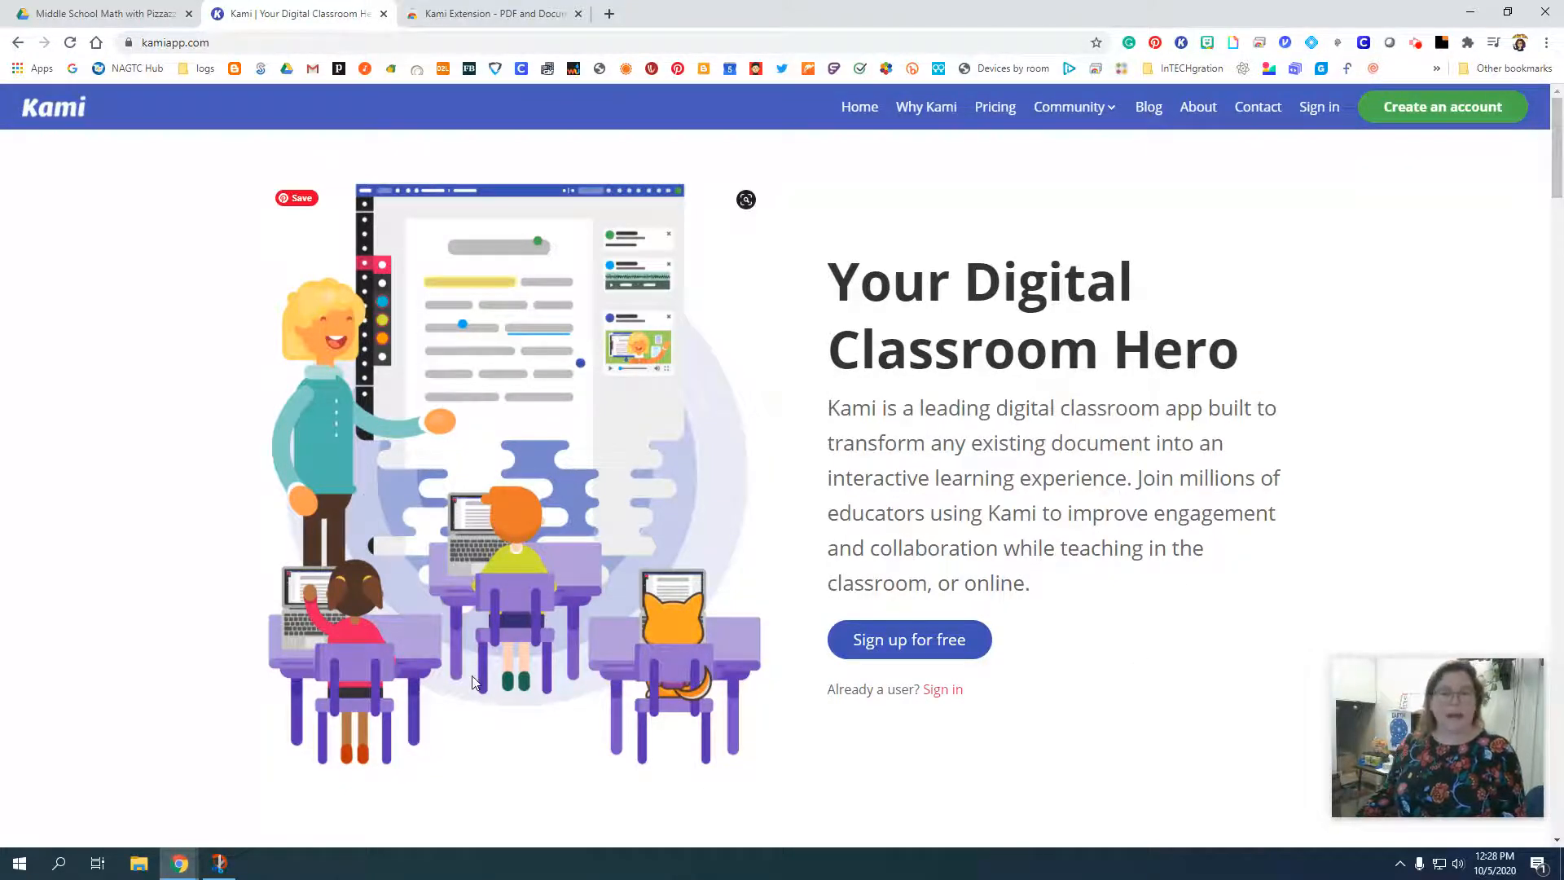
View the Kami Extension page in the Chrome Web Store, close it, and sign in on the Kami website.
click(472, 13)
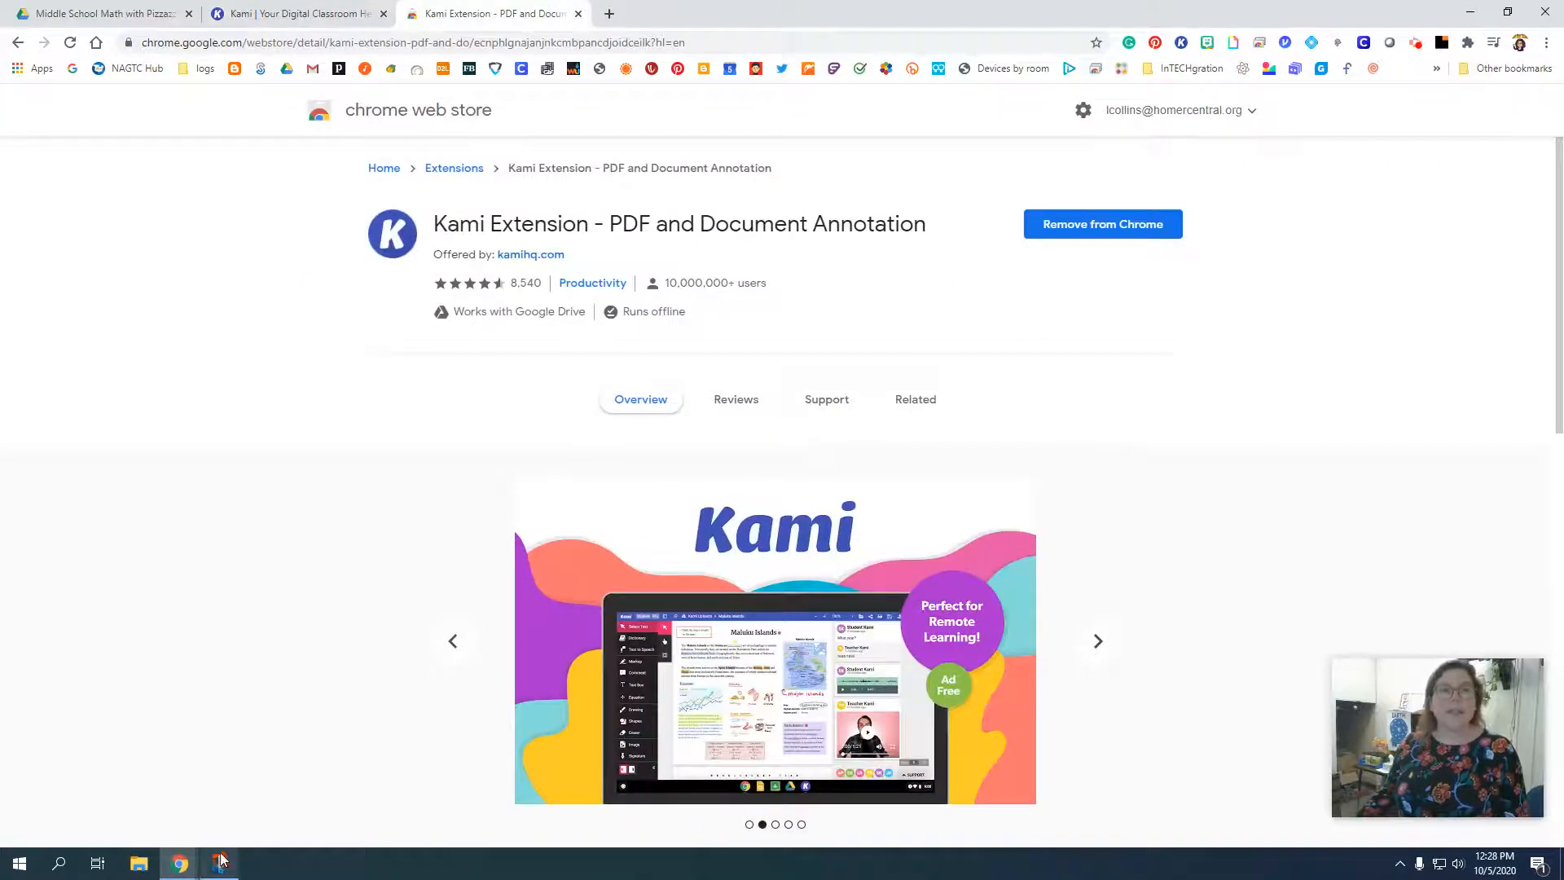
mouse_move(220, 859)
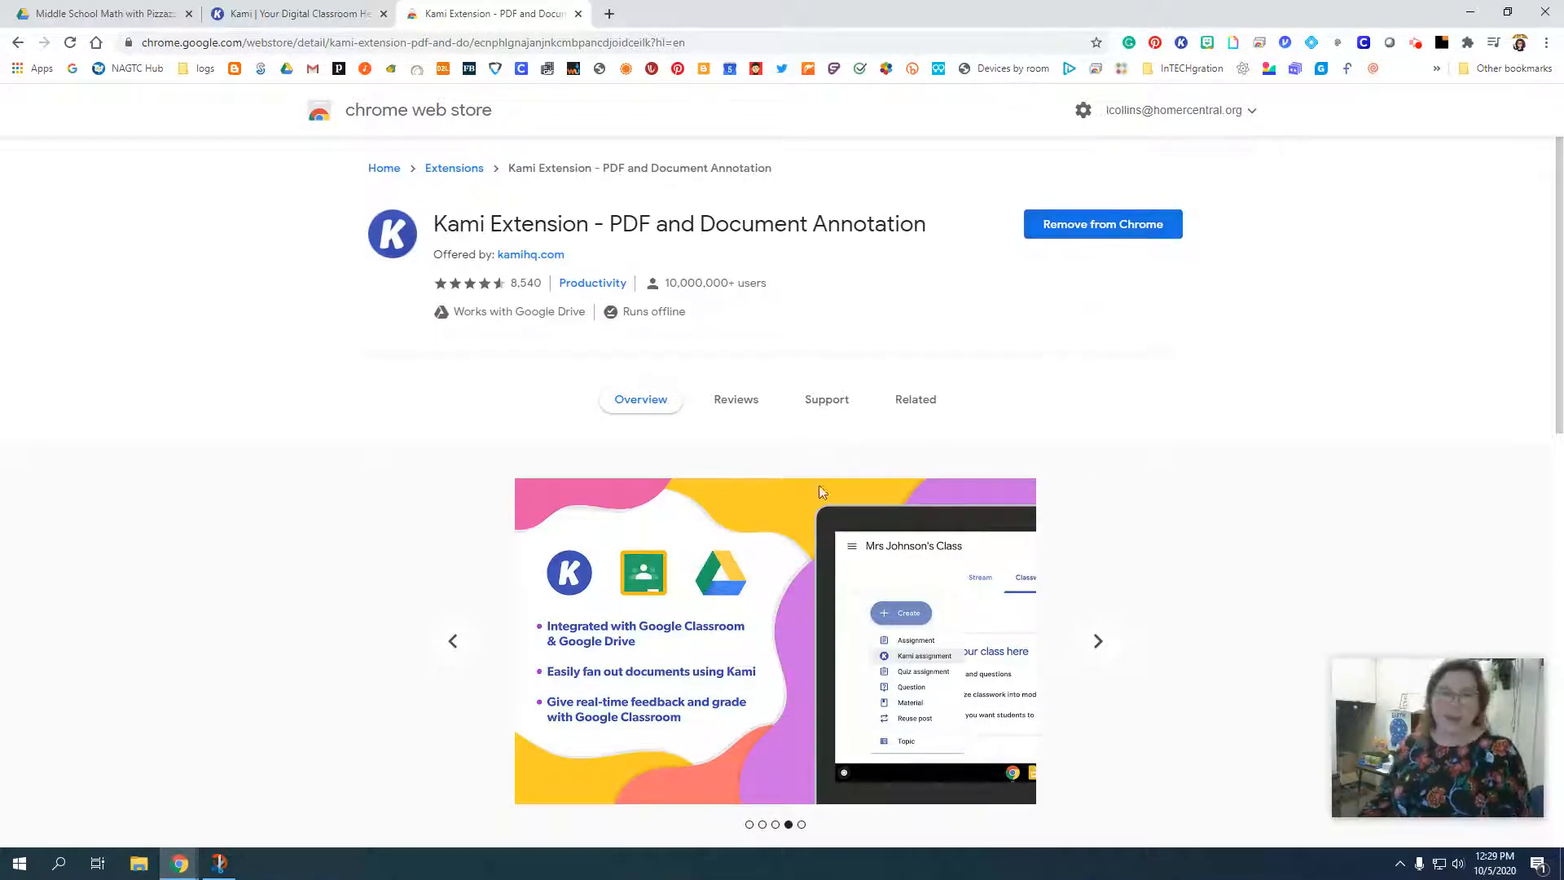
click(578, 14)
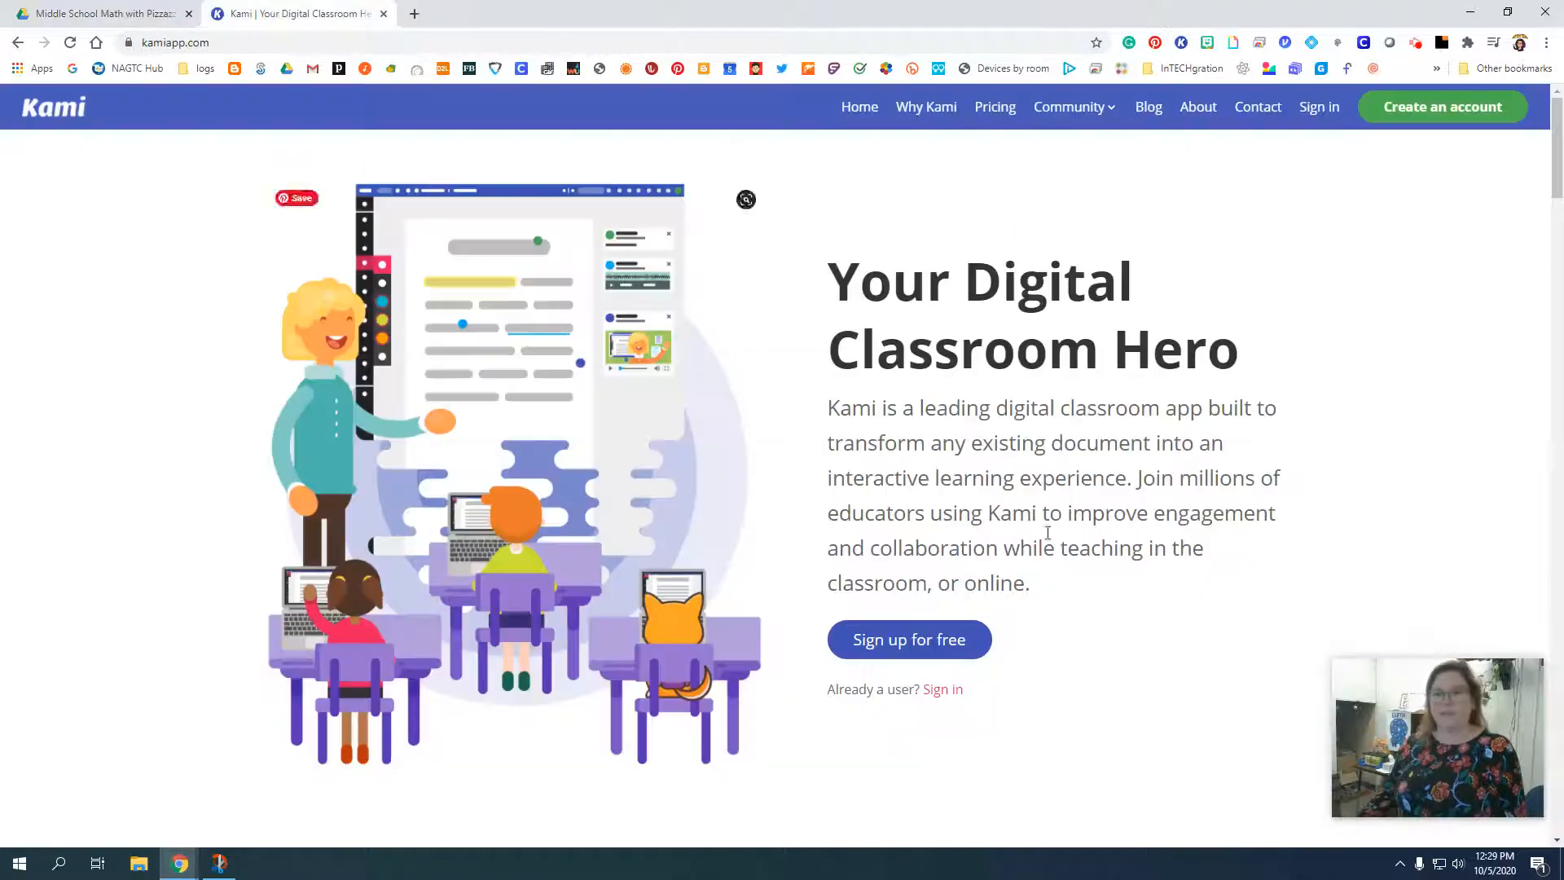
click(1332, 114)
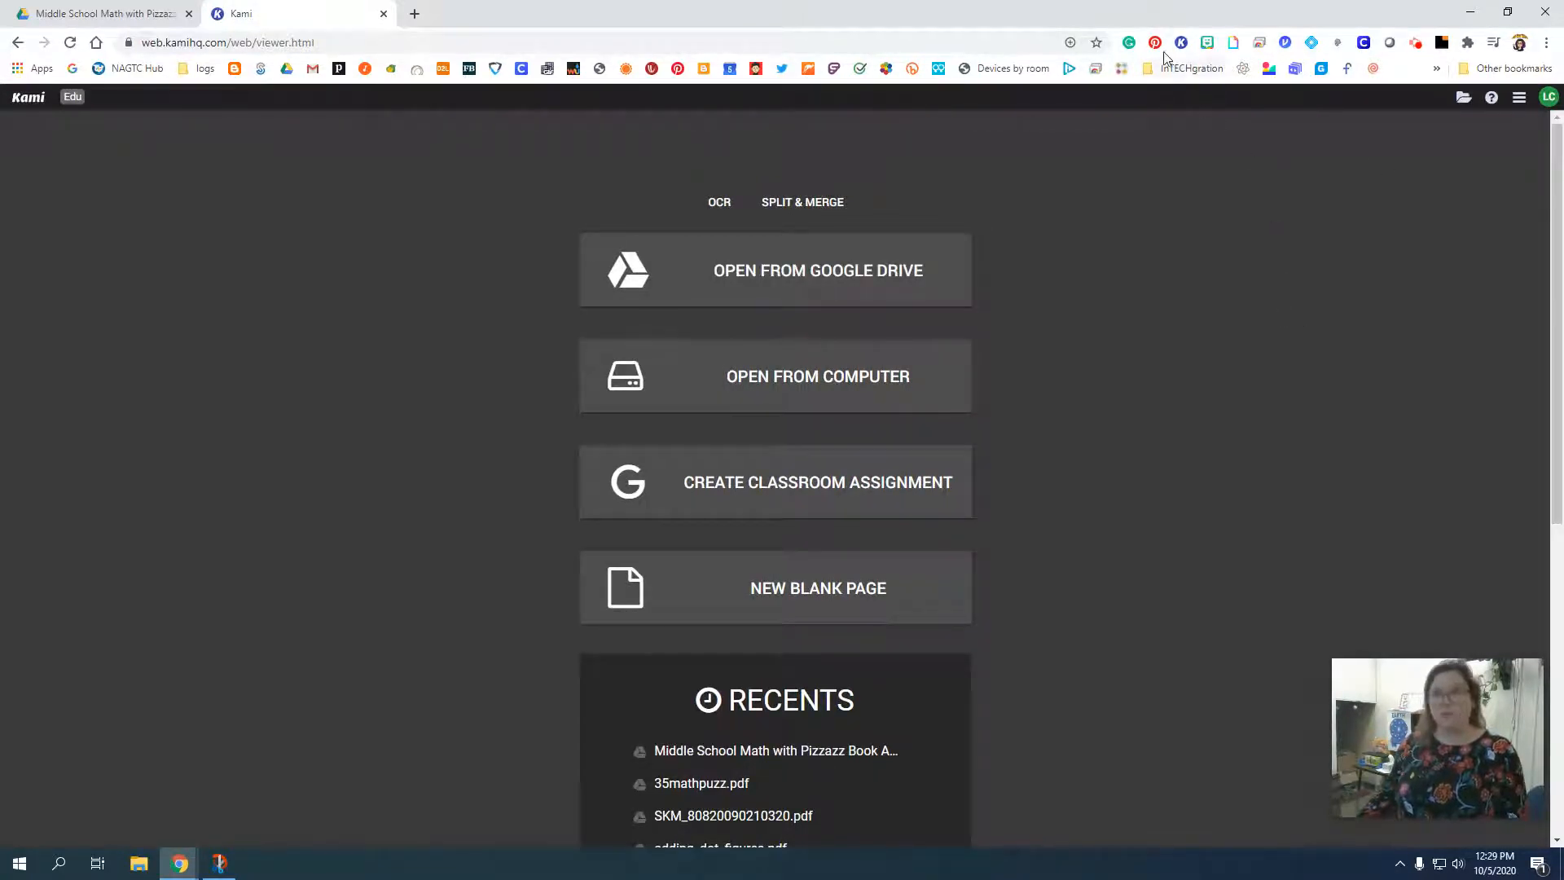
Check that the Kami Extension is pinned in the browser, and launch Kami through it in place of the older Kami tab.
click(1468, 43)
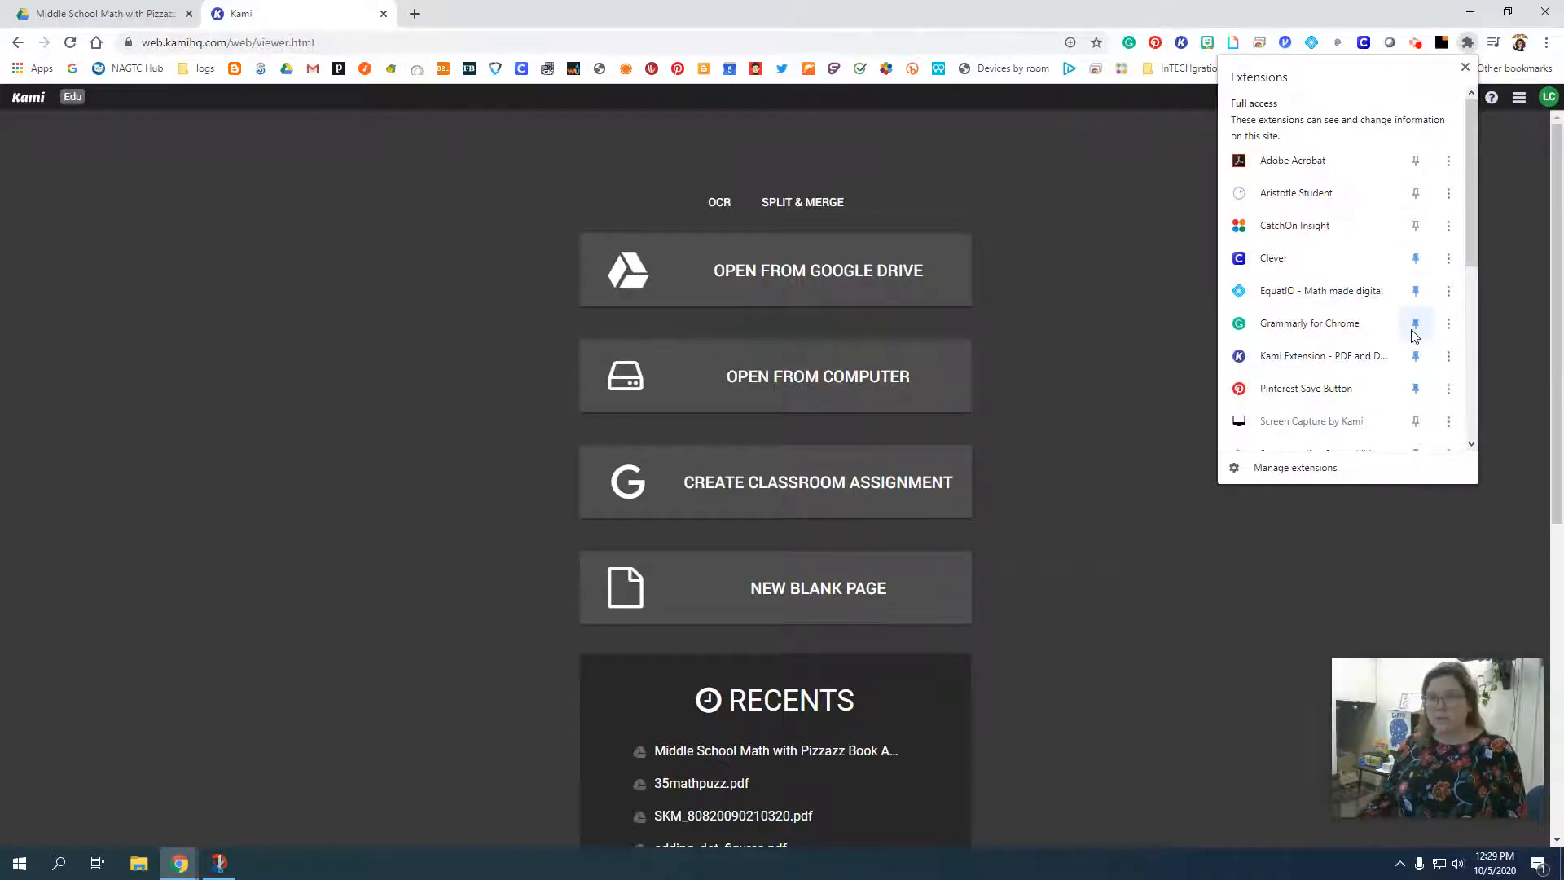
scroll(1415, 317, down, 2)
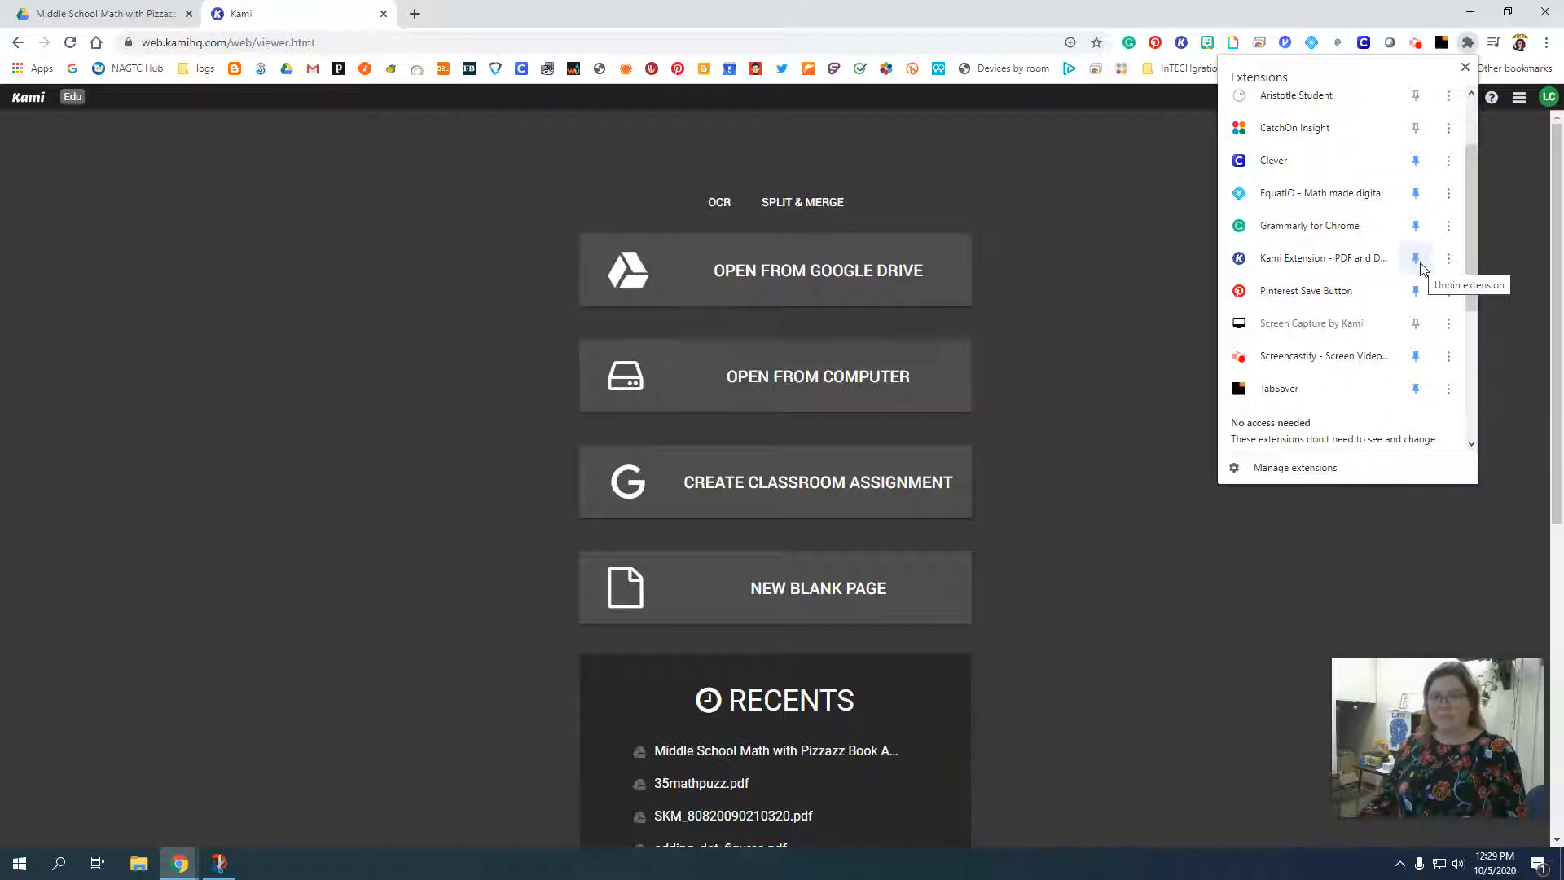
click(1144, 292)
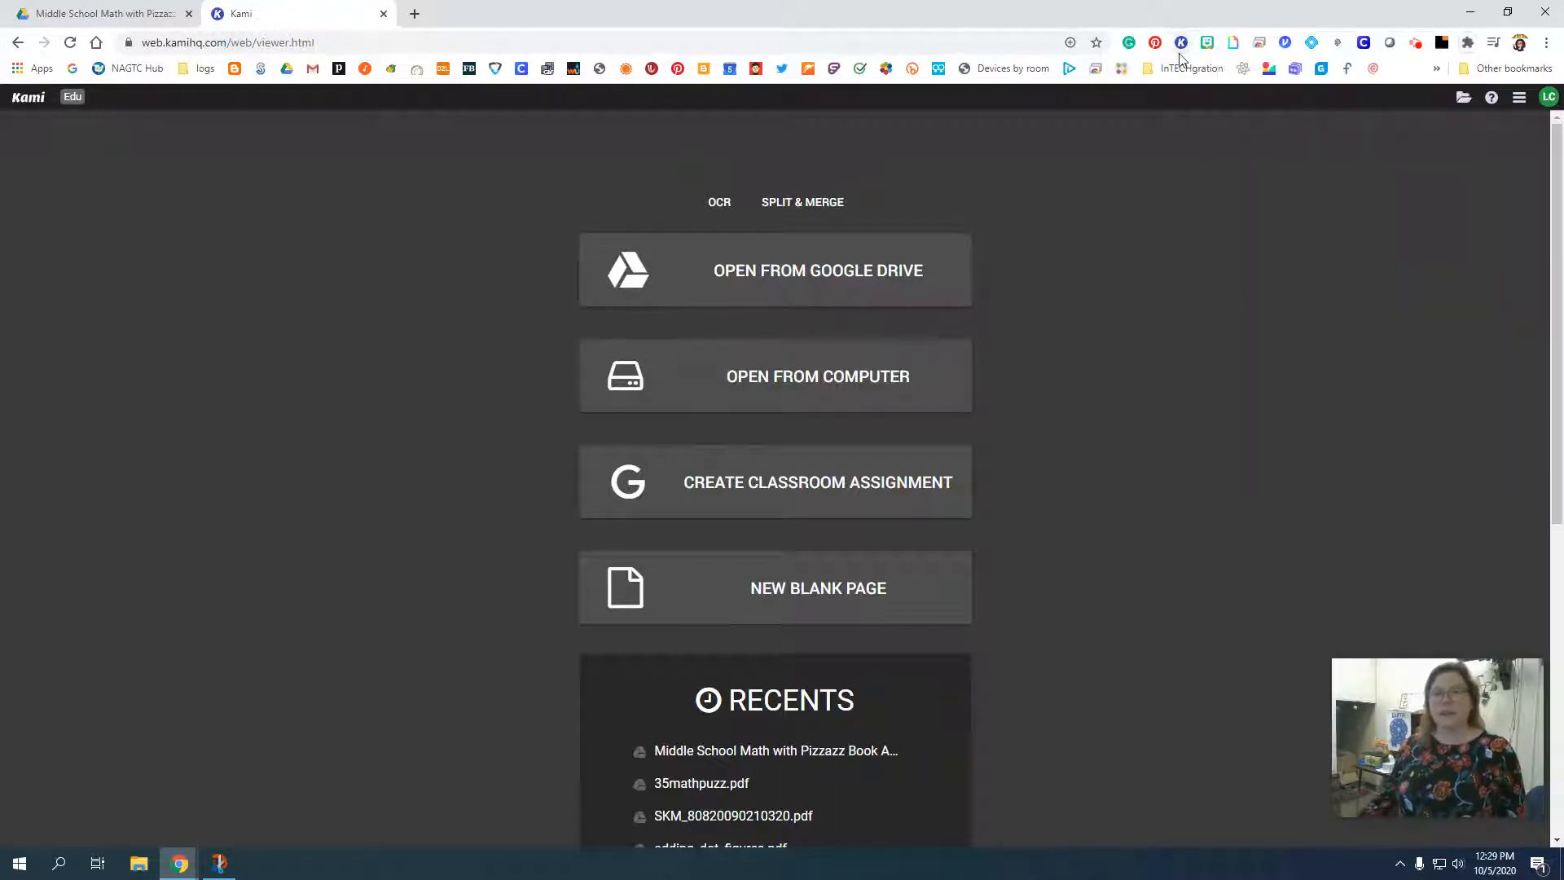
click(1182, 42)
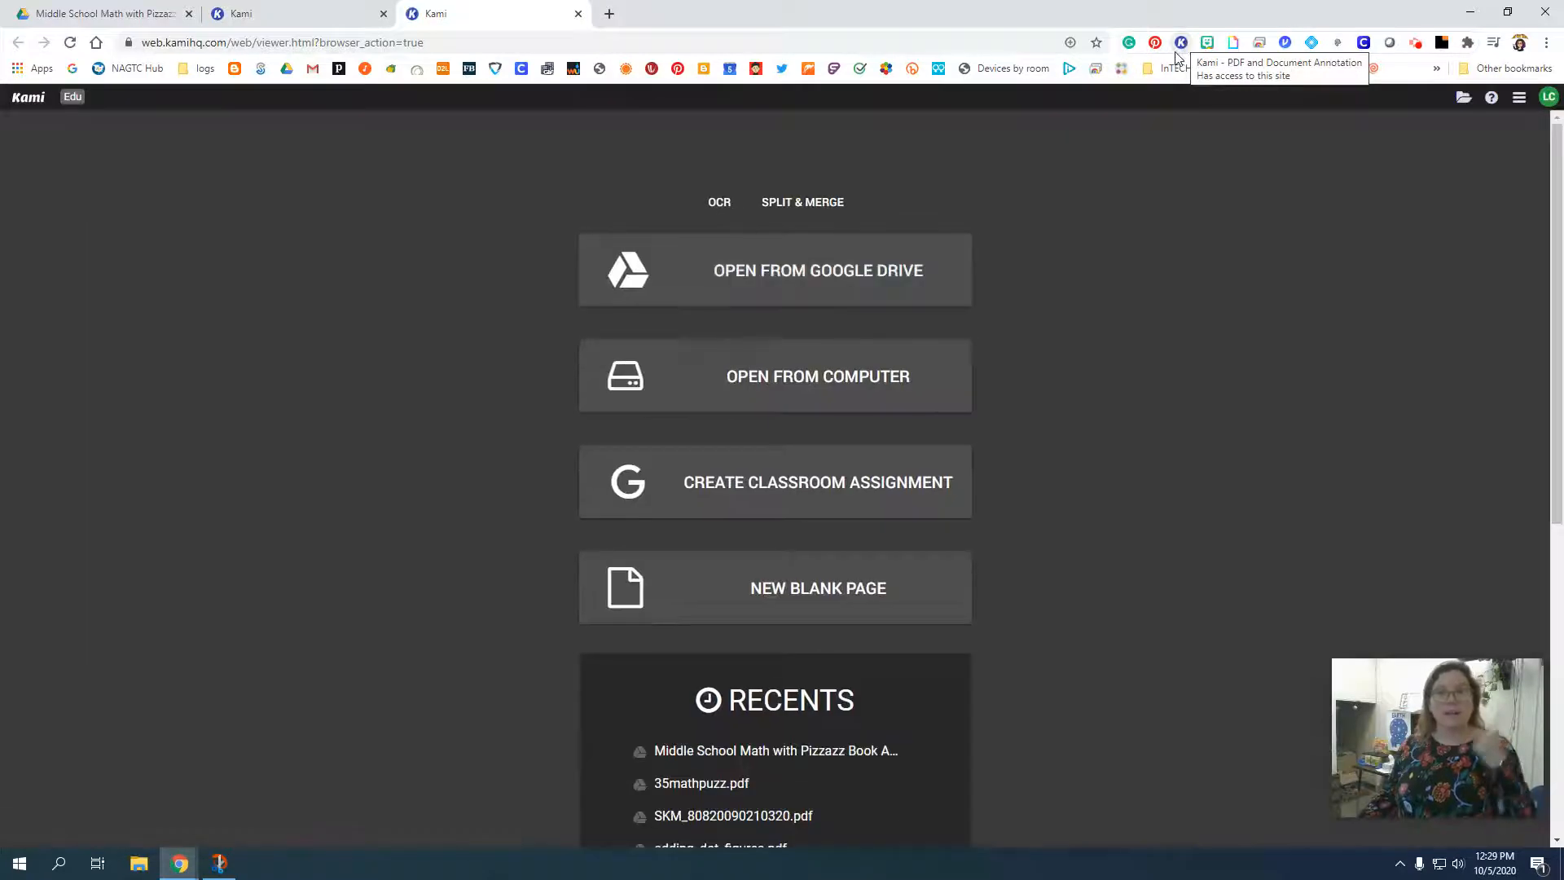
click(383, 14)
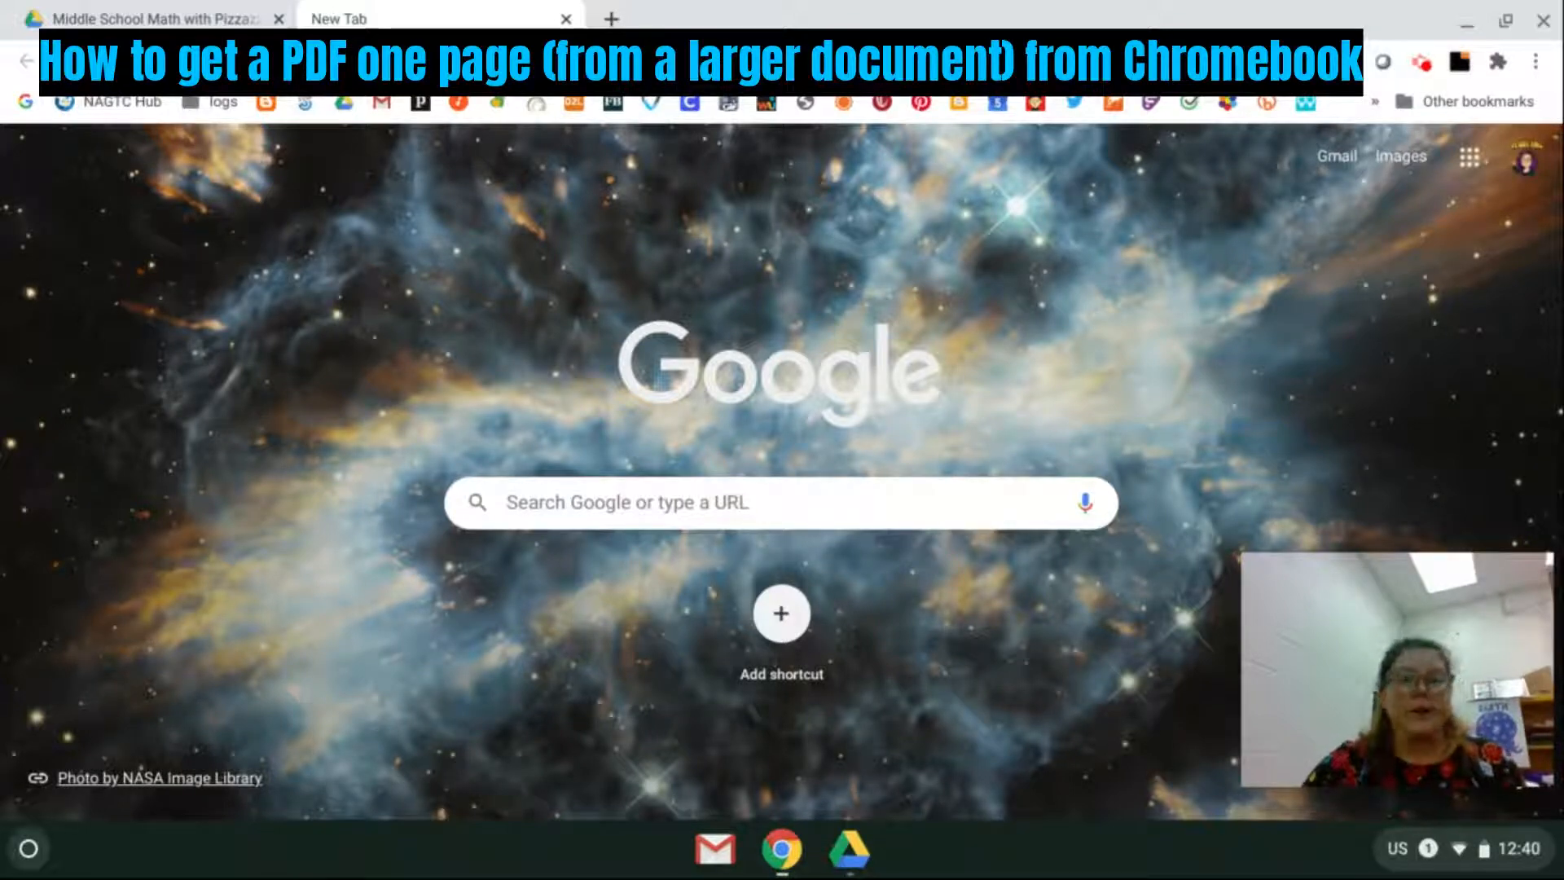
Open Middle School Math with Pizzazz Book A.pdf from Drive and find the two-addend addition worksheet on page 24.
click(143, 11)
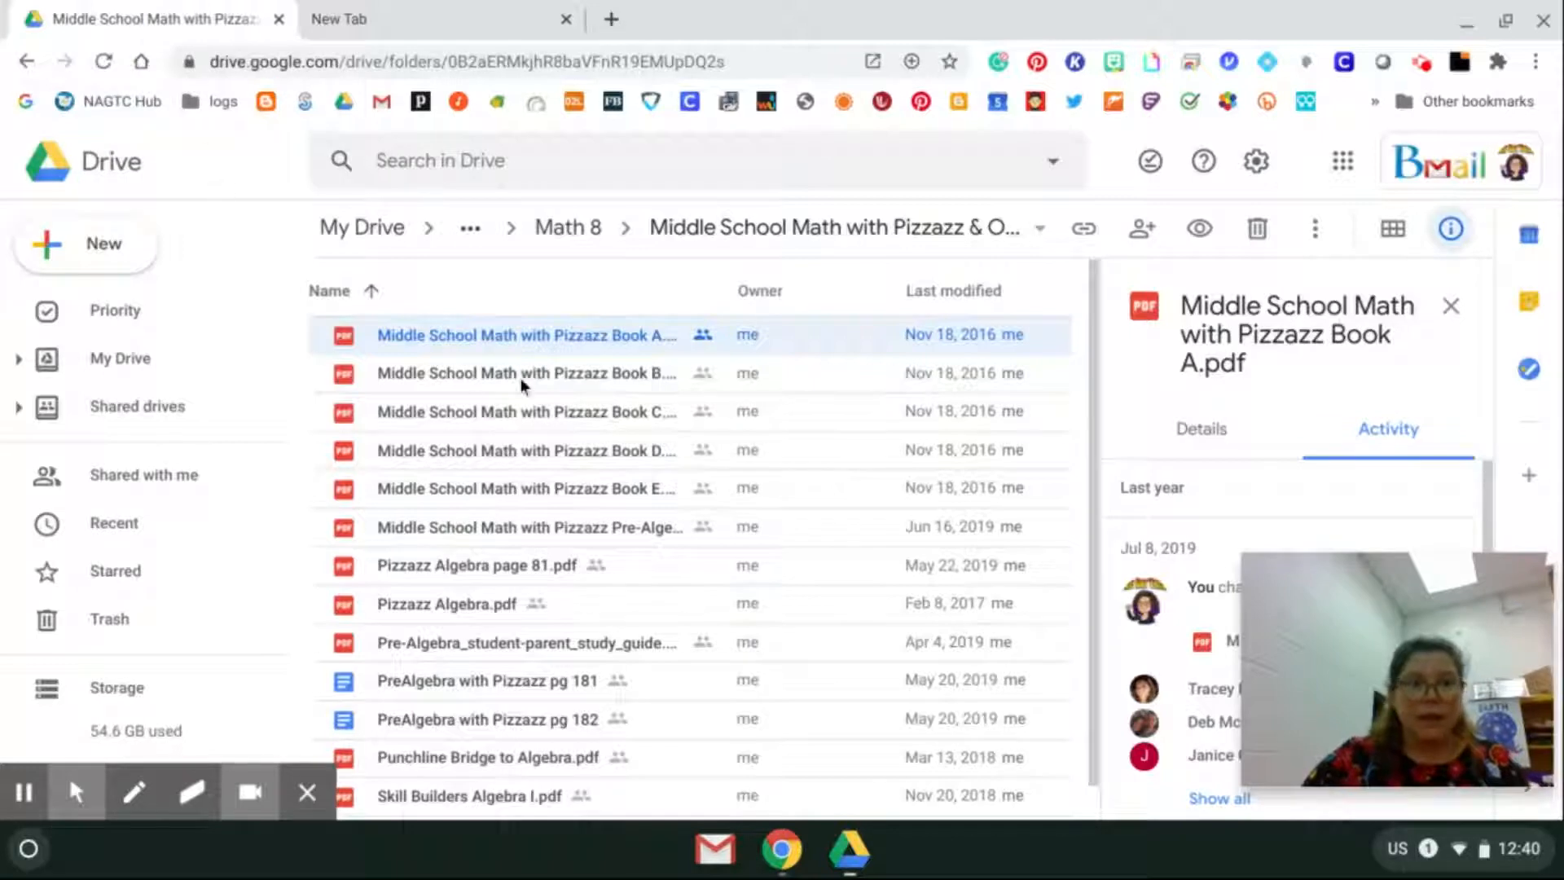
double_click(433, 341)
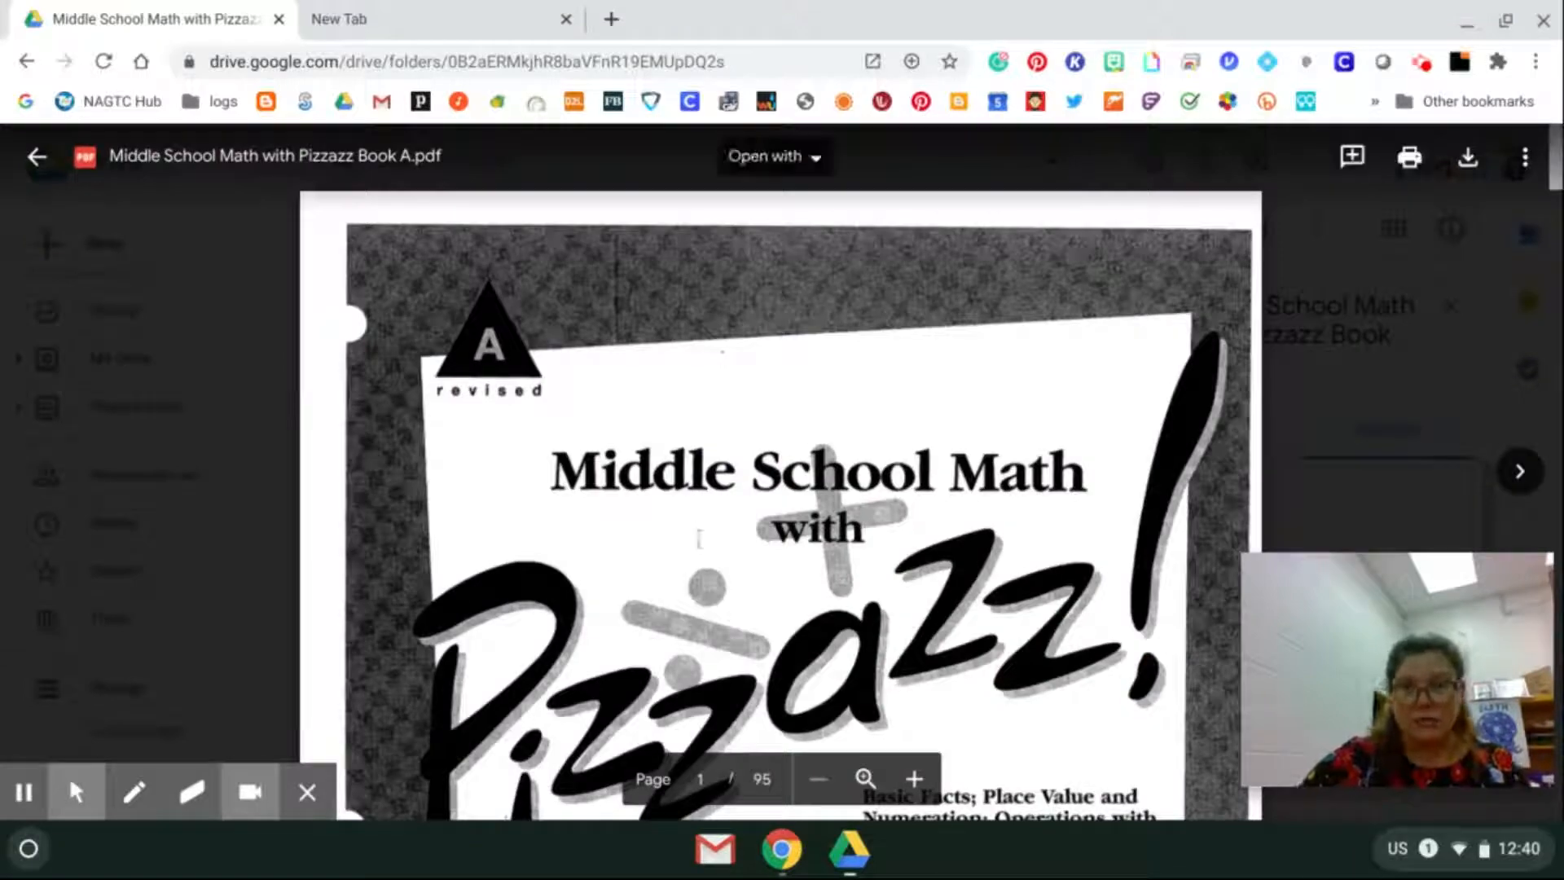
scroll(698, 538, down, 3)
scroll(698, 538, down, 8)
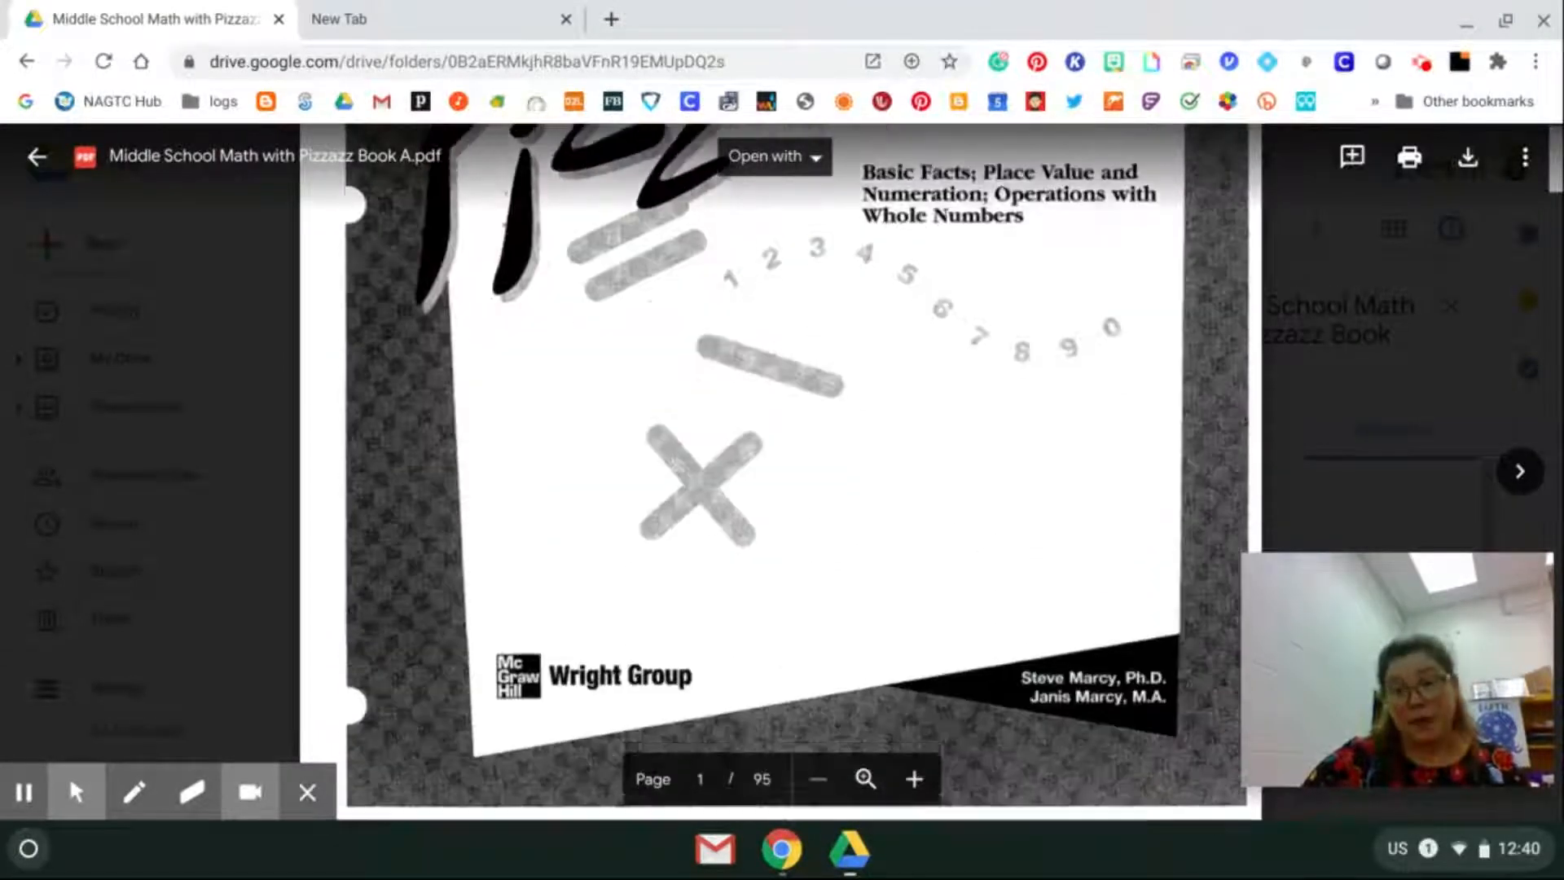
scroll(698, 538, down, 8)
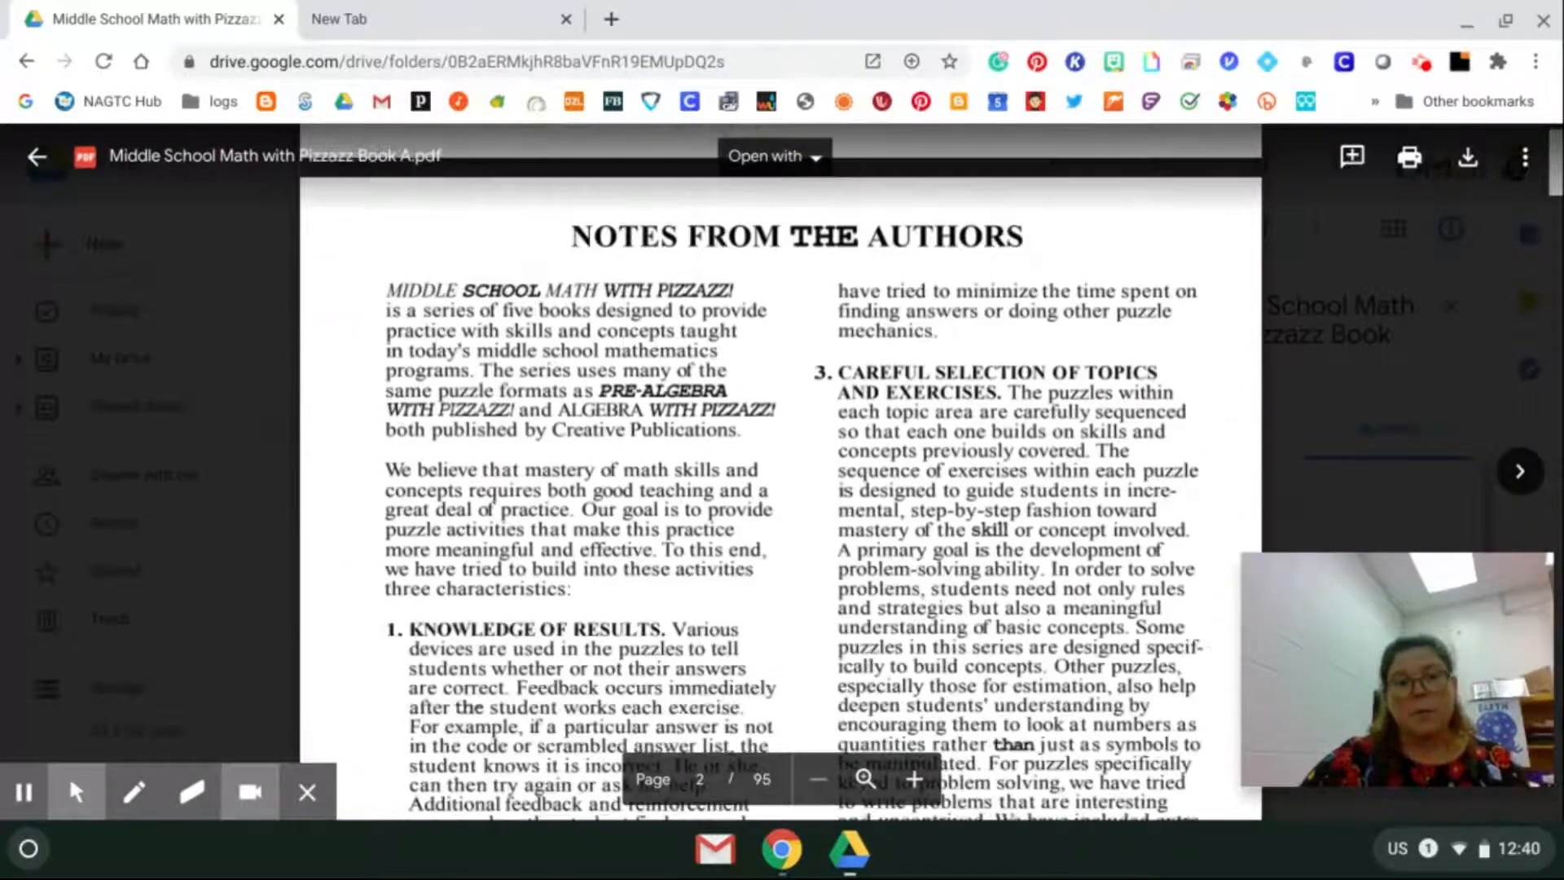
scroll(698, 537, down, 10)
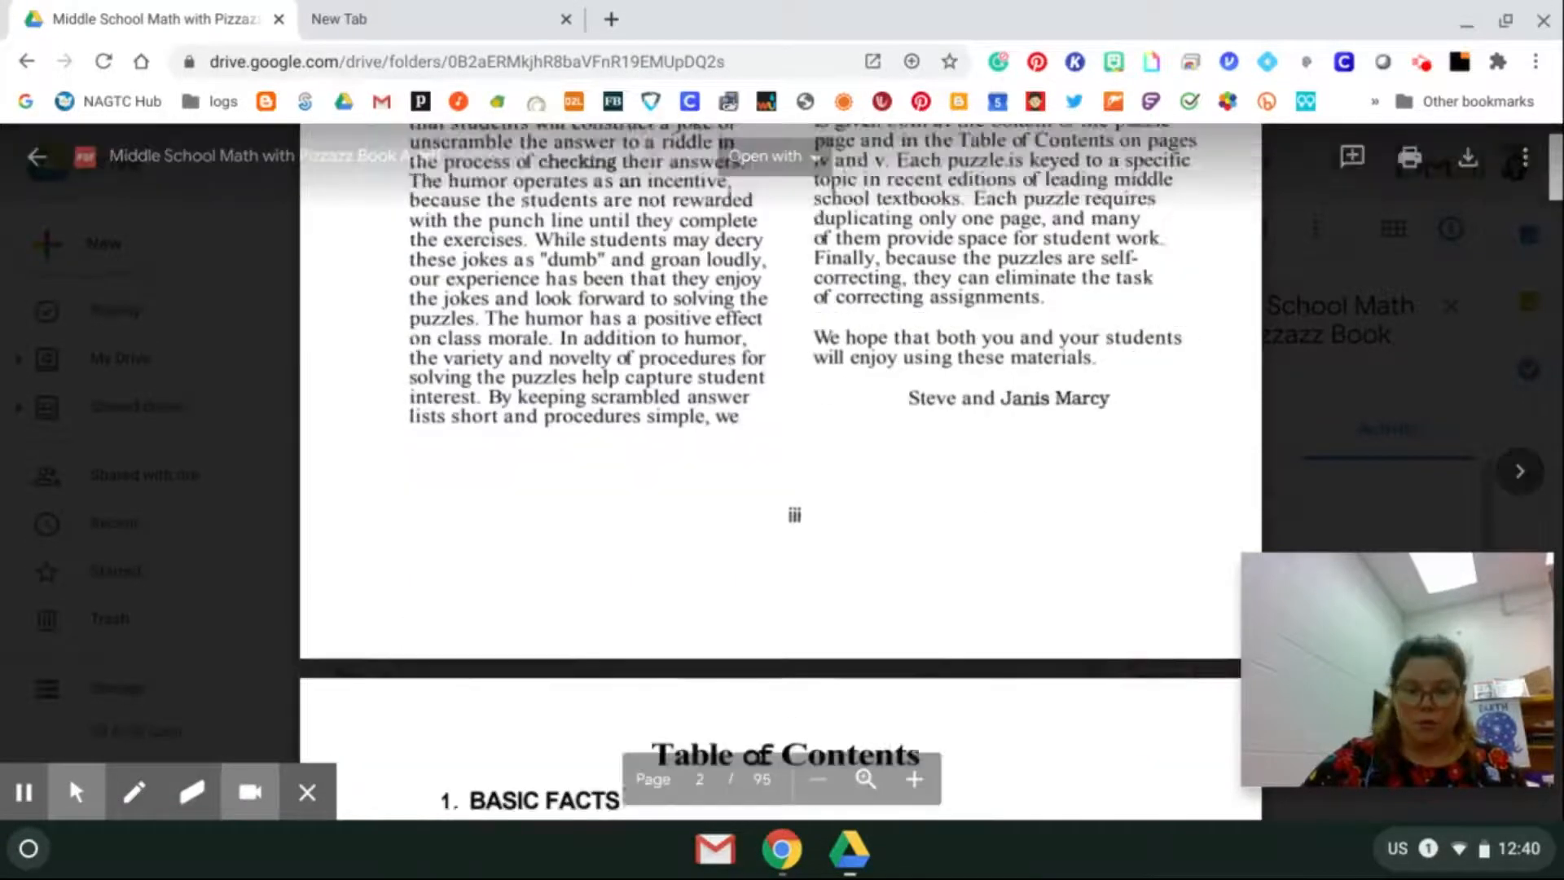
scroll(699, 538, down, 7)
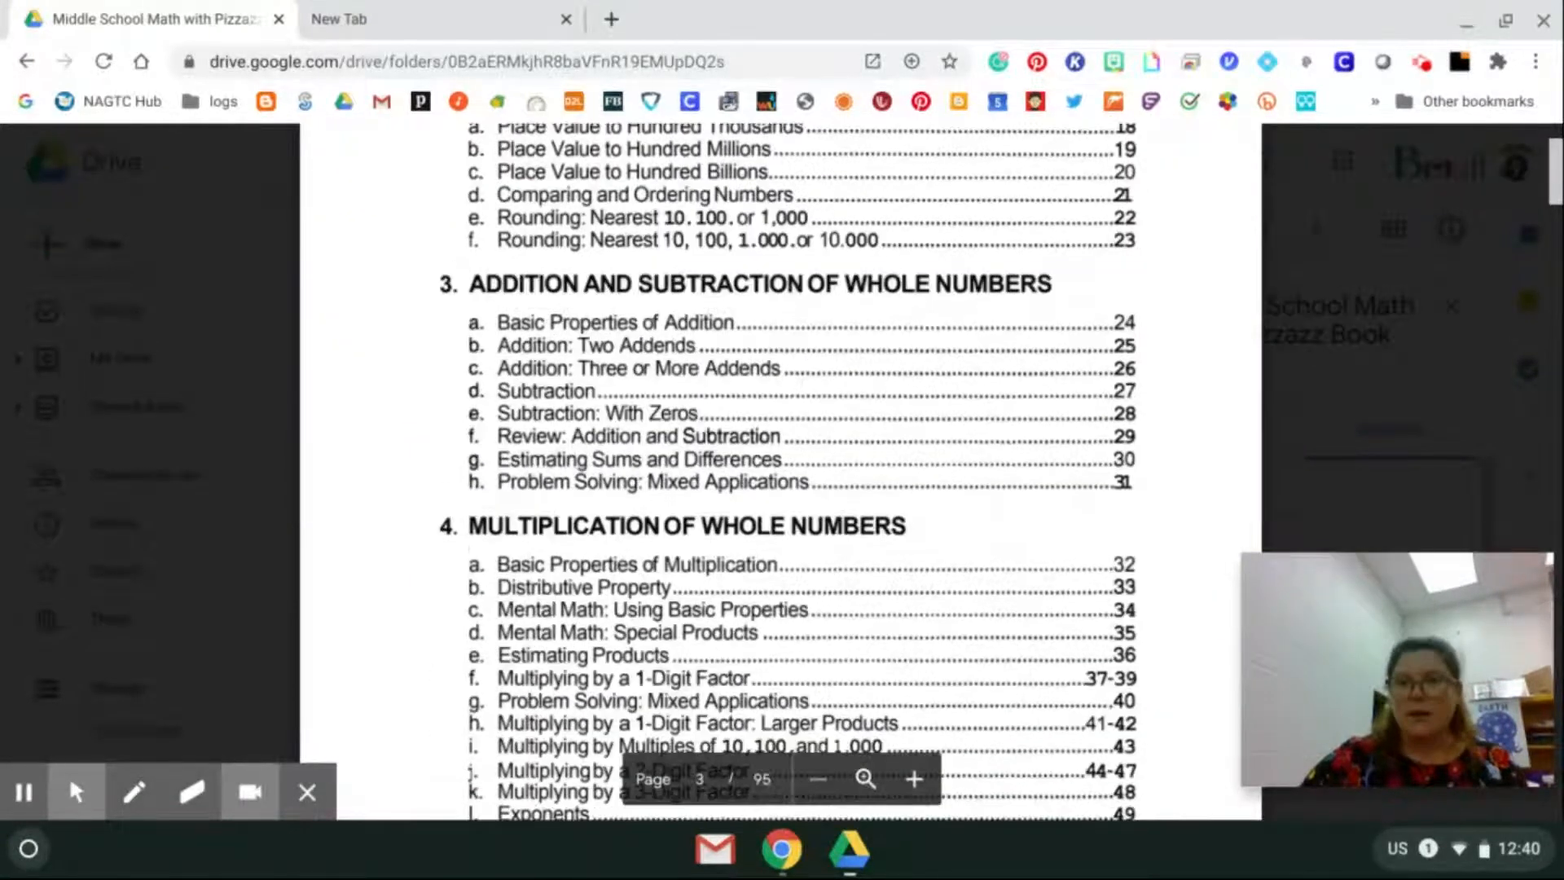
drag(1556, 171, 1556, 304)
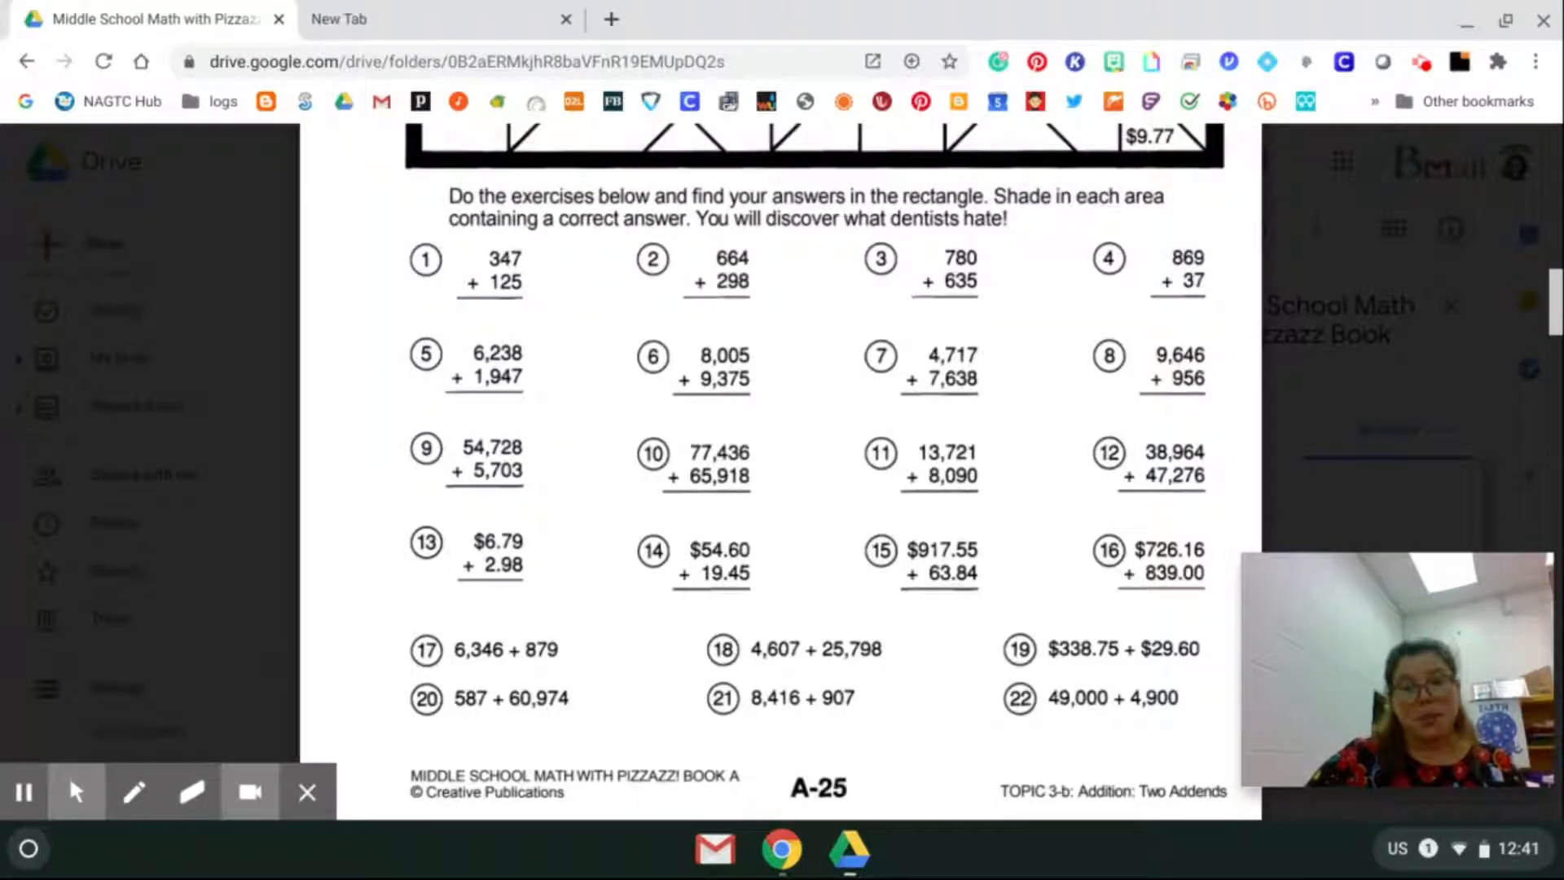
scroll(815, 473, up, 5)
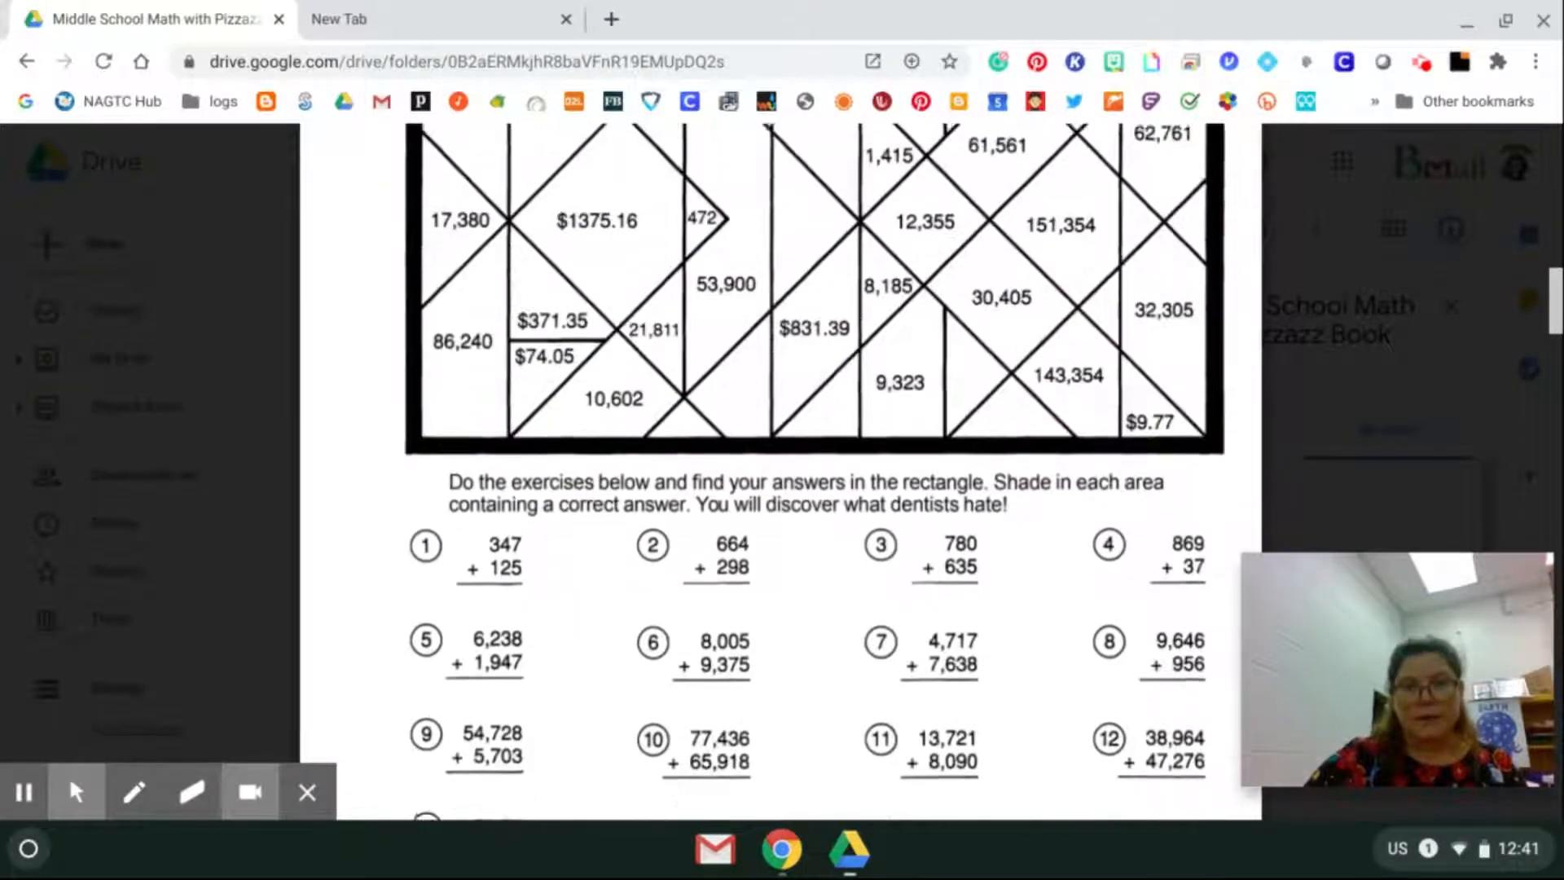
scroll(815, 473, down, 1)
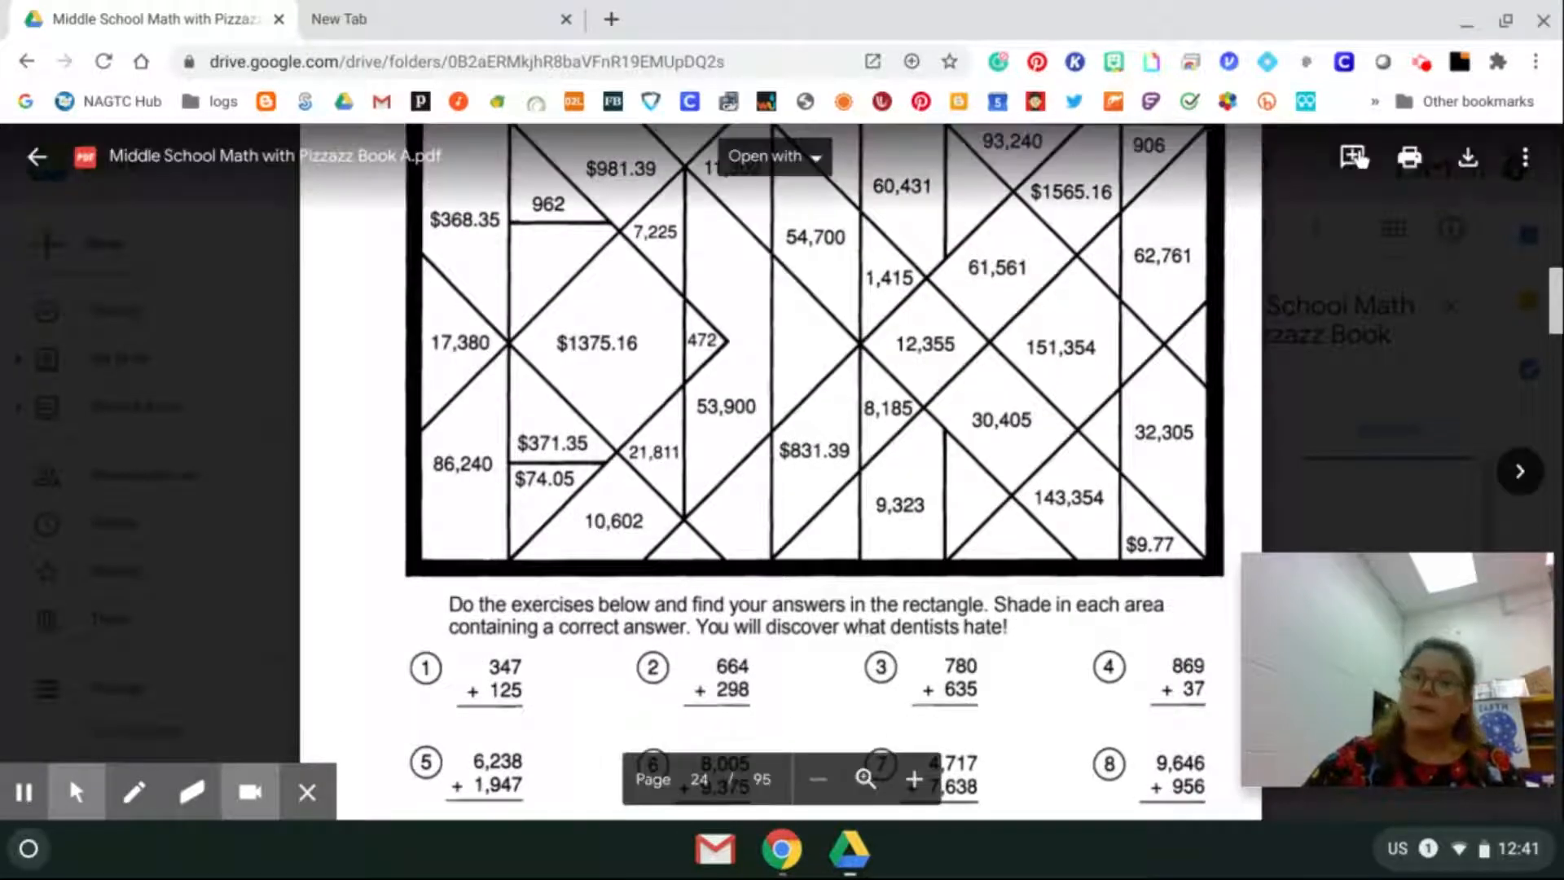
Bring up the print settings for the Book A PDF and set the destination to Save as PDF.
click(1406, 159)
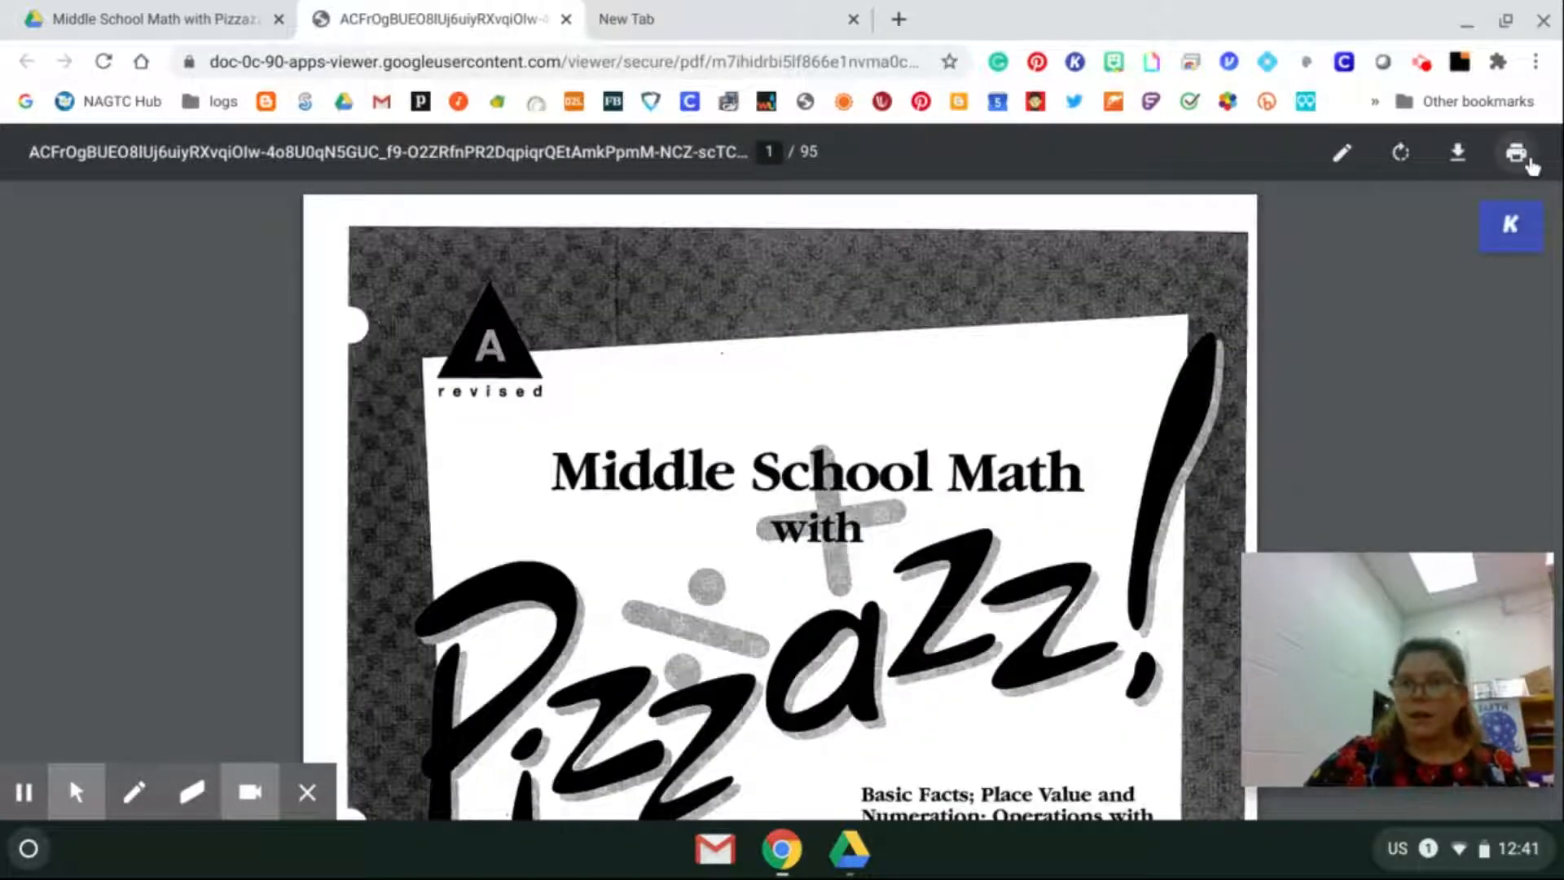
click(1529, 159)
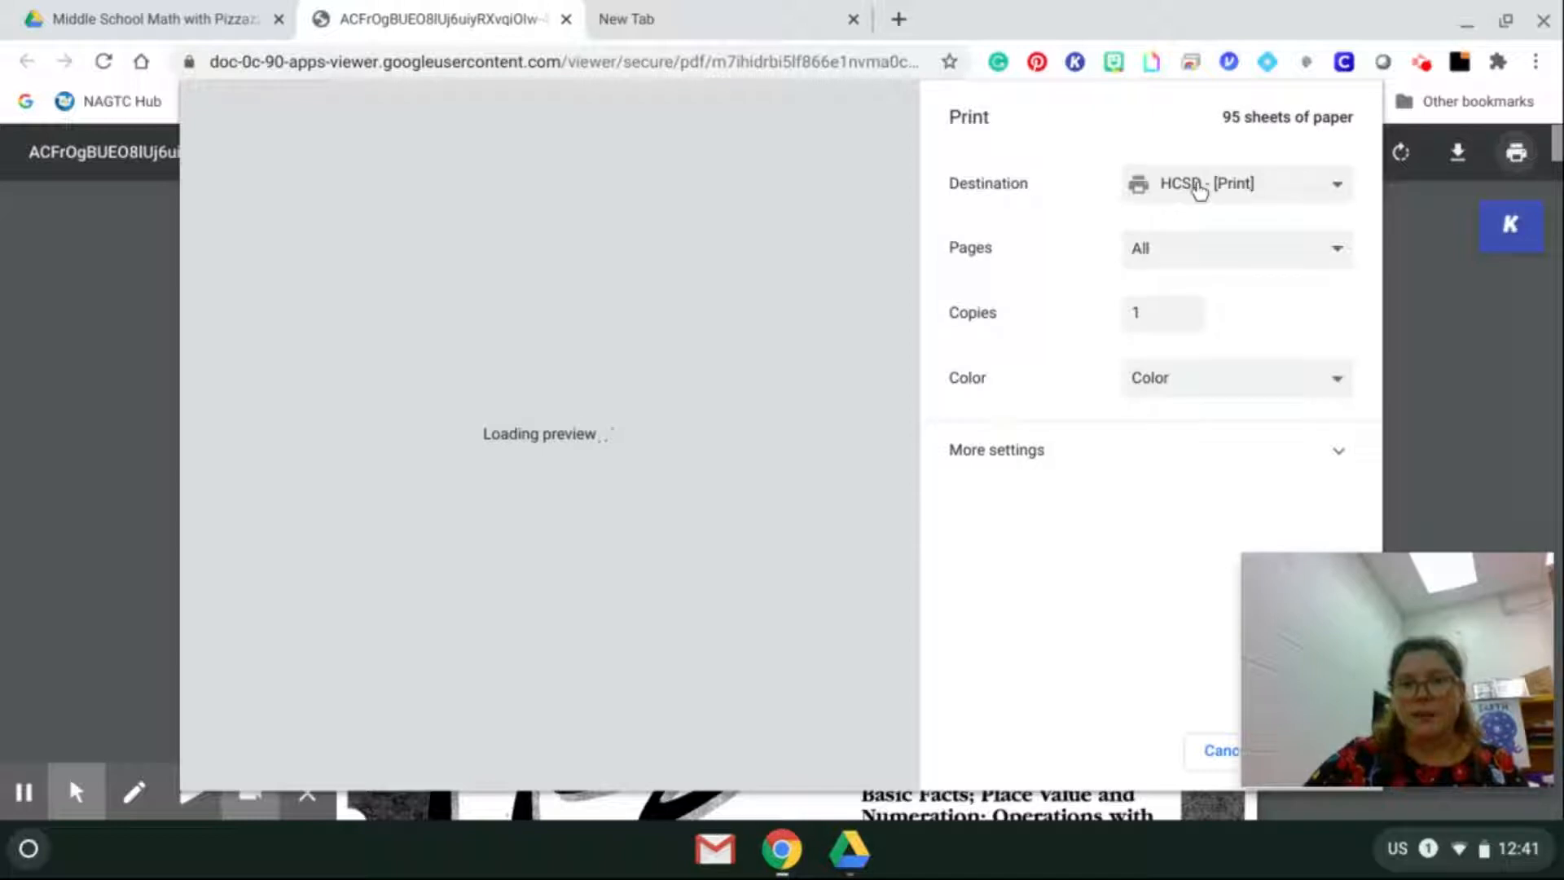
click(1199, 187)
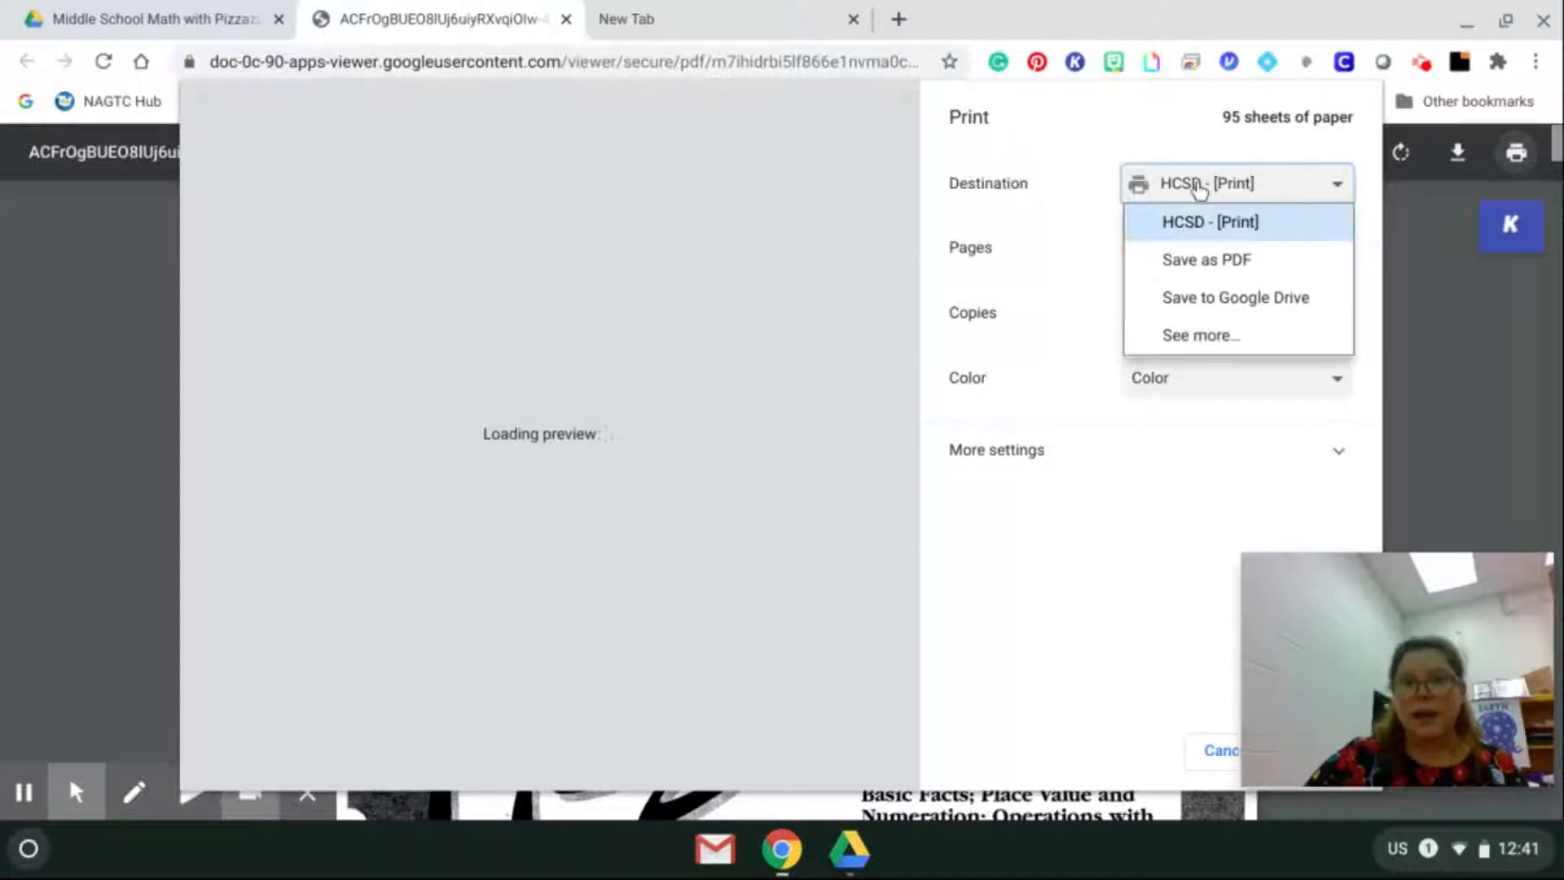
click(1211, 261)
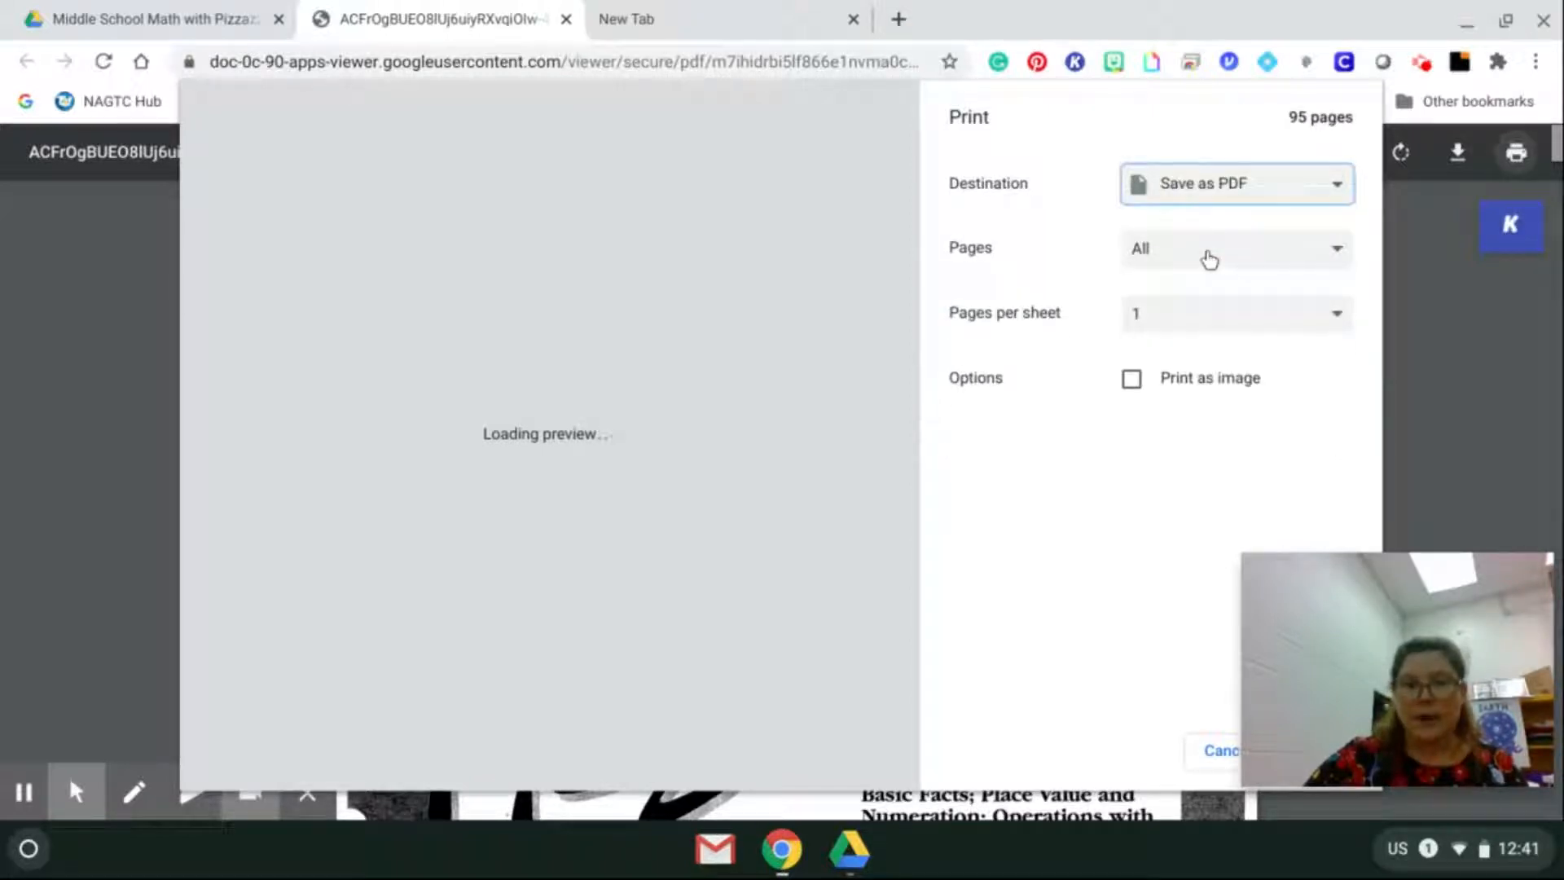
Restrict the PDF output to custom page 24 only.
click(1209, 258)
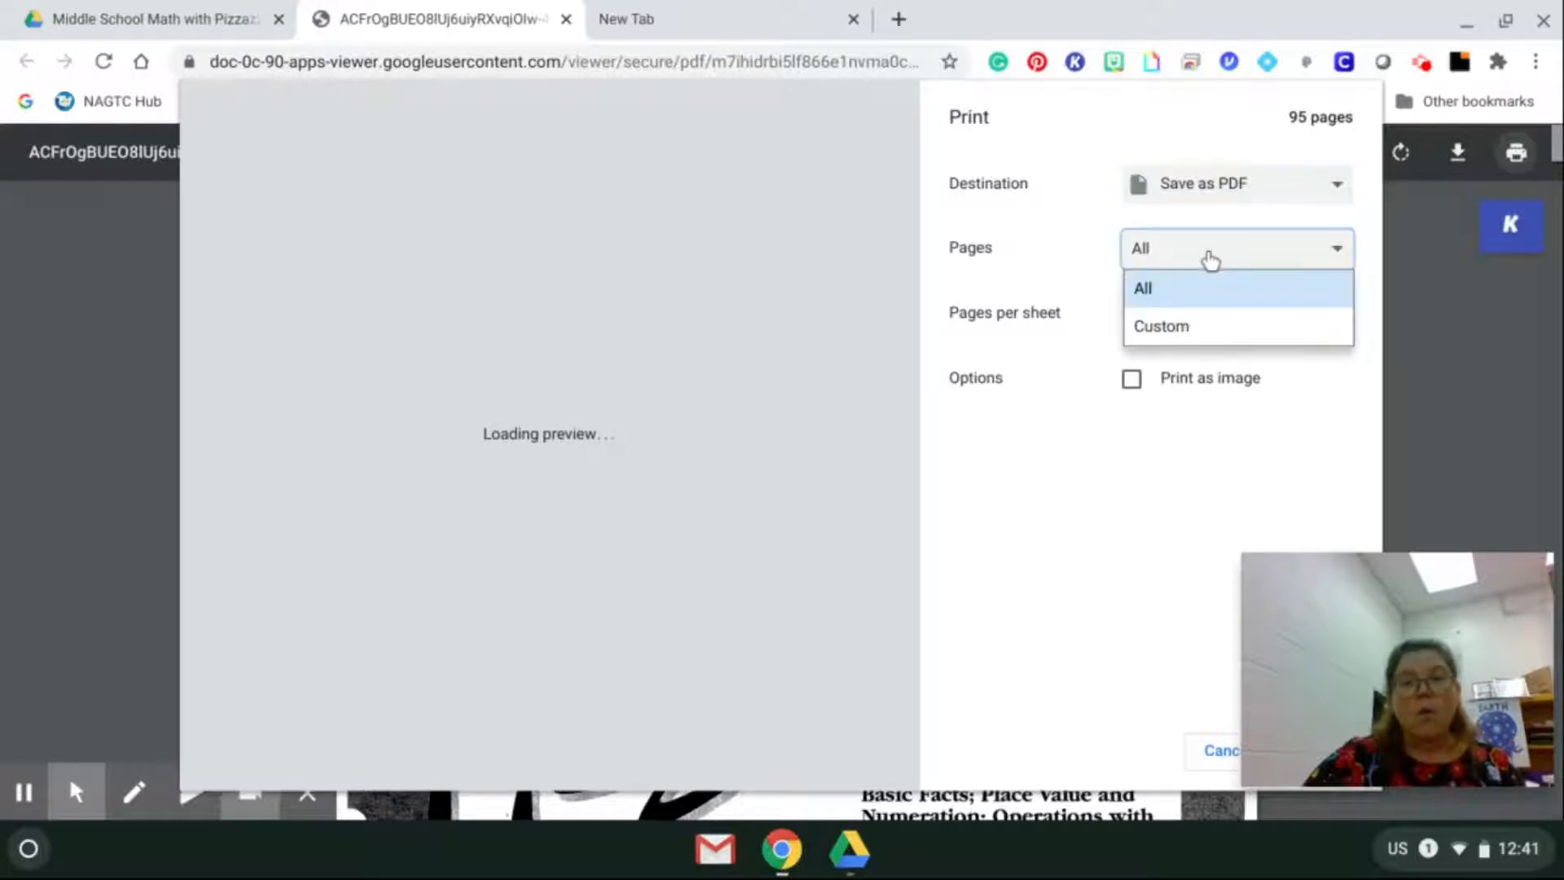
click(1187, 324)
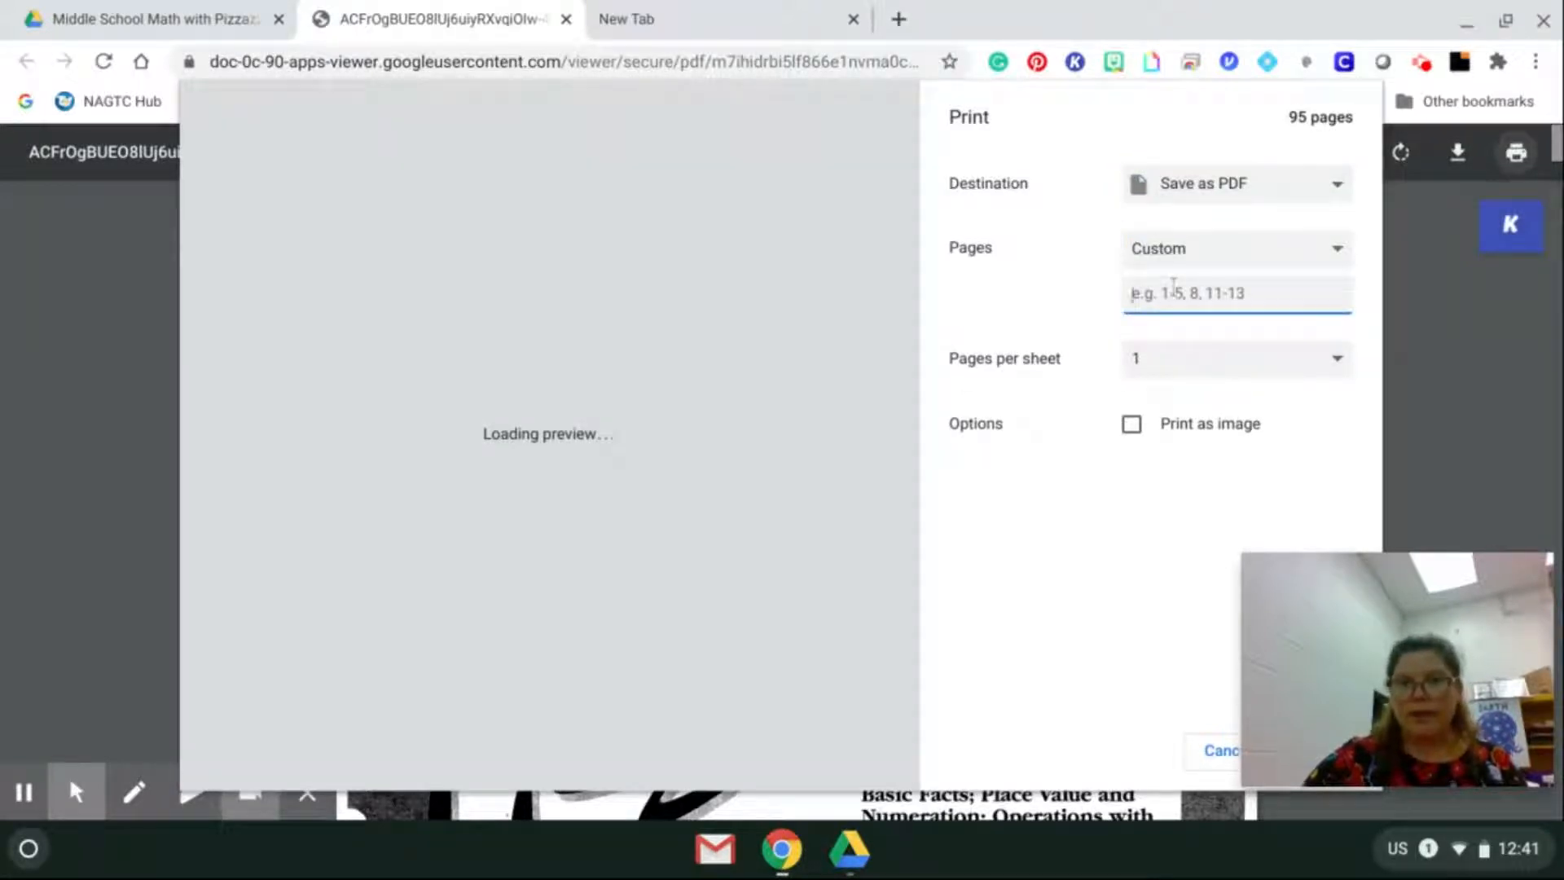
text(24)
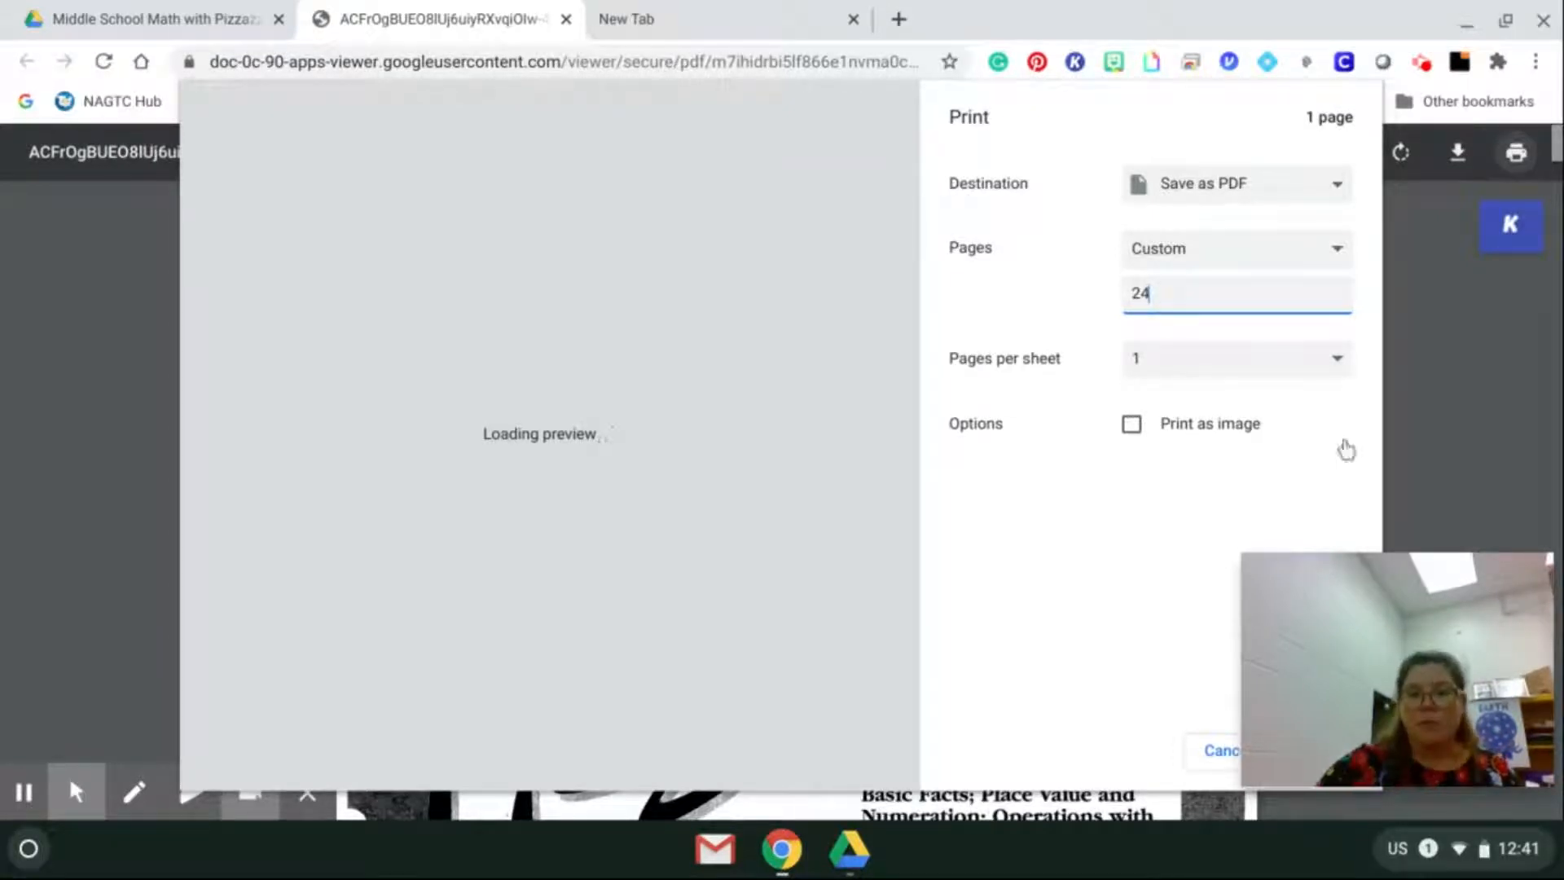
click(1049, 623)
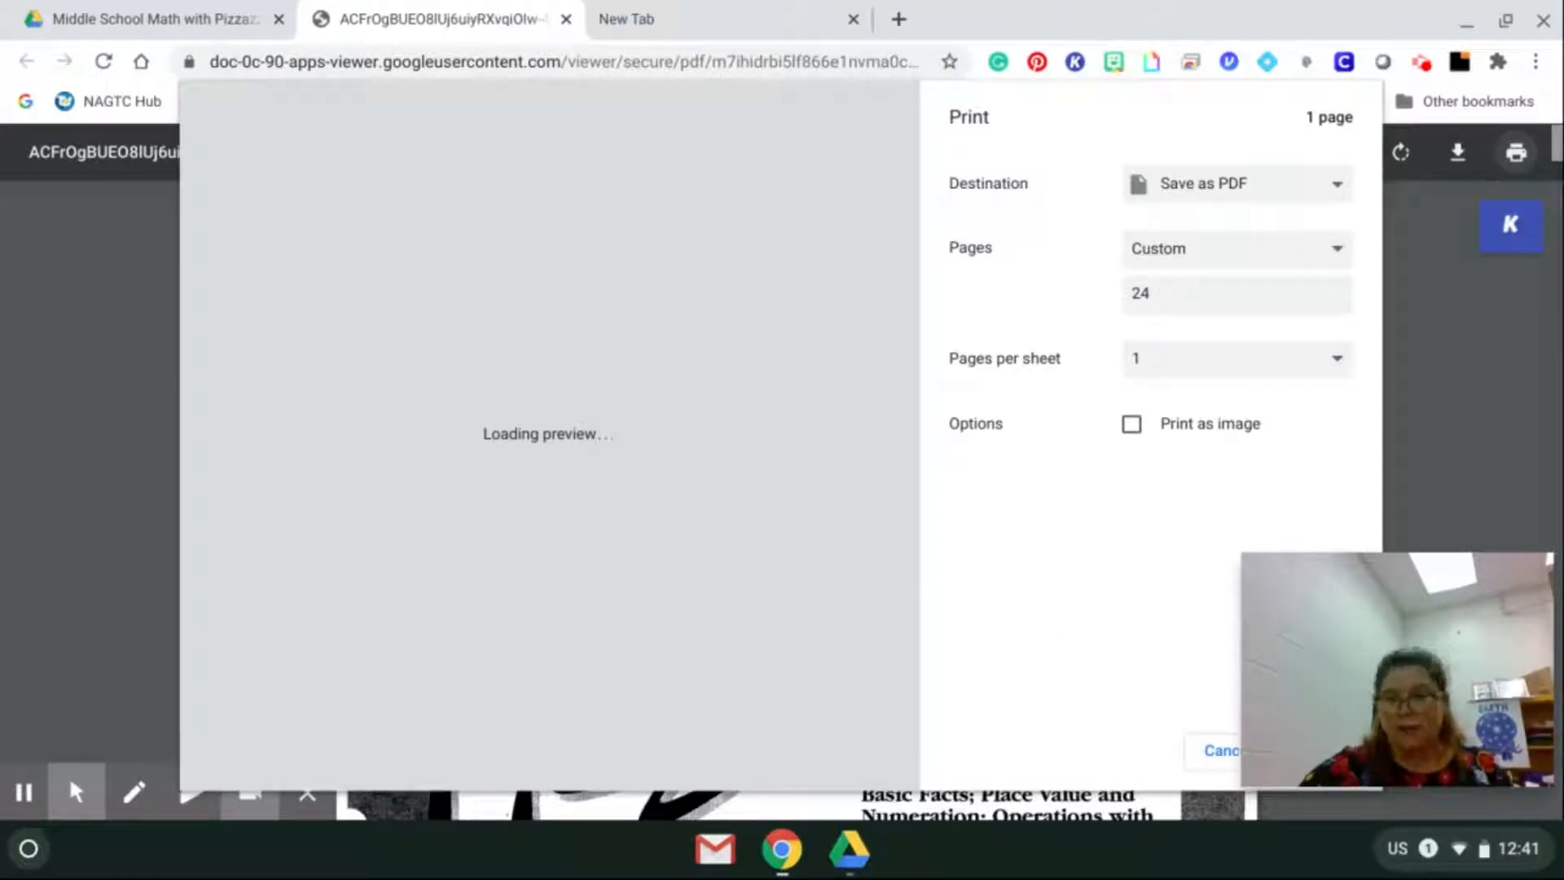
mouse_move(1369, 685)
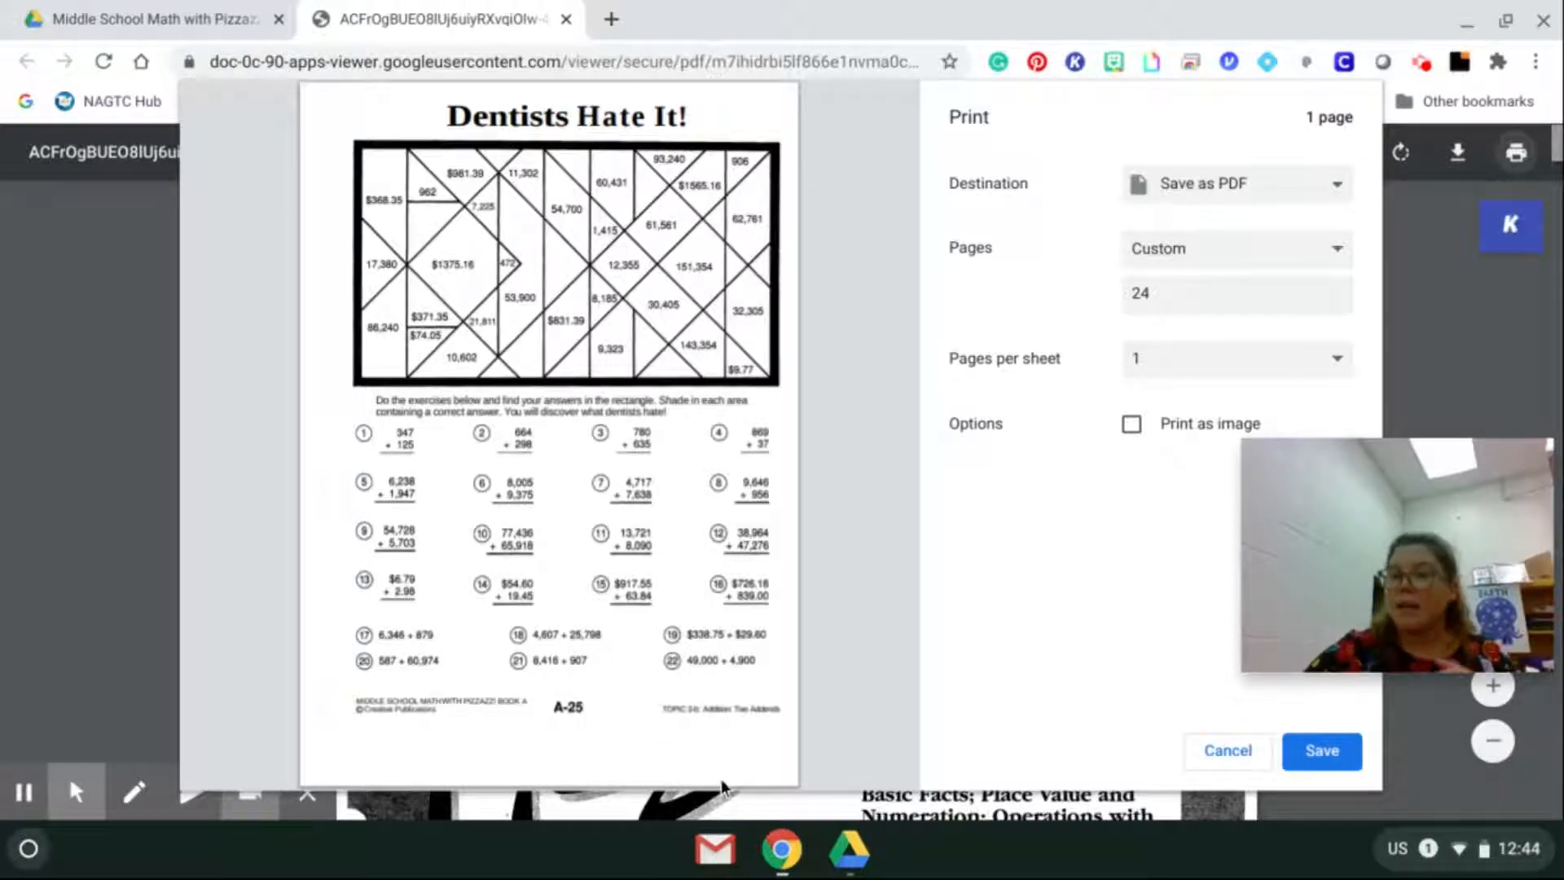
Save the single page as "addition PDF one pager.pdf" in the videos folder under 8 Kami.
click(1313, 758)
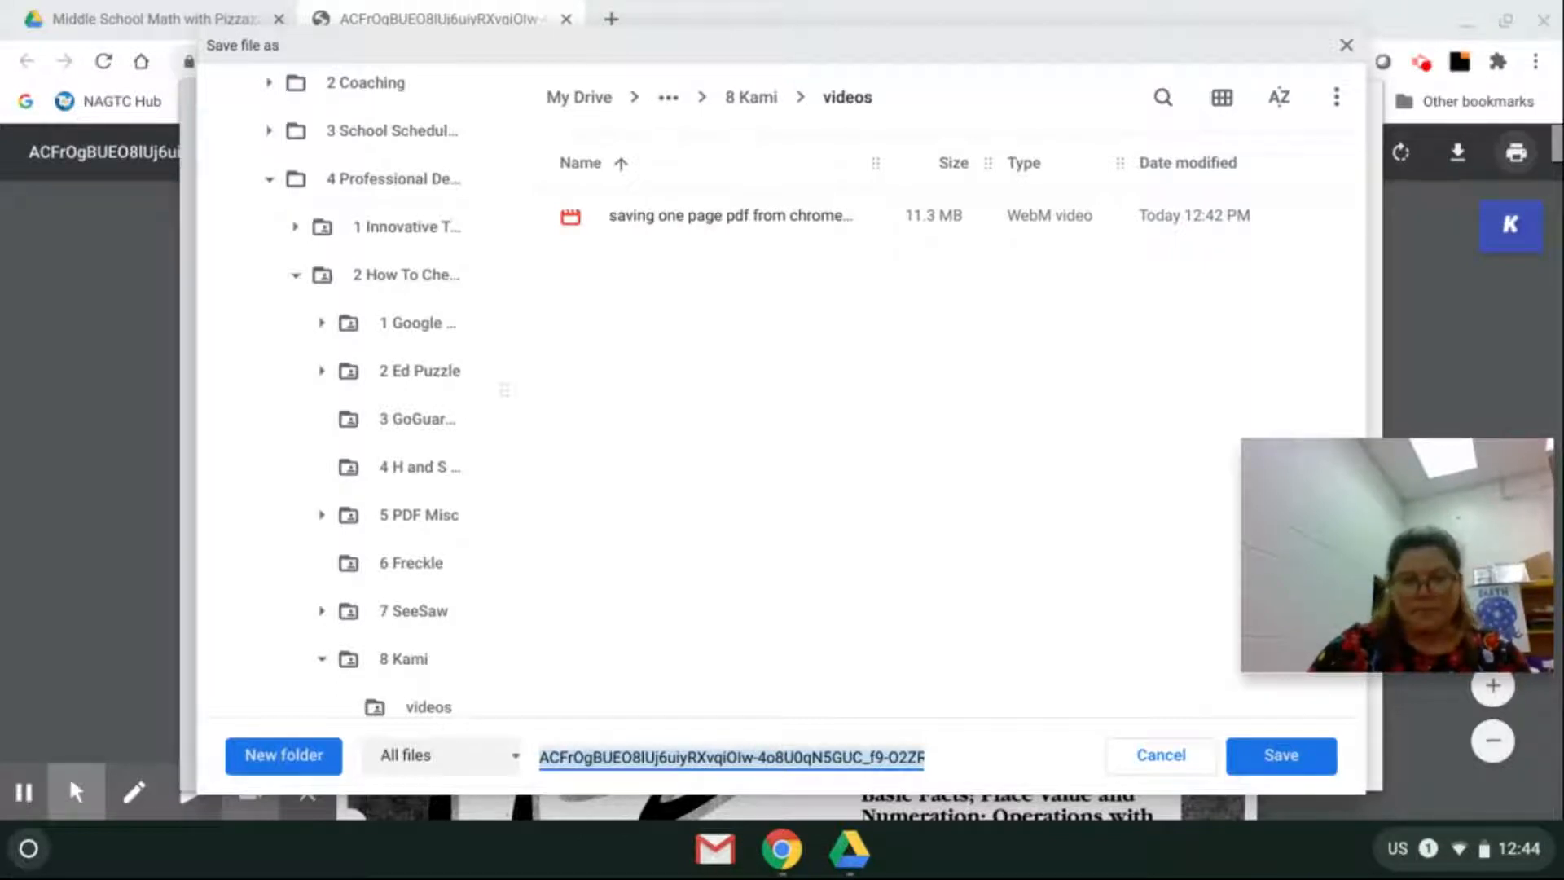
text(addition PD)
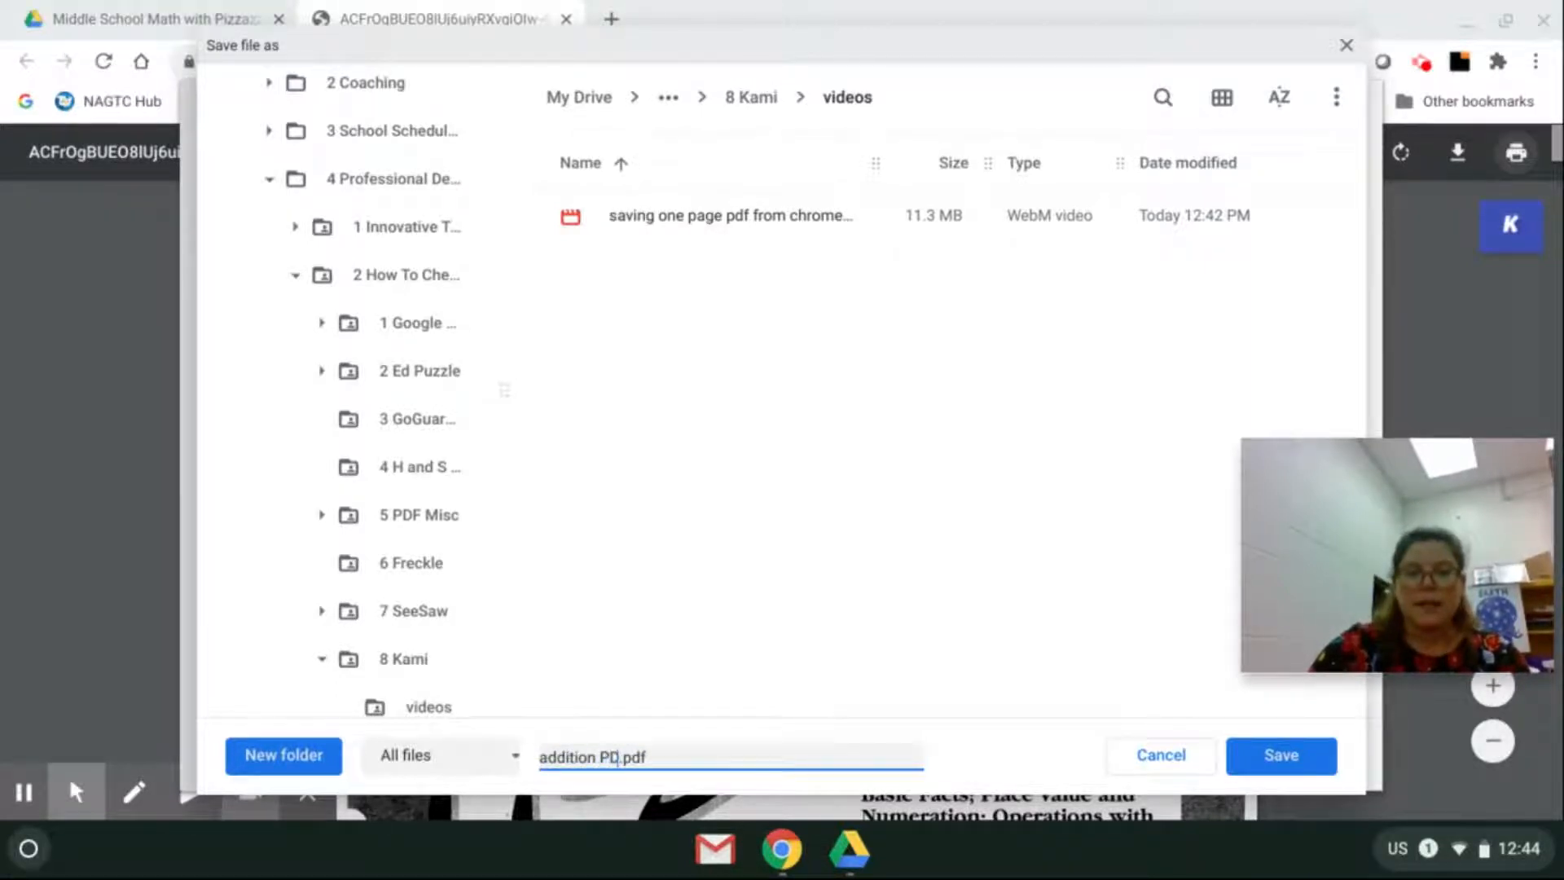
text(F one page)
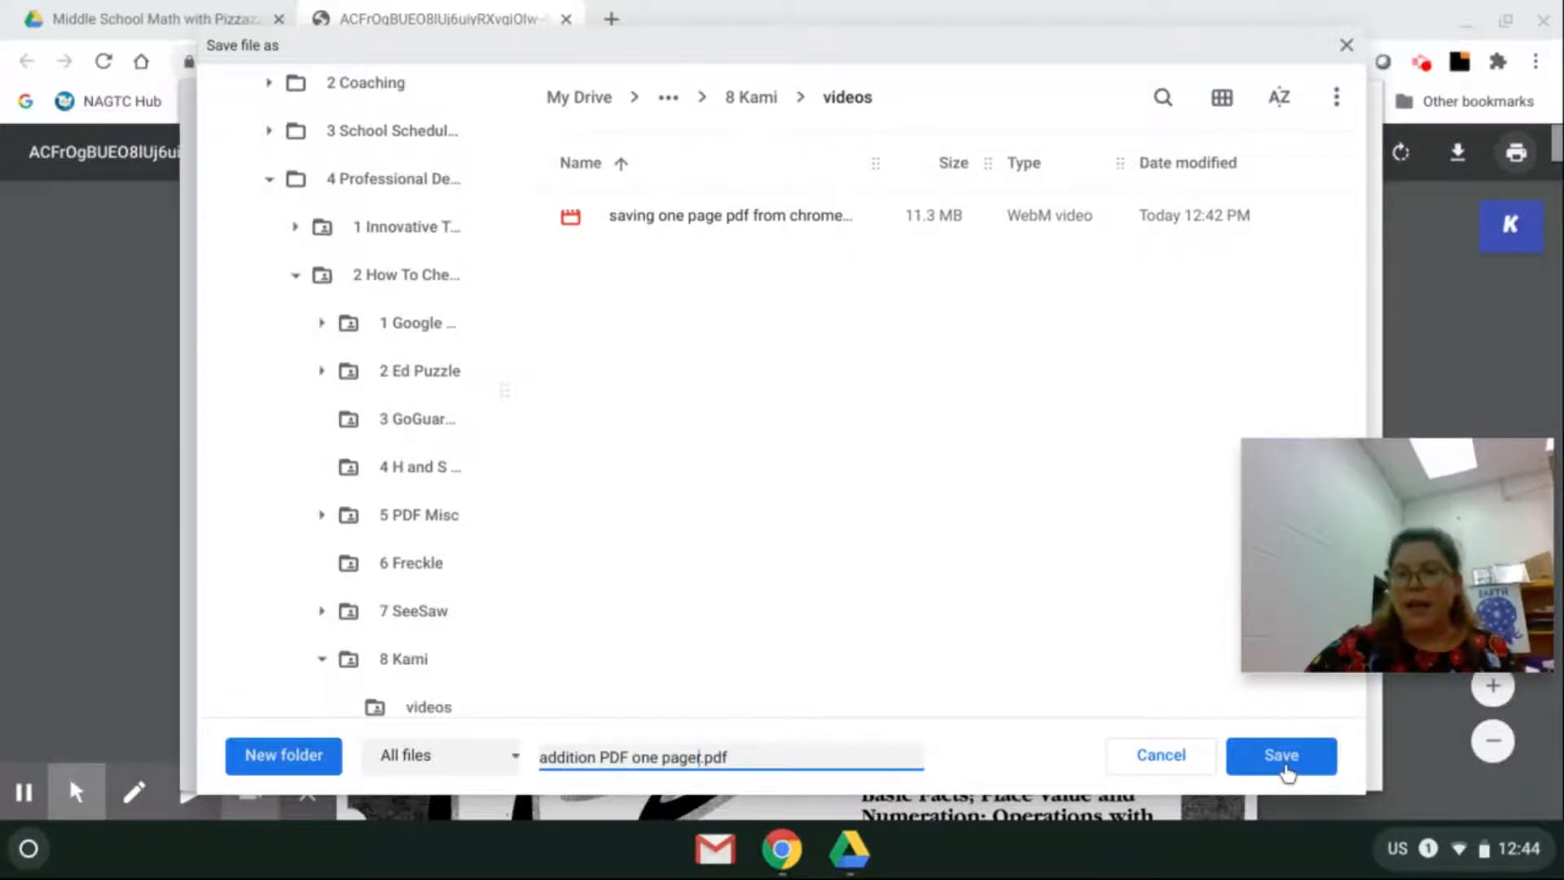
click(1286, 771)
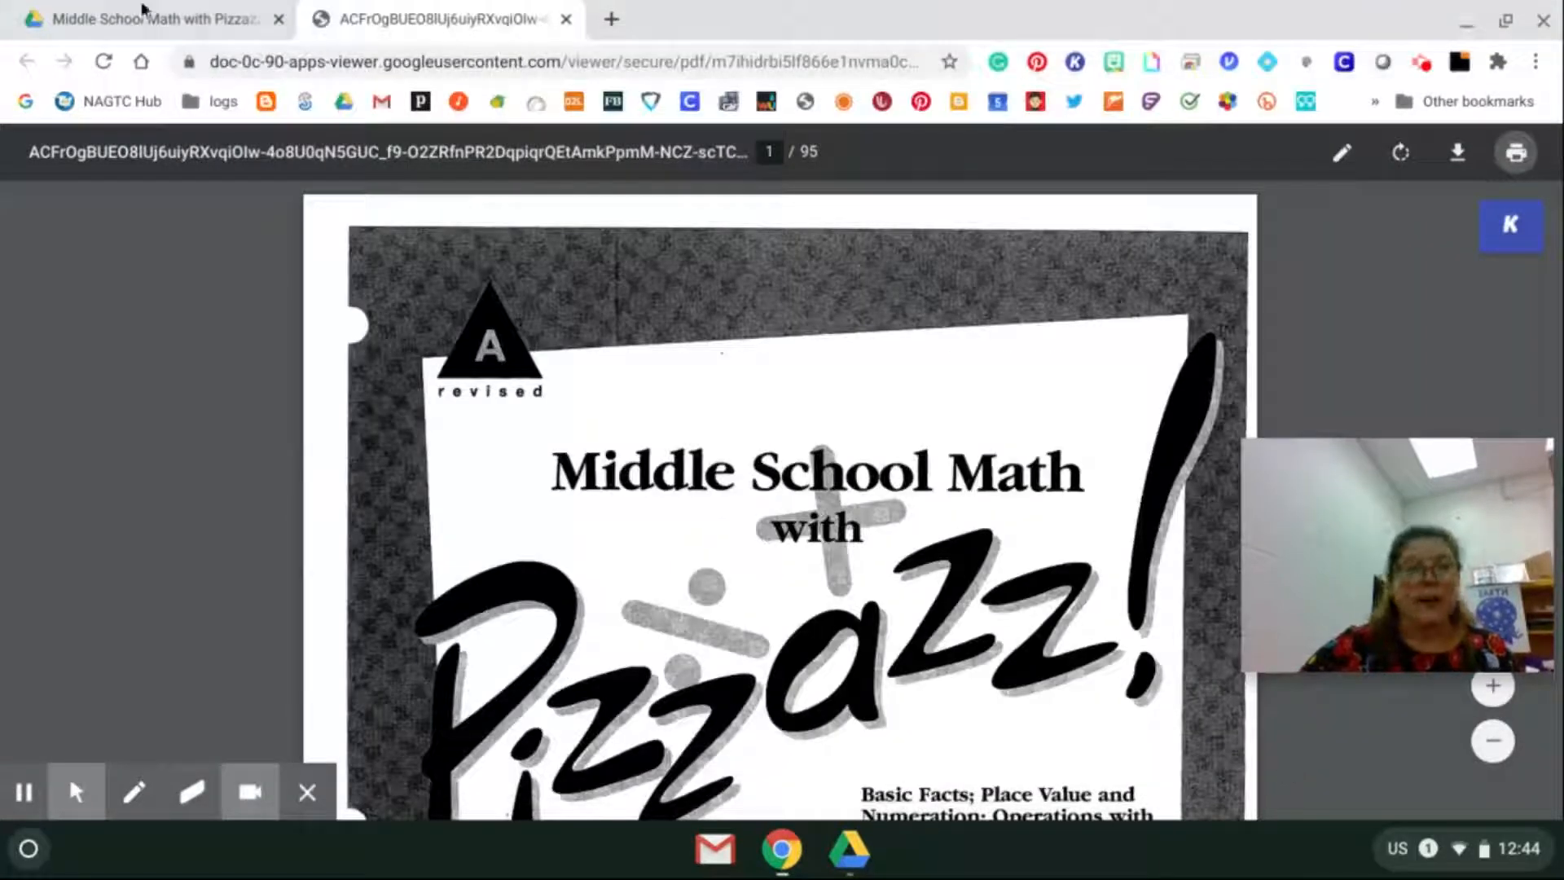
Open Google Drive in a new browser tab.
click(612, 19)
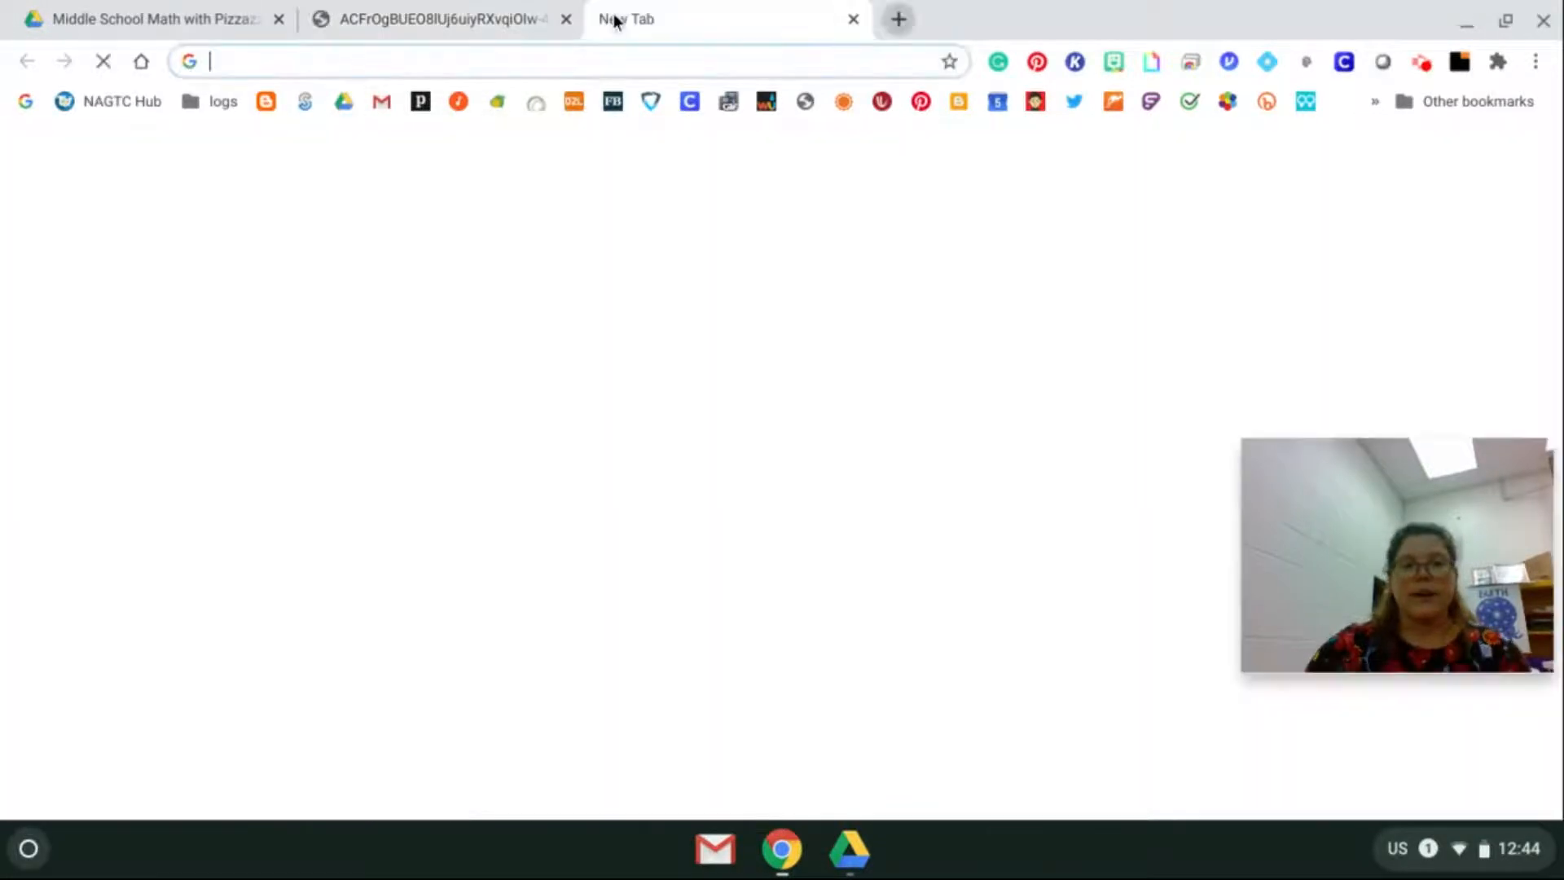
key(Return)
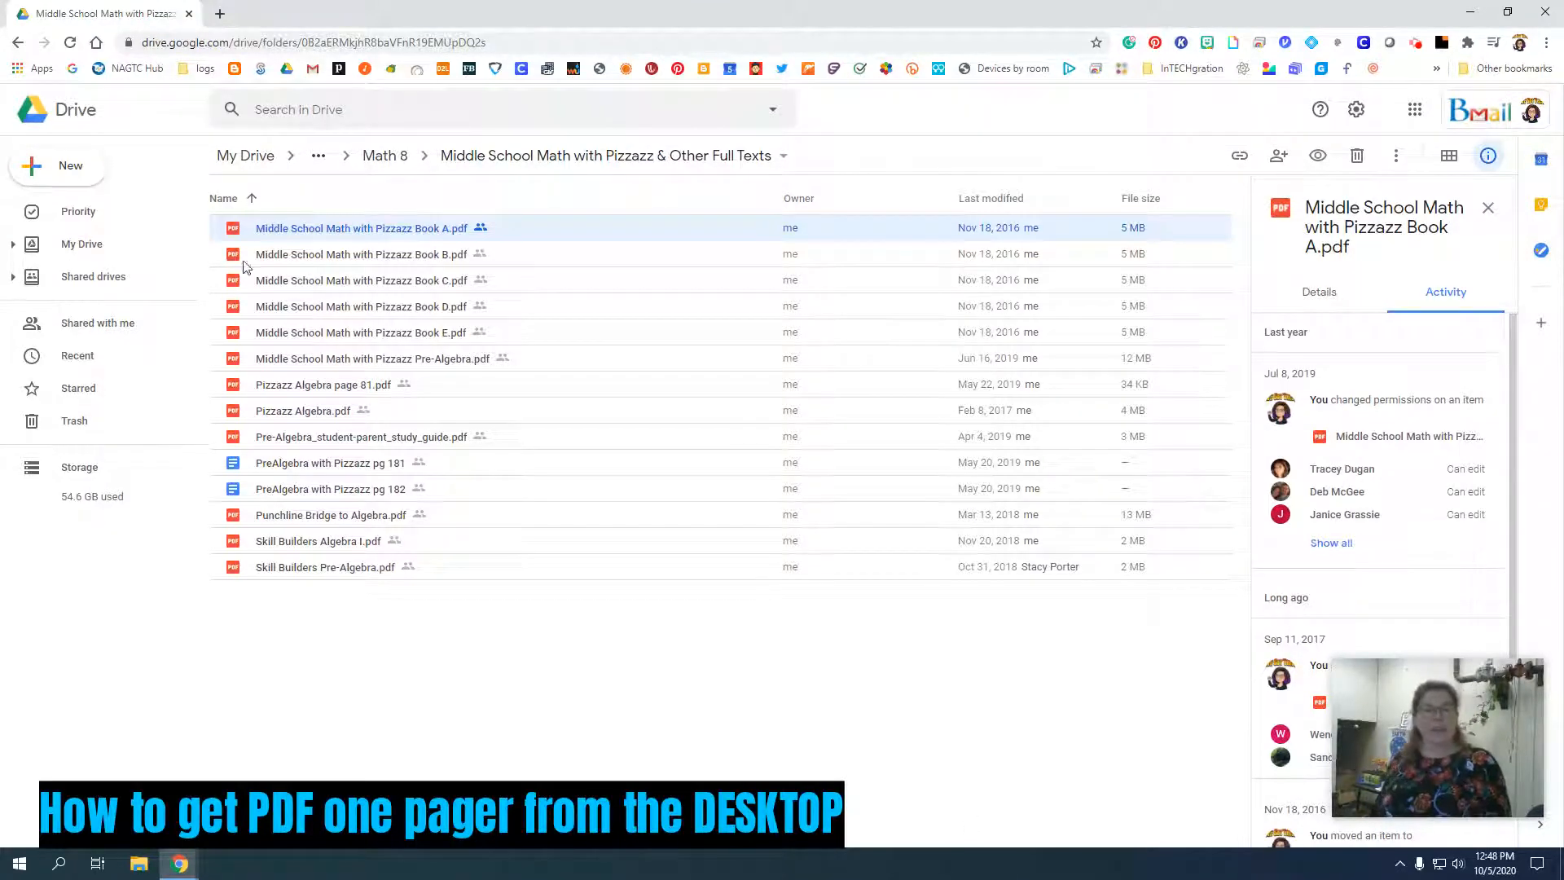
On the desktop computer, open Middle School Math with Pizzazz Book A.pdf from the Drive folder and look beyond its cover.
double_click(319, 230)
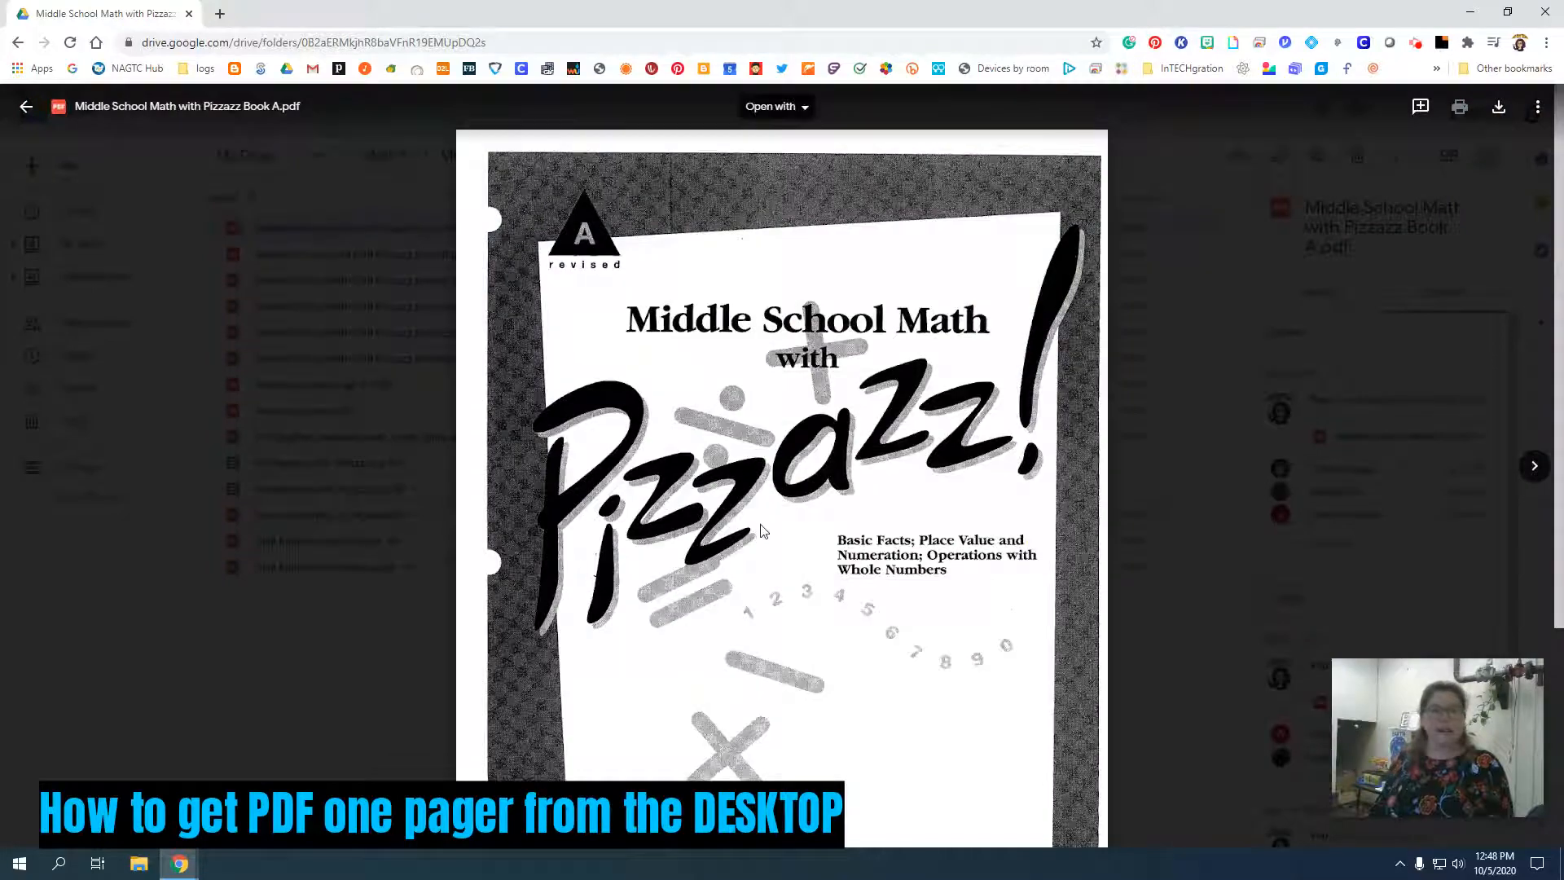
scroll(722, 549, down, 3)
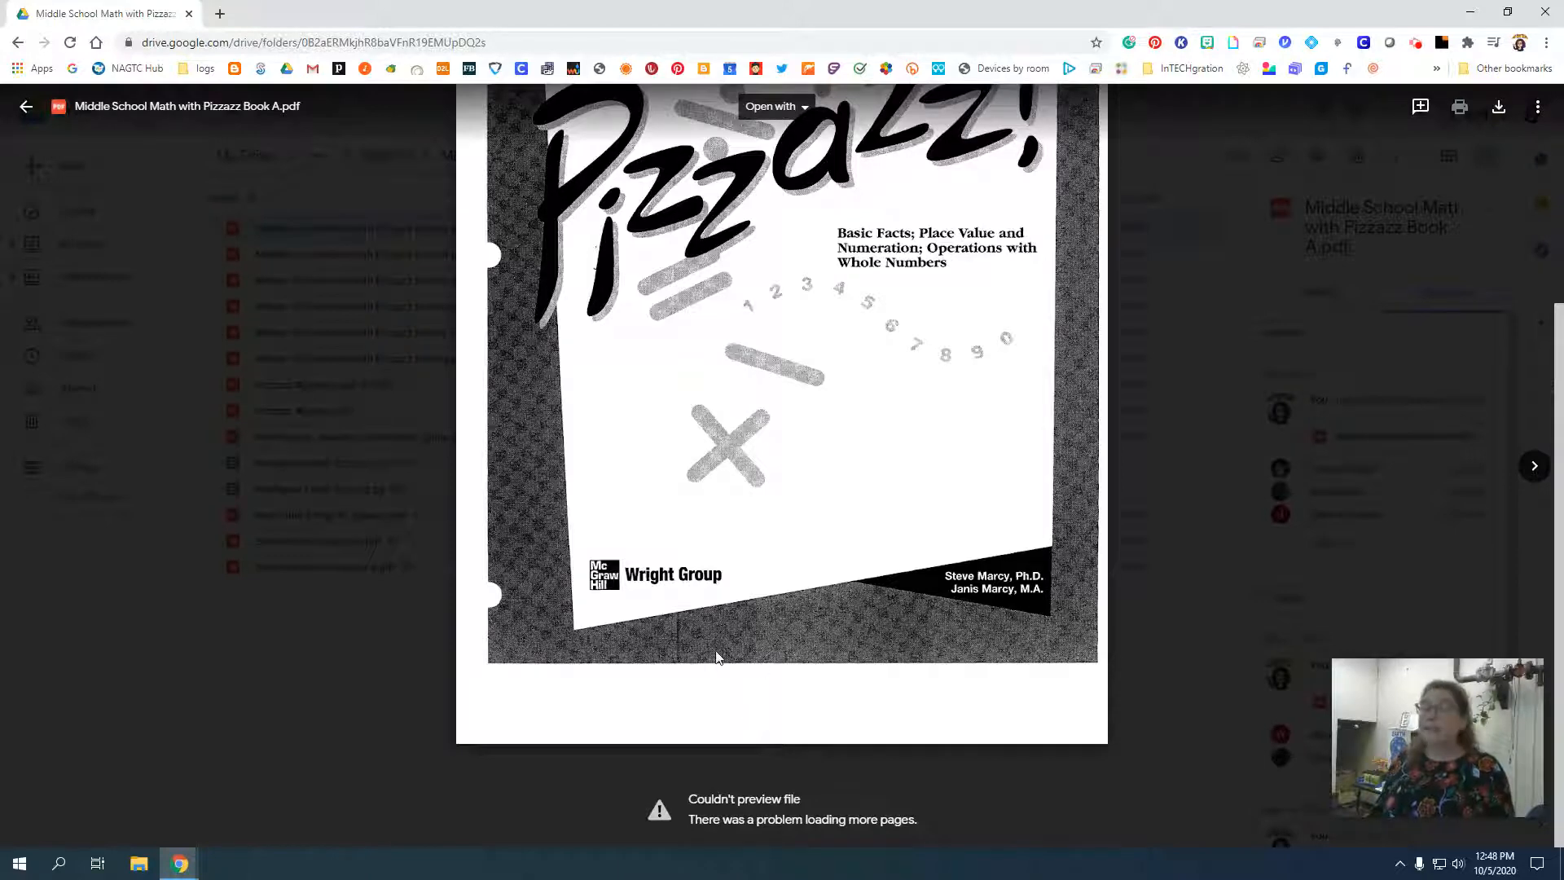
Open Middle School Math with Pizzazz Book A.pdf in a new window and bring up the full document's print settings.
scroll(725, 627, up, 3)
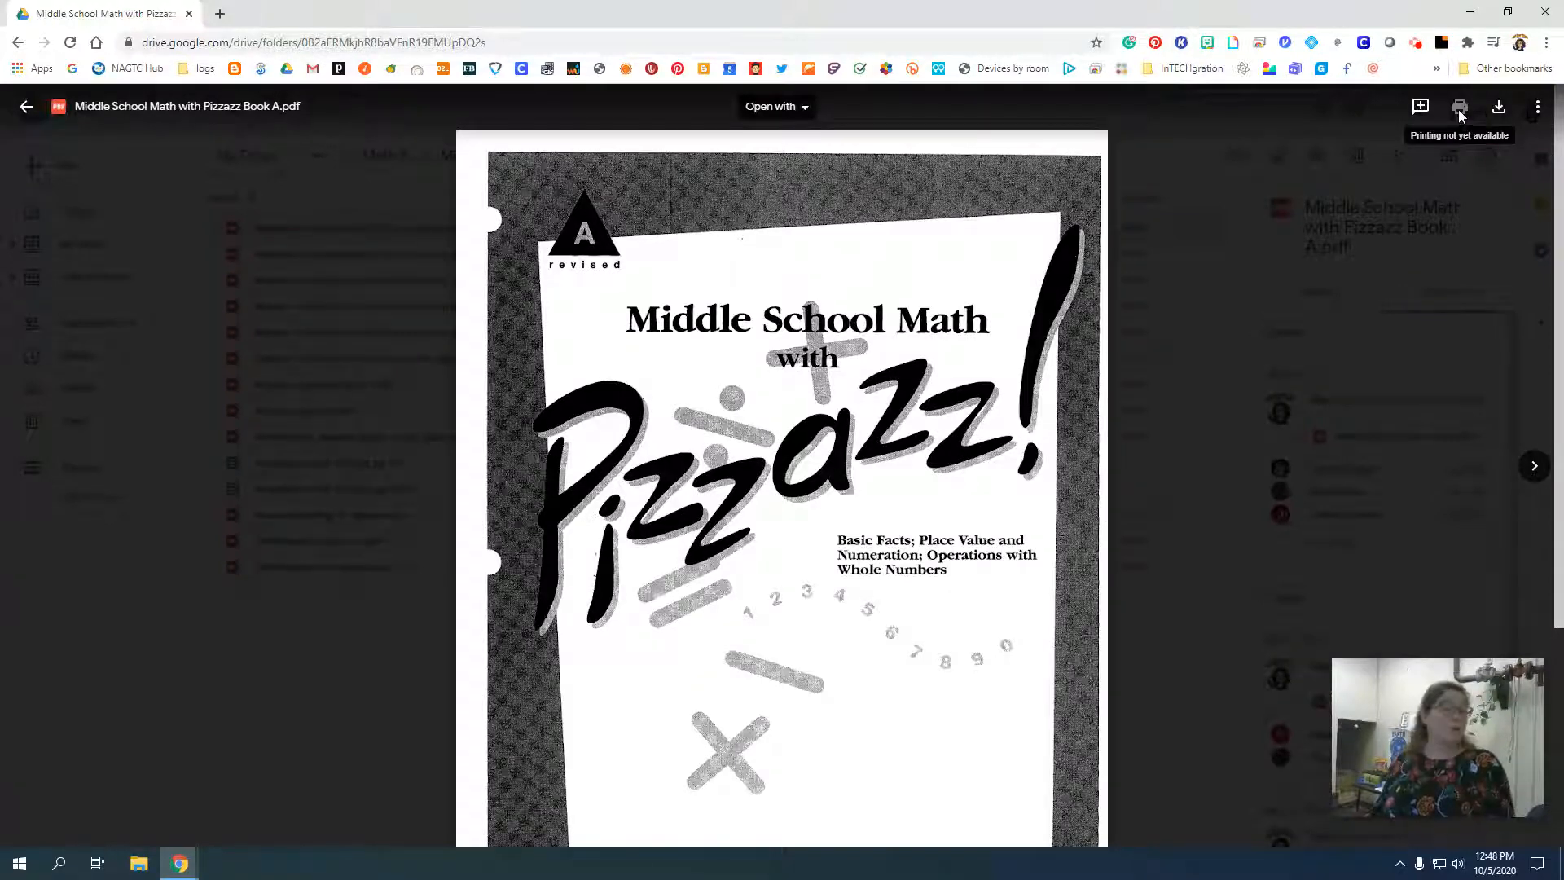
click(1539, 107)
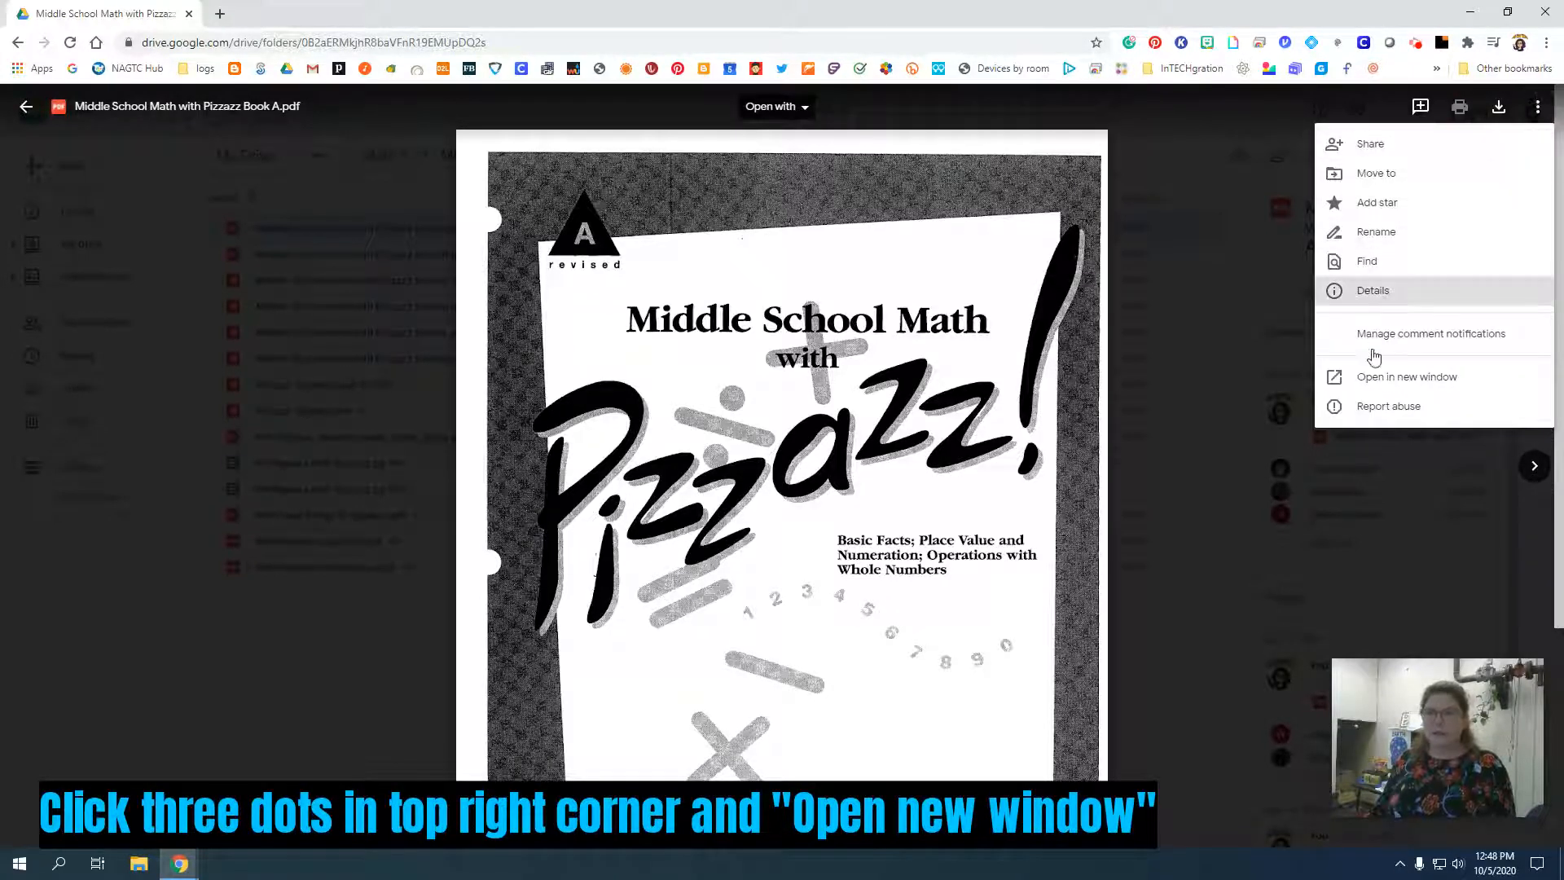
click(1371, 380)
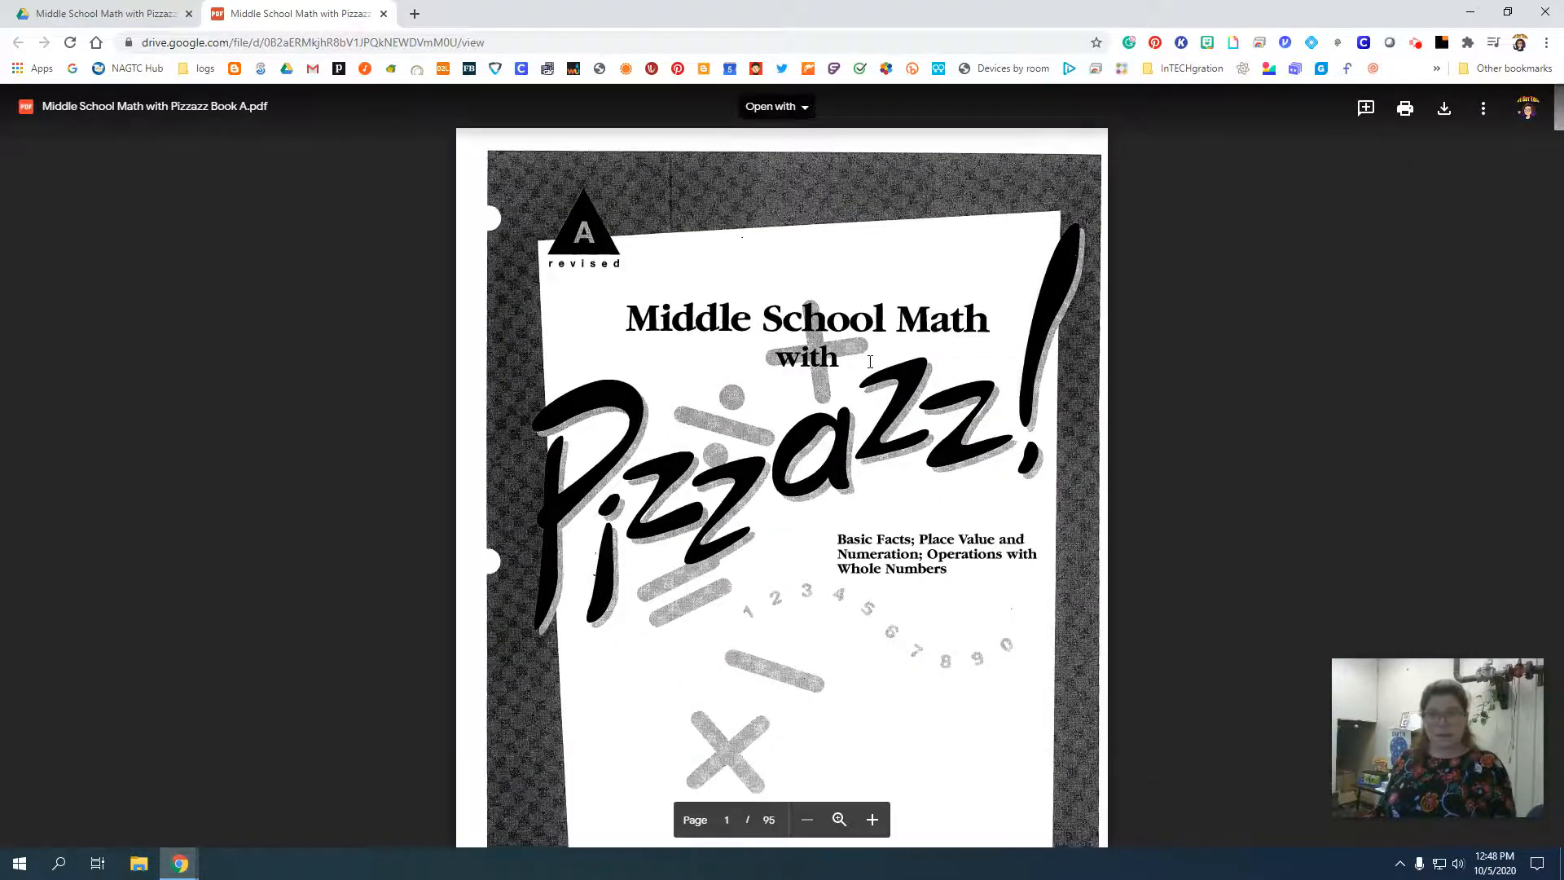
scroll(871, 362, down, 6)
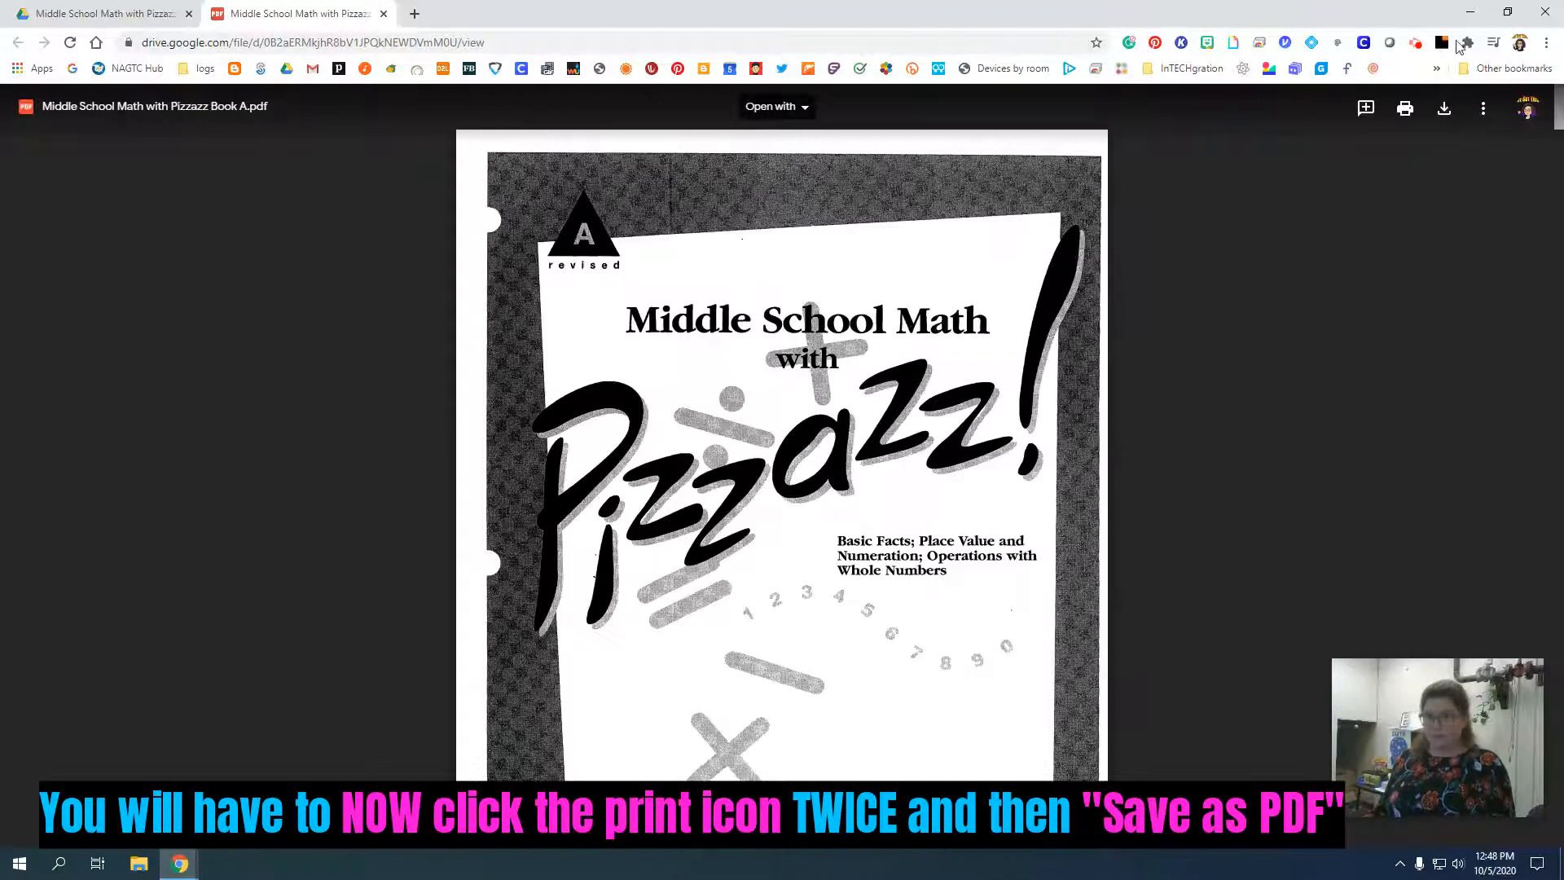
click(1403, 114)
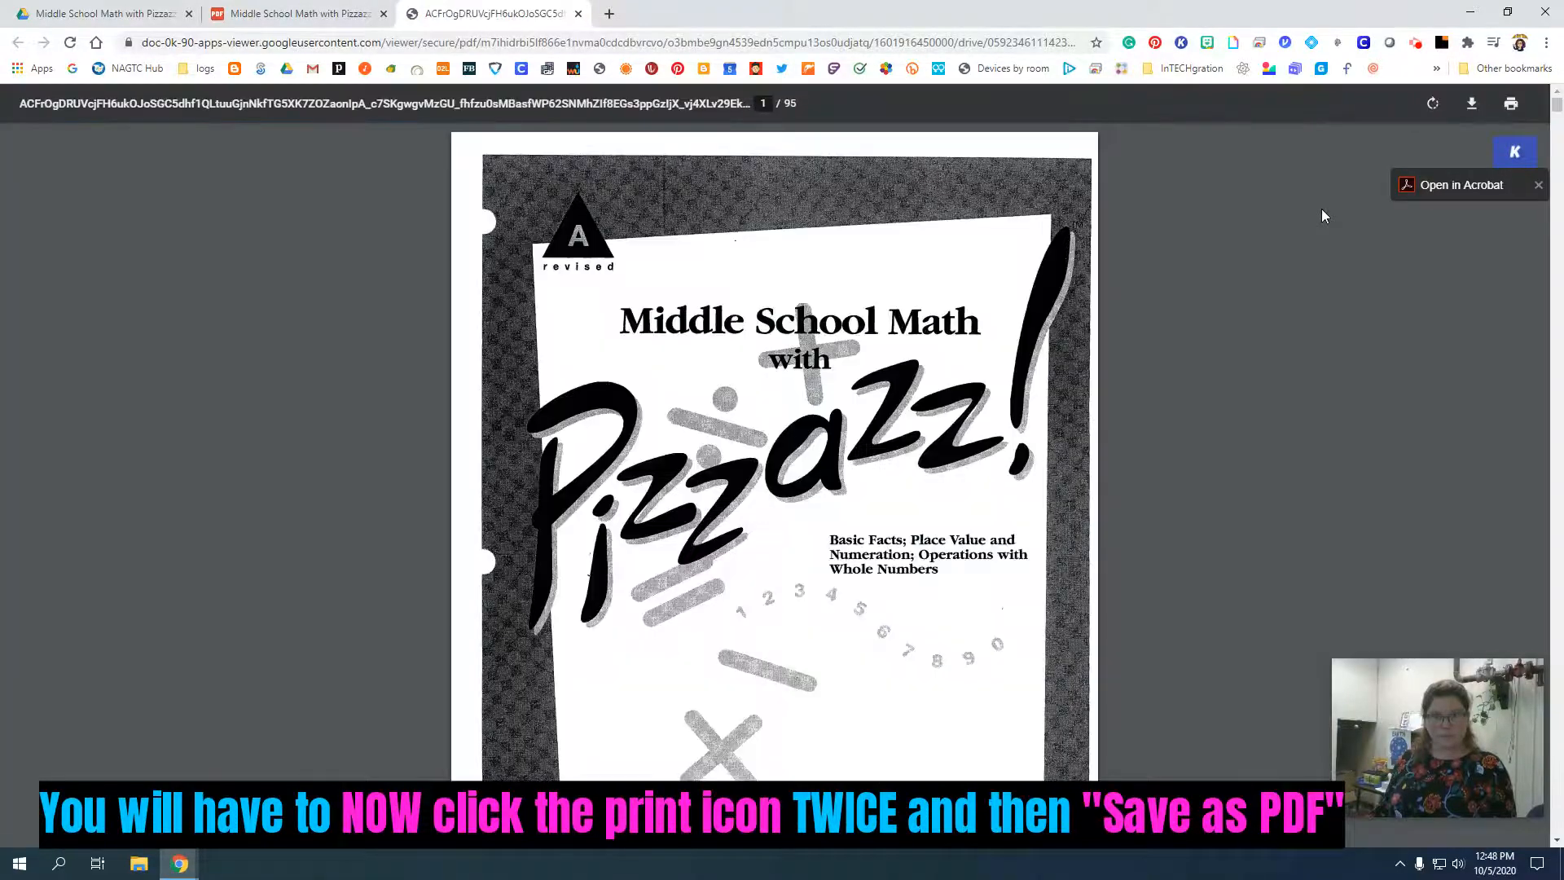
click(1511, 104)
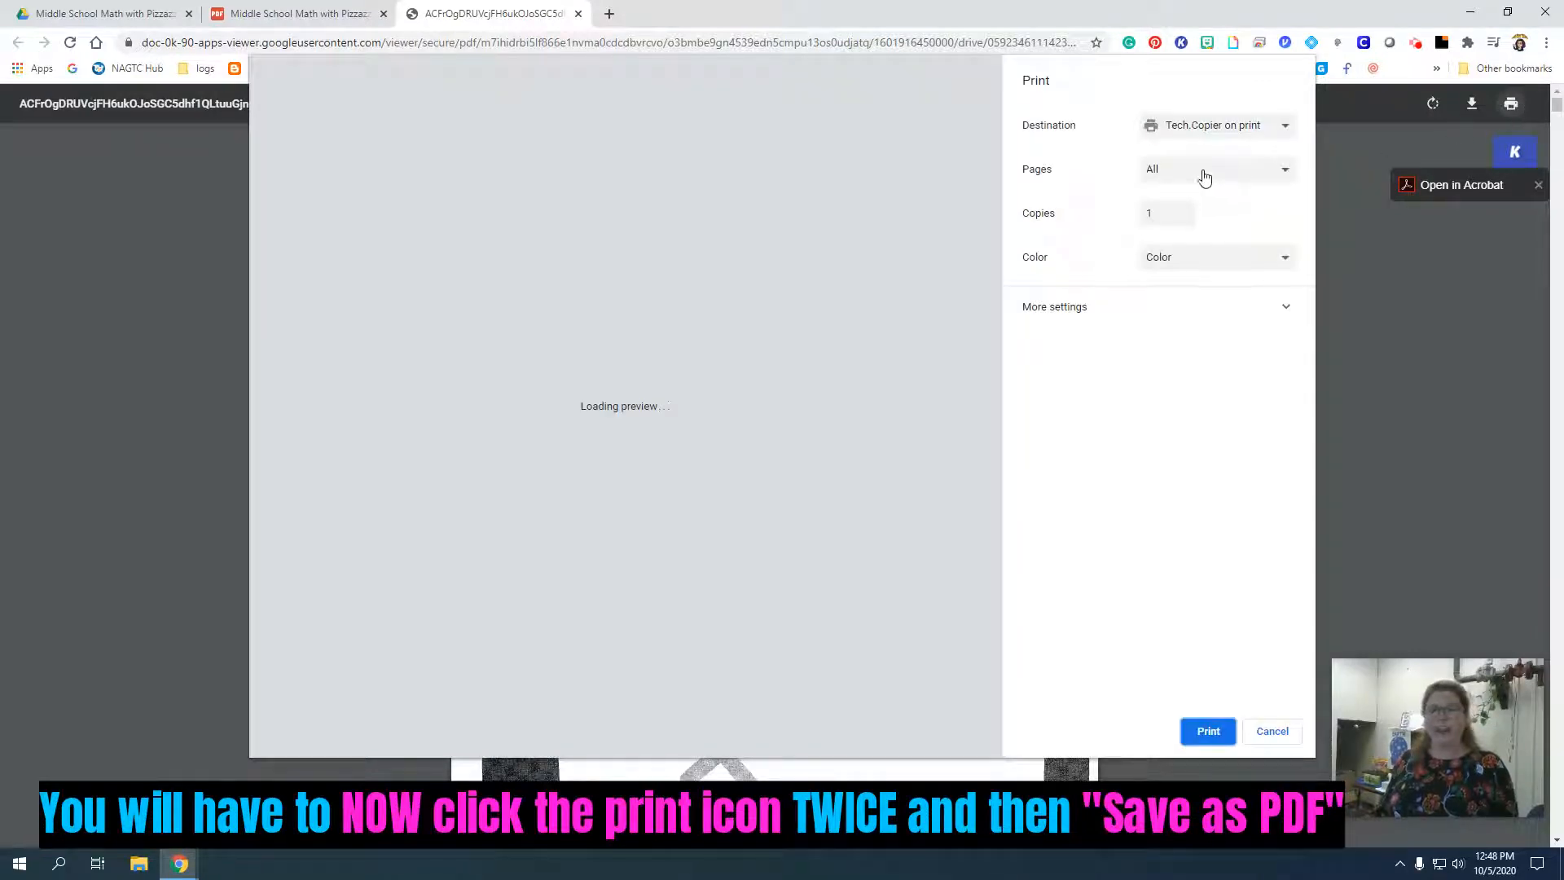
Restrict the printout to custom page 24 and set the destination to Save as PDF.
click(1205, 177)
click(1178, 202)
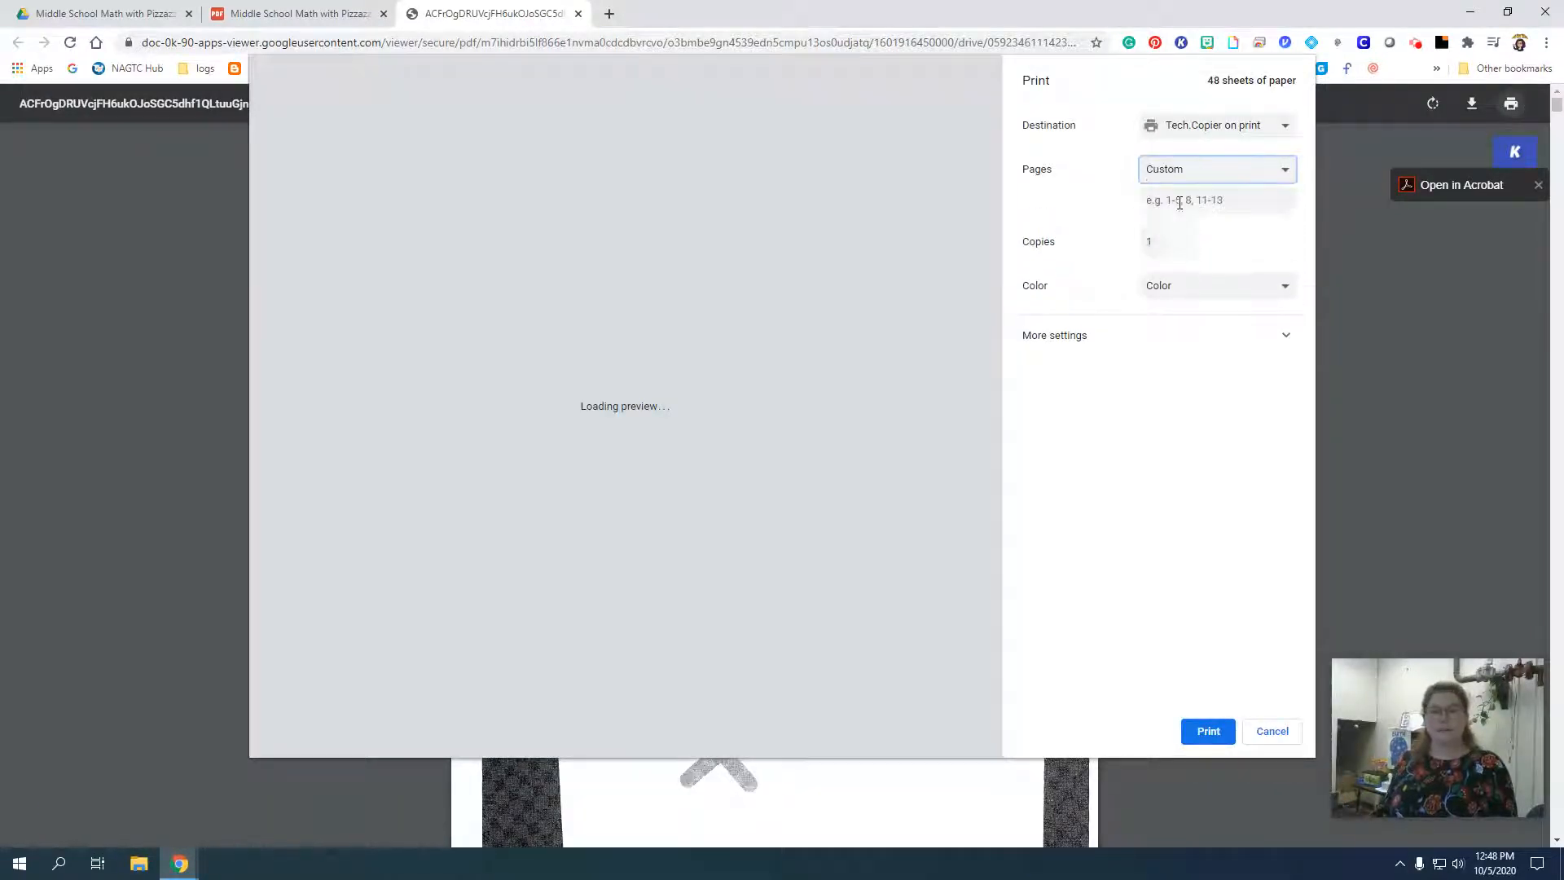
click(1180, 203)
text(2)
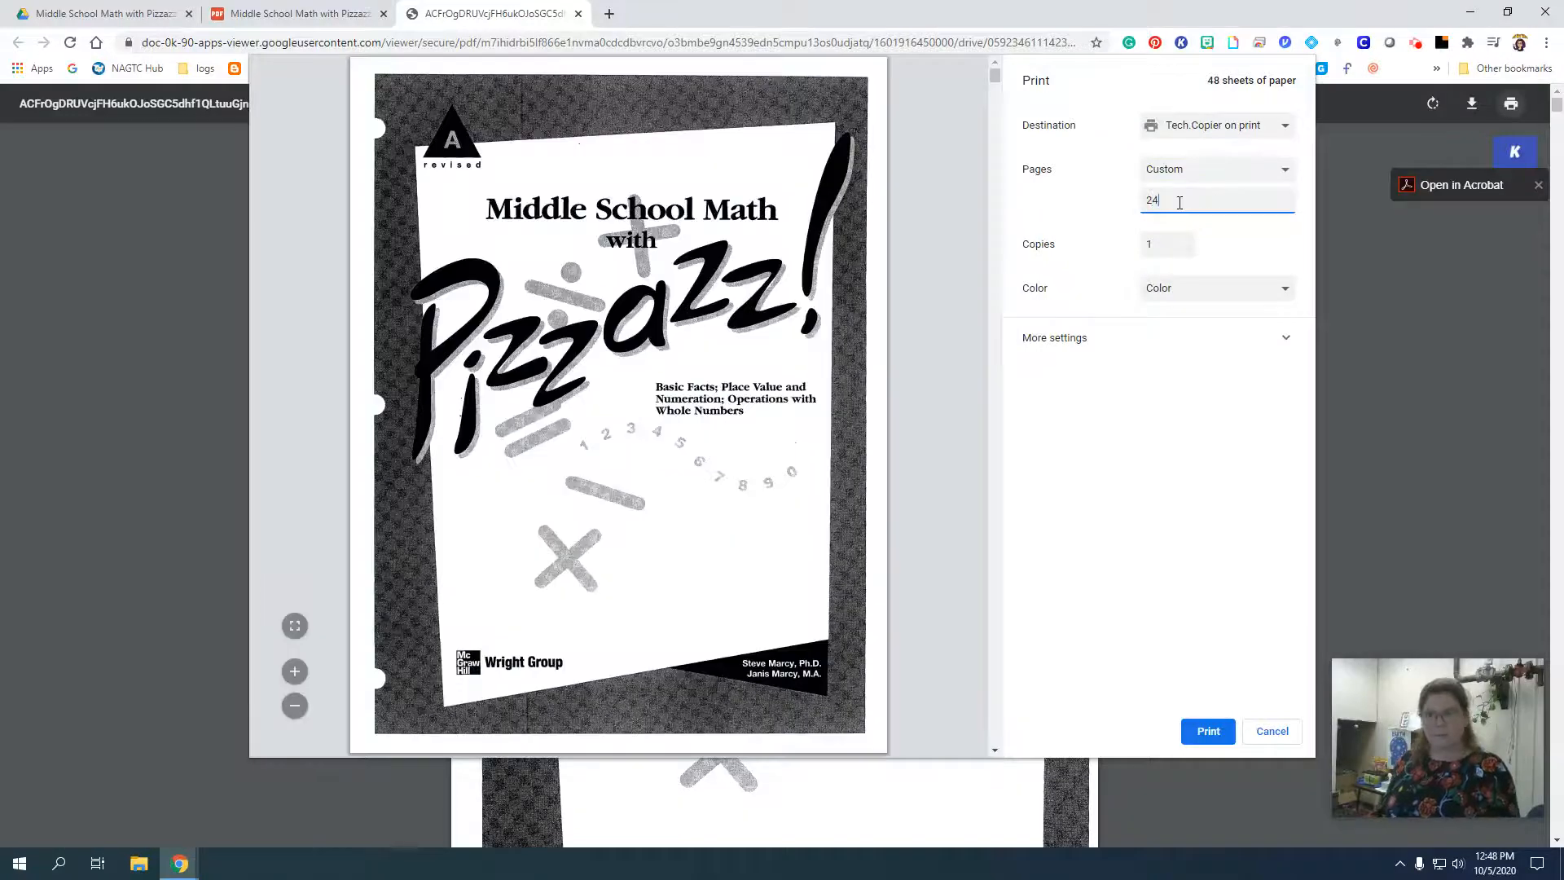
text(4)
click(1212, 129)
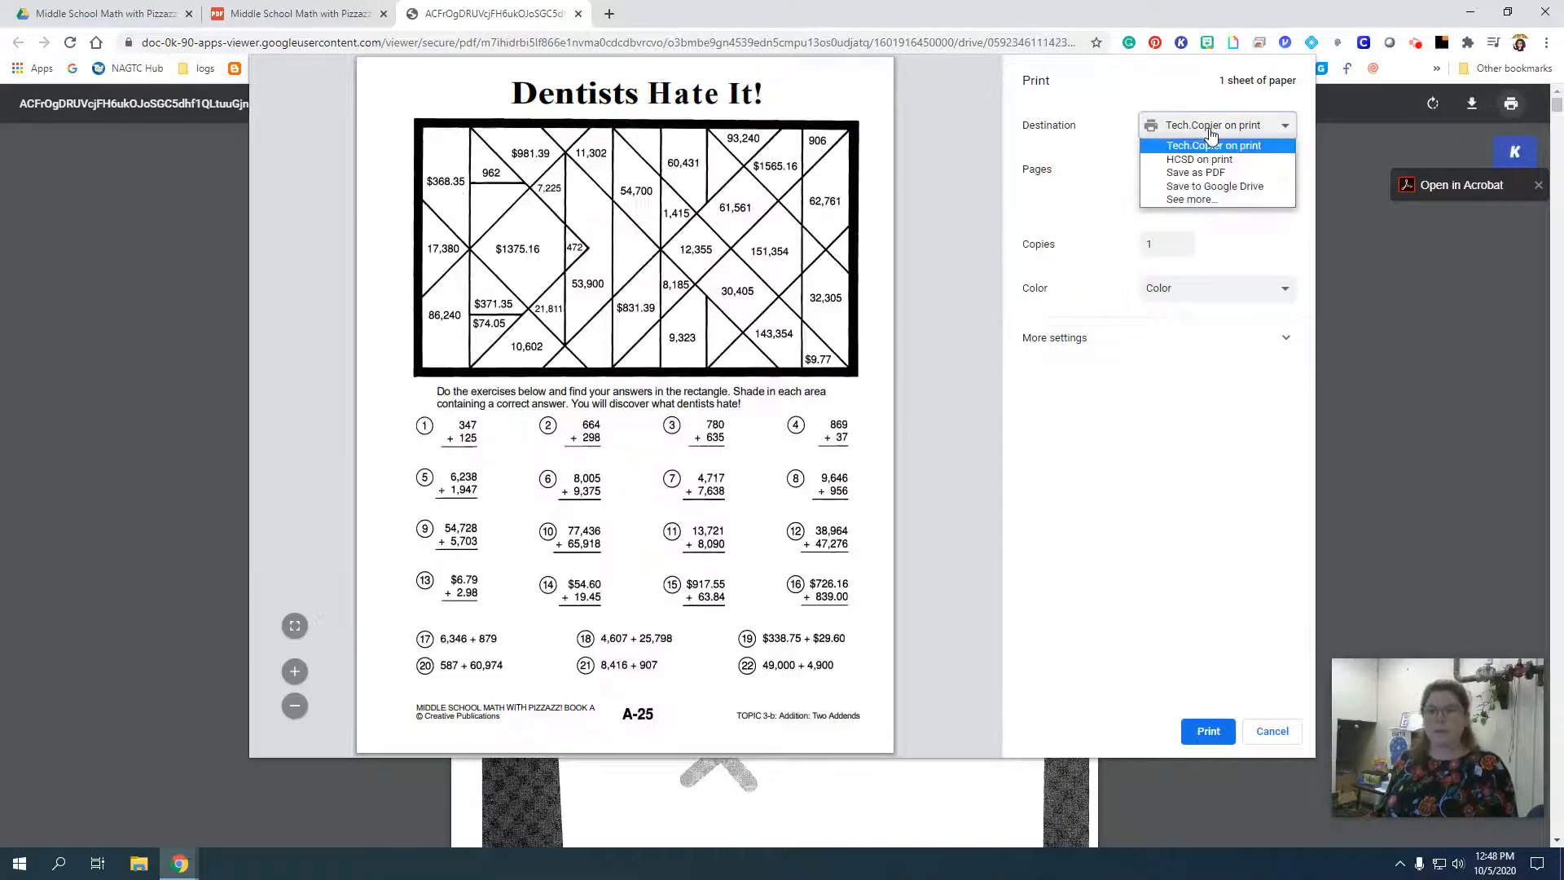
click(1206, 171)
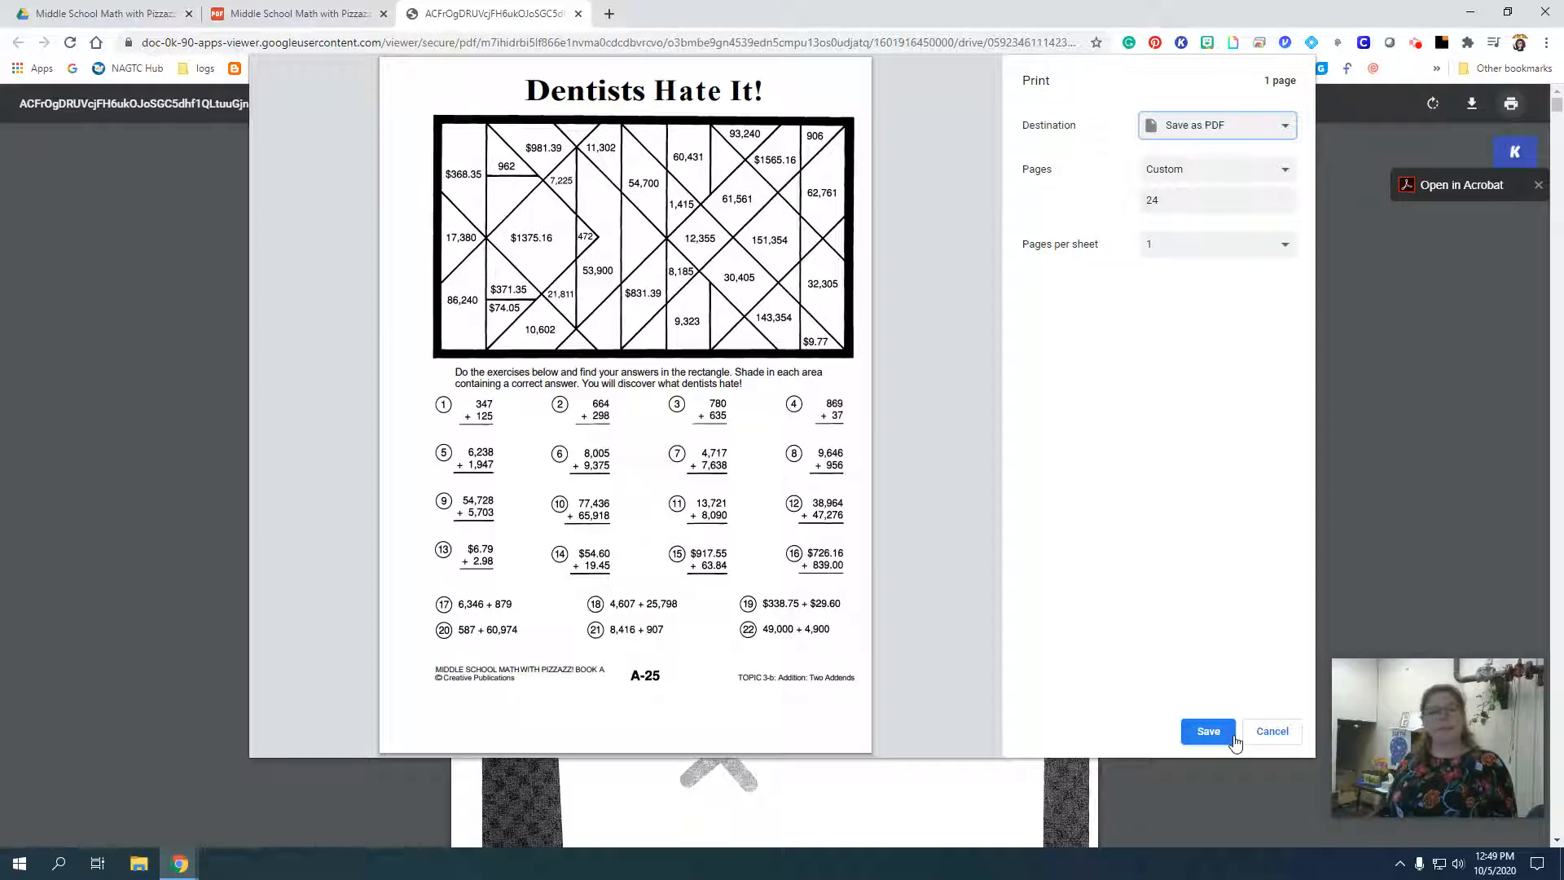
Start saving the page and choose My Drive > 4 Professional Development > 2 How To Cheat Sheets and Videos > 8 Kami as its location.
click(1233, 736)
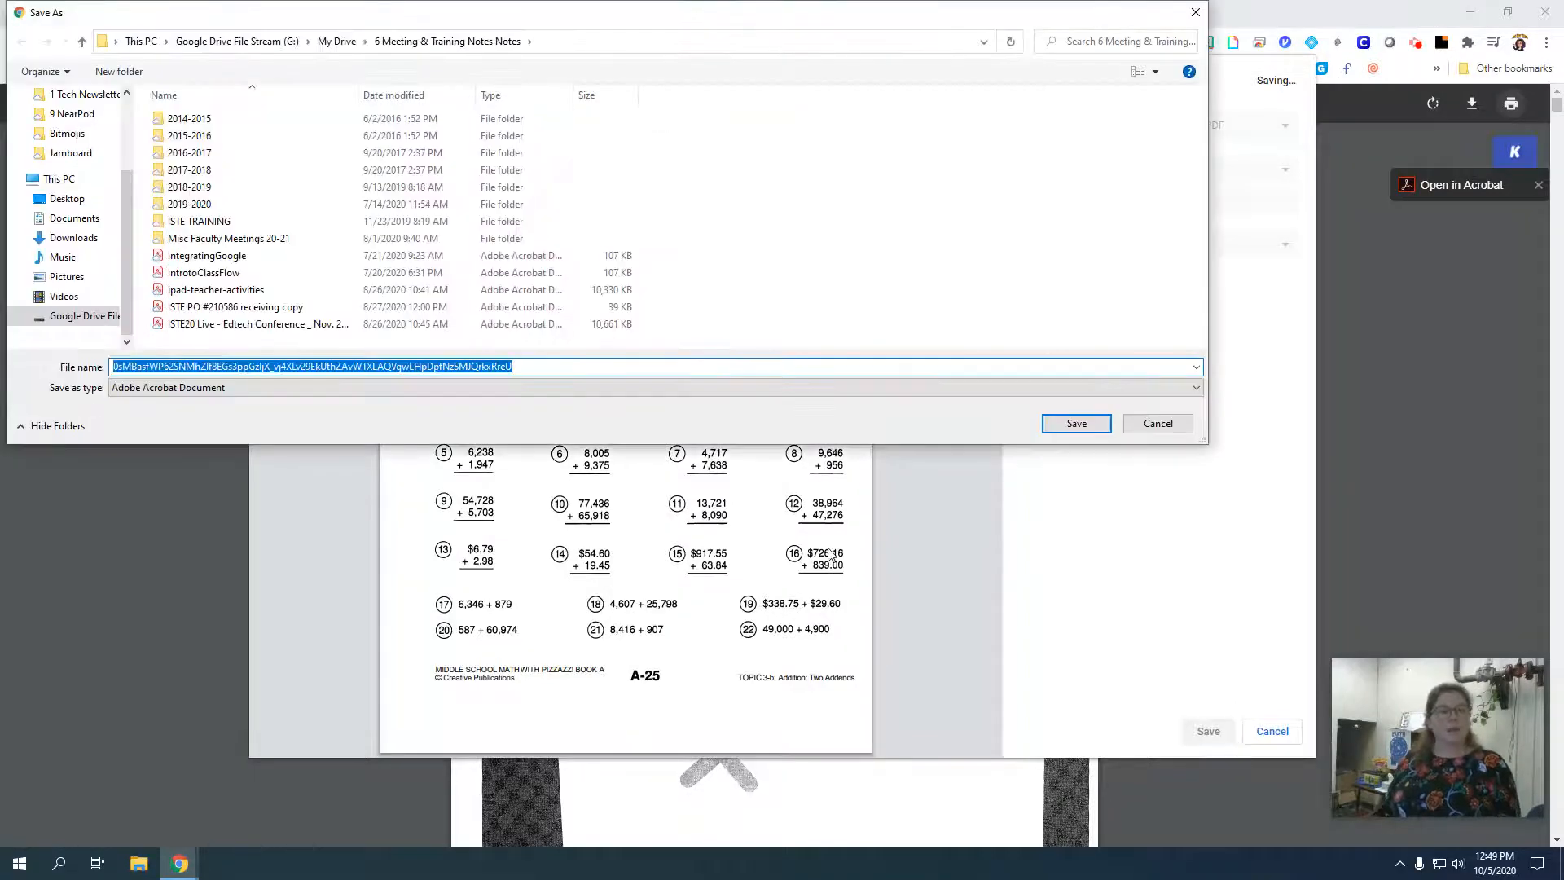
click(343, 43)
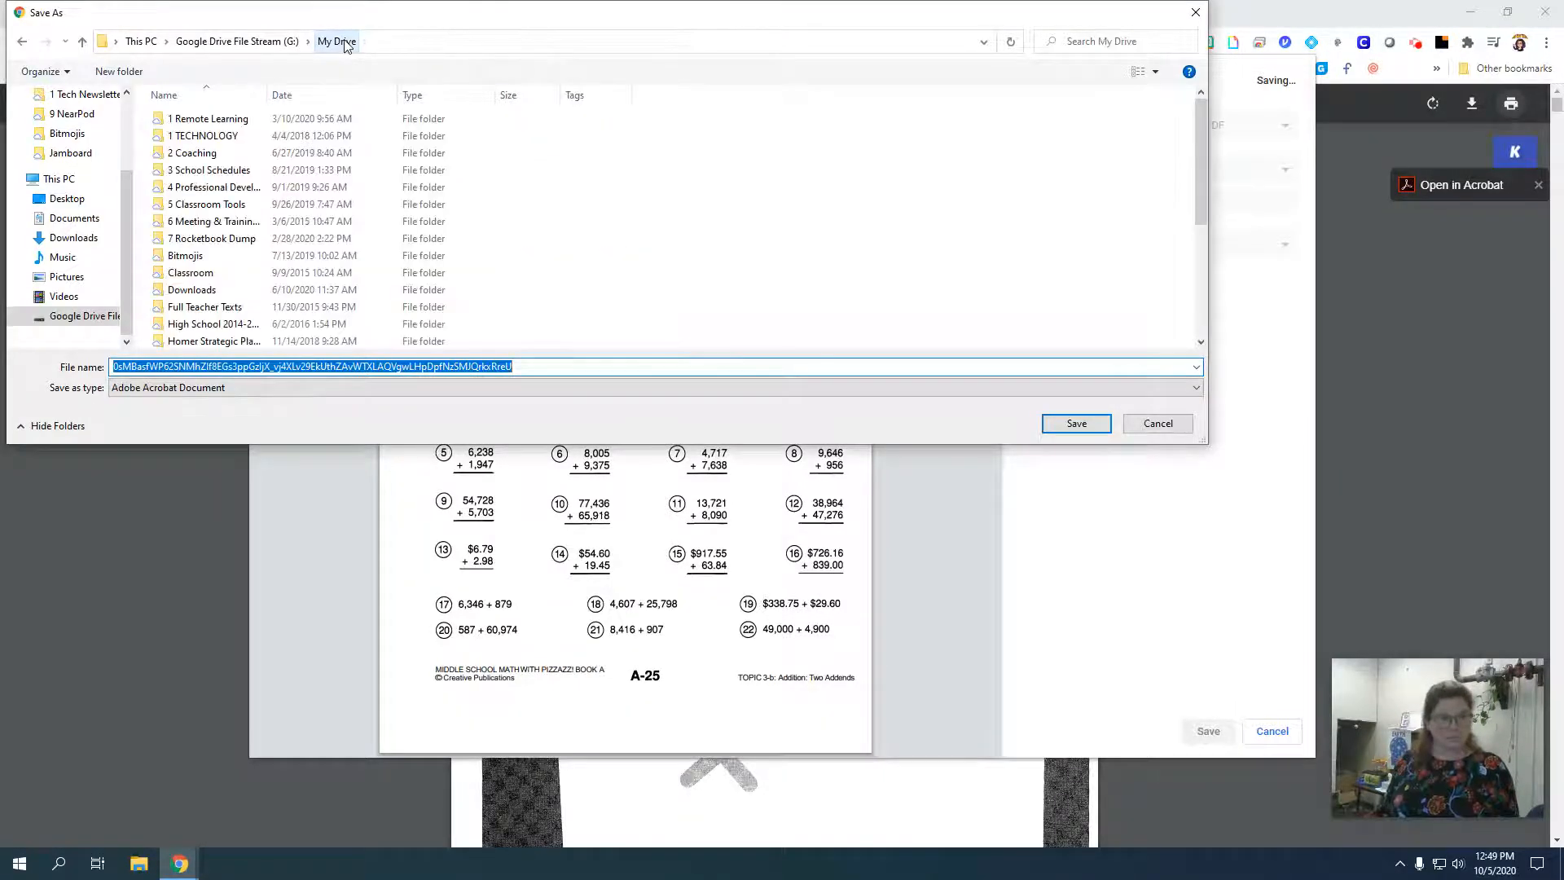
double_click(200, 189)
click(219, 139)
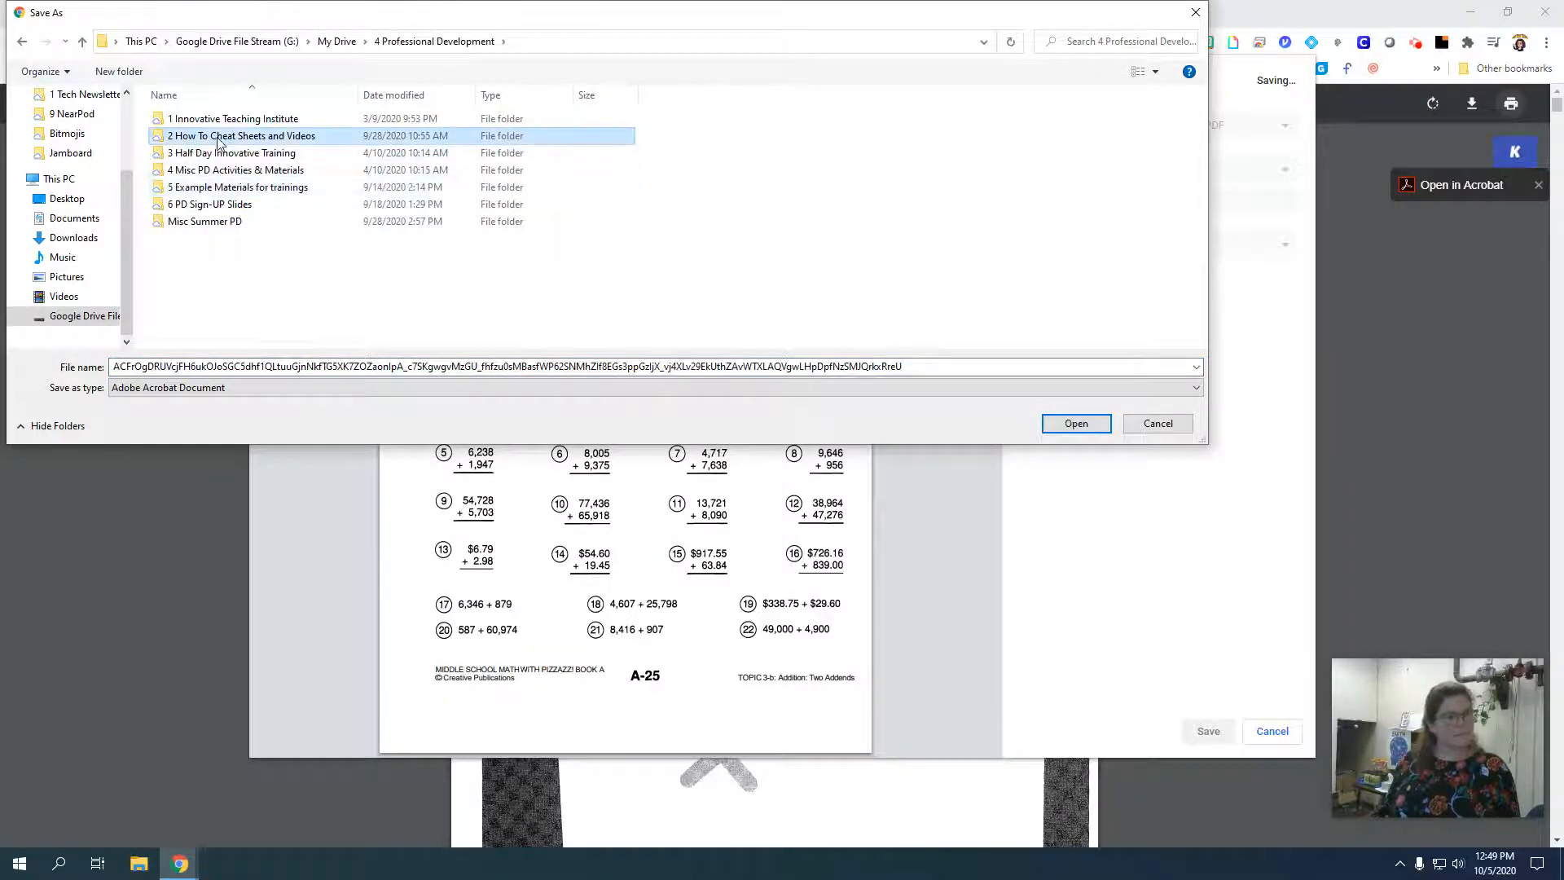
double_click(219, 140)
double_click(192, 238)
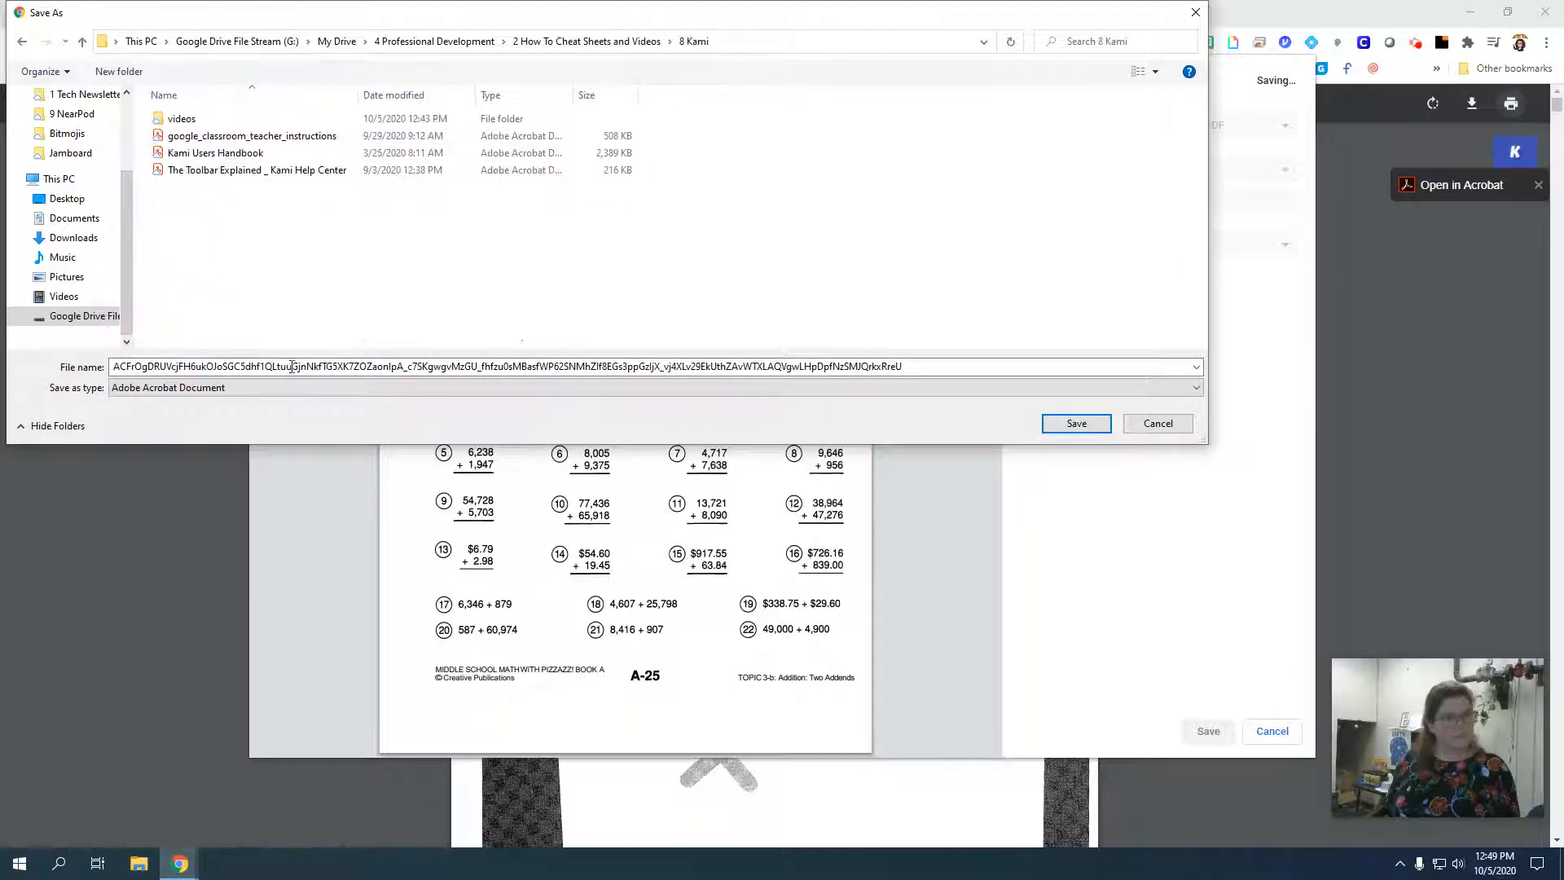
Name the file "pdf one pager" and save it.
double_click(298, 368)
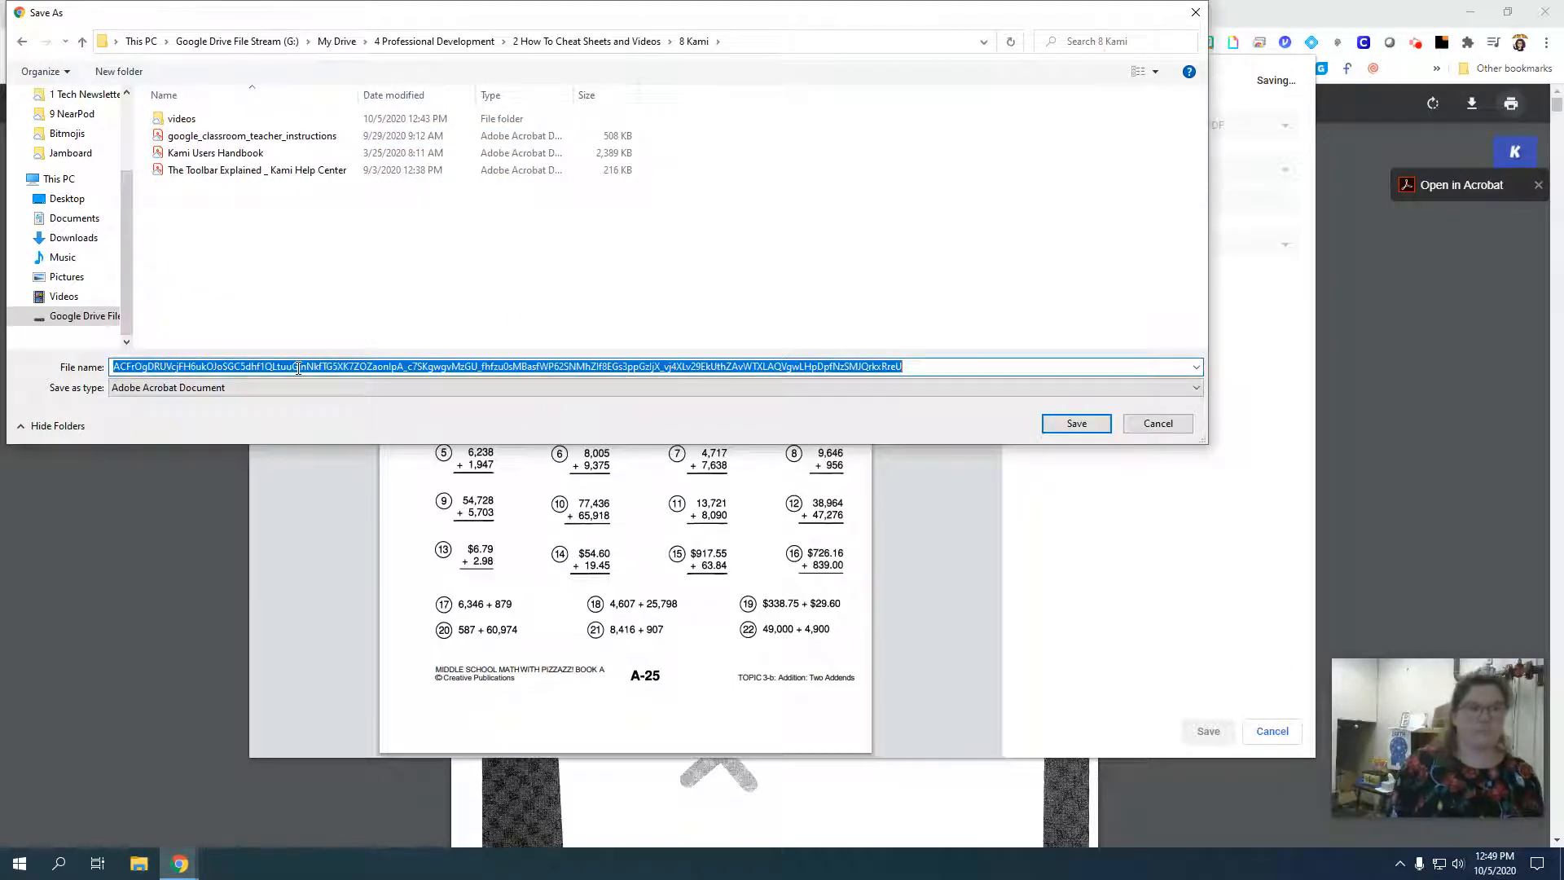
text(pdf)
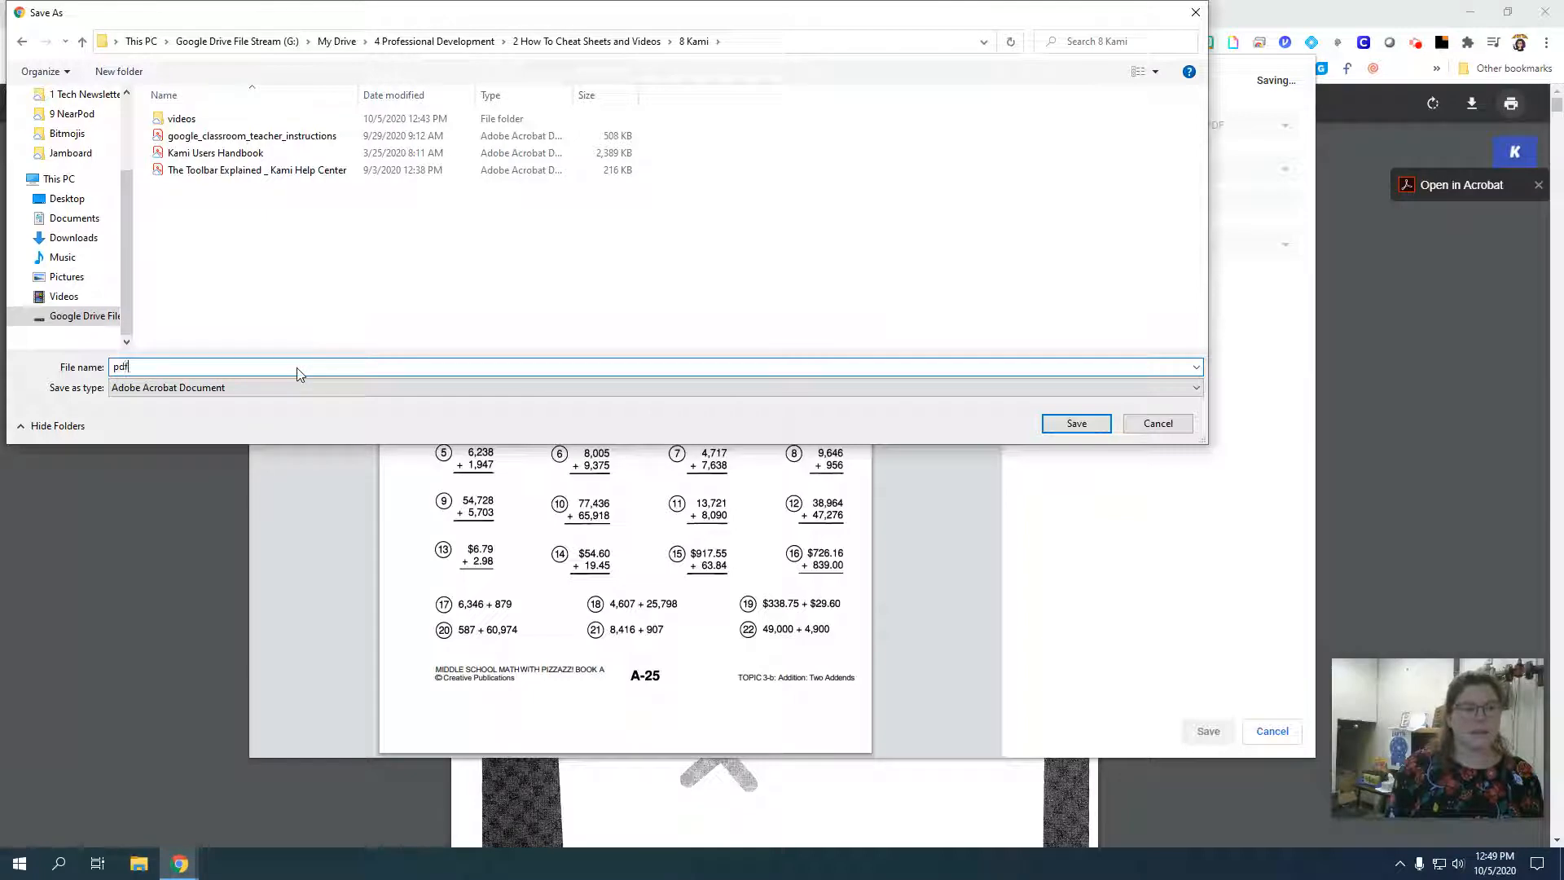
text( one page)
key(Return)
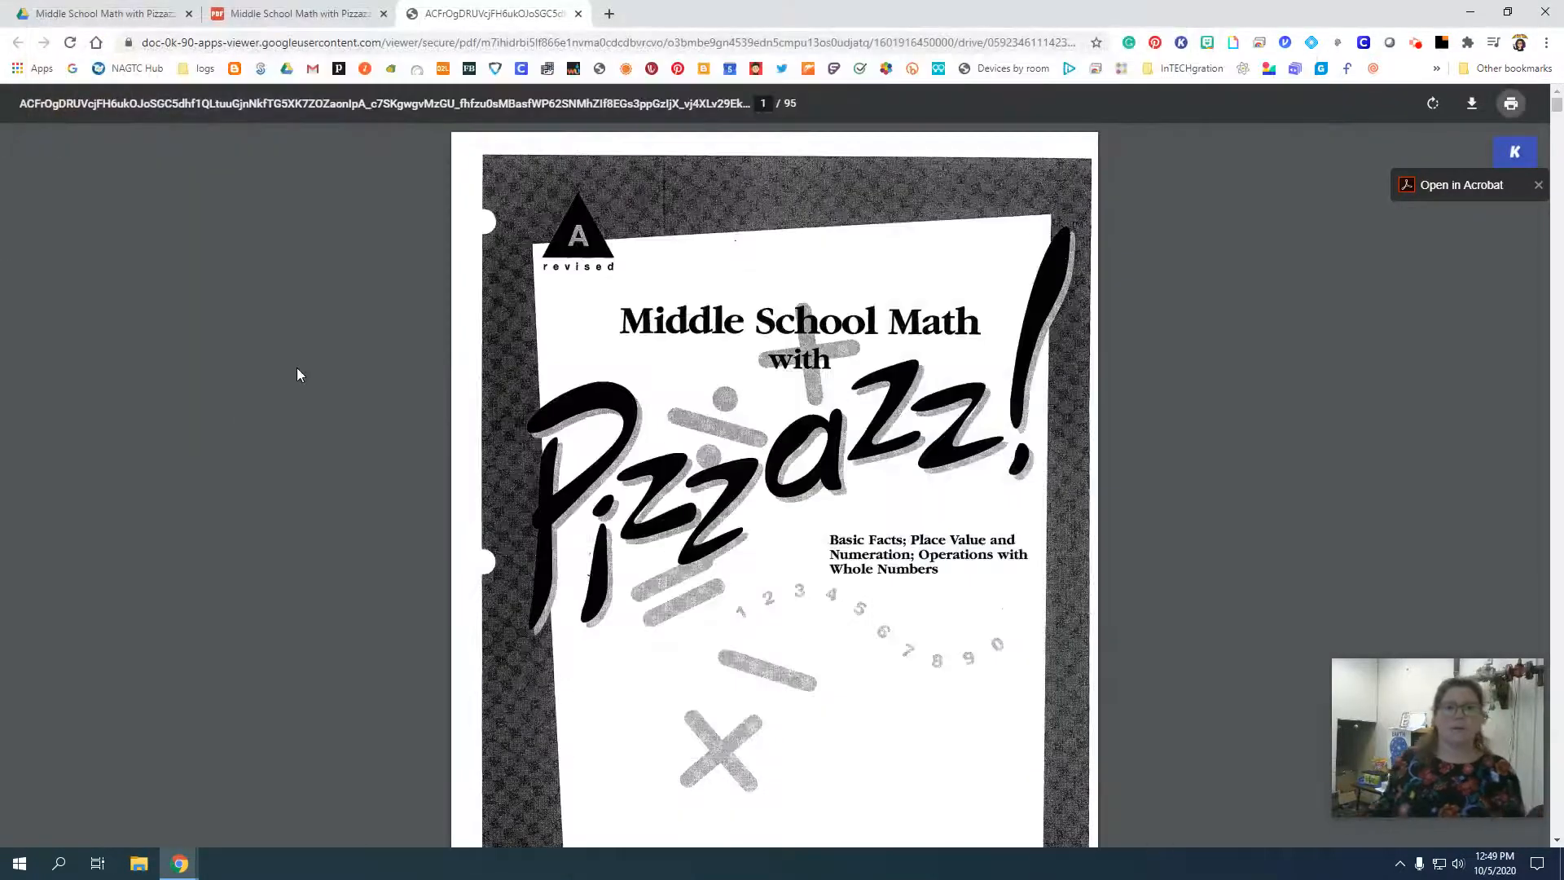
Return to Google Drive and browse from My Drive through 4 Professional Development and 2 How To Cheat Sheets and Videos to 8 Kami.
click(165, 10)
click(369, 262)
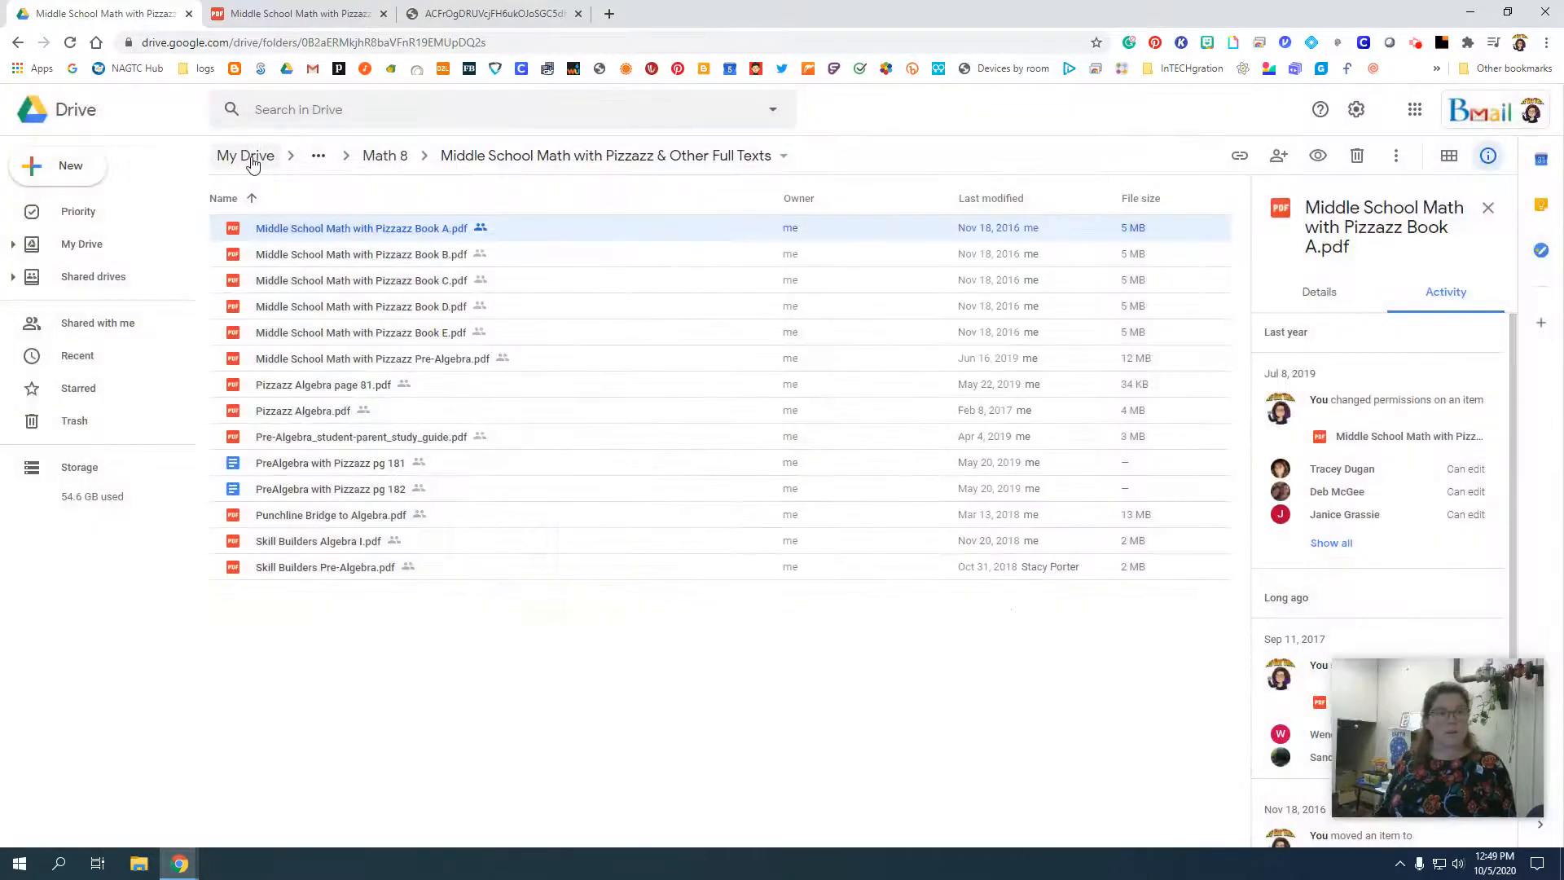
click(246, 158)
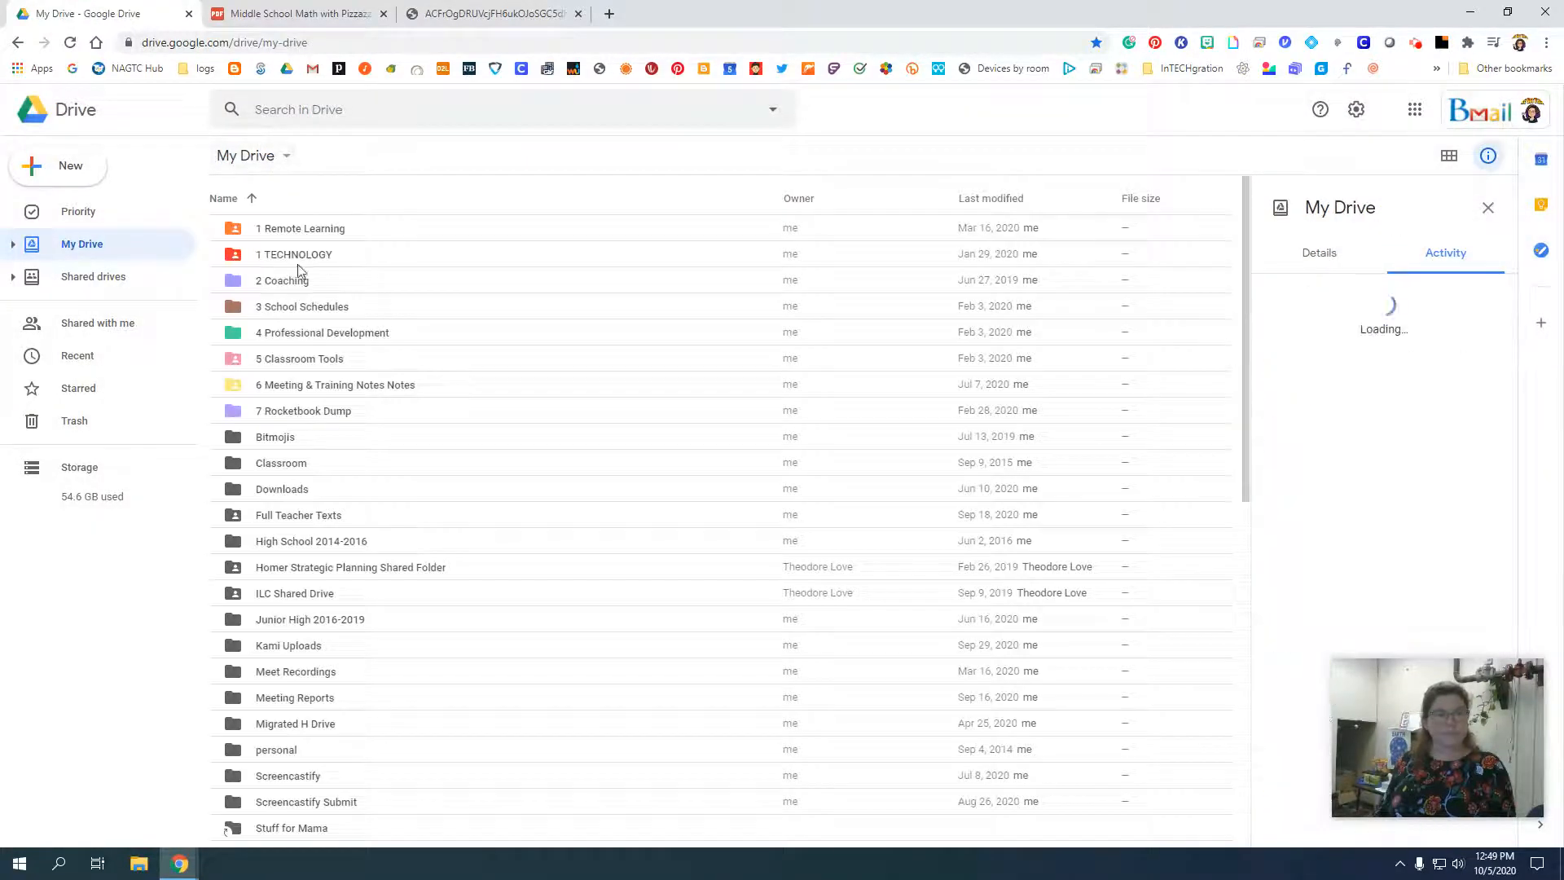
click(305, 330)
double_click(305, 330)
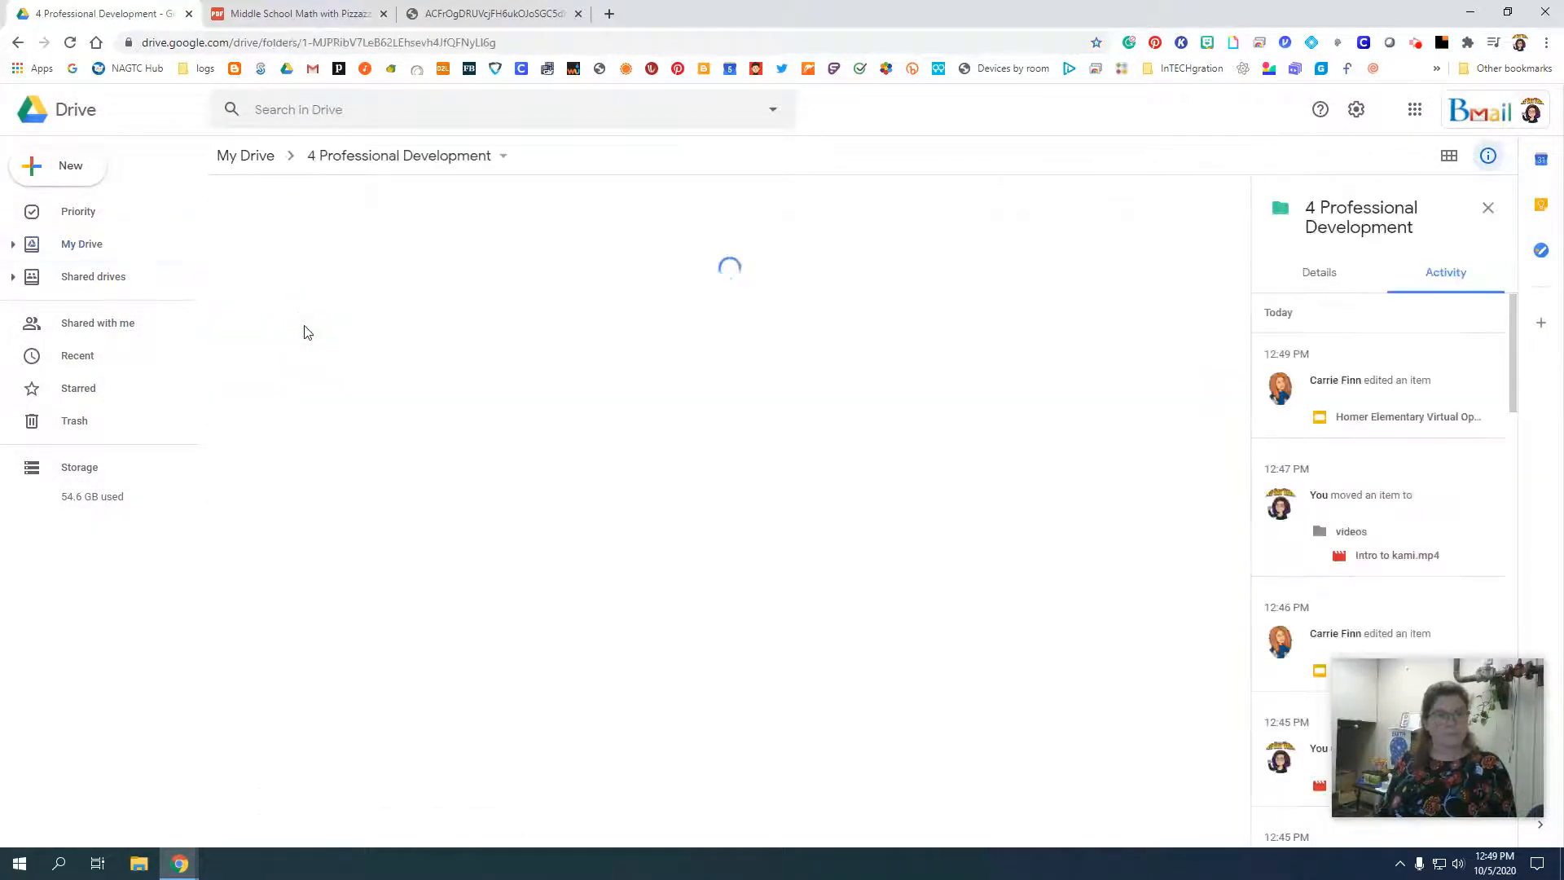
double_click(305, 255)
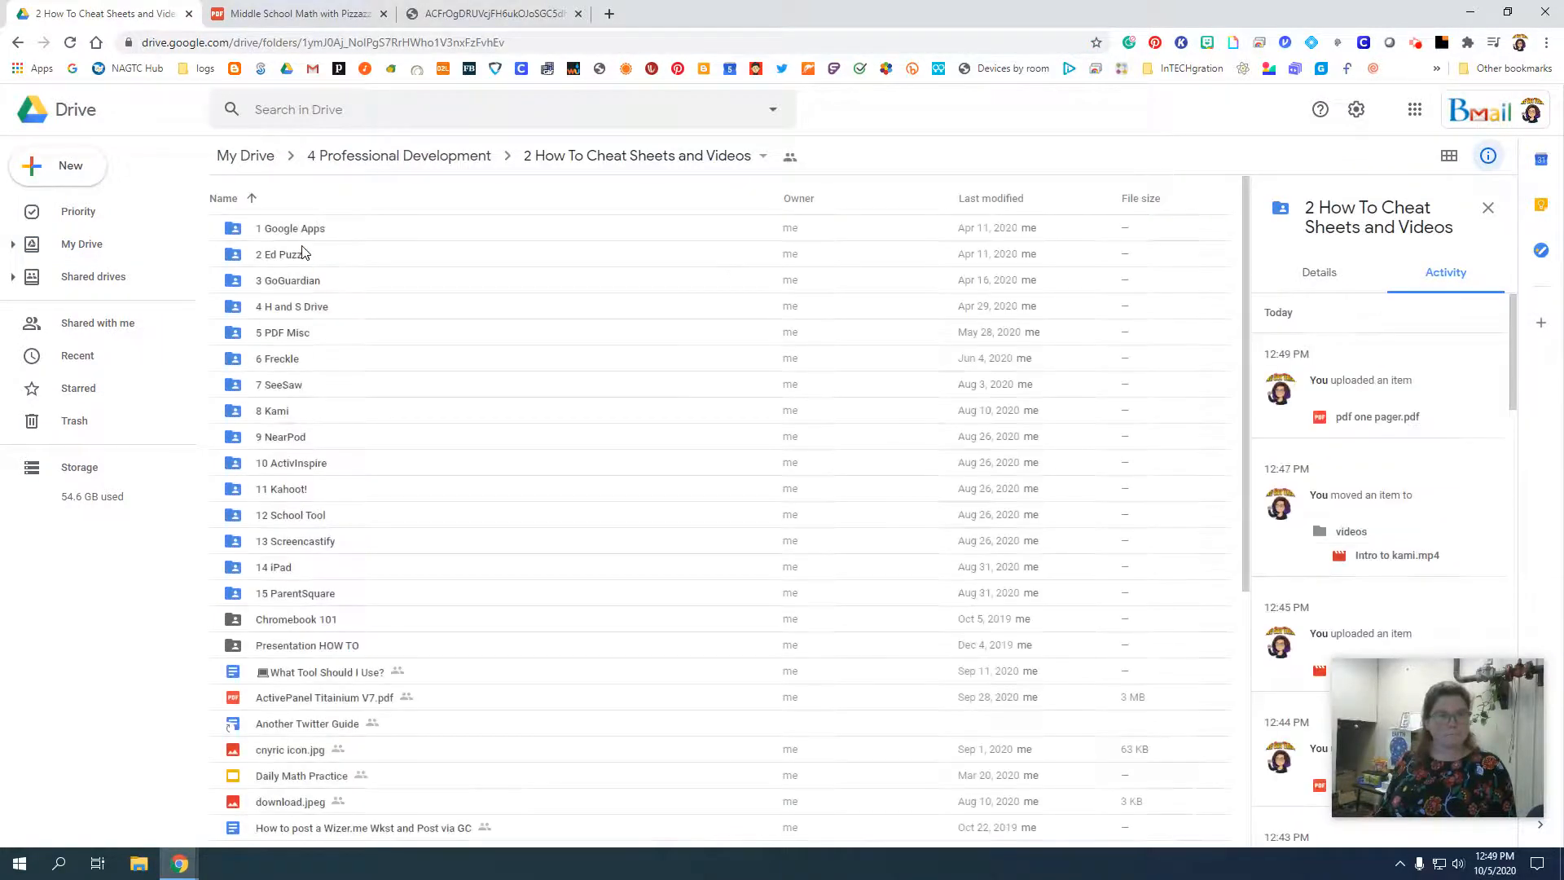
double_click(277, 411)
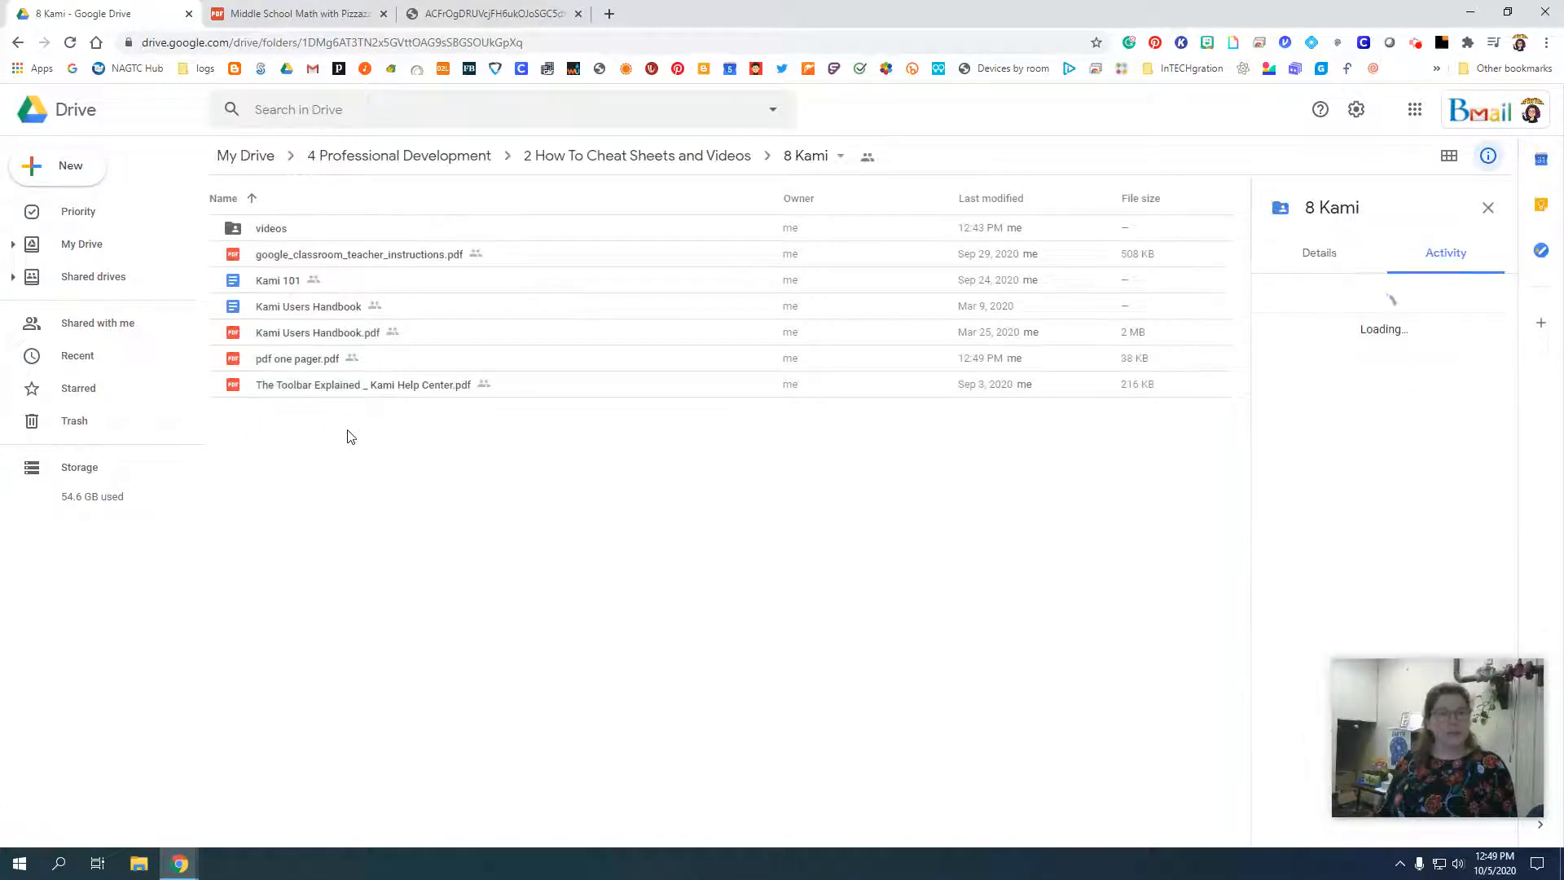
Preview pdf one pager.pdf to check the extracted worksheet page, and close the preview.
double_click(328, 359)
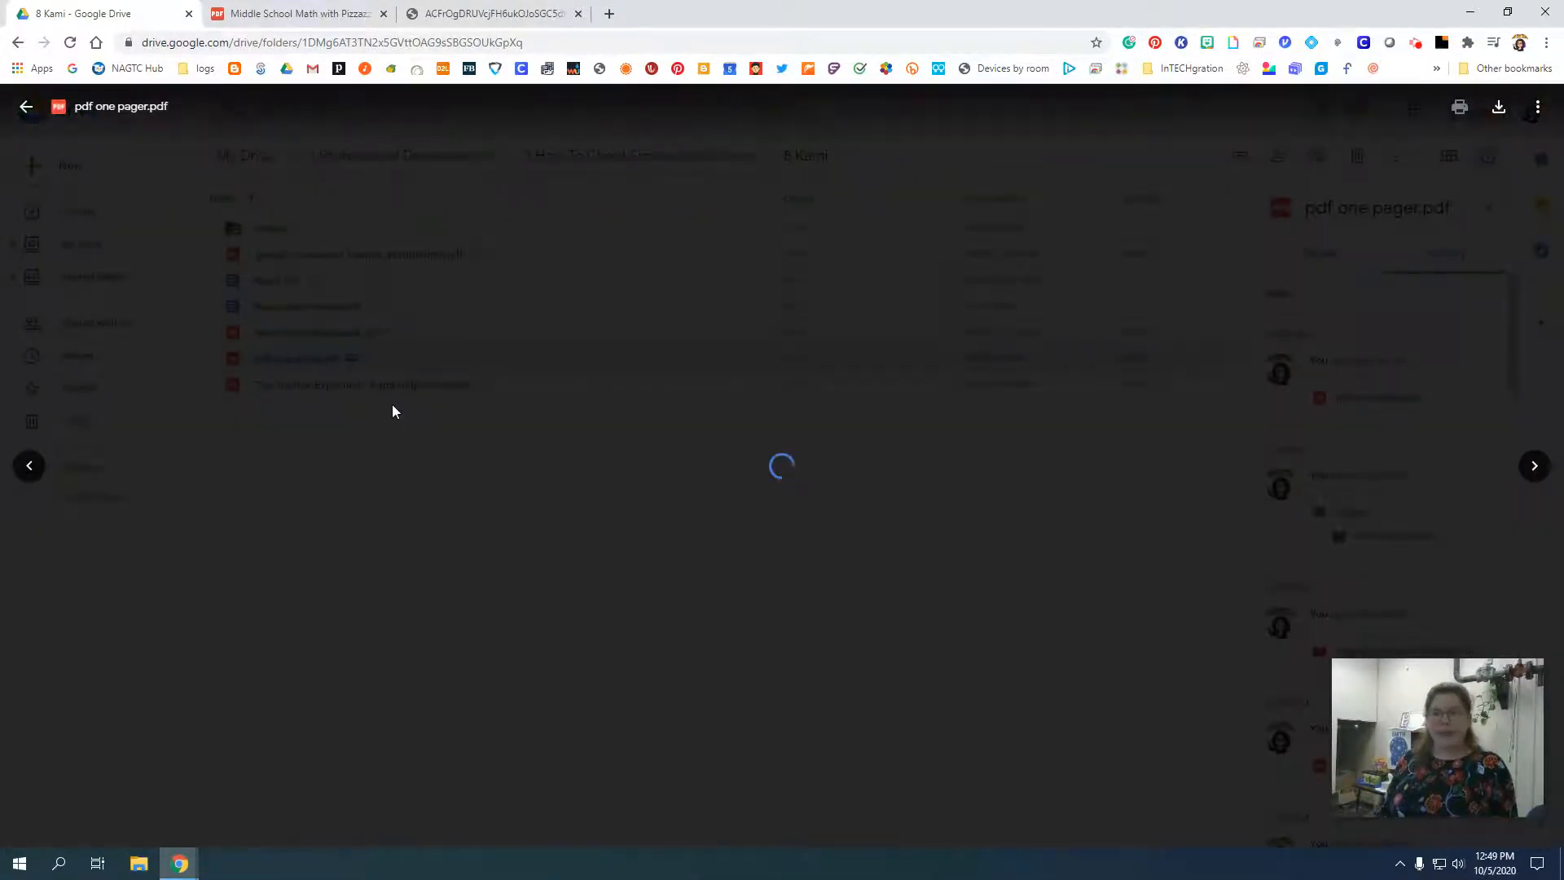
scroll(394, 401, down, 1)
scroll(395, 401, up, 3)
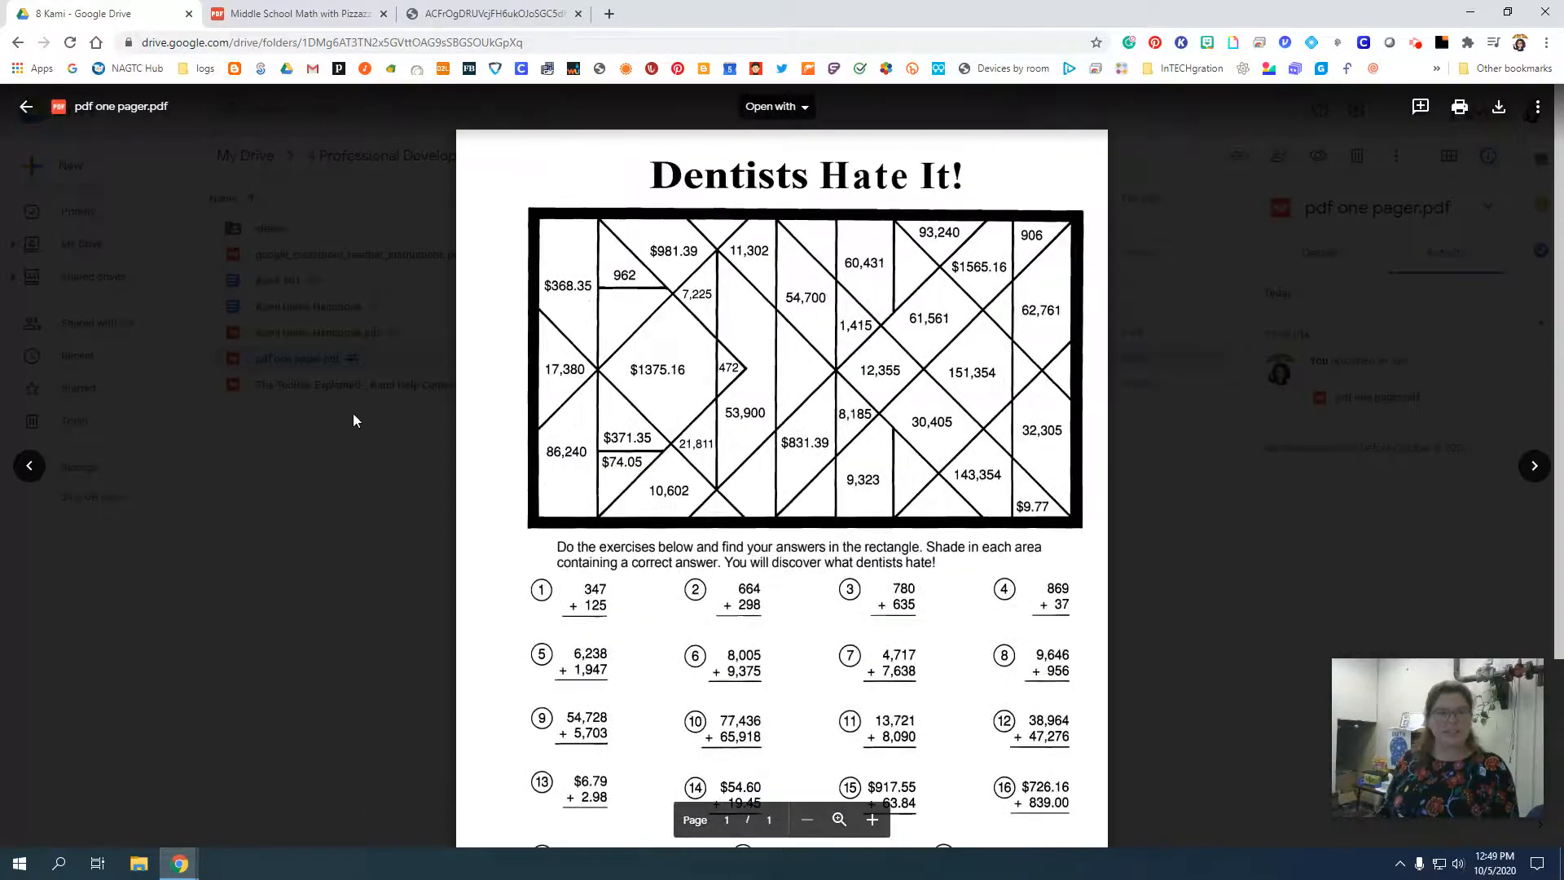
click(355, 410)
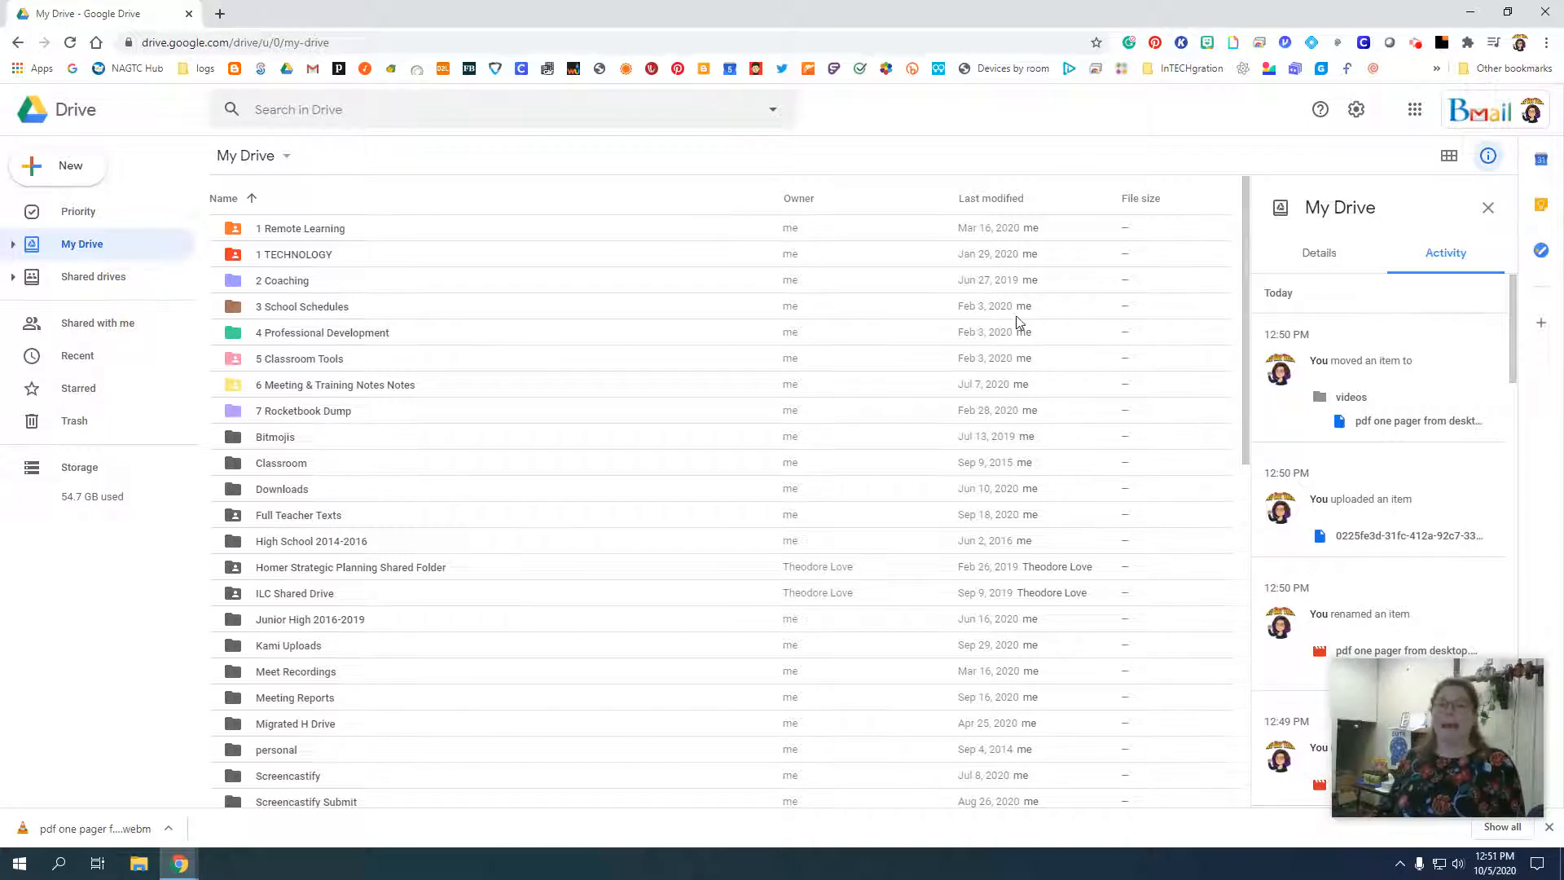
Launch Kami and choose to open a file from Google Drive, signing in with the teacher's Google account.
click(1182, 43)
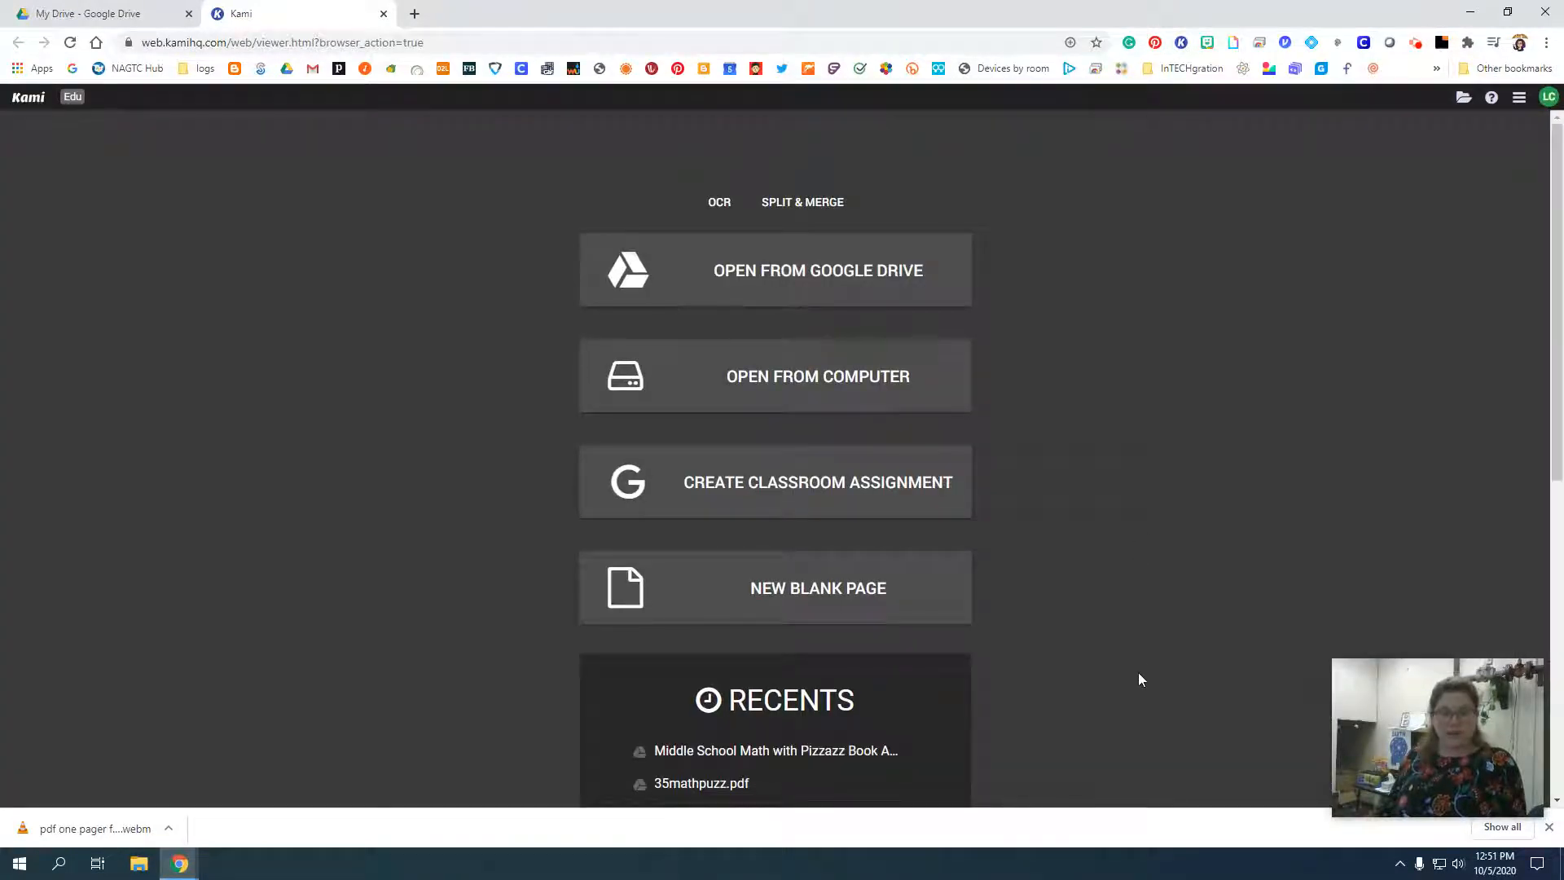
click(786, 293)
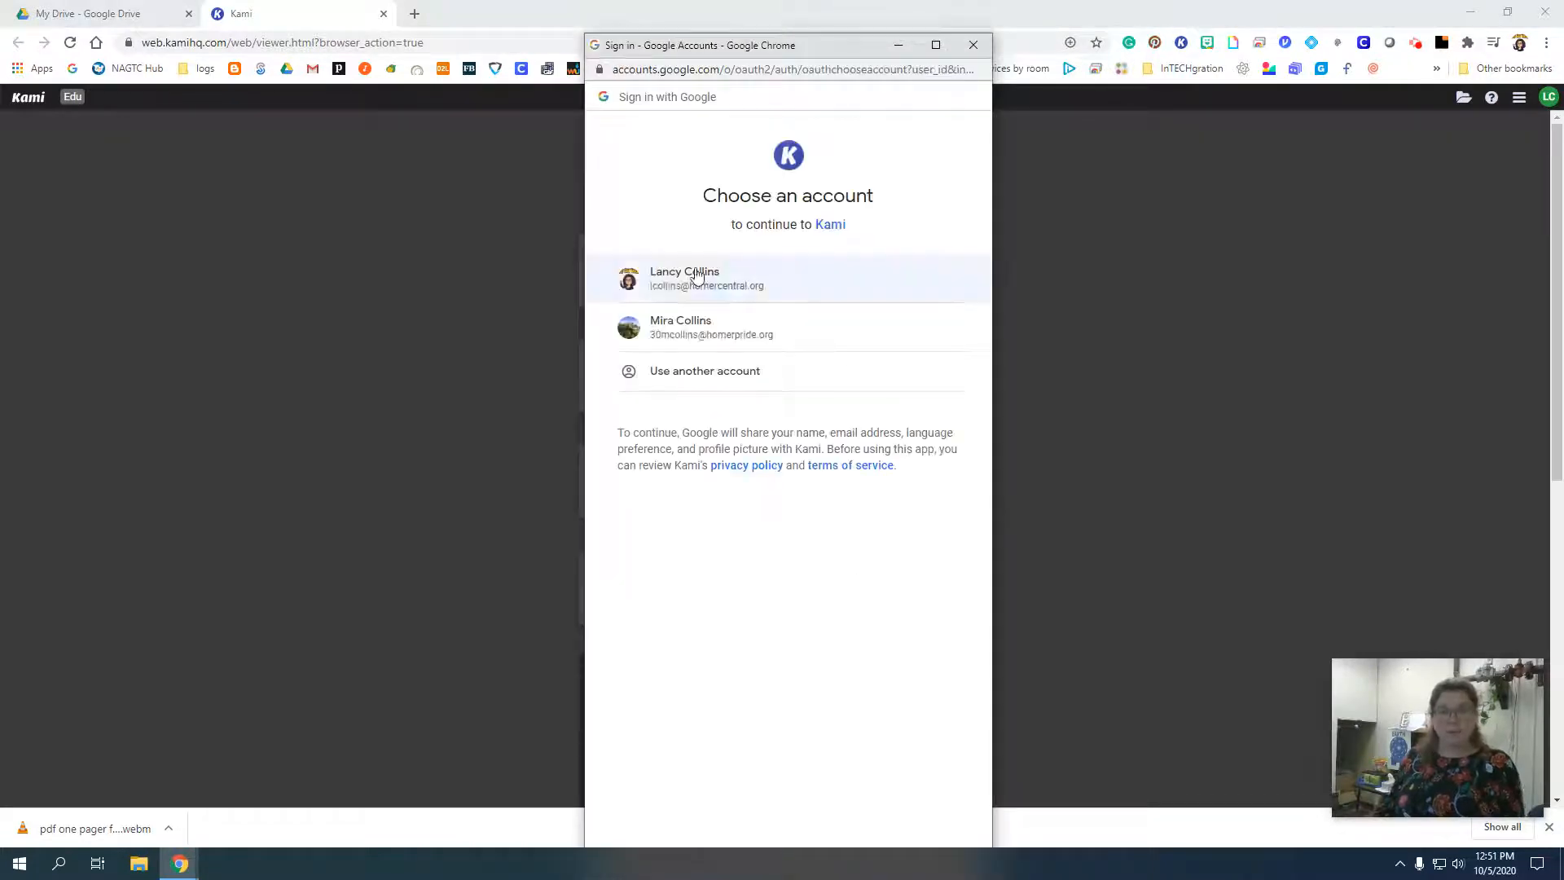
click(667, 276)
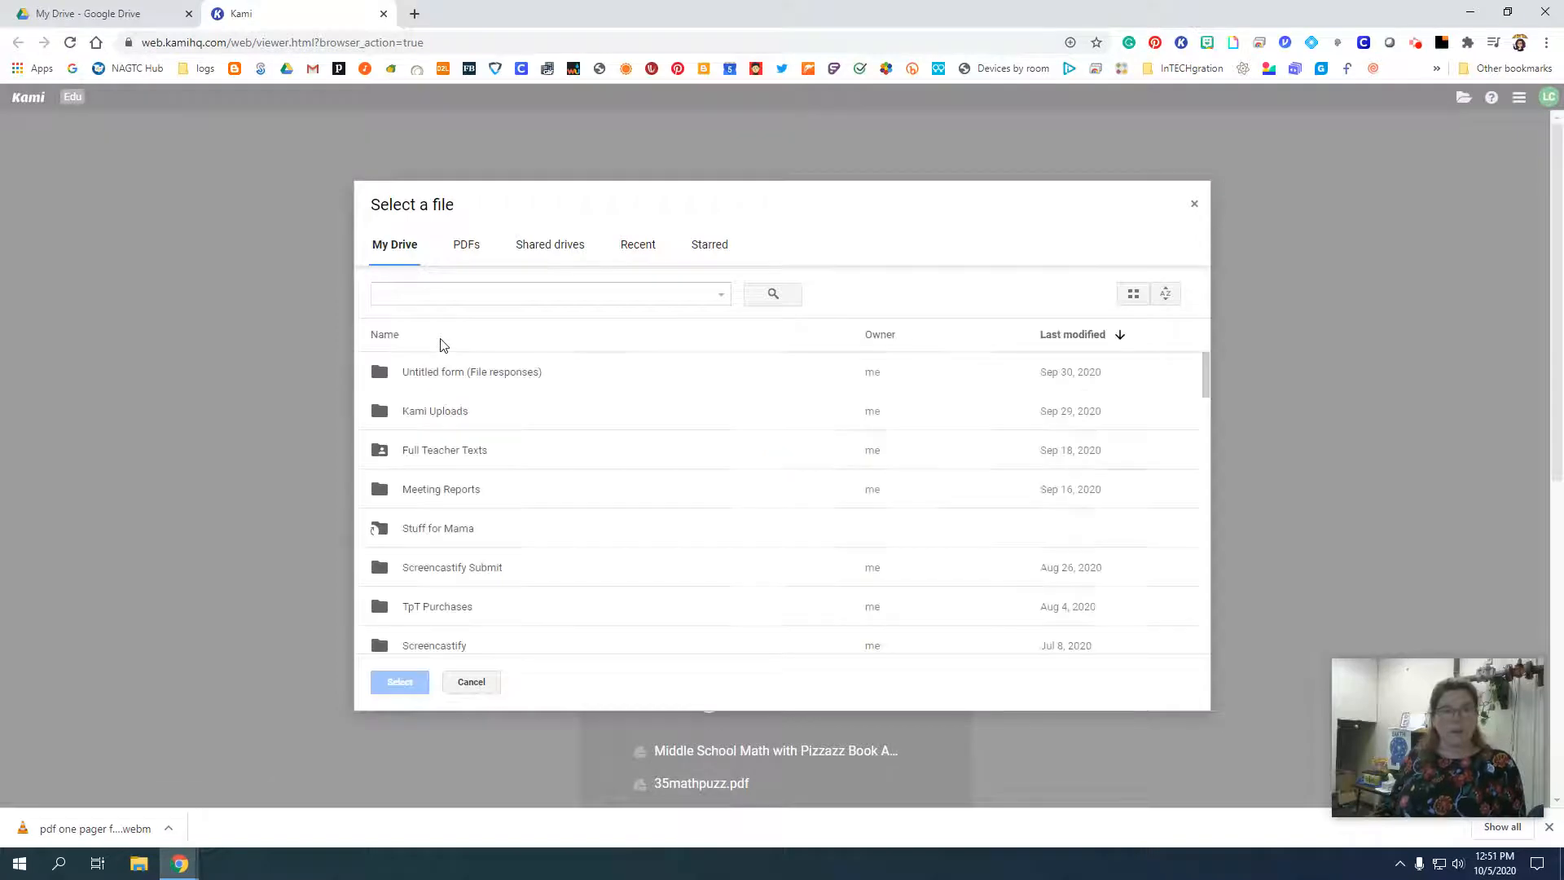
Sort the Drive files by name and browse to 4 Professional Development > 2 How To Cheat Sheets and Videos > 8 Kami.
click(392, 339)
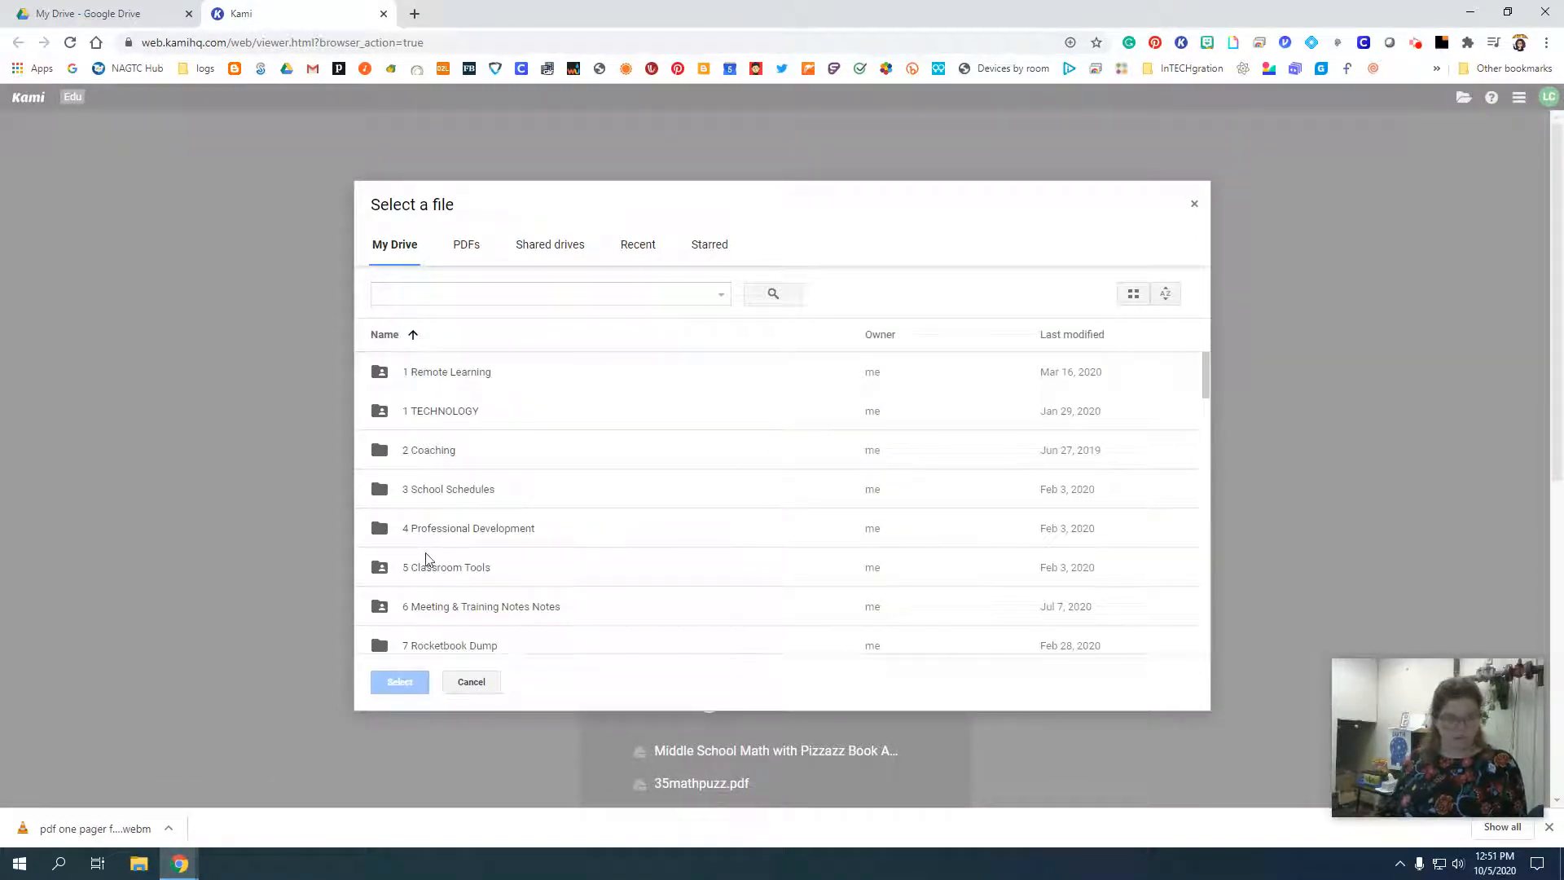
double_click(428, 538)
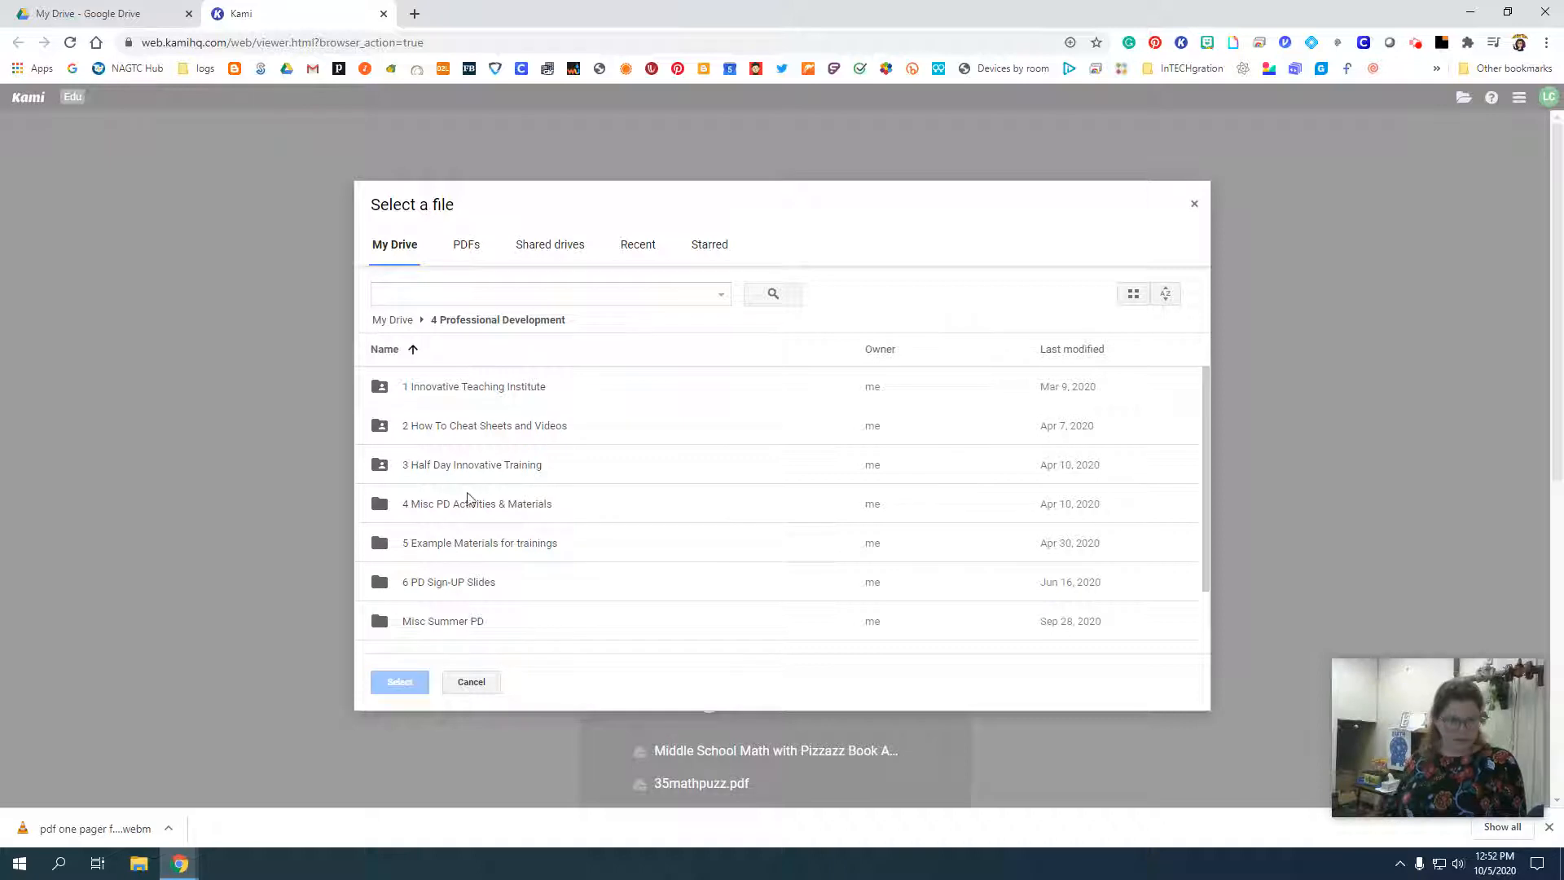
double_click(468, 504)
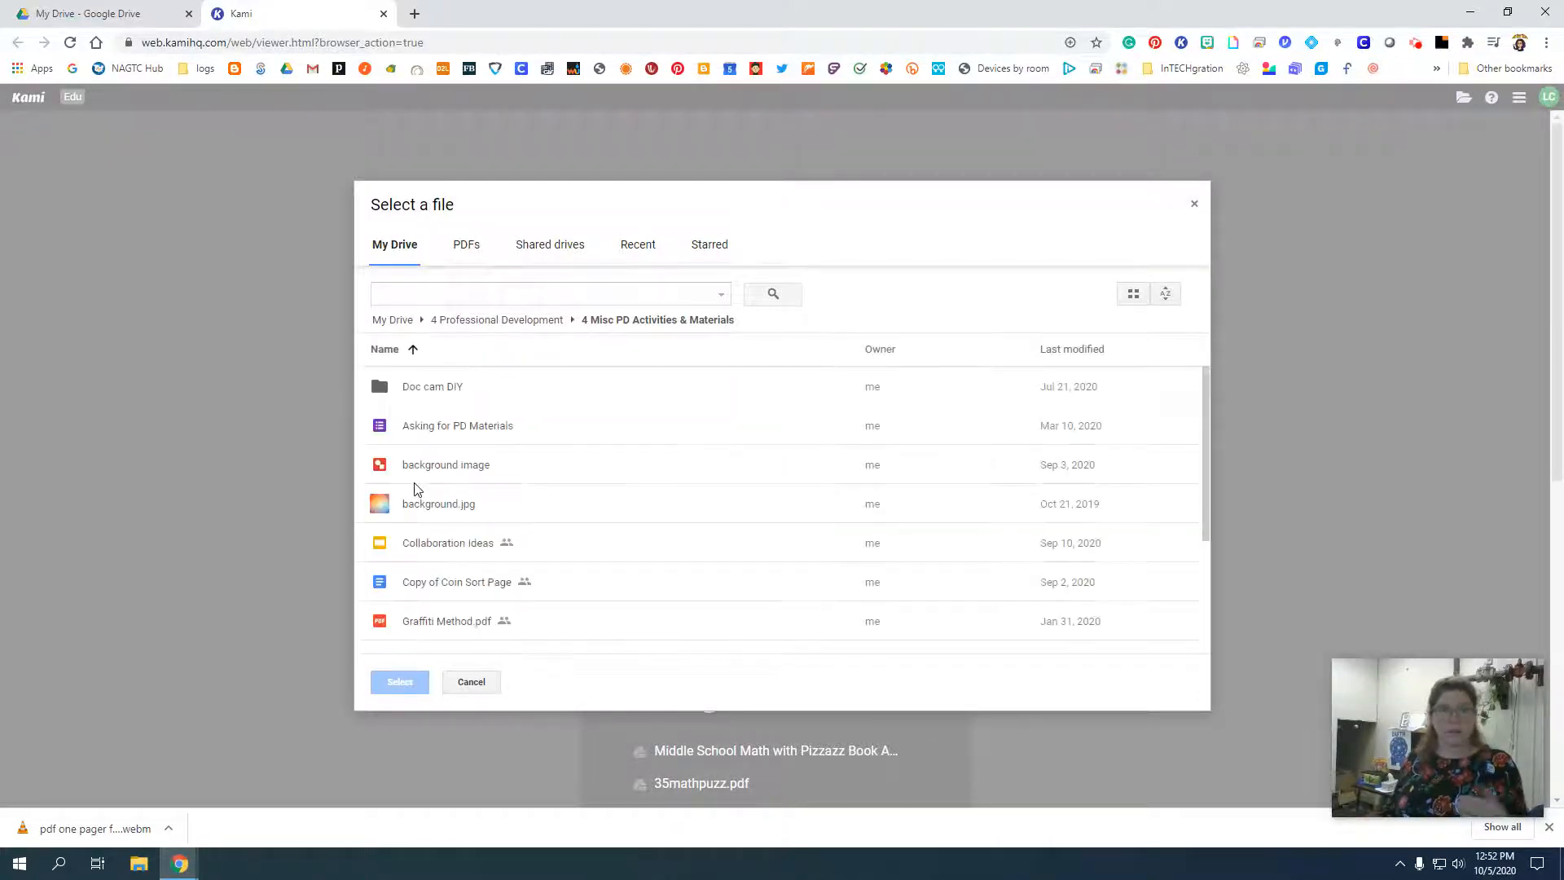
click(512, 320)
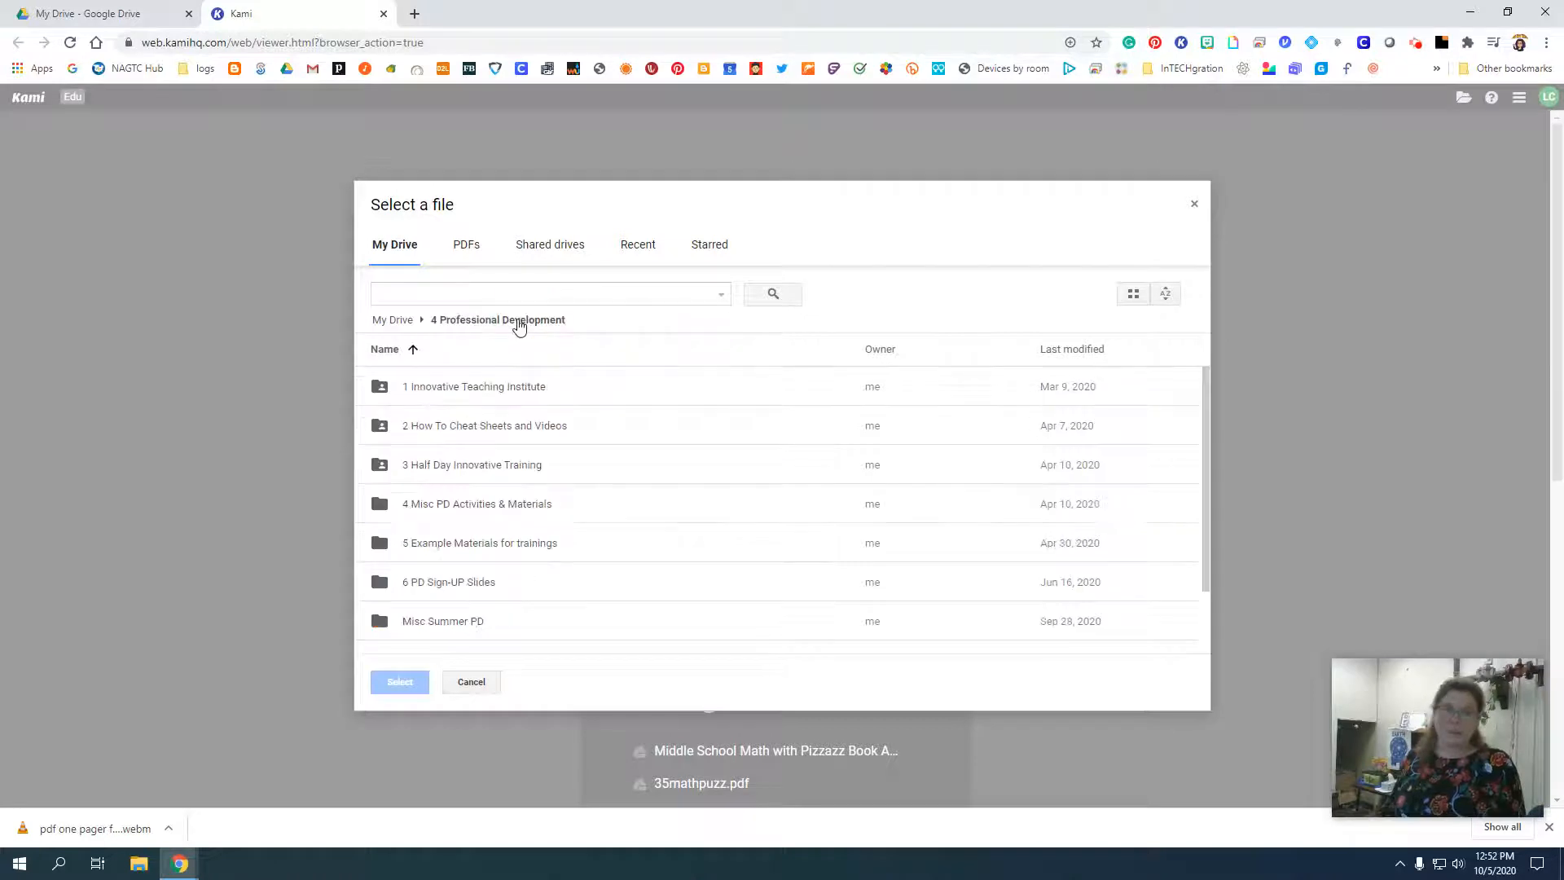
double_click(482, 422)
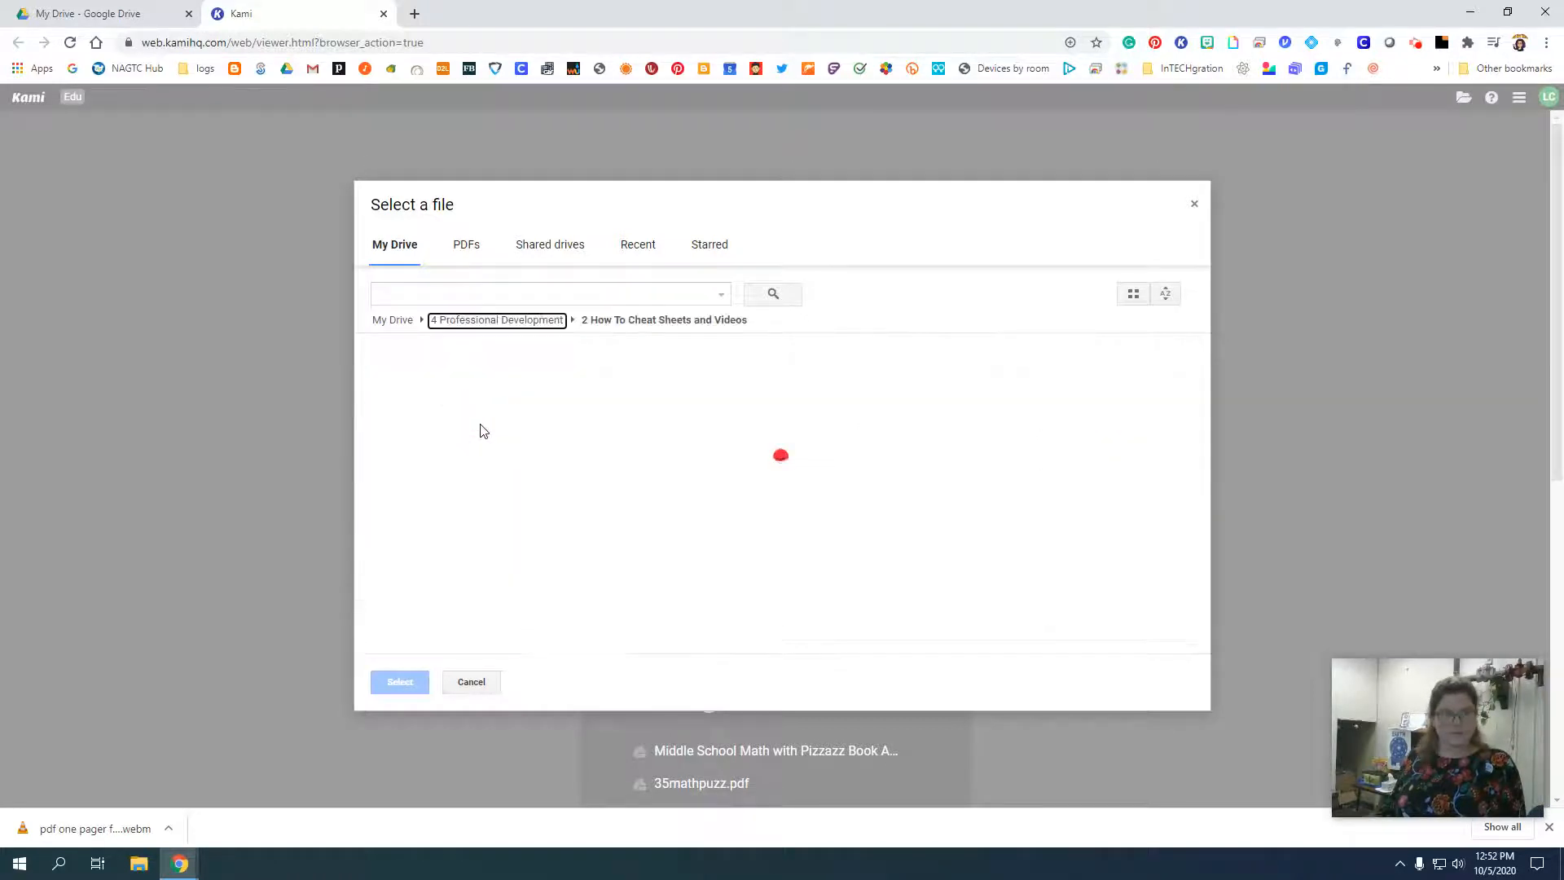
scroll(479, 500, down, 2)
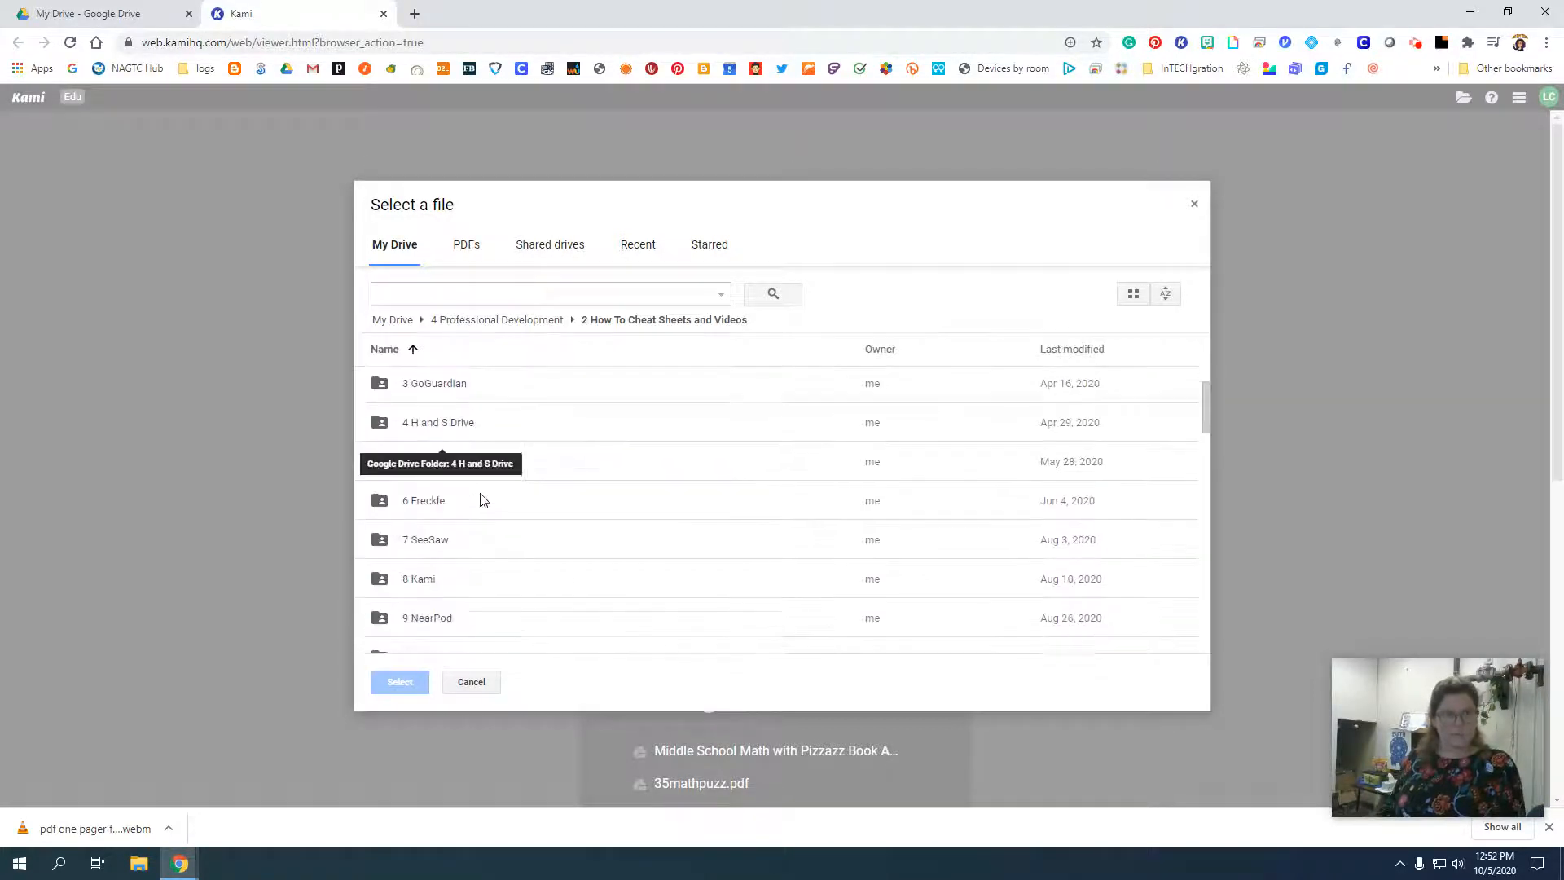
double_click(408, 492)
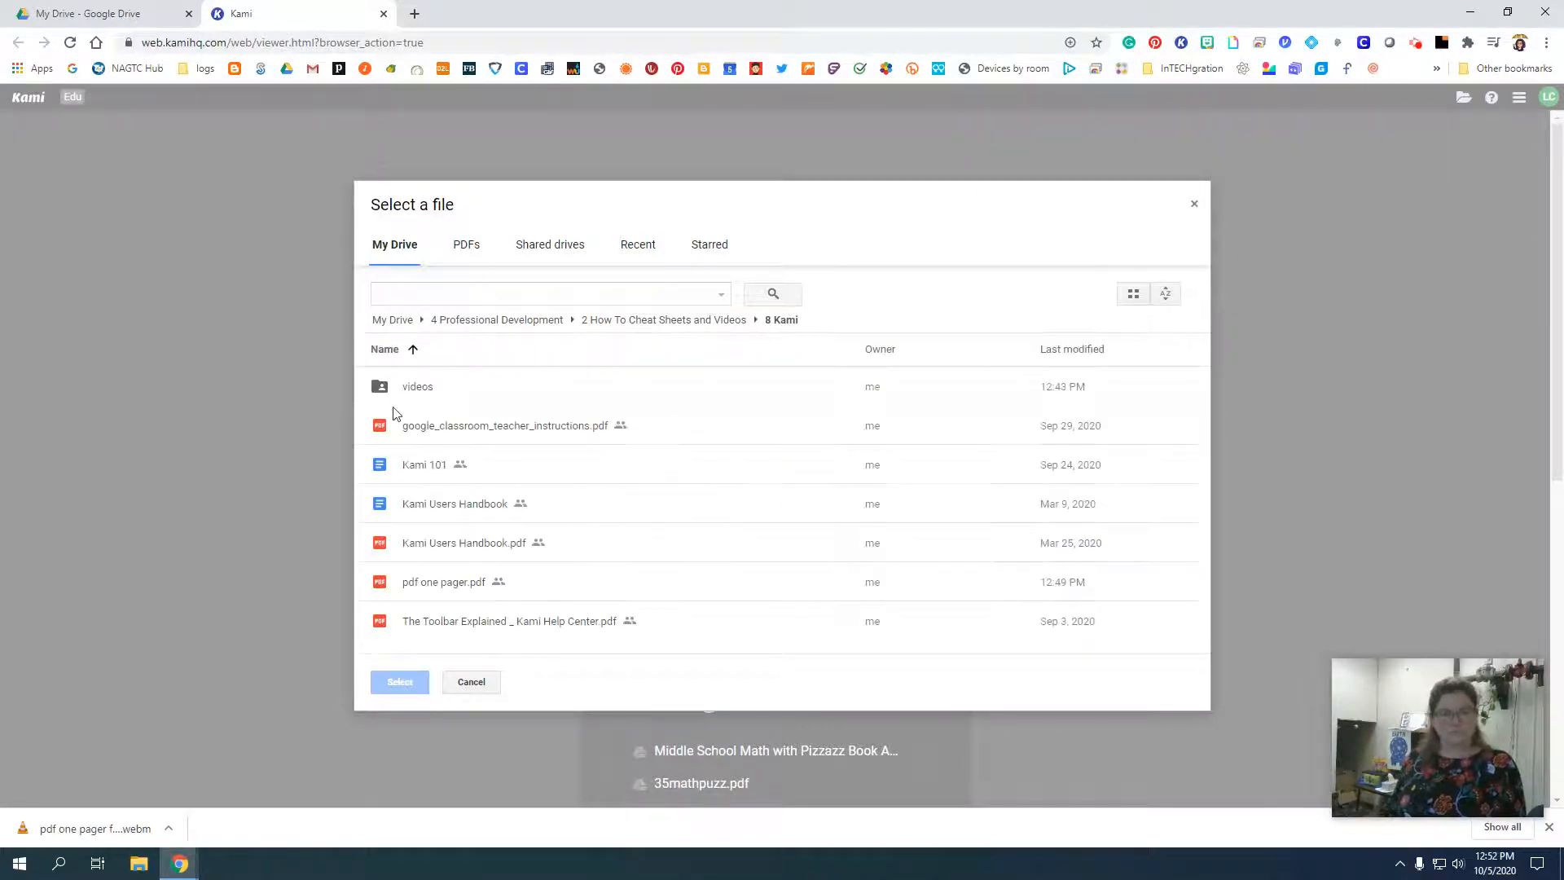
Open pdf one pager.pdf from the 8 Kami folder in Kami.
double_click(454, 581)
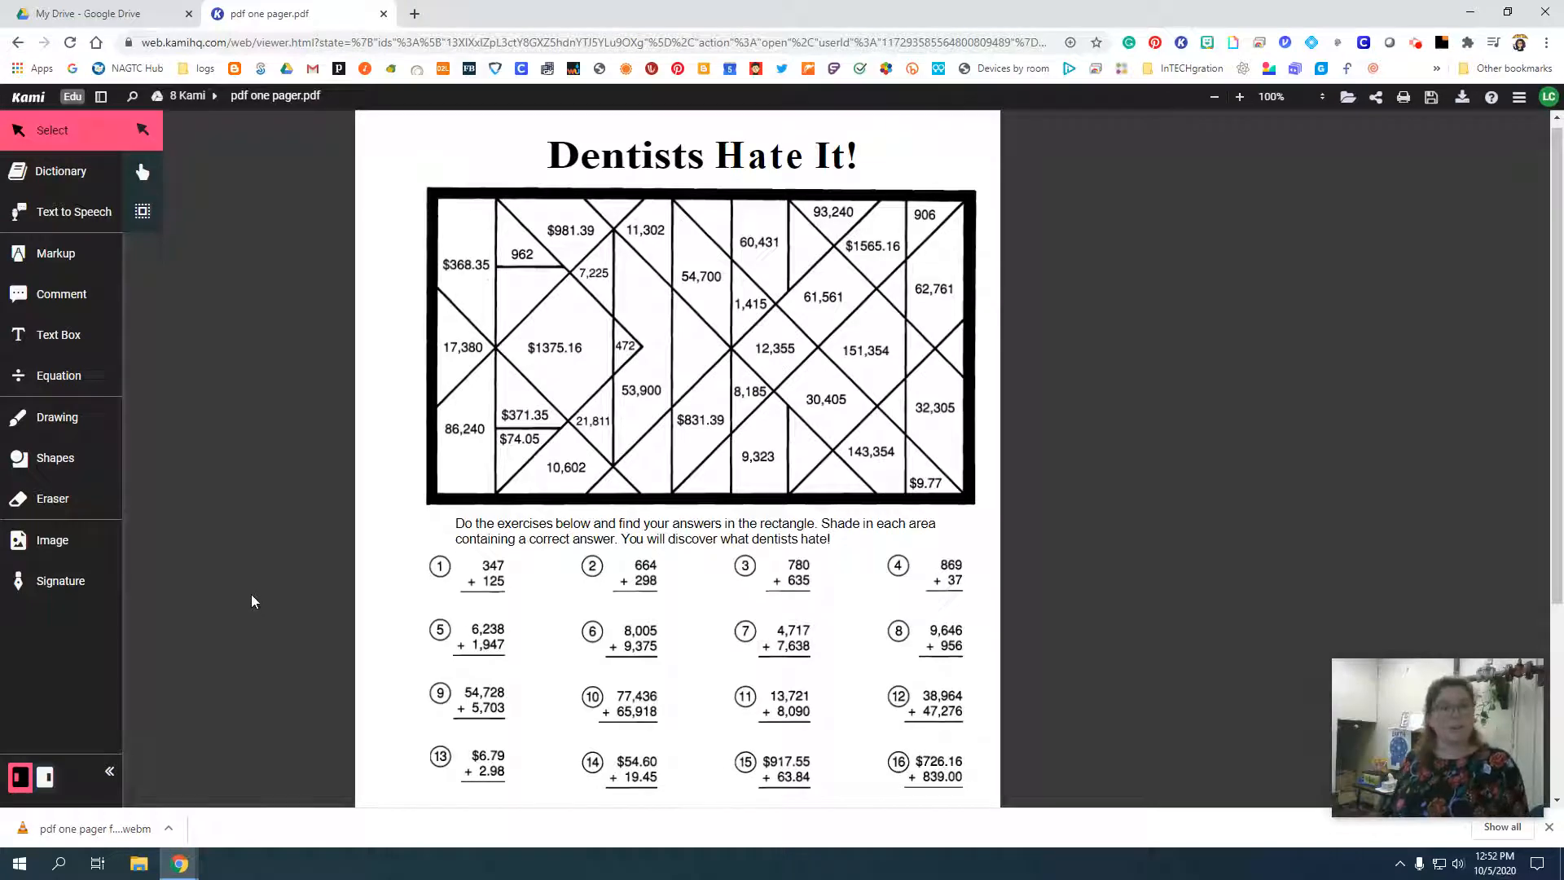
Switch to Google Drive and reach the 8 Kami folder by way of the videos folder in the recent activity.
click(87, 14)
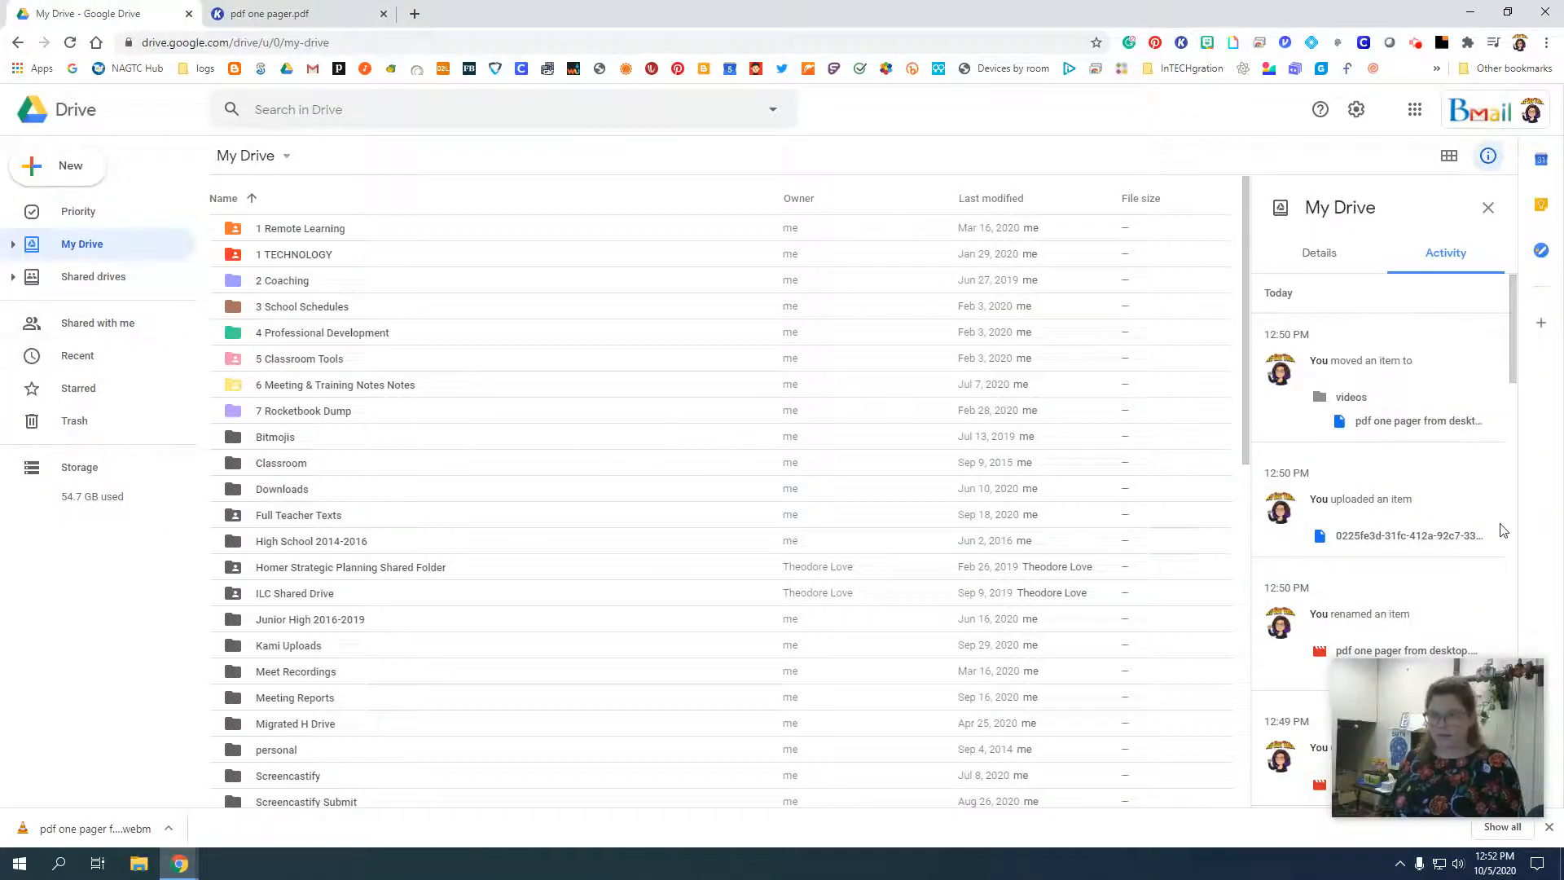
click(1341, 398)
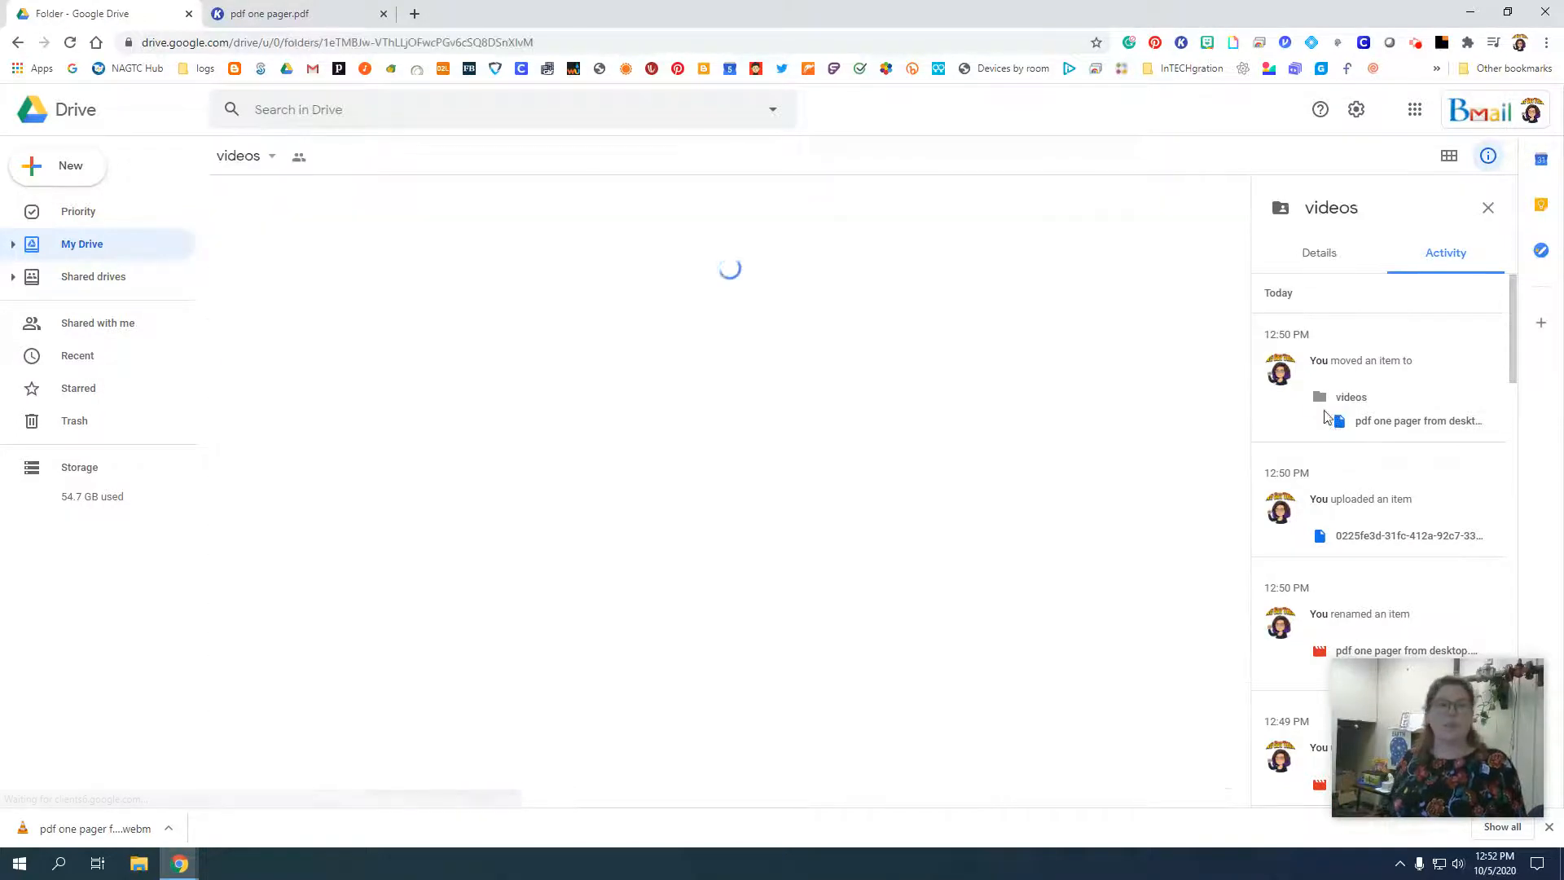
click(383, 155)
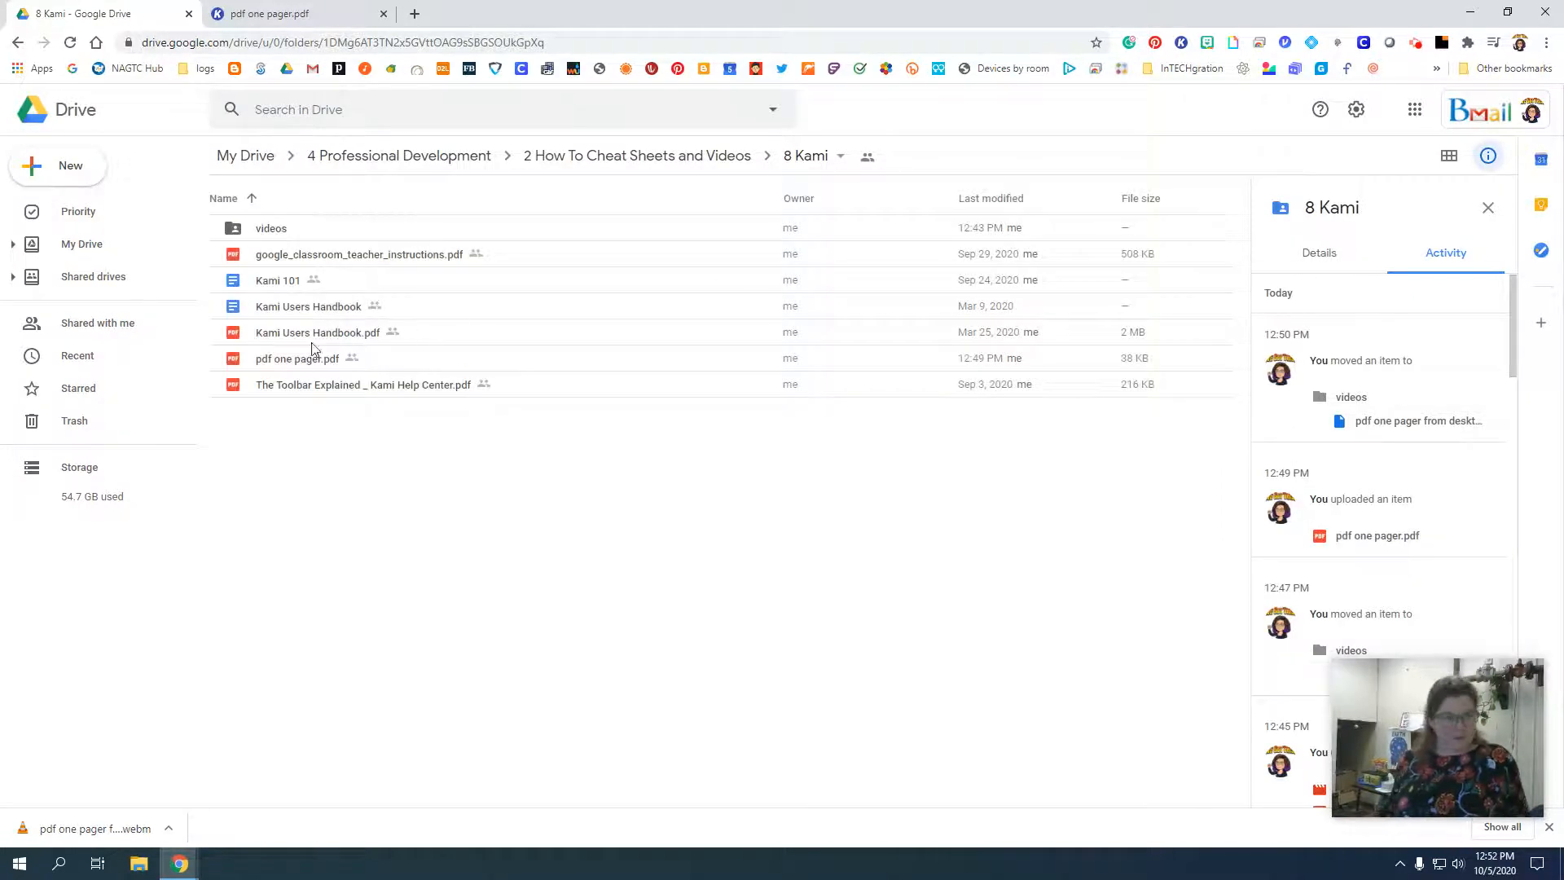
Preview pdf one pager.pdf in Drive and open it with Annotate with Kami.
click(320, 362)
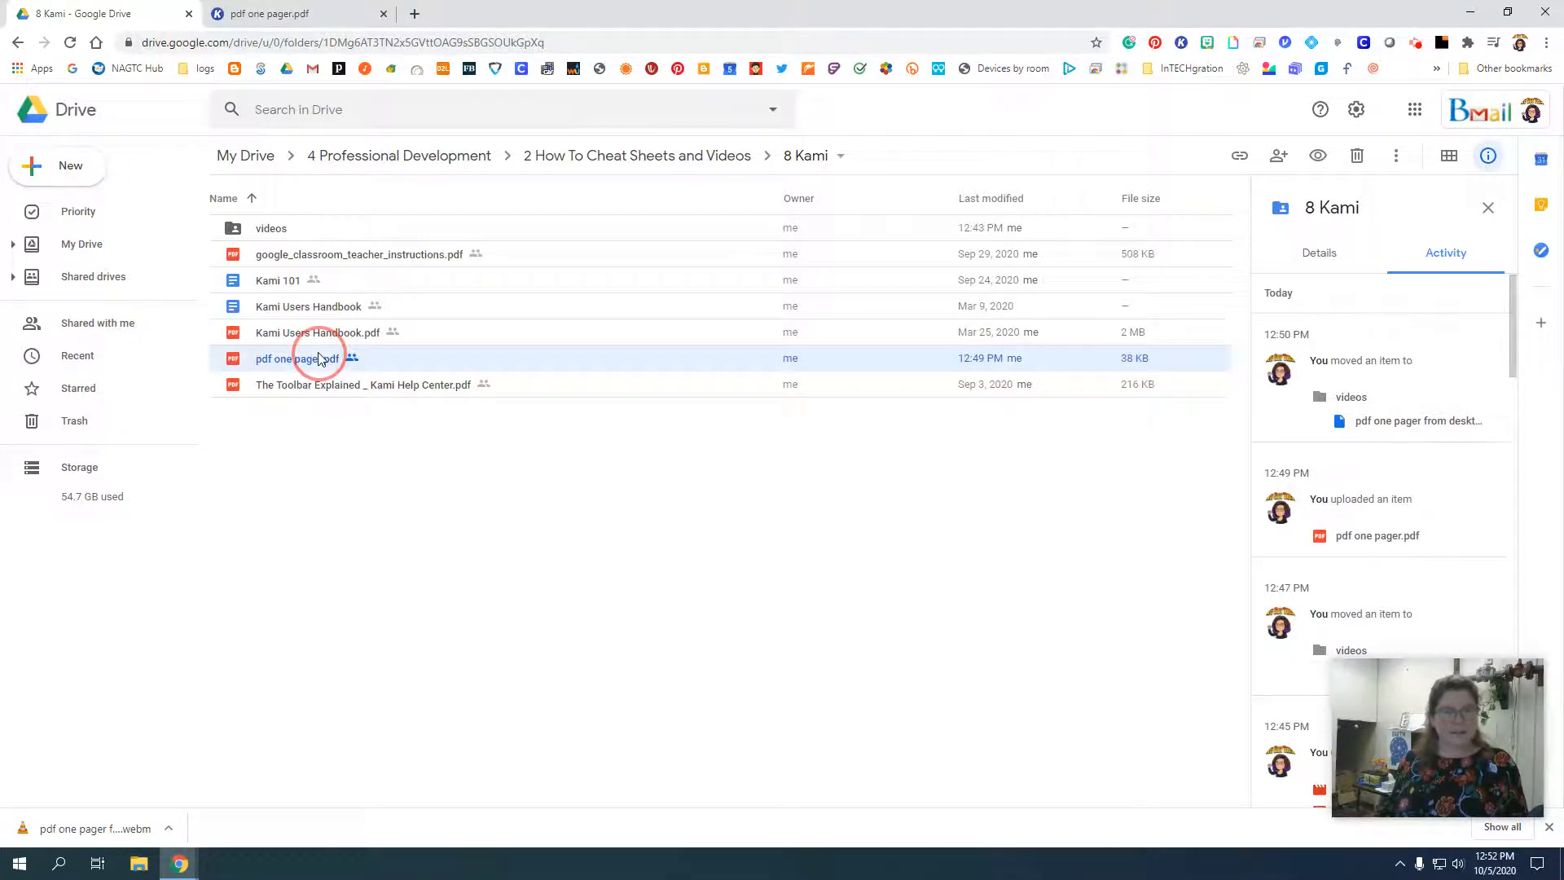
double_click(319, 359)
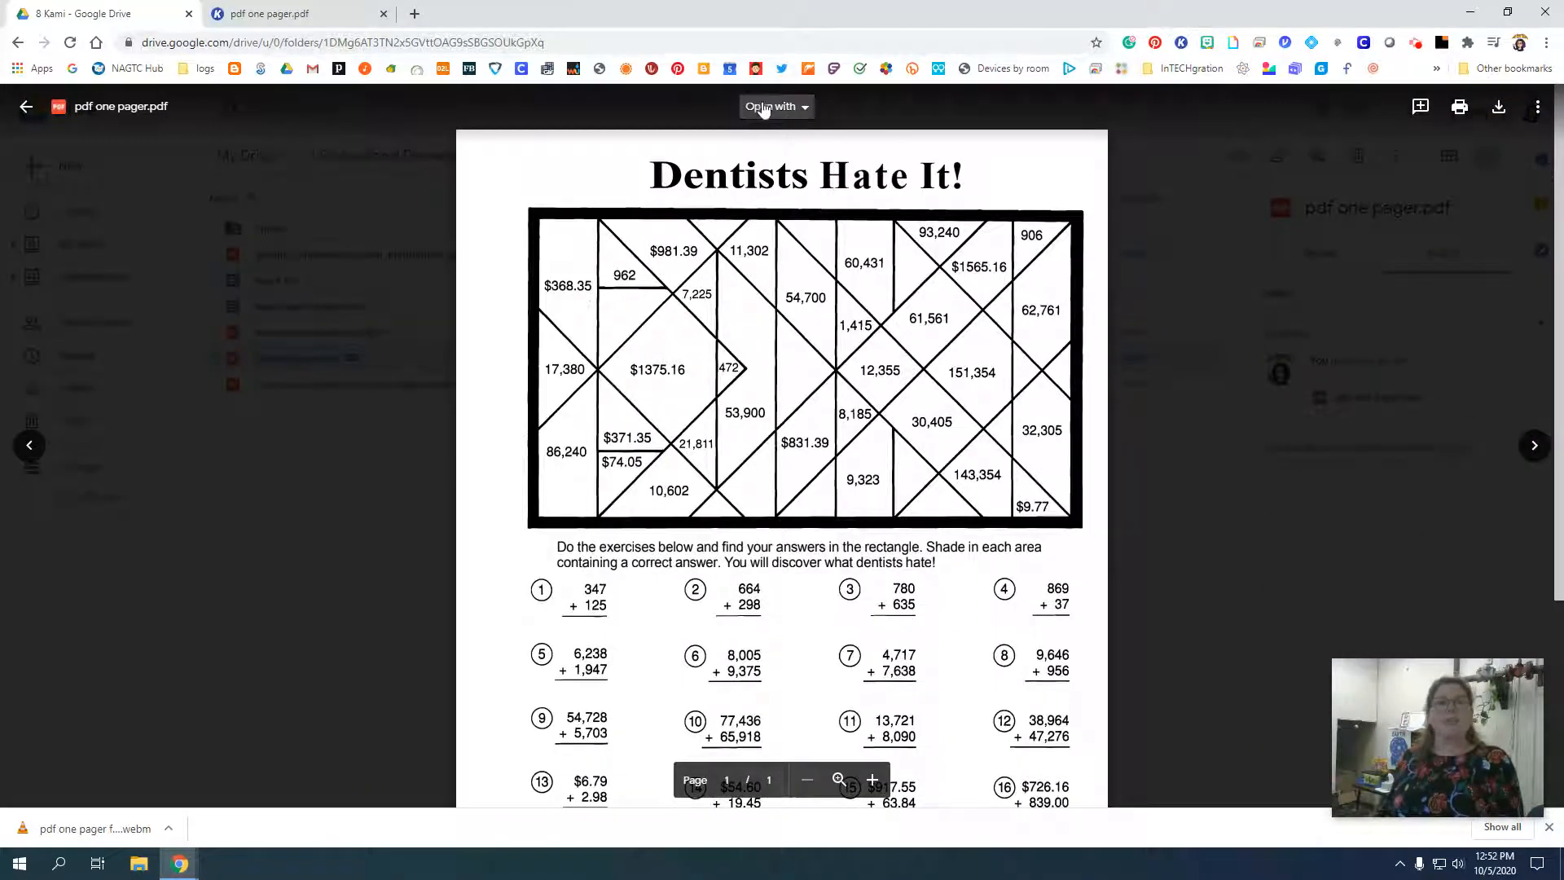
click(805, 108)
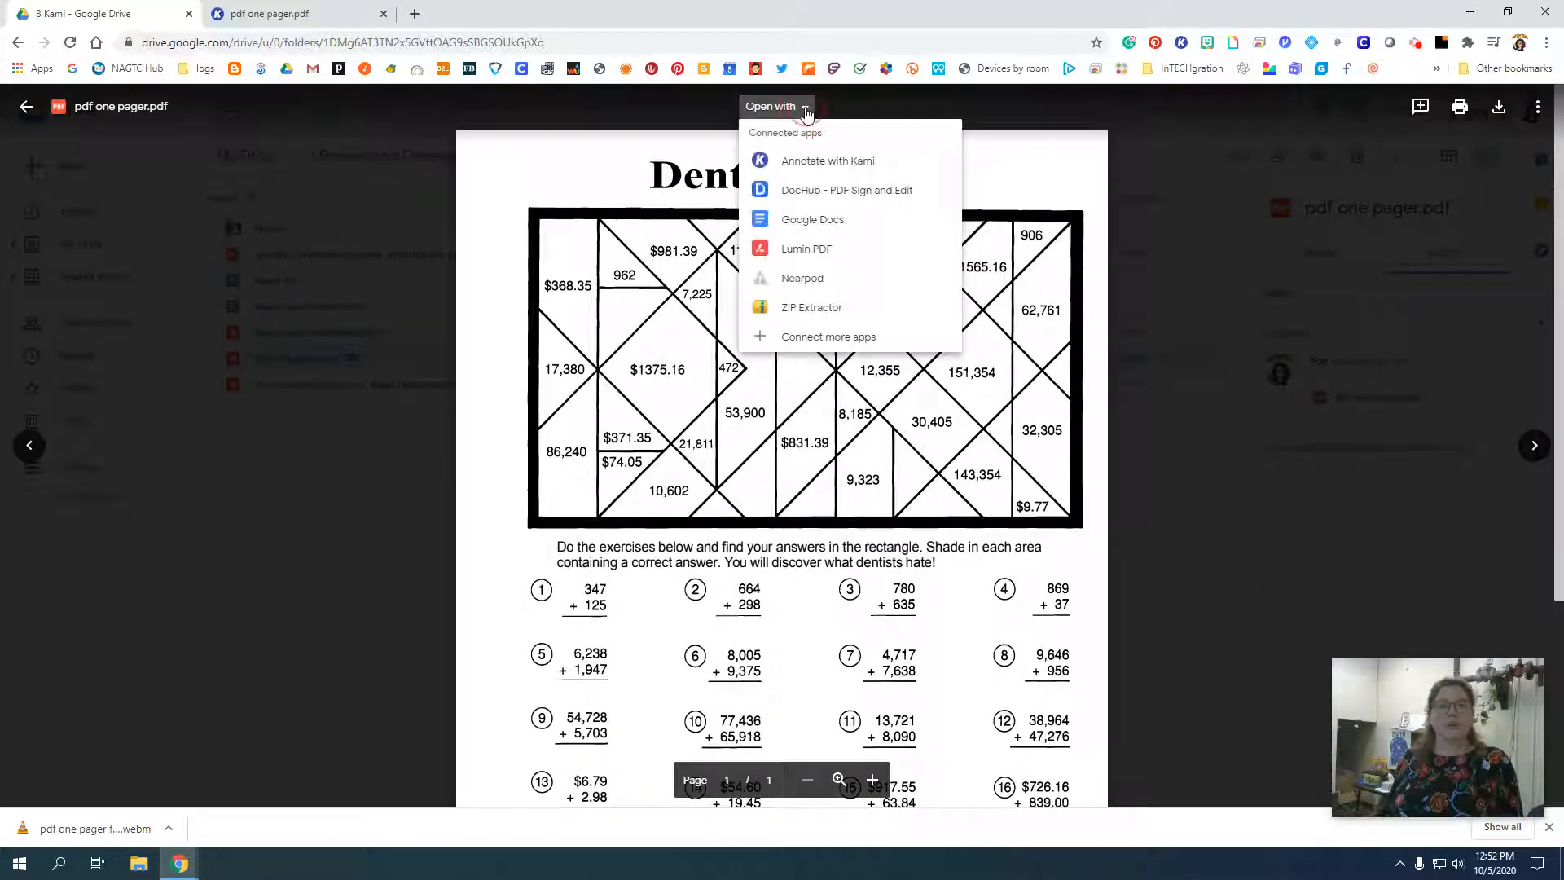
click(811, 166)
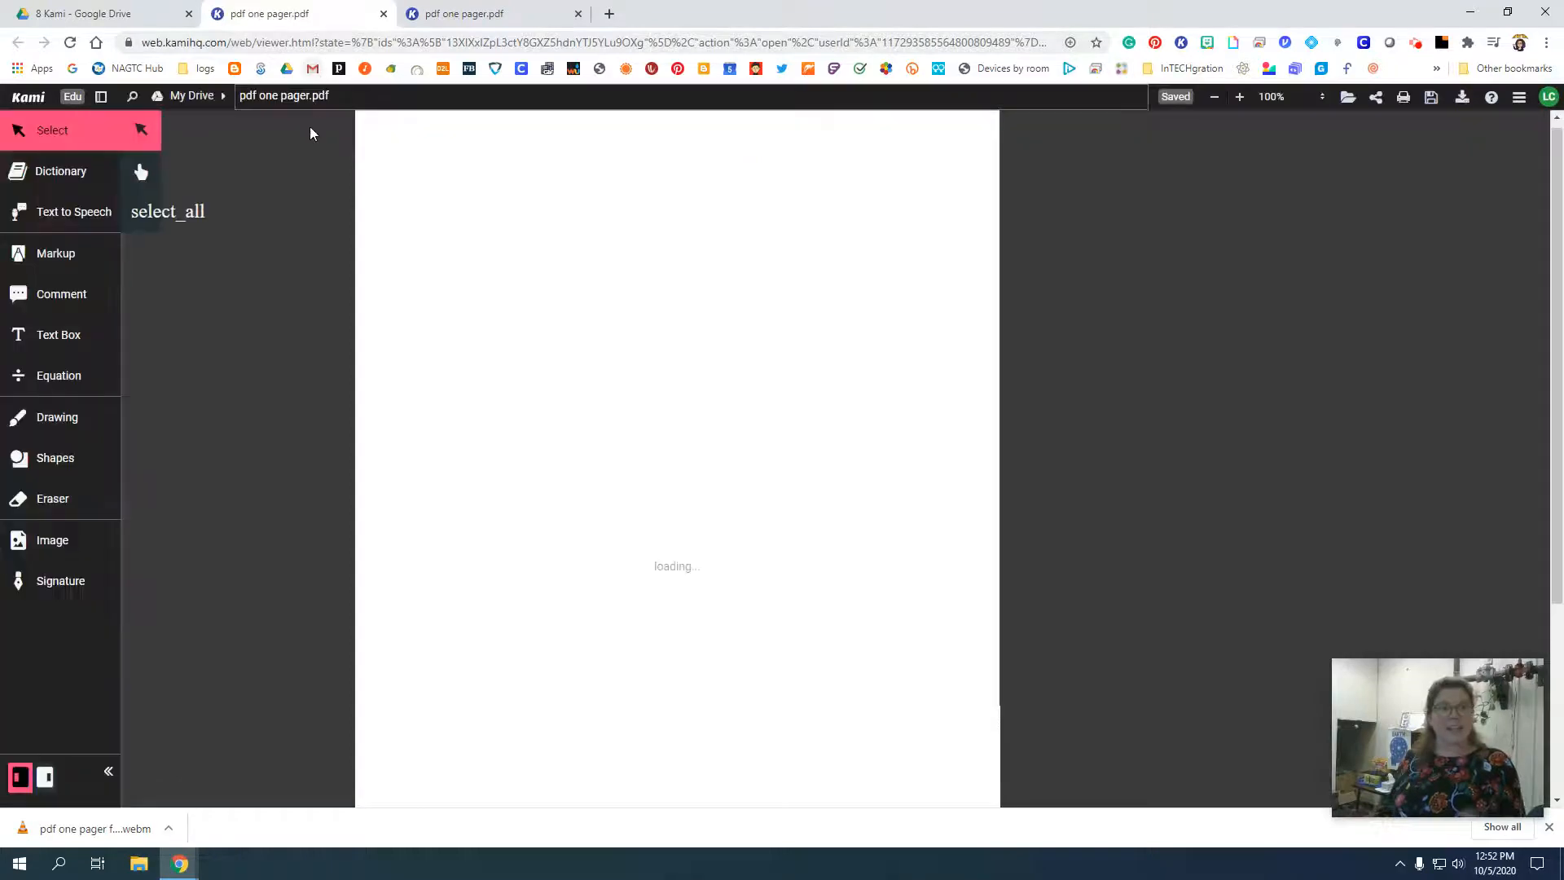
Close the duplicate worksheet tab, the Drive preview and an extra Kami tab, returning to the worksheet open in Kami.
click(384, 14)
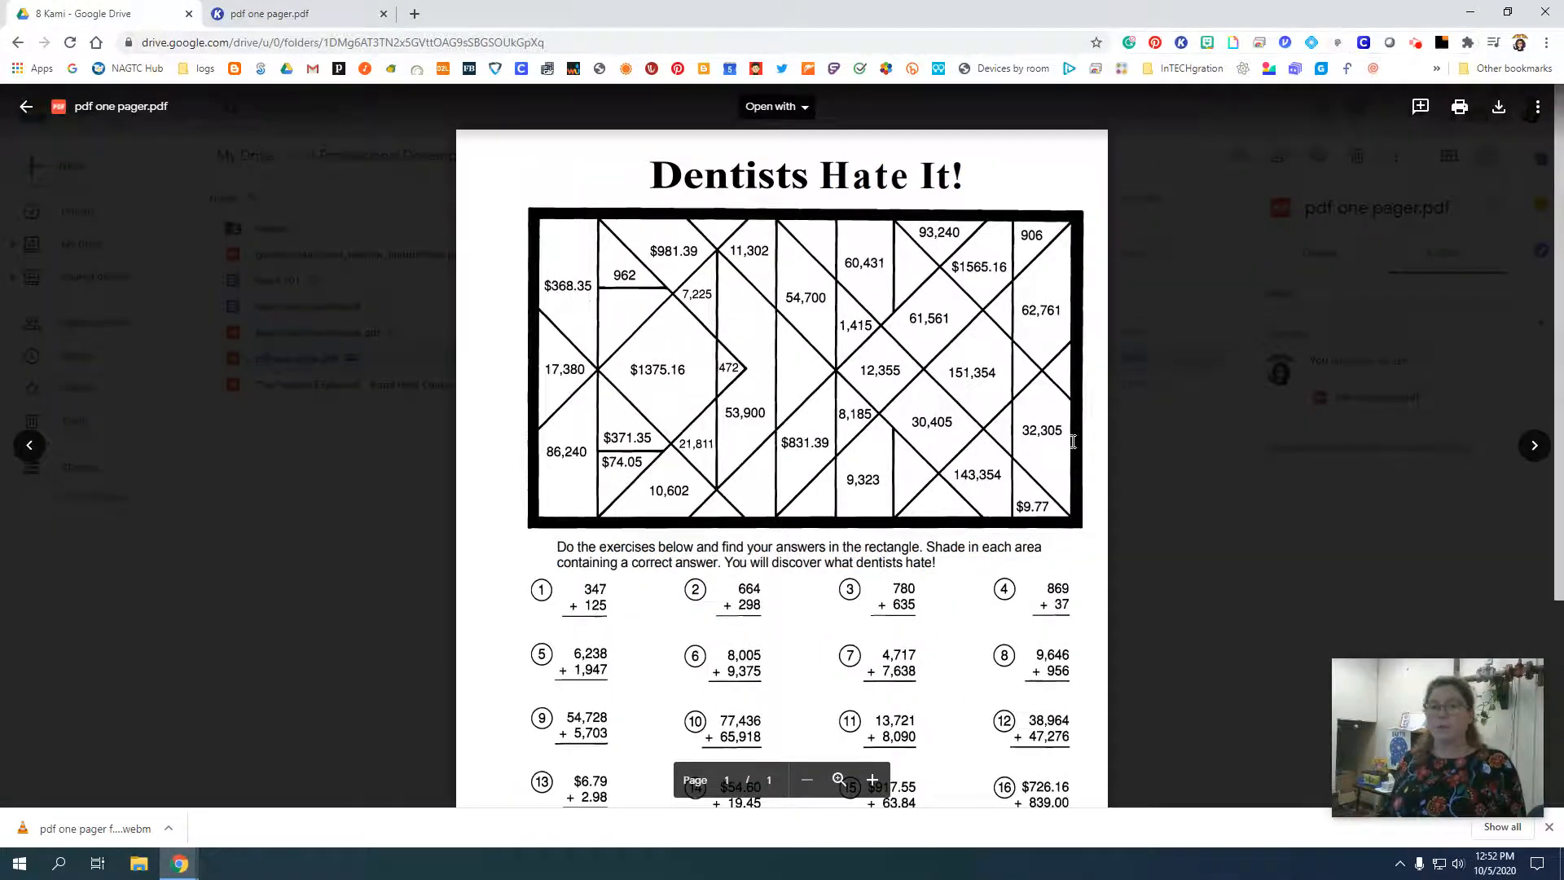
click(1161, 504)
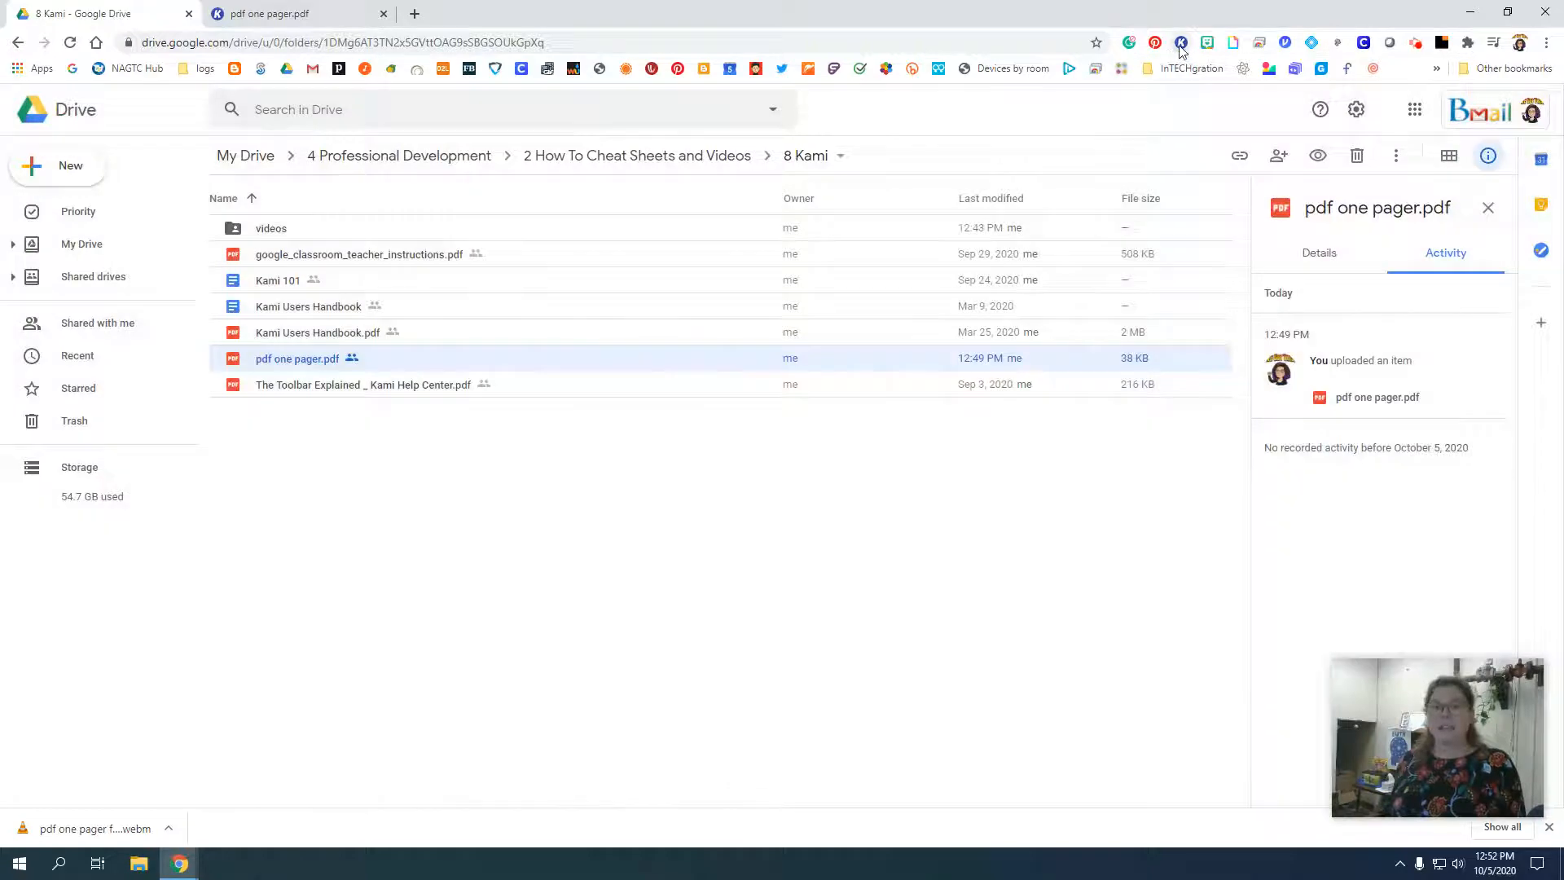
click(1181, 43)
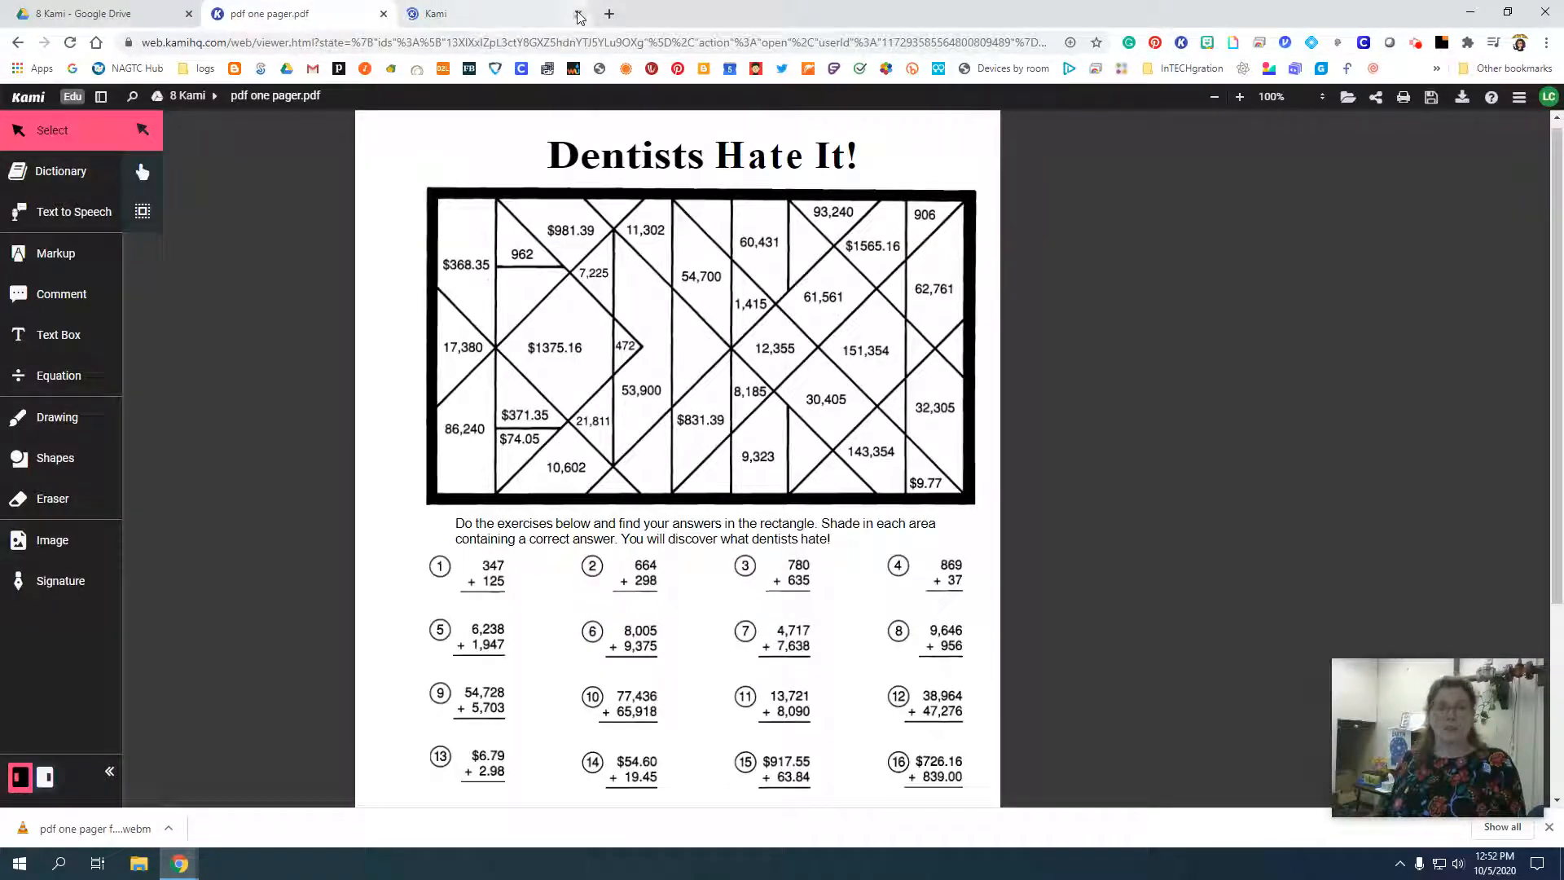
click(578, 14)
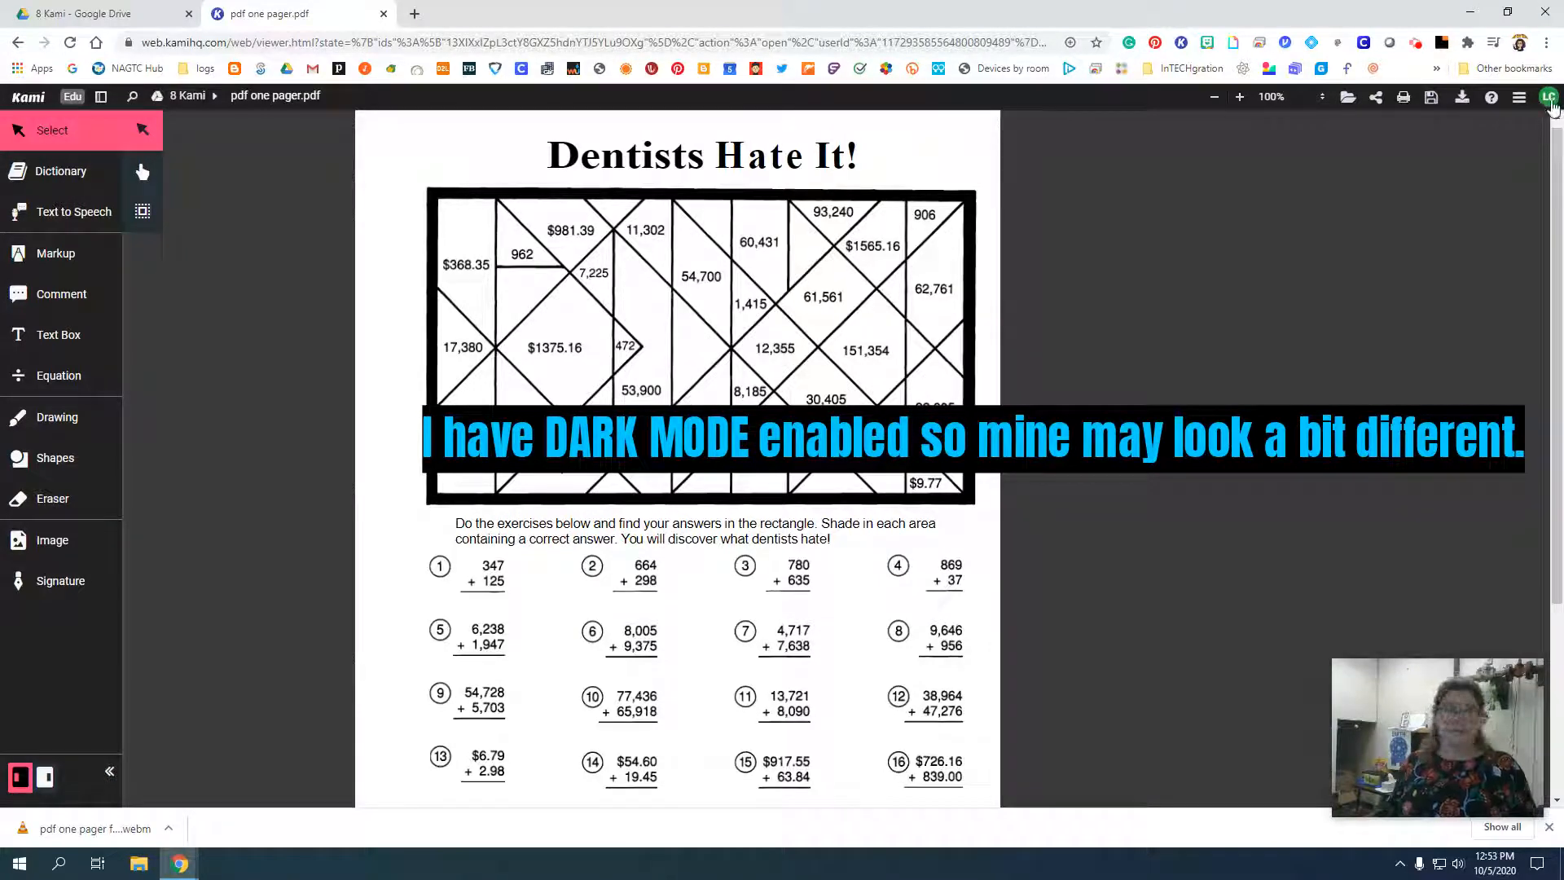
Check the Dark Mode option in the Kami account settings, and close them.
click(1550, 99)
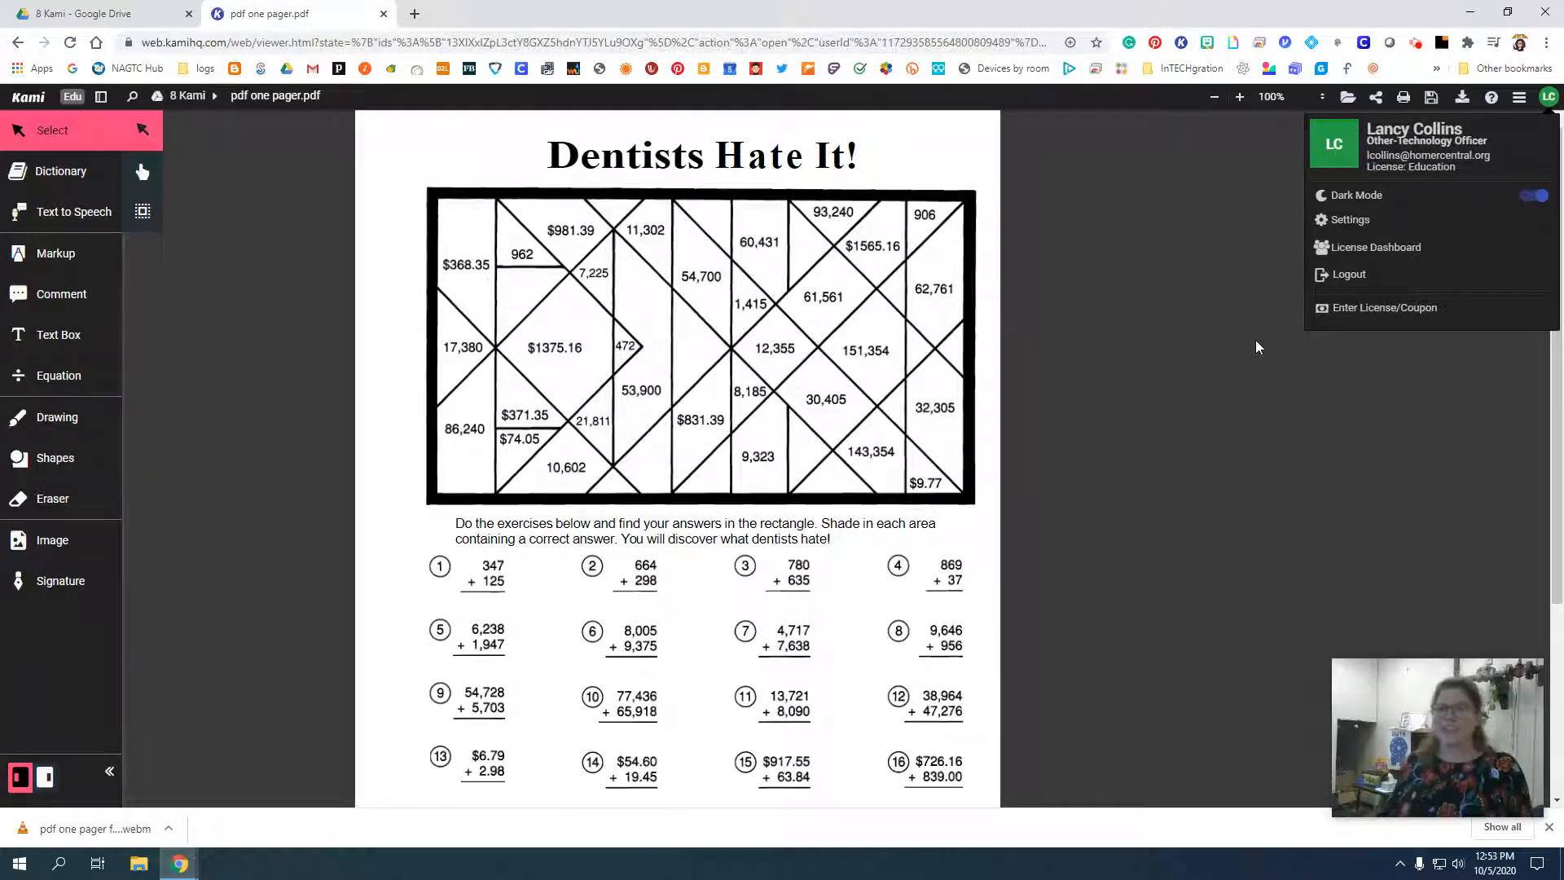
click(1207, 420)
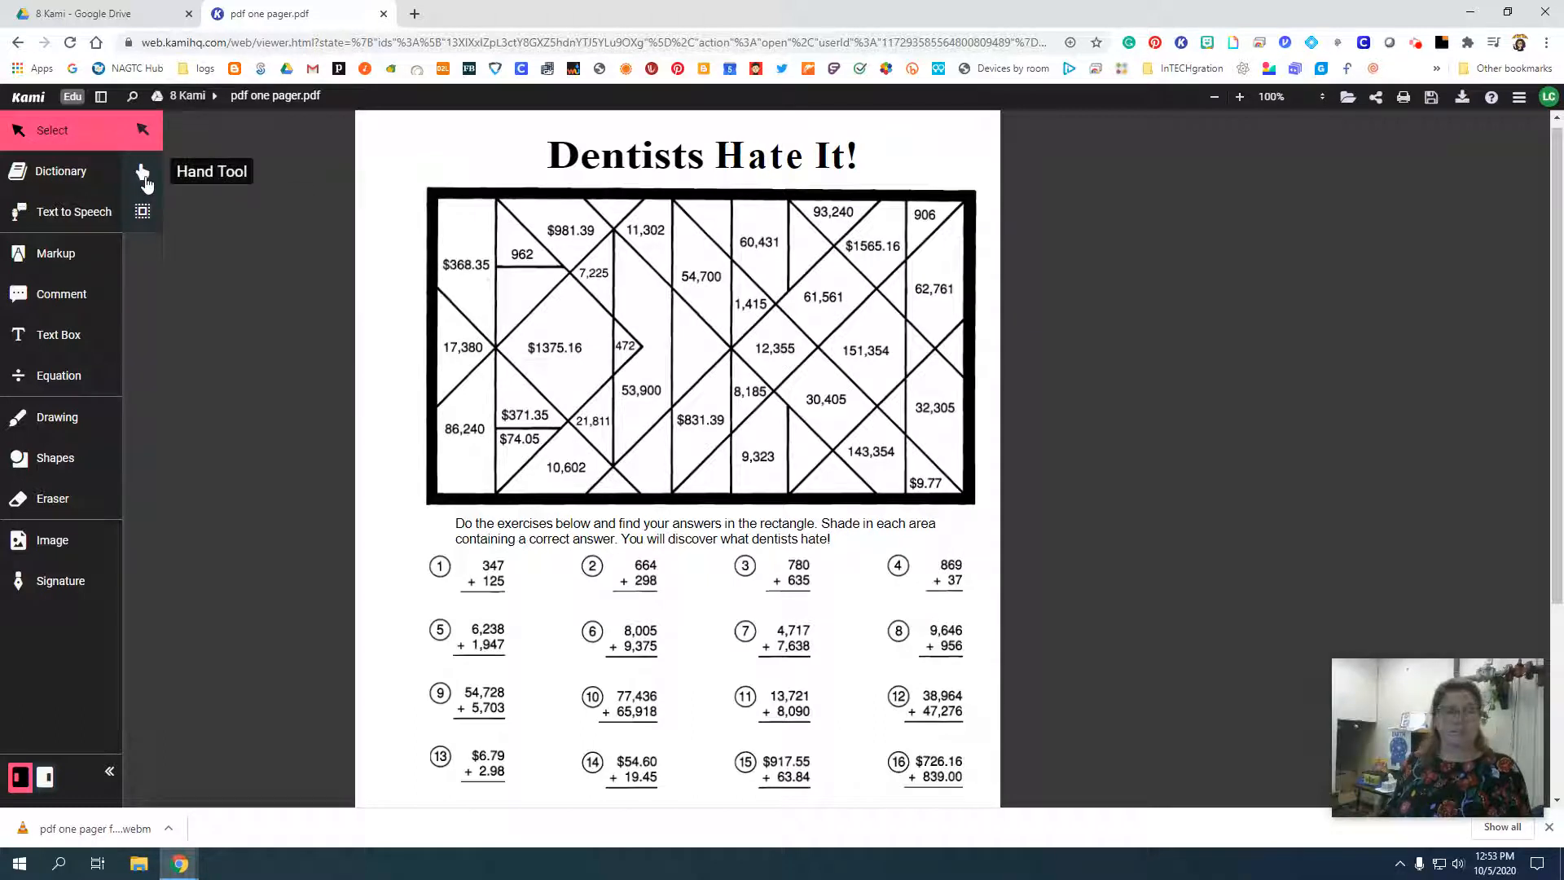
Pan the worksheet page slightly with the Hand Tool and switch back to text selection.
click(145, 179)
drag(538, 271, 580, 307)
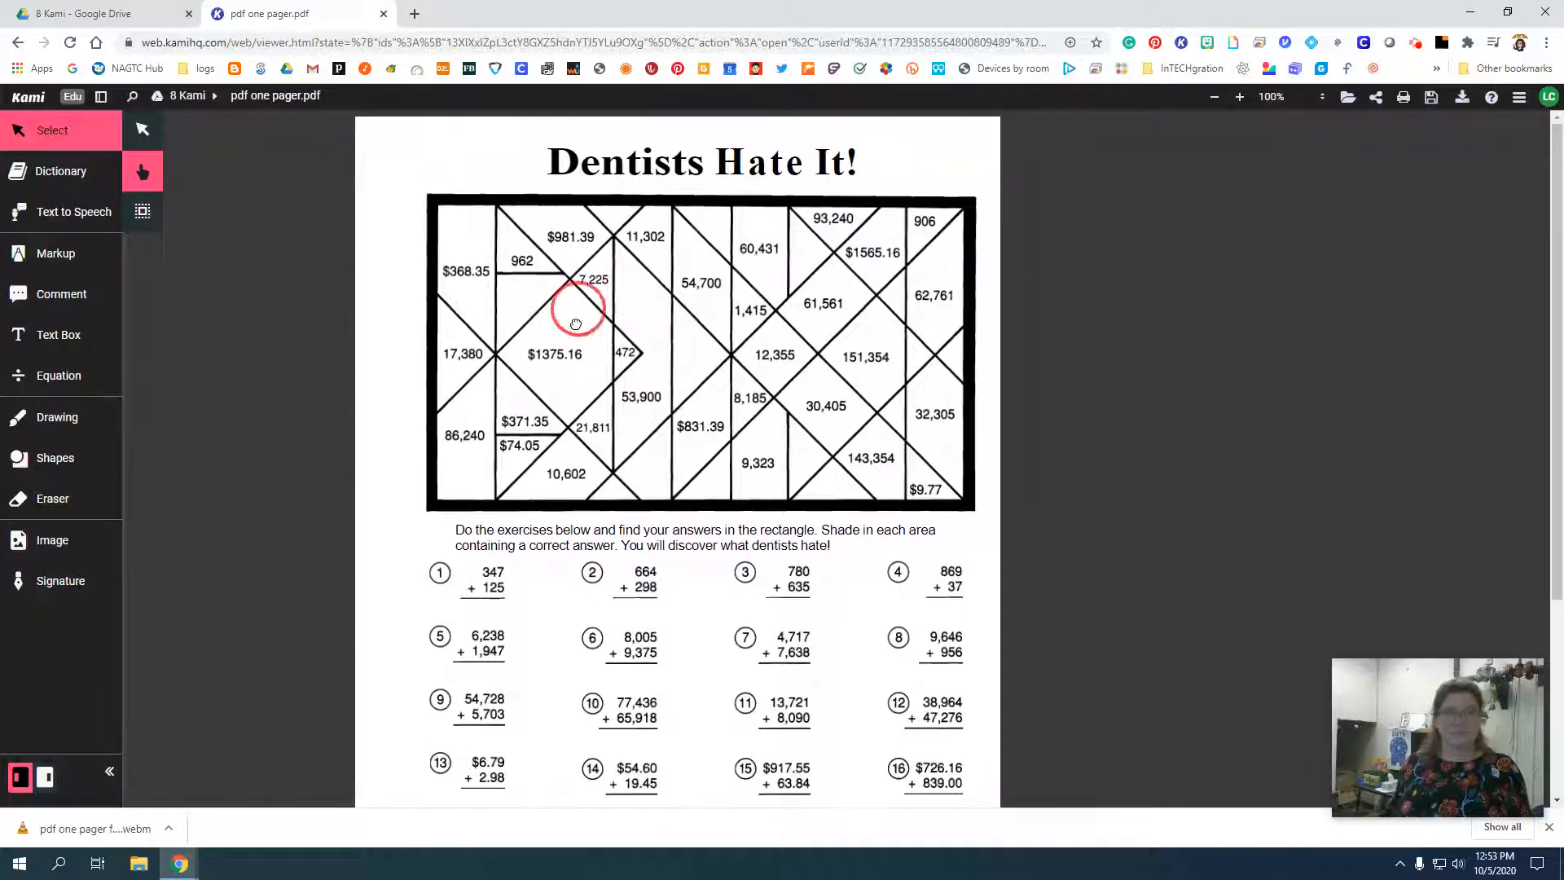
click(142, 129)
click(494, 291)
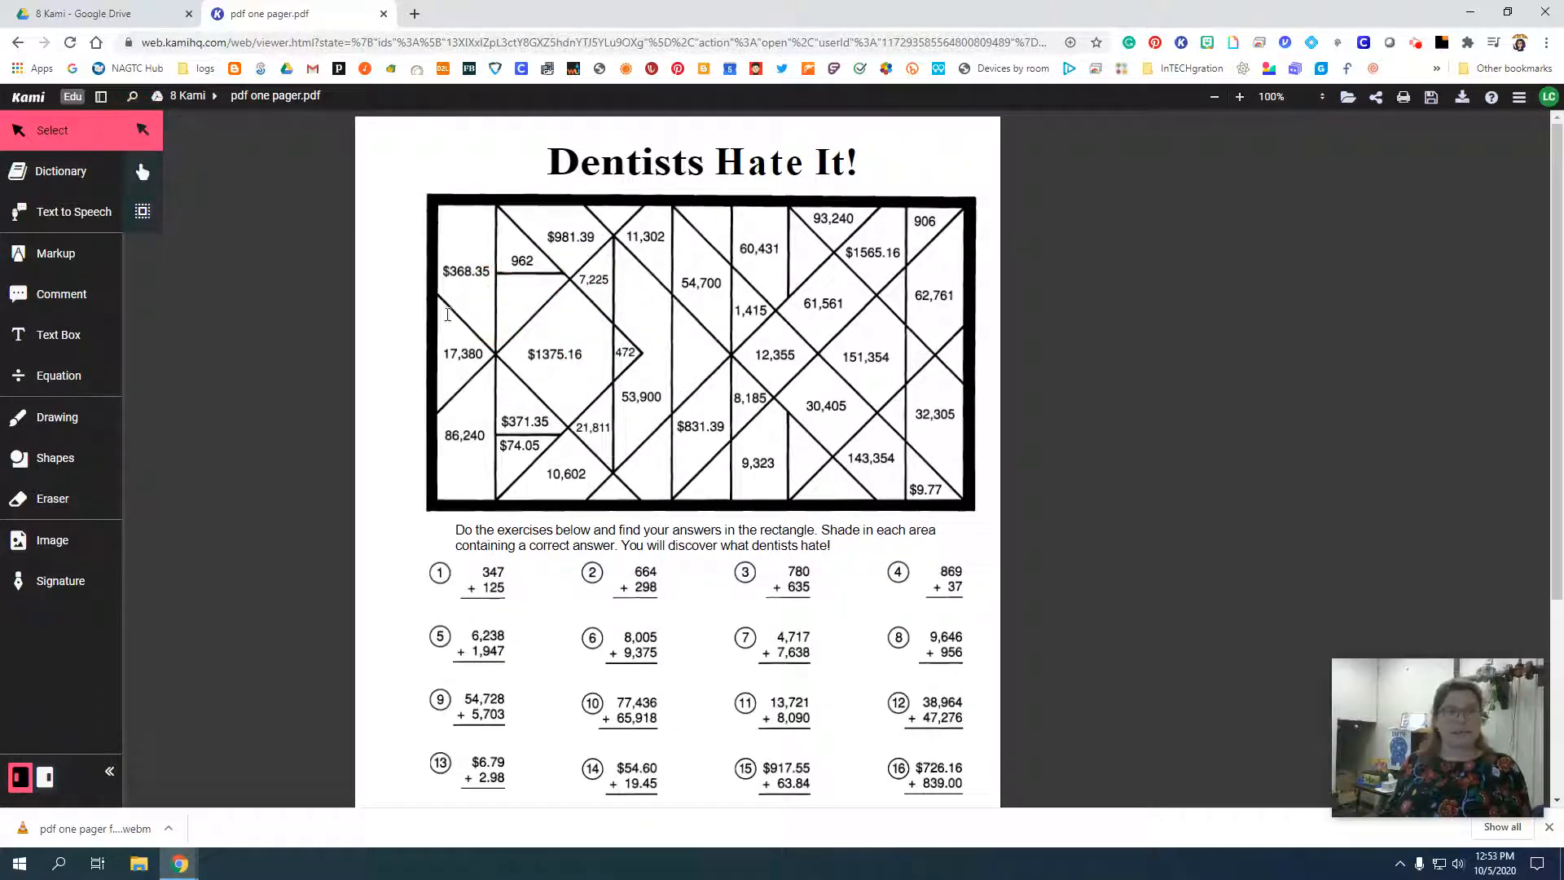
click(447, 316)
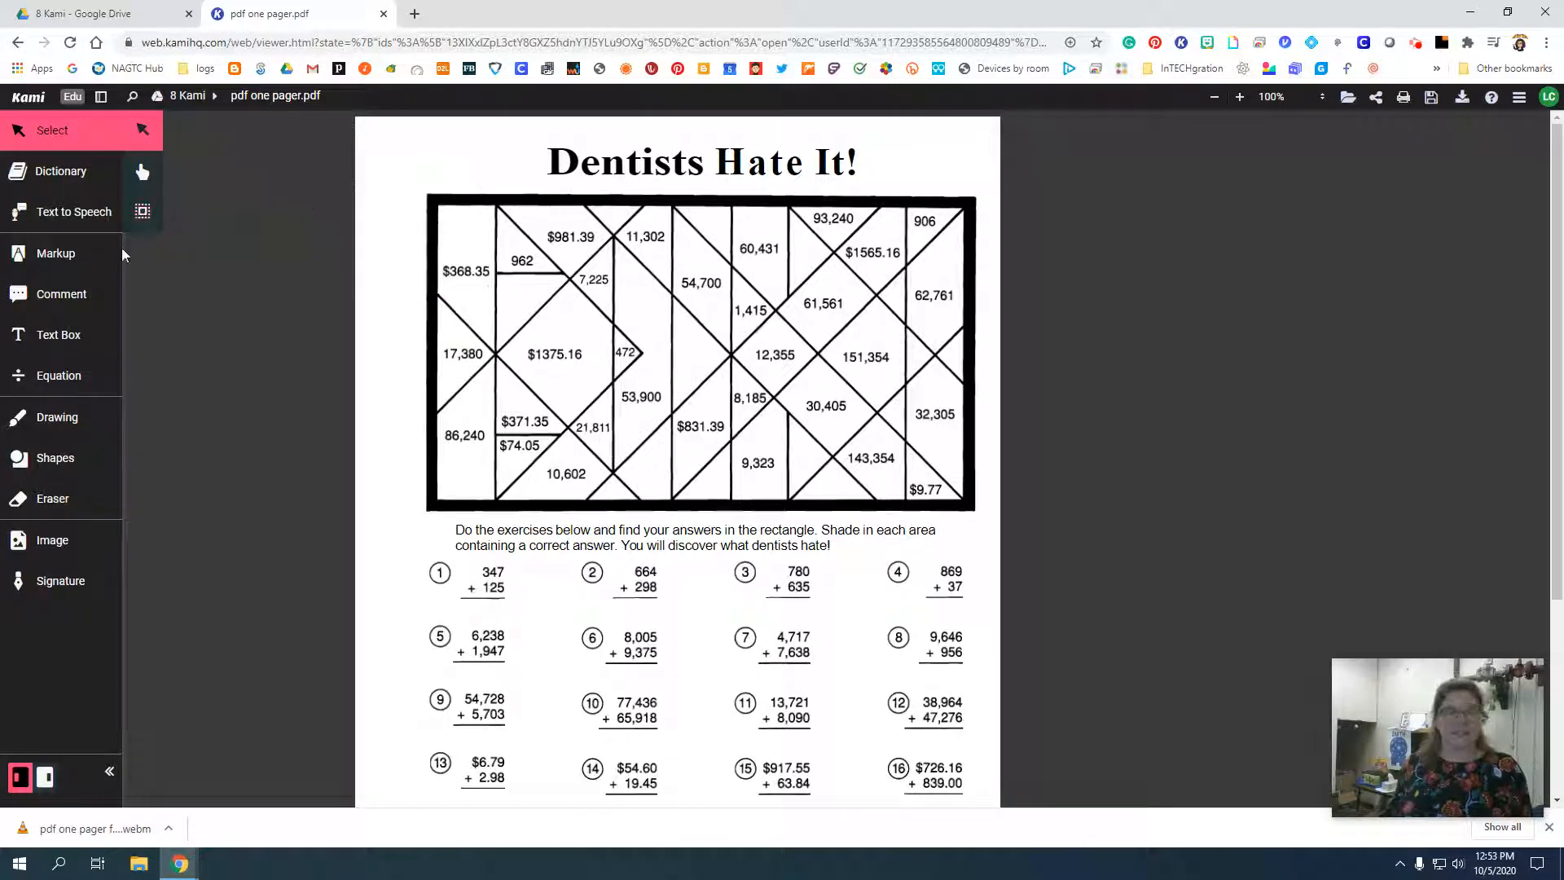
Look up the title word "Dentists" with the Dictionary tool, and close the definition.
click(55, 180)
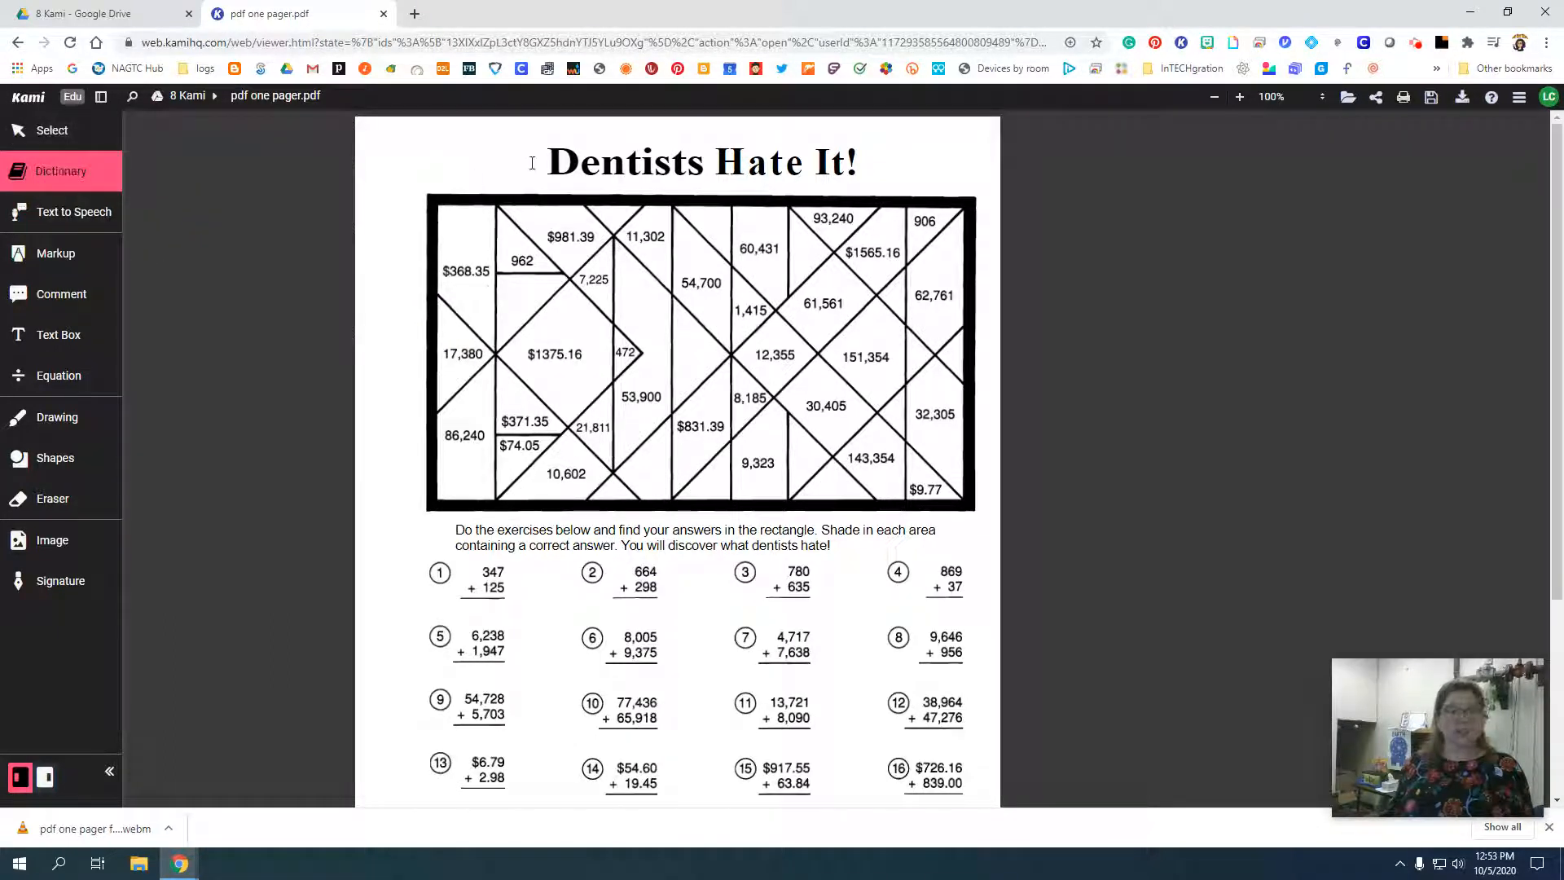
drag(532, 163, 705, 162)
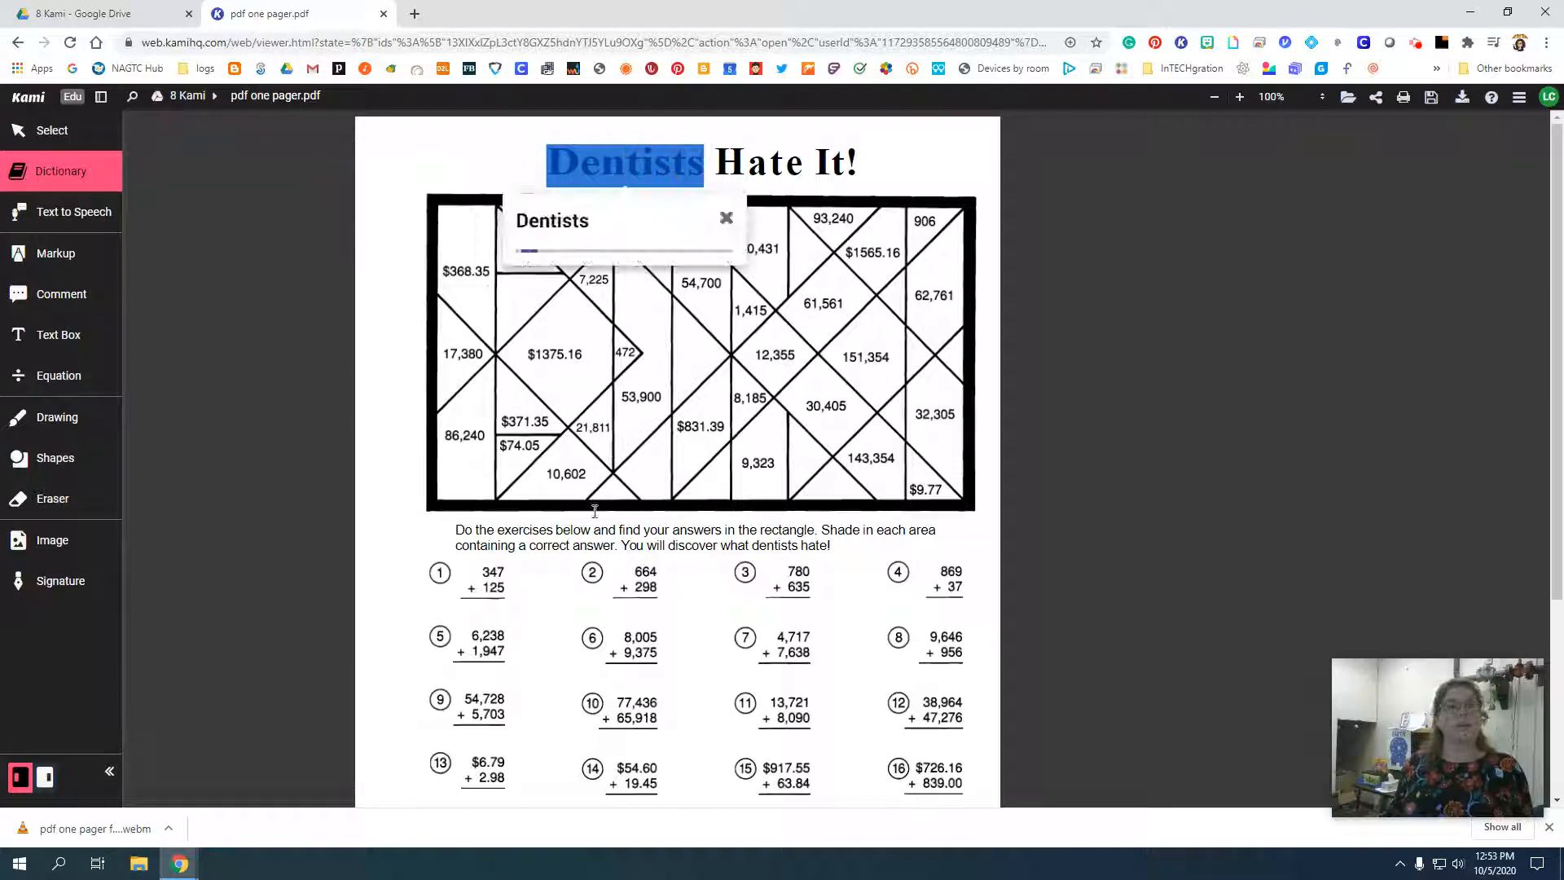
click(726, 218)
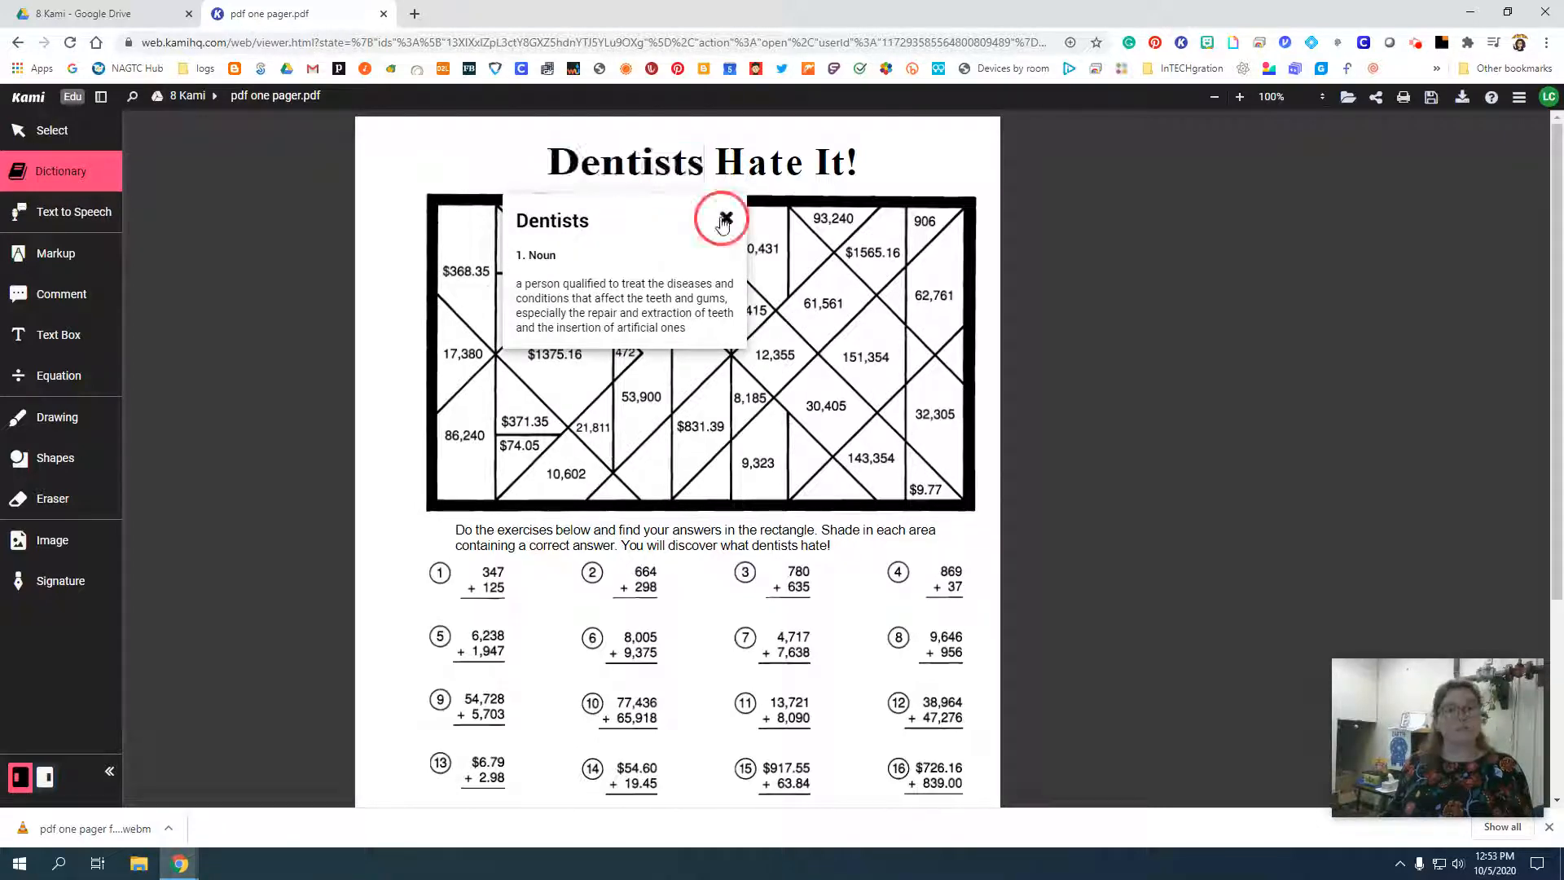
Use Text to Speech to read the title and the instruction paragraph aloud, and stop the reading.
click(58, 217)
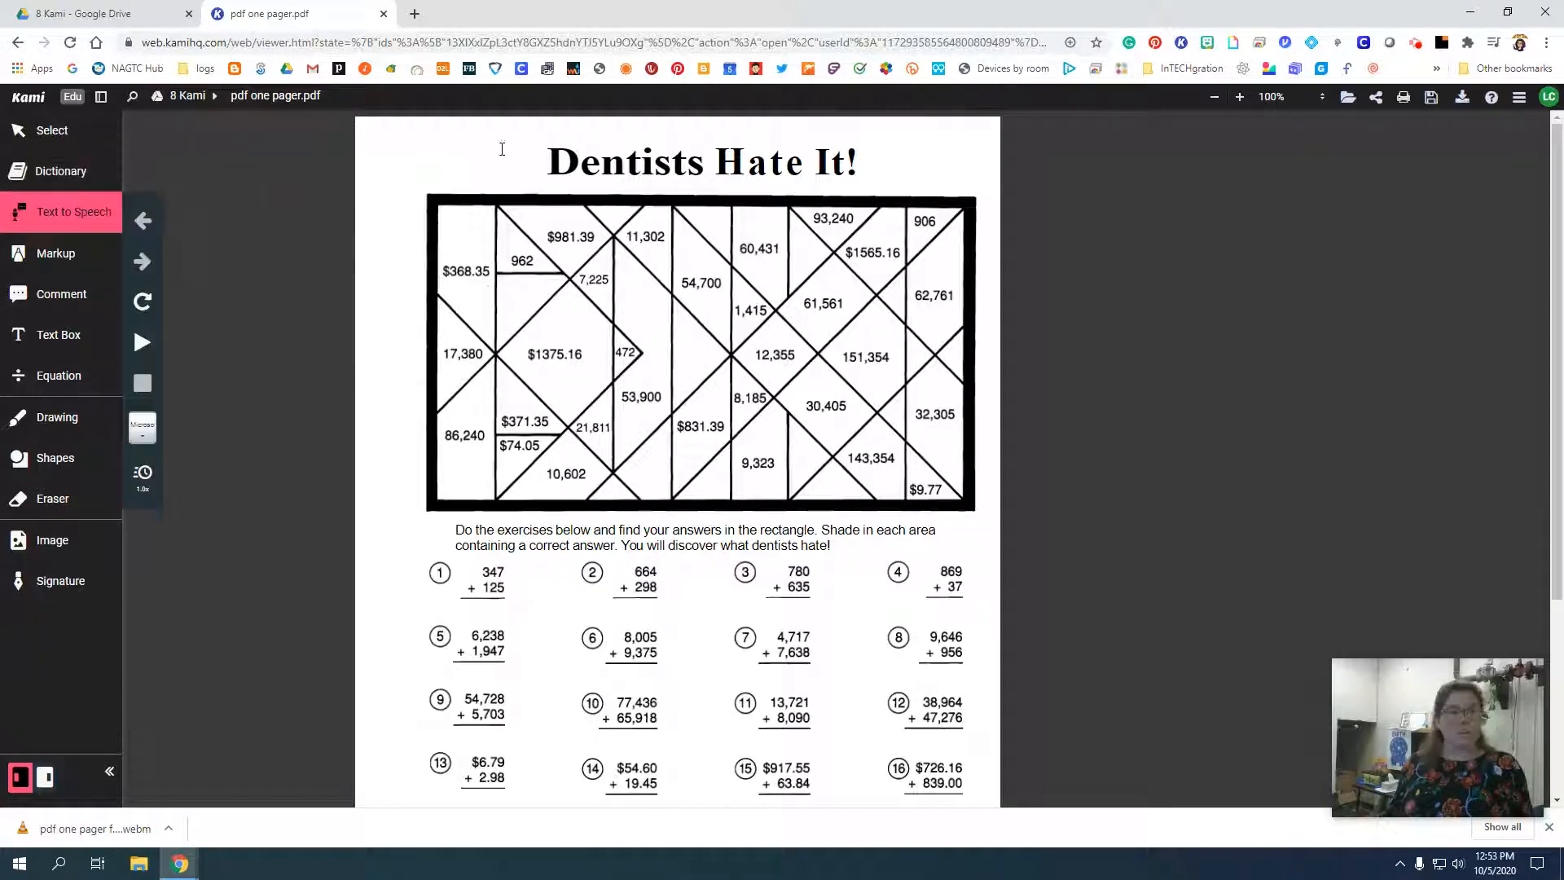
click(573, 164)
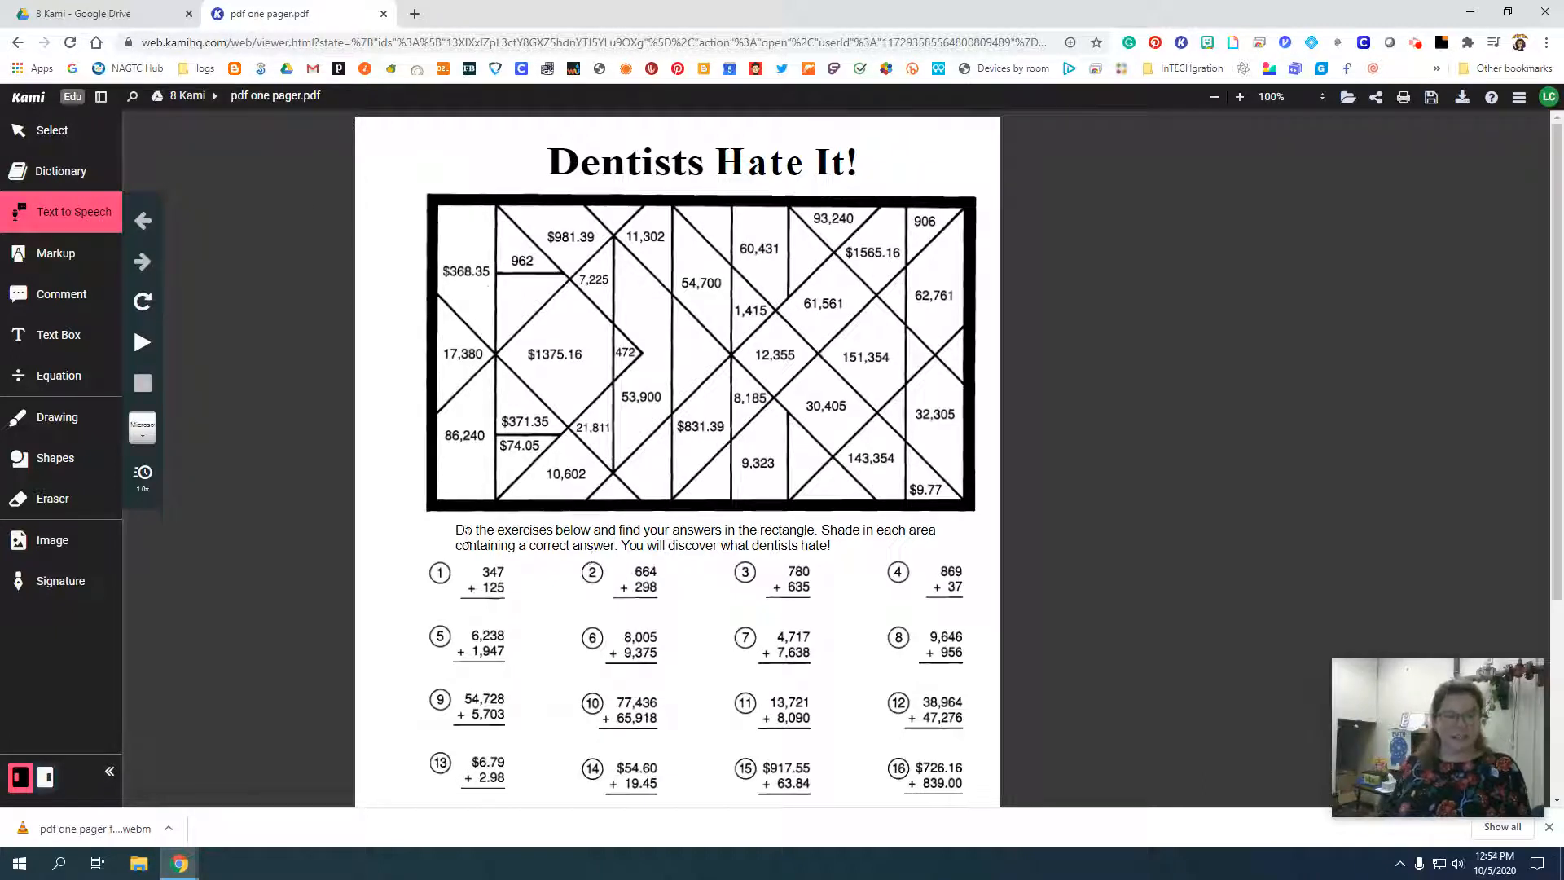
drag(452, 529, 839, 546)
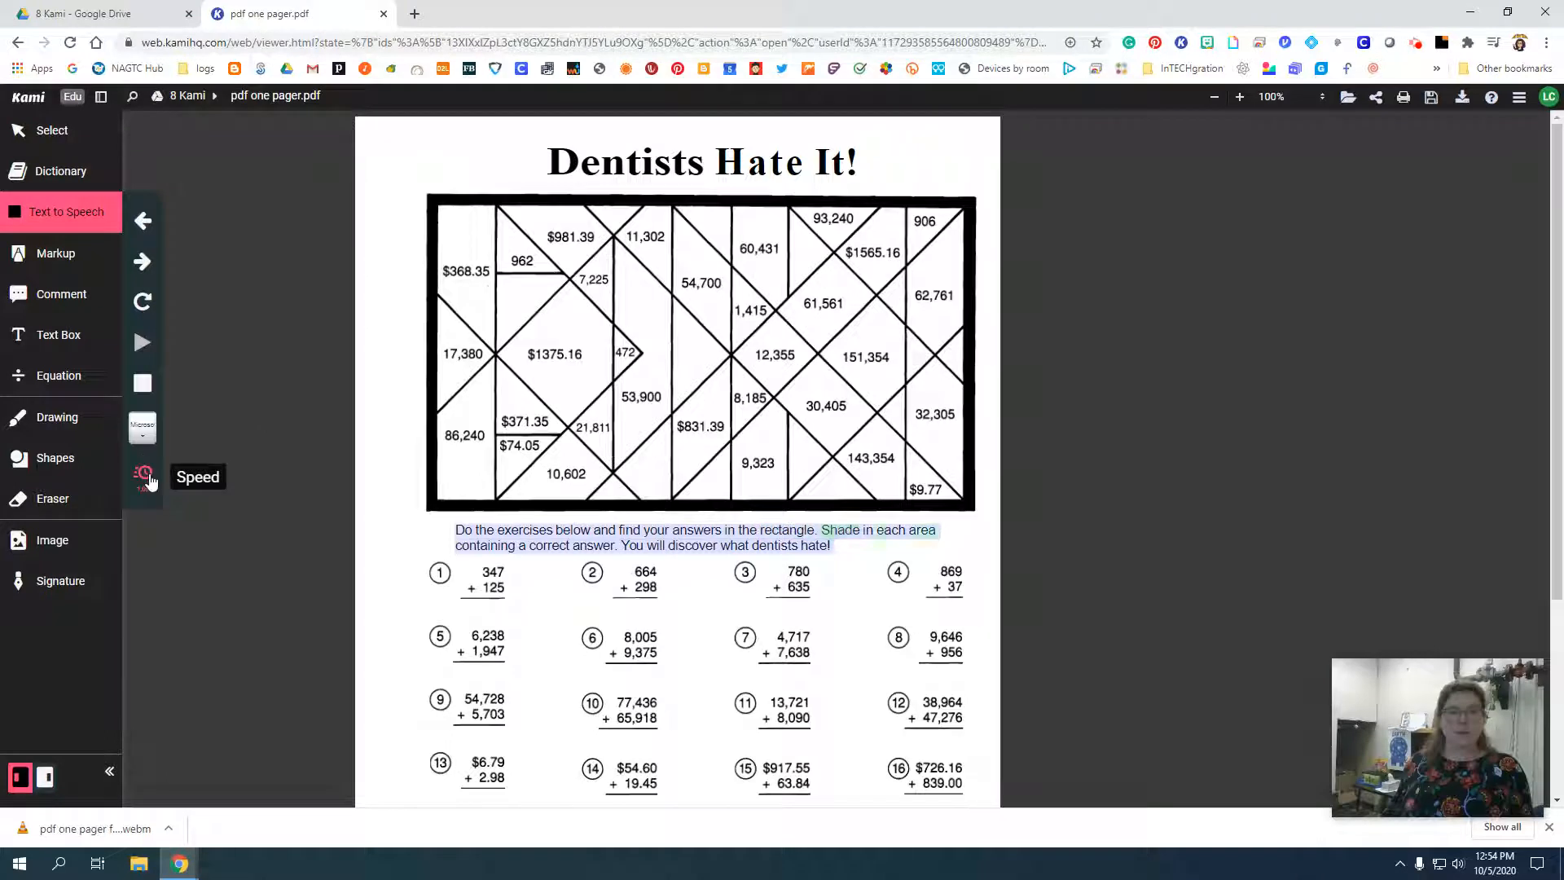
click(142, 383)
Slow down the Text to Speech speed and have the instruction paragraph read aloud again.
click(144, 476)
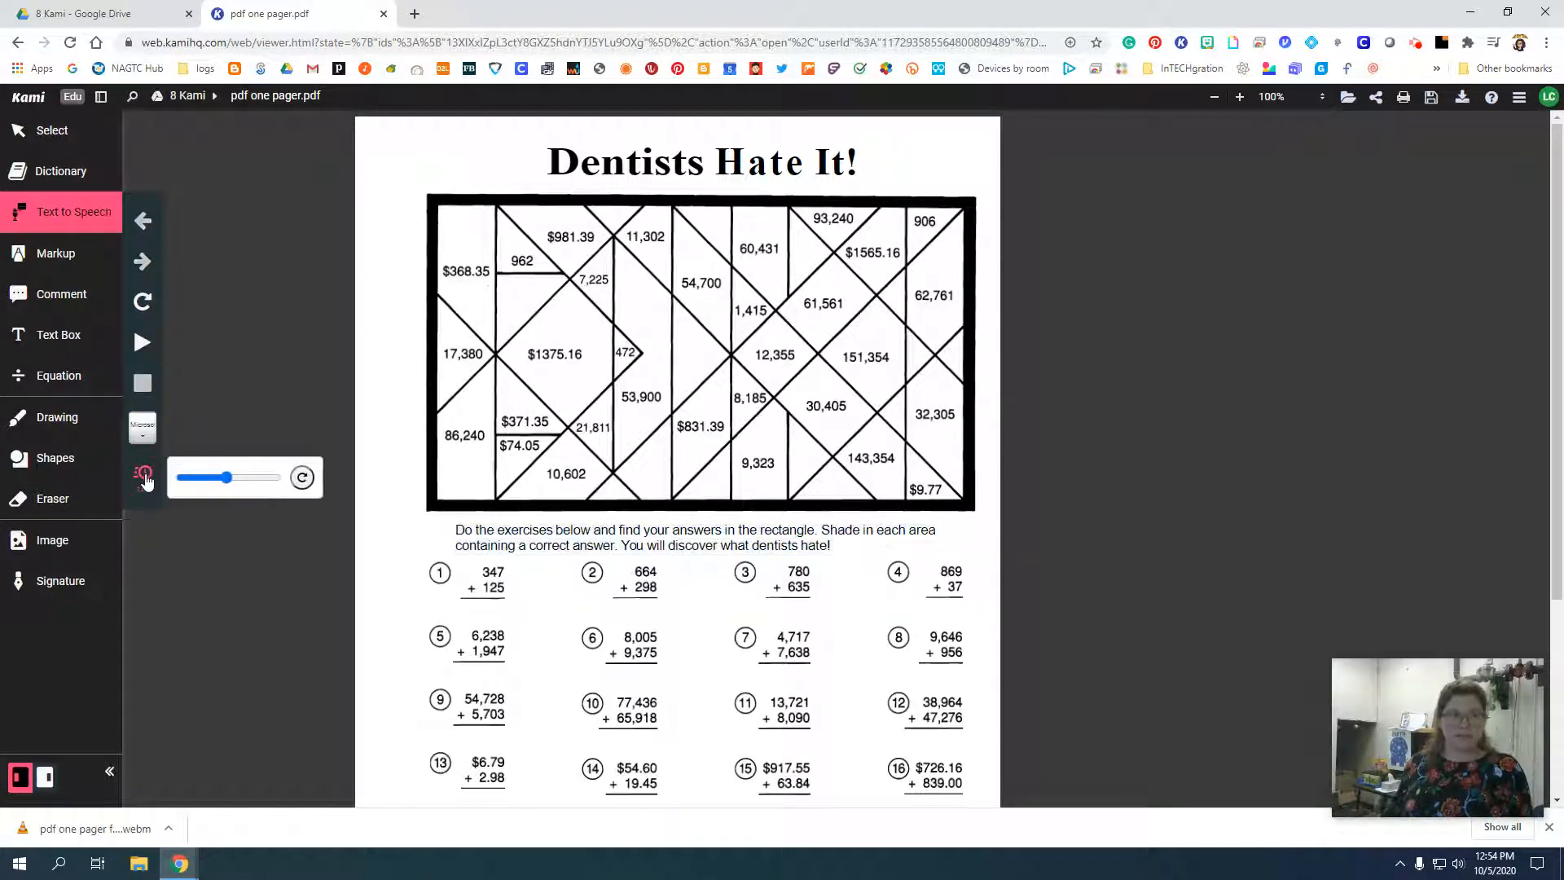
click(203, 477)
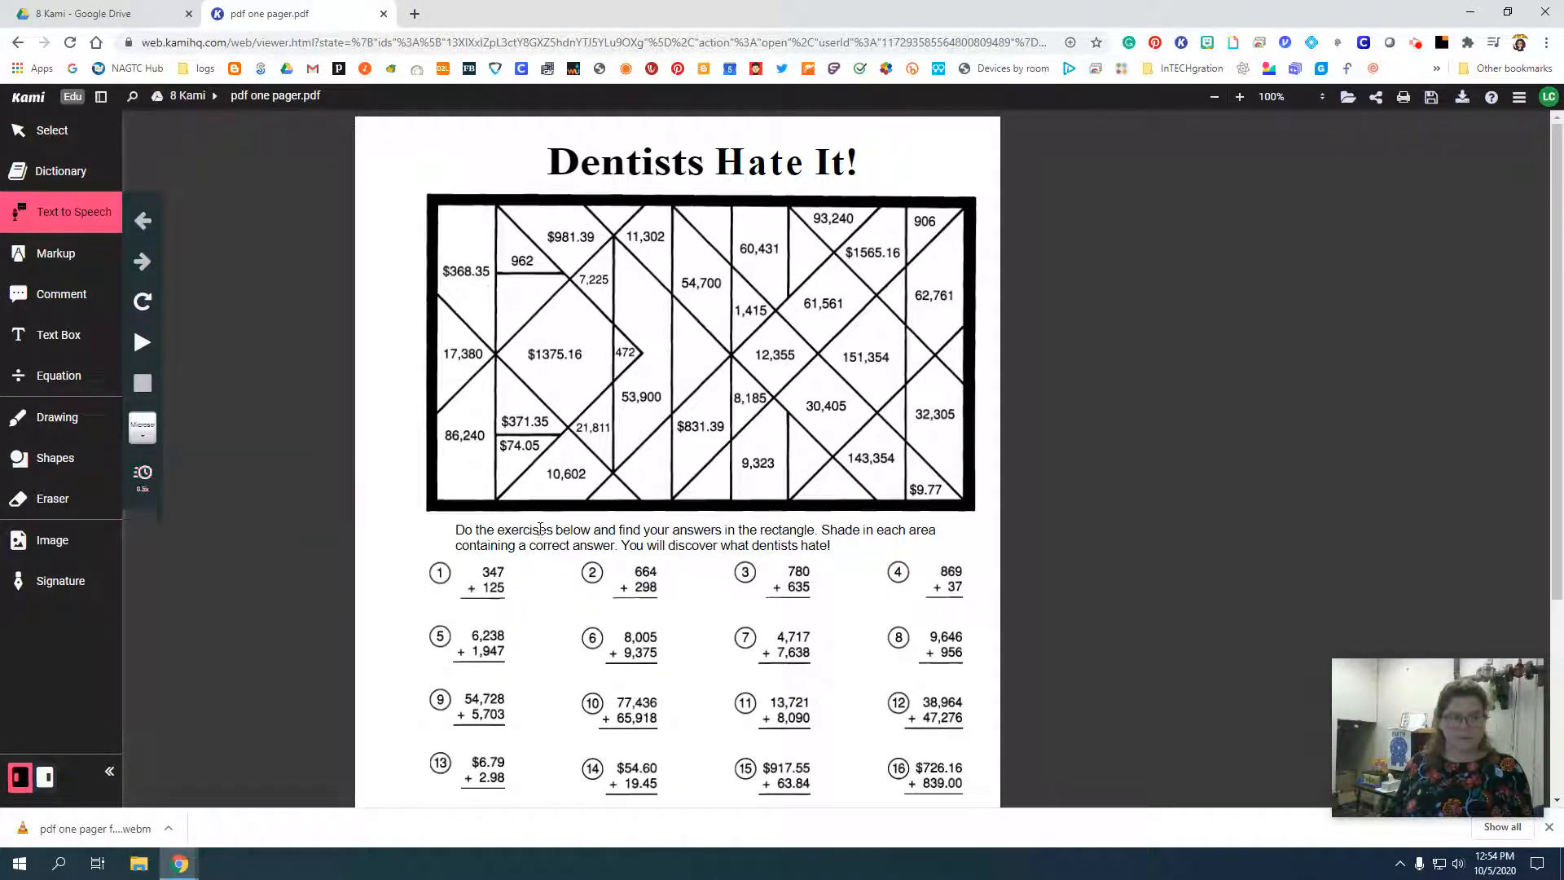
click(453, 529)
right_click(570, 547)
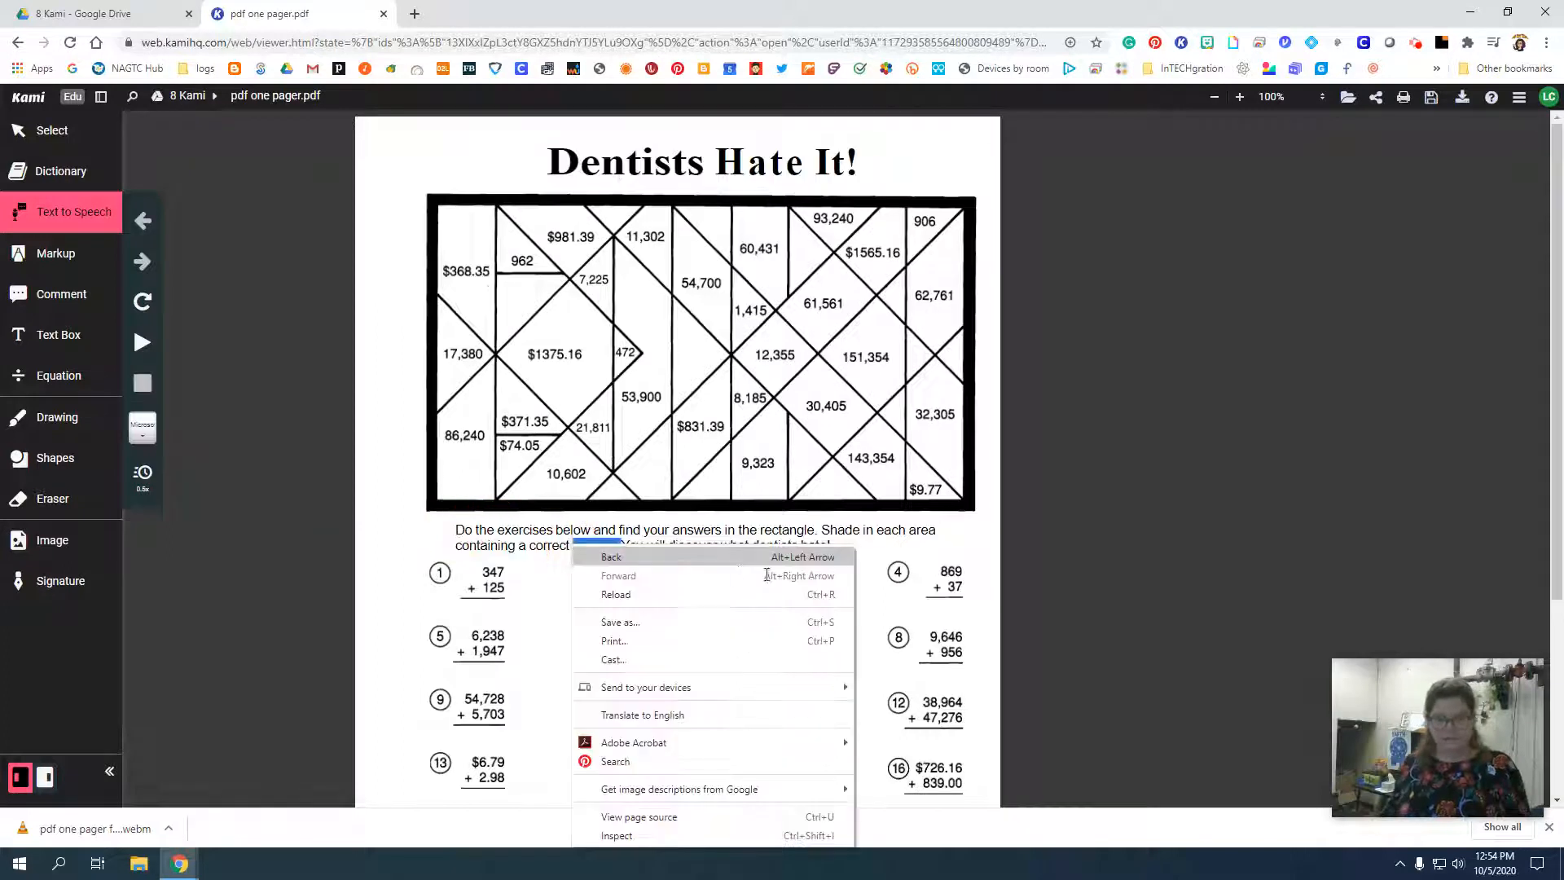
click(459, 541)
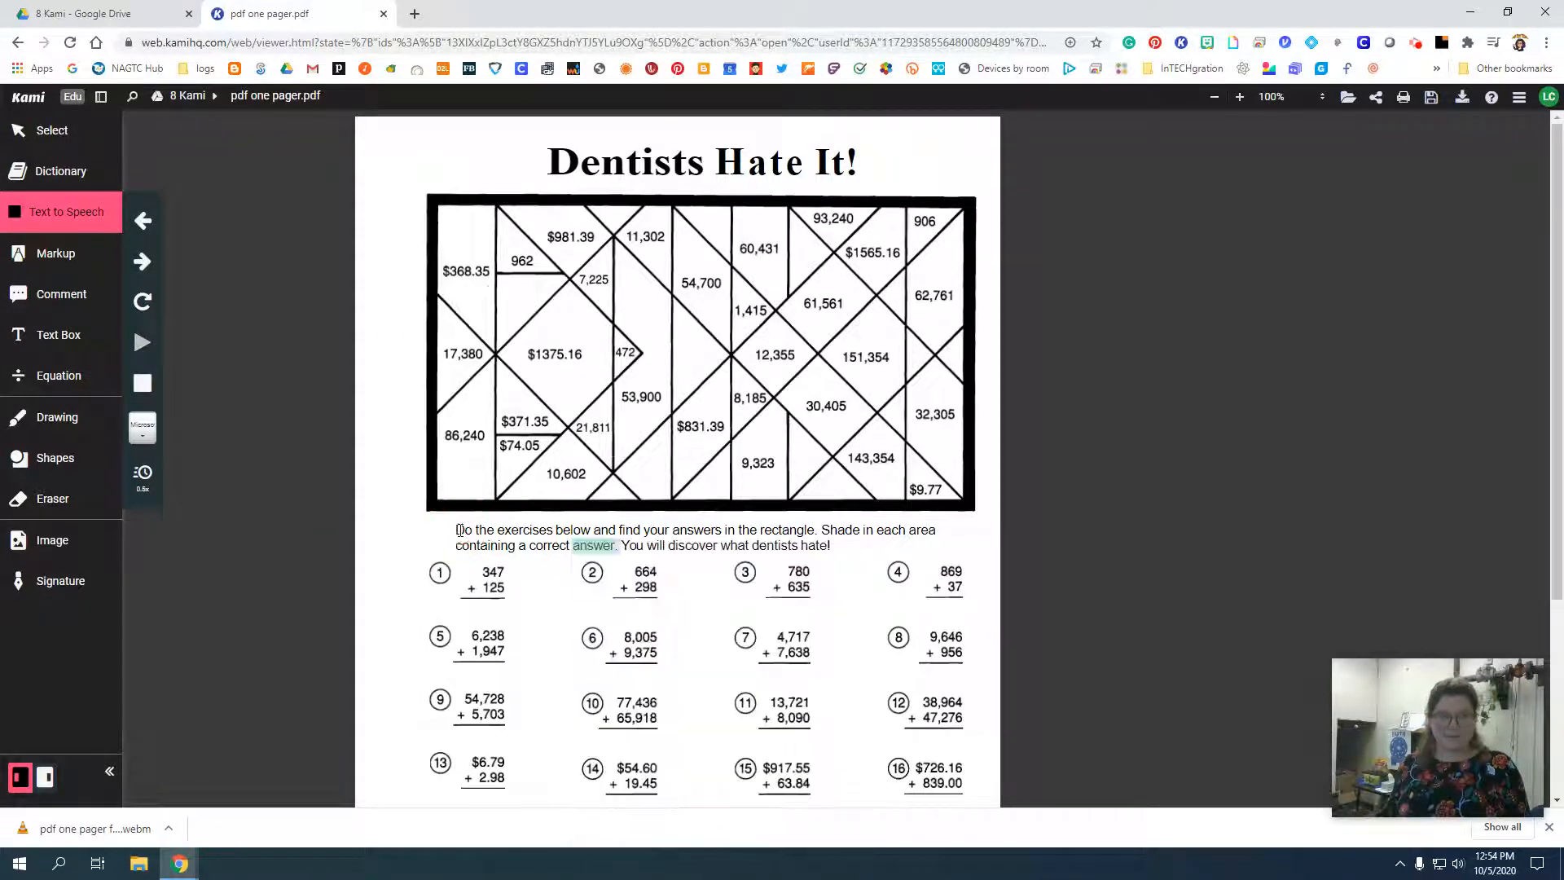
click(457, 531)
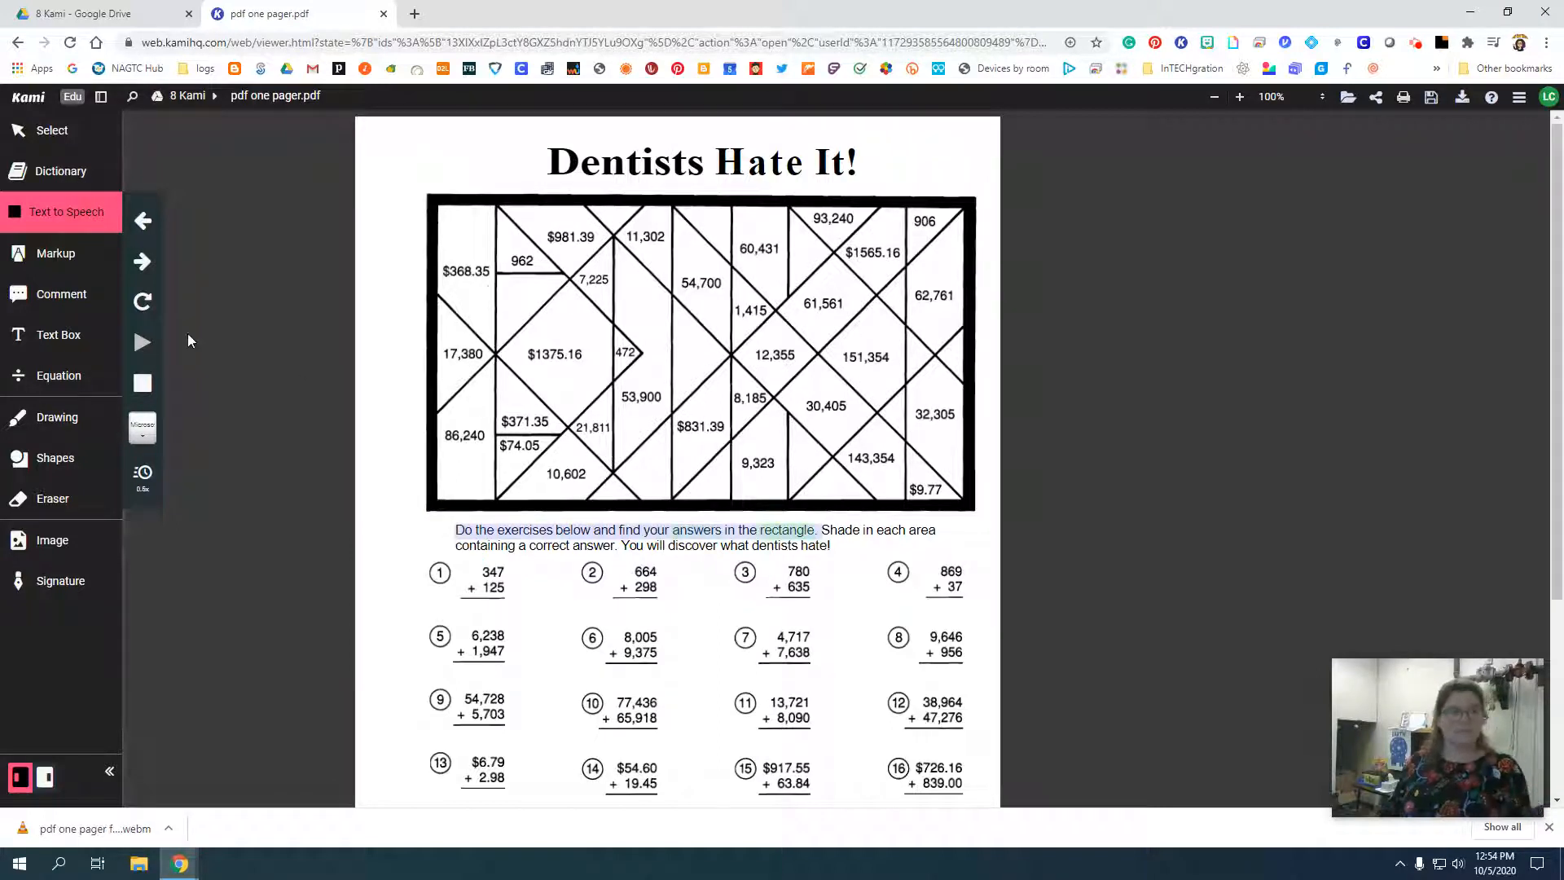
Choose the Microsoft David Desktop - English (United States) voice for Text to Speech, and stop the reading.
click(143, 428)
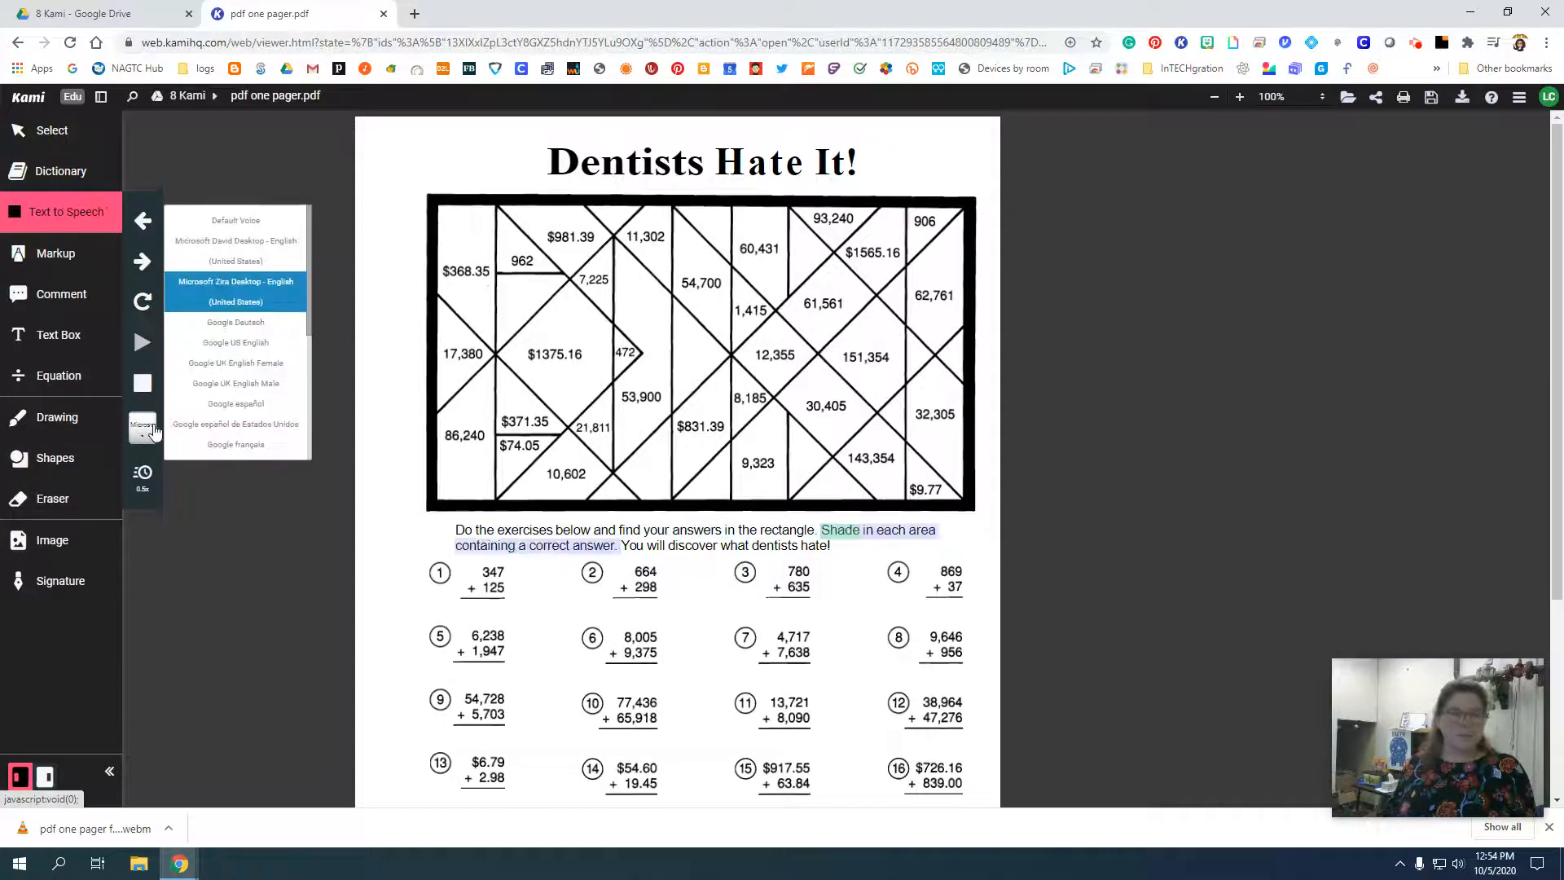
click(209, 255)
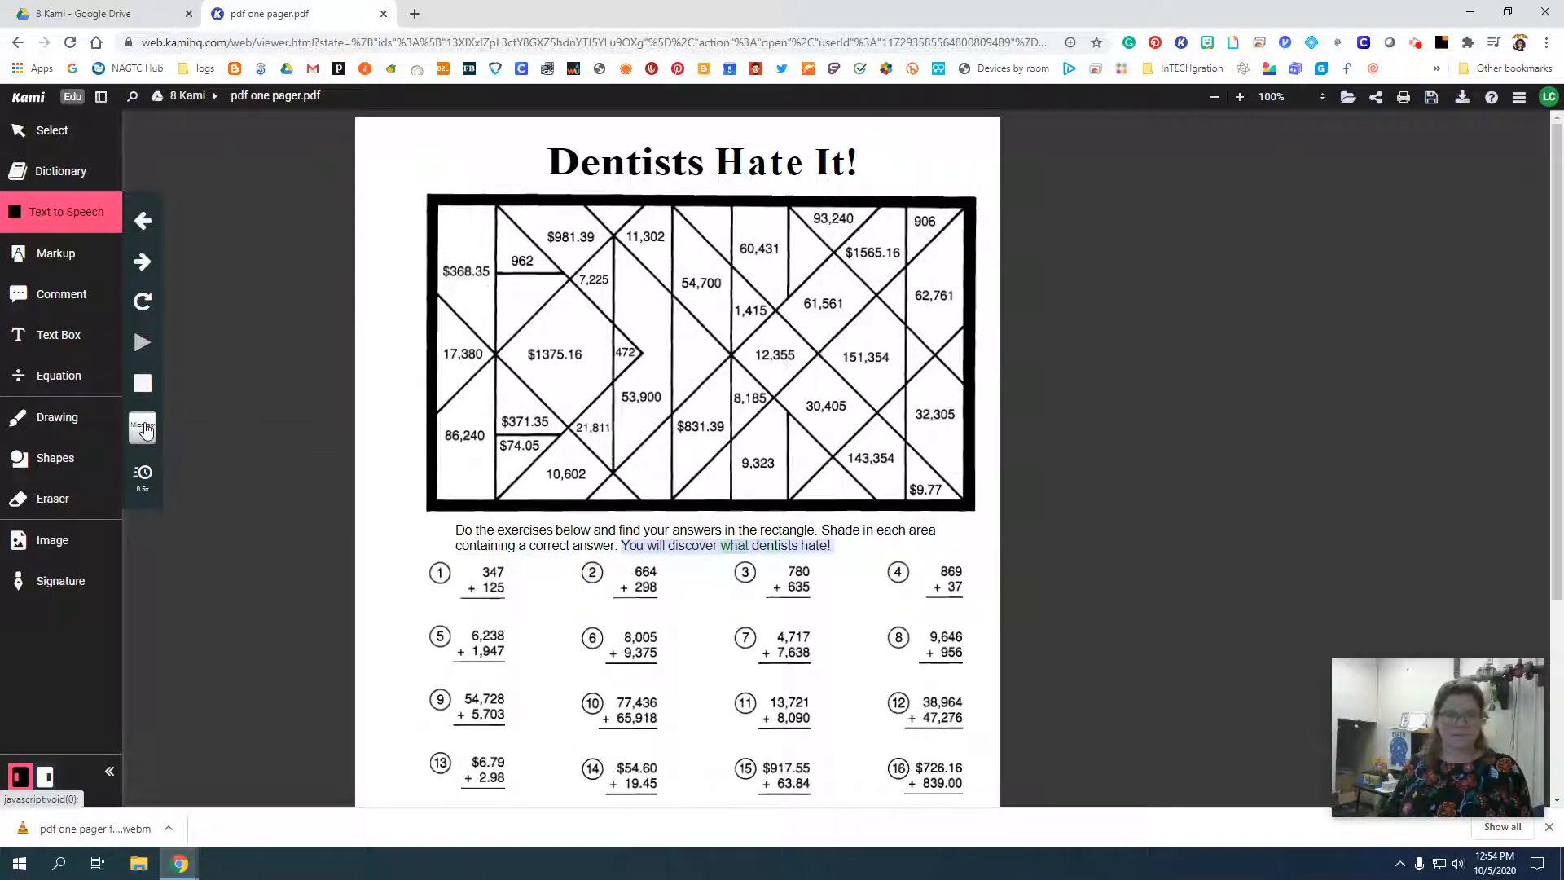
click(145, 387)
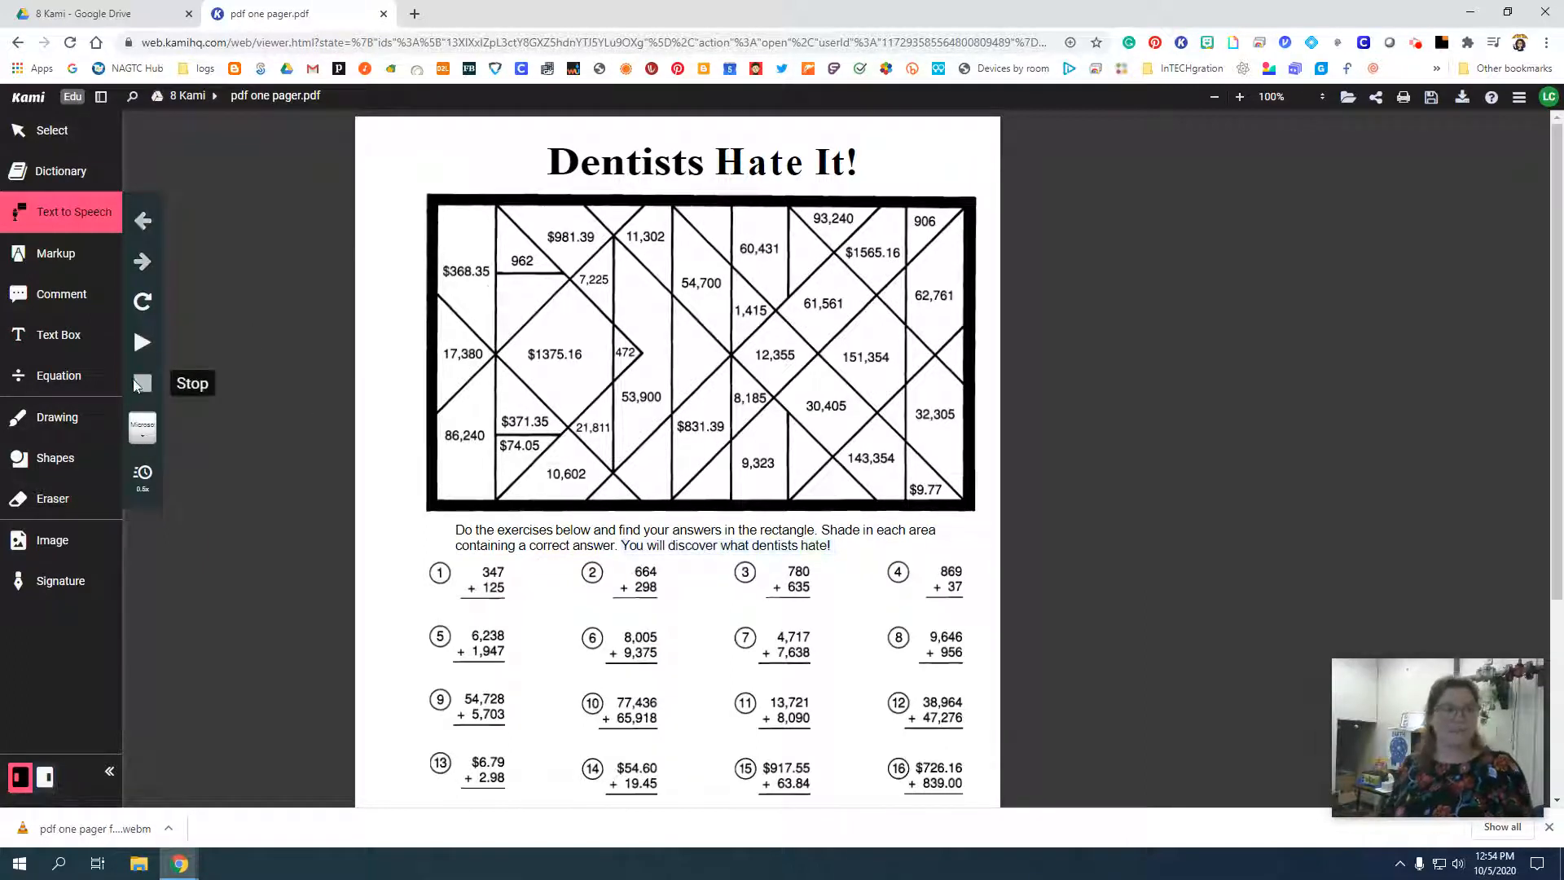
Draw a yellow Markup highlight box over the instruction paragraph, and undo it.
click(43, 258)
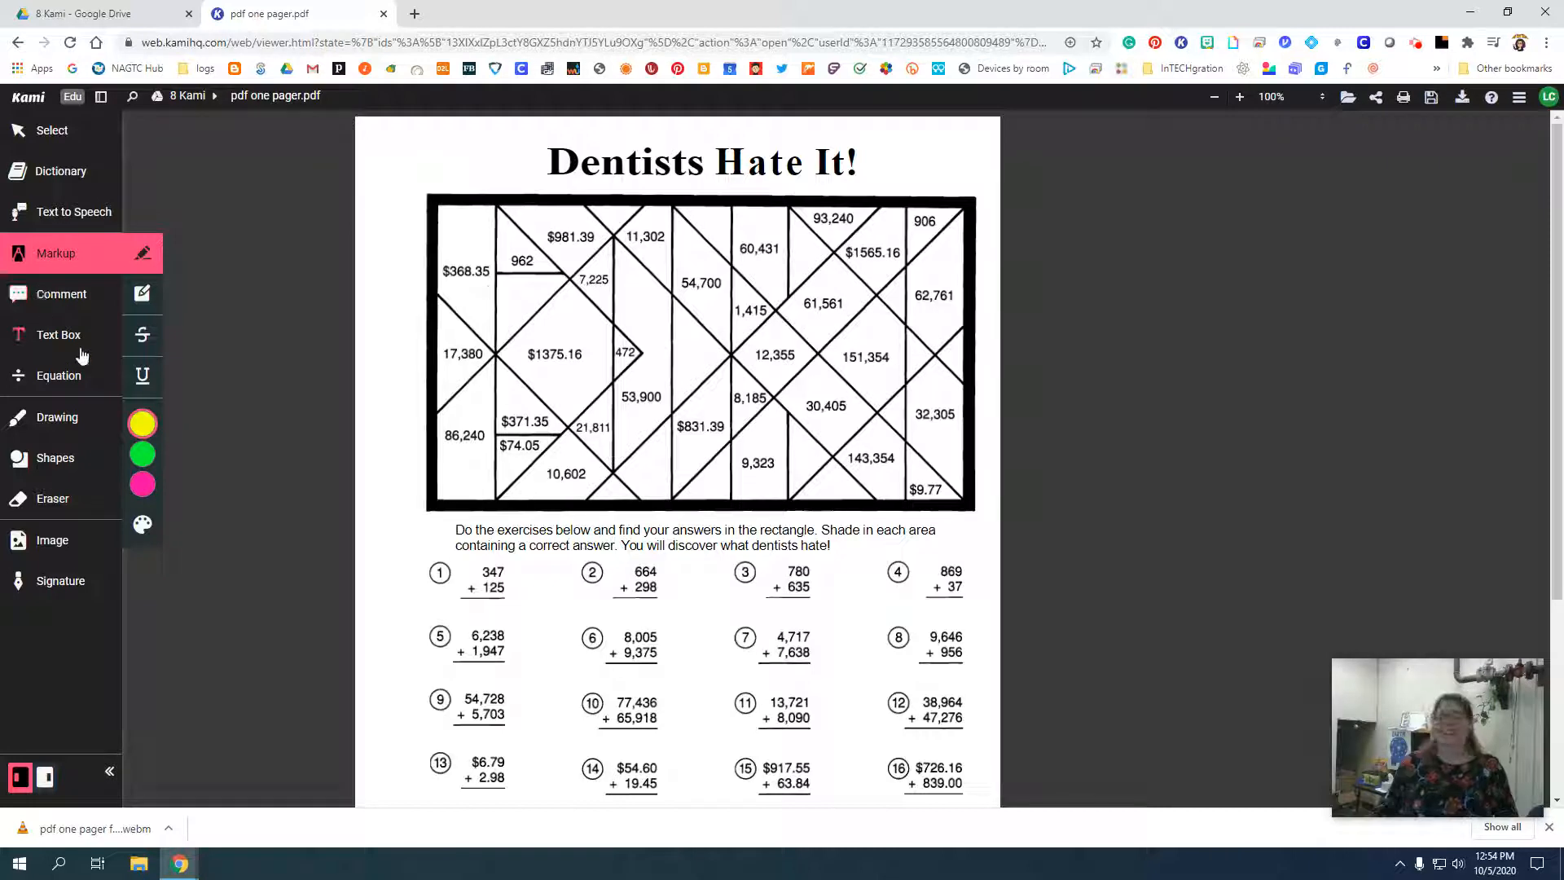
click(142, 294)
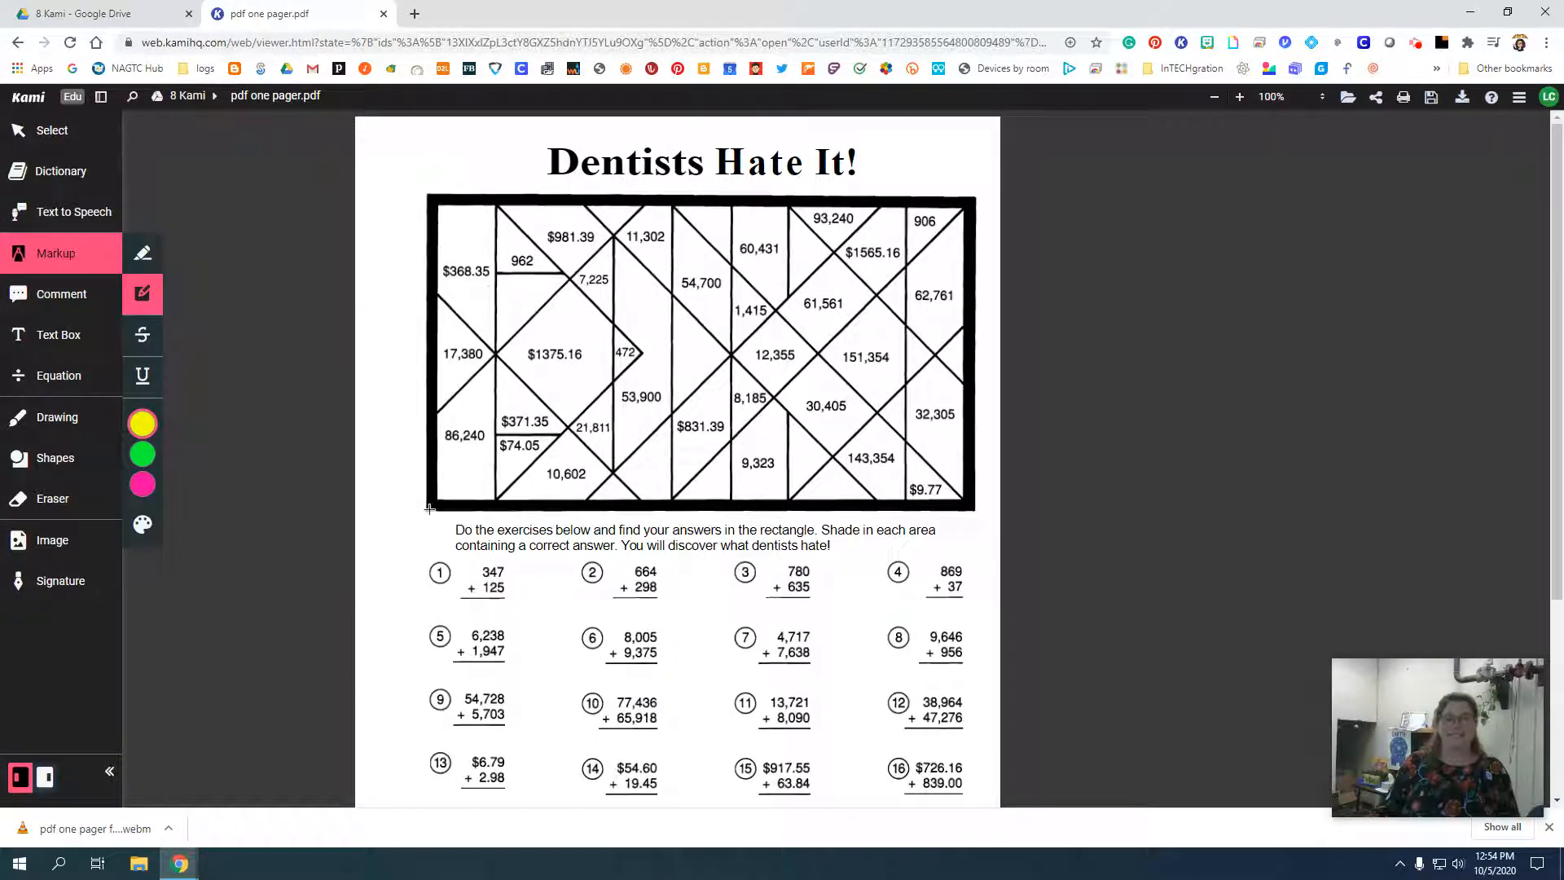
mouse_move(429, 509)
mouse_down()
mouse_move(897, 569)
mouse_move(884, 548)
mouse_move(950, 561)
mouse_up()
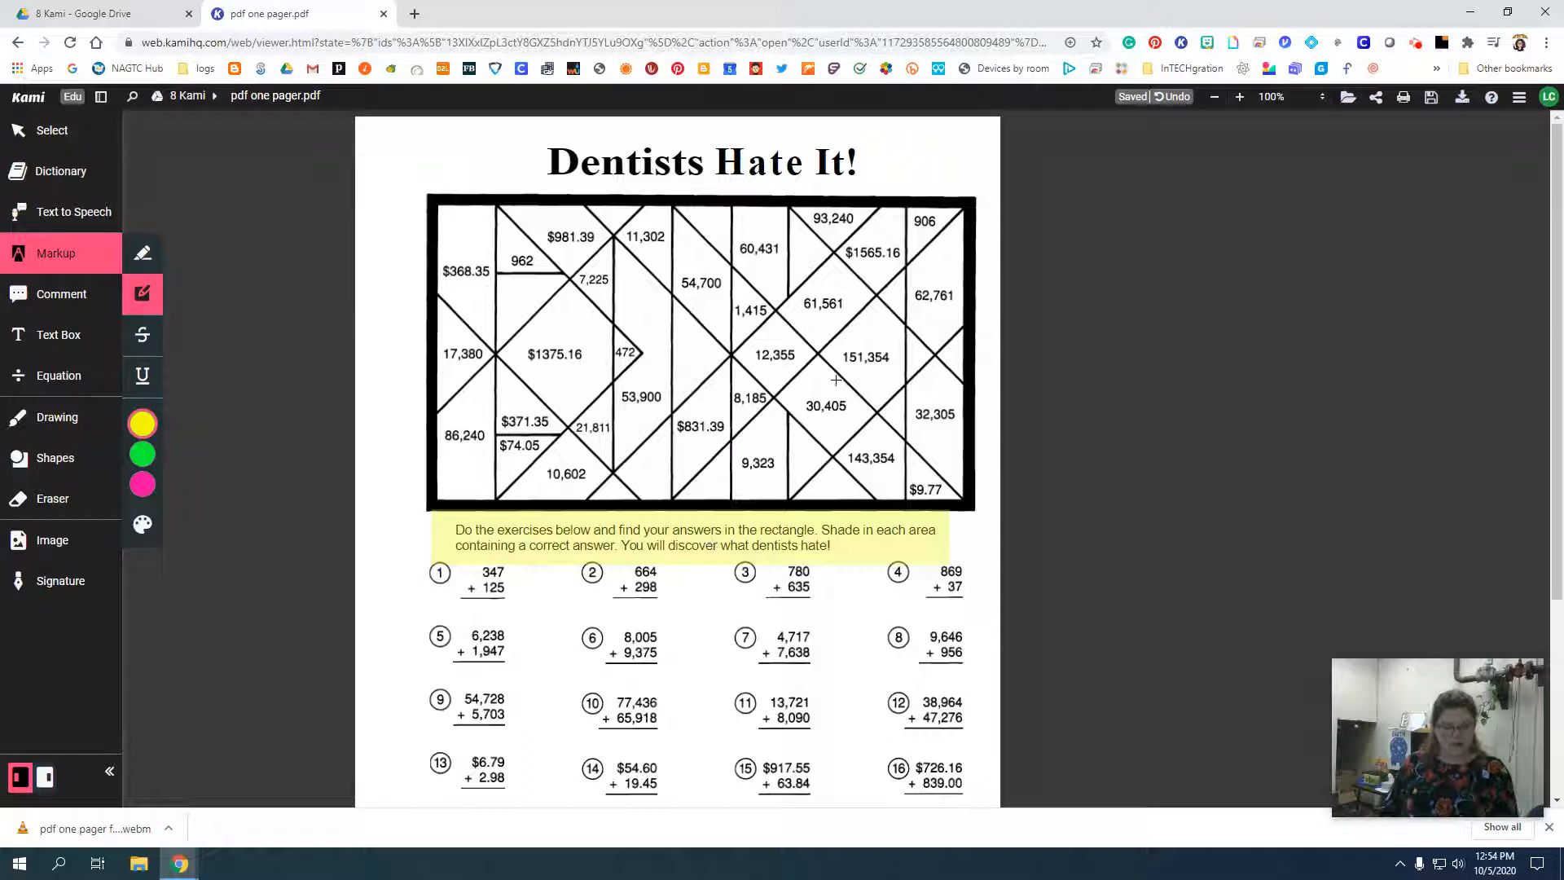
key(ctrl+z)
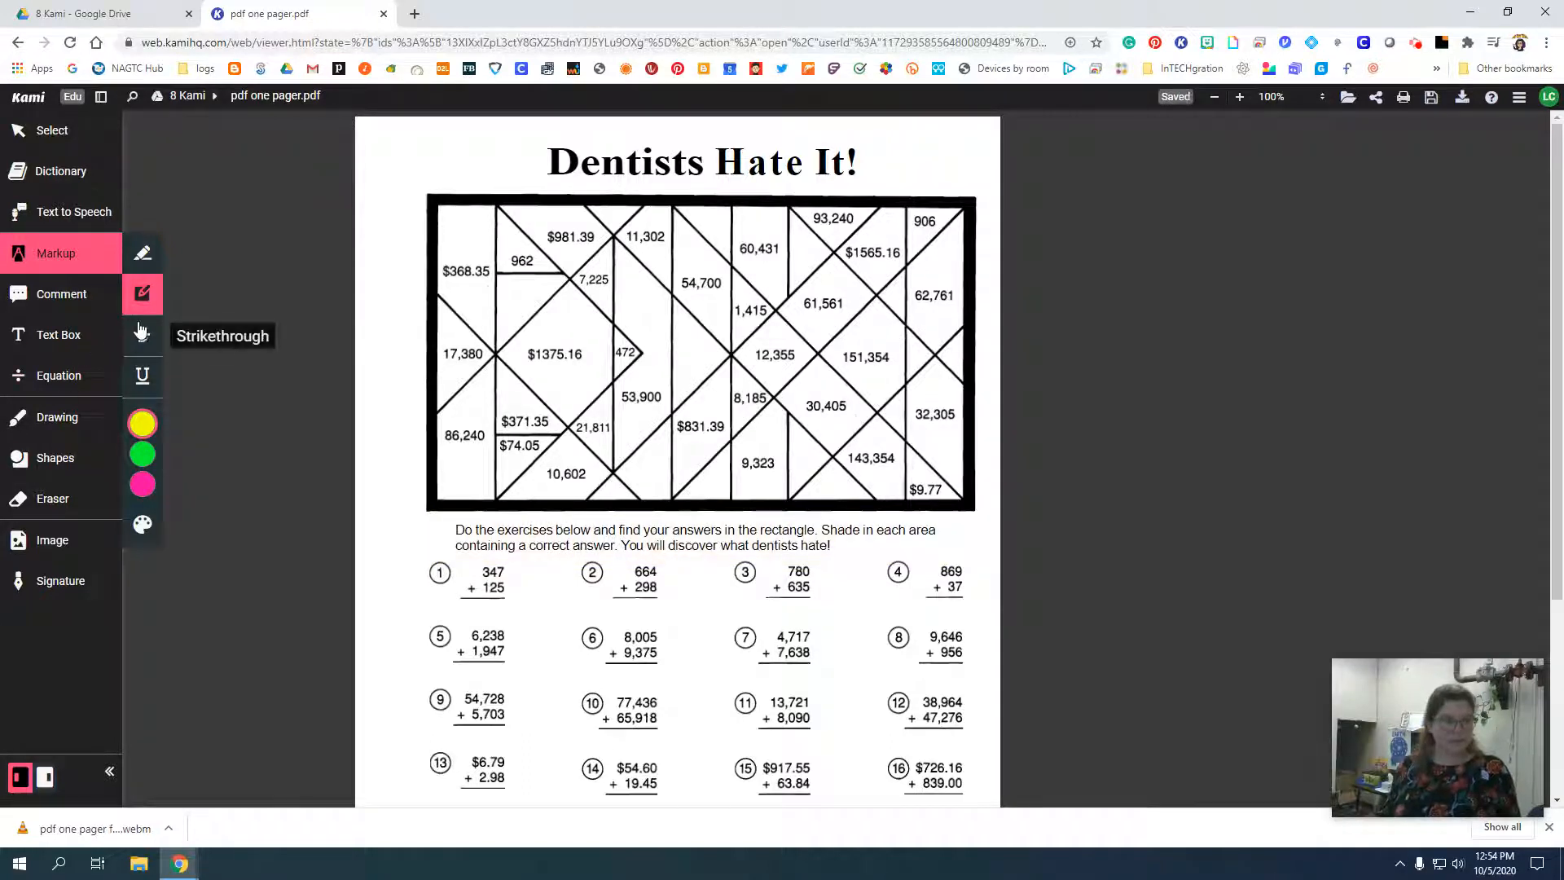
Strike through the words "Do the exercises below and" in yellow, and undo it.
click(146, 341)
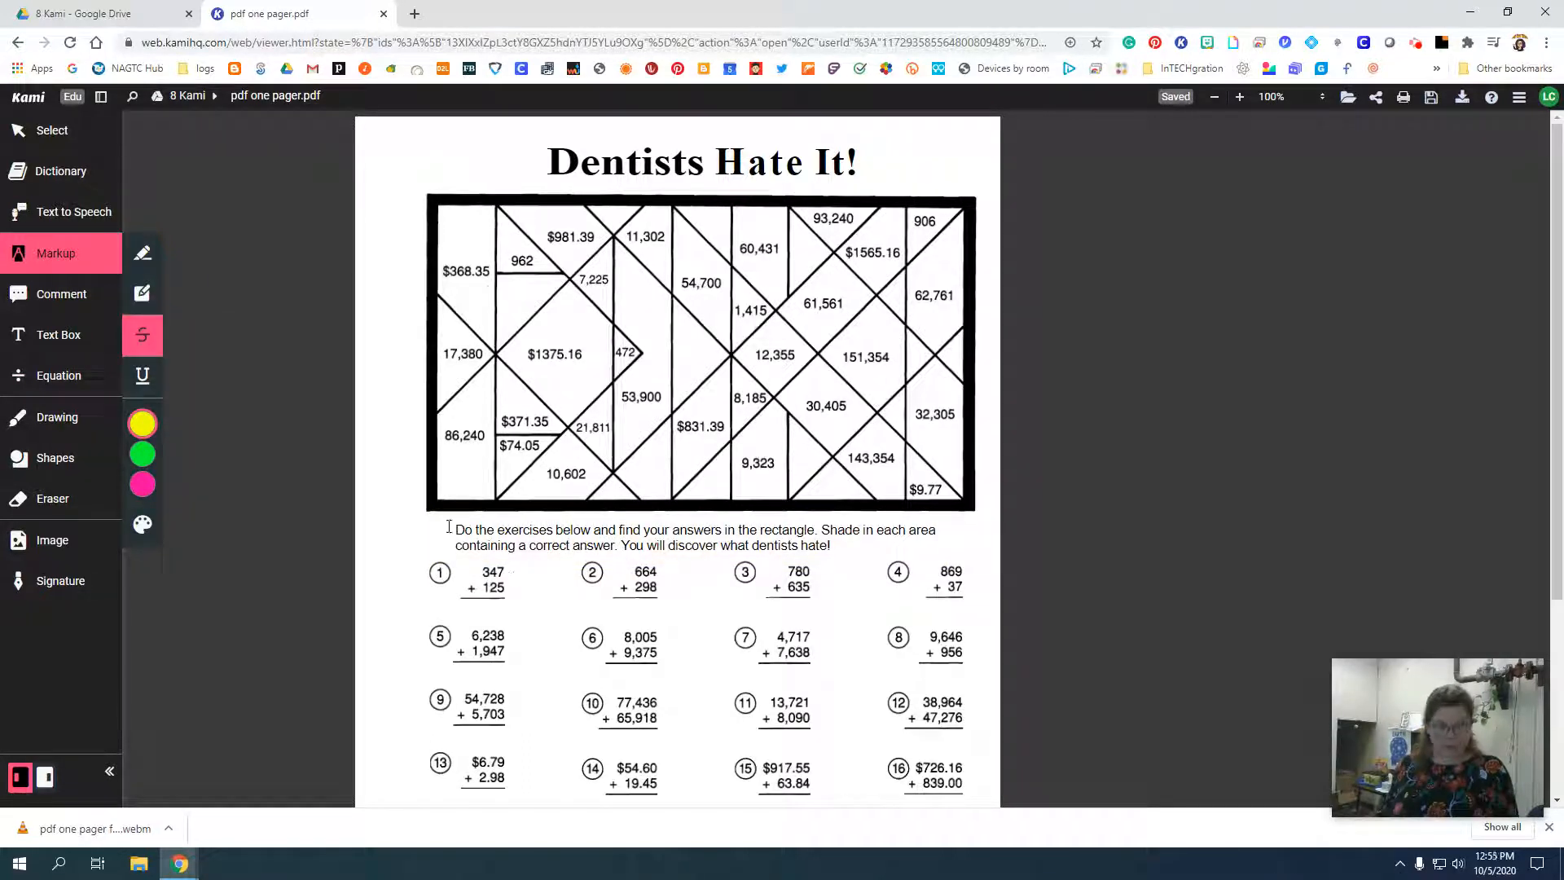
drag(449, 528, 617, 530)
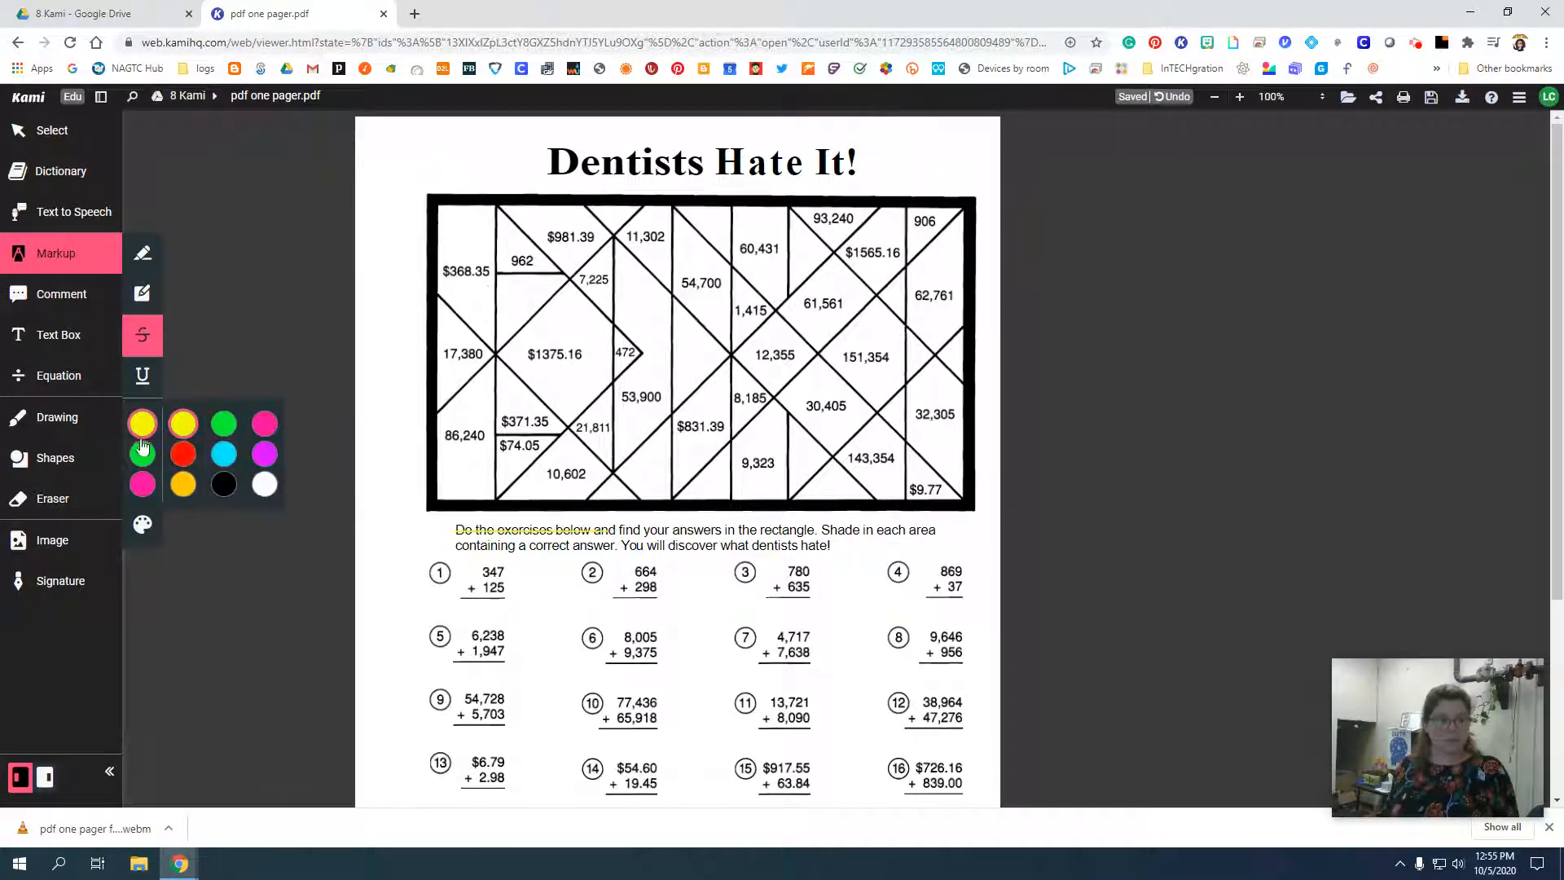
click(1177, 99)
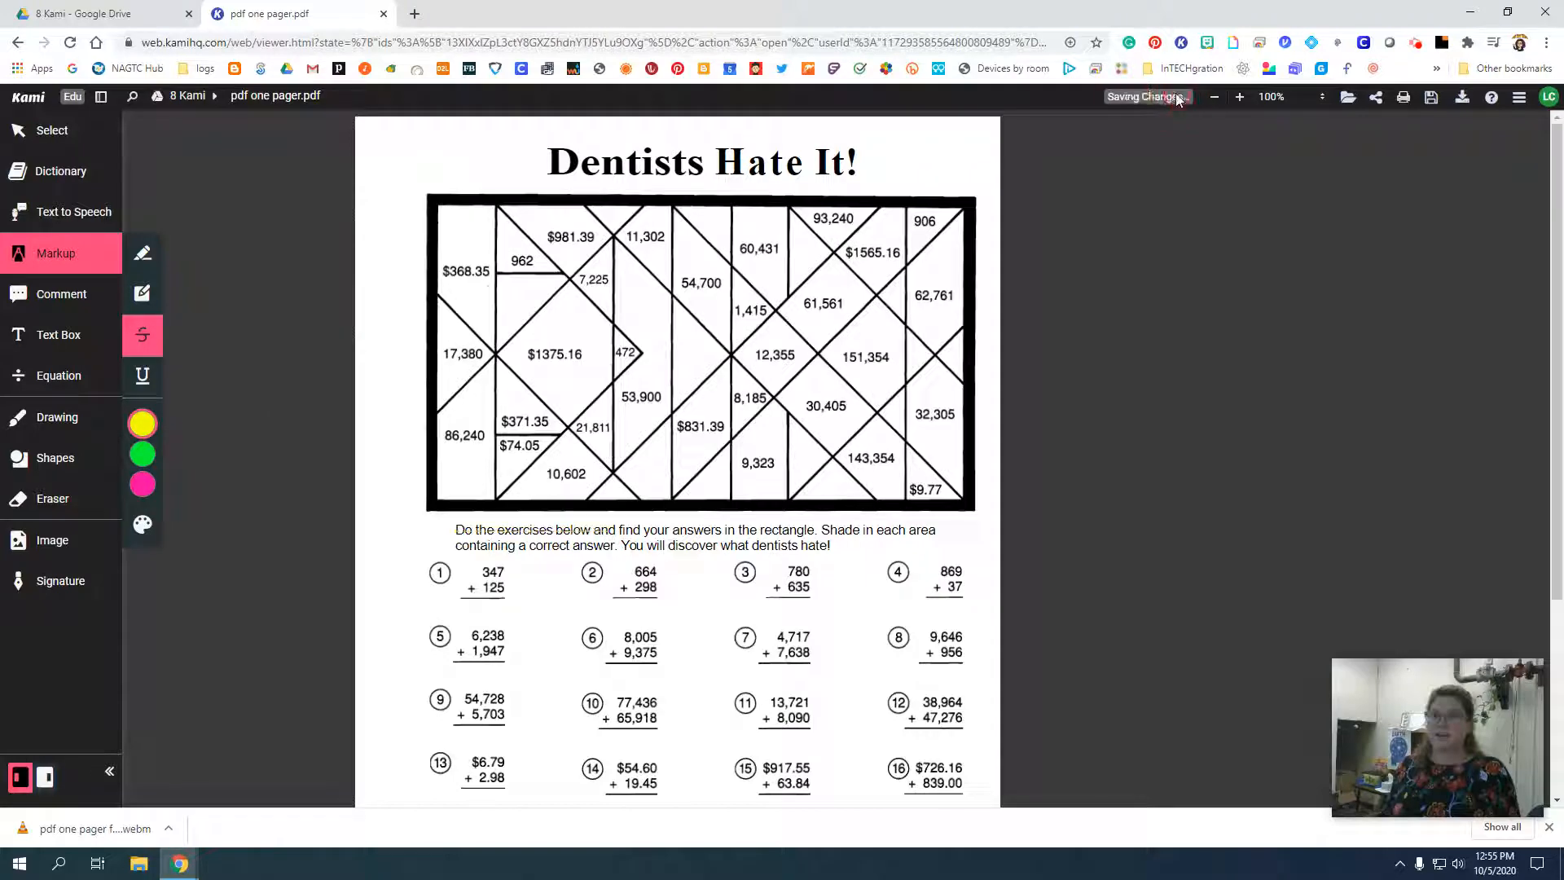
Underline "Shade in each area containing a correct answer." in yellow, and try to underline the same sentence in pink.
click(153, 376)
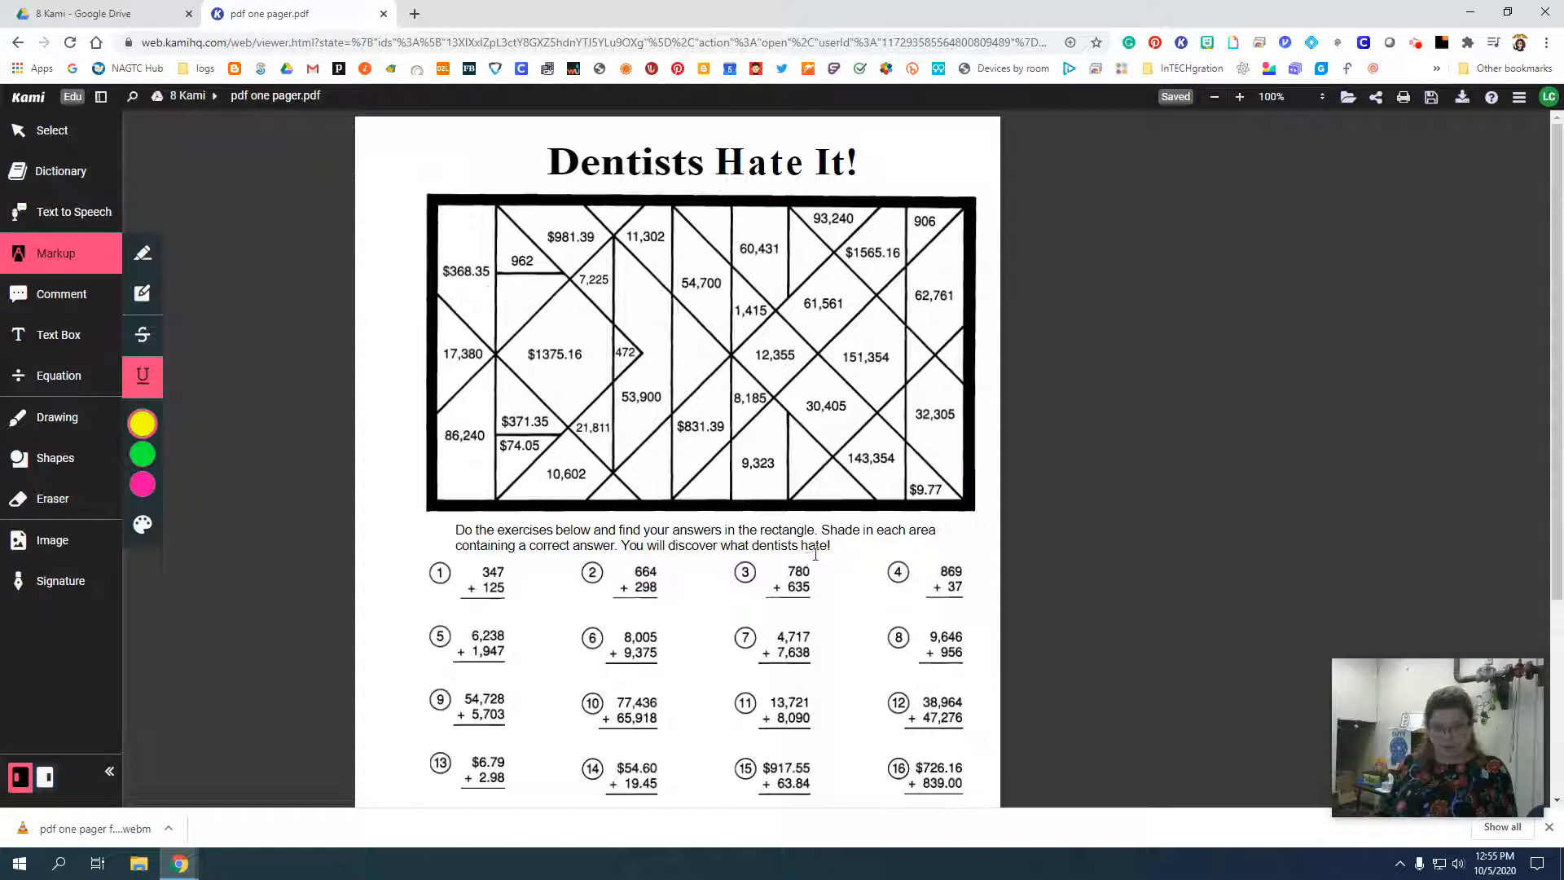
drag(821, 528, 644, 548)
click(142, 484)
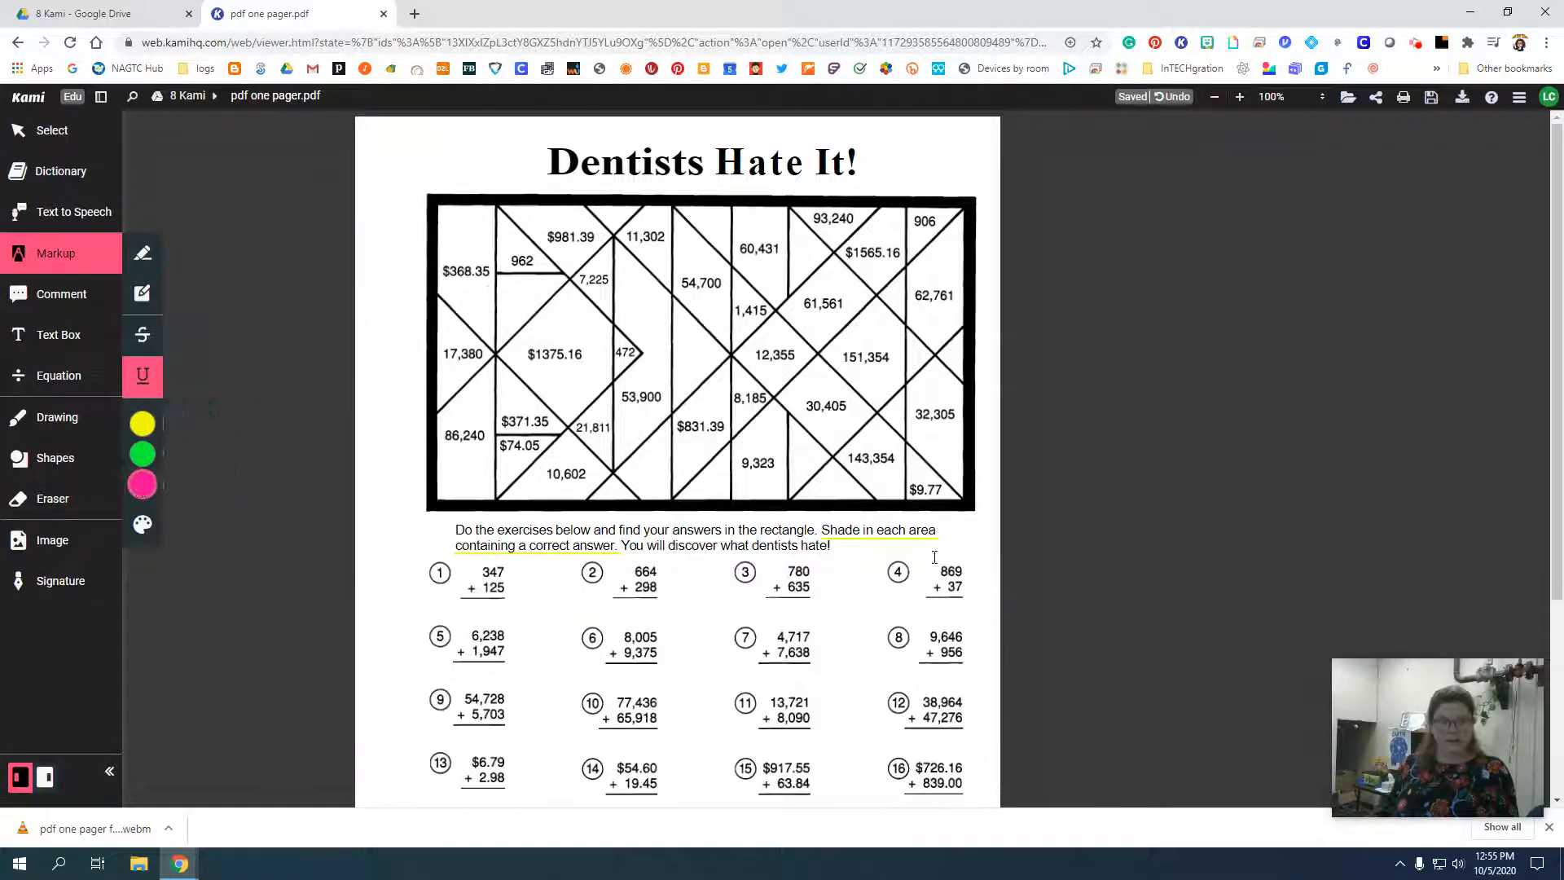
drag(820, 531, 616, 545)
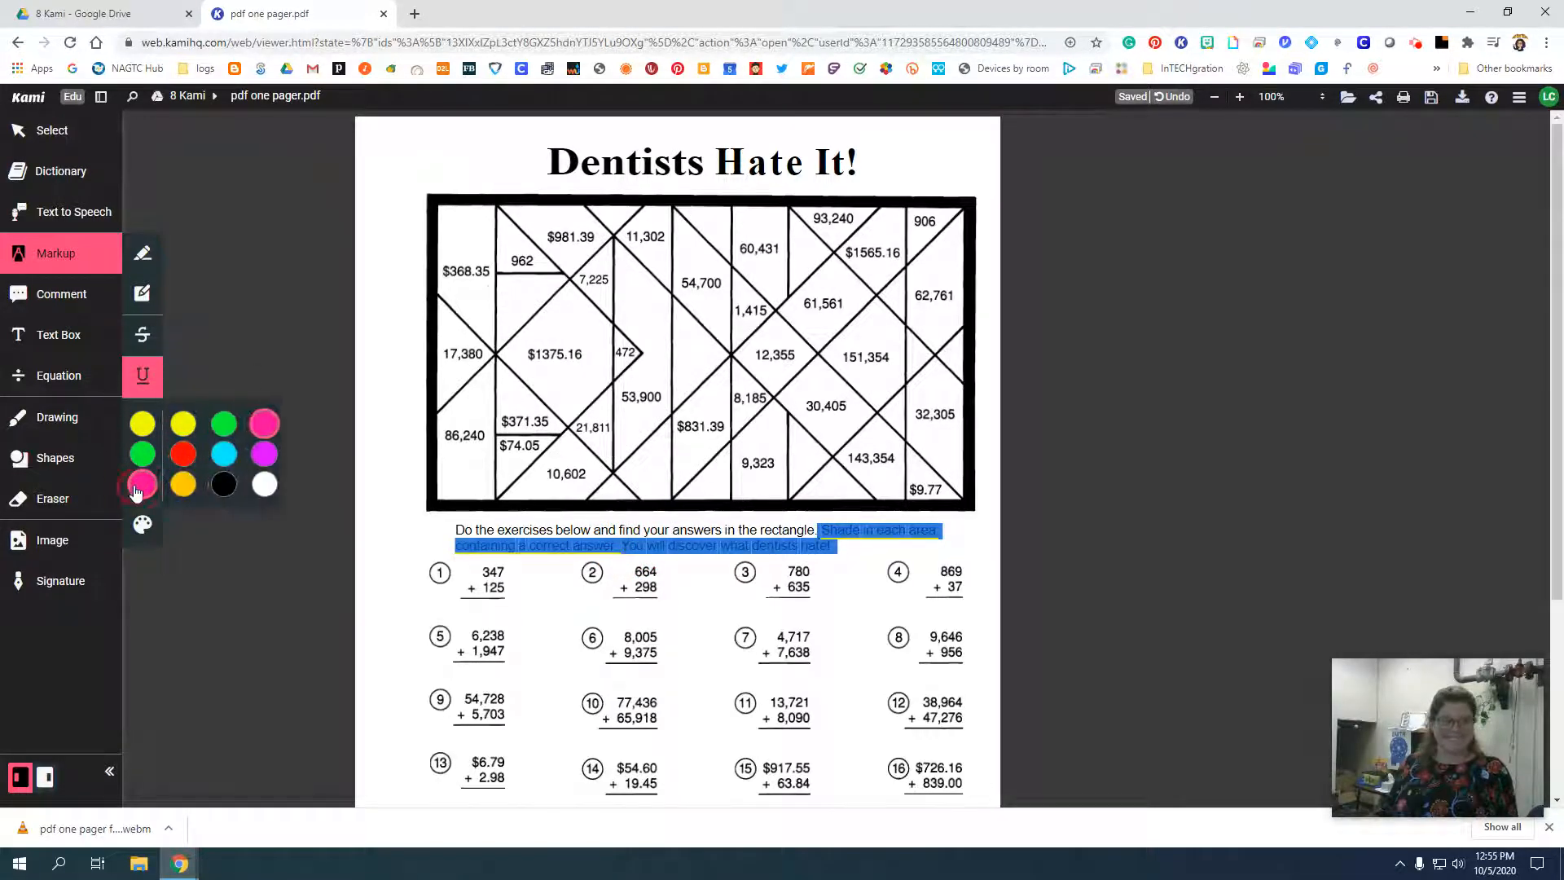
click(228, 682)
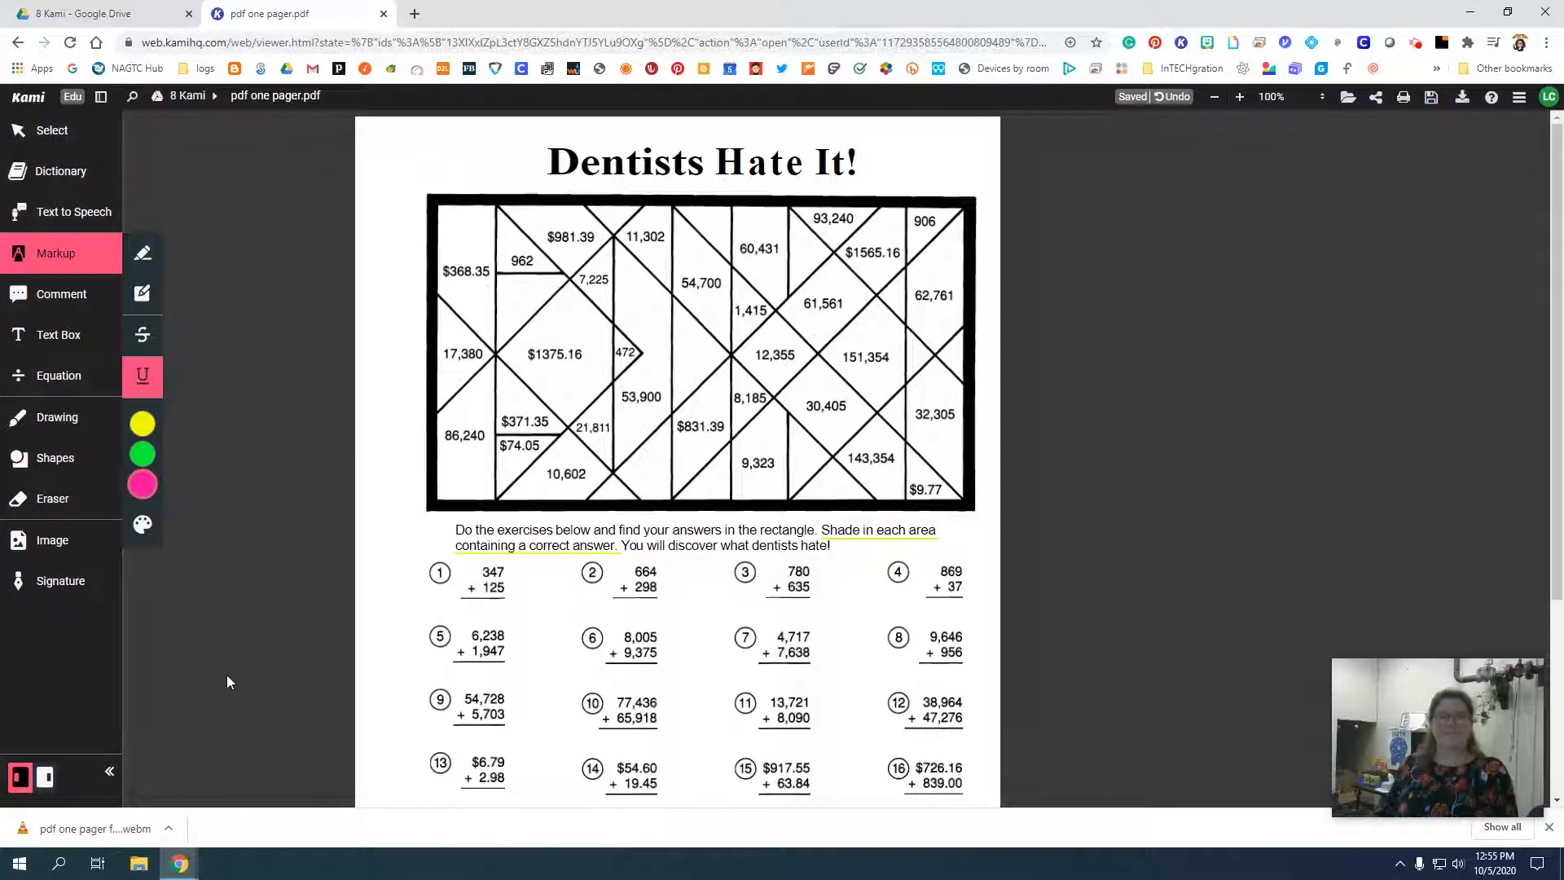
Delete the yellow underline and underline only the word "Shade" in pink.
click(834, 539)
click(811, 489)
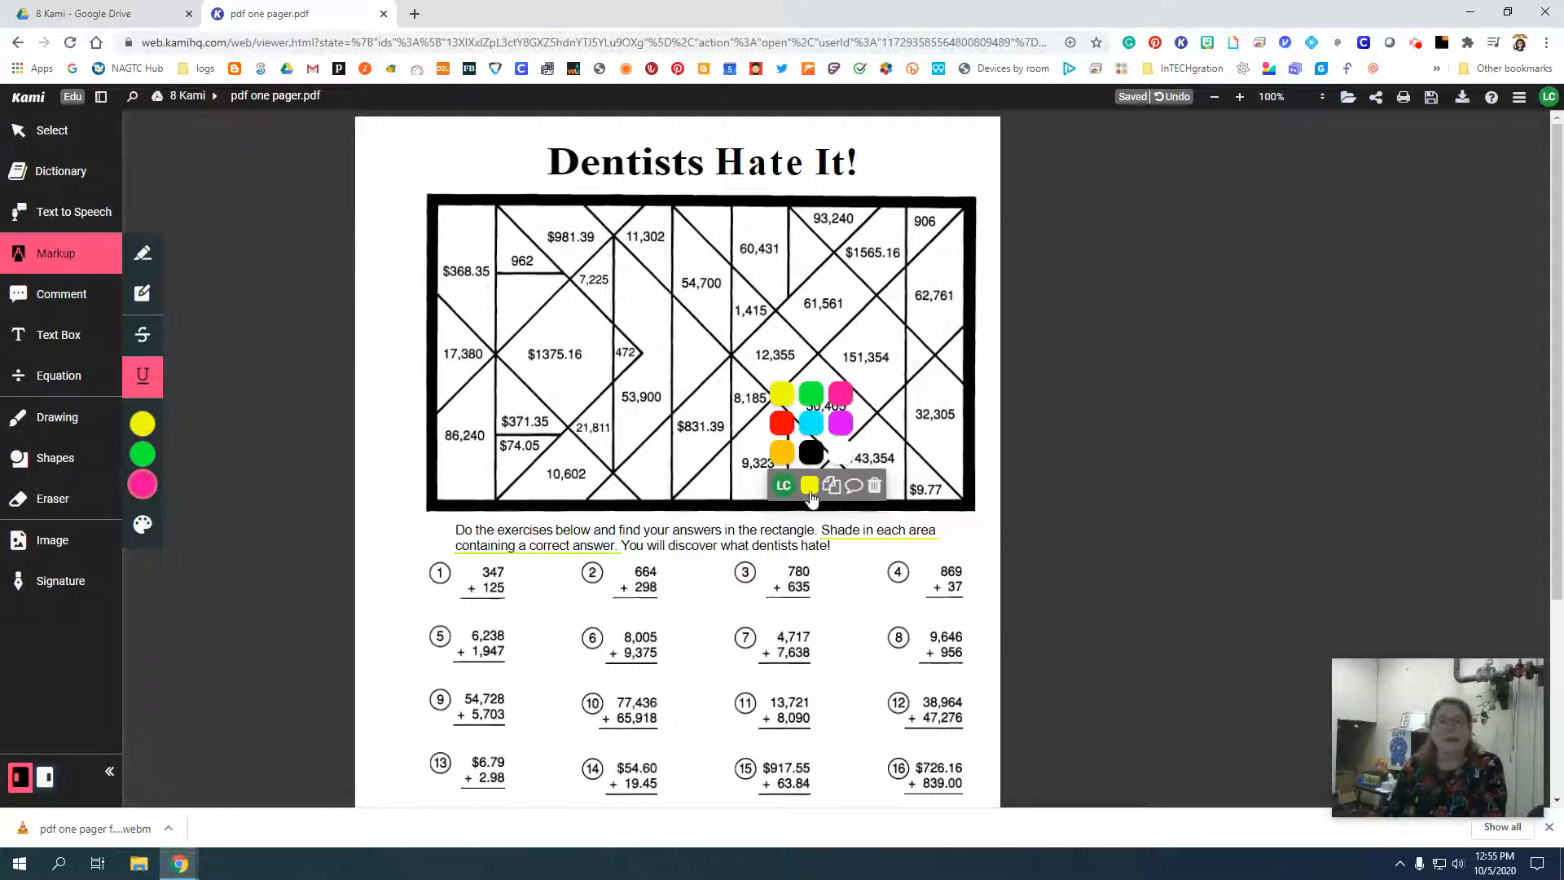
click(873, 487)
double_click(848, 528)
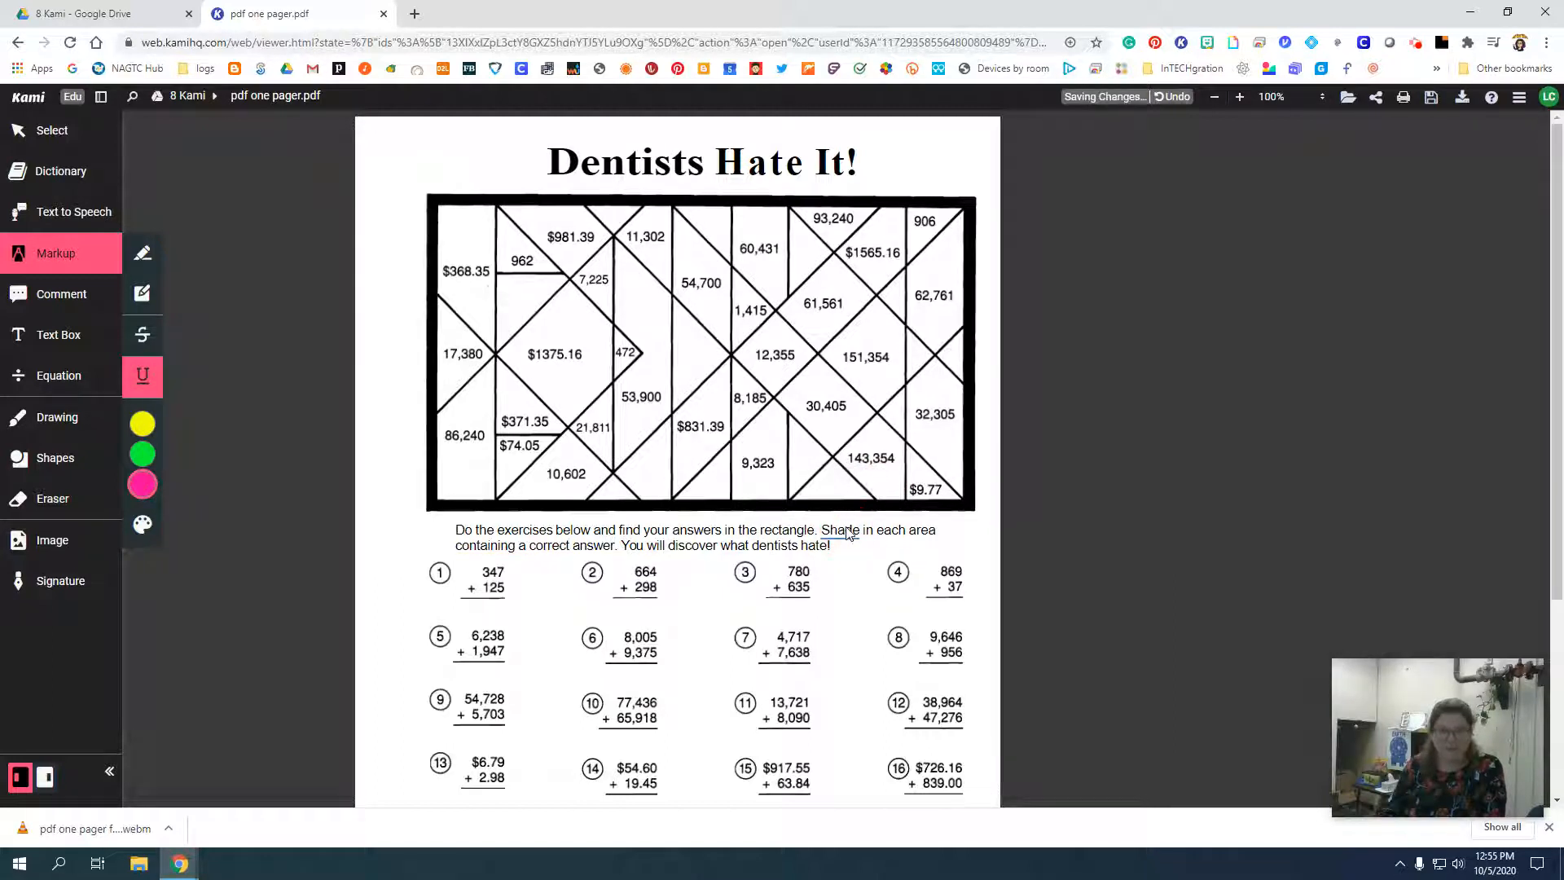
click(850, 531)
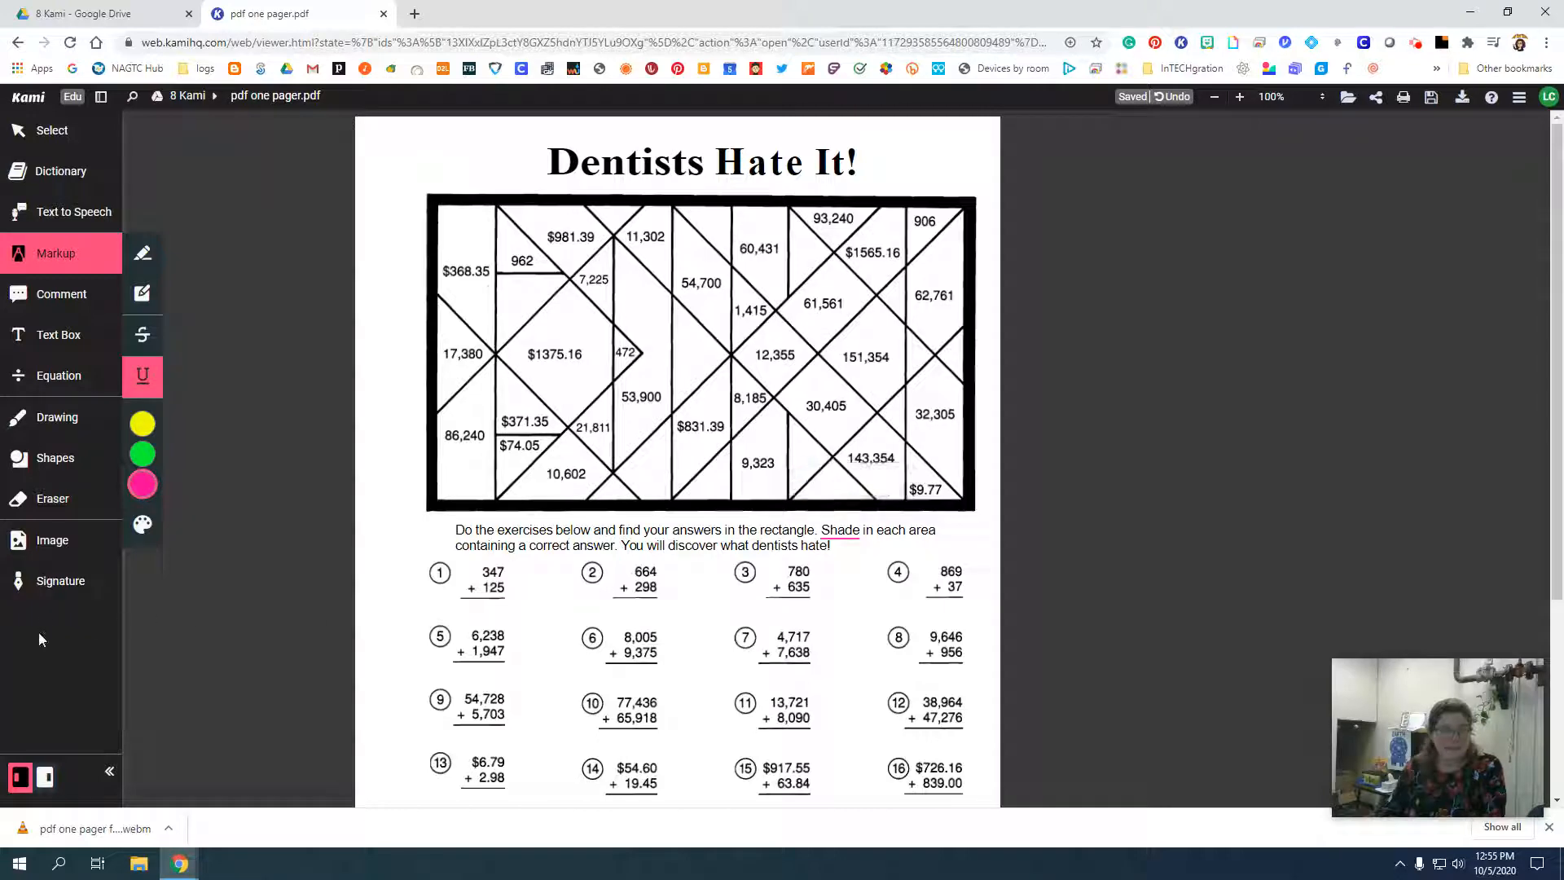
Add a yellow text comment on the word "Shade" reading "To shade, use the drawing tools!".
click(61, 294)
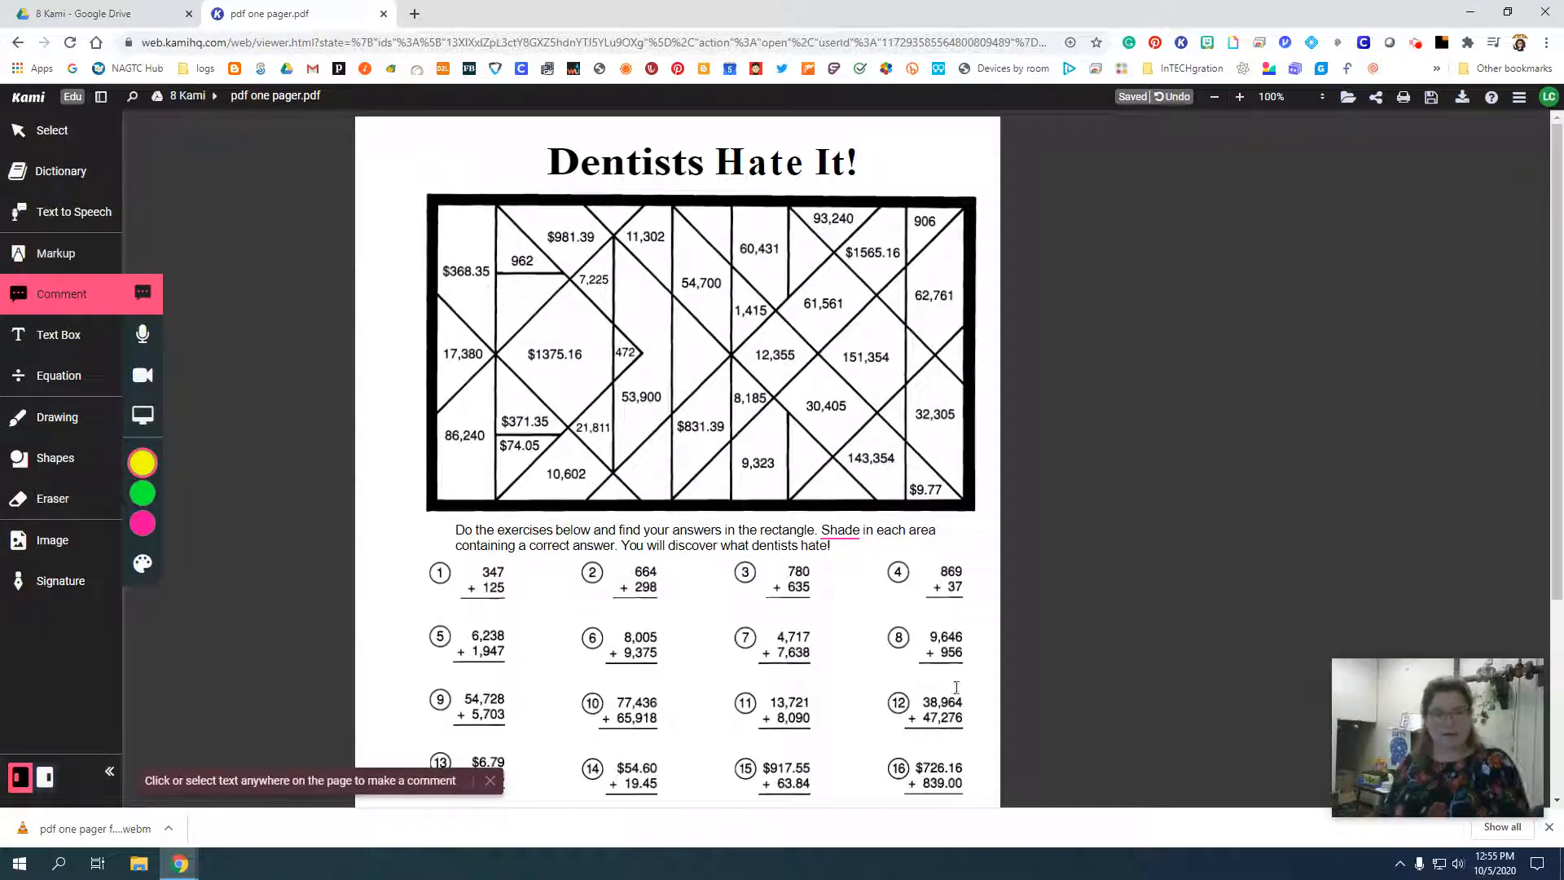
click(836, 533)
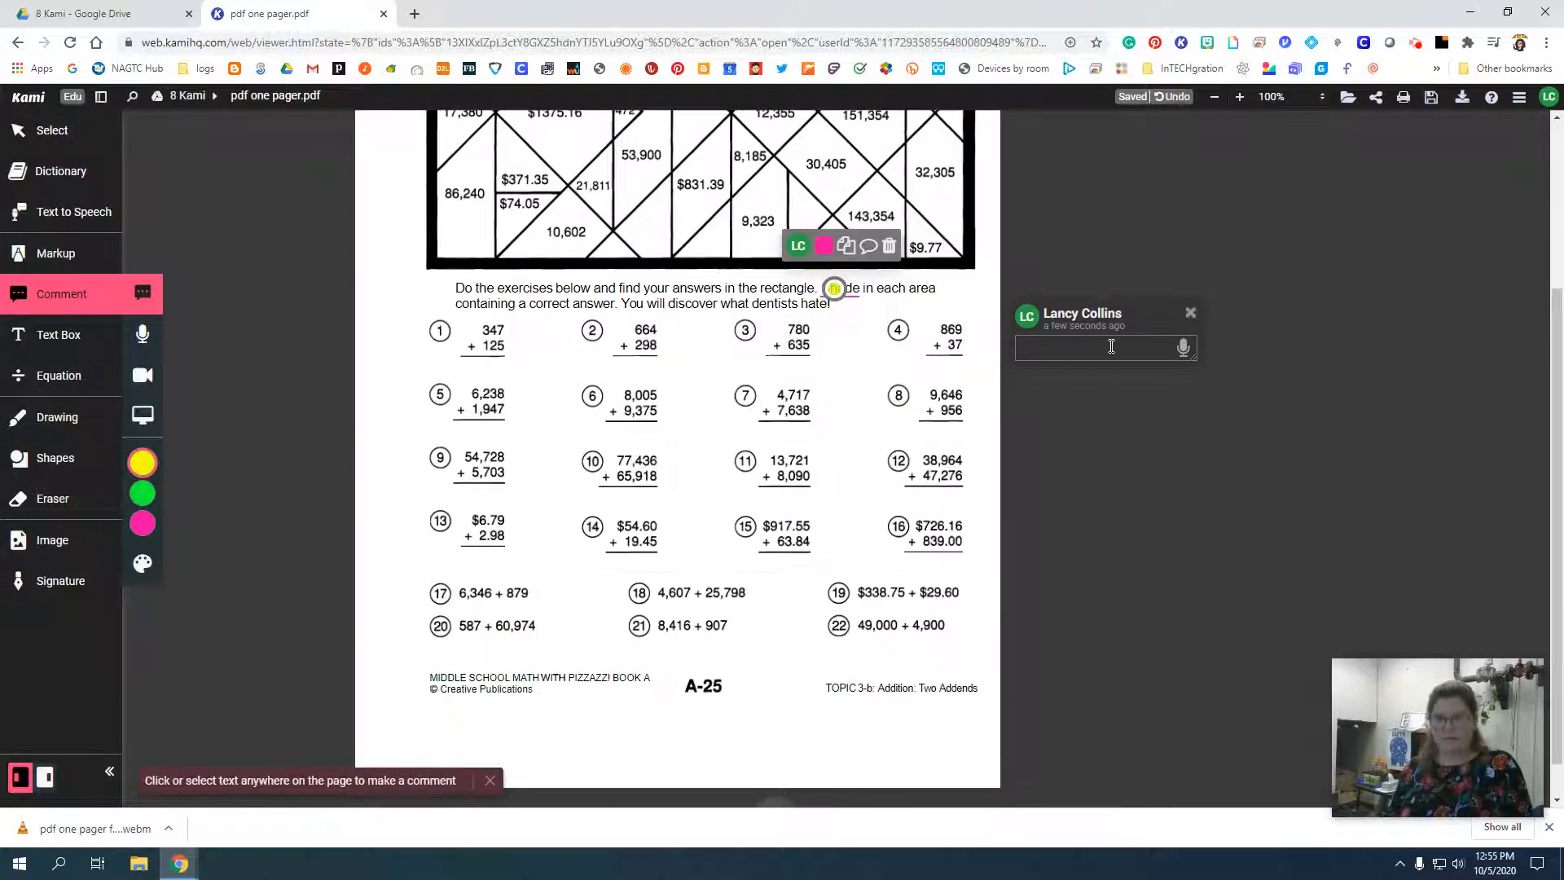
text(To sha)
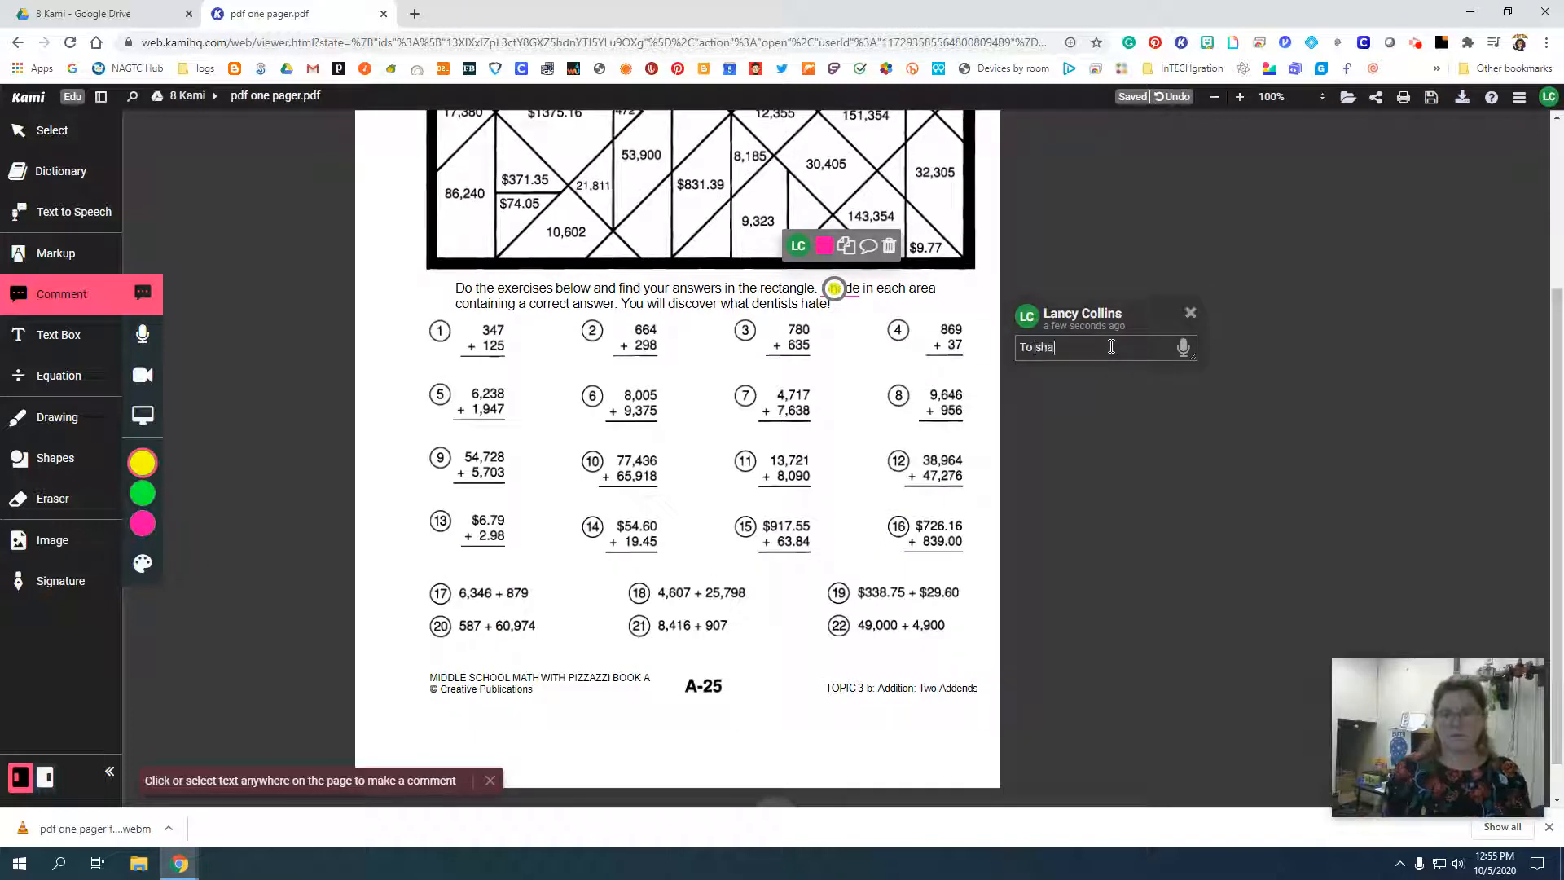
text(de, use)
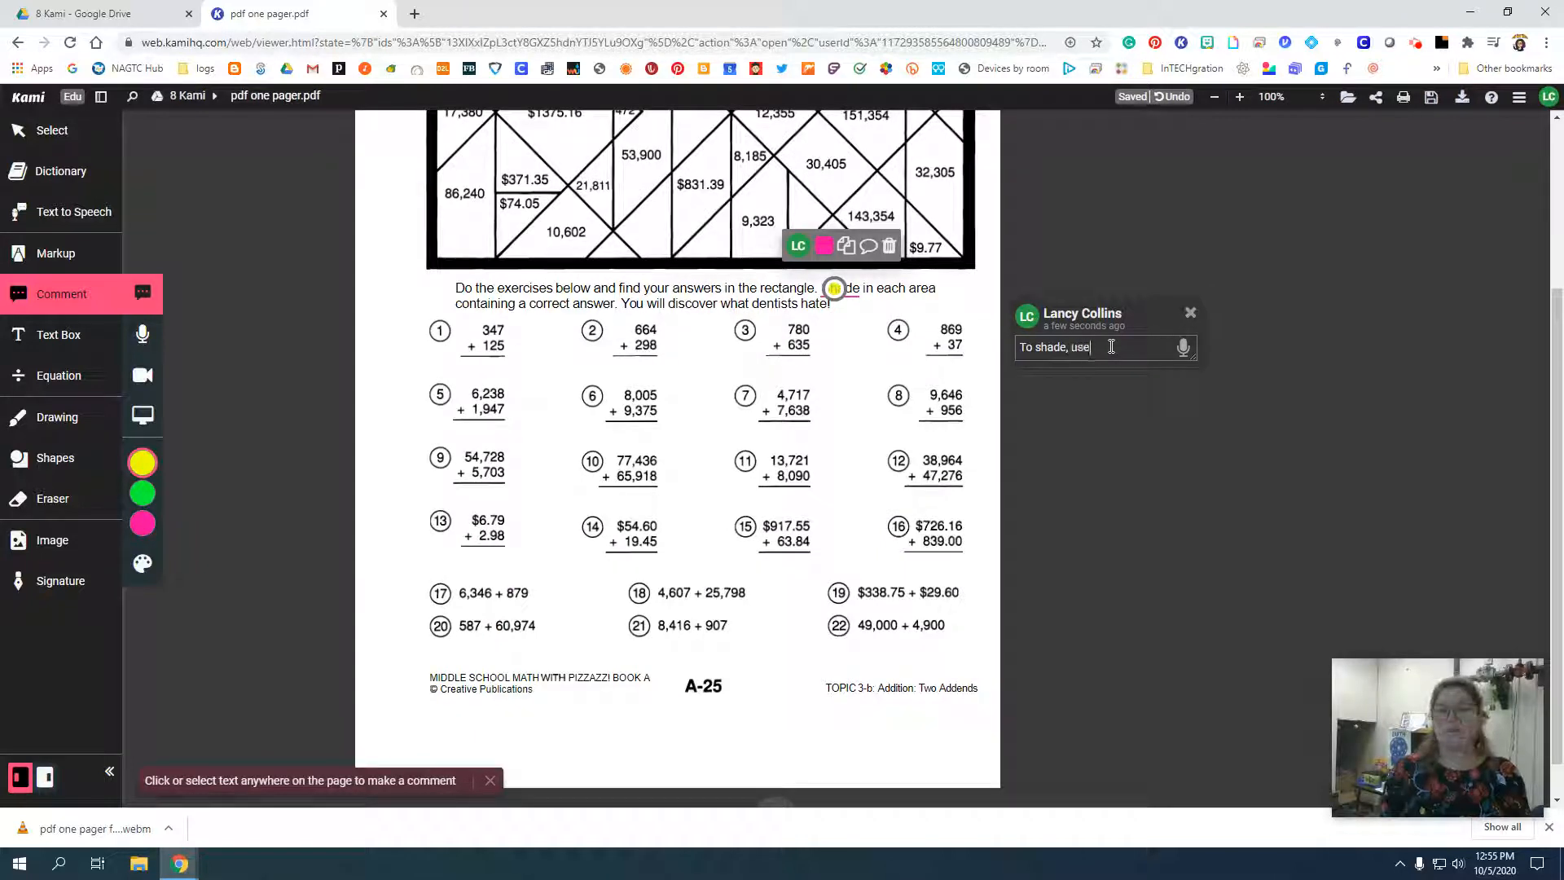
text( the drawing to)
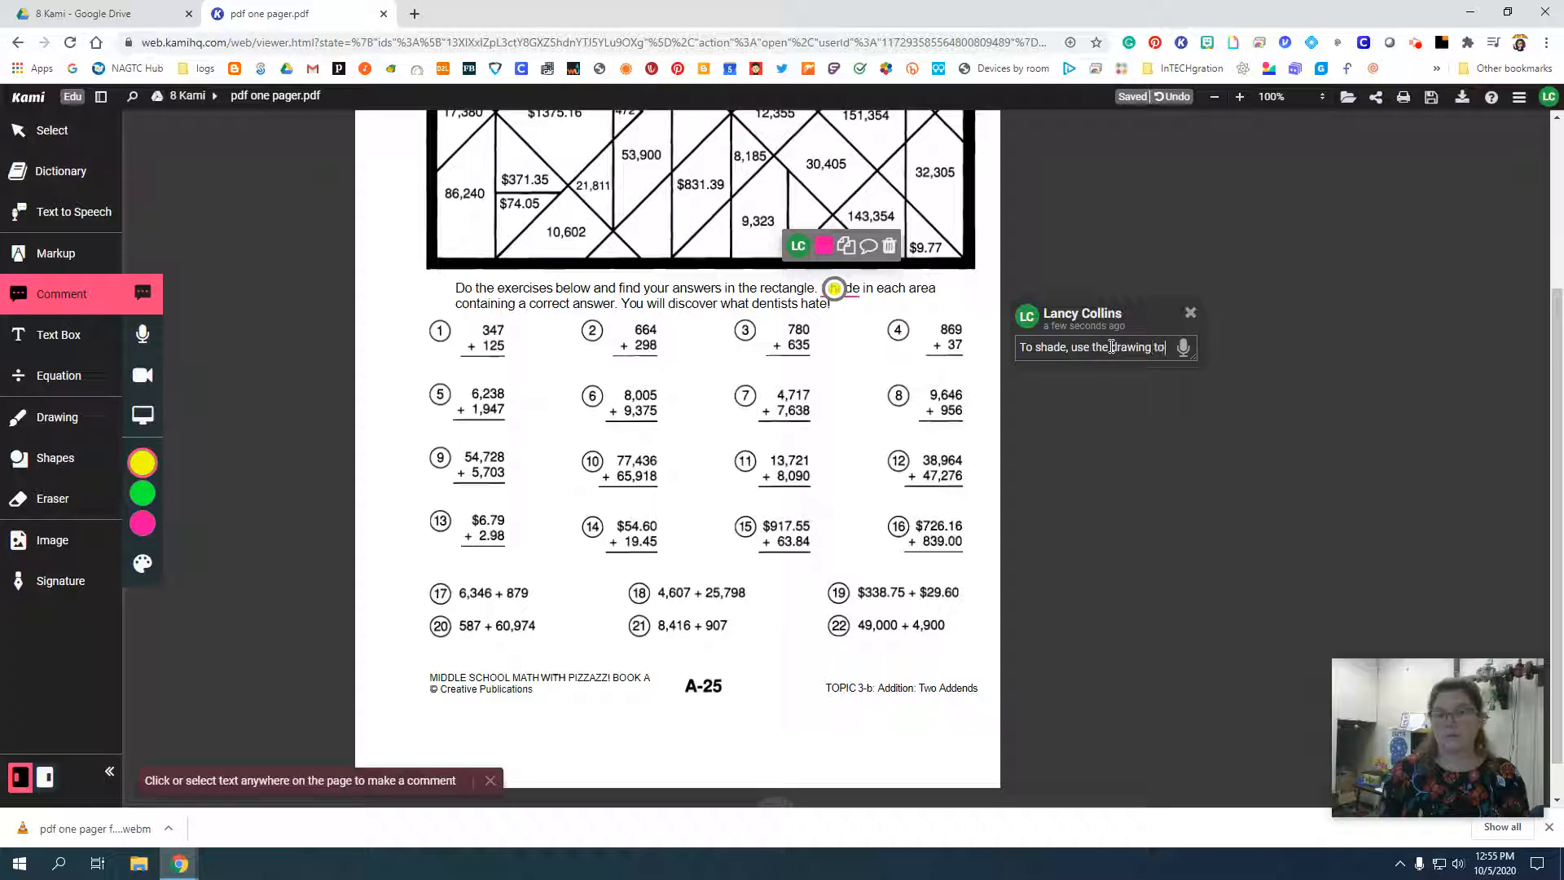
text(ols!)
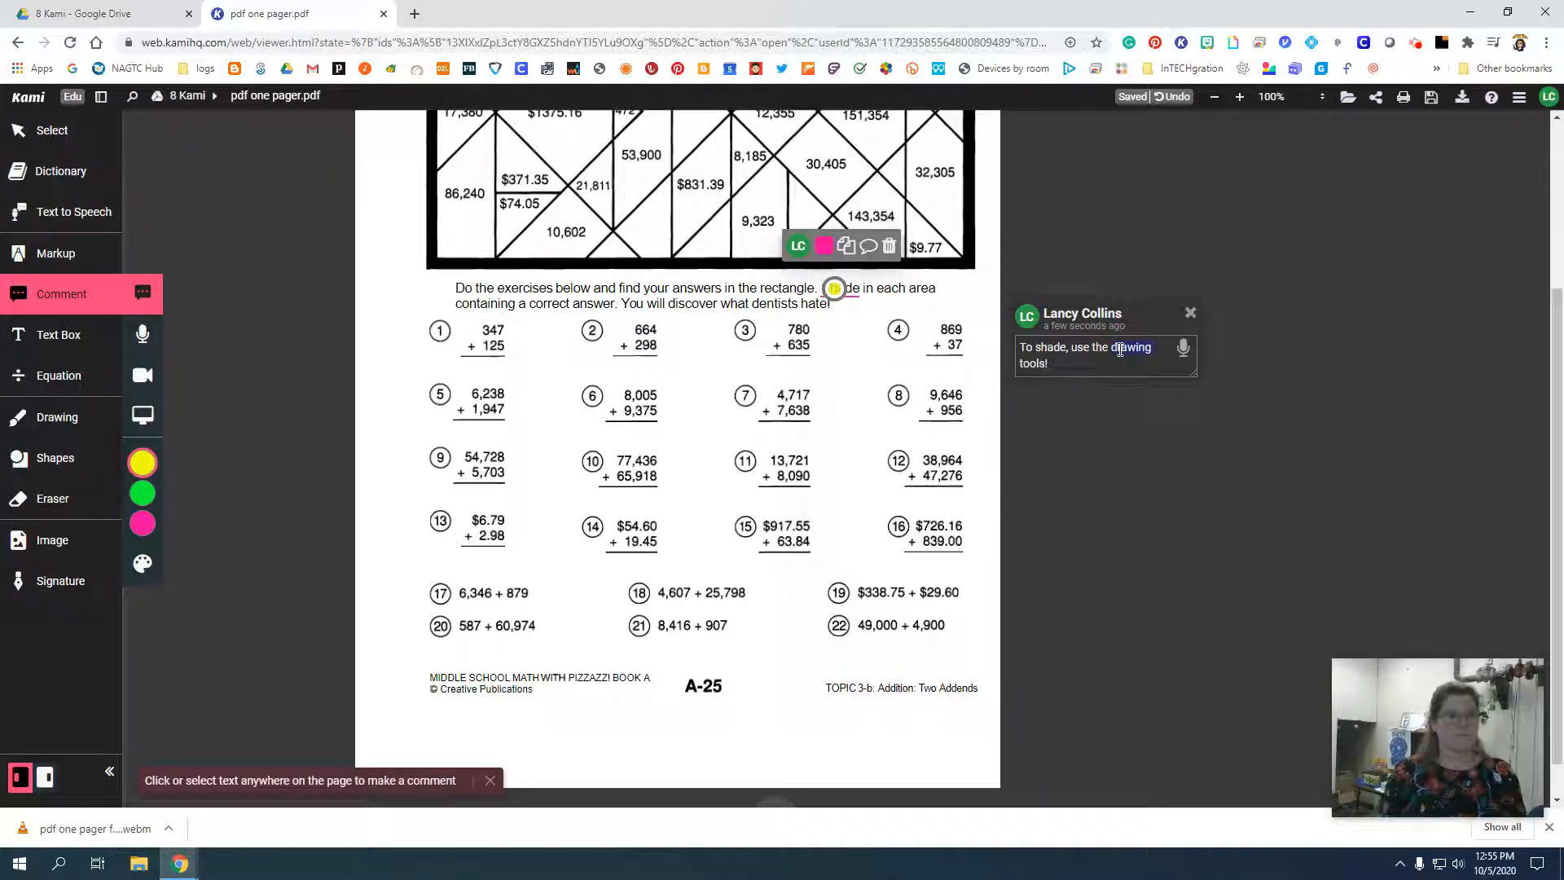
click(1150, 425)
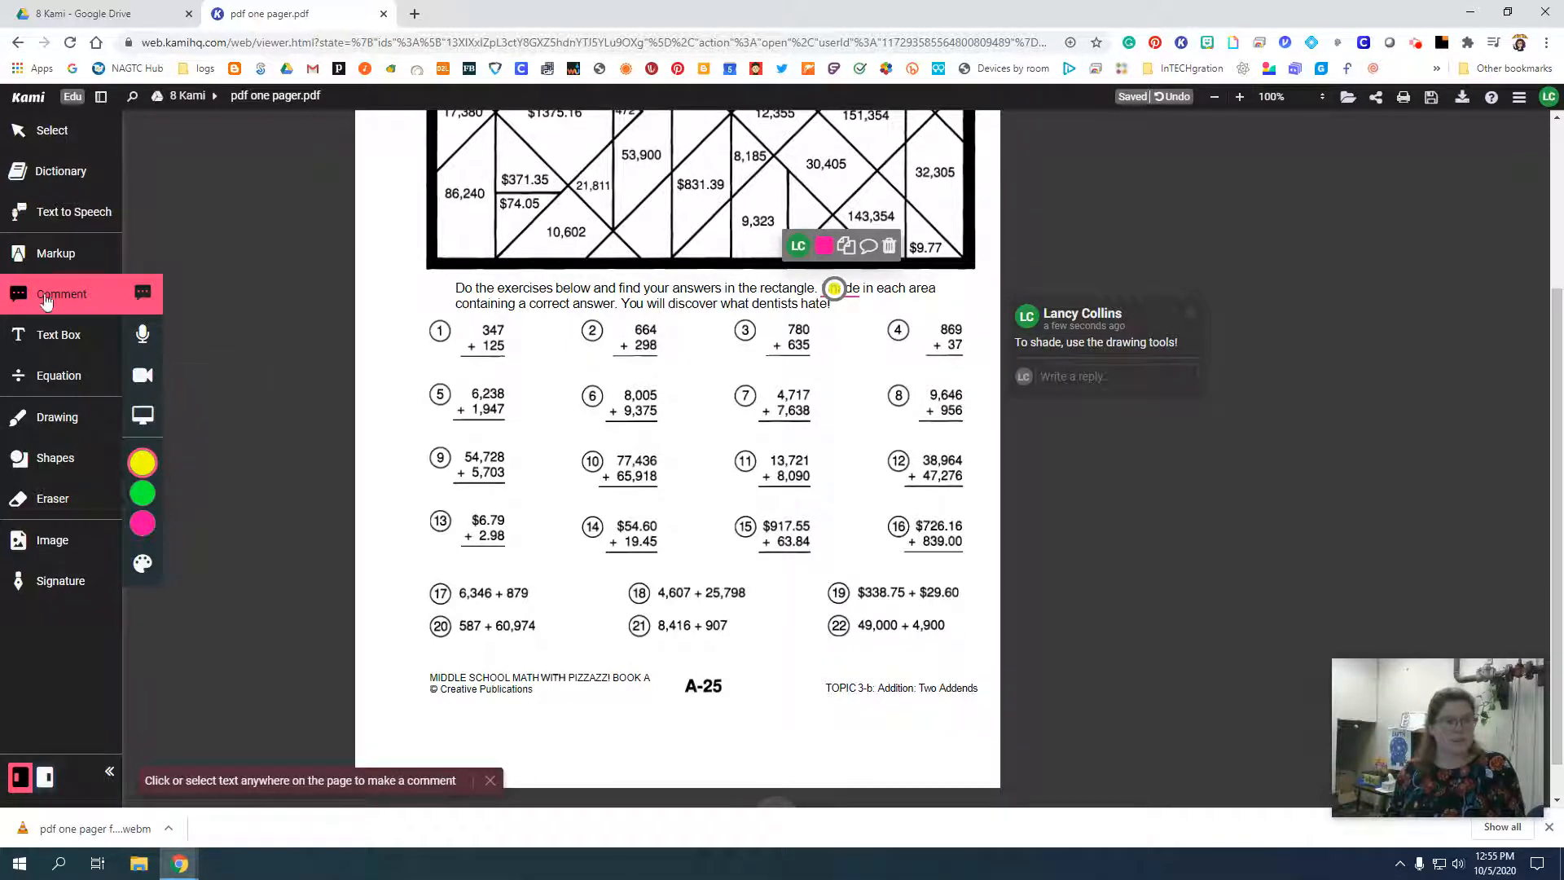
Look over the Text Box options and the Equation tool's symbol list.
click(57, 347)
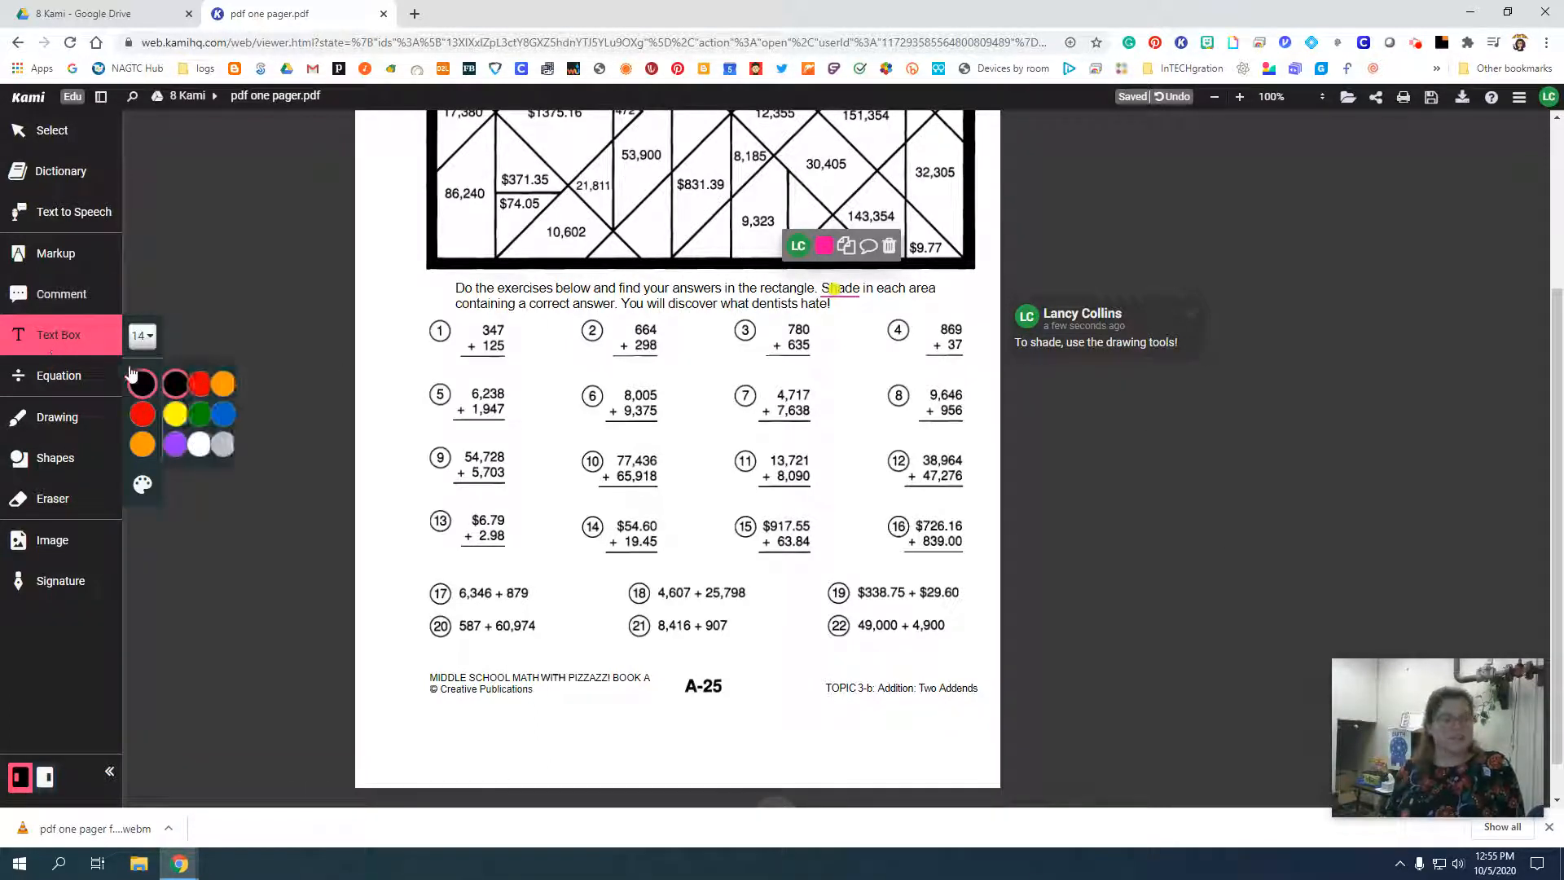
click(54, 375)
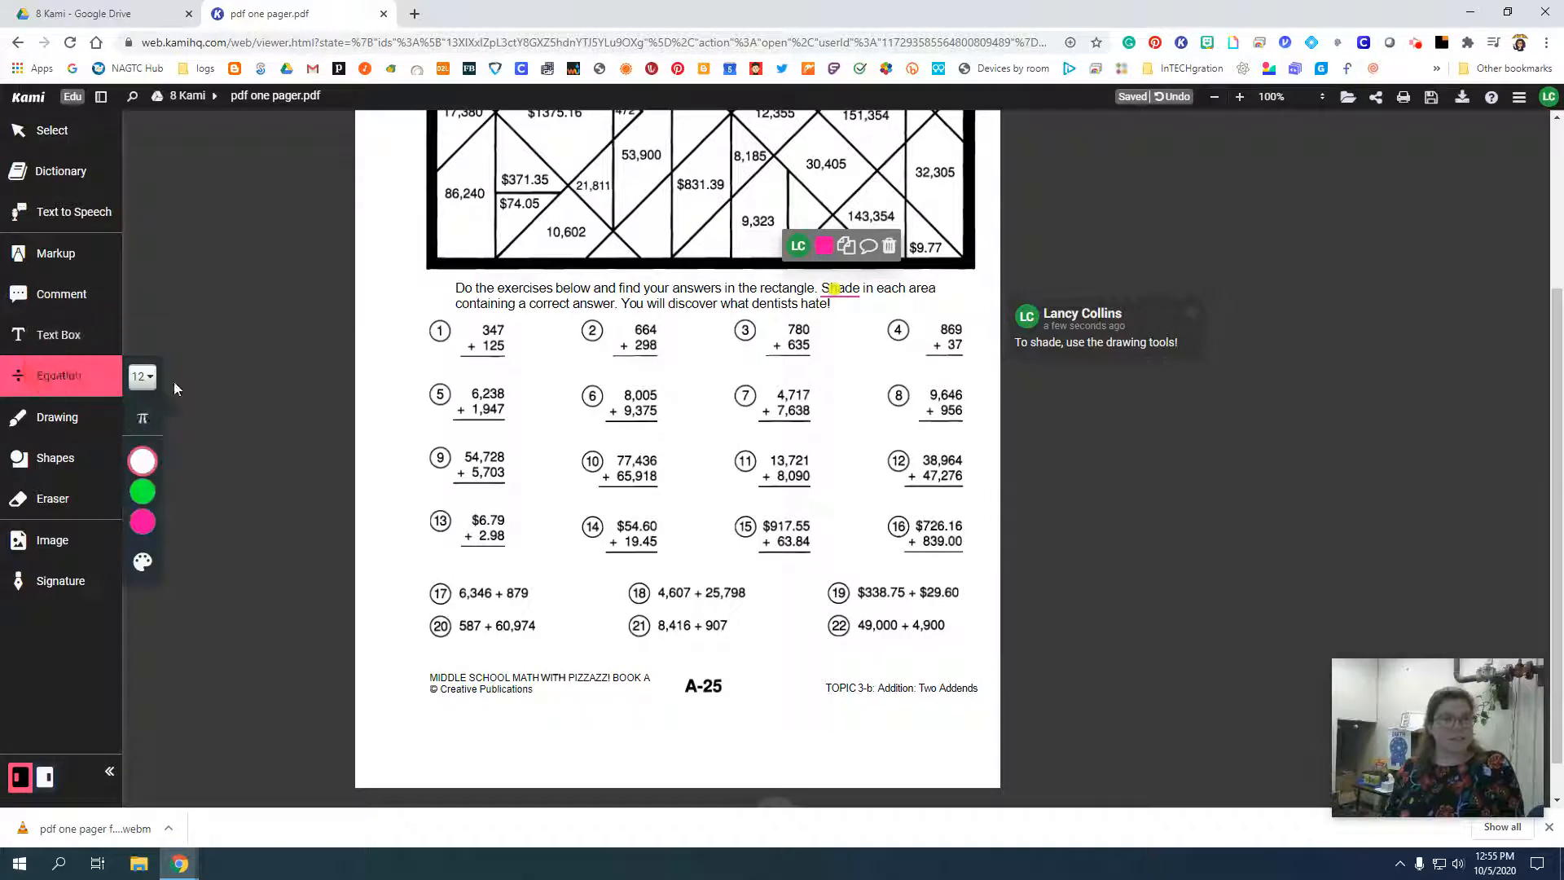
click(142, 419)
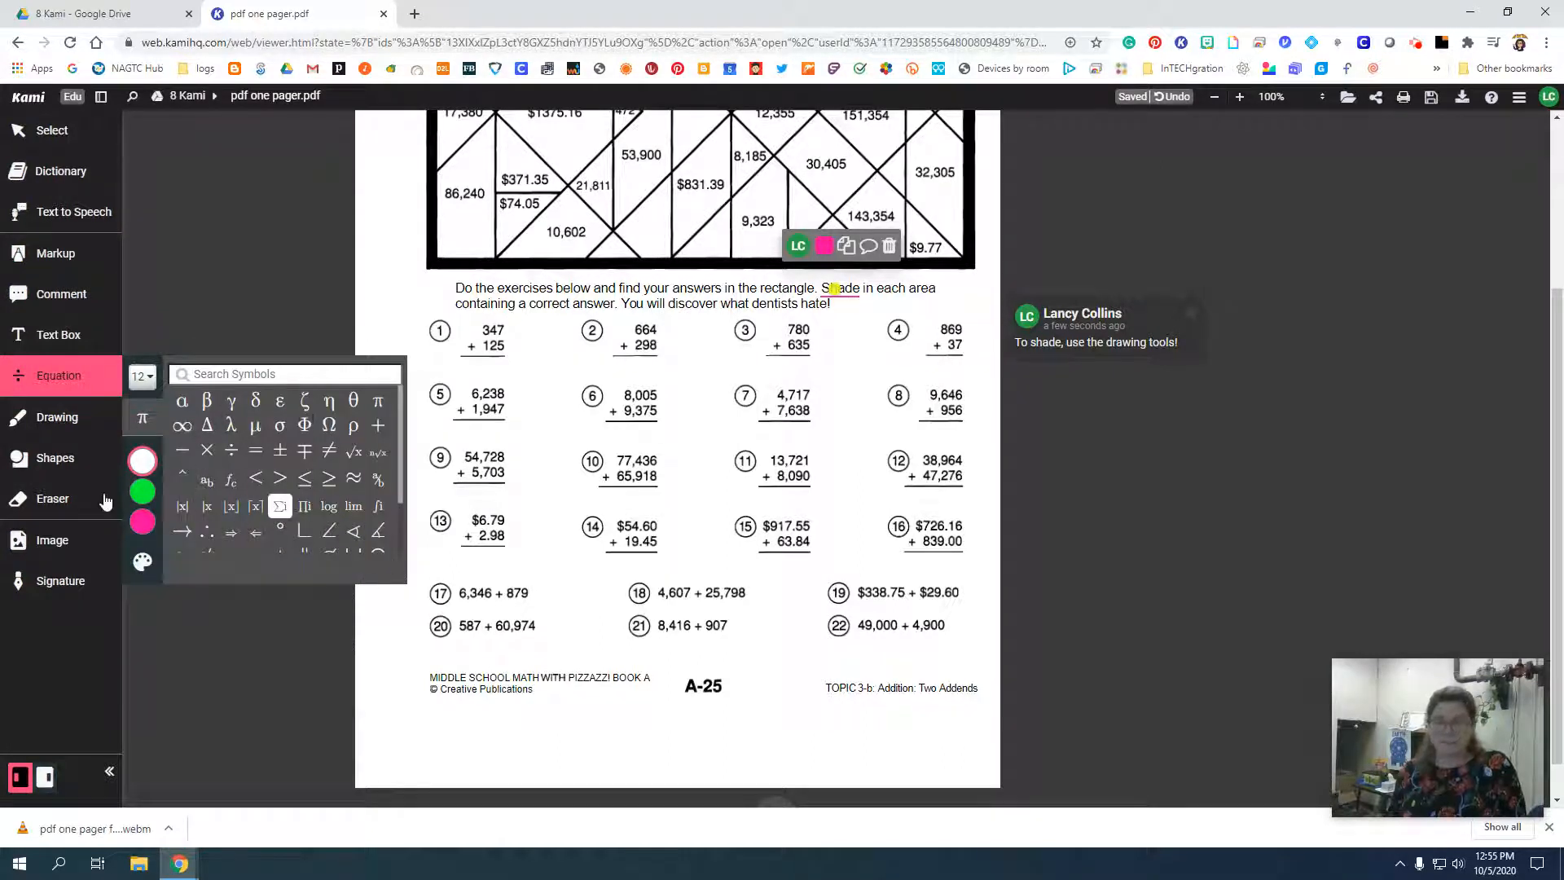
Scribble light blue freehand strokes in the 10,602 area of the puzzle.
click(55, 417)
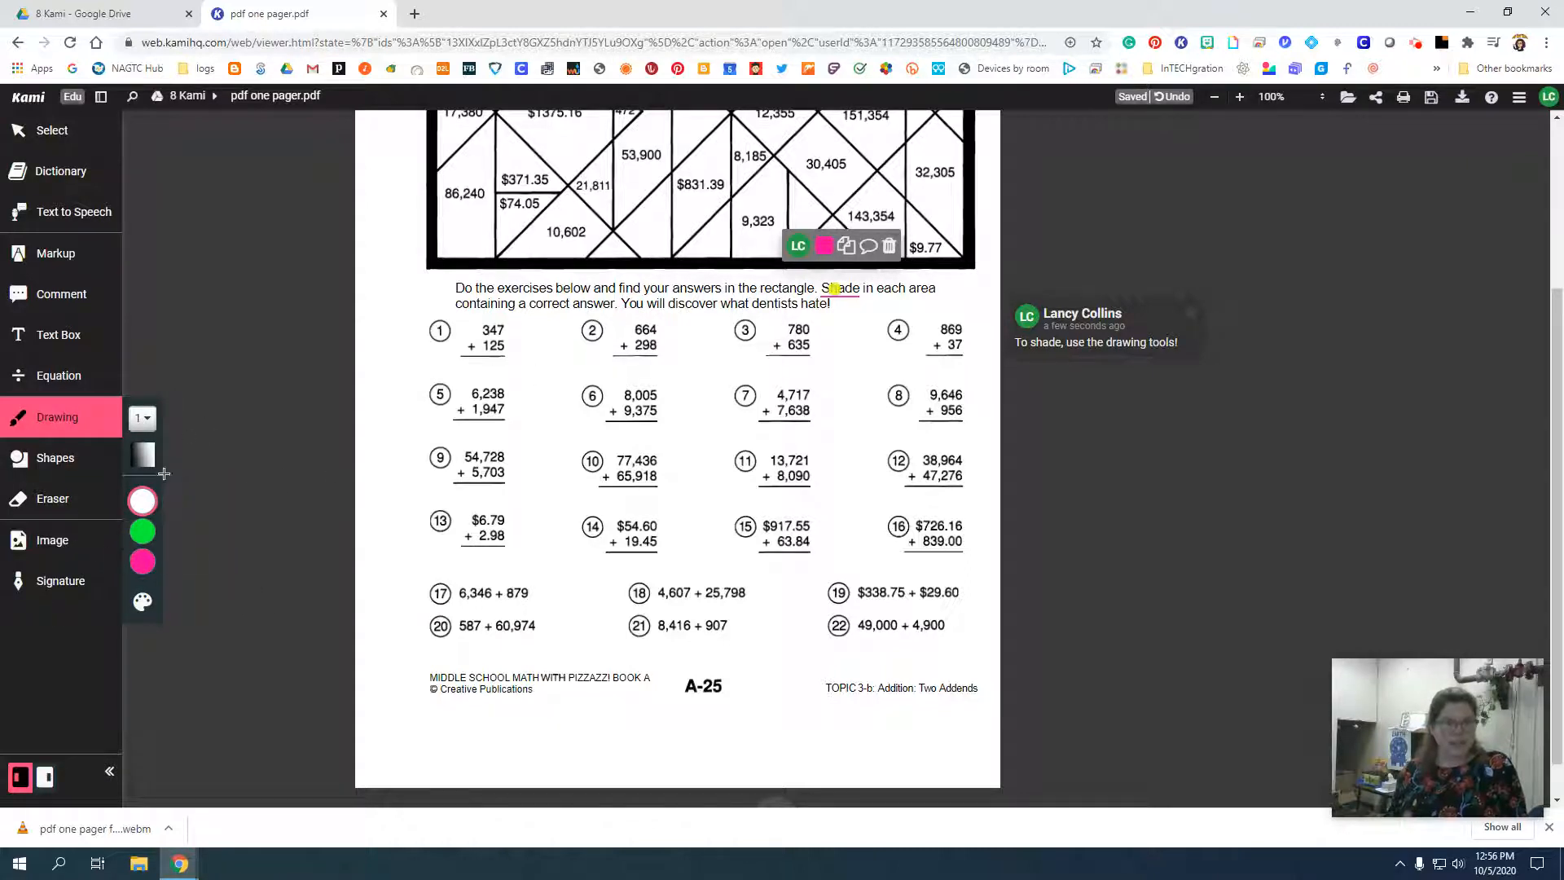
mouse_move(143, 526)
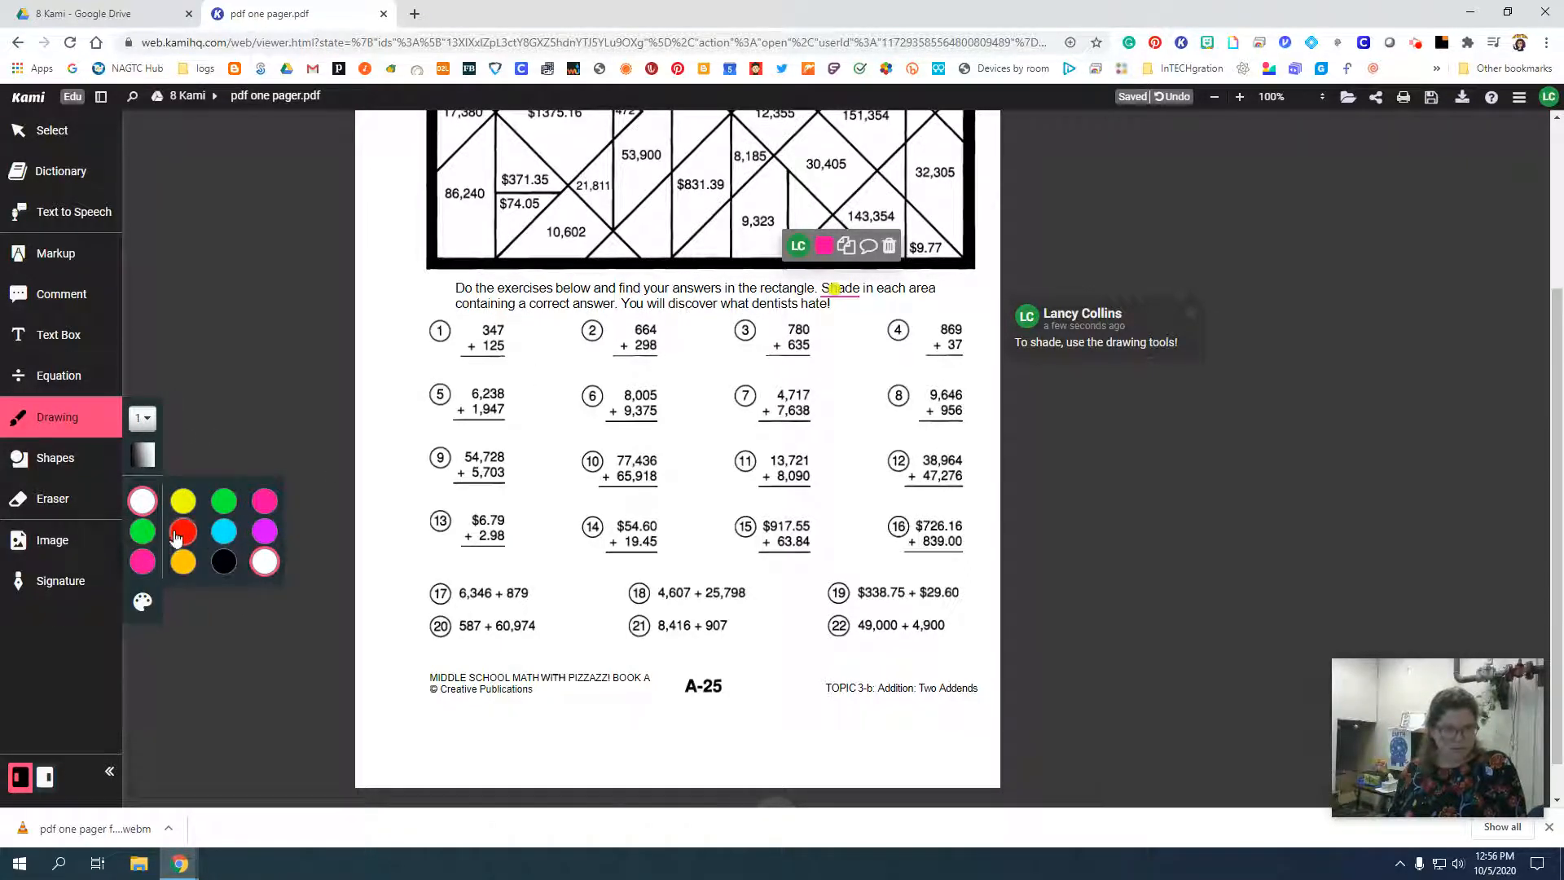
click(224, 531)
scroll(620, 511, up, 3)
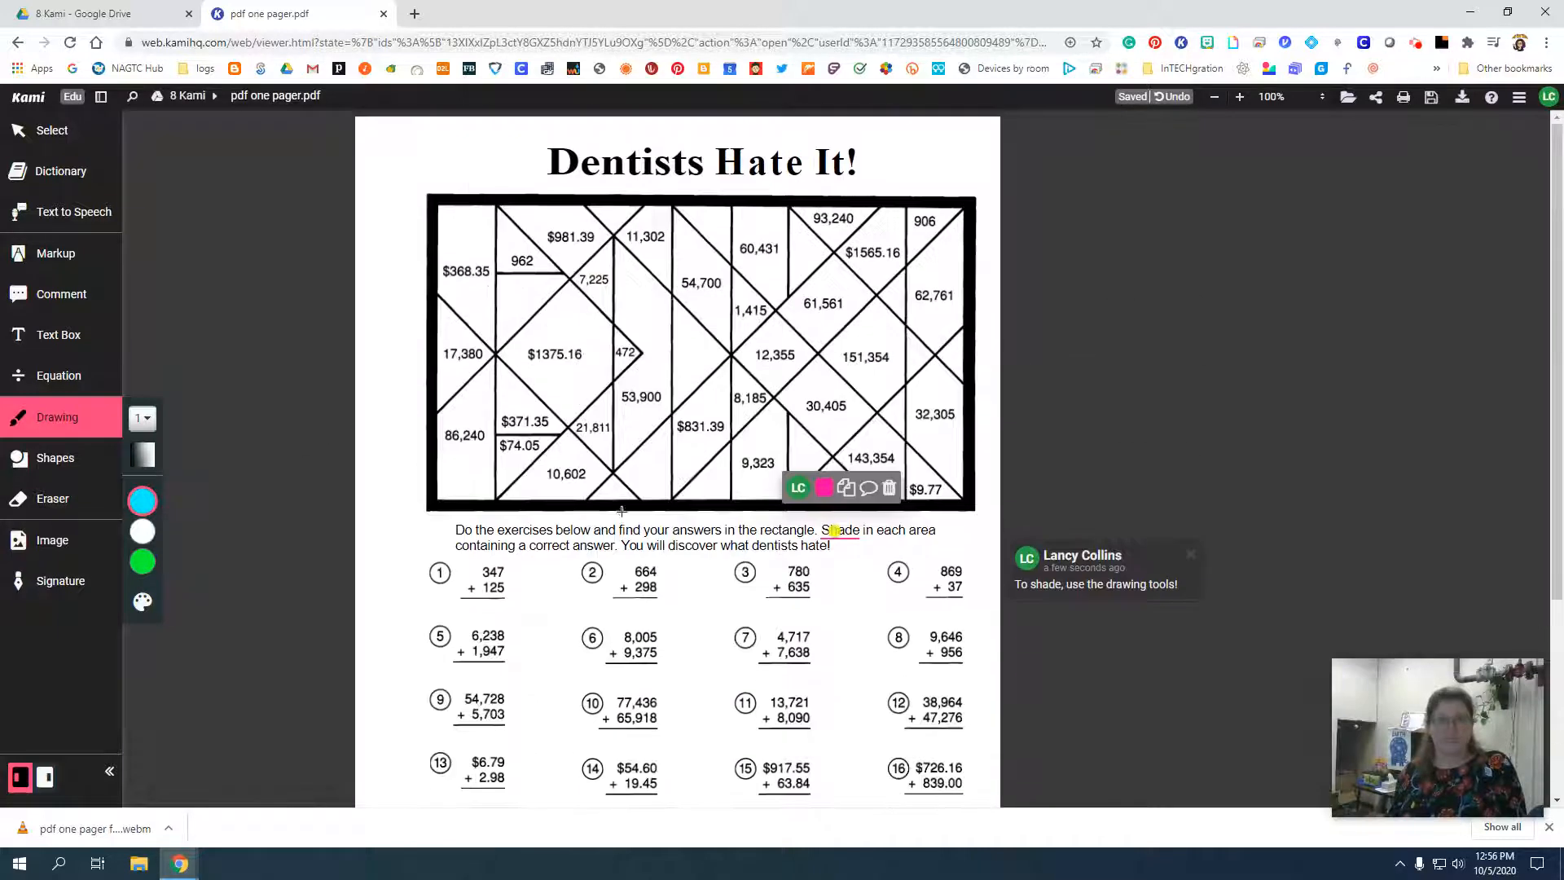
mouse_move(548, 467)
mouse_down()
mouse_move(502, 499)
mouse_move(541, 472)
mouse_move(561, 478)
mouse_up()
Set the drawing thickness to 12, shade the whole 10,602 area light blue, and draw a freehand loop around problem 1.
click(142, 418)
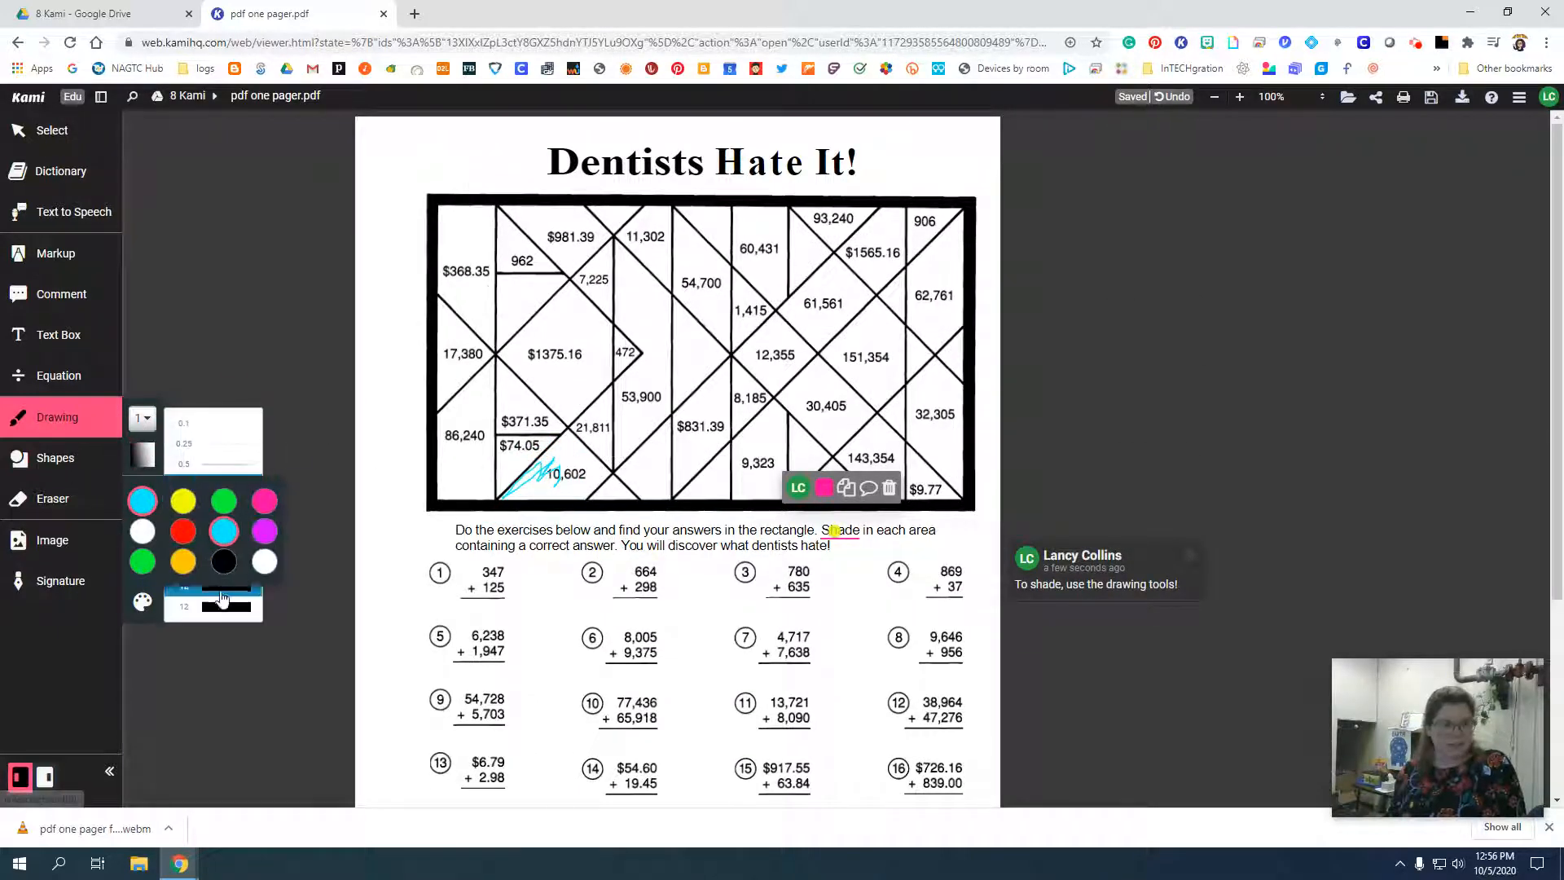
click(220, 613)
mouse_move(502, 499)
mouse_down()
mouse_move(567, 442)
mouse_move(595, 471)
mouse_move(529, 495)
mouse_move(575, 468)
mouse_up()
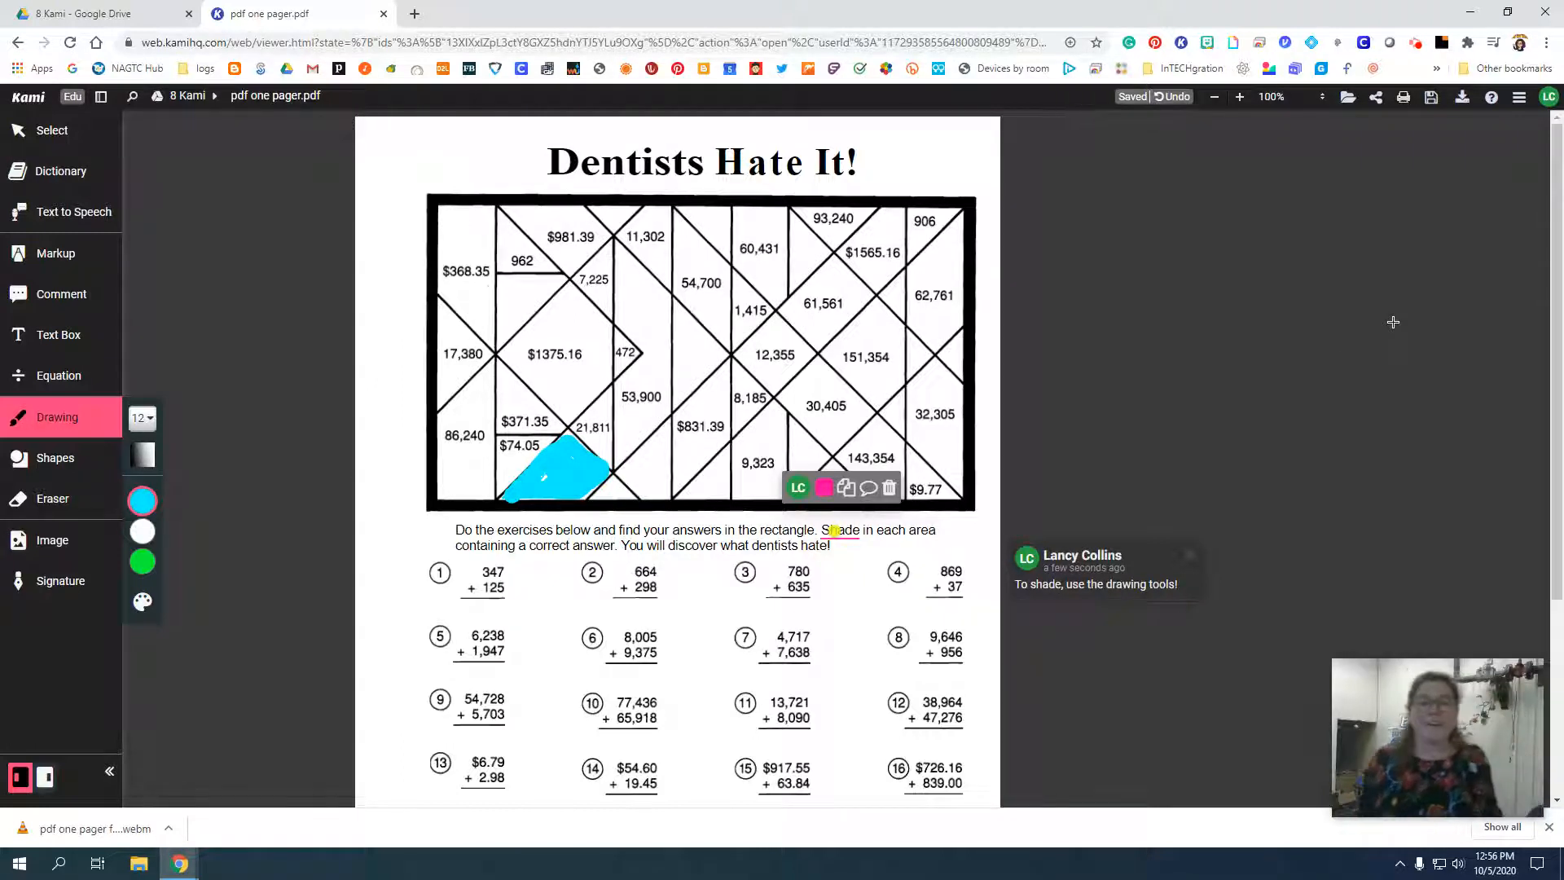
mouse_move(471, 594)
mouse_down()
mouse_move(505, 593)
mouse_move(461, 565)
mouse_move(448, 597)
mouse_up()
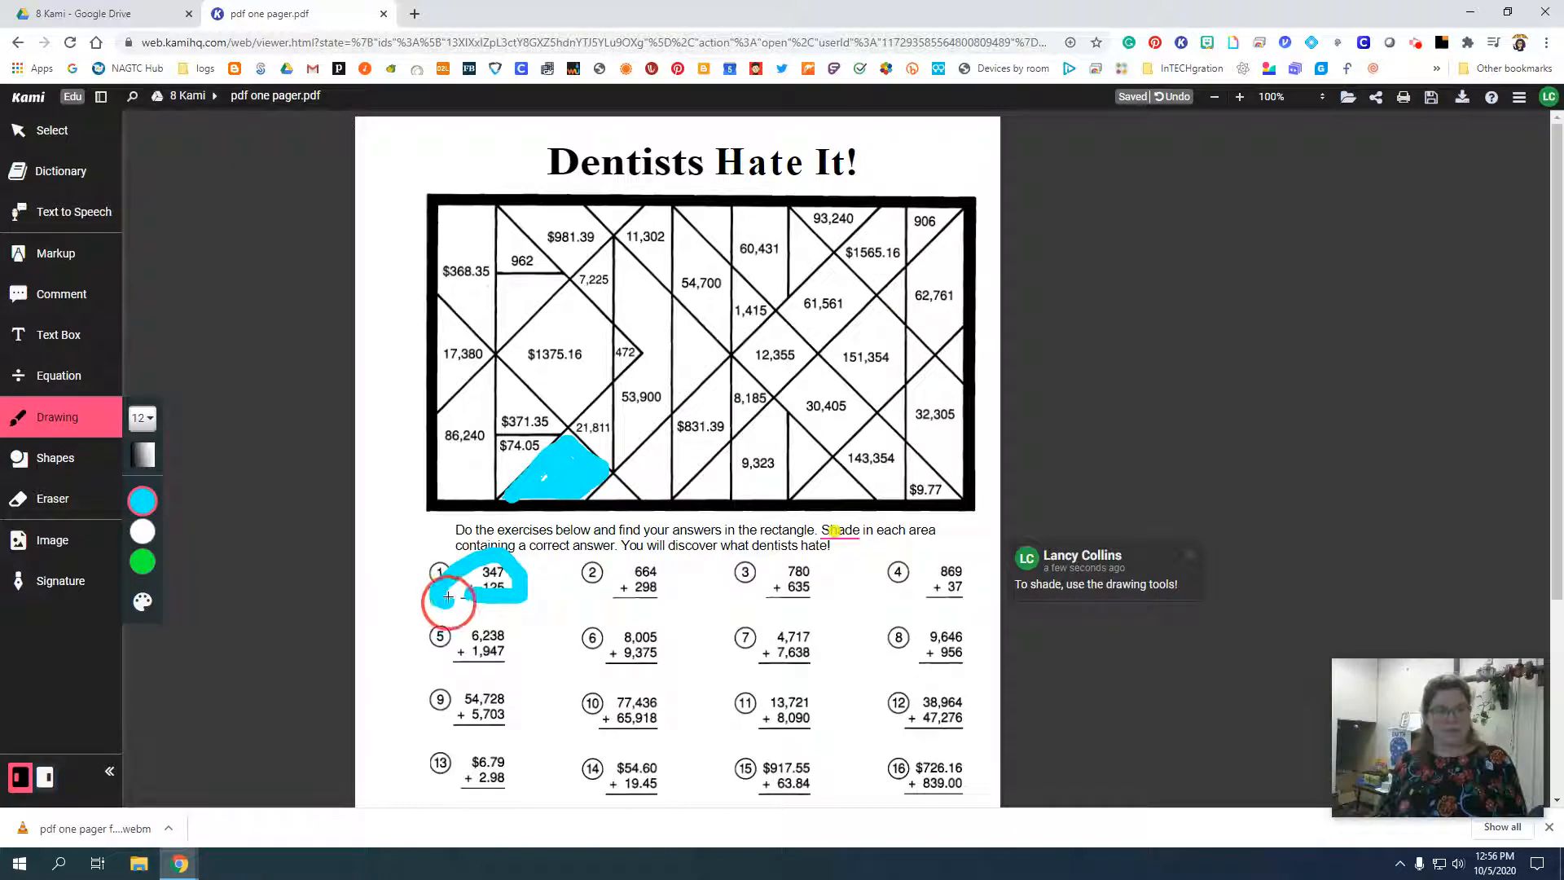
Erase the light blue drawings over 10,602 and problem 1, and the underline and comment on "Shade".
click(65, 458)
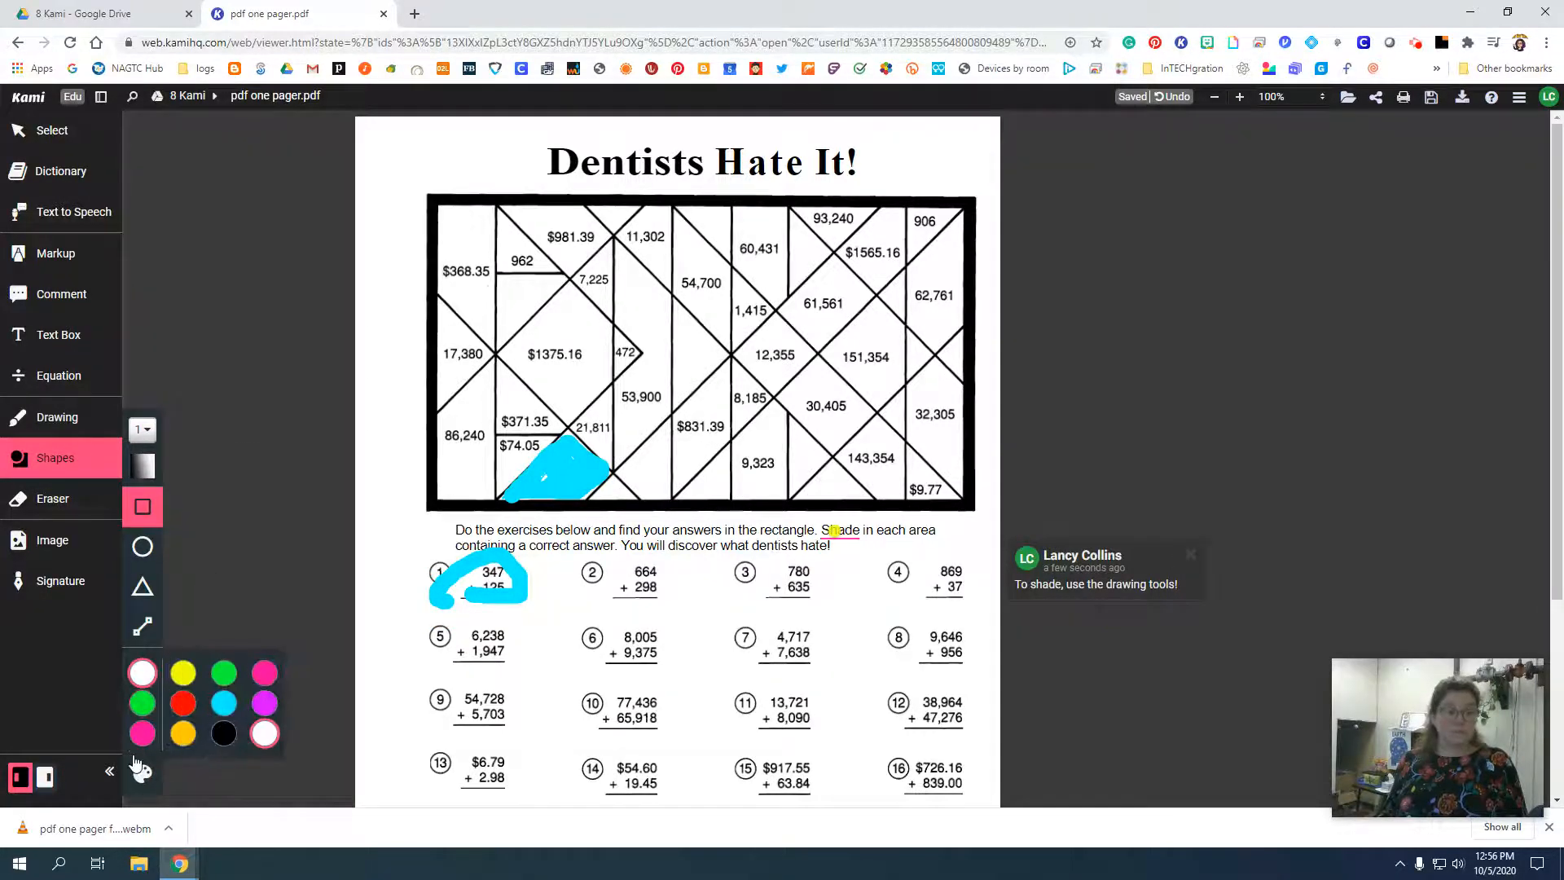
click(52, 499)
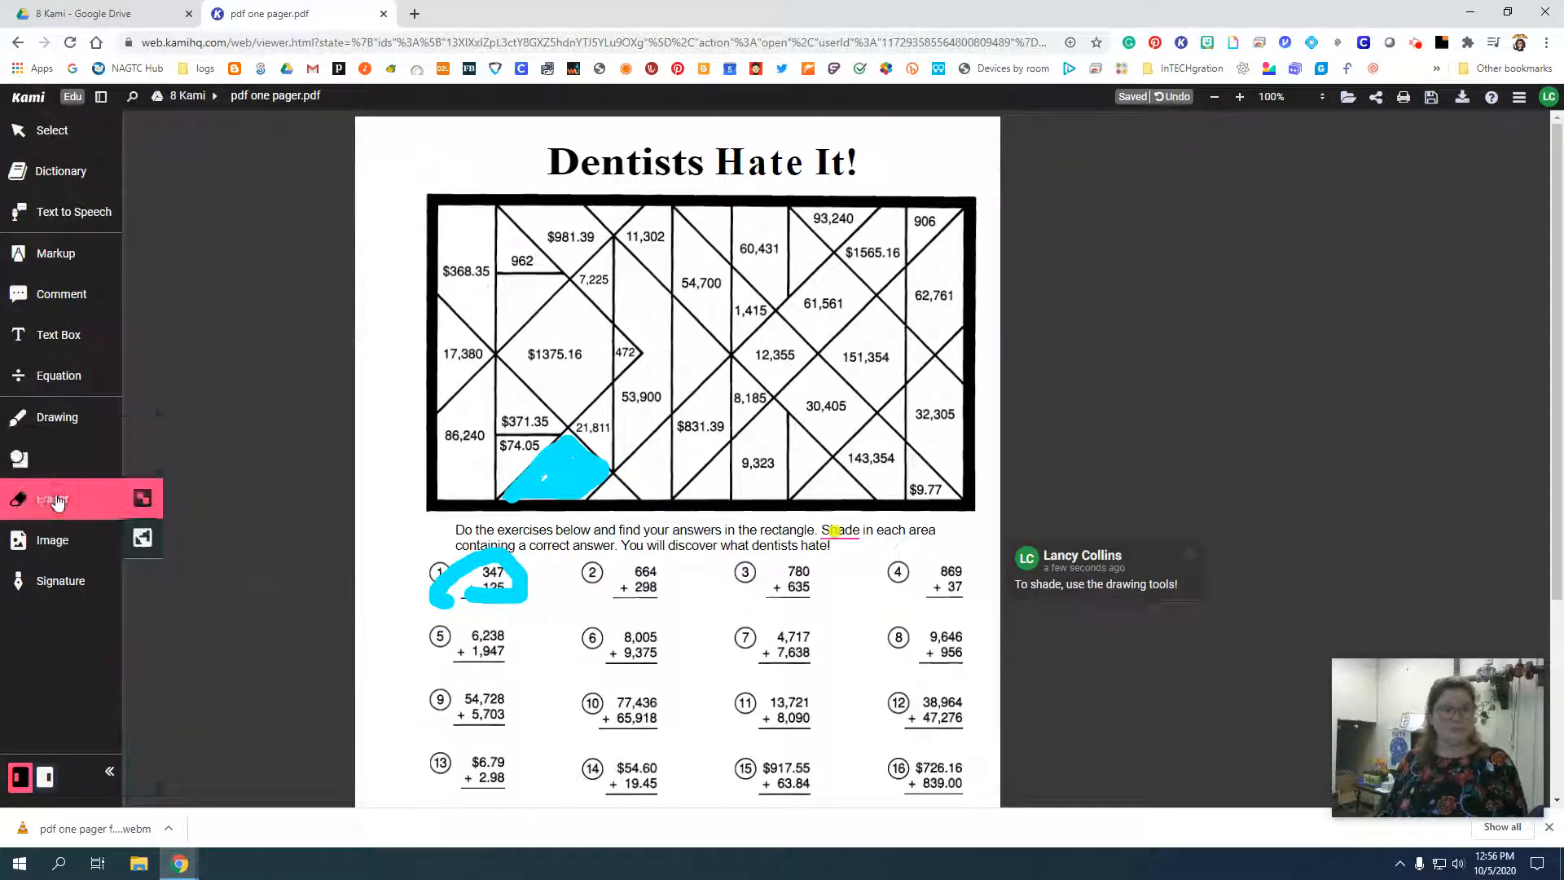
drag(570, 476, 543, 450)
click(488, 579)
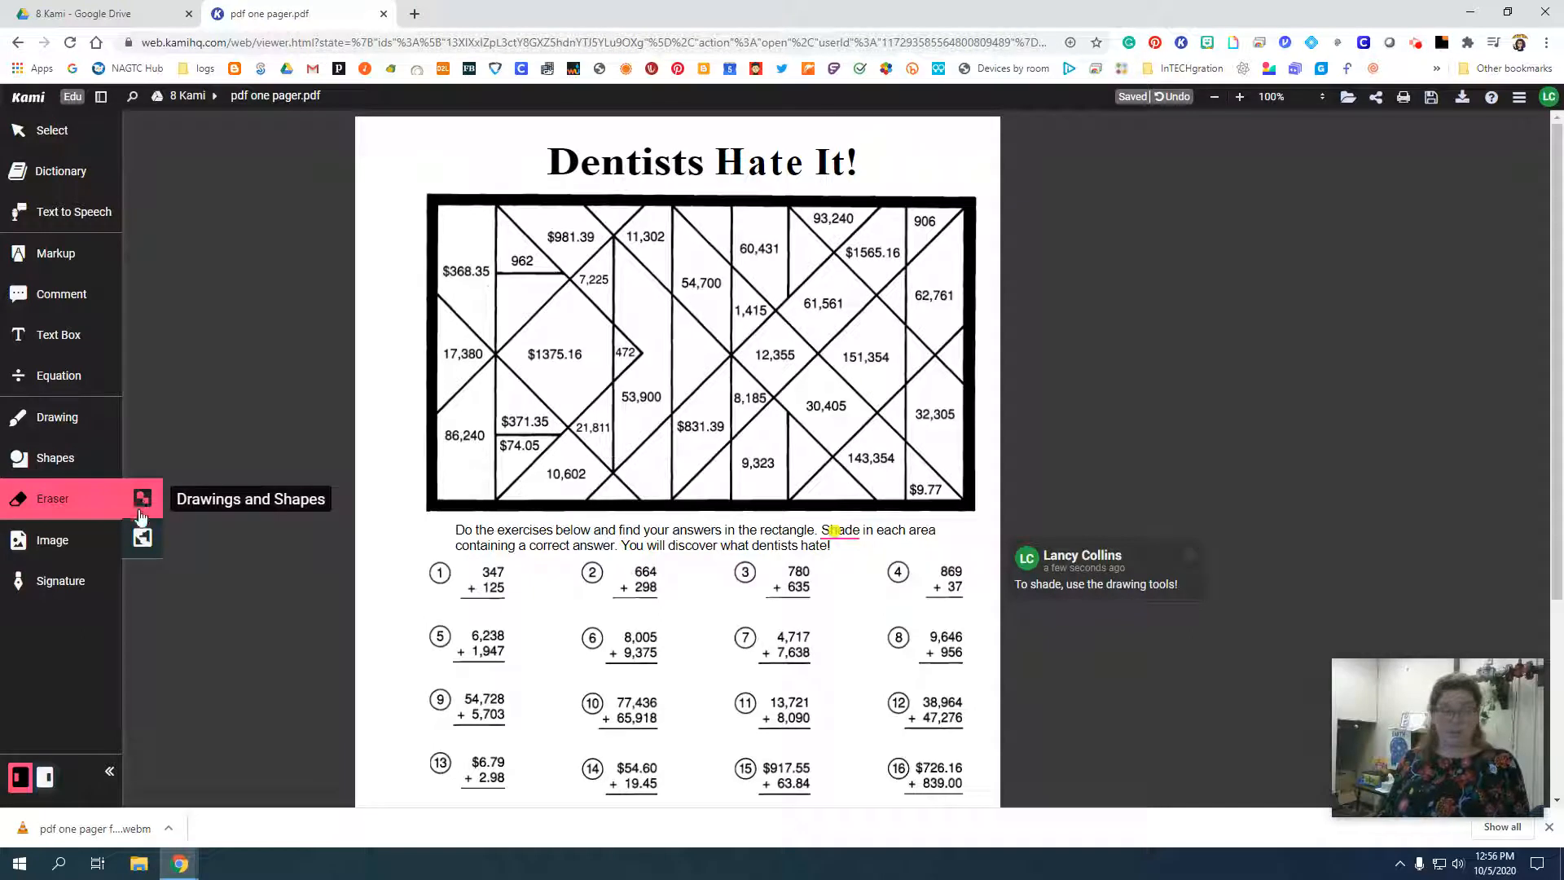
click(142, 538)
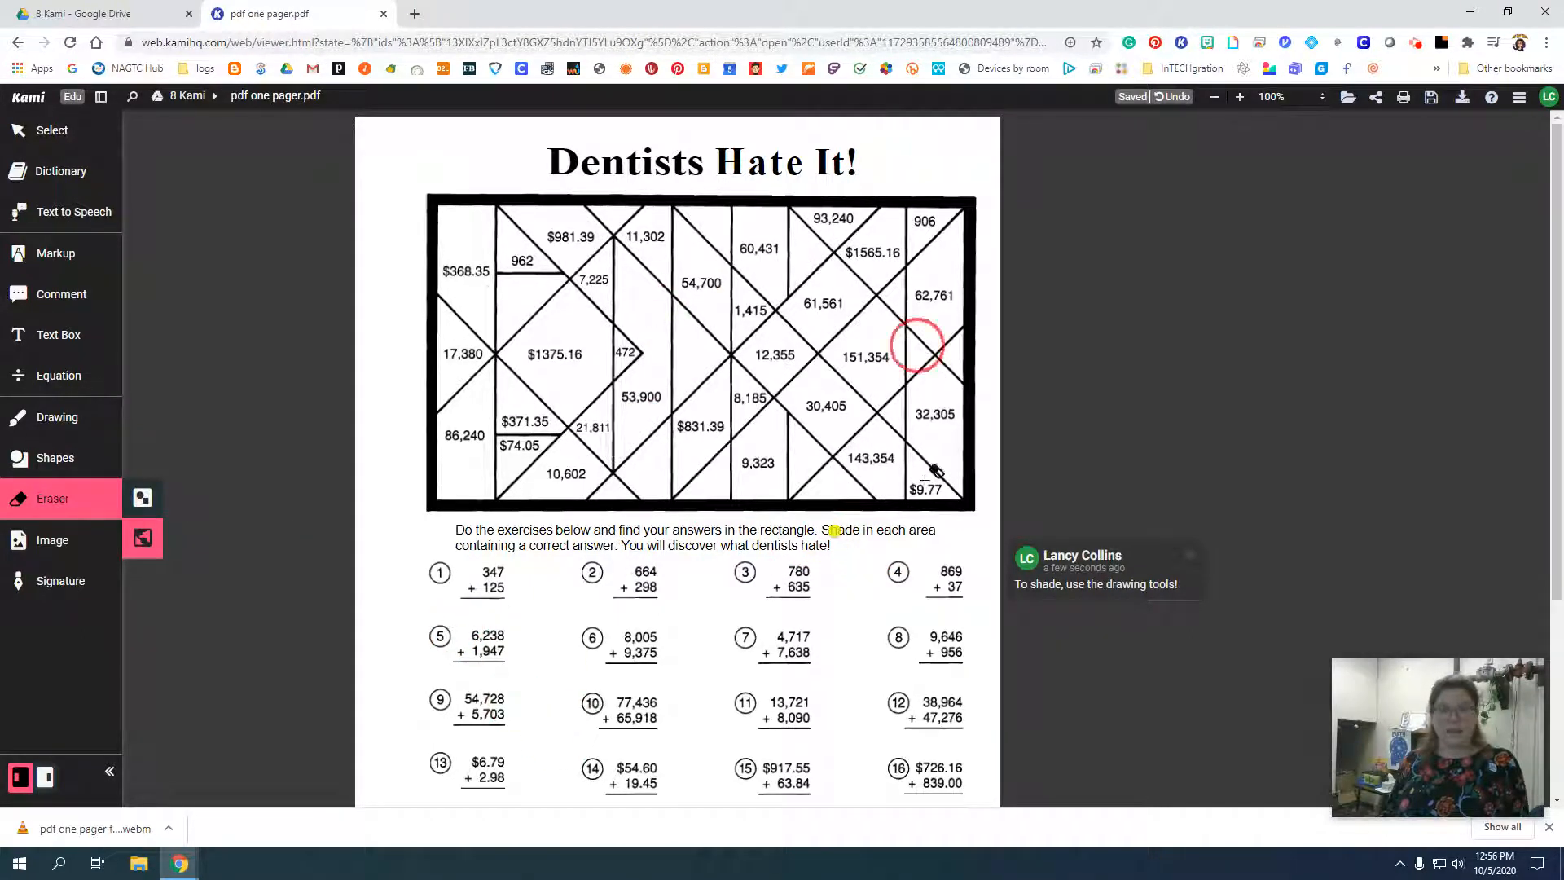
click(835, 530)
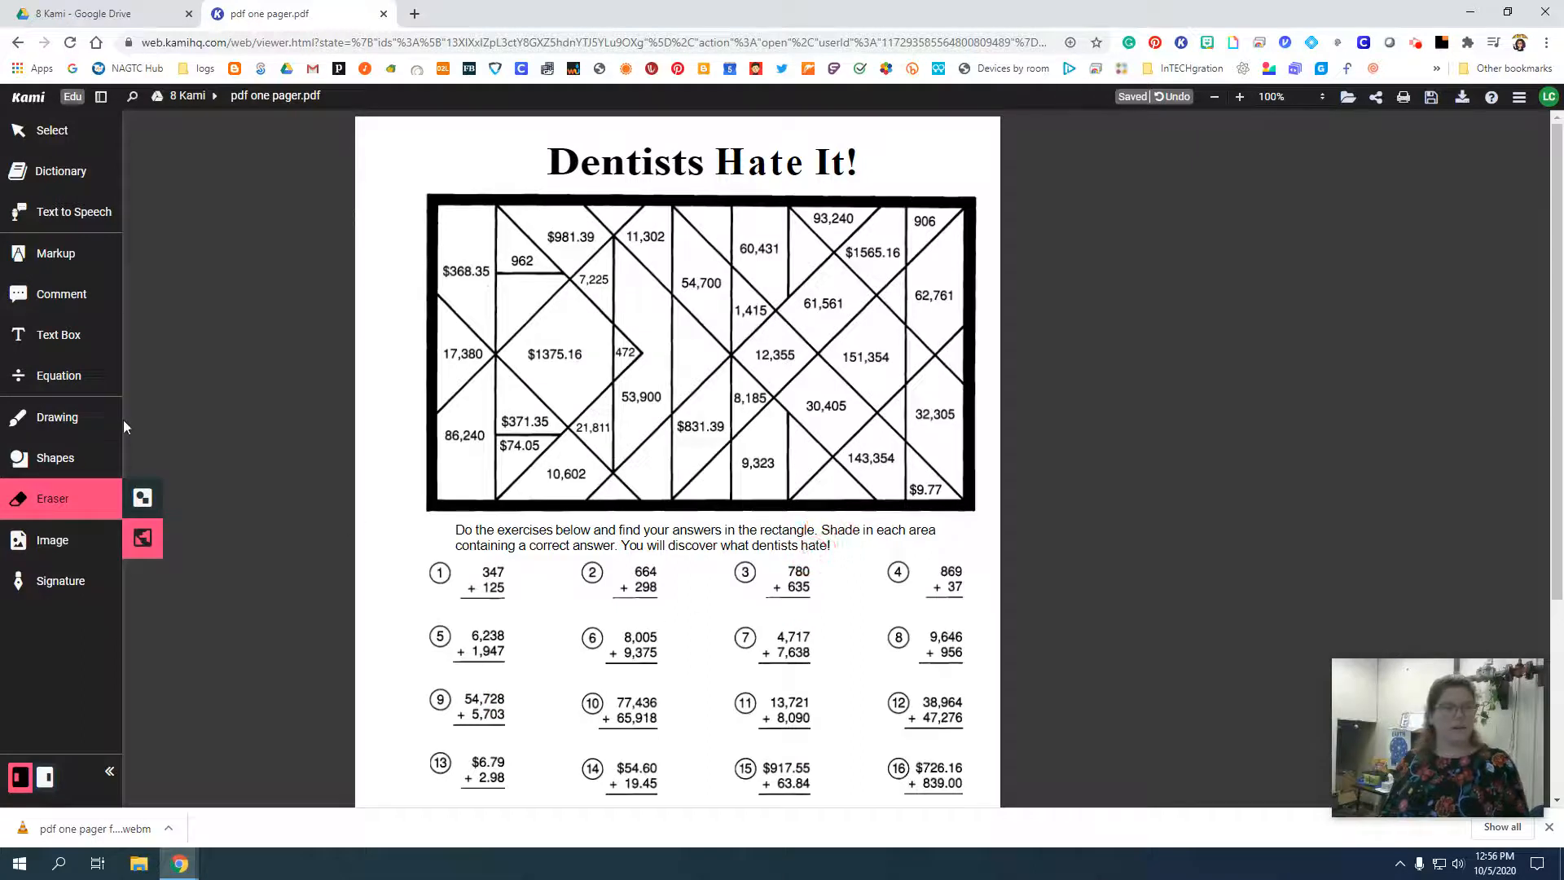
Search Google Images for "dentist" to find a picture for the worksheet.
click(53, 540)
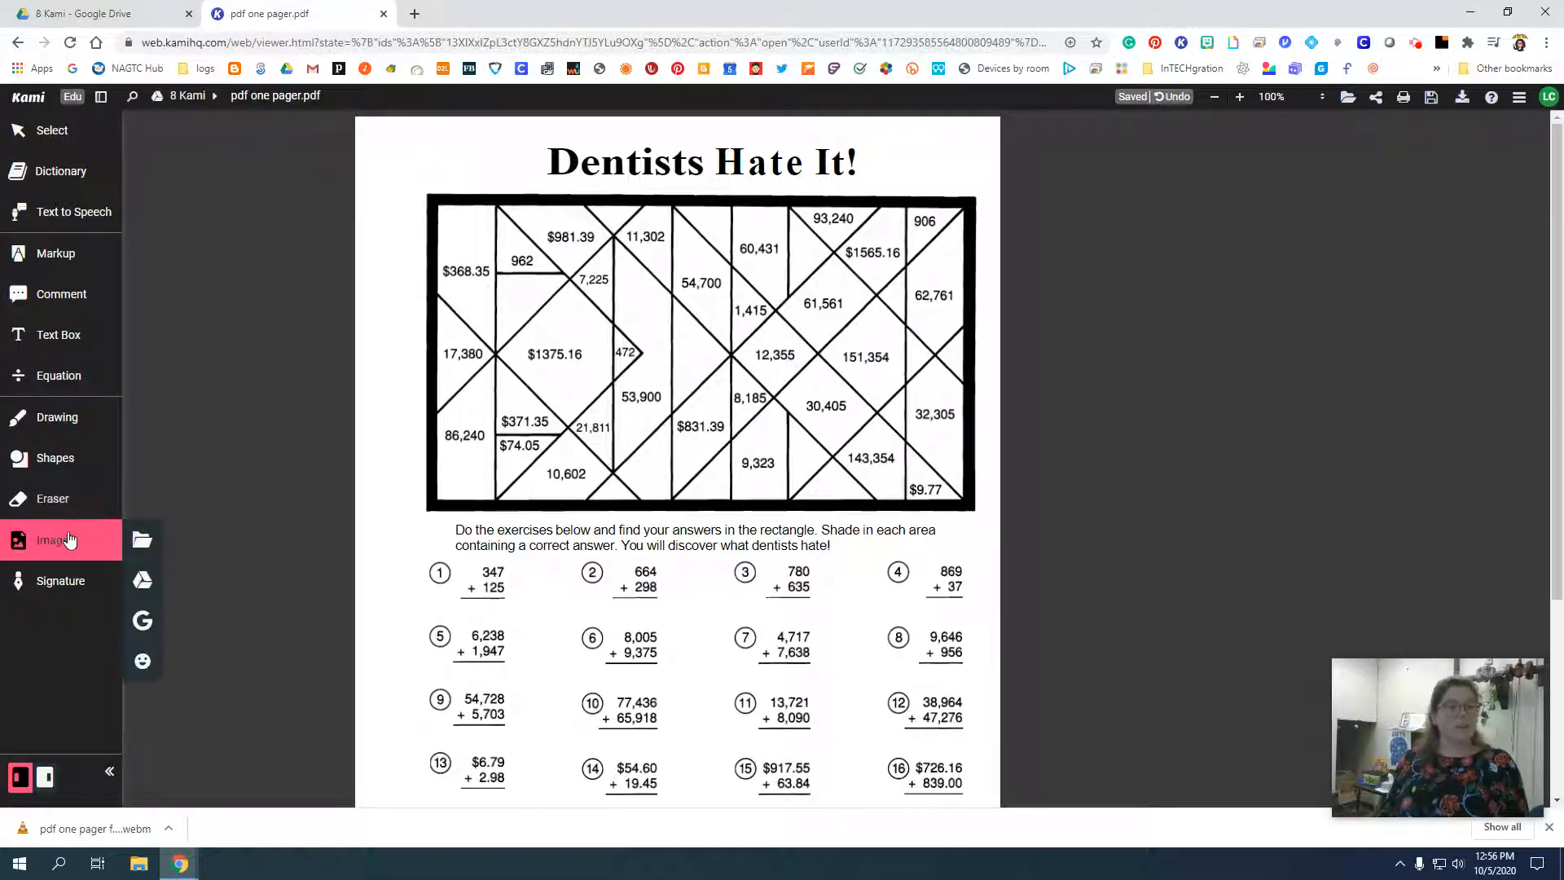
click(143, 620)
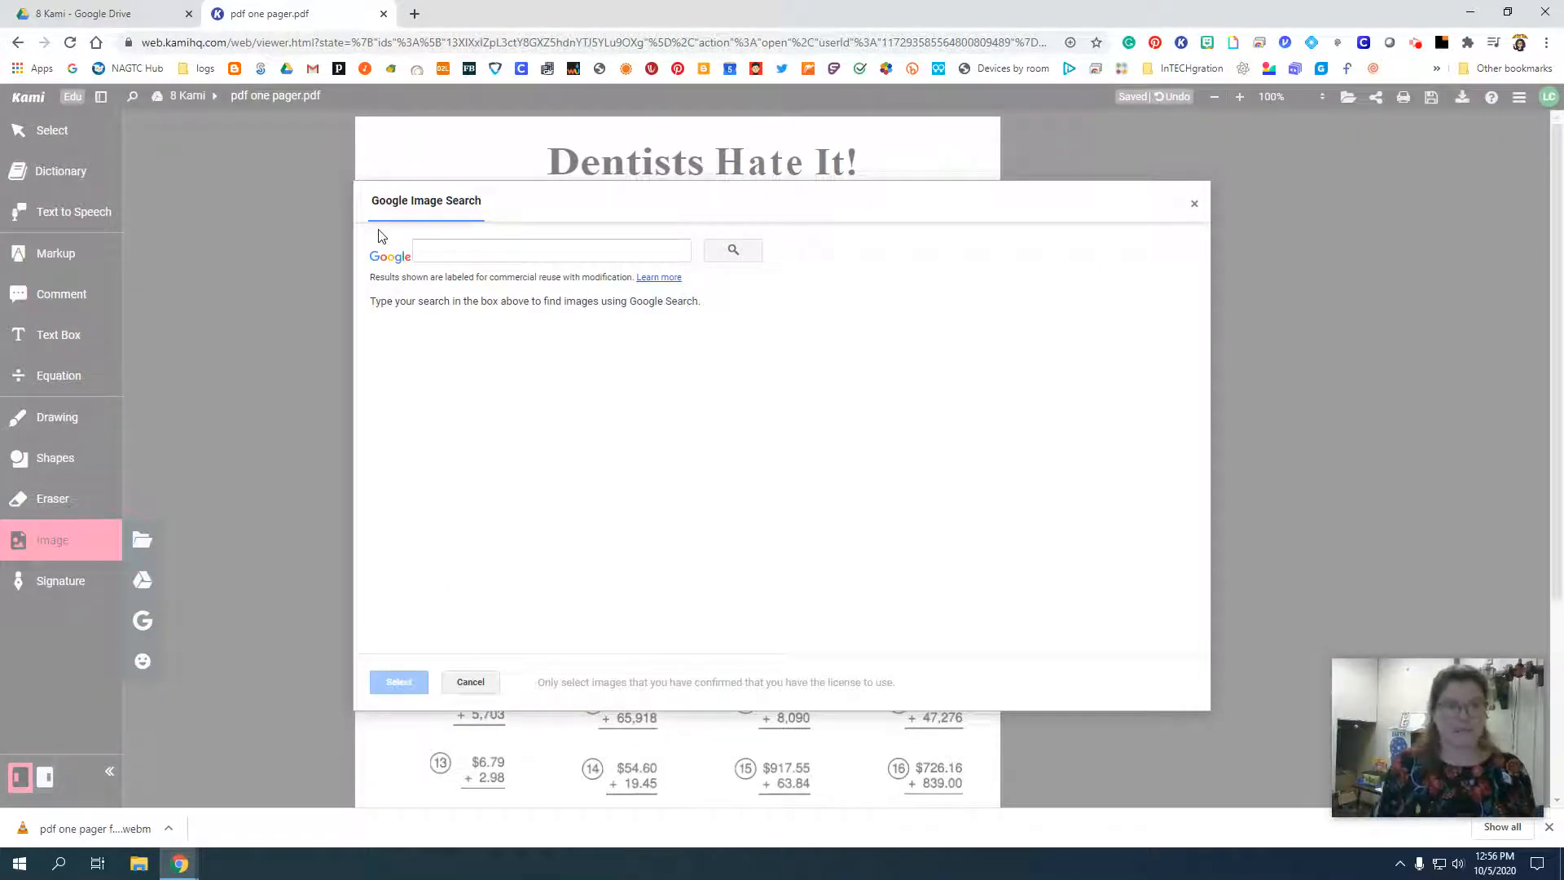
click(454, 249)
text(den)
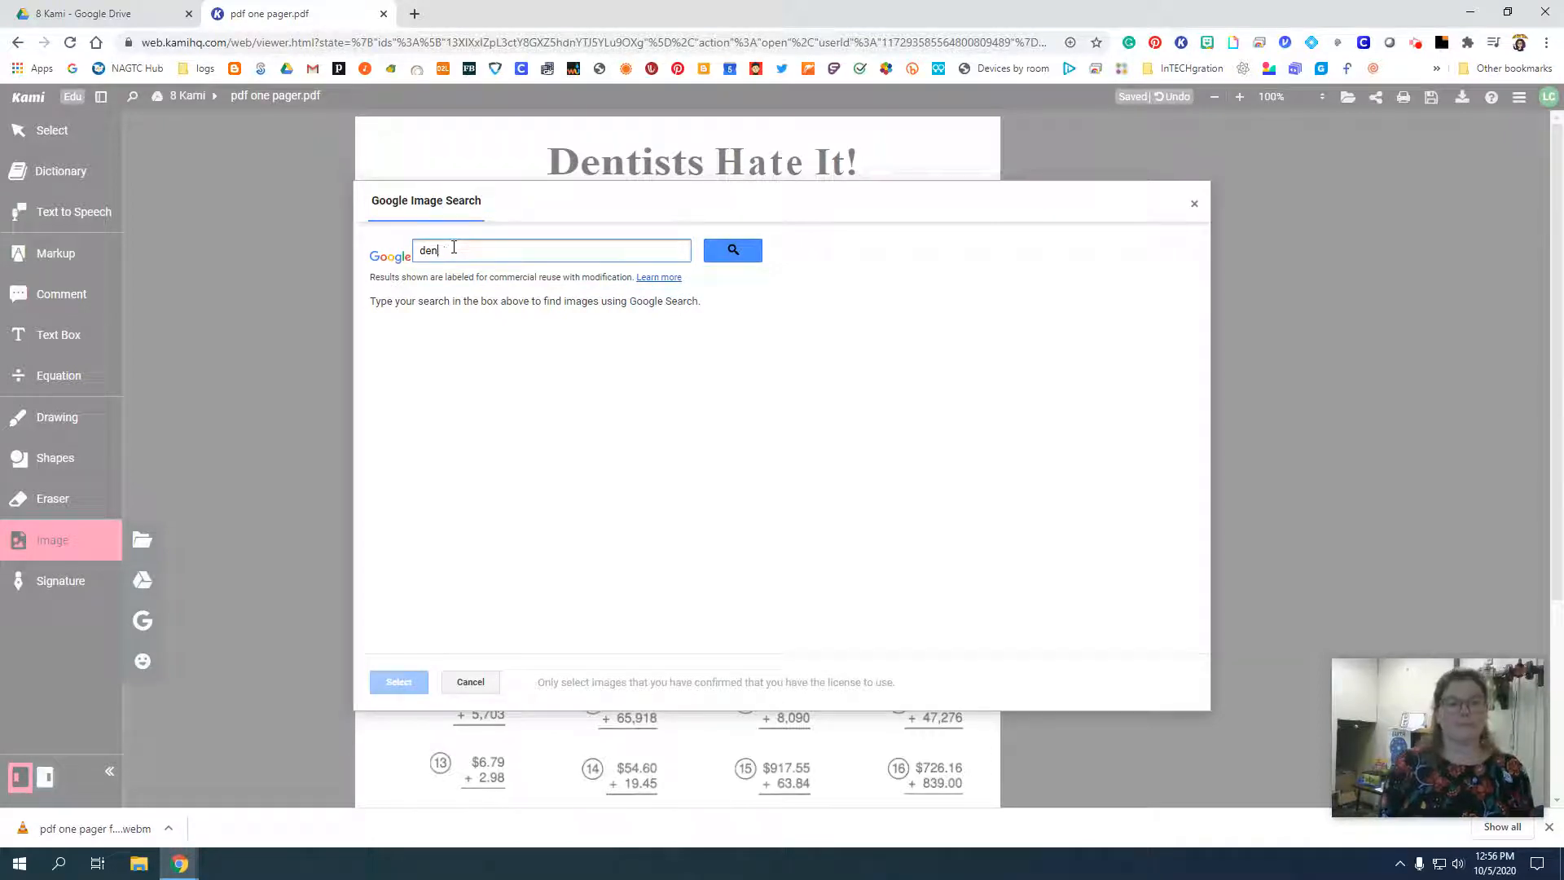
text(tist)
key(Return)
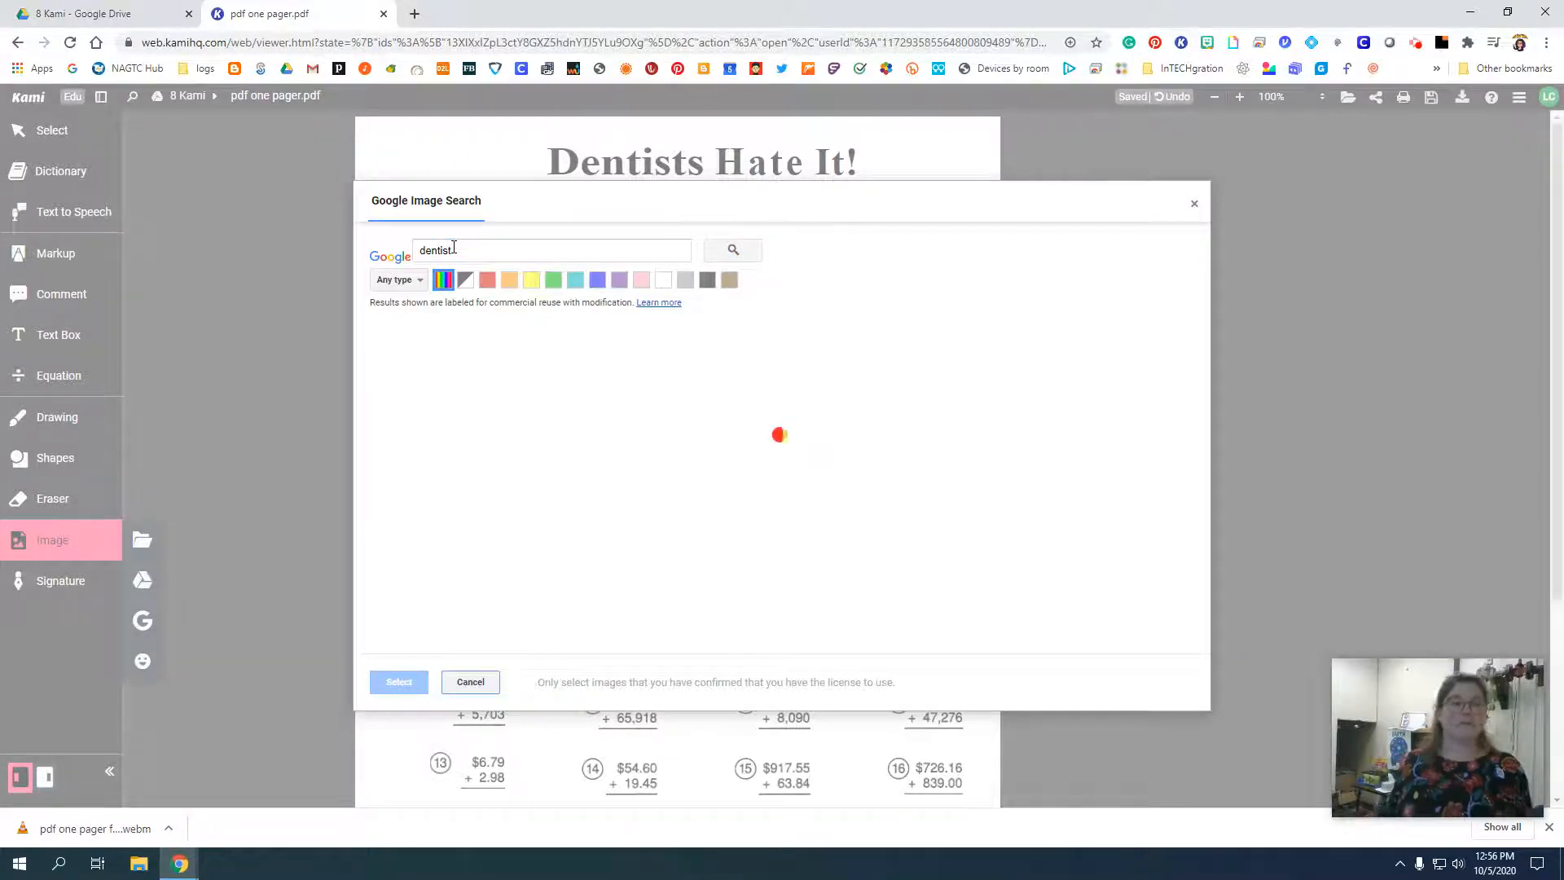
Try to insert the first dentist picture from the image results into the worksheet.
click(399, 371)
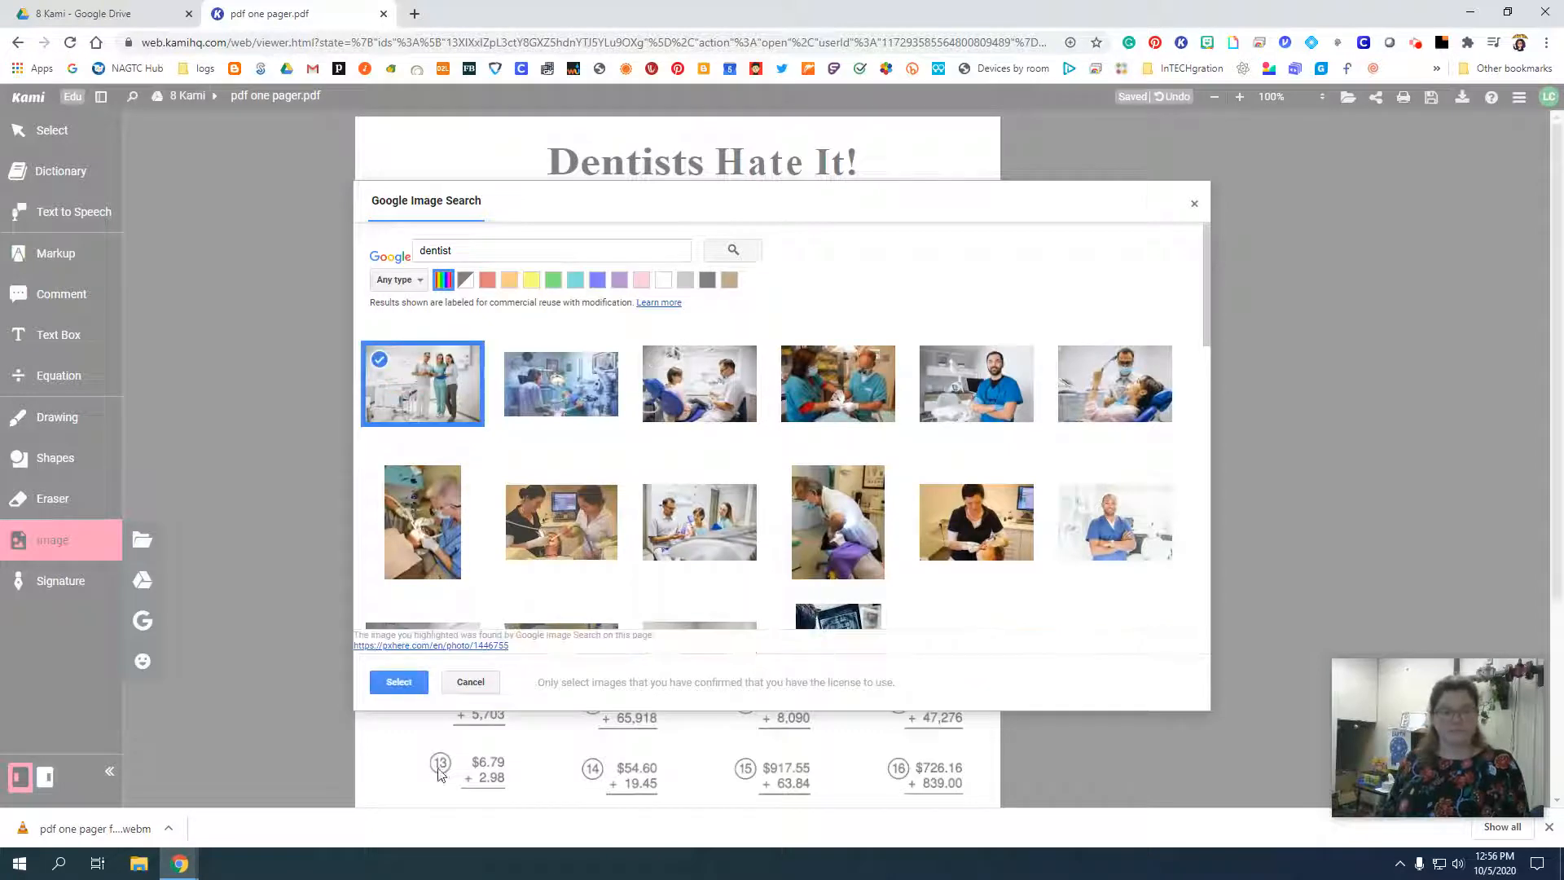
click(399, 682)
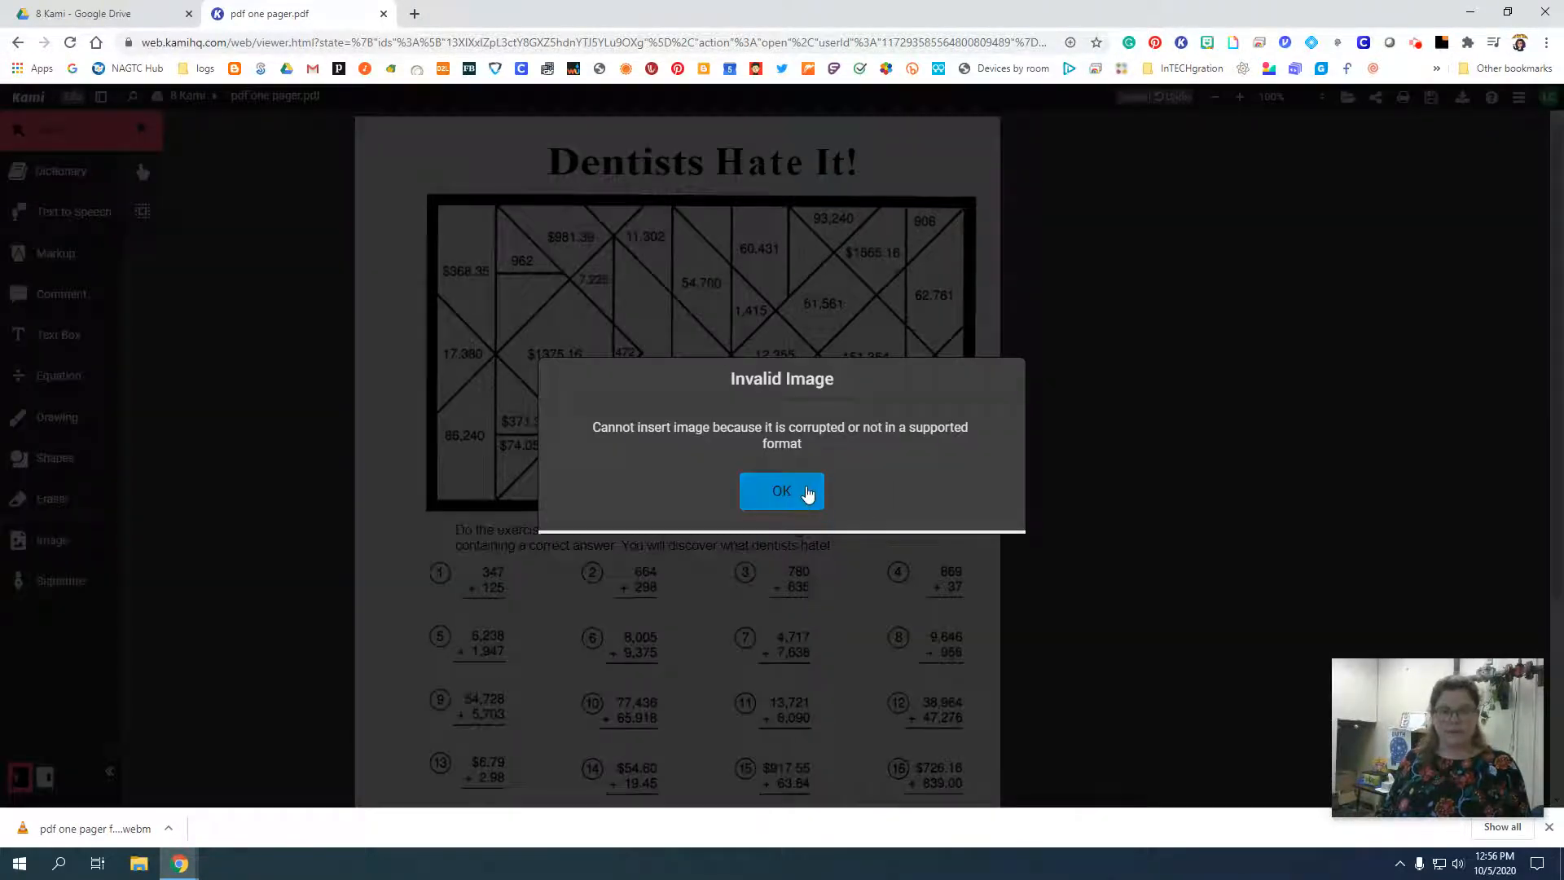
click(806, 489)
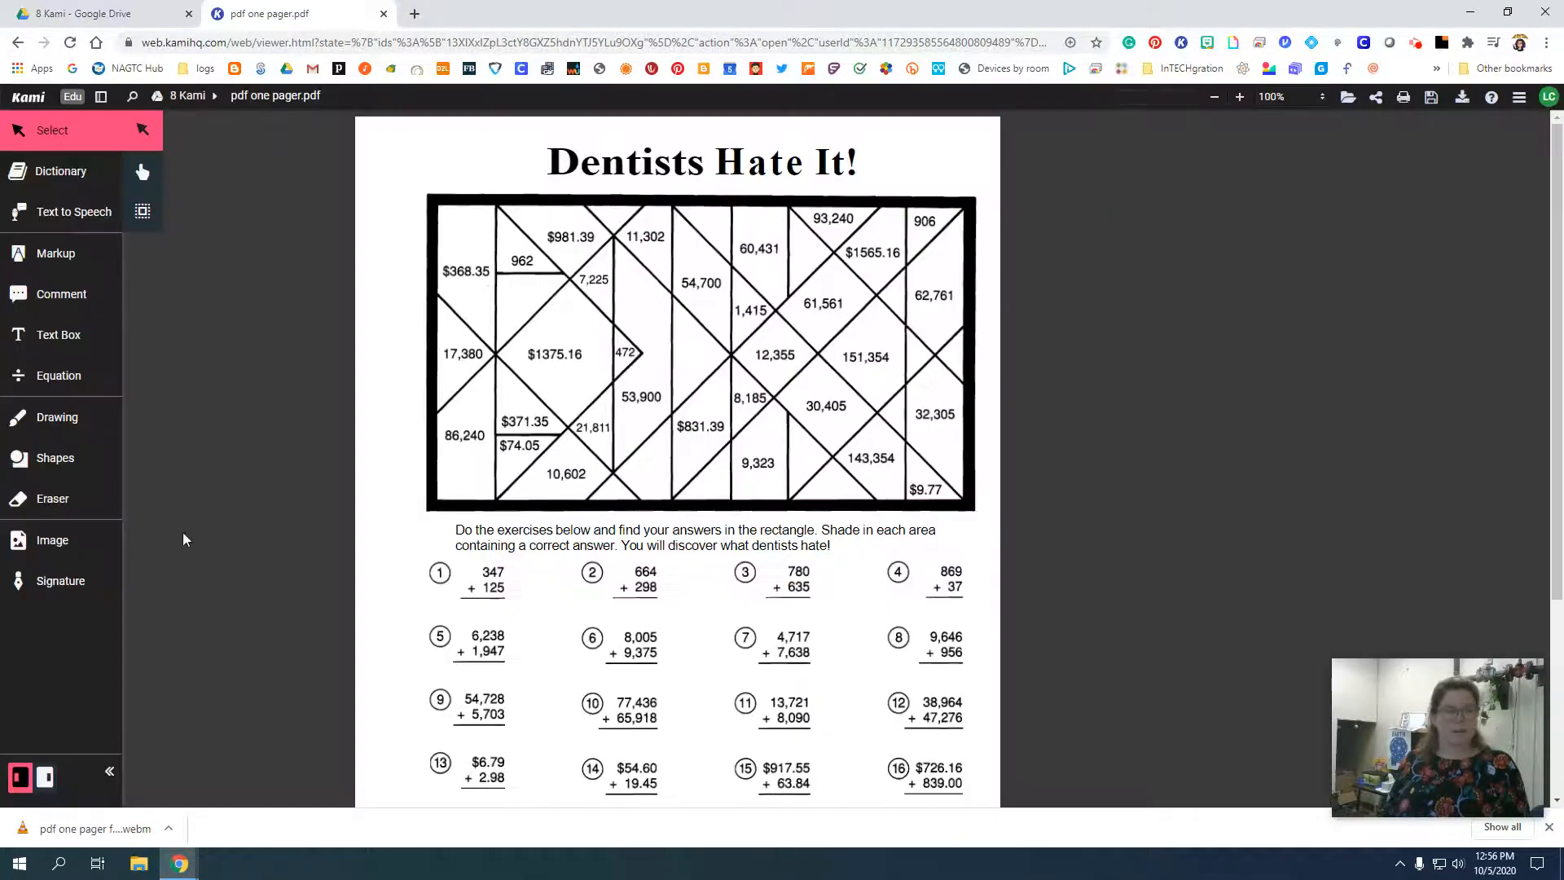
View the options for adding a new signature and dismiss them without creating one.
click(88, 576)
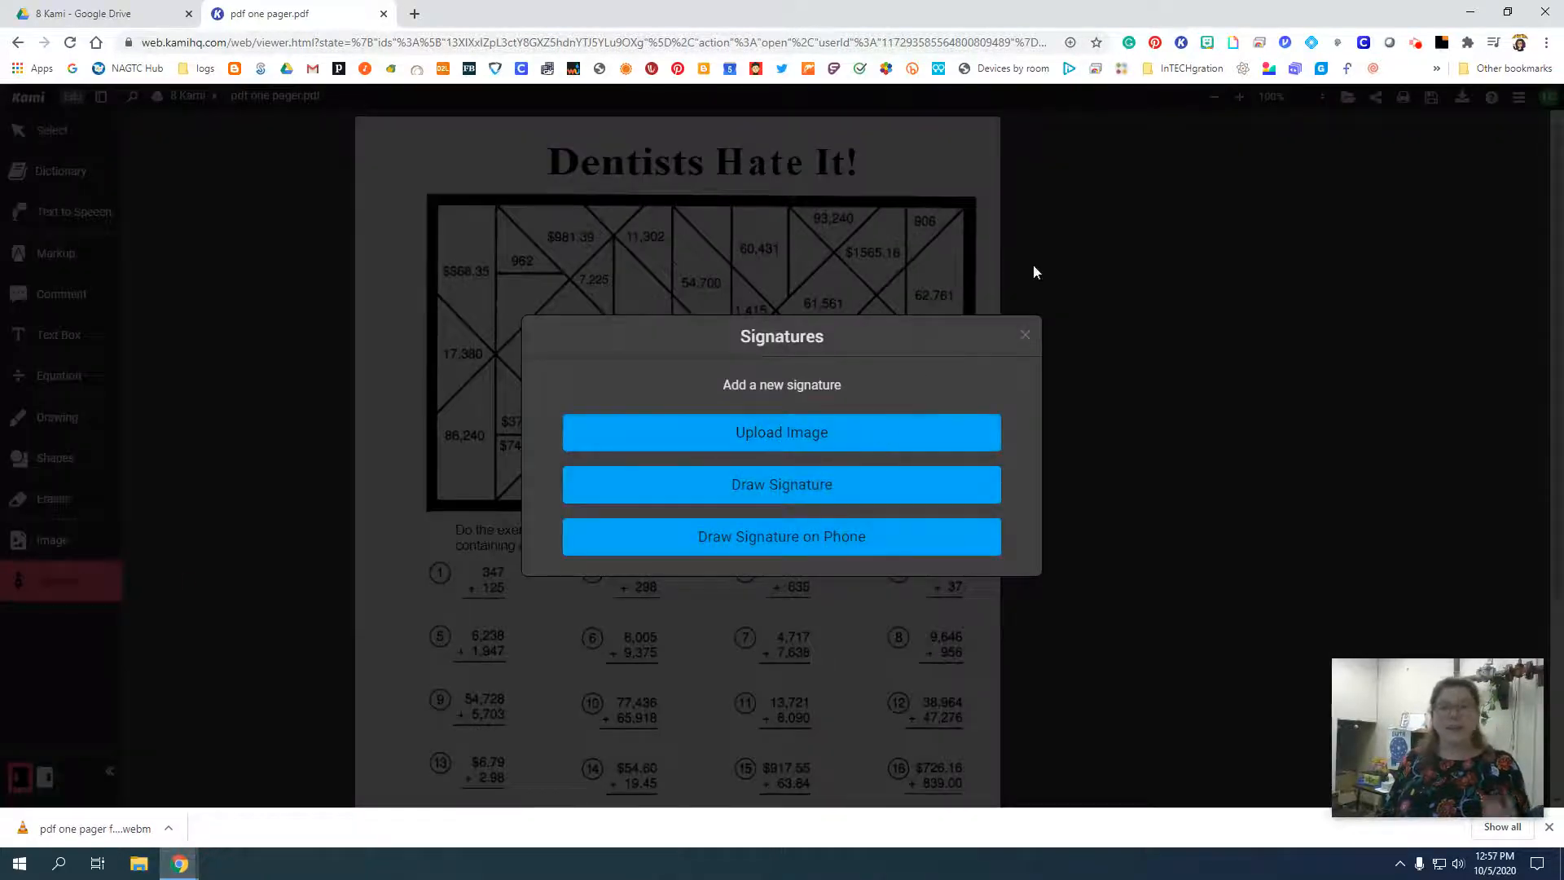
click(1024, 332)
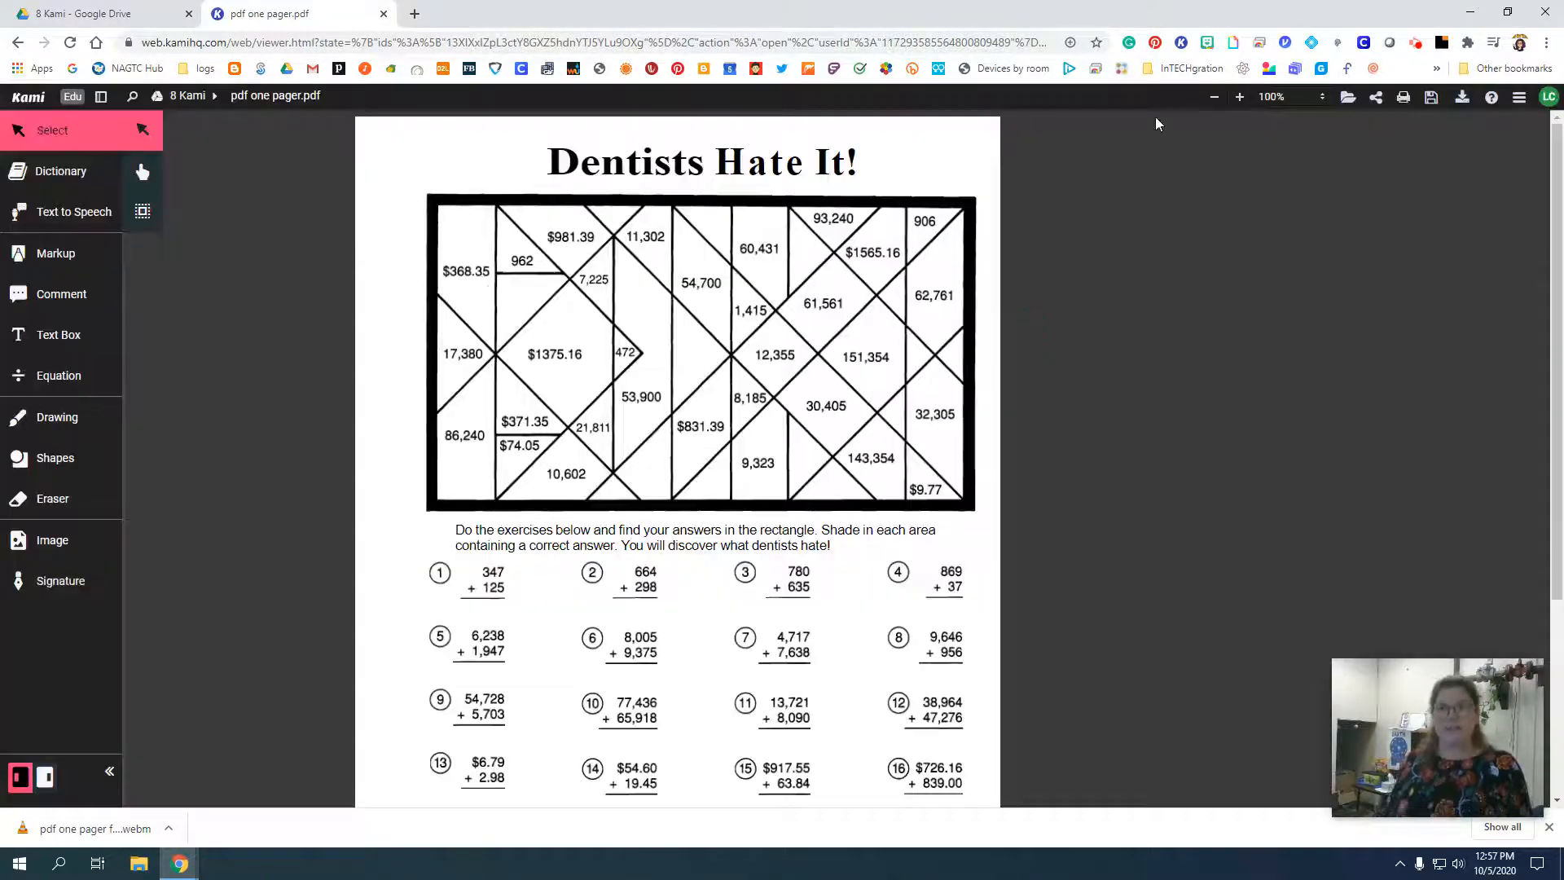
scroll(769, 451, down, 2)
scroll(773, 450, up, 2)
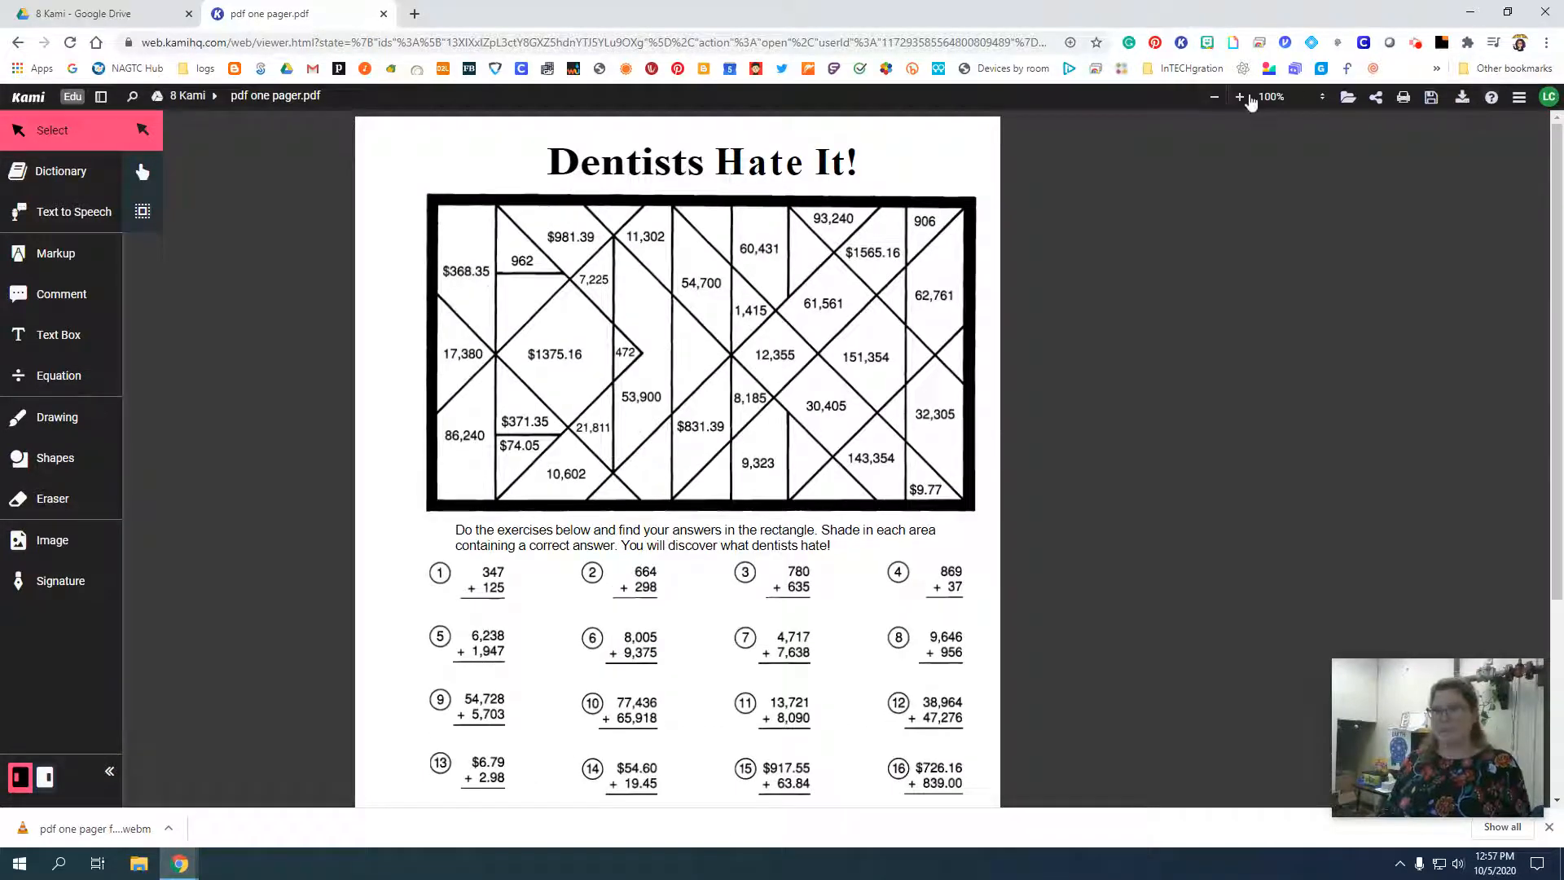
Enlarge the worksheet to 150% and view the exercises below the puzzle.
click(1242, 101)
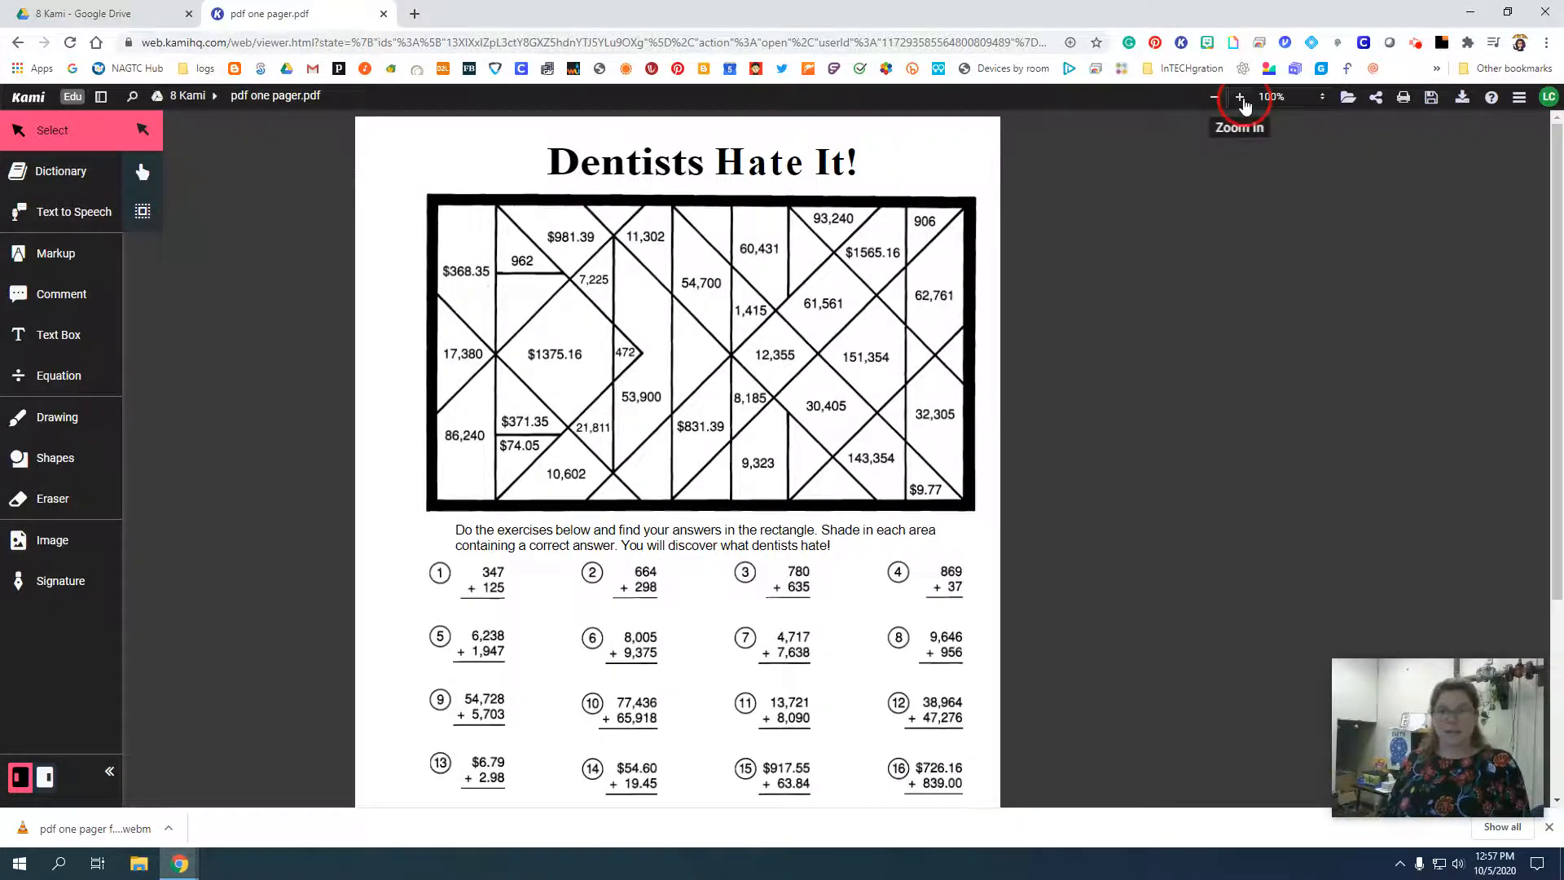
scroll(928, 461, down, 2)
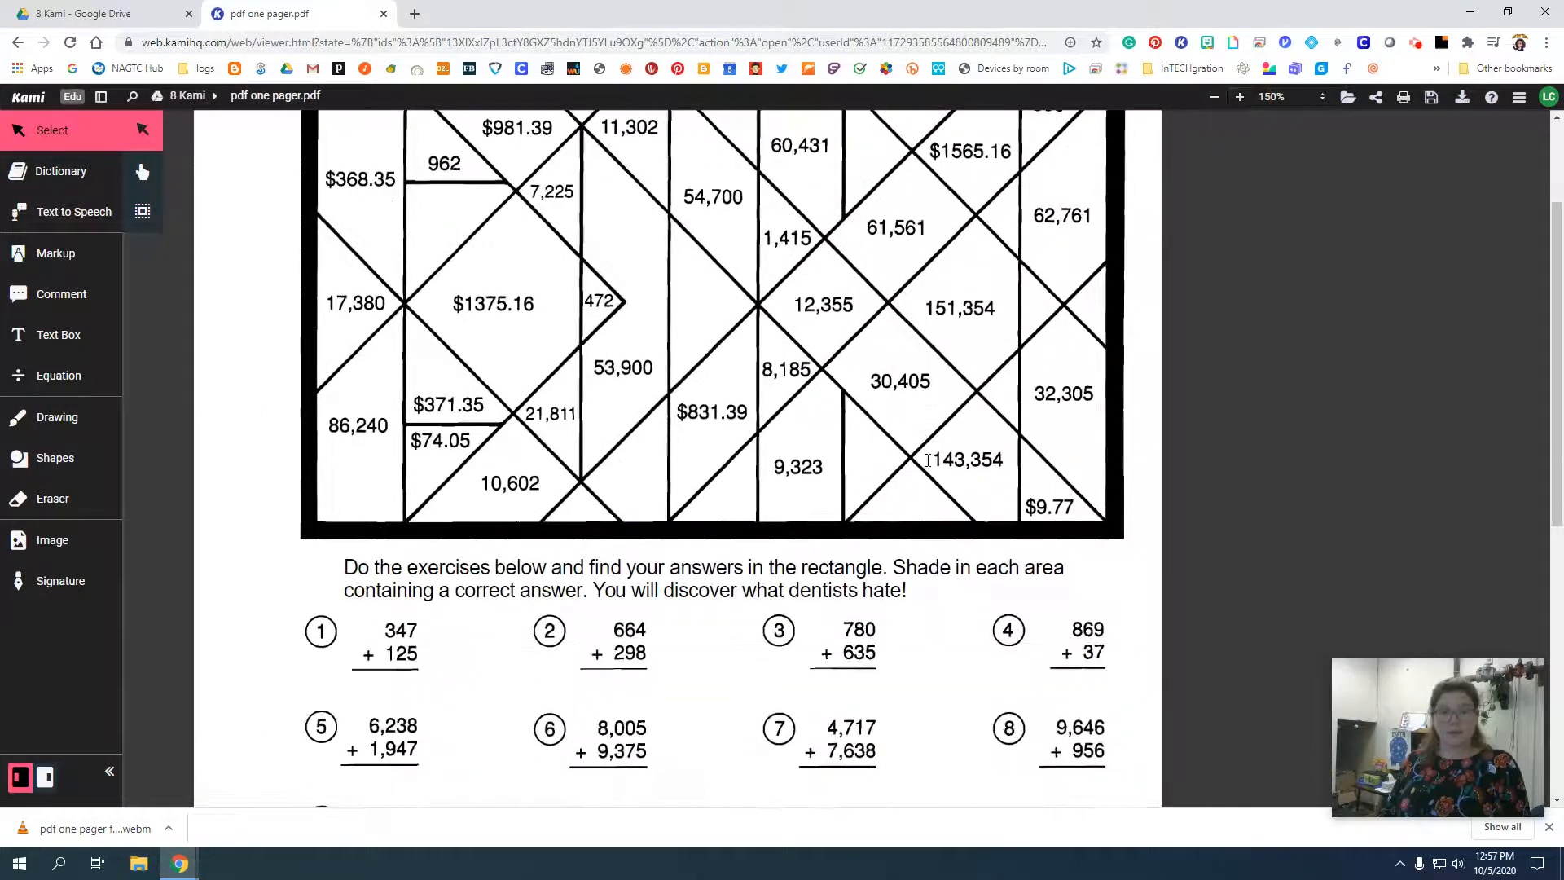
scroll(928, 461, down, 2)
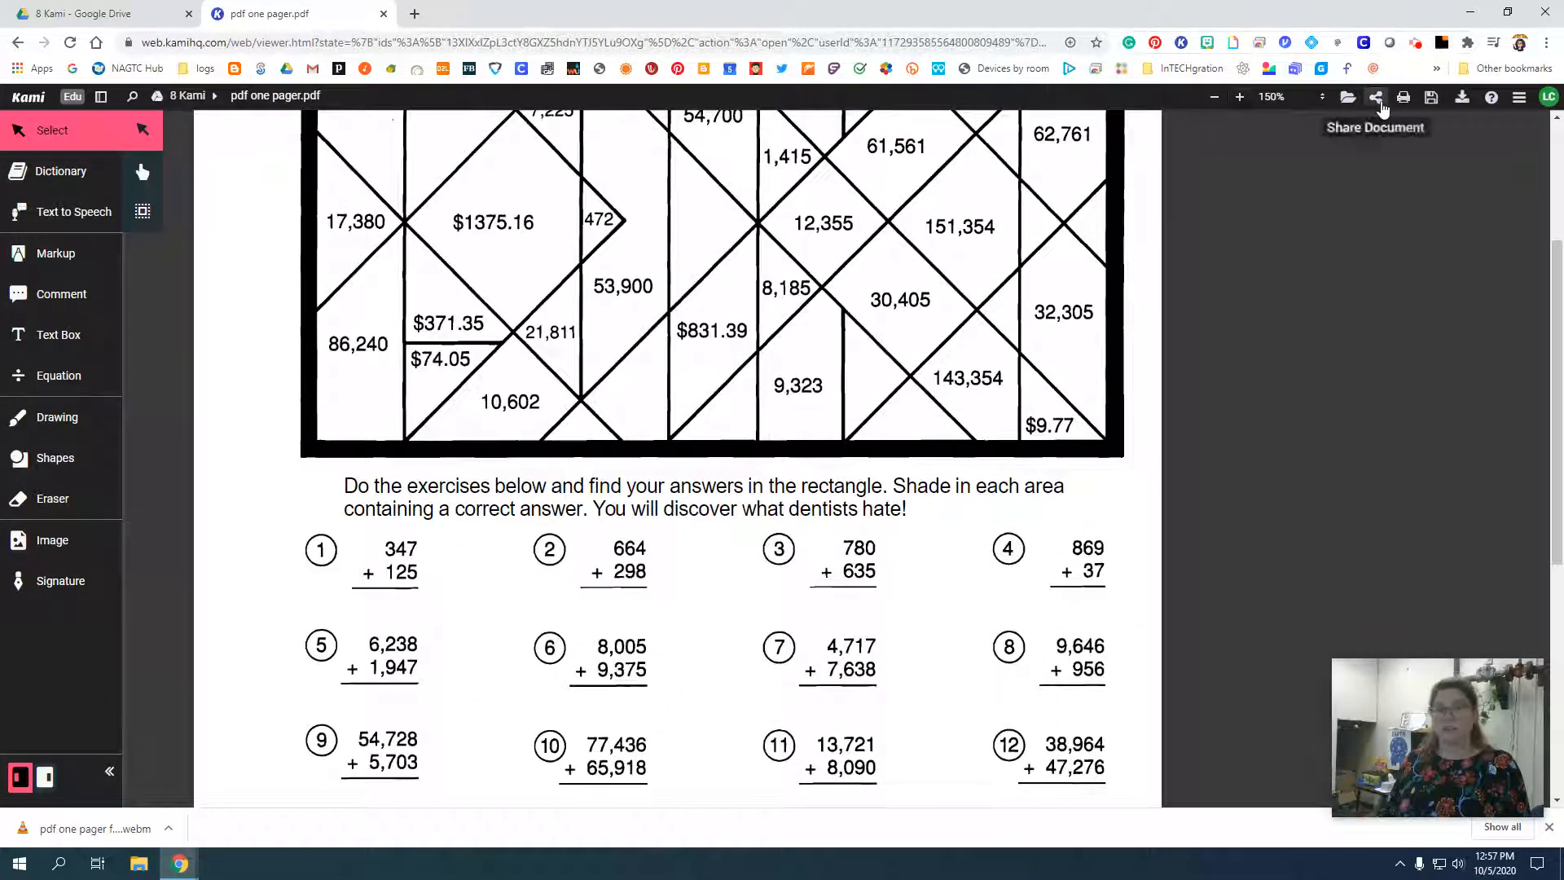
Review the worksheet's Google sharing and download permissions, and its choices for printing with or without annotations.
click(1377, 98)
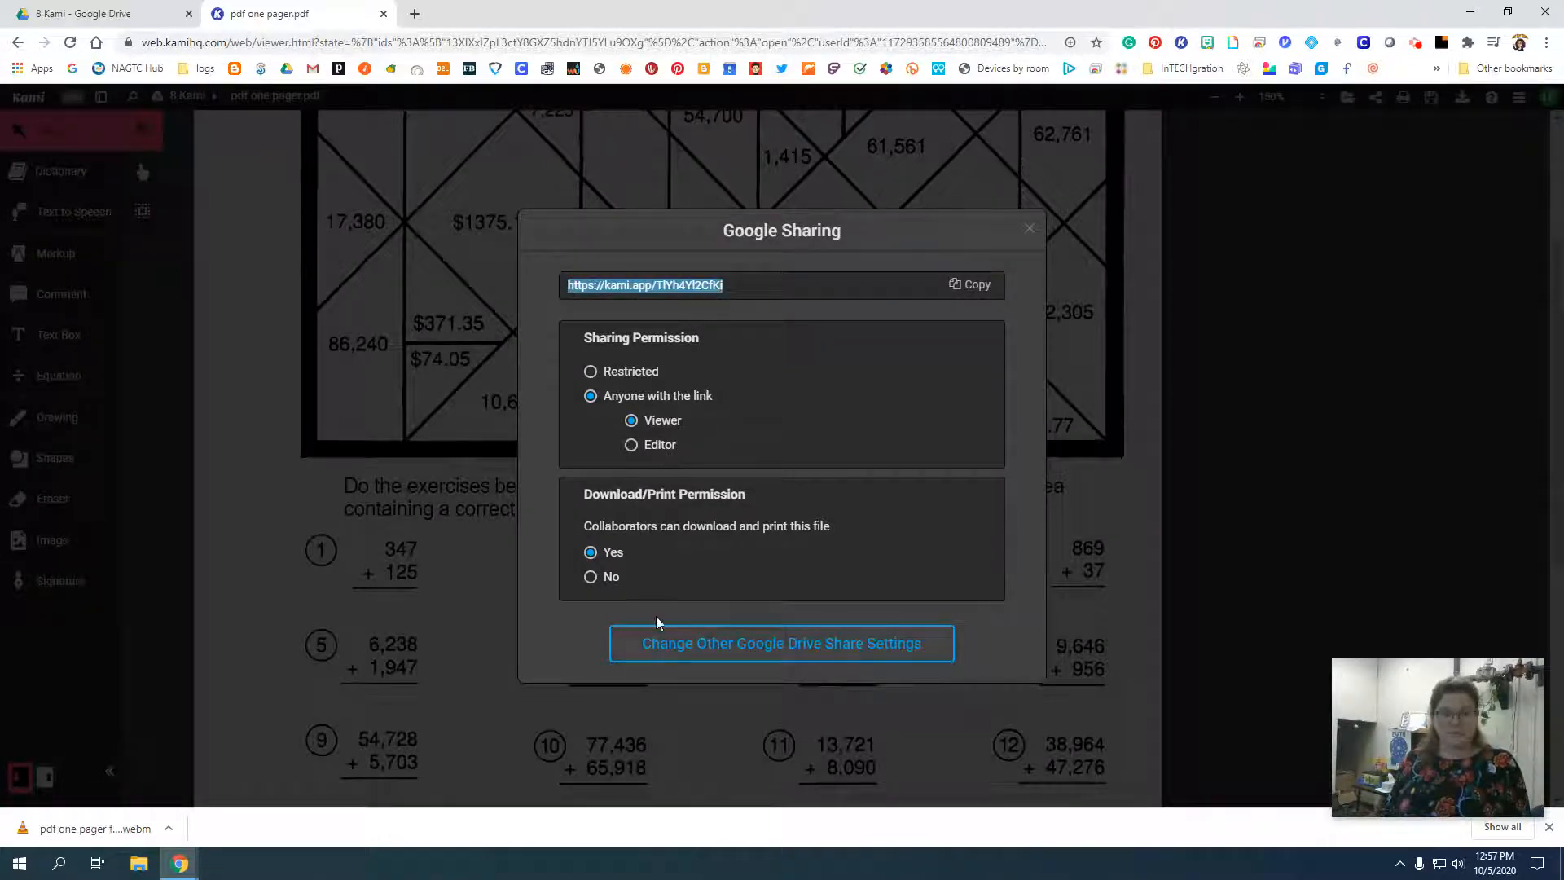
click(1030, 228)
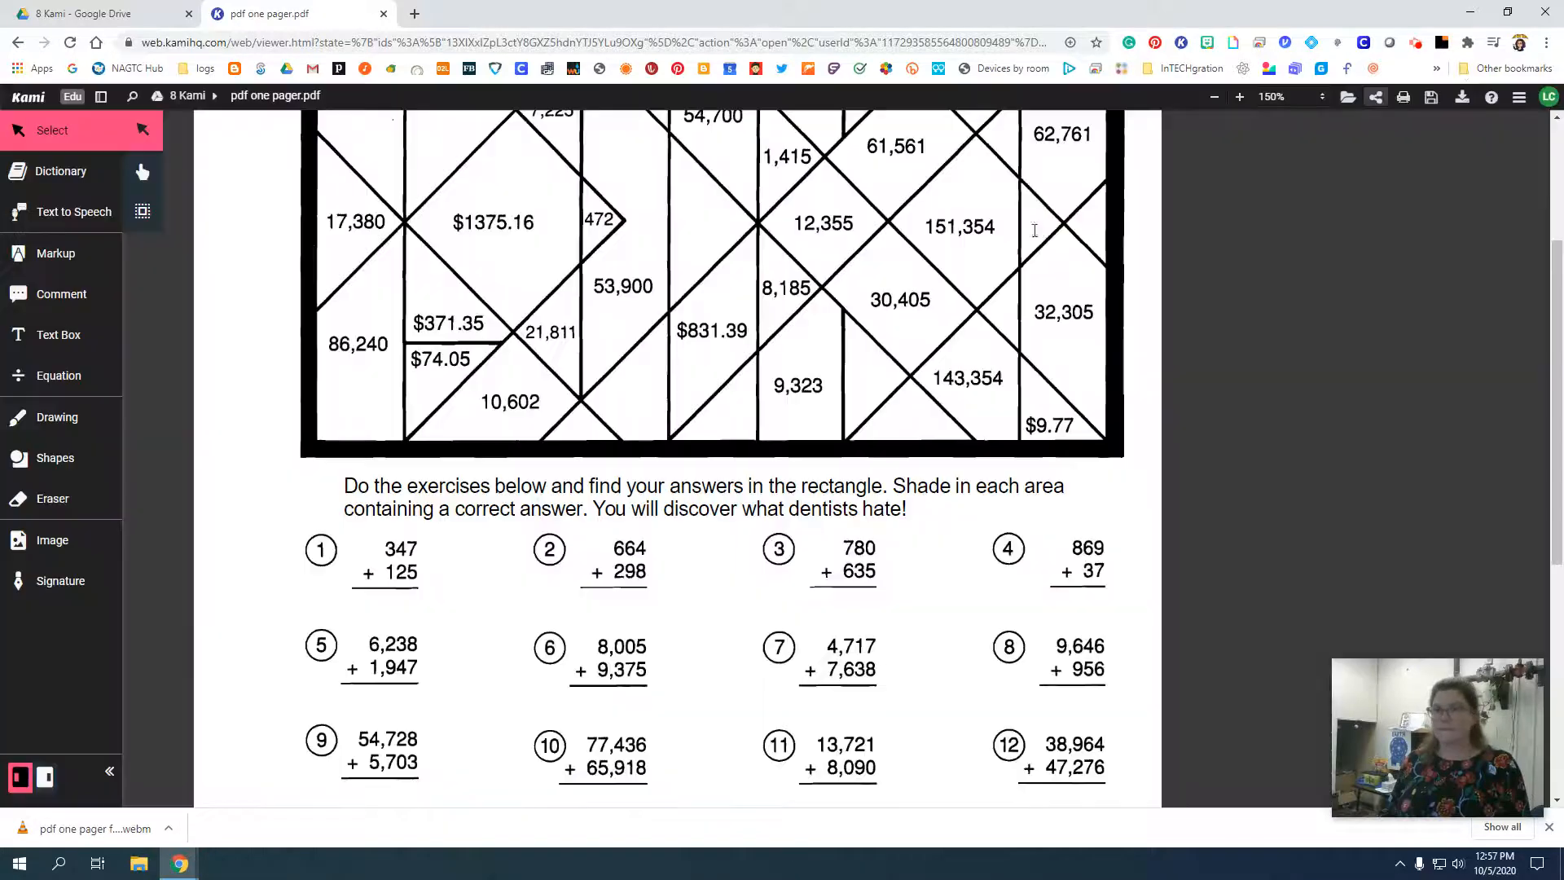
click(1413, 104)
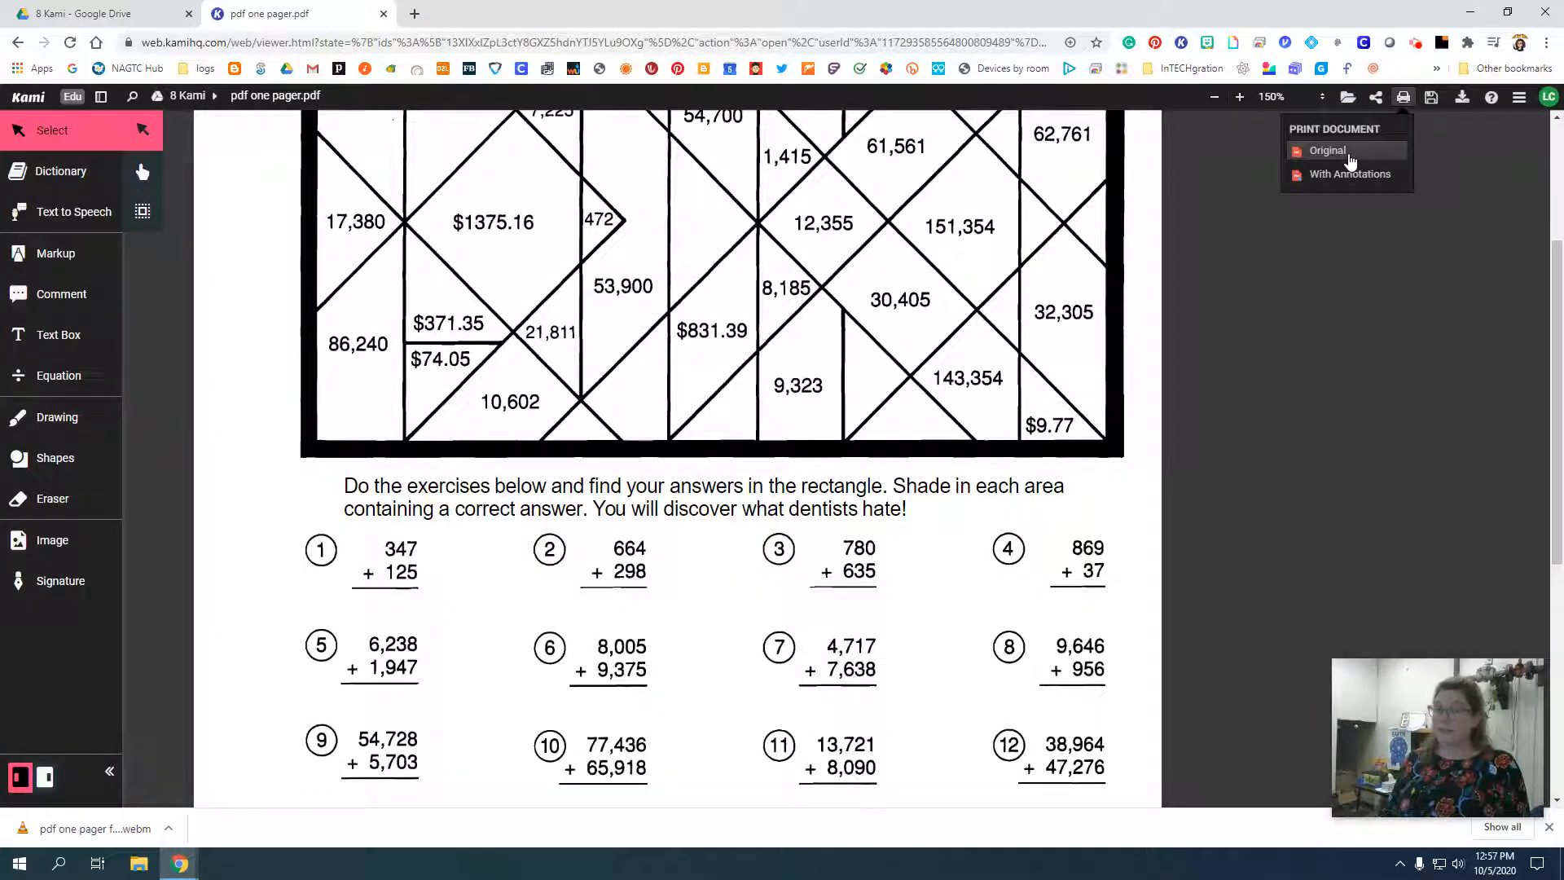
Review the worksheet's Google Drive save options and its export settings without exporting anything.
click(1431, 97)
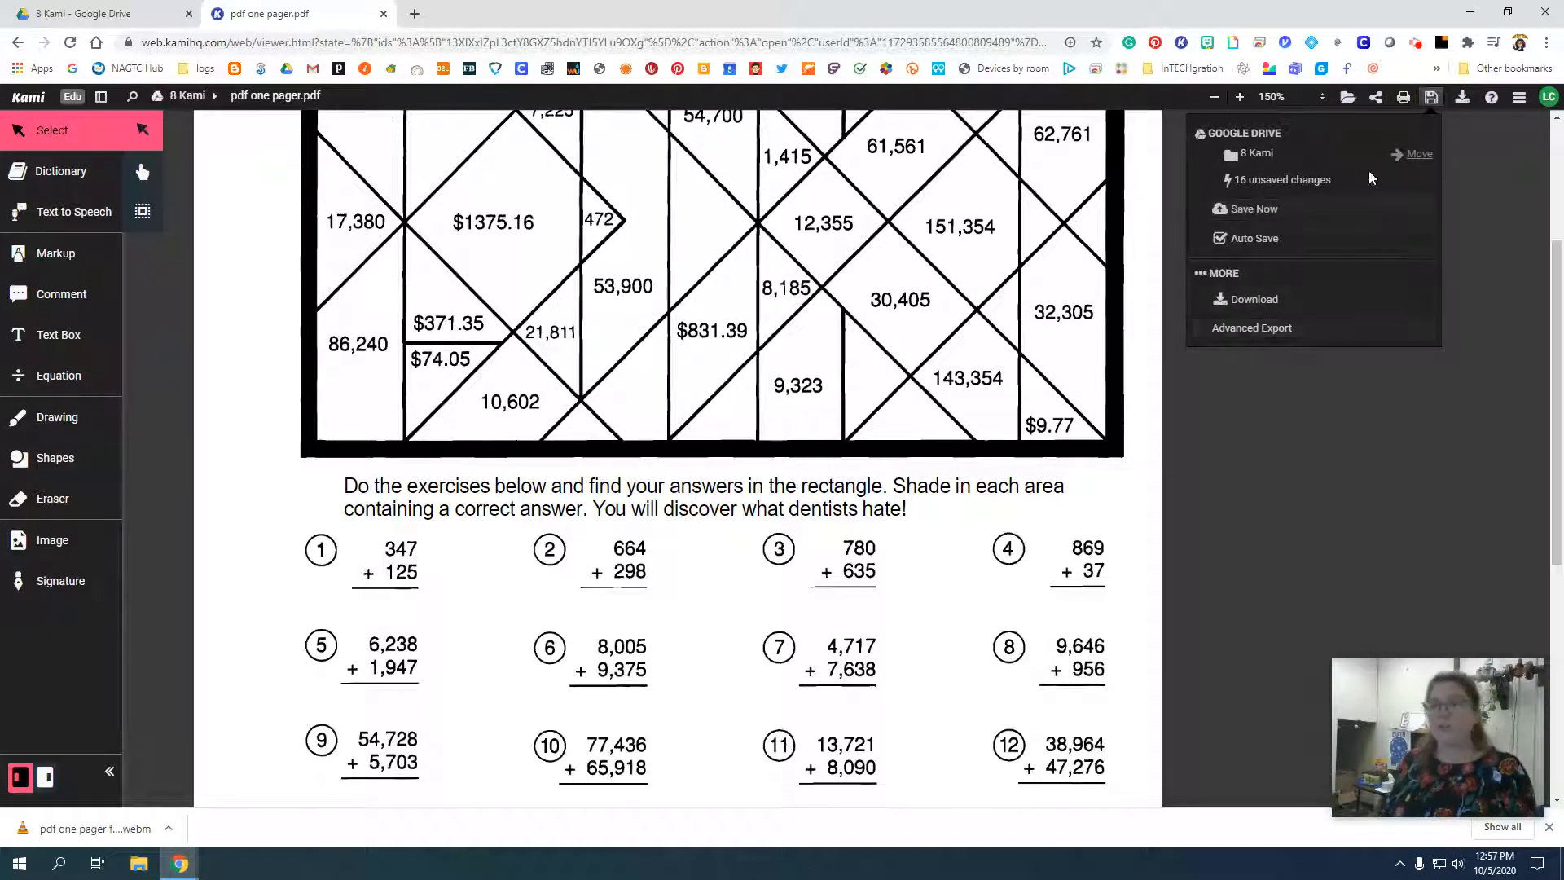
click(1464, 99)
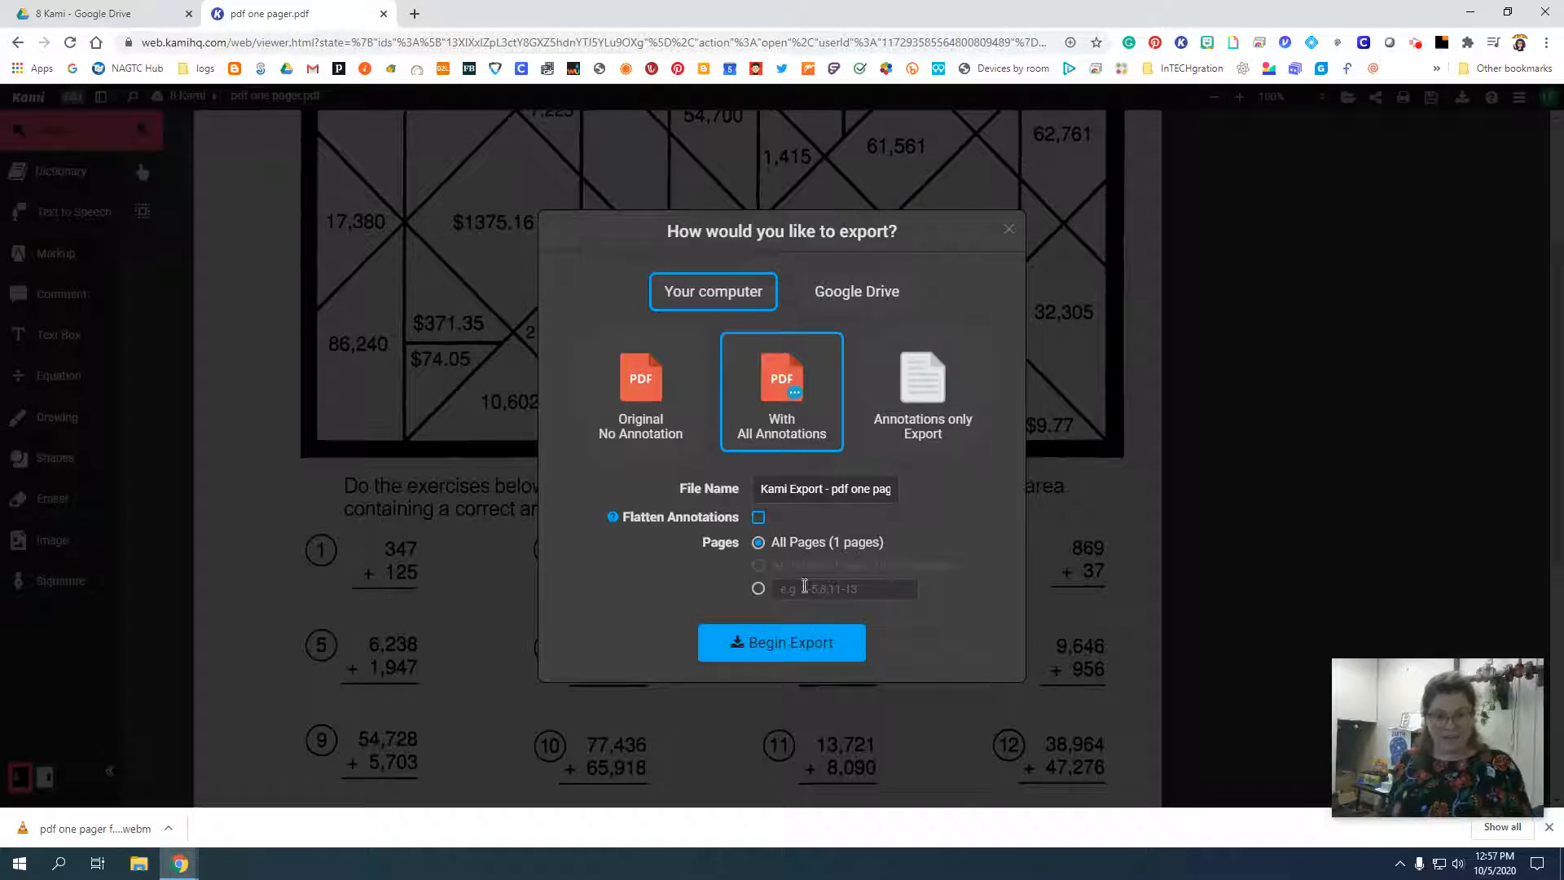
click(1010, 229)
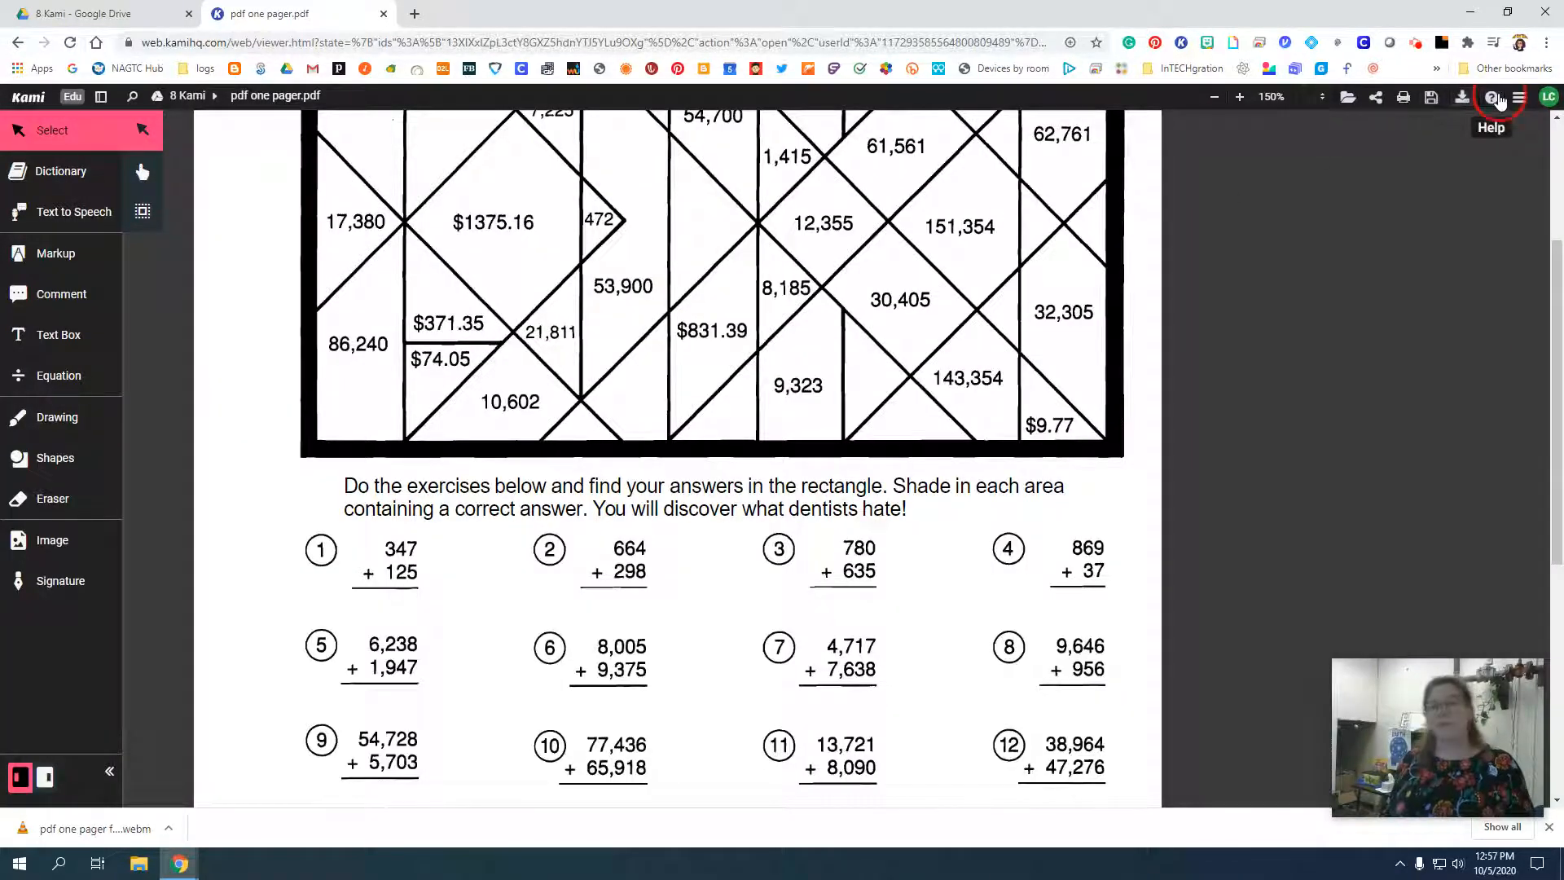
click(1499, 98)
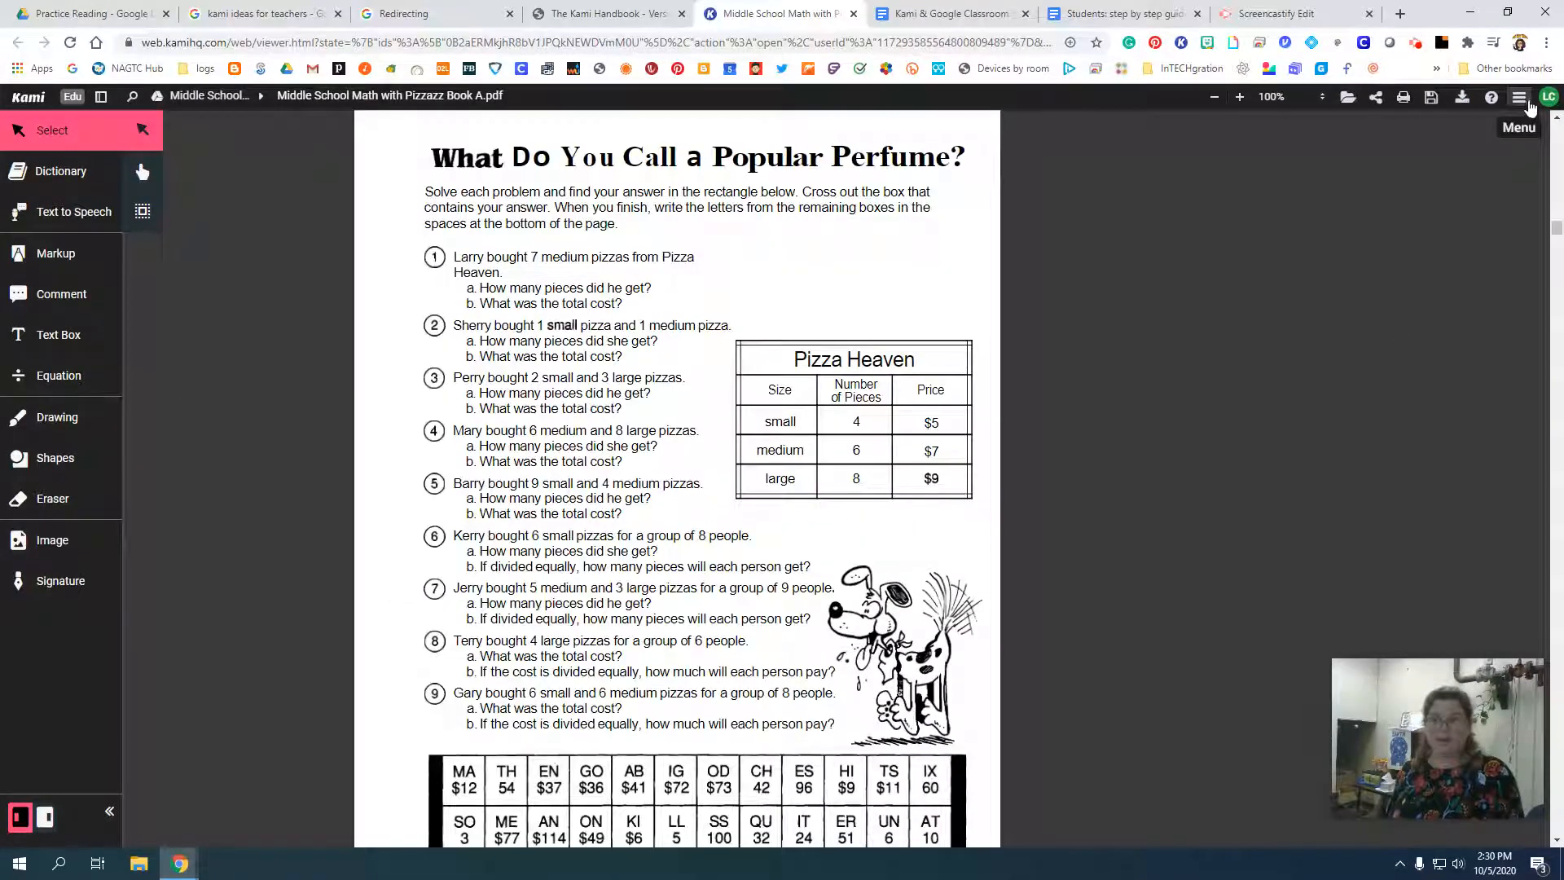
Load the Middle School Math with Pizzazz Book A PDF into the Split and Merge tool and show its pages for splitting.
click(1521, 100)
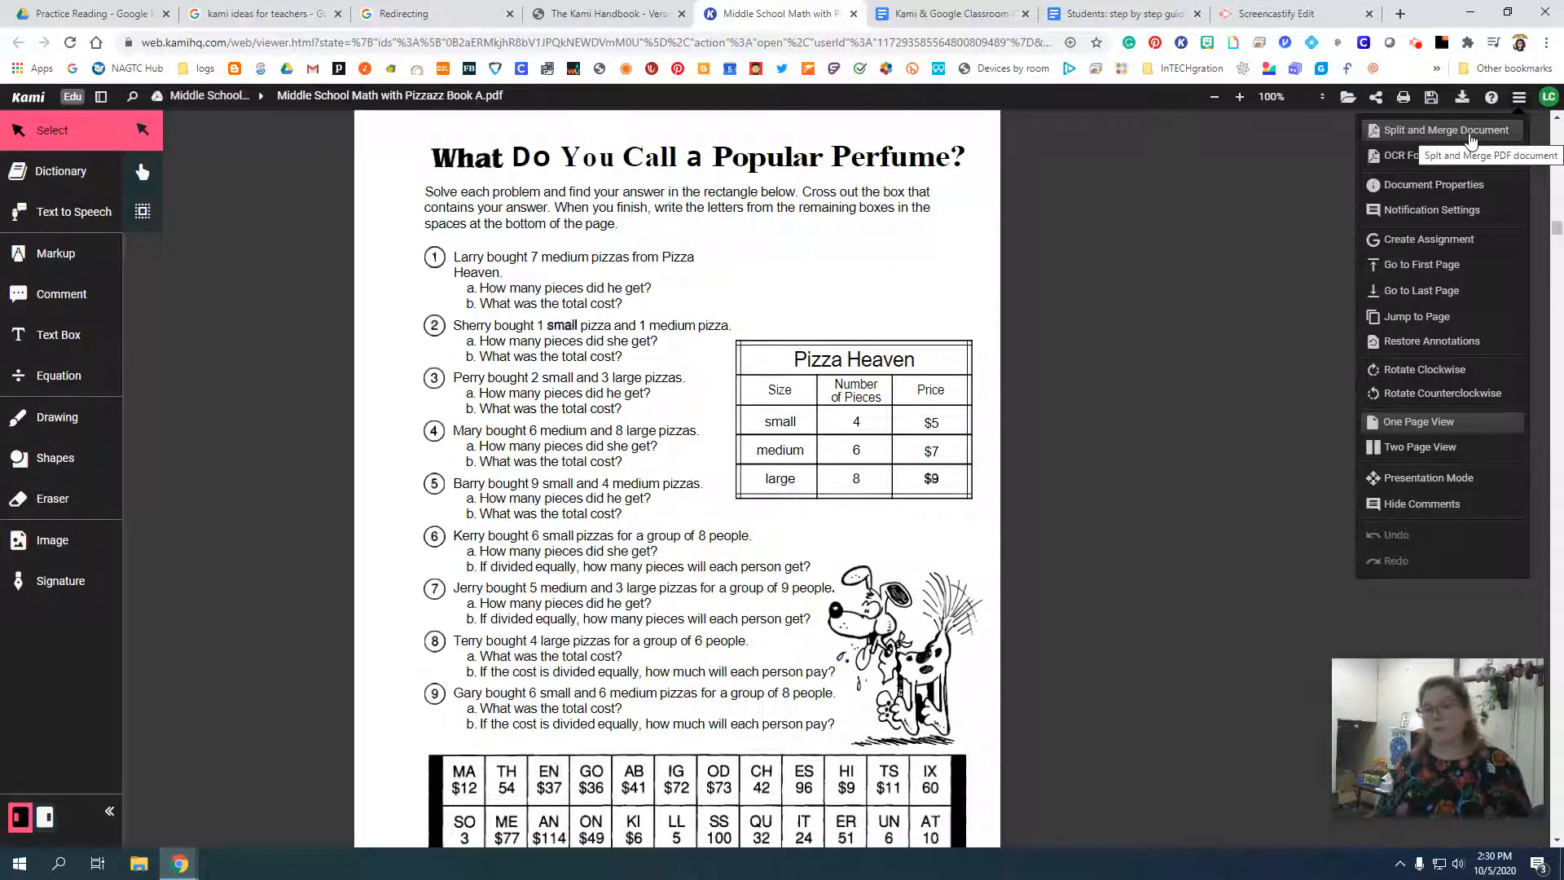
click(1470, 133)
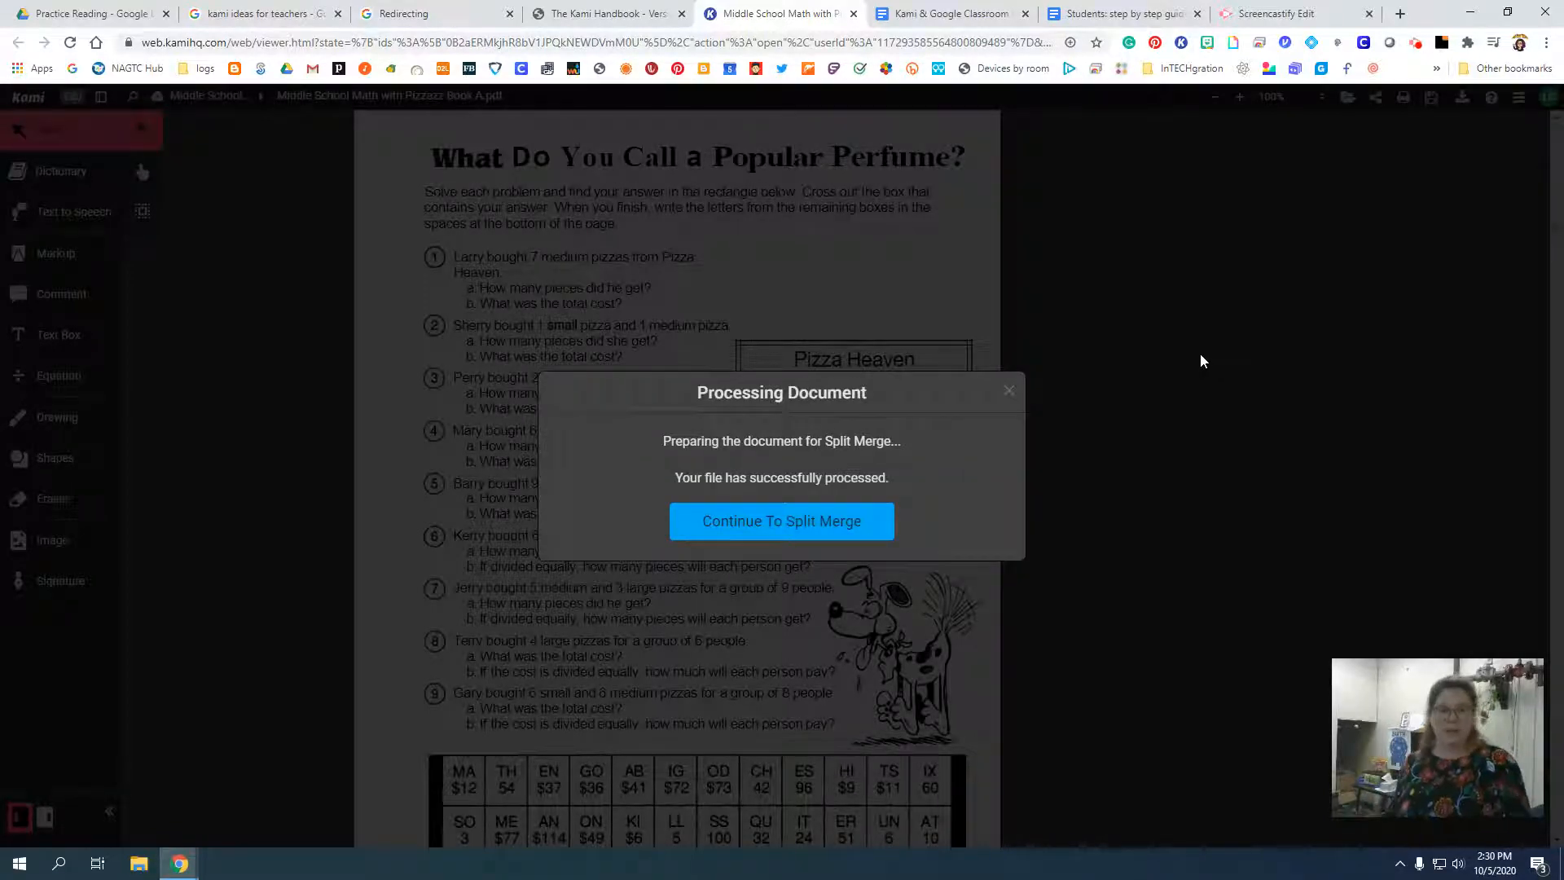
click(827, 524)
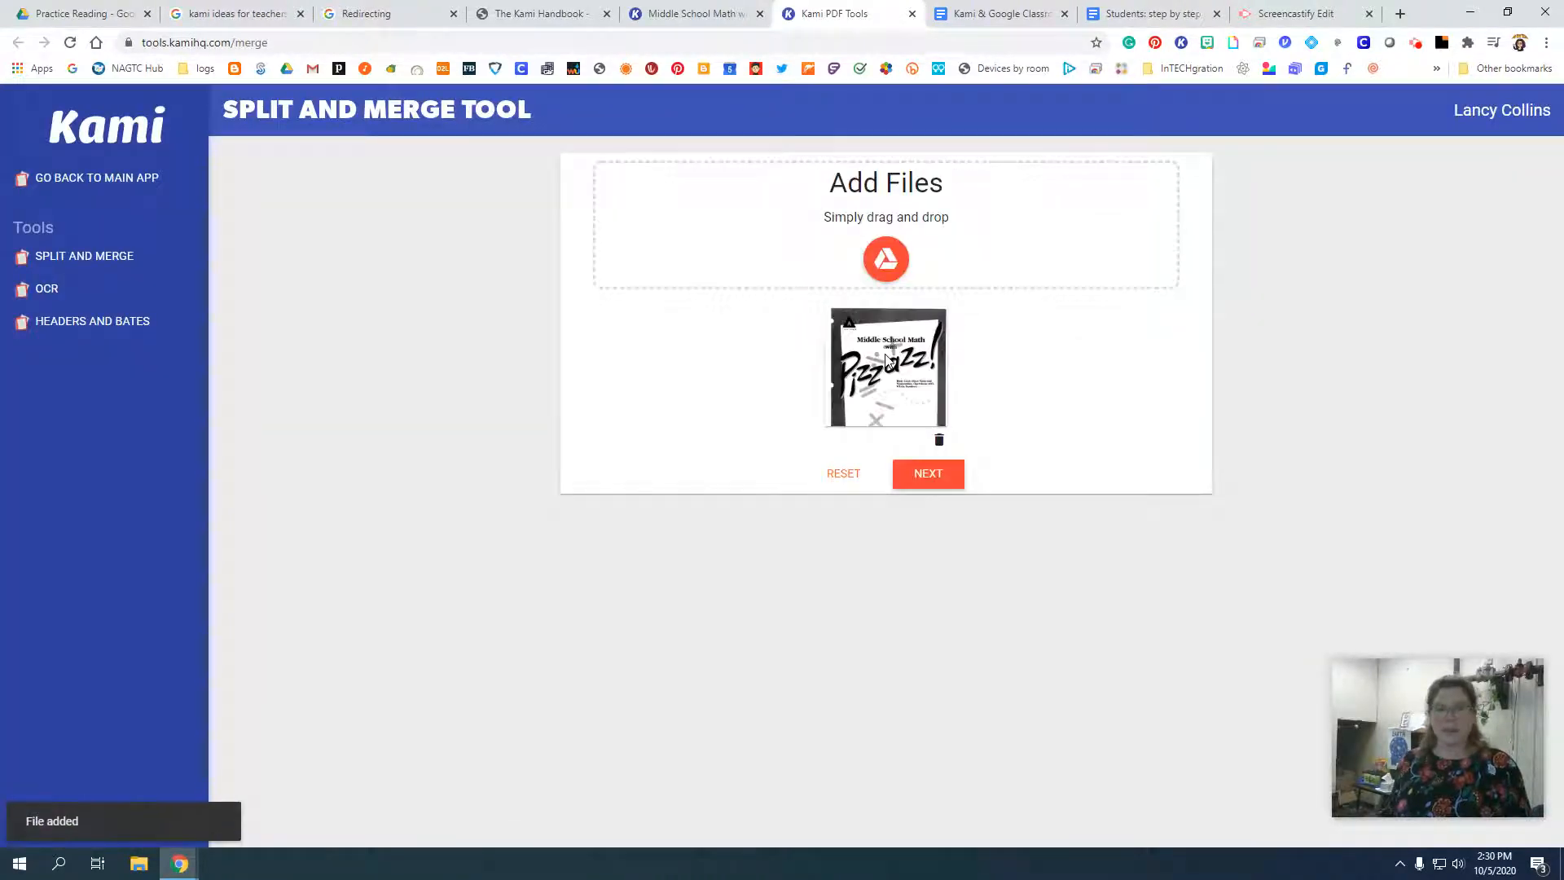
click(935, 481)
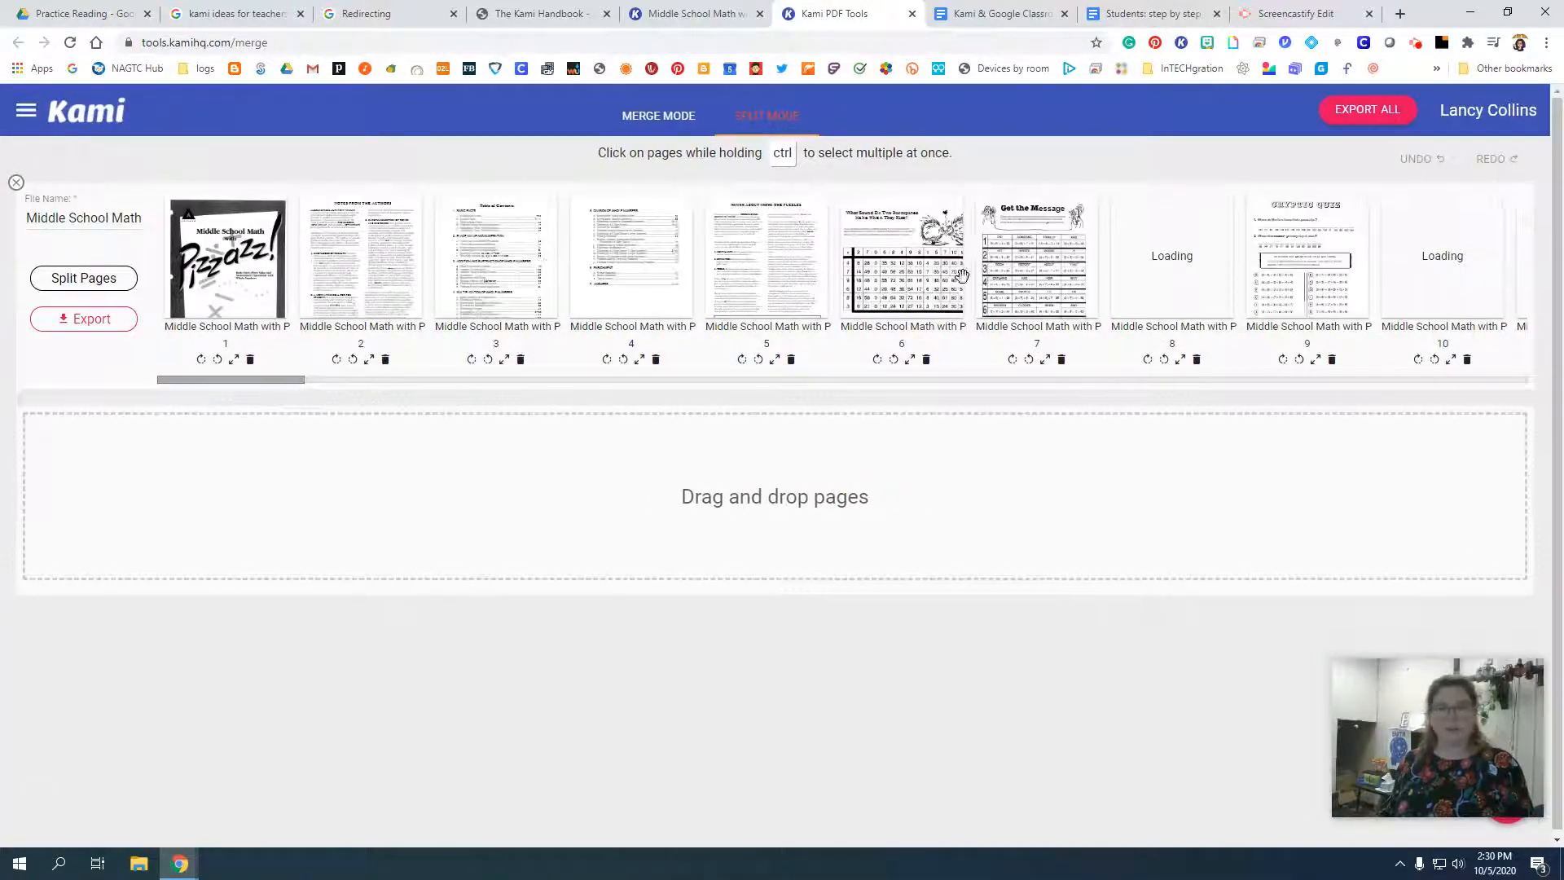
Separate pages 14 and 17 of the math book into a new split document, and close the split tool without exporting.
drag(285, 385, 447, 388)
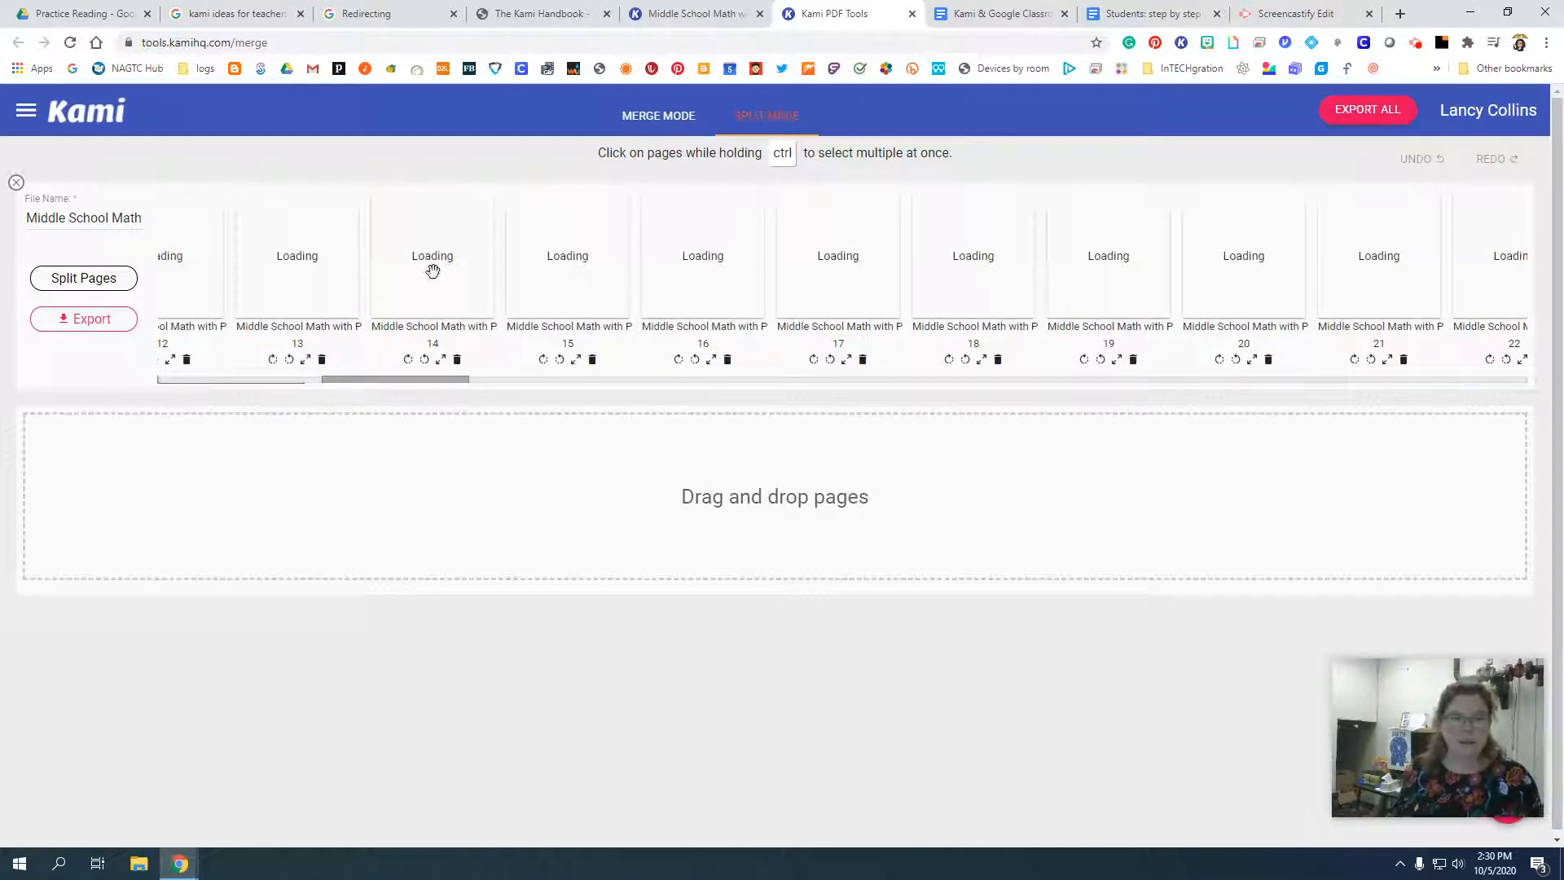
drag(430, 271, 379, 519)
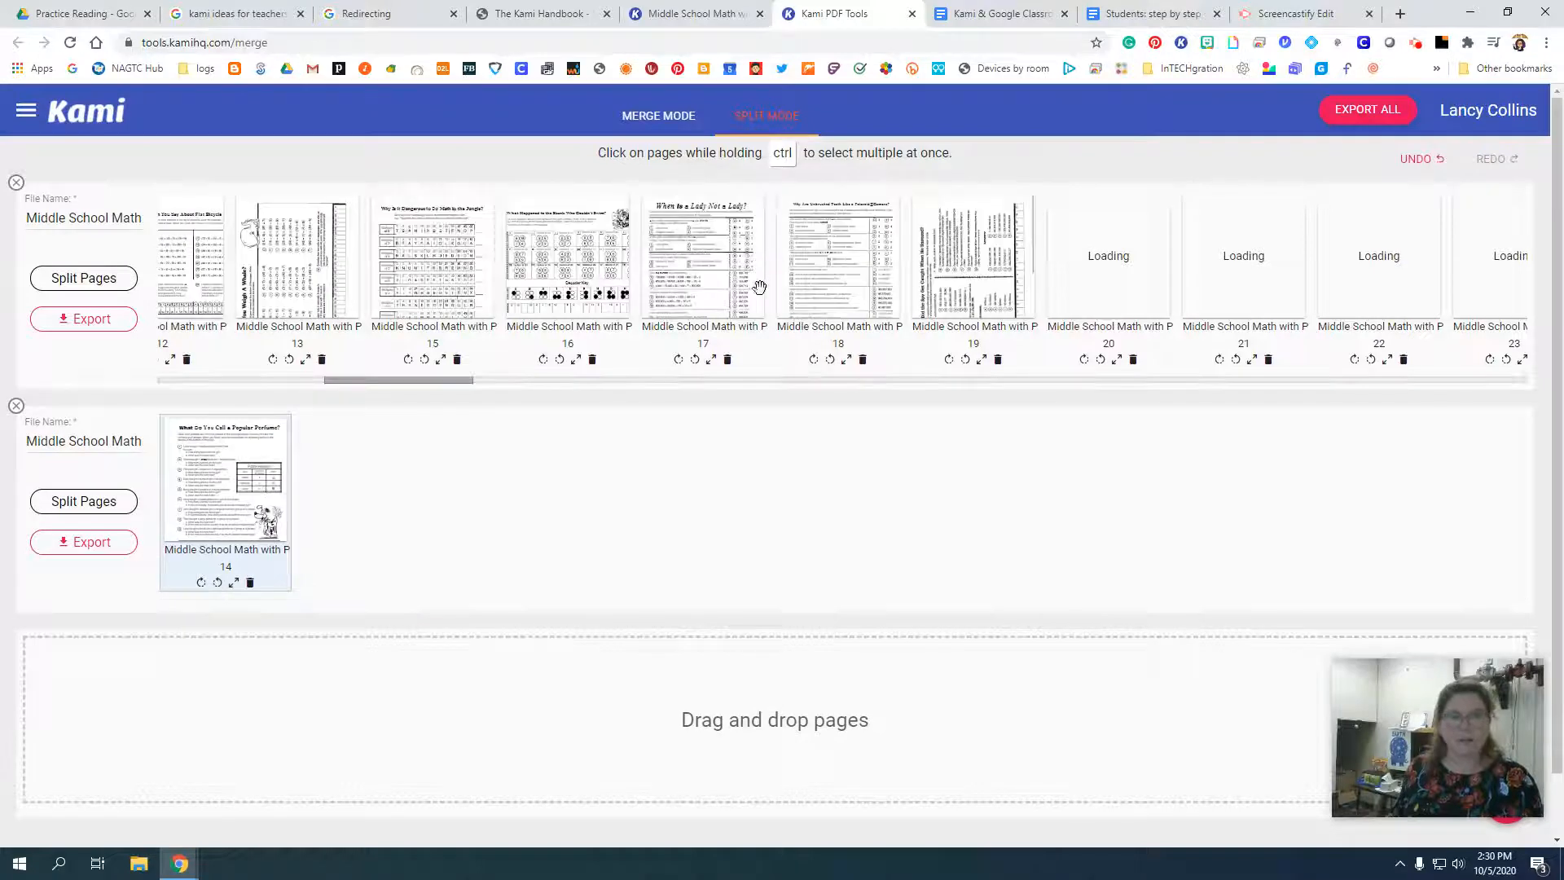
drag(673, 254, 493, 554)
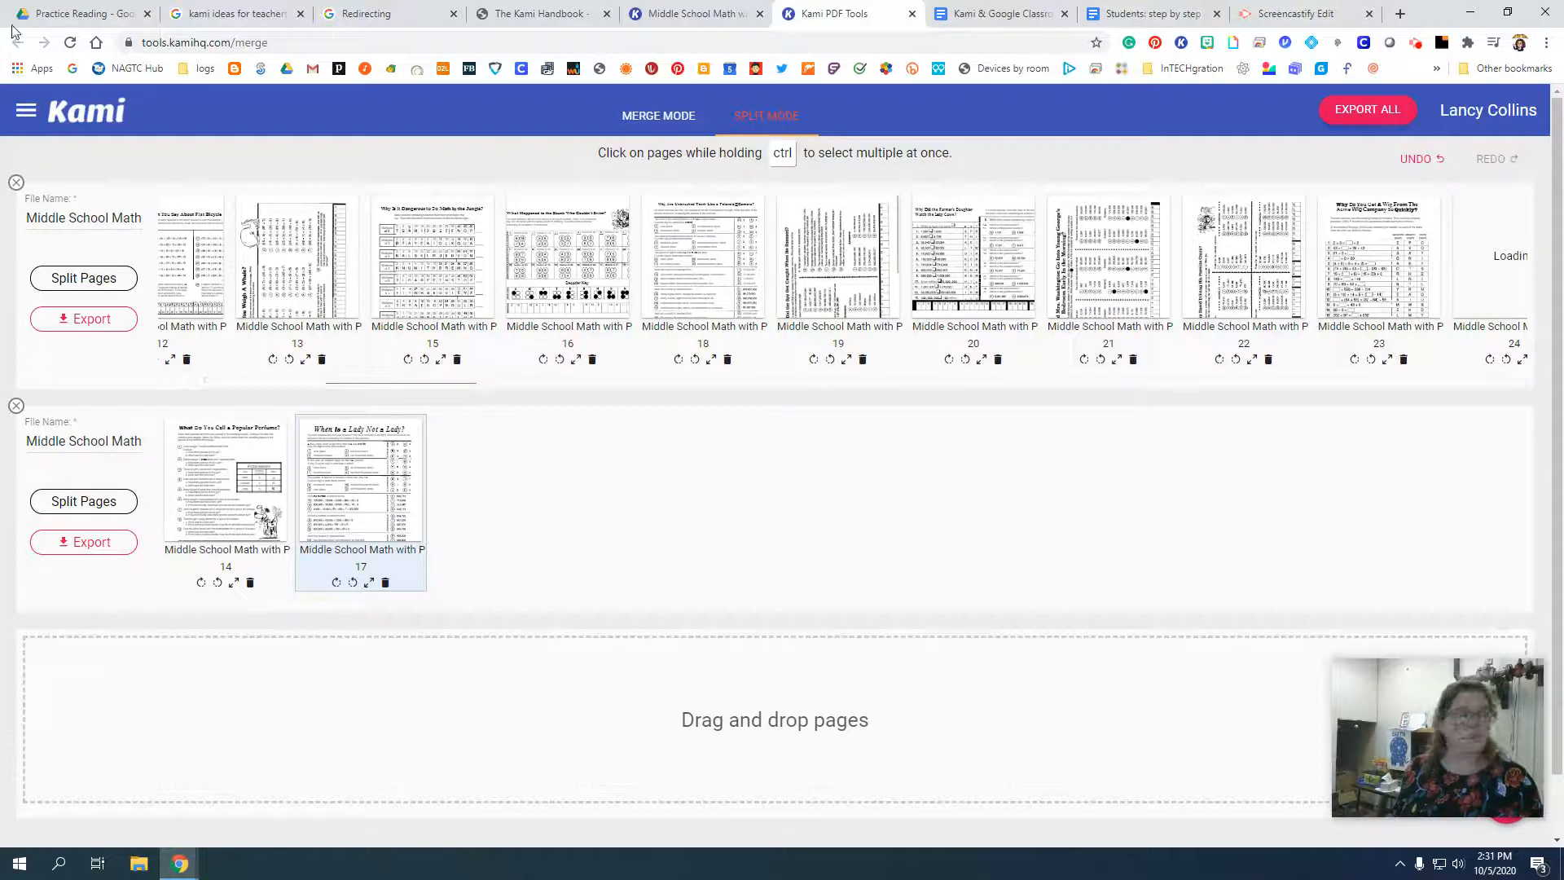
click(912, 15)
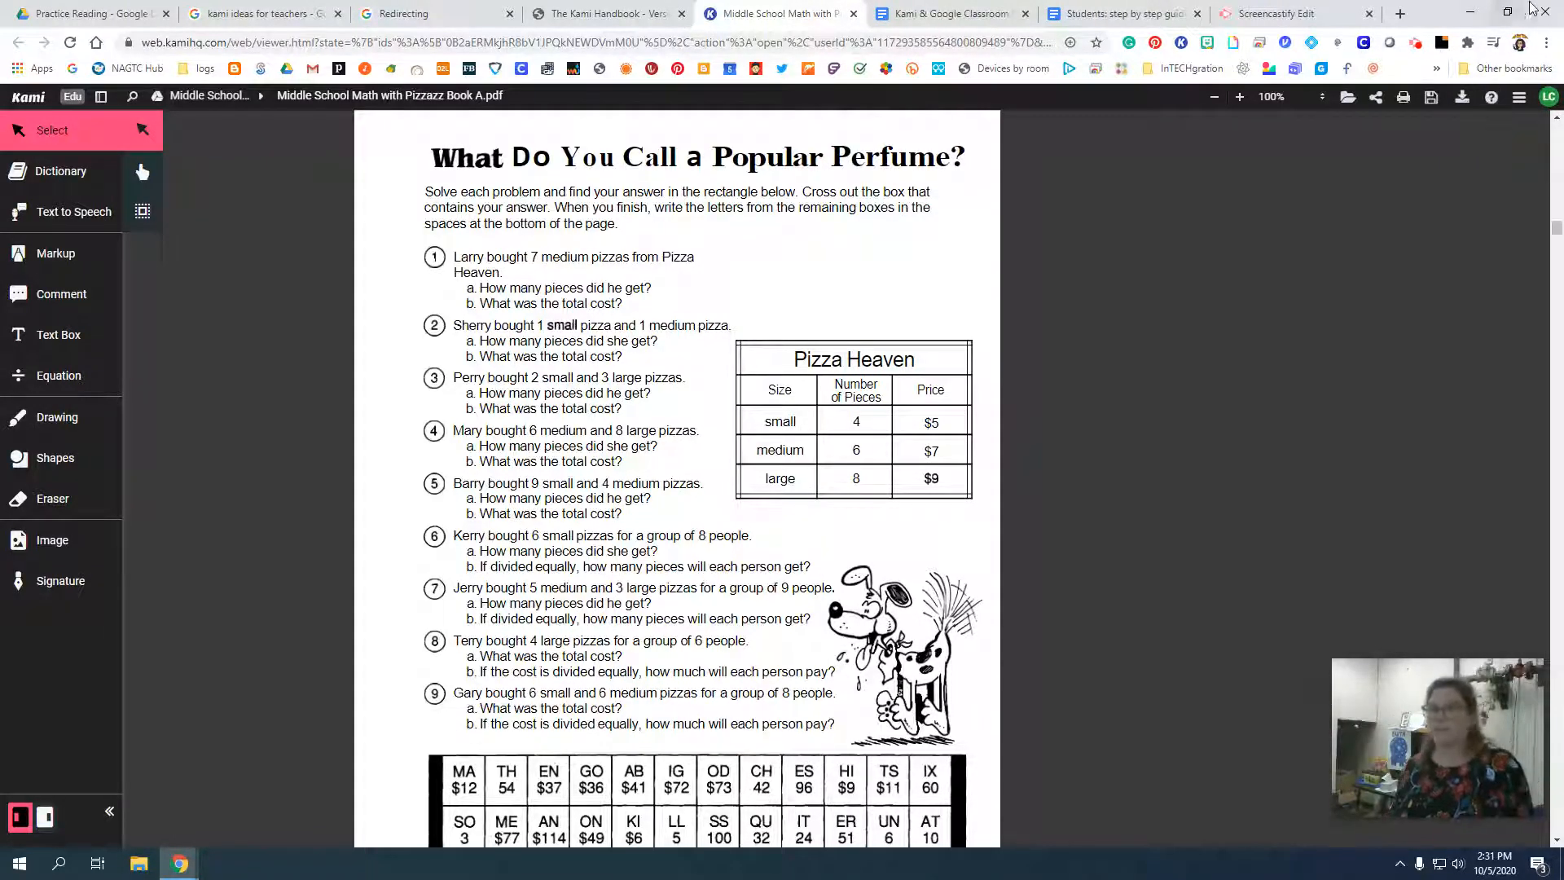
Go to the first page of the math book and from there to its last page.
click(1519, 97)
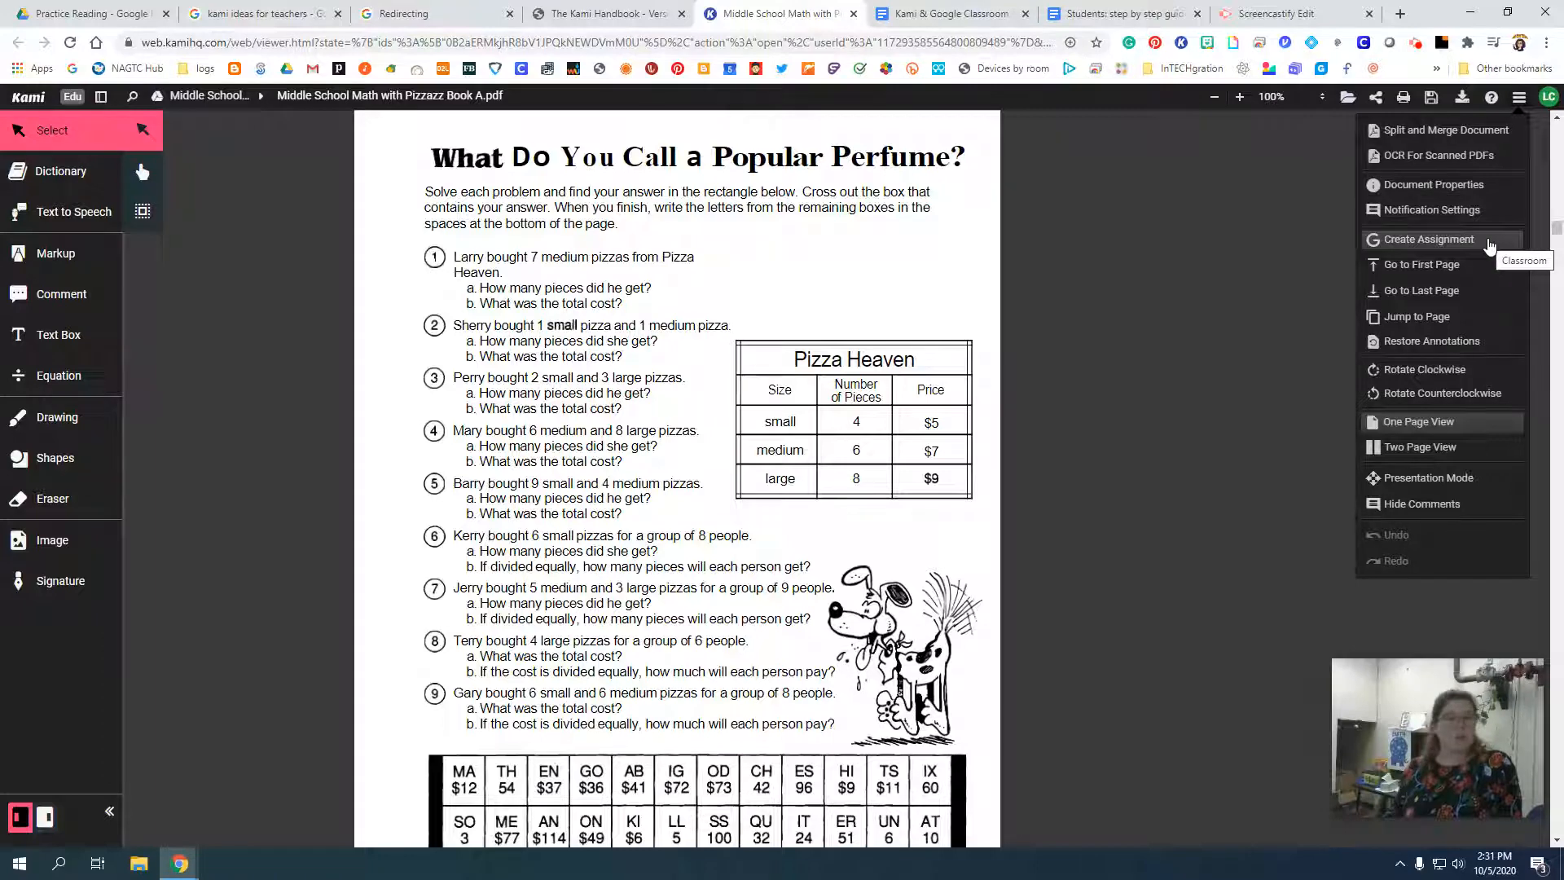
click(1429, 270)
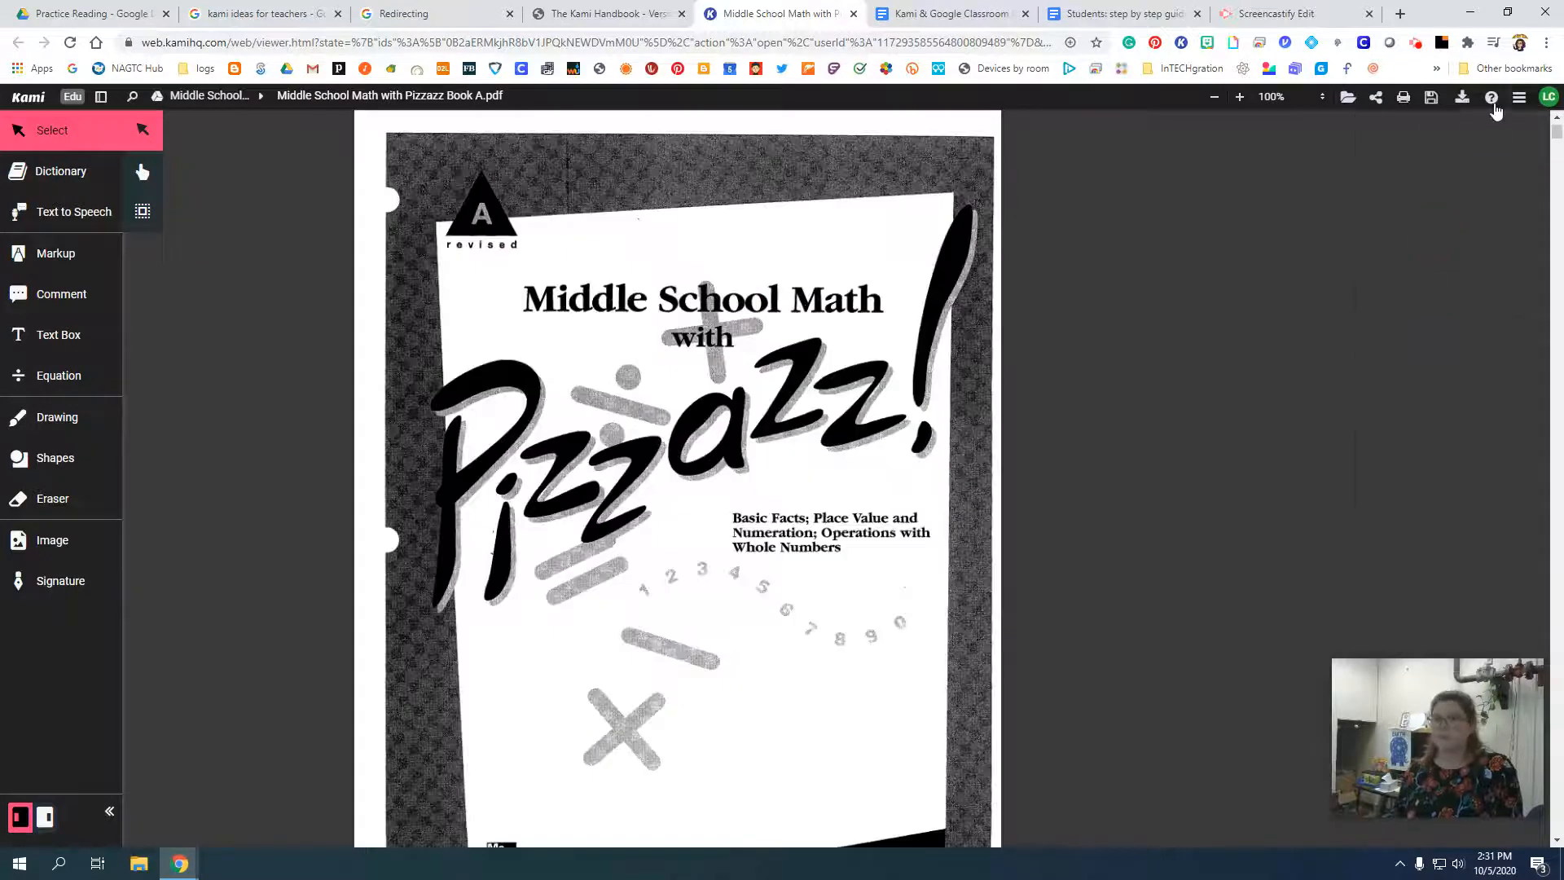
click(1520, 98)
click(1449, 289)
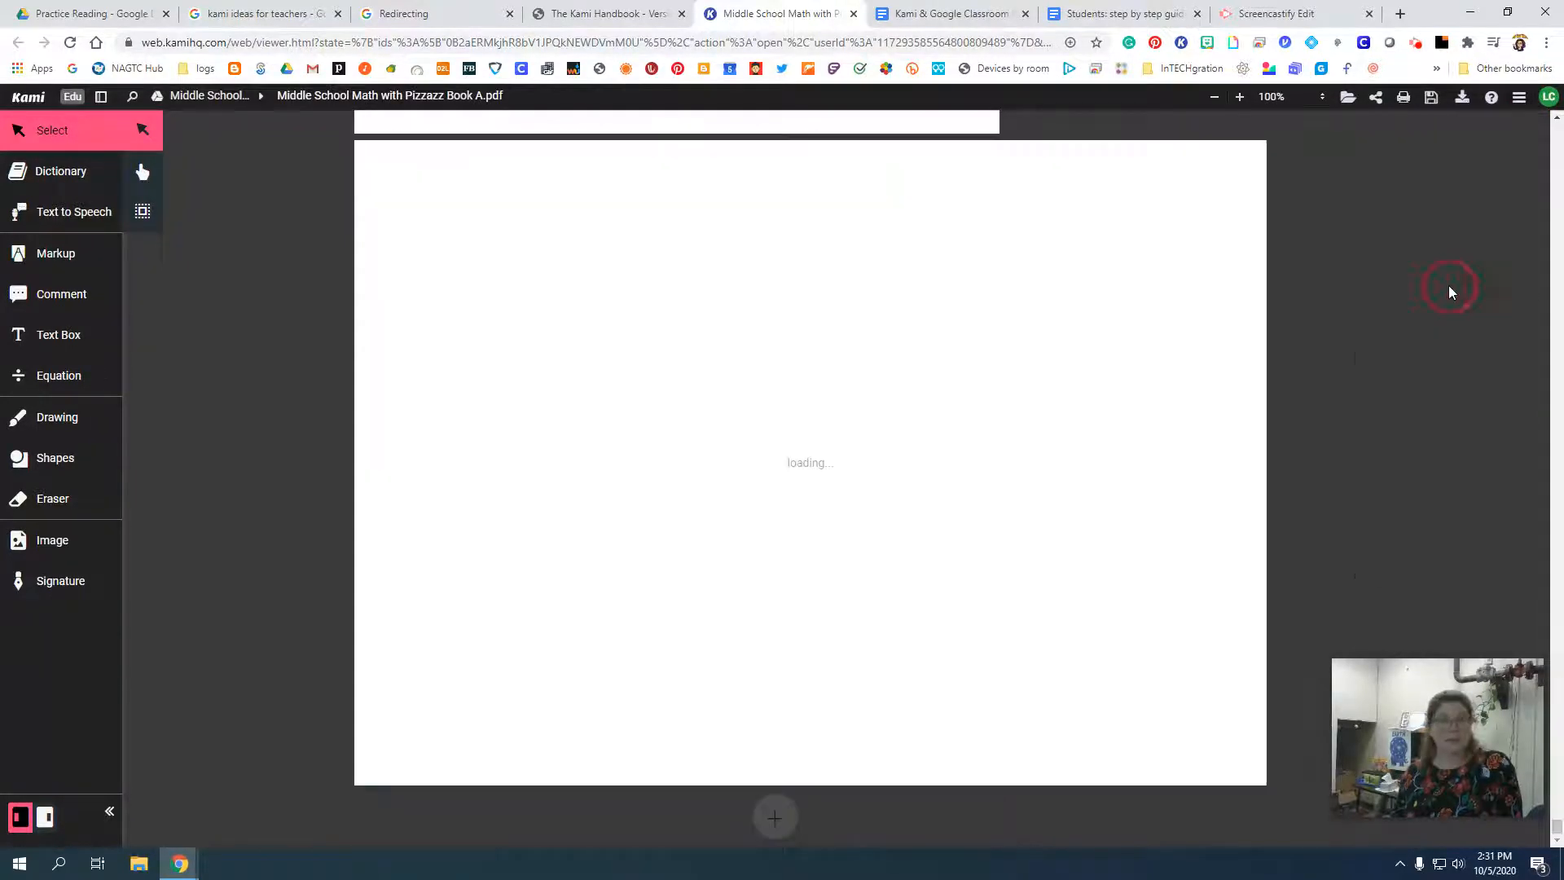
Open the prompt for jumping to a specific page of the math book.
click(1520, 97)
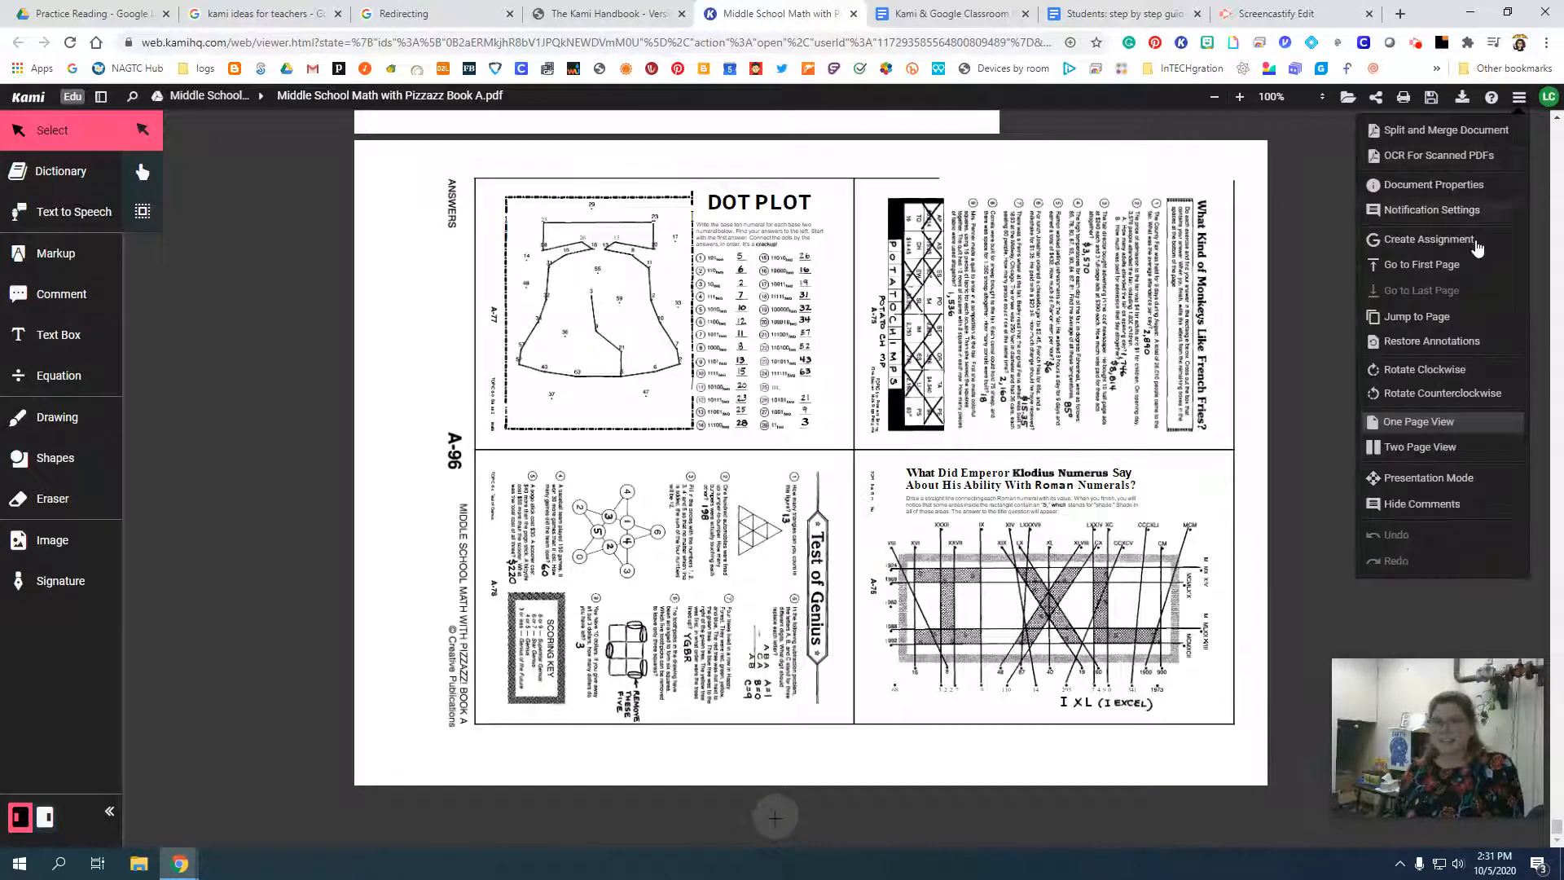
click(1449, 318)
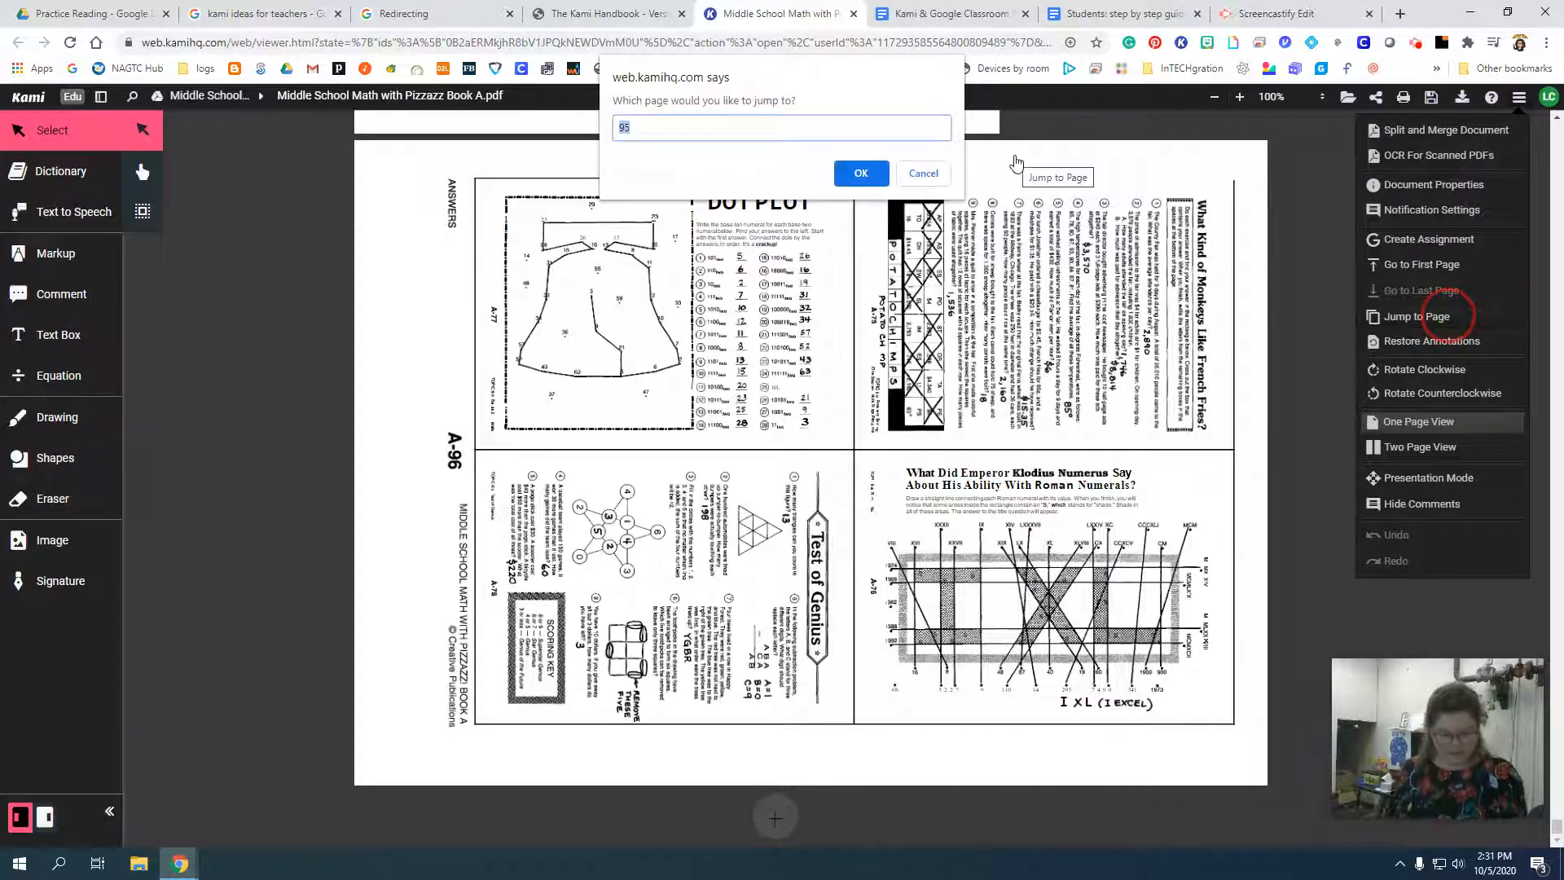
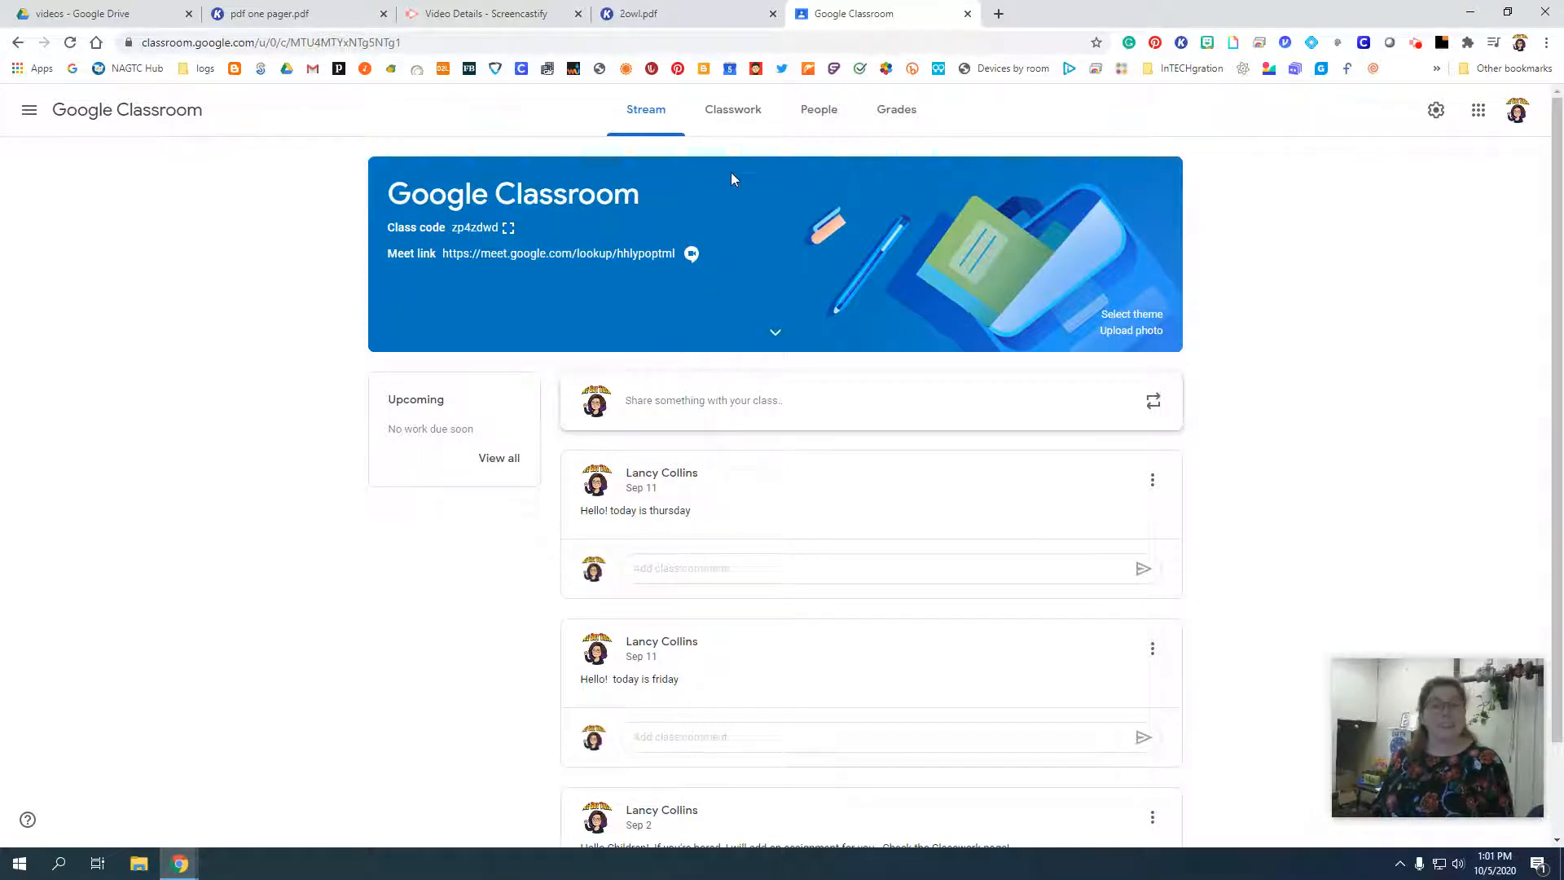
Start a new Kami assignment from the Classwork page of the Google Classroom class.
click(735, 112)
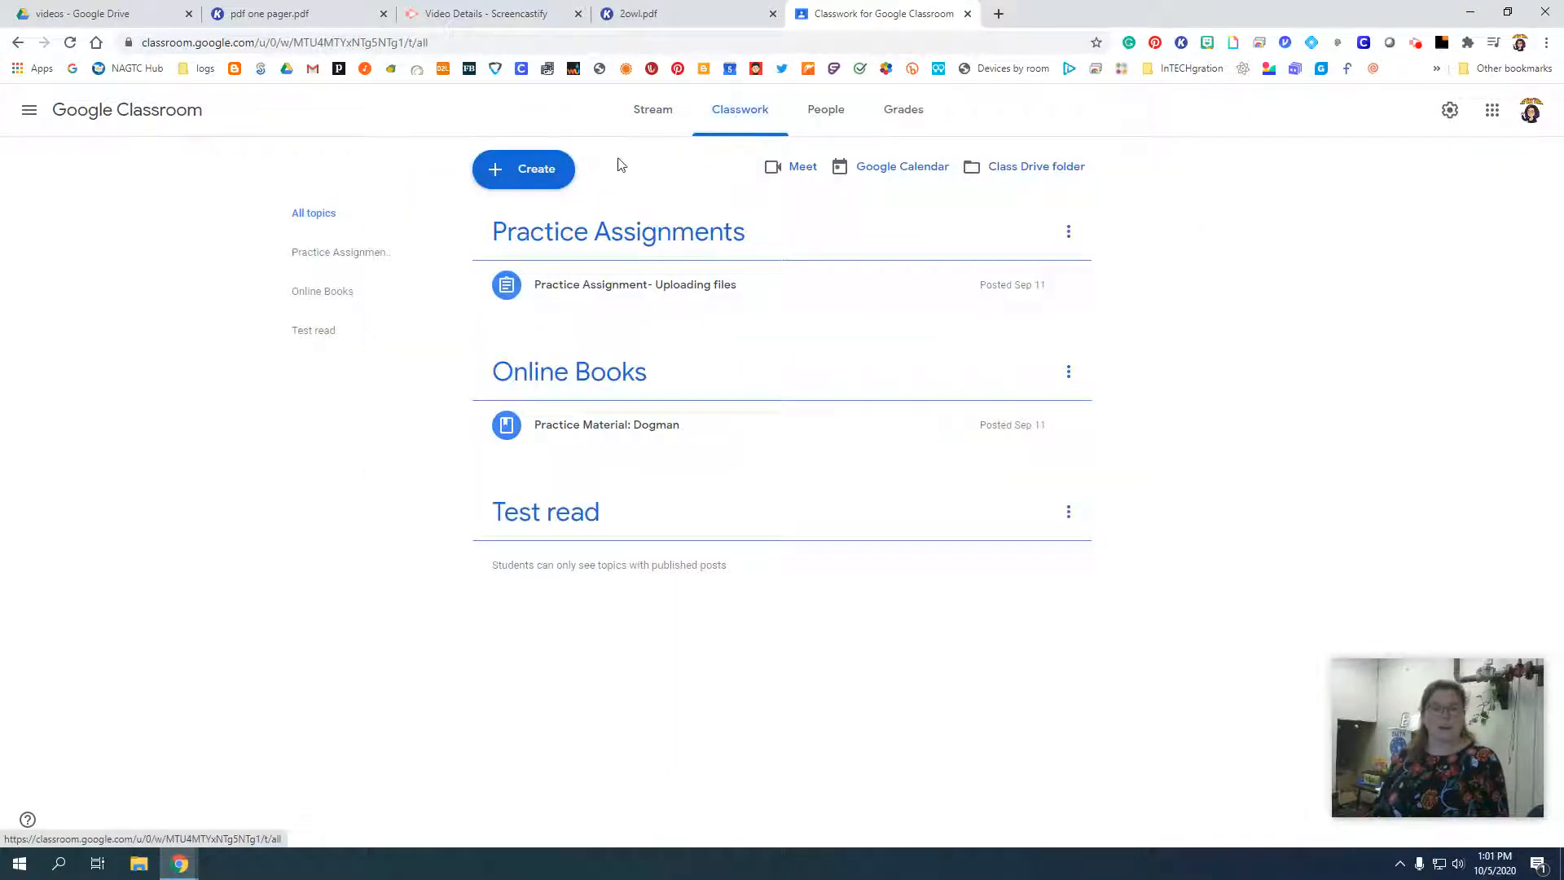
click(532, 175)
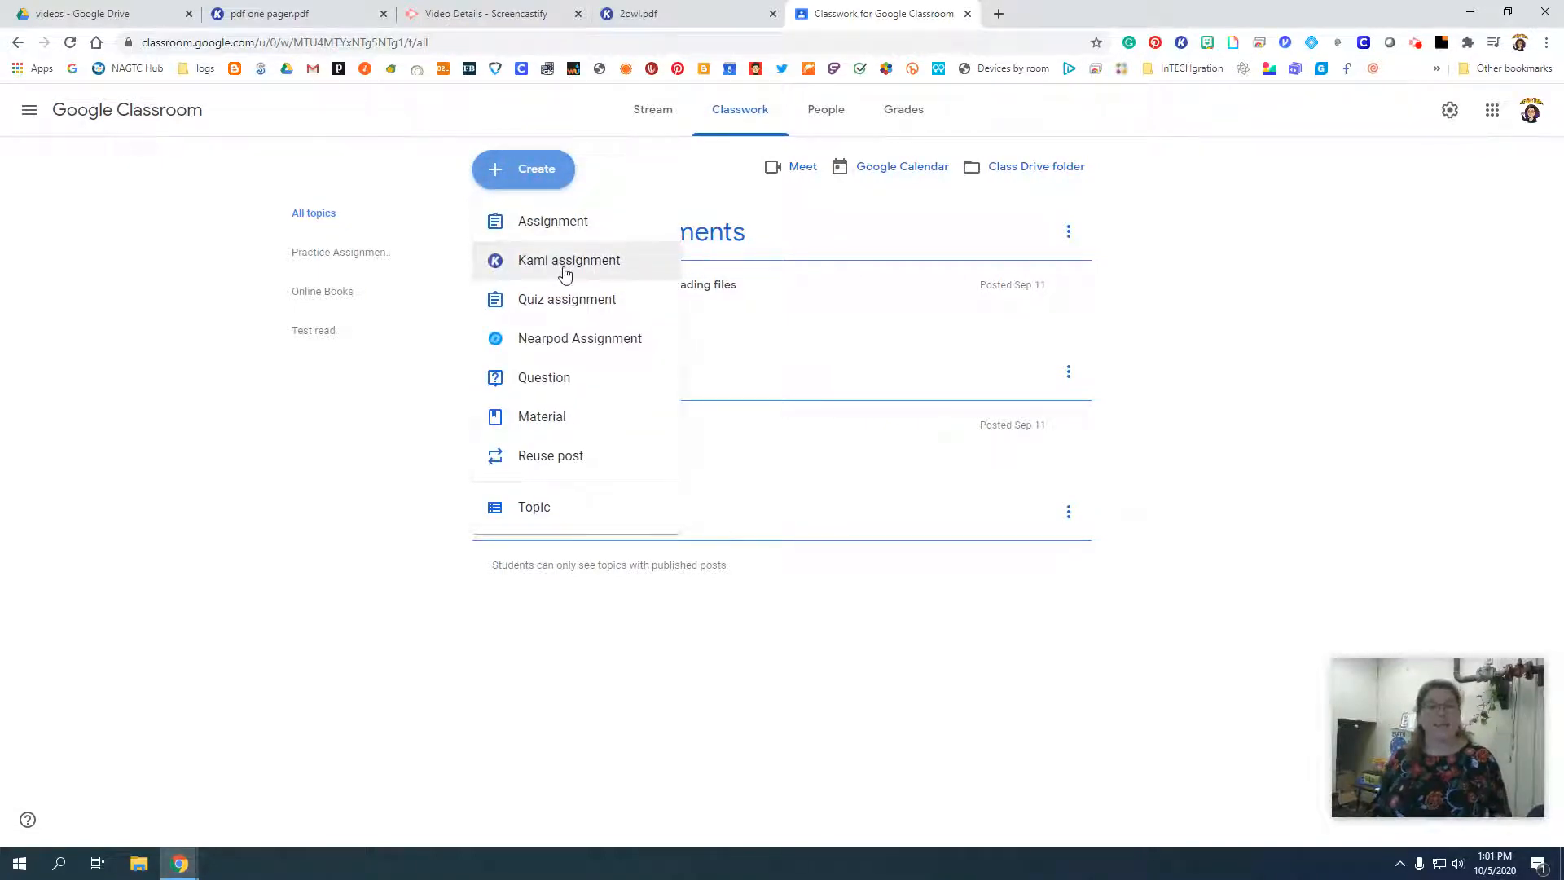
click(565, 269)
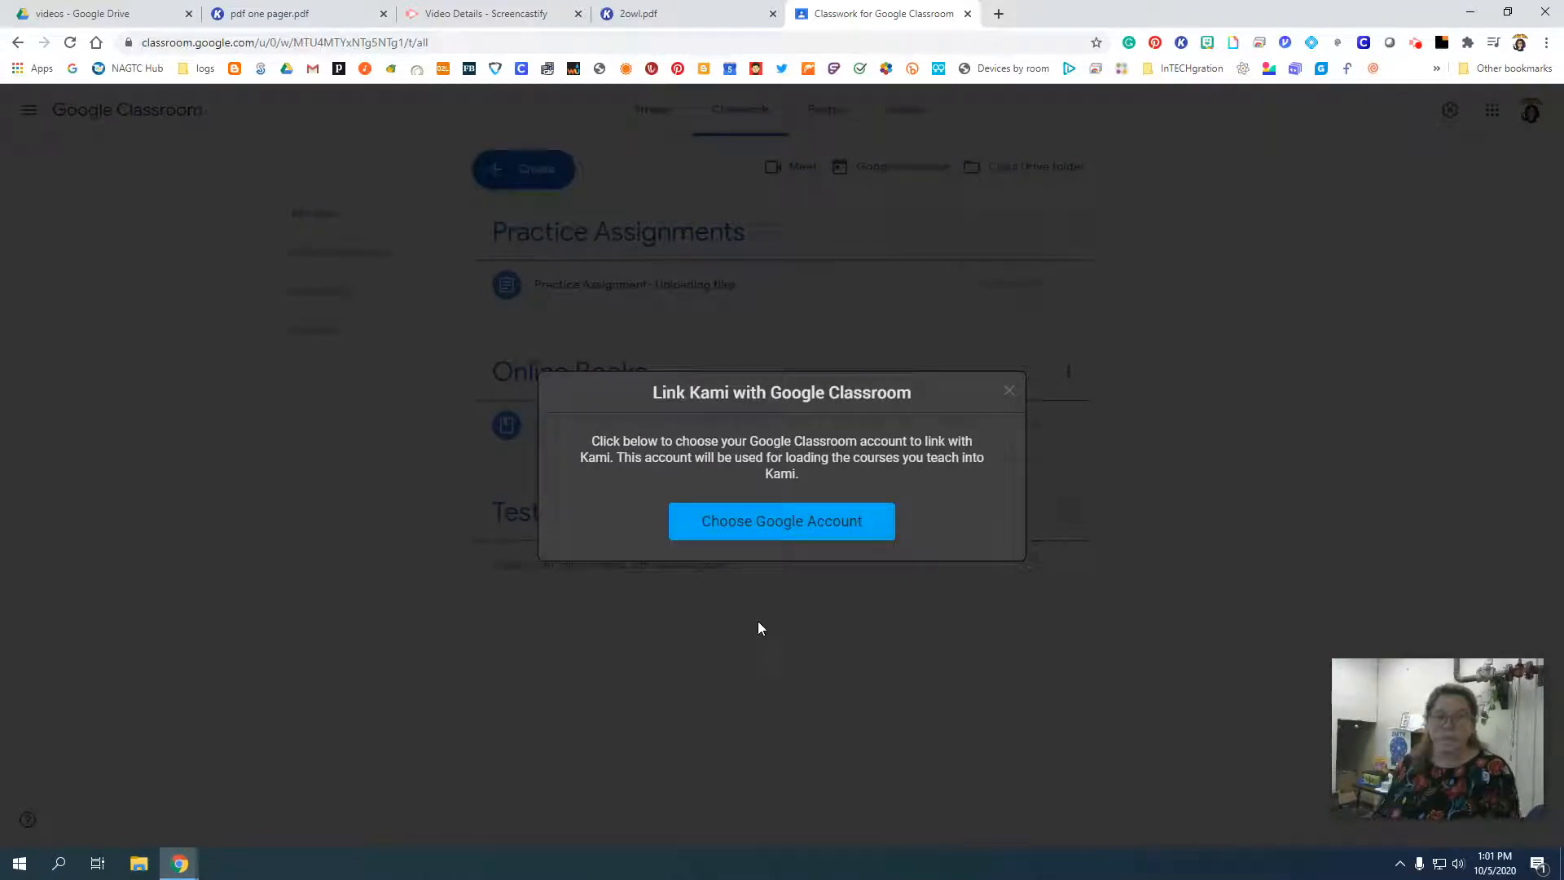
Link Kami with the teacher's Google Classroom account and allow Kami the requested access permissions.
click(763, 519)
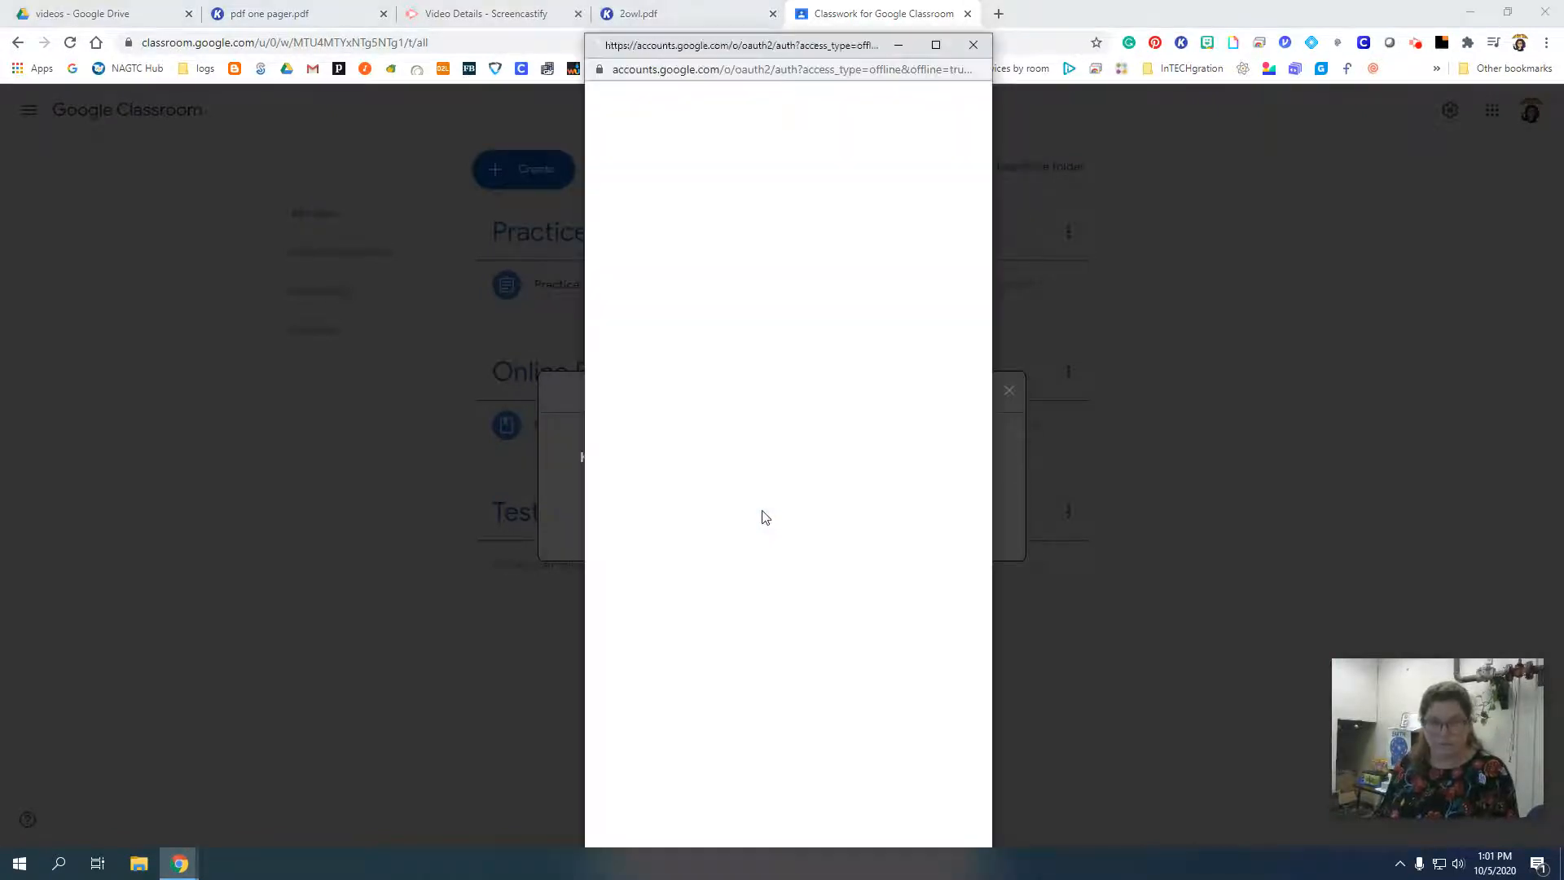
click(683, 279)
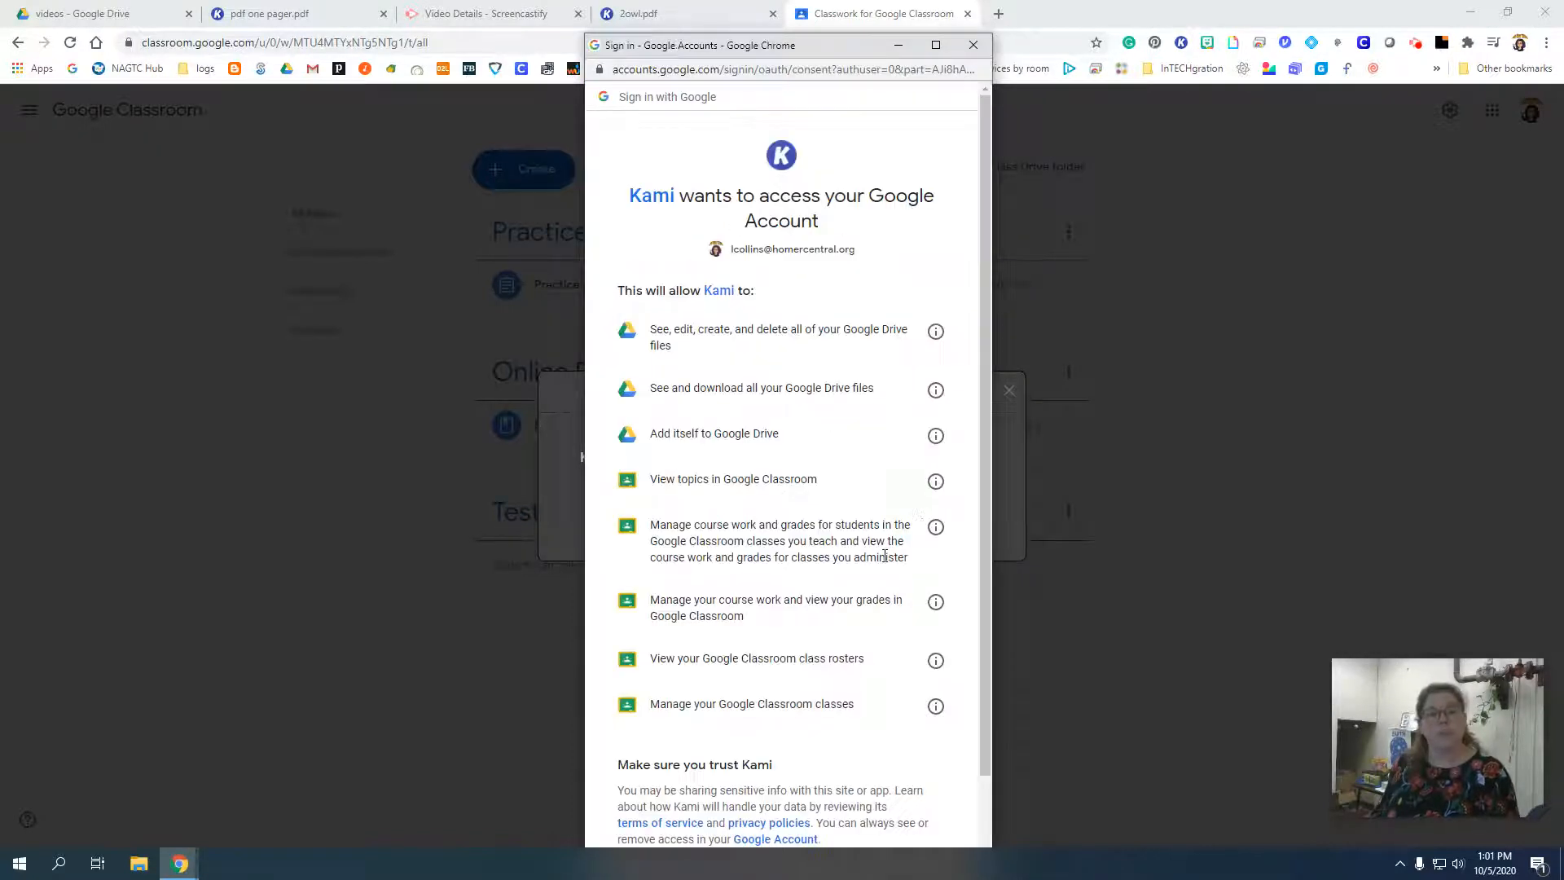
scroll(886, 546, down, 2)
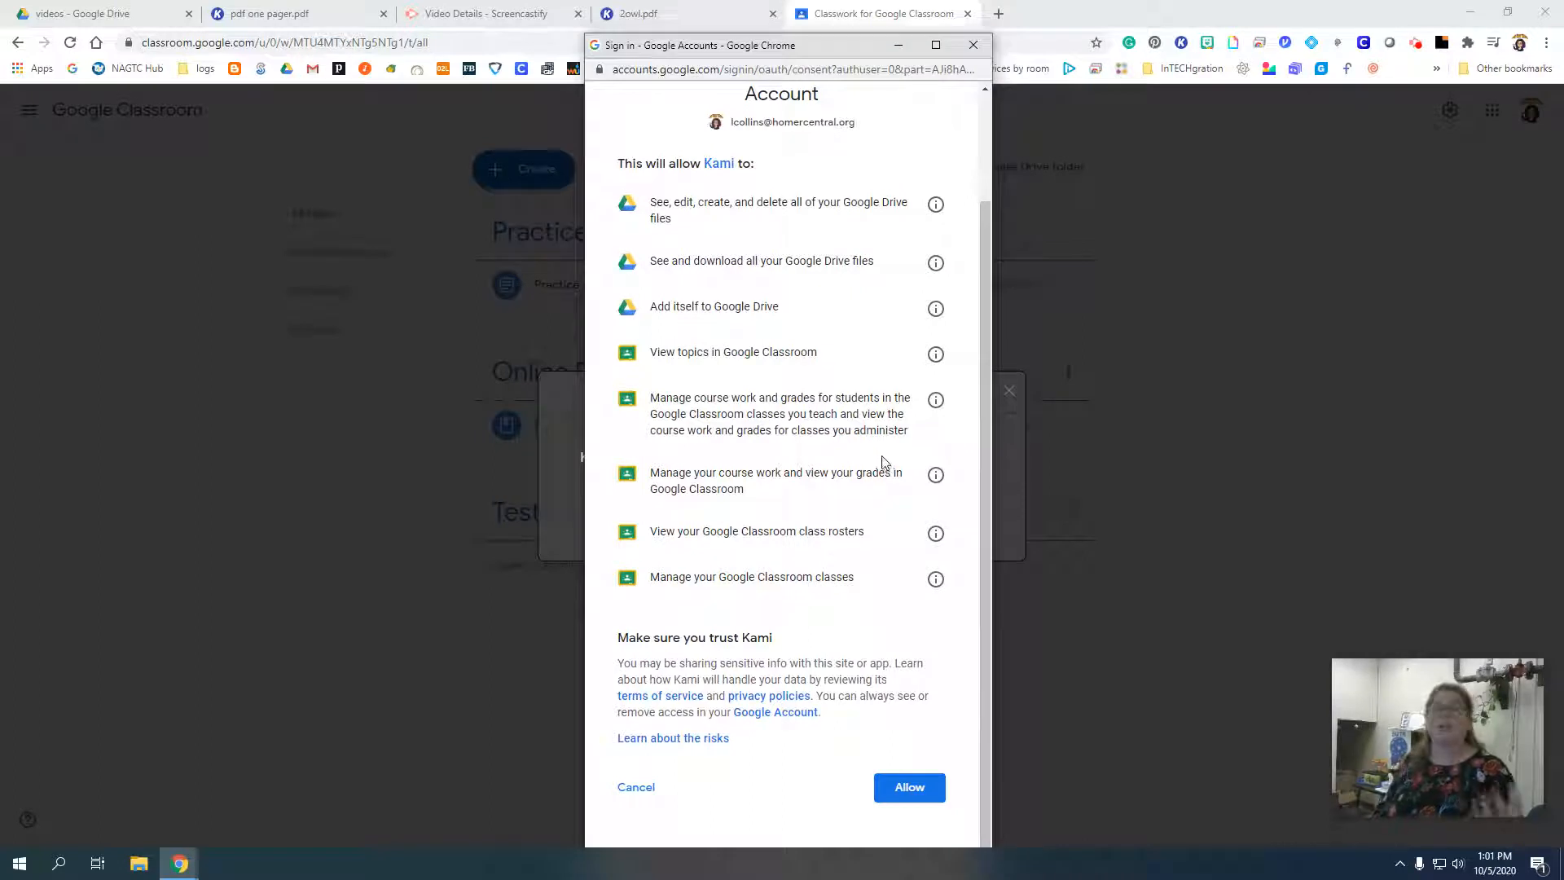
click(910, 791)
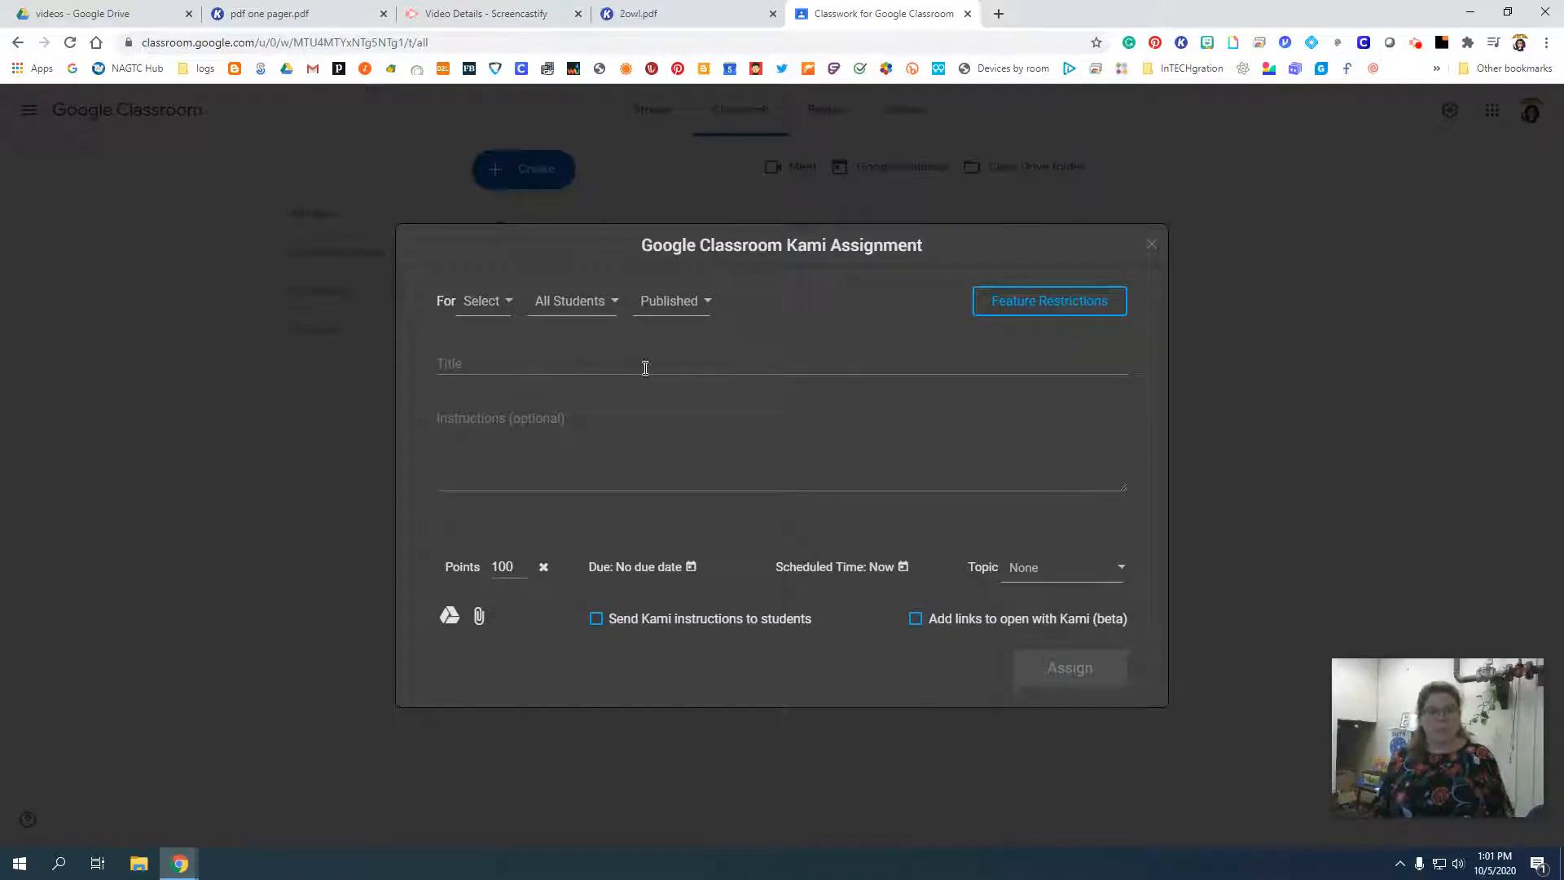
click(573, 303)
click(577, 304)
click(663, 303)
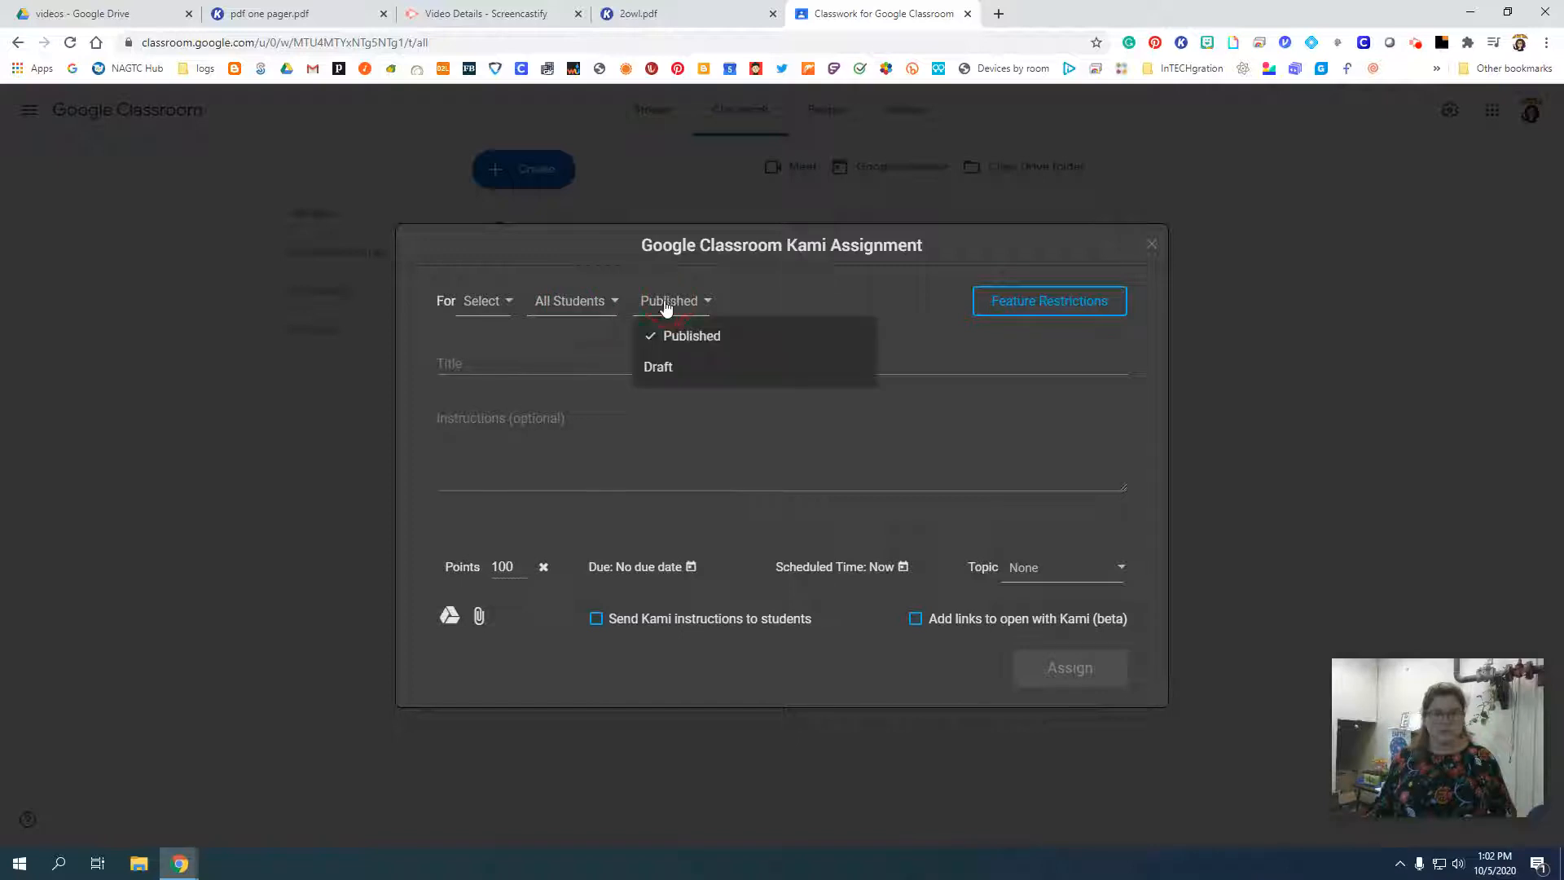
click(684, 304)
click(541, 358)
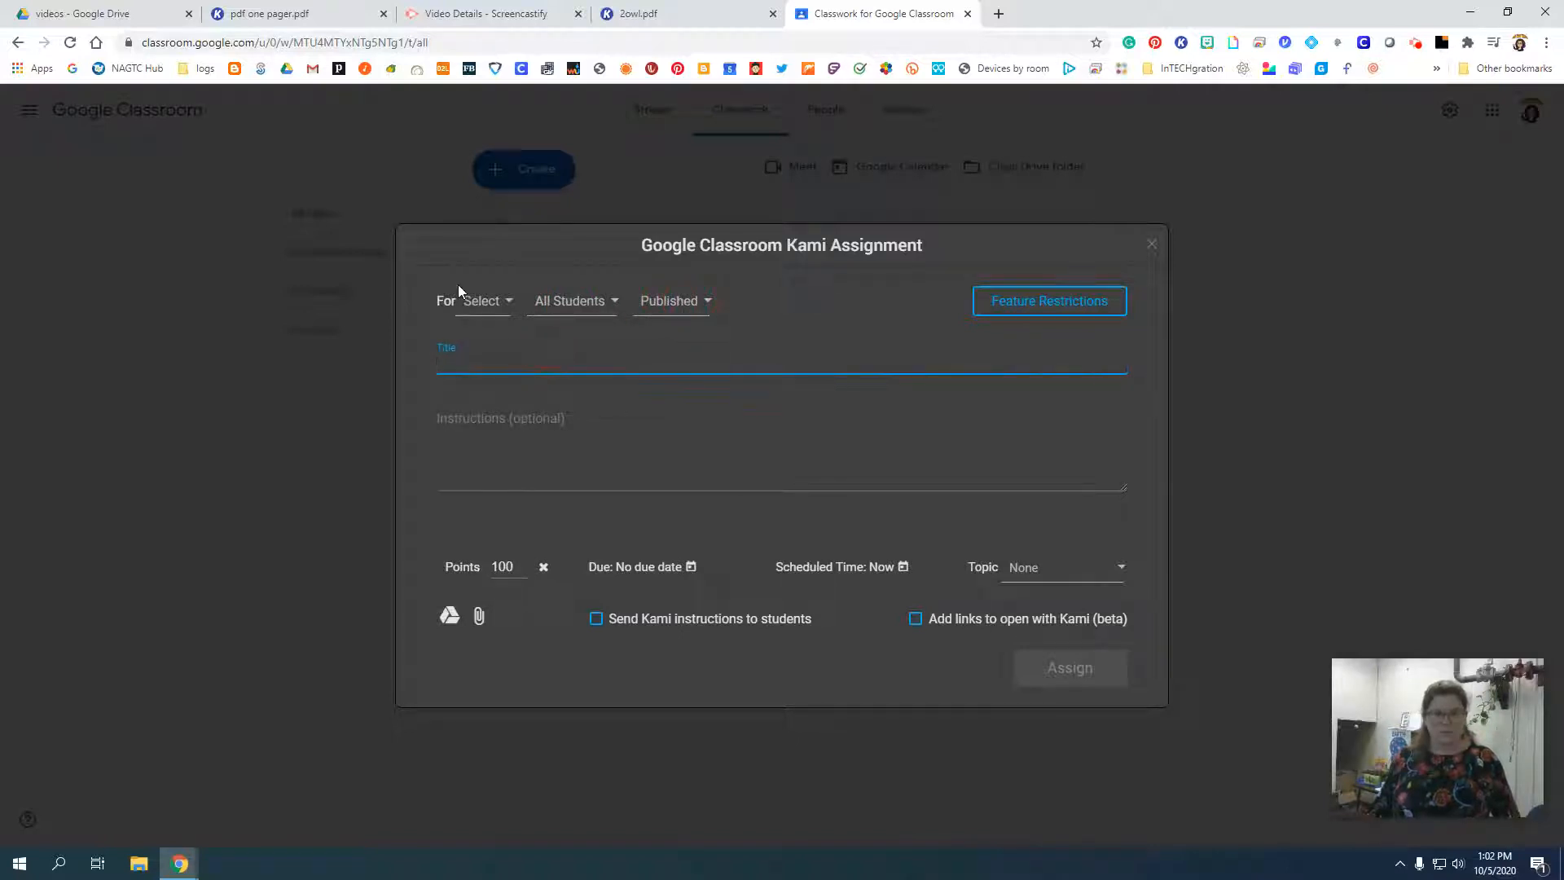
Direct the Kami assignment to the Google Classroom class and limit it to the third student in the roster list.
click(492, 303)
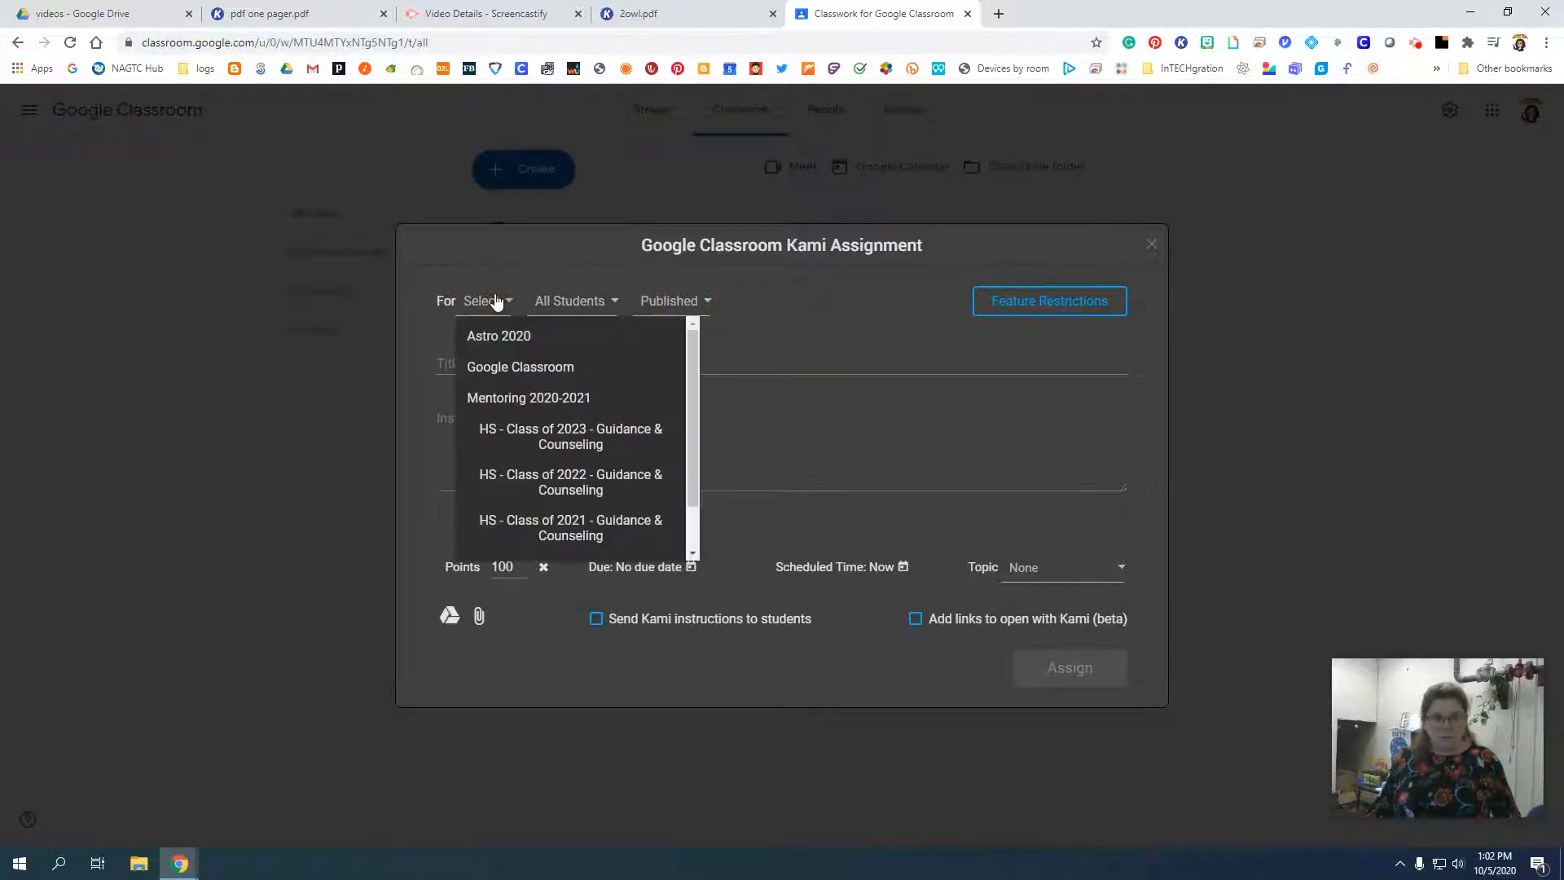
click(524, 368)
click(687, 302)
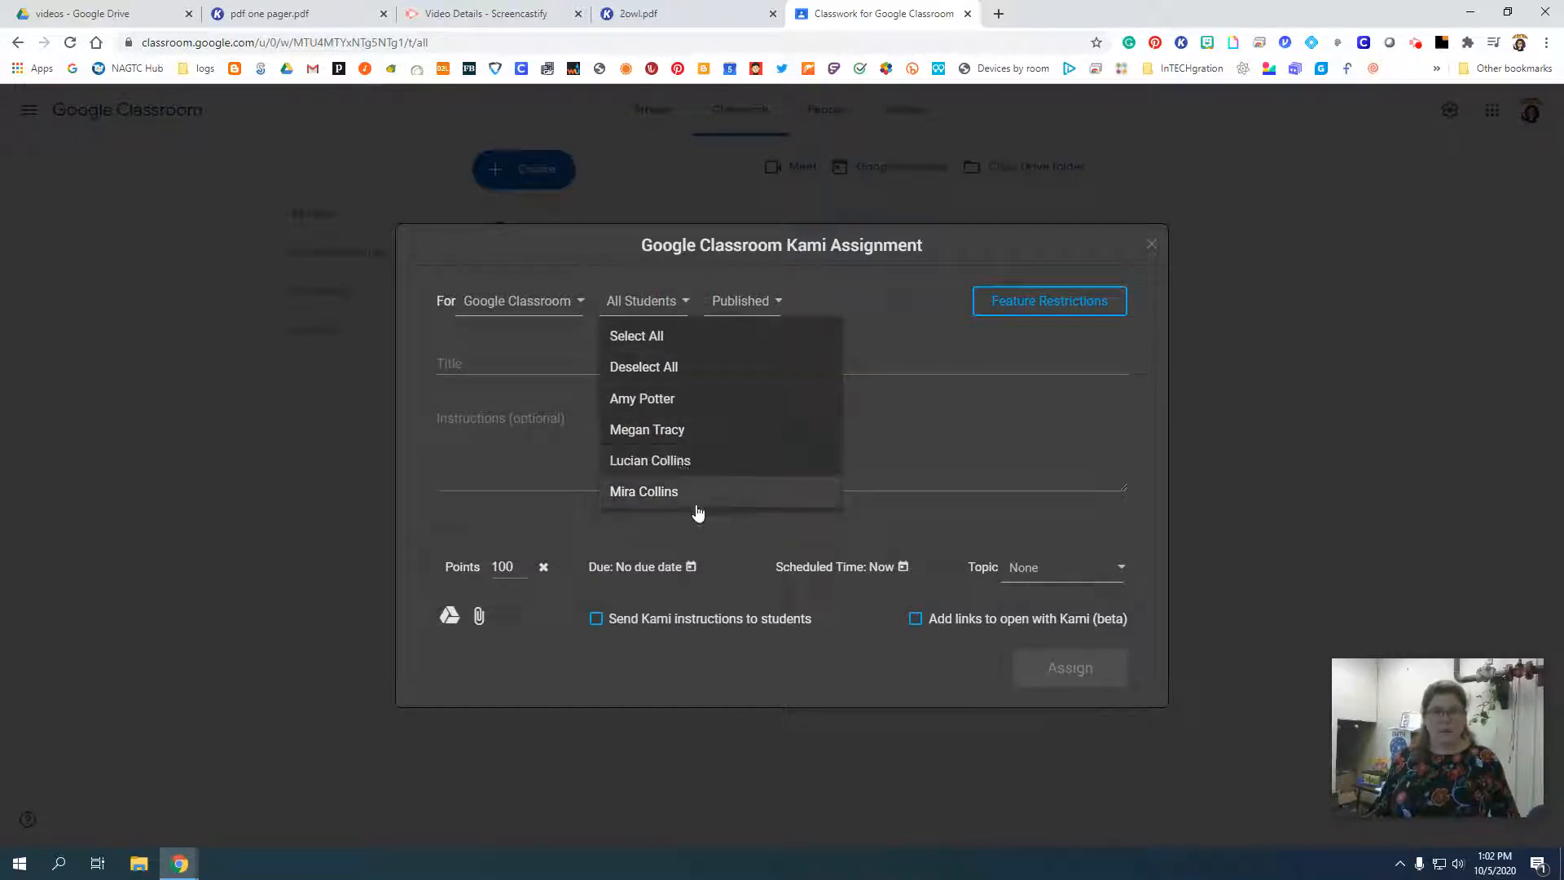
click(691, 469)
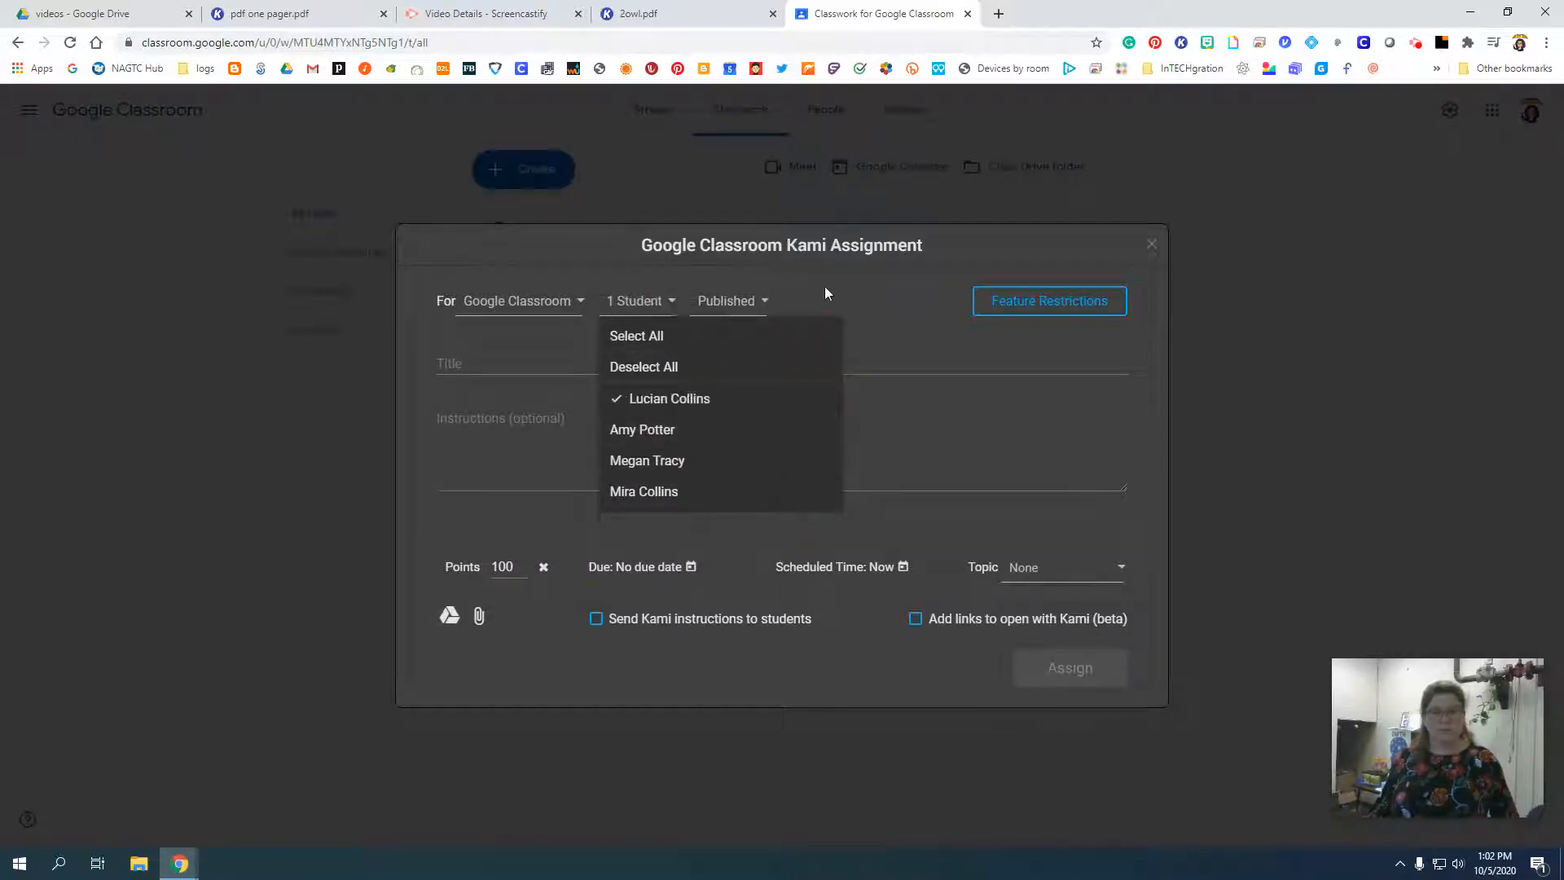
click(848, 292)
Title the assignment "Practice Reading" and enter the instructions "Read the passage and answer the questions.".
click(557, 363)
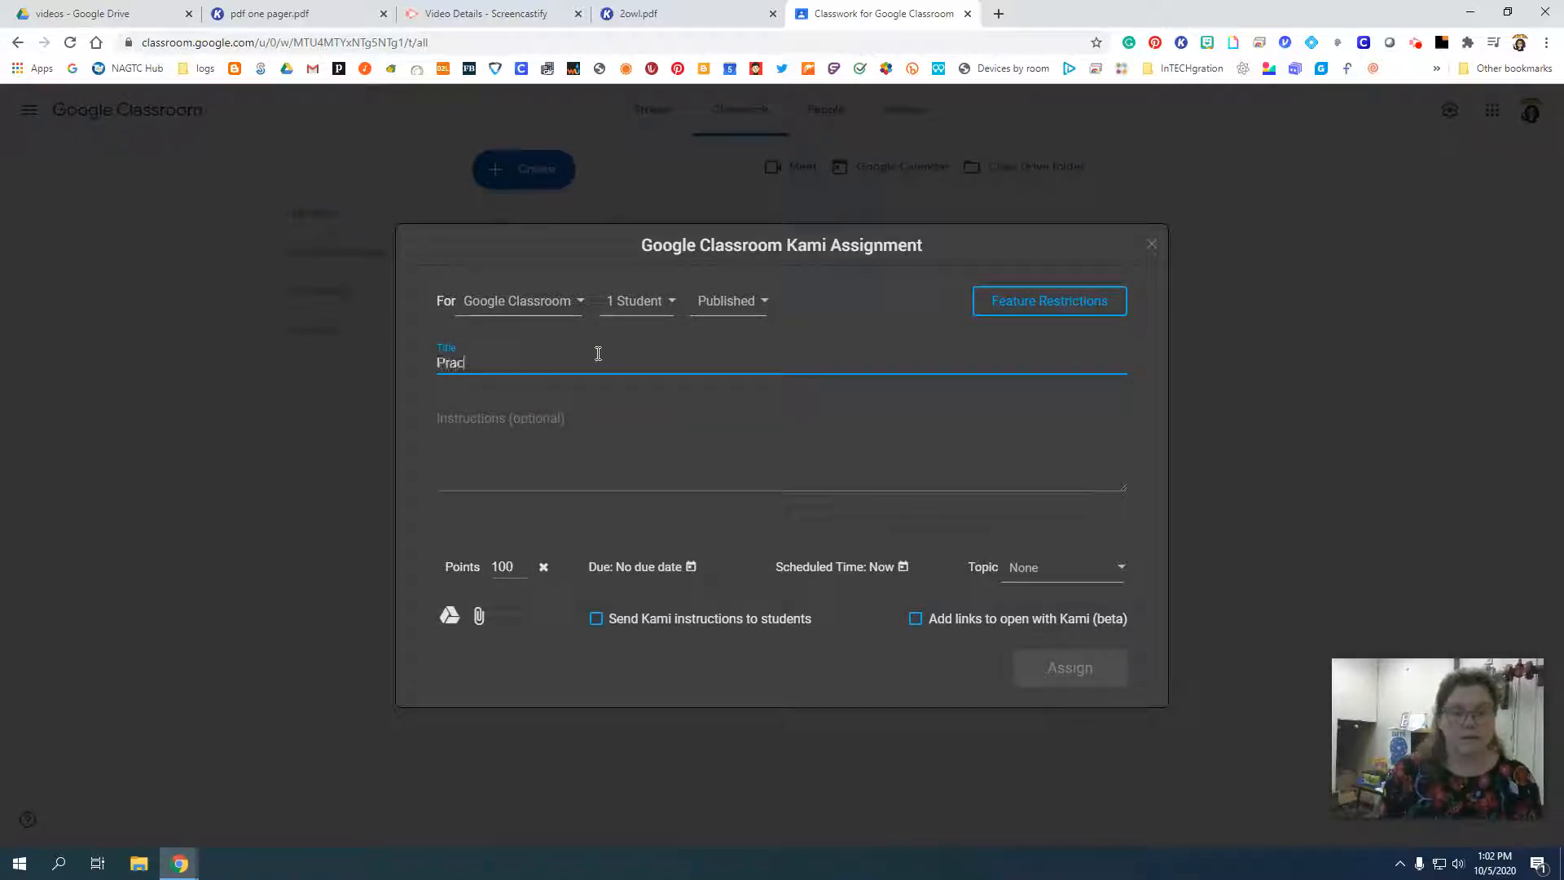
text(Practice Reading)
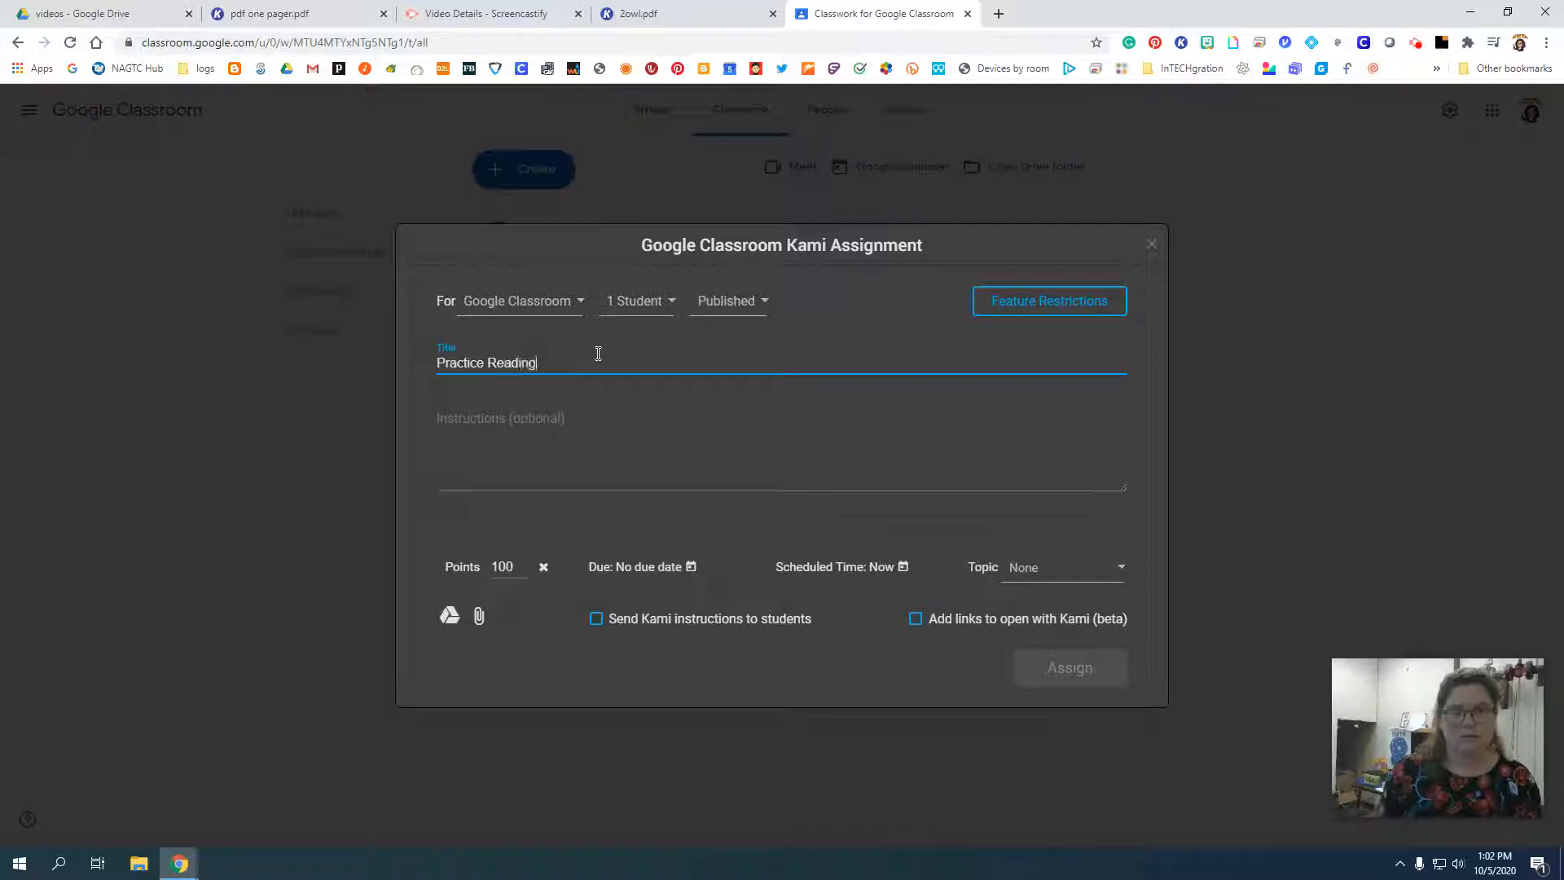
key(Tab)
text(Read the )
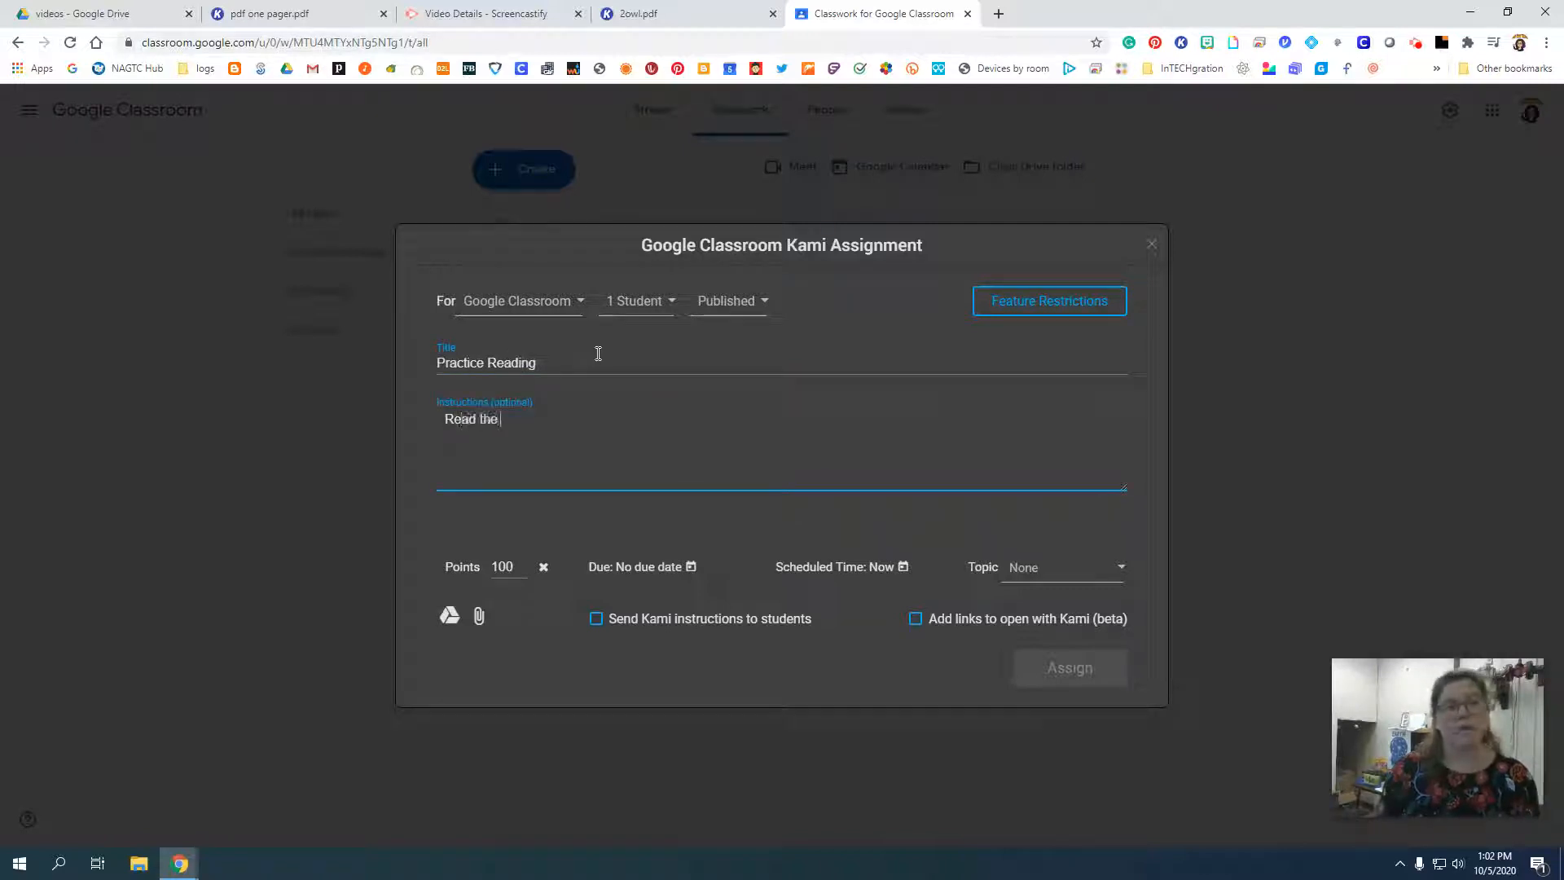
text(passage and ans)
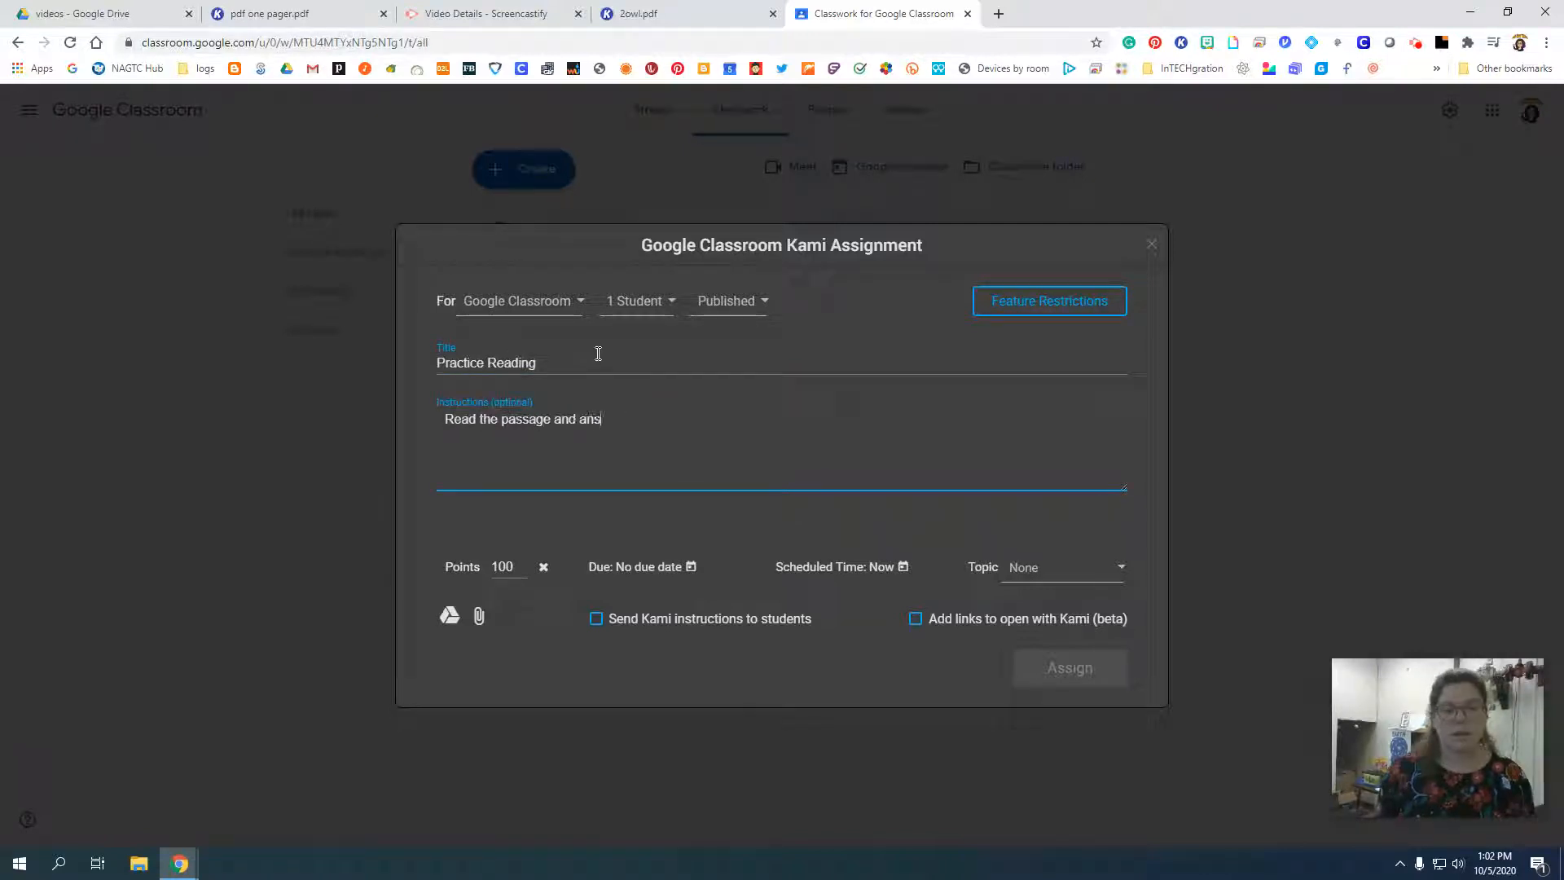
text(wer the questions)
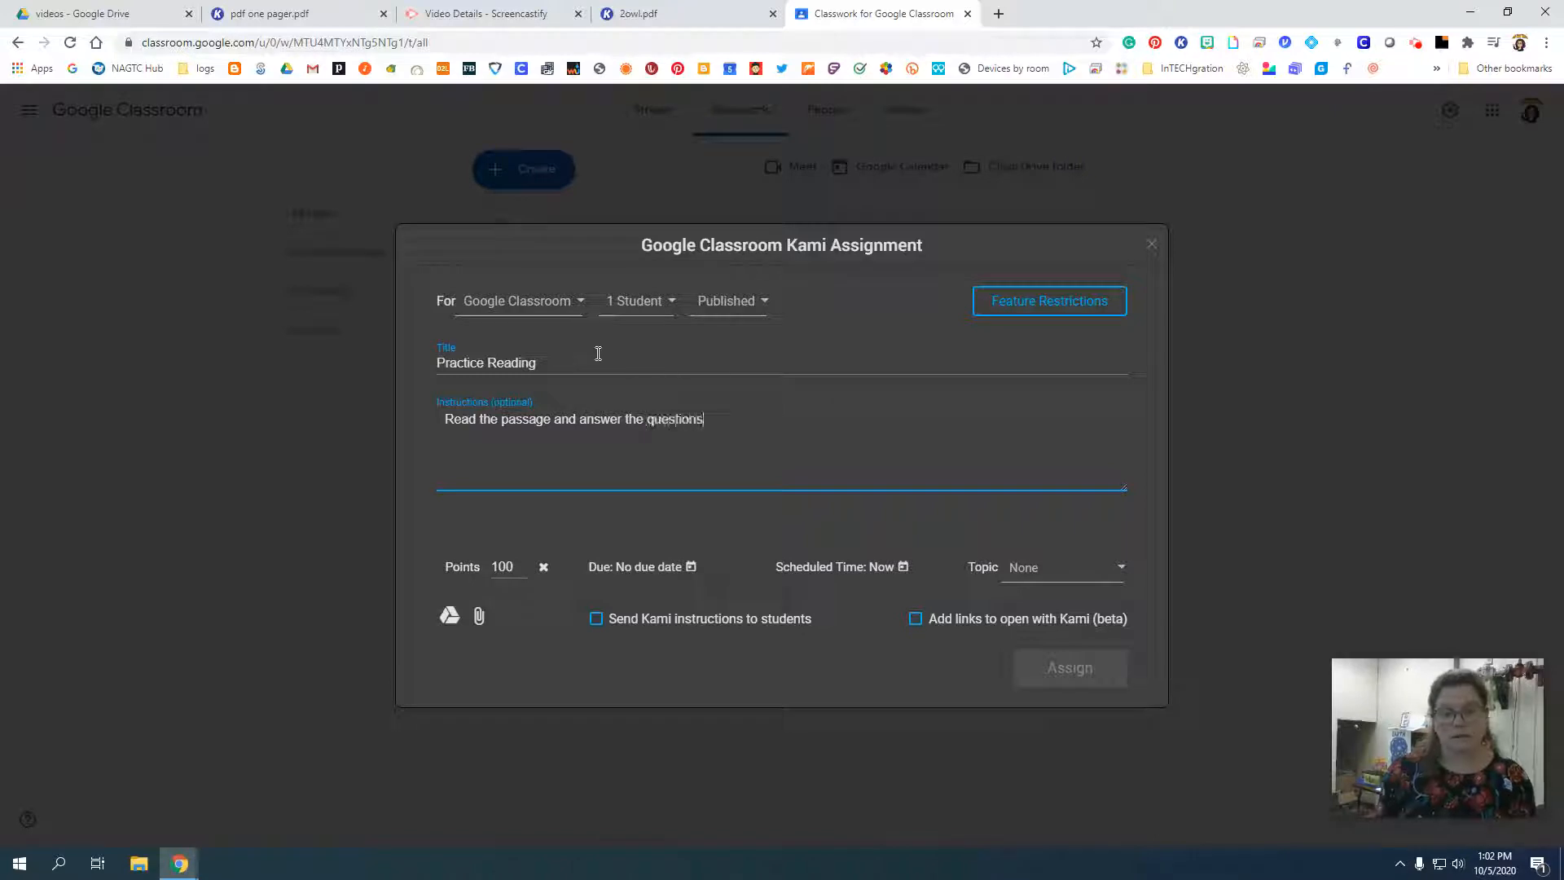
text(.)
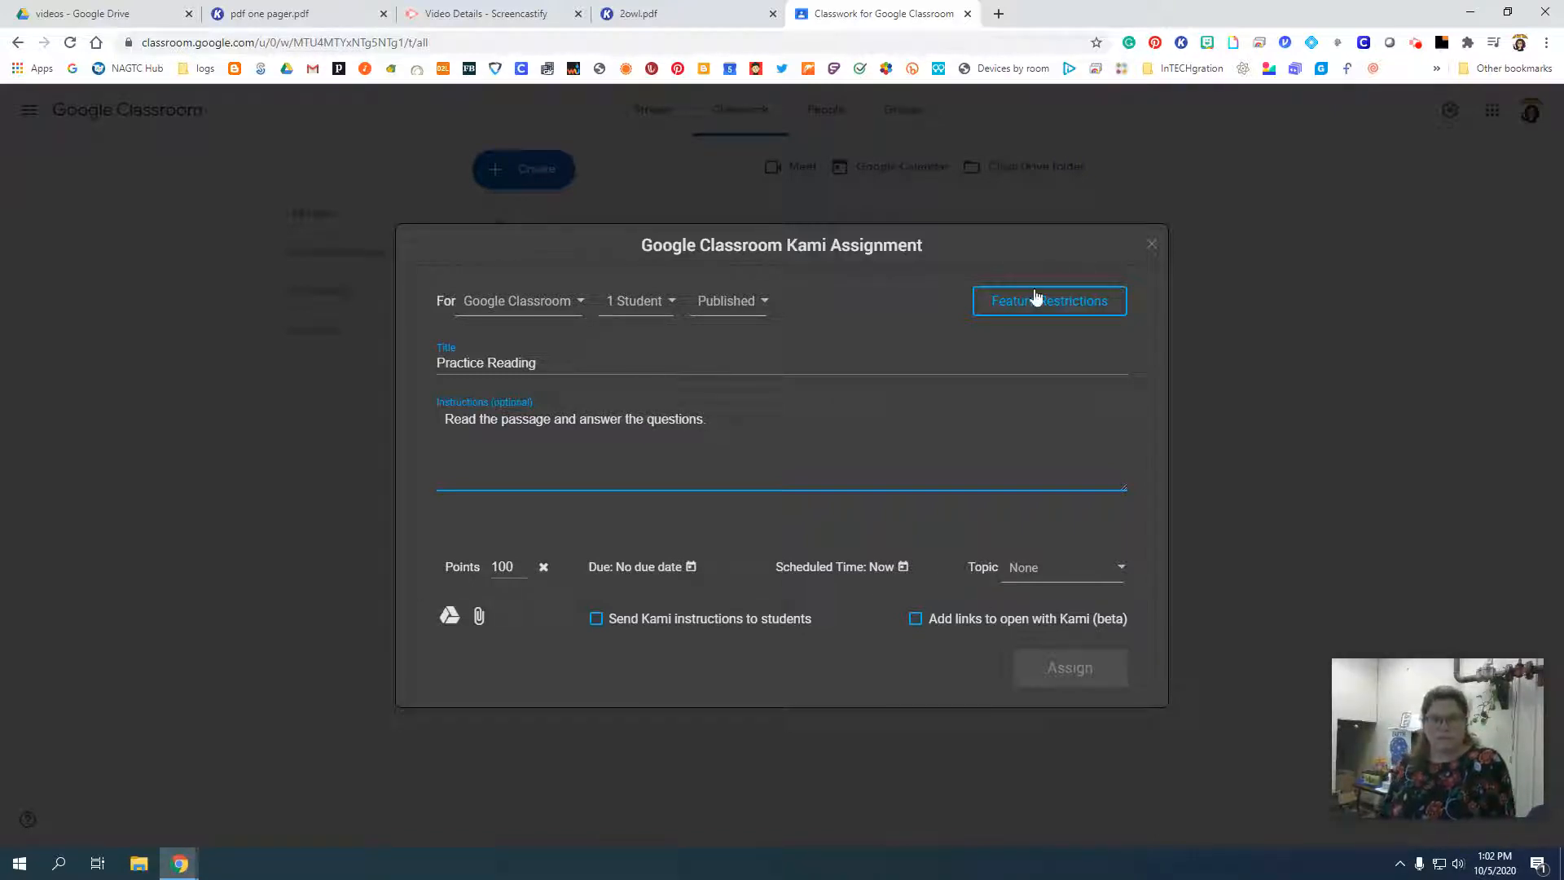
Search Google Drive for "2owl" and attach 2owl.pdf to the Practice Reading assignment.
click(449, 616)
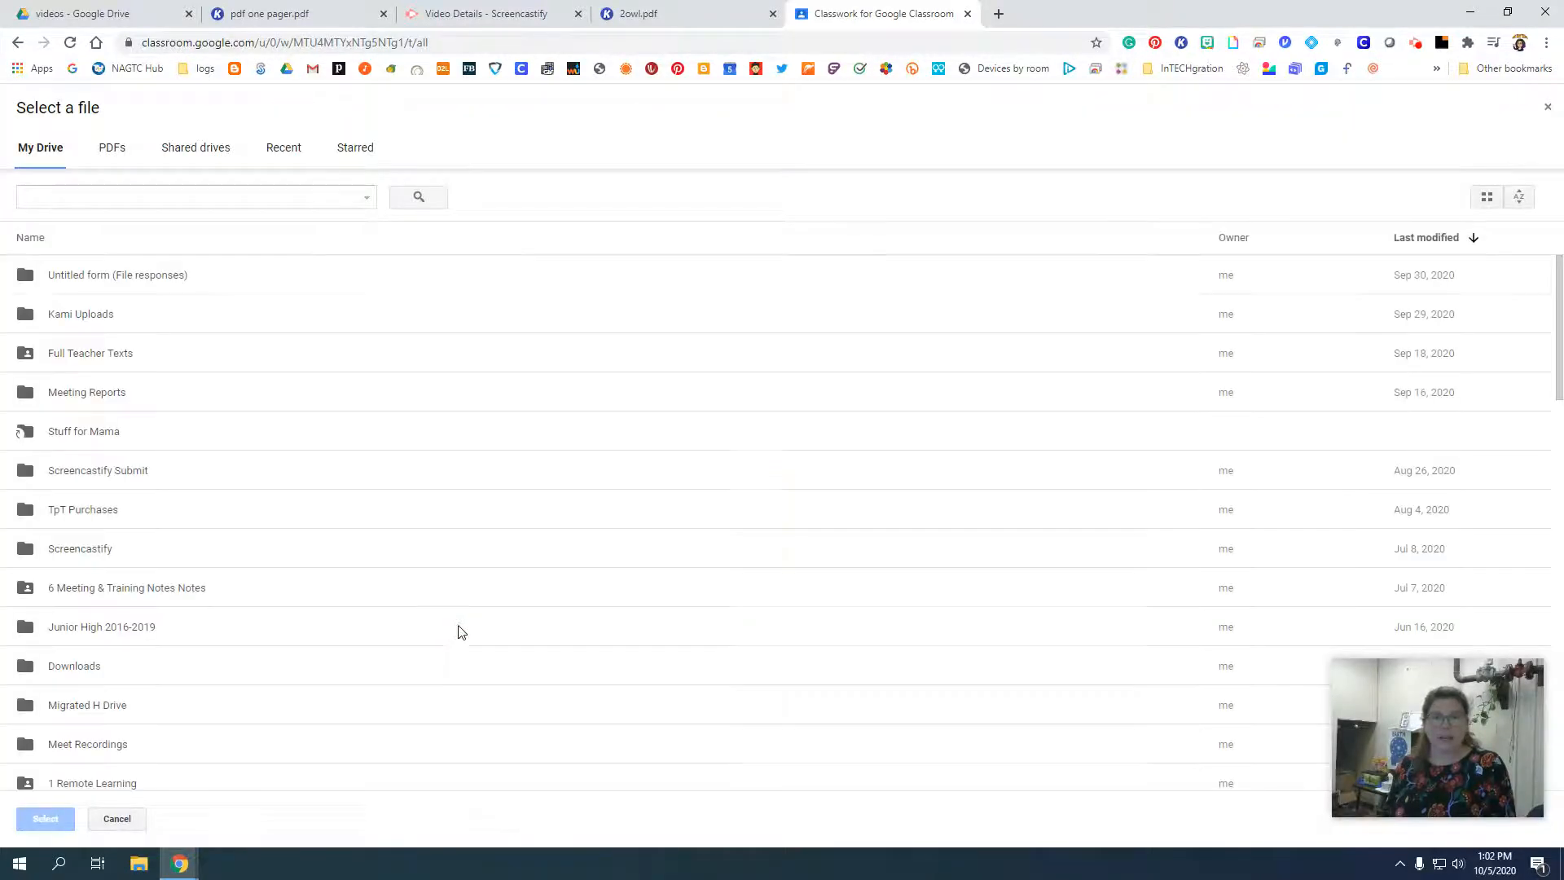
click(135, 194)
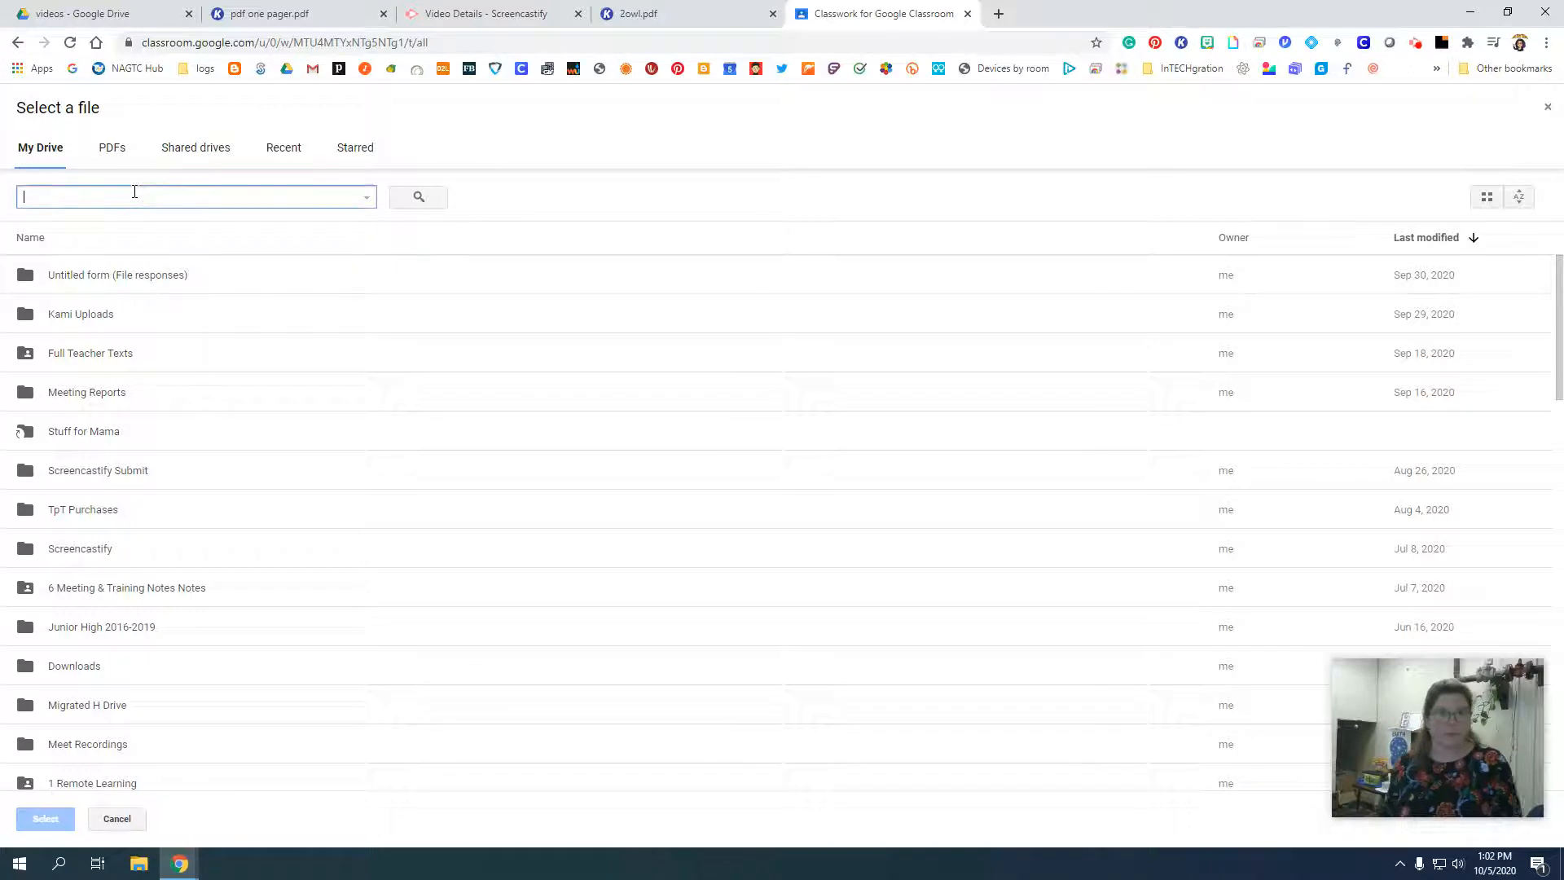
text(2owl)
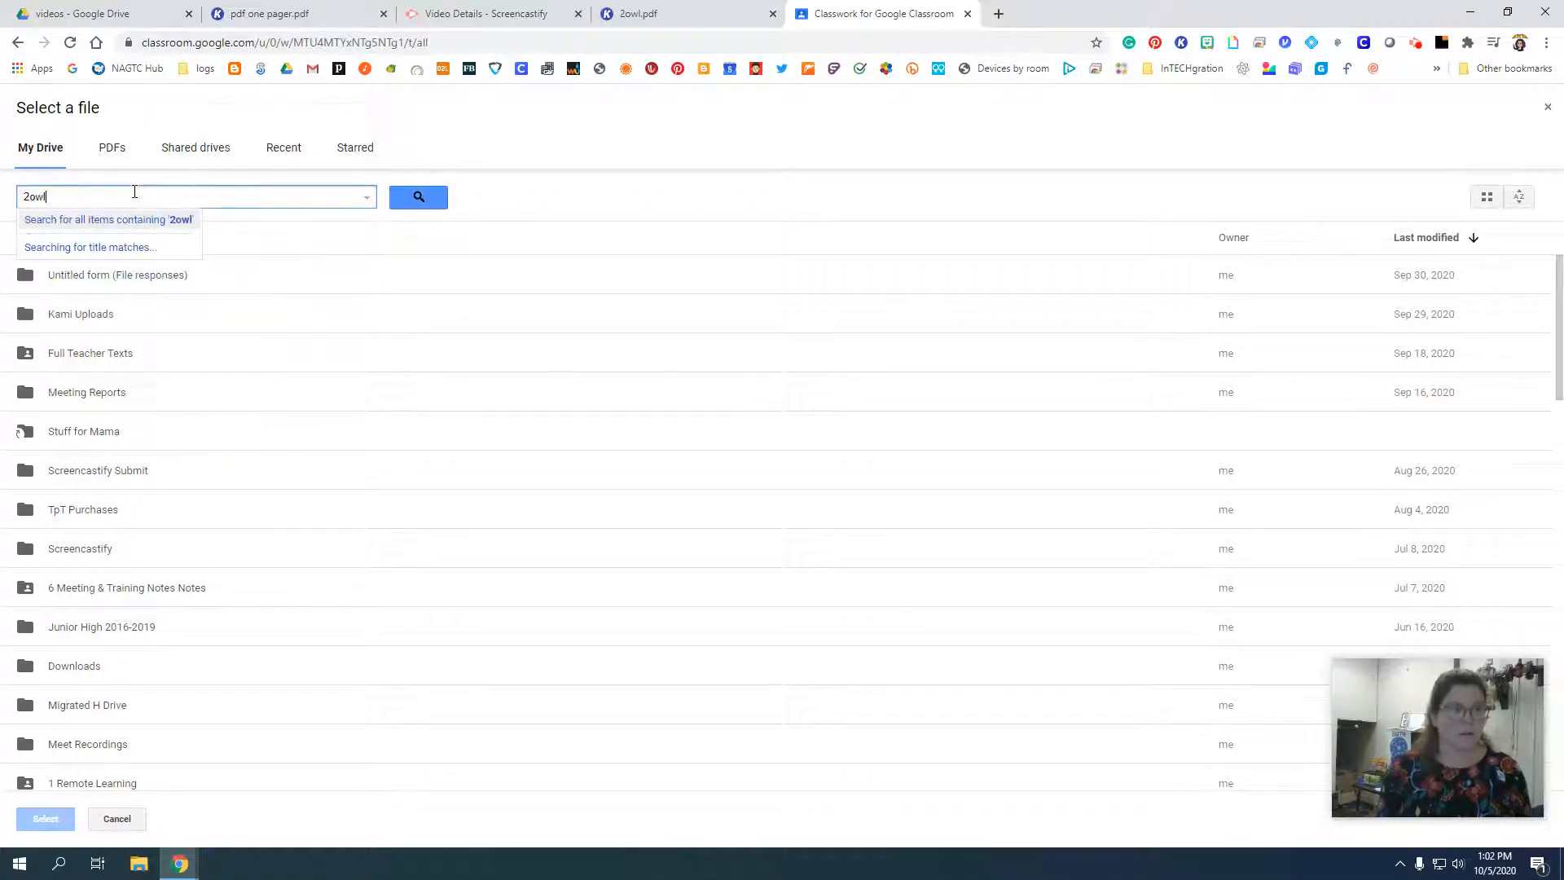
key(Return)
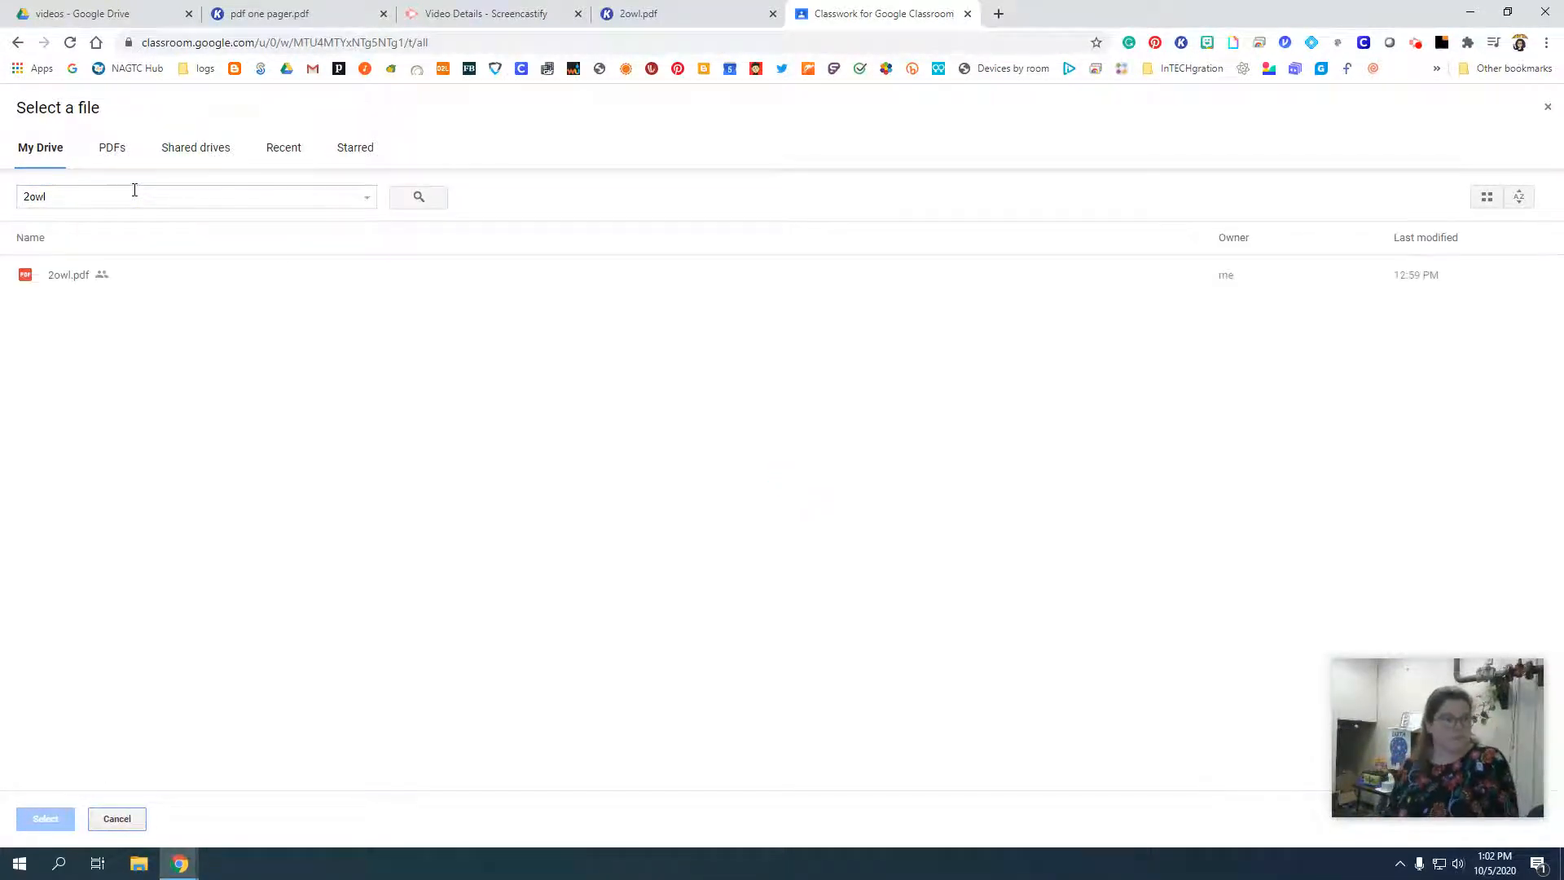
click(79, 277)
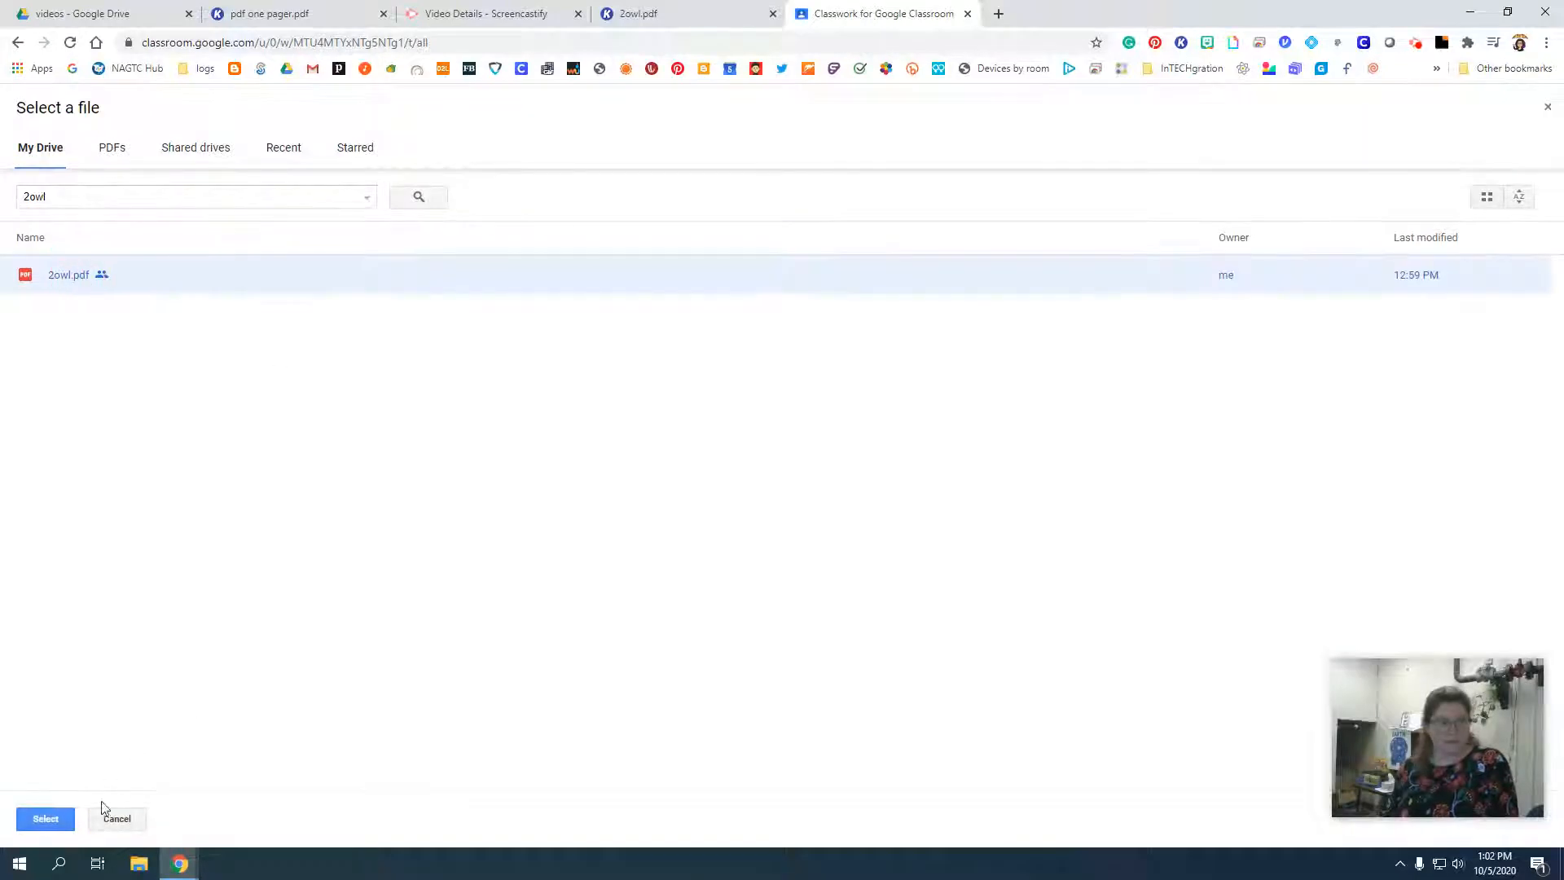
click(48, 821)
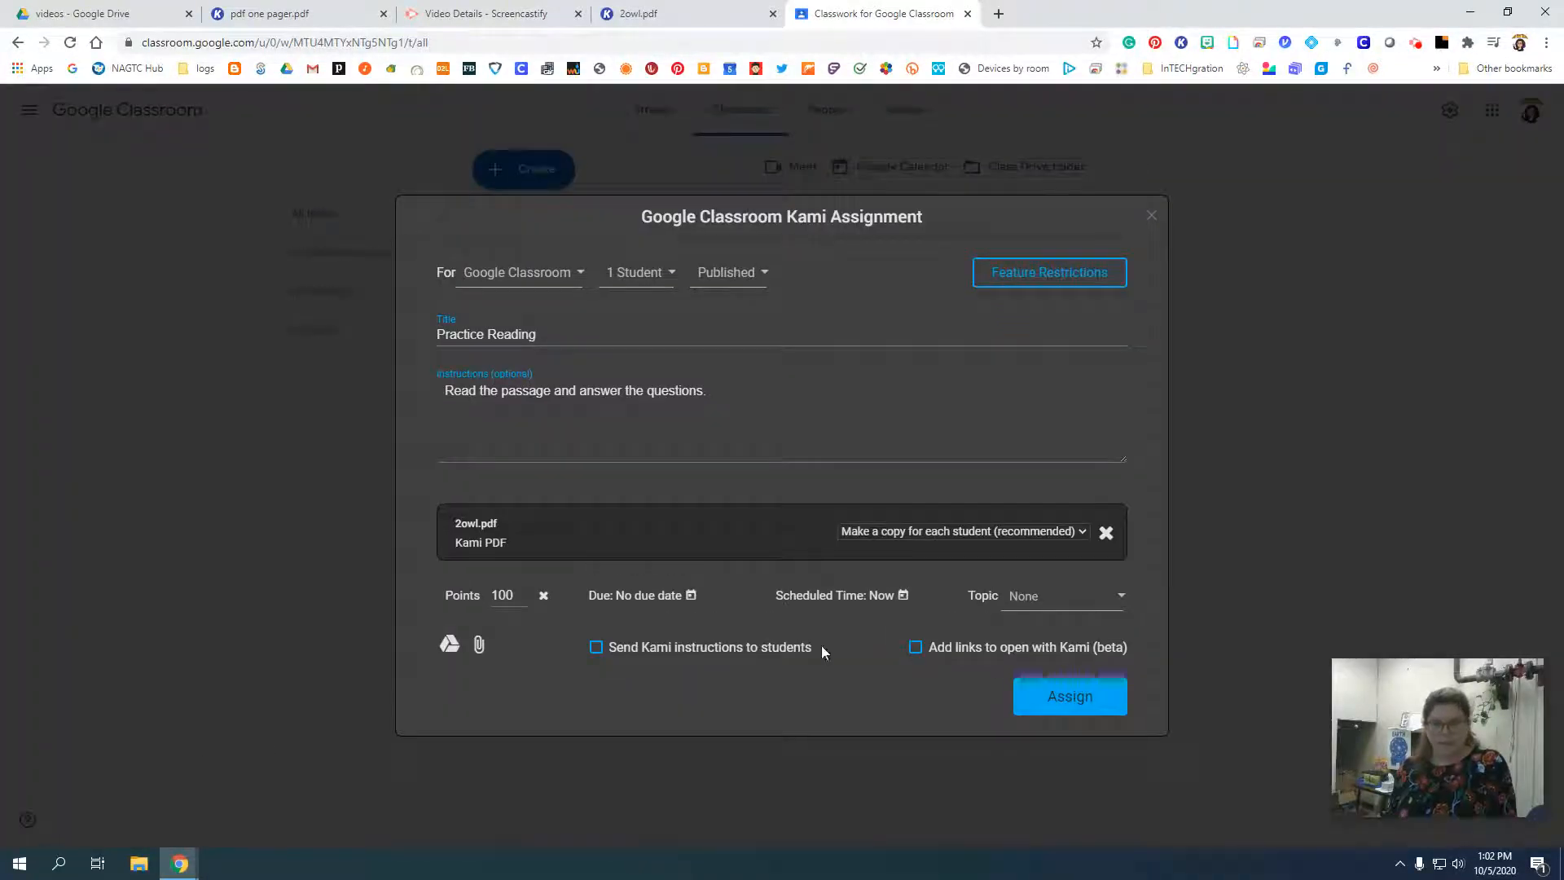
File the assignment under the Practice Assignments topic.
click(1065, 604)
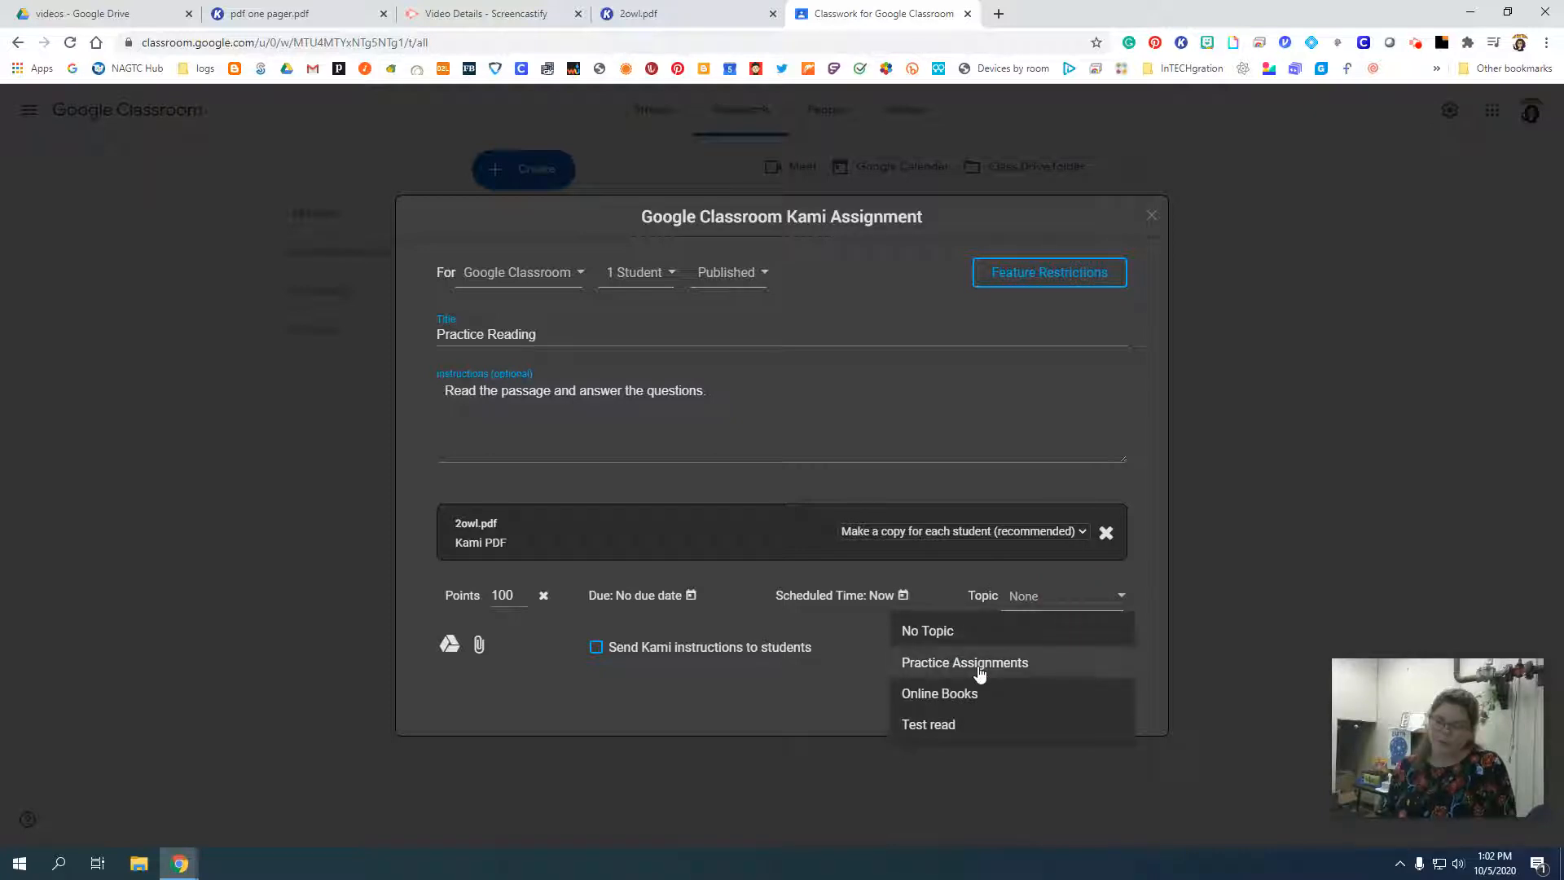
click(981, 670)
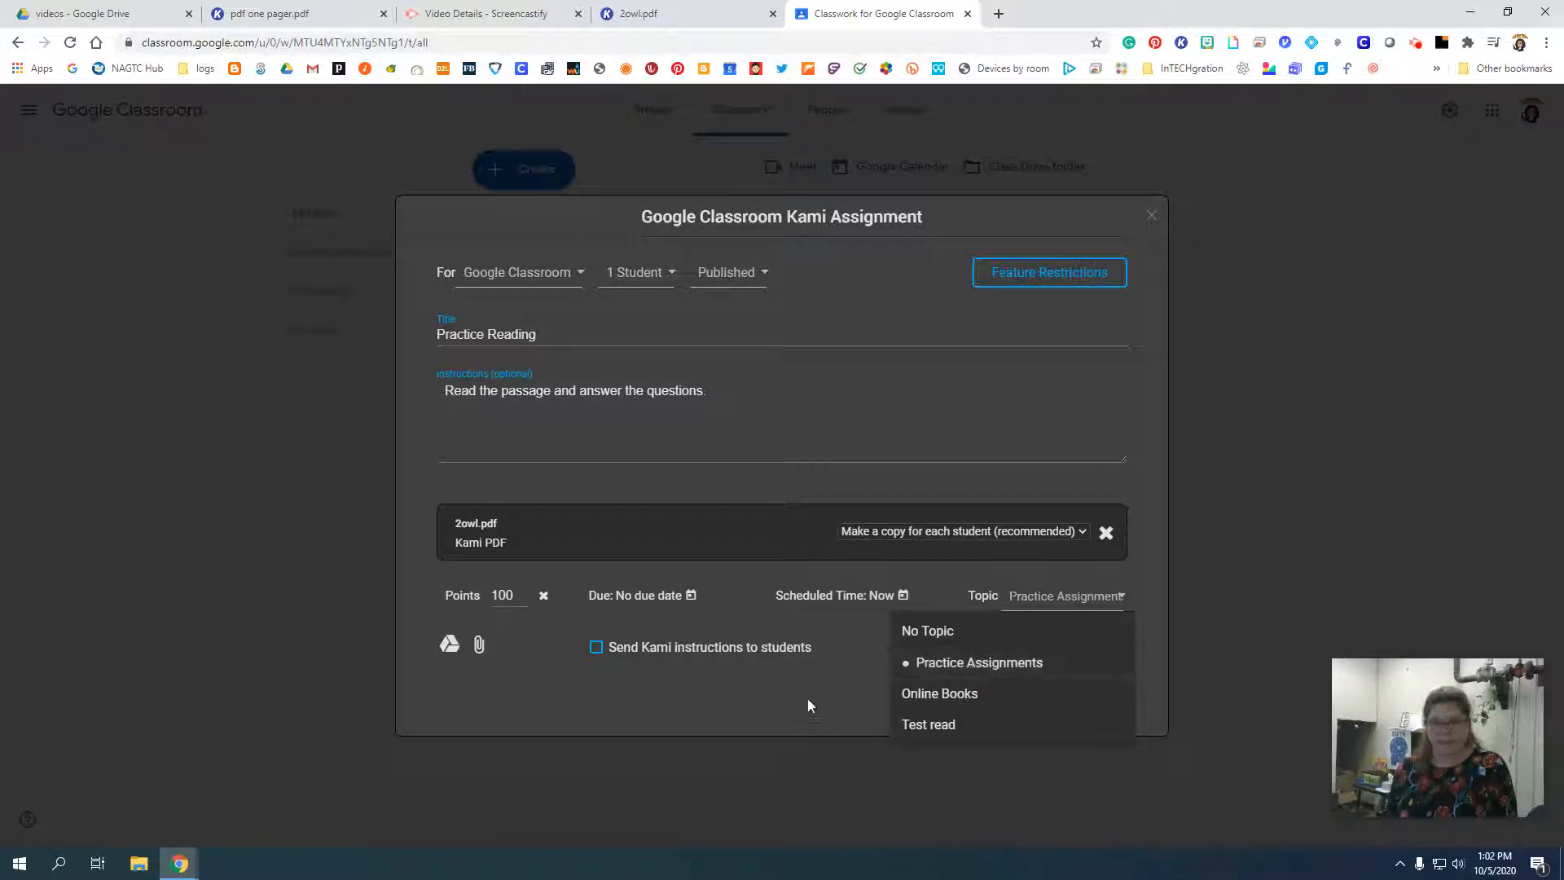
click(809, 699)
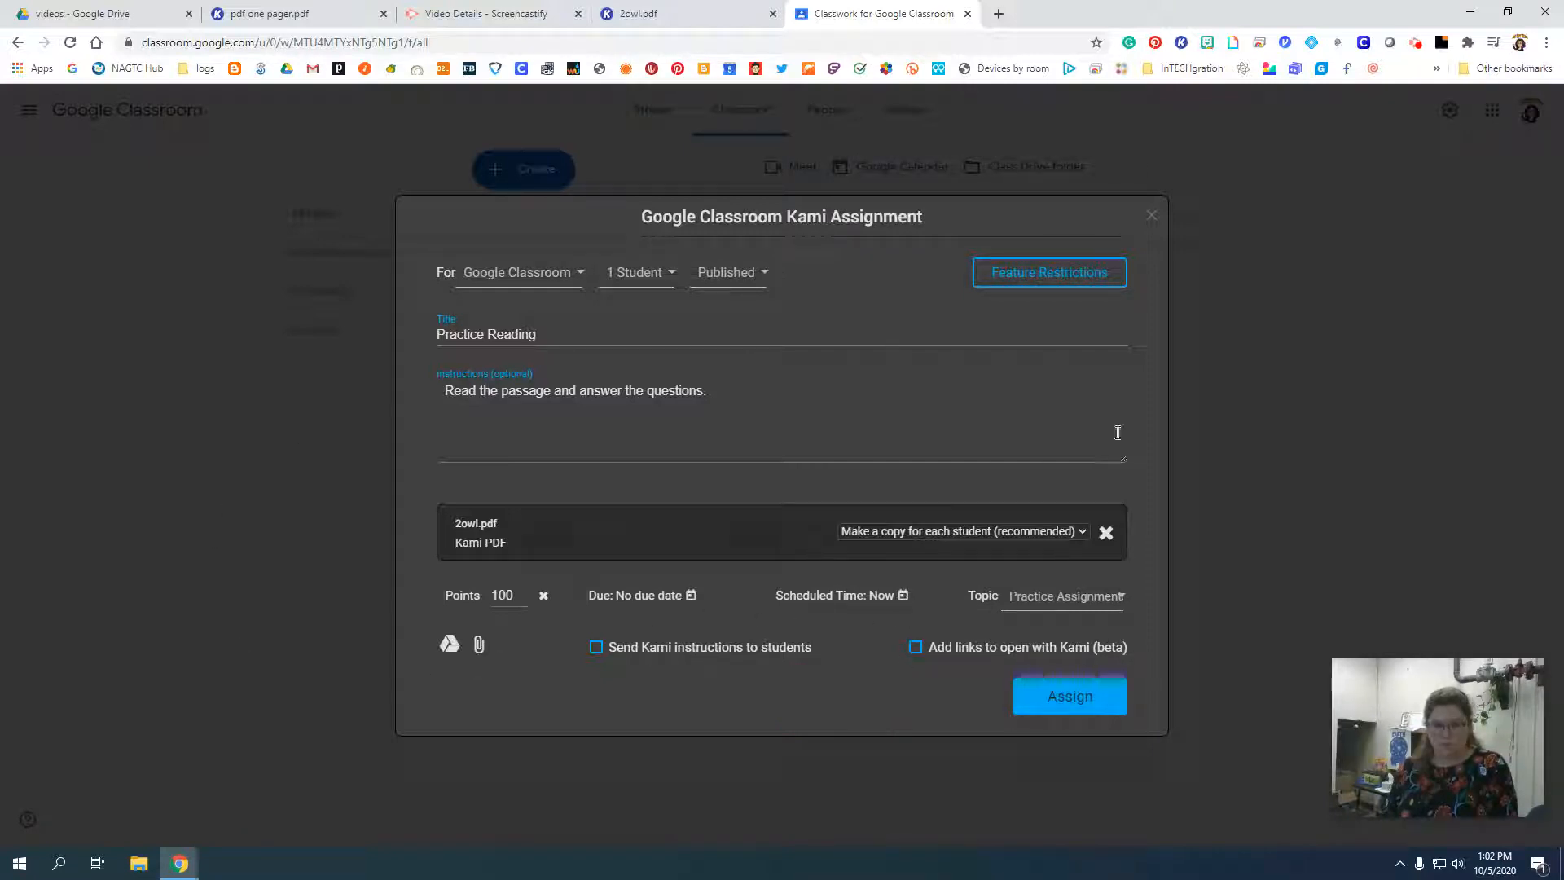
Review the assignment's feature restrictions and disable the Dictionary tool for students.
click(1052, 275)
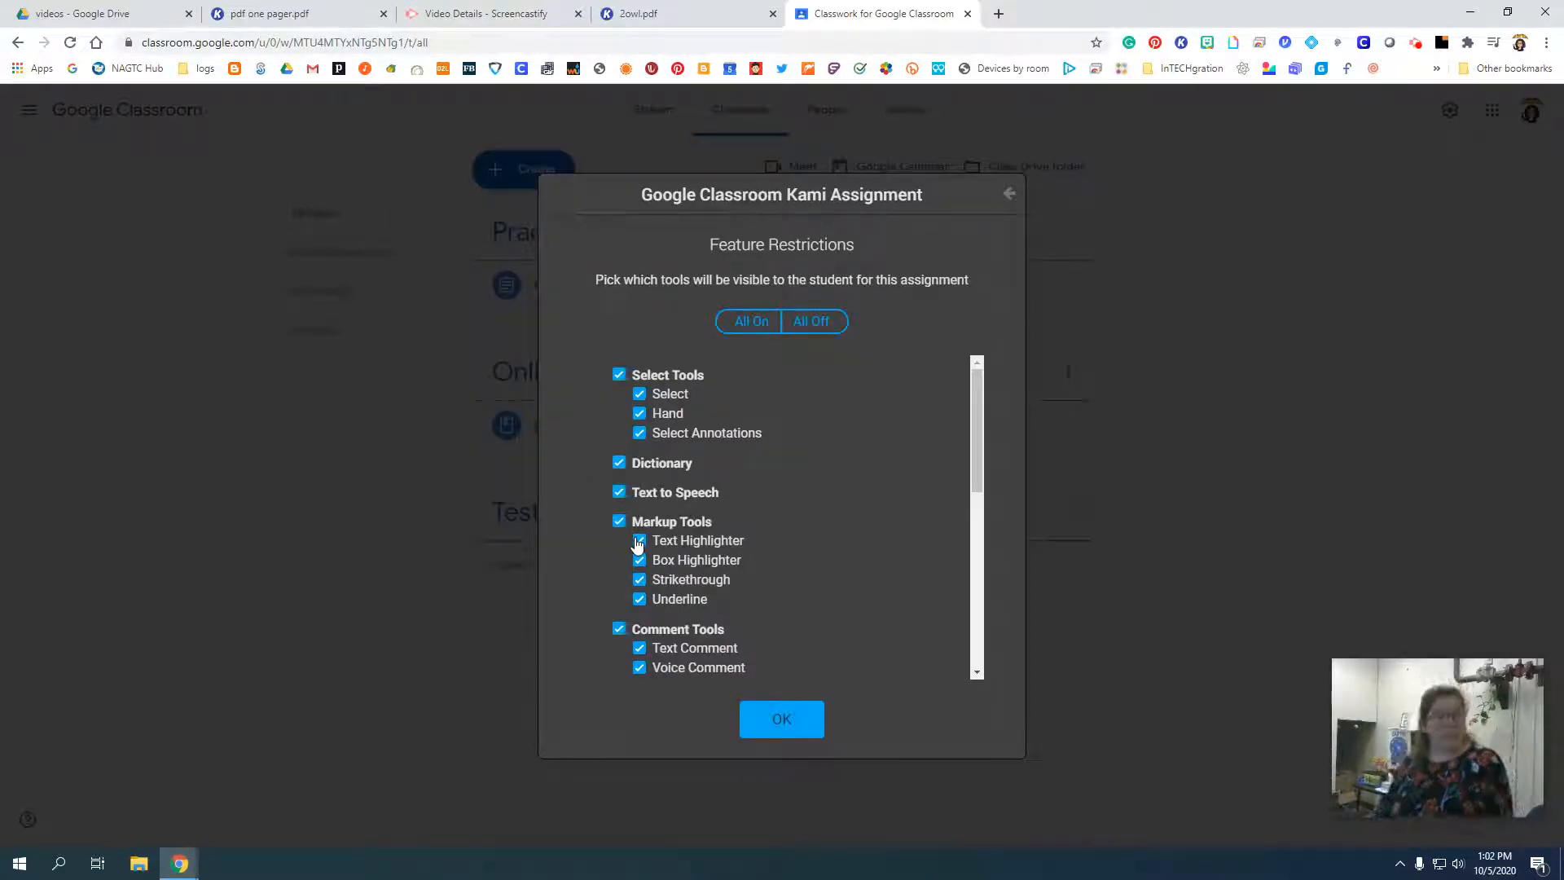
scroll(638, 546, down, 1)
scroll(656, 545, down, 1)
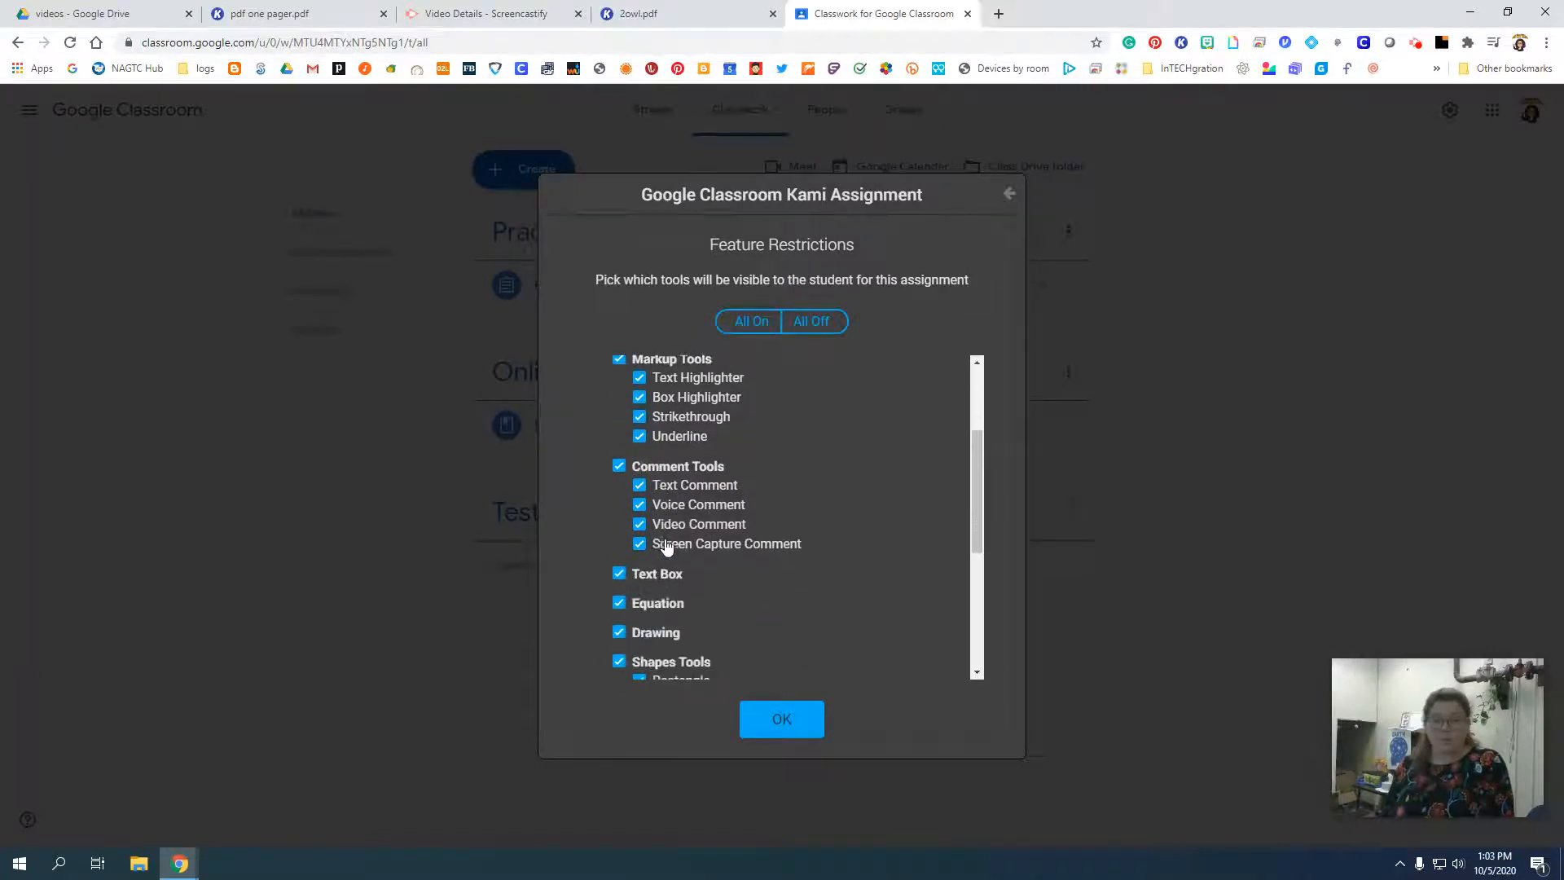
scroll(893, 540, up, 2)
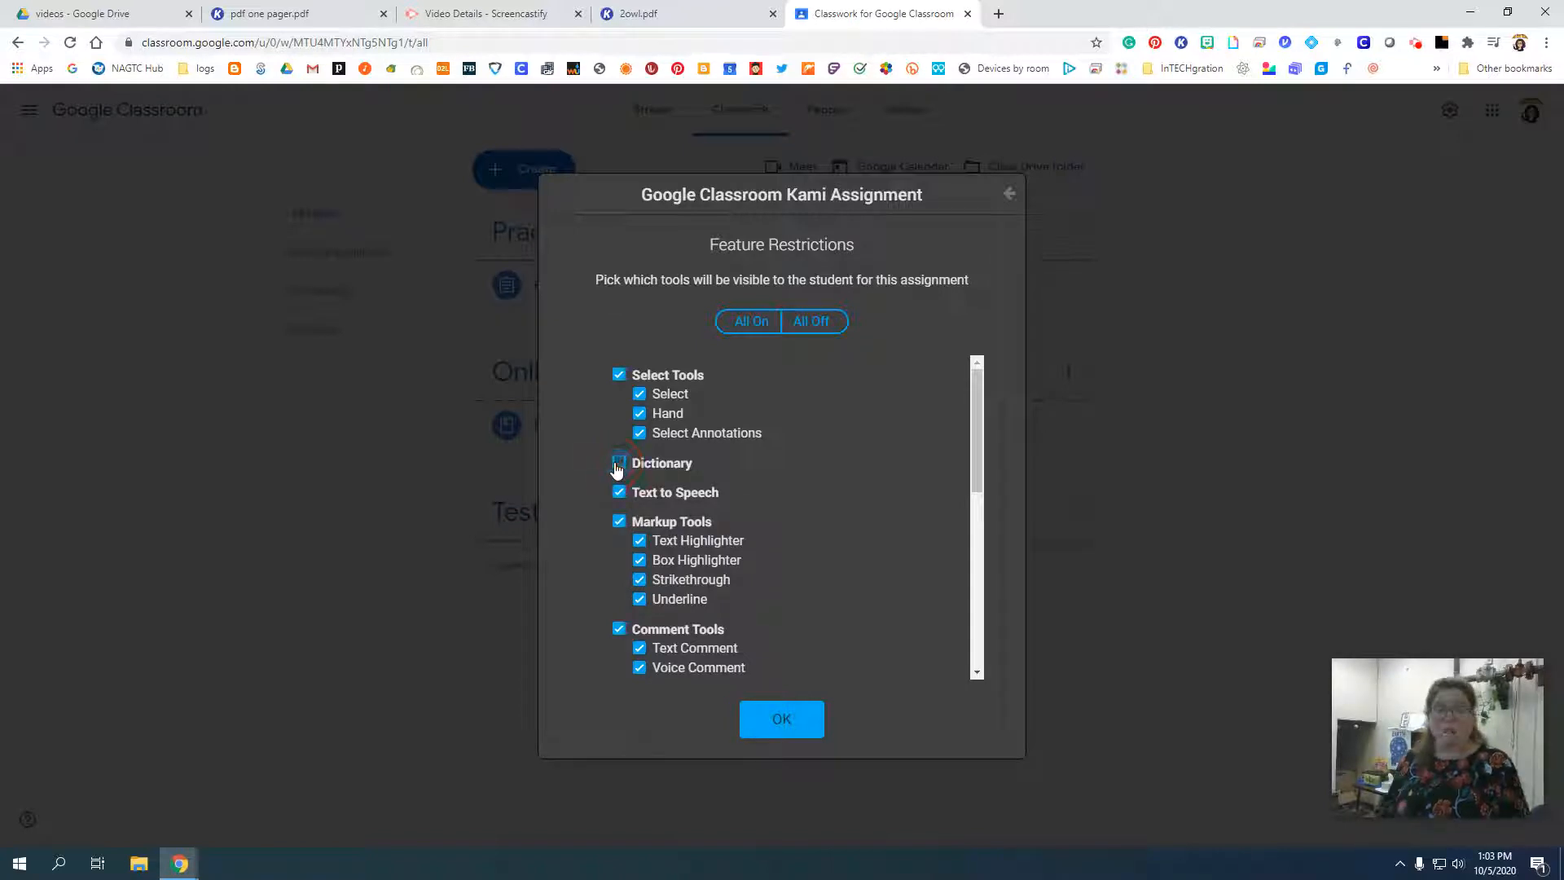
click(619, 463)
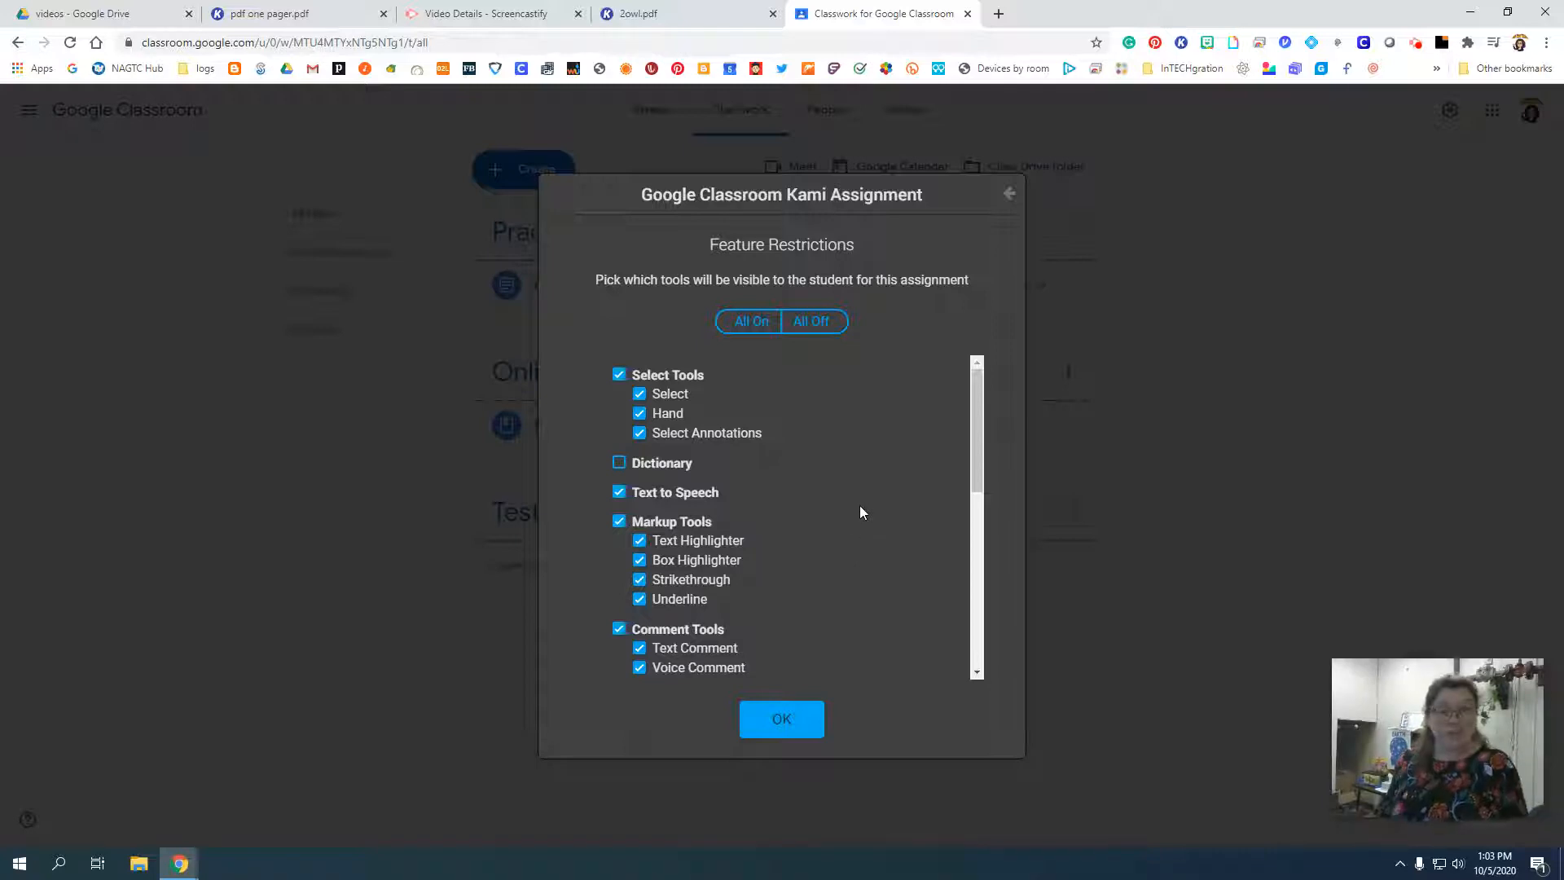
Disable the Comment Tools, Equation, Drawing and Shapes Tools for students in the assignment's feature restrictions.
scroll(775, 584, down, 1)
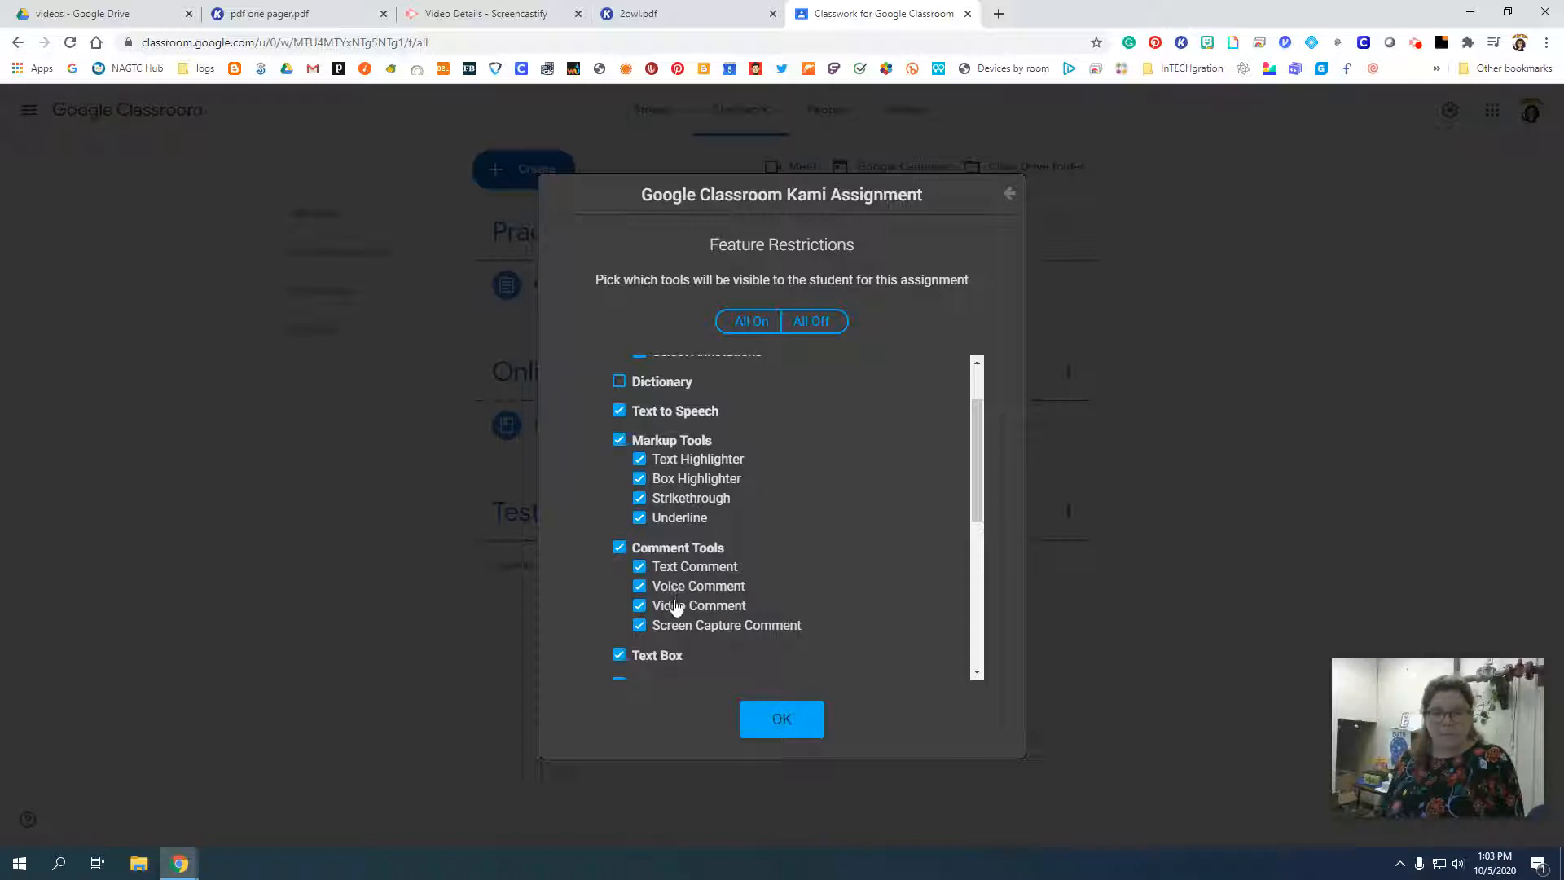
click(619, 554)
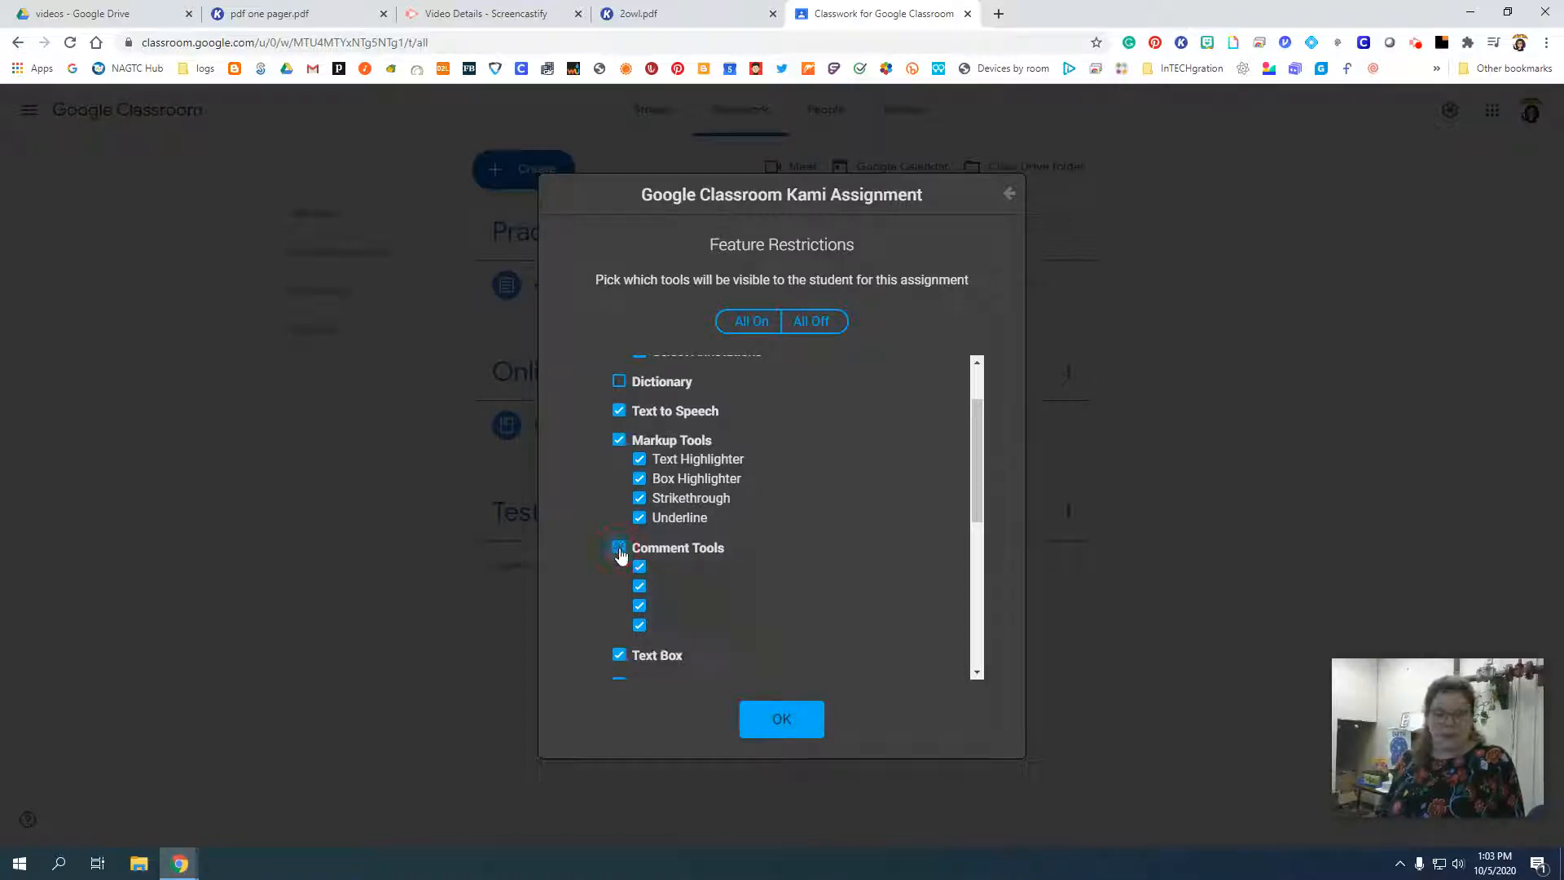
scroll(730, 569, down, 2)
scroll(730, 569, down, 1)
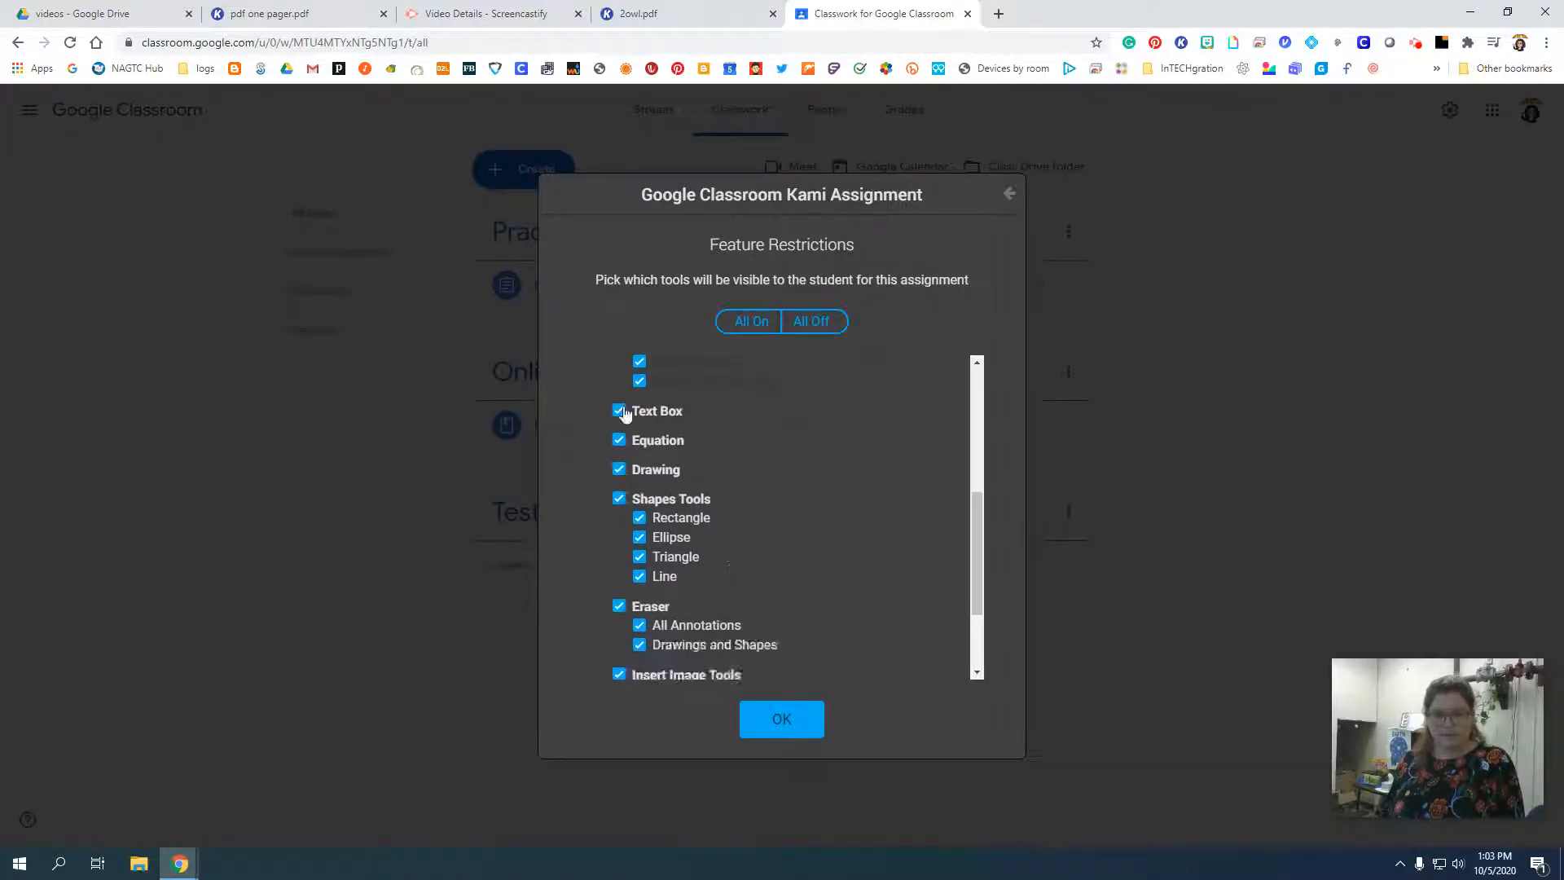
click(620, 442)
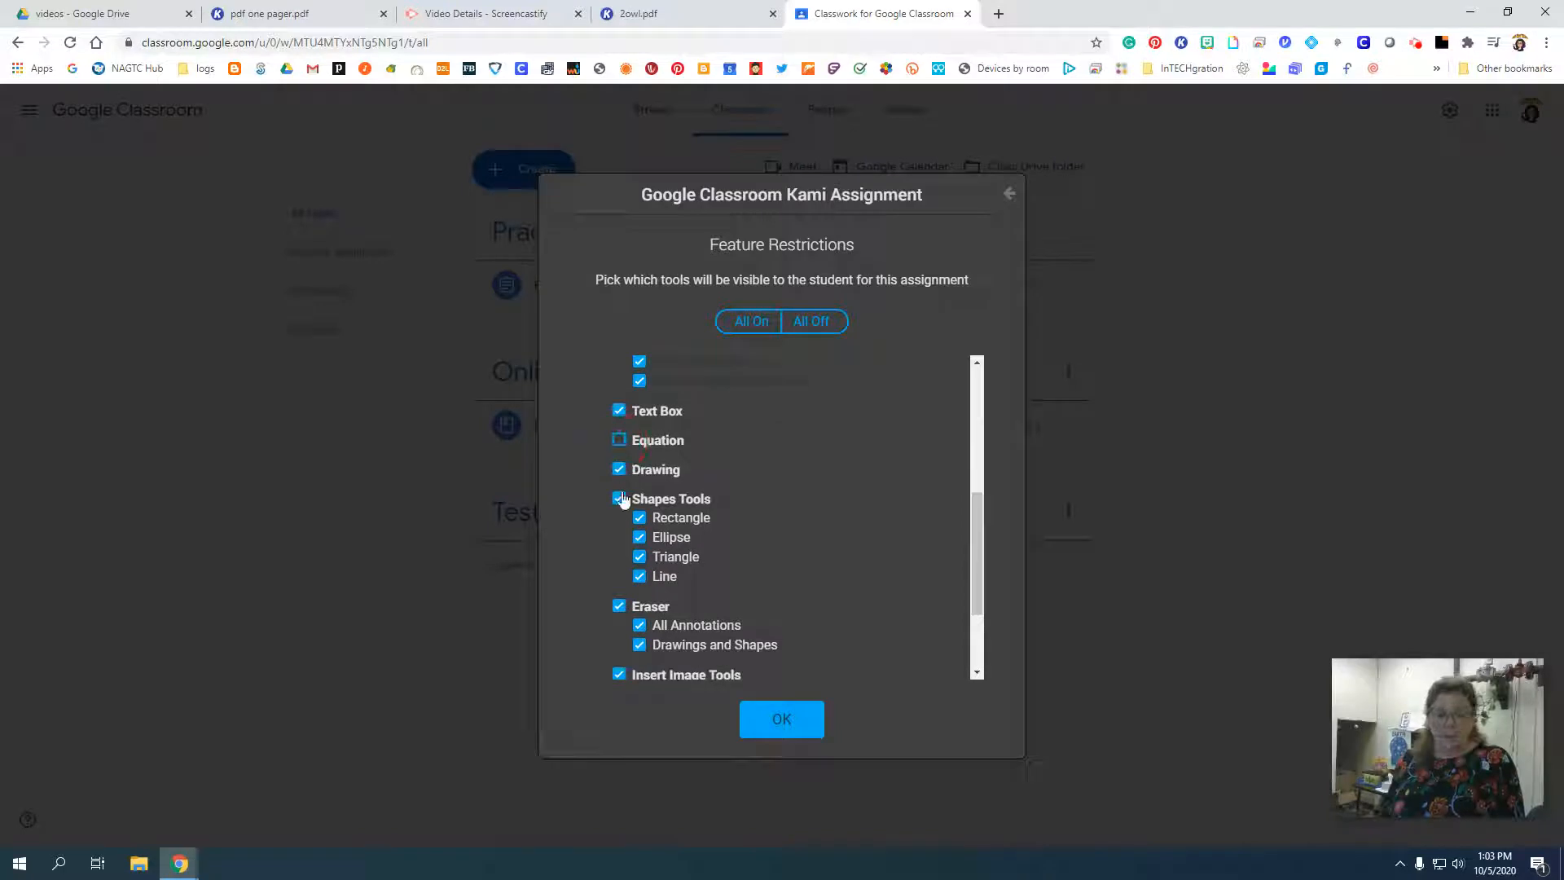
click(625, 470)
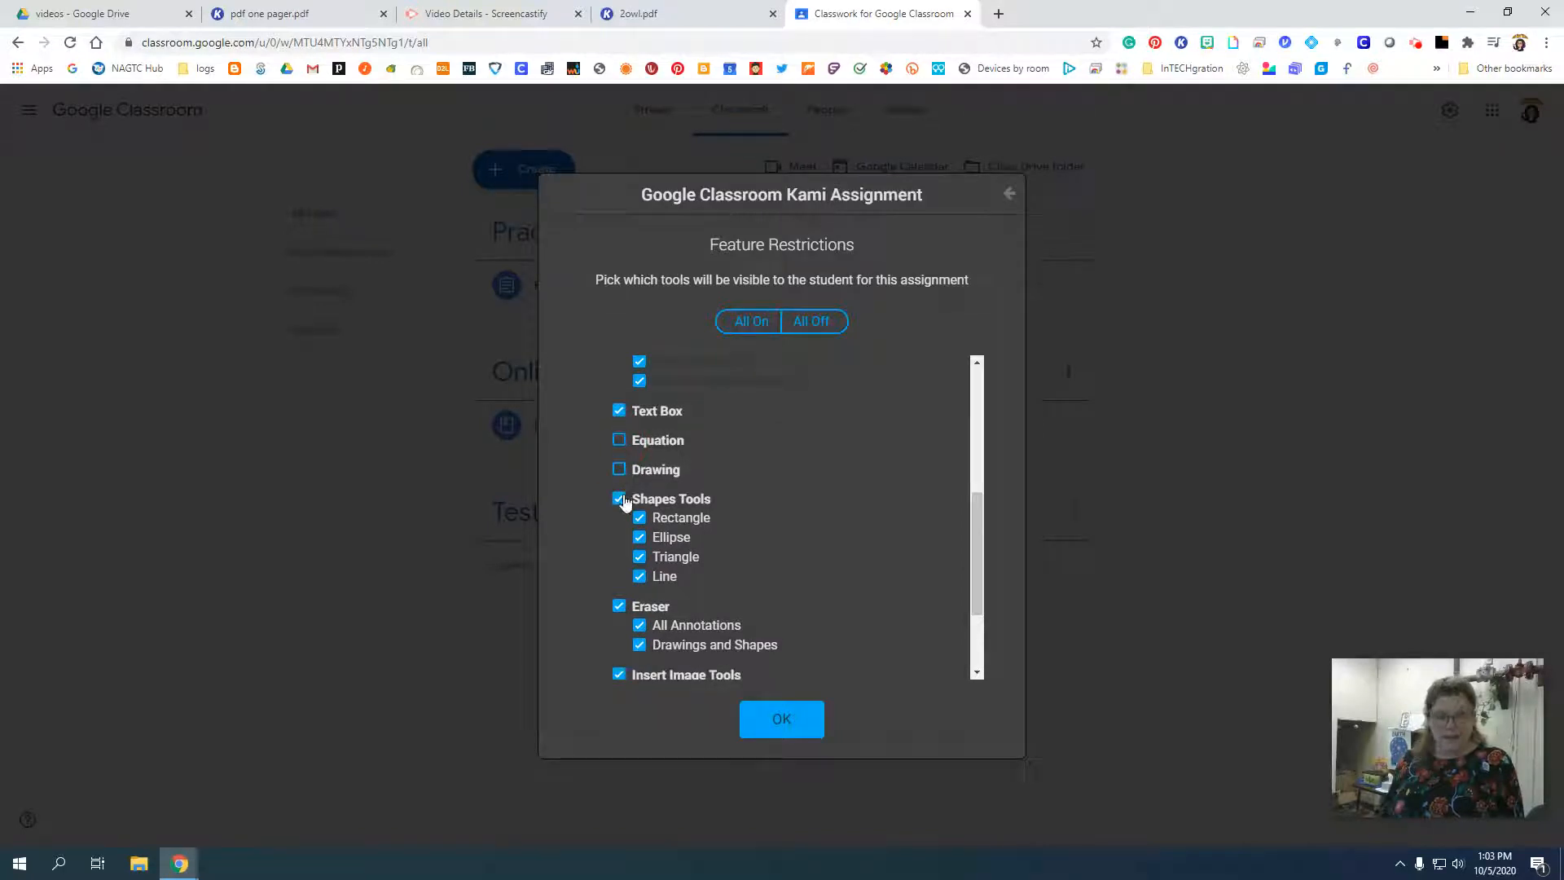
click(621, 499)
Disable Signature and Insert Image Tools for students, check the full restrictions list and accept it.
scroll(652, 623, down, 2)
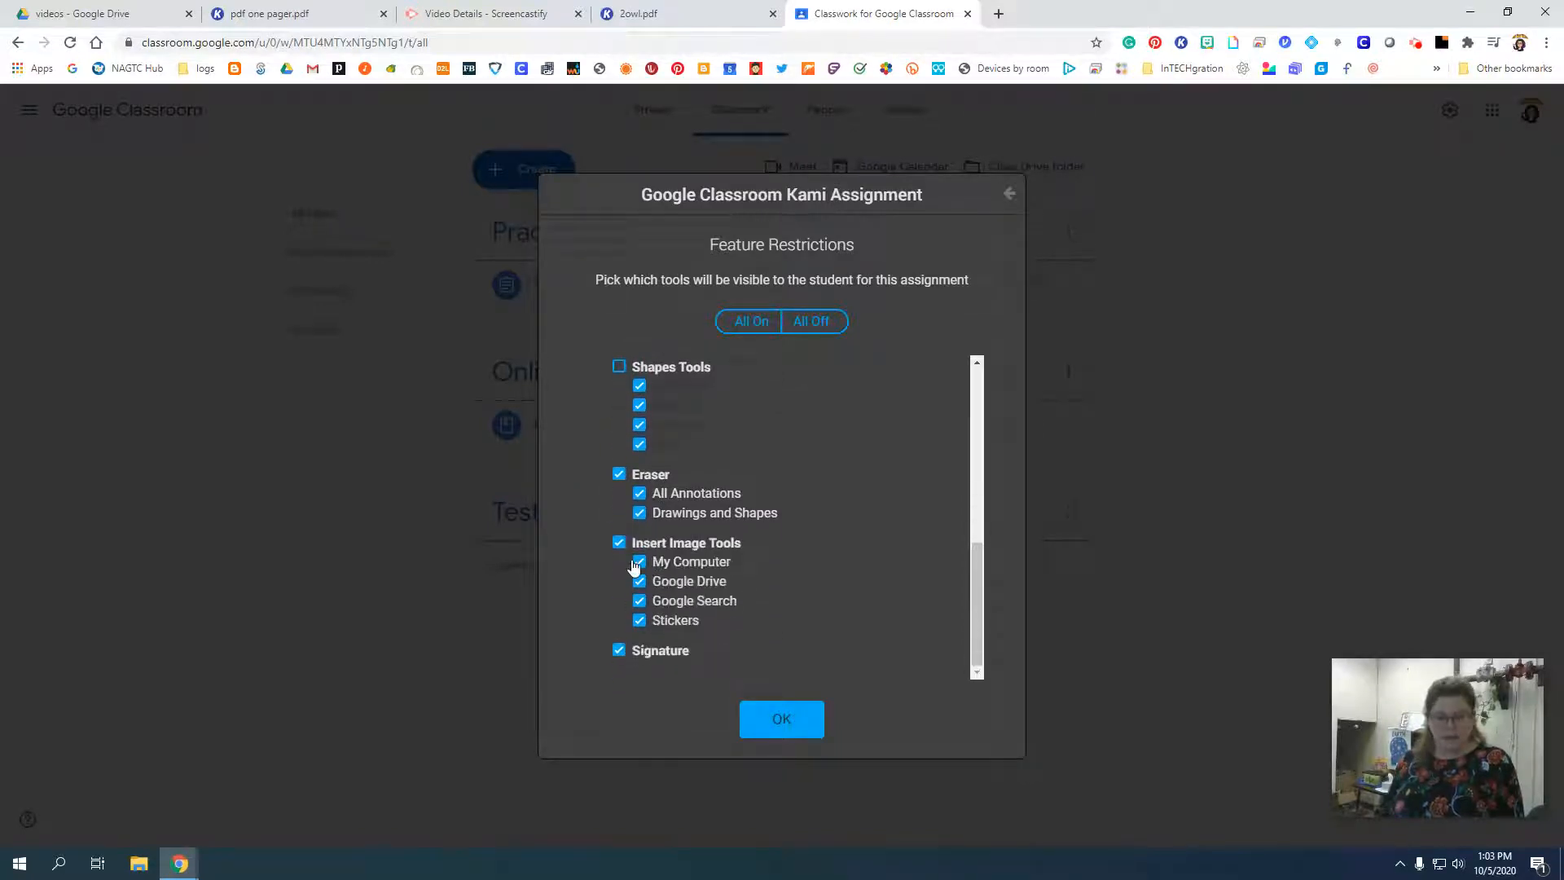
click(618, 649)
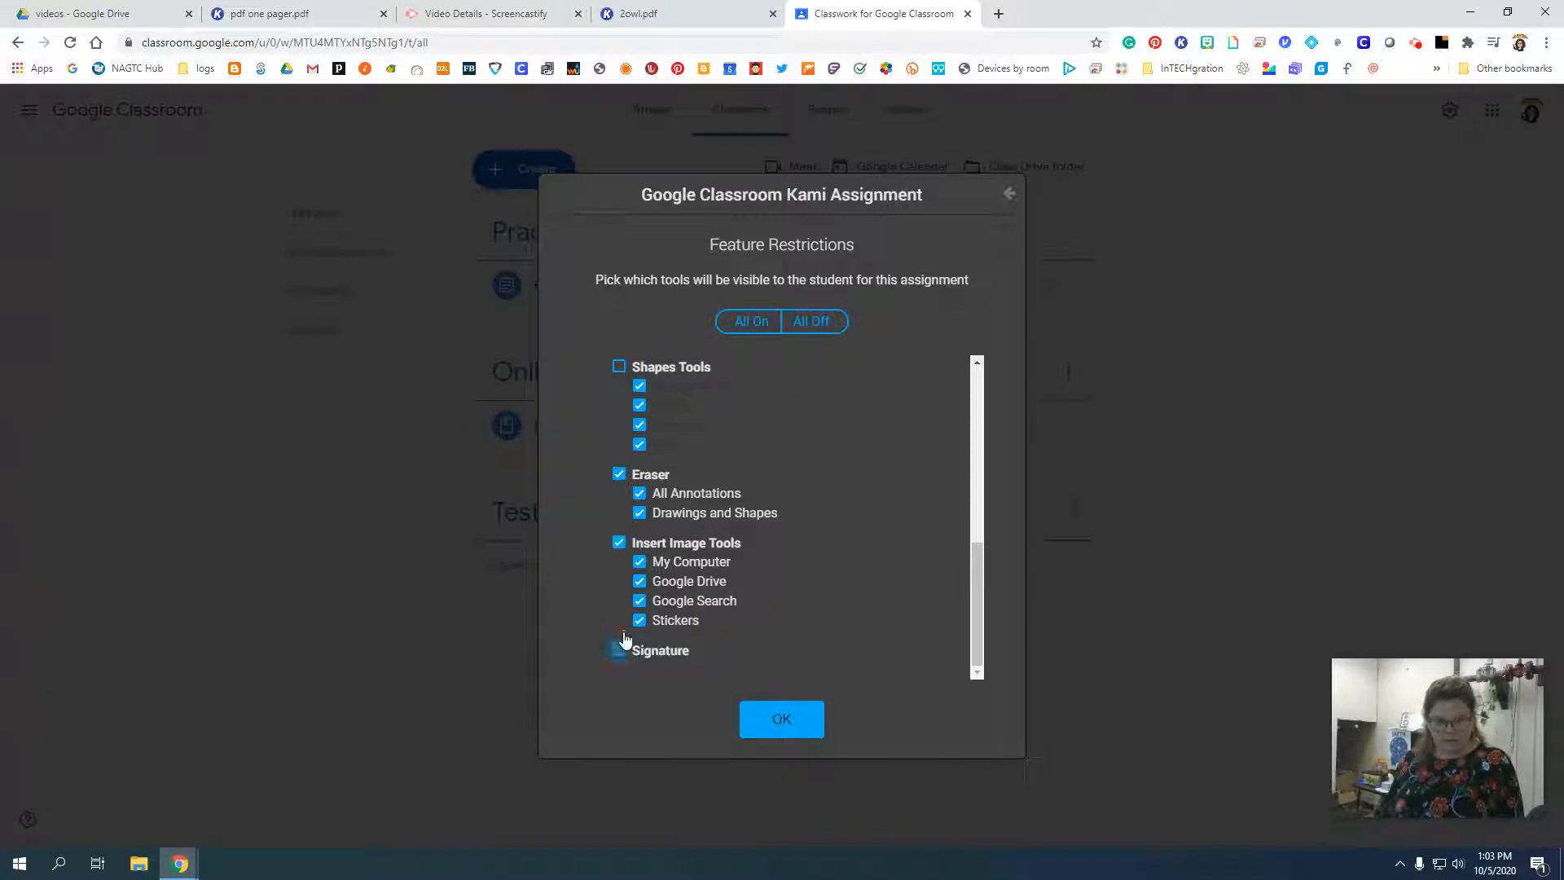
click(619, 542)
scroll(717, 552, up, 5)
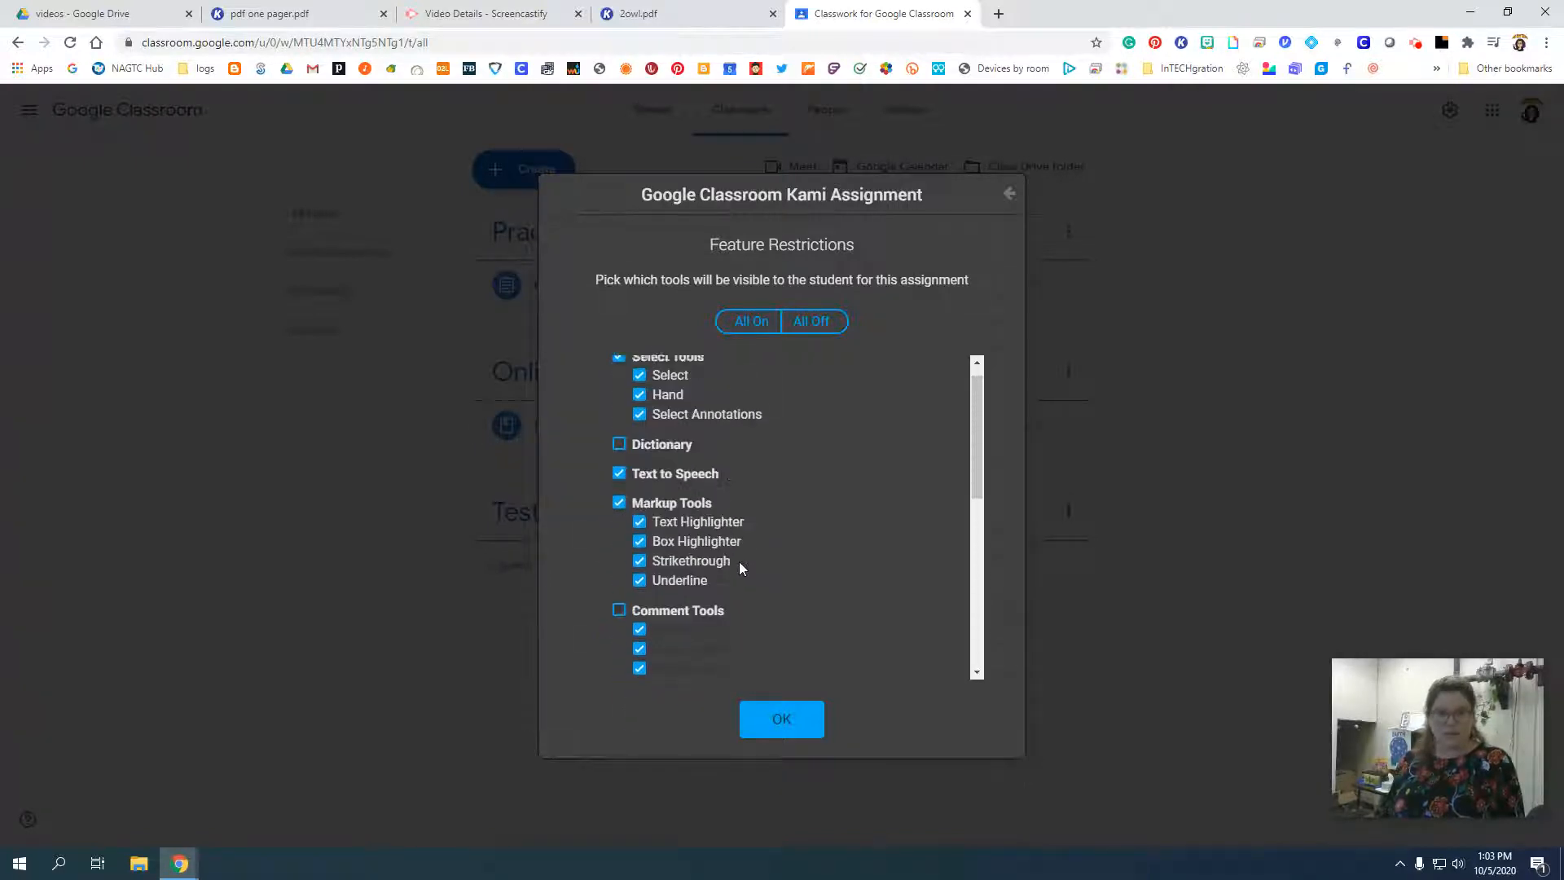
scroll(740, 561, up, 1)
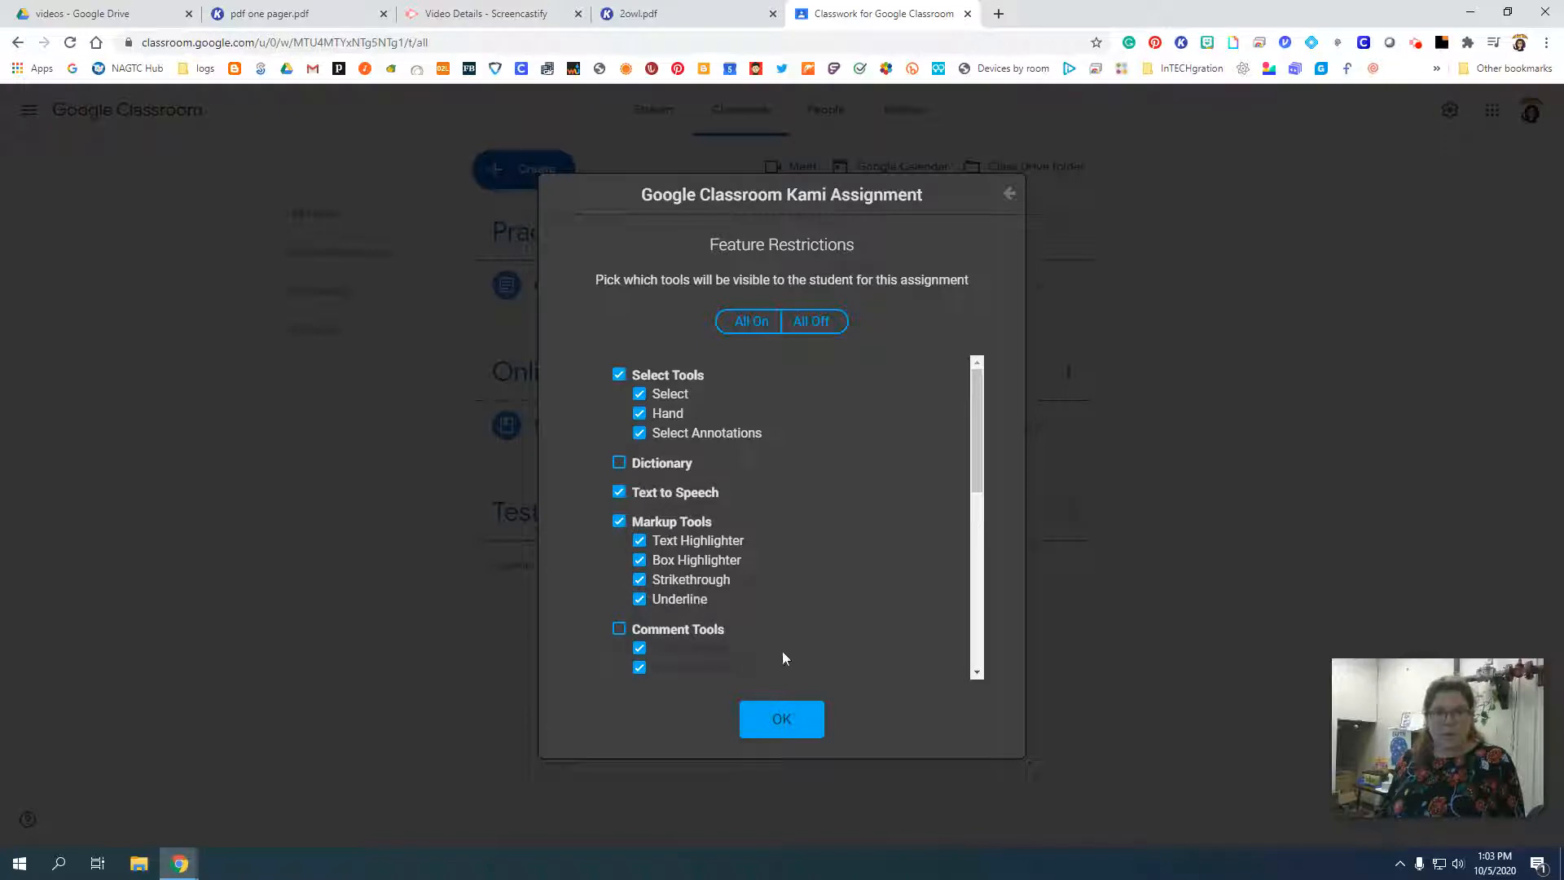
scroll(754, 645, down, 2)
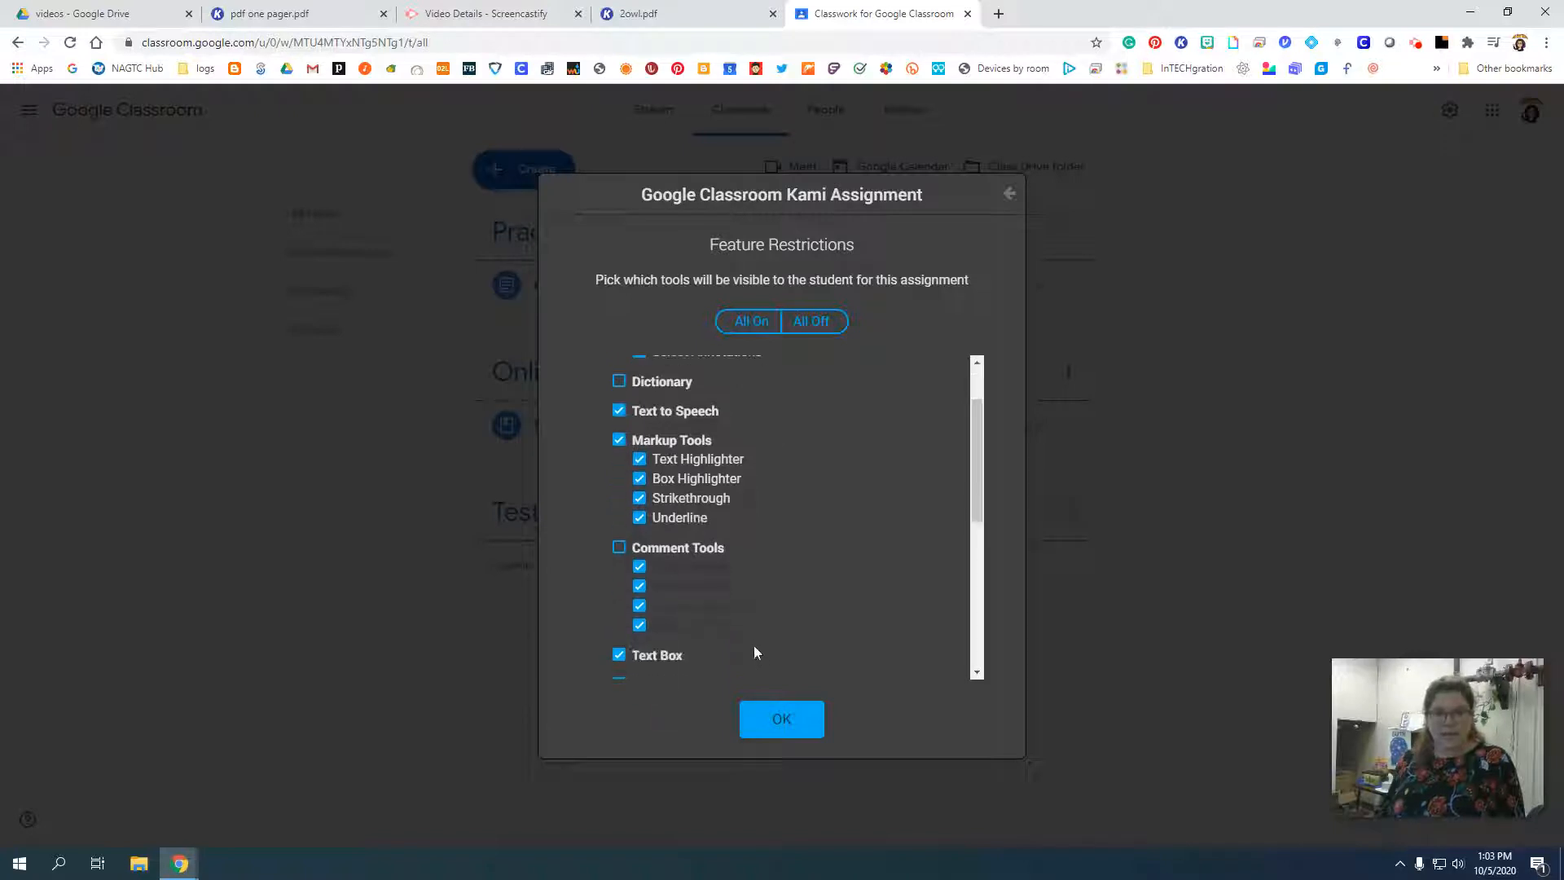
click(779, 724)
Create the Practice Reading Kami assignment and open it in Google Classroom.
click(1115, 699)
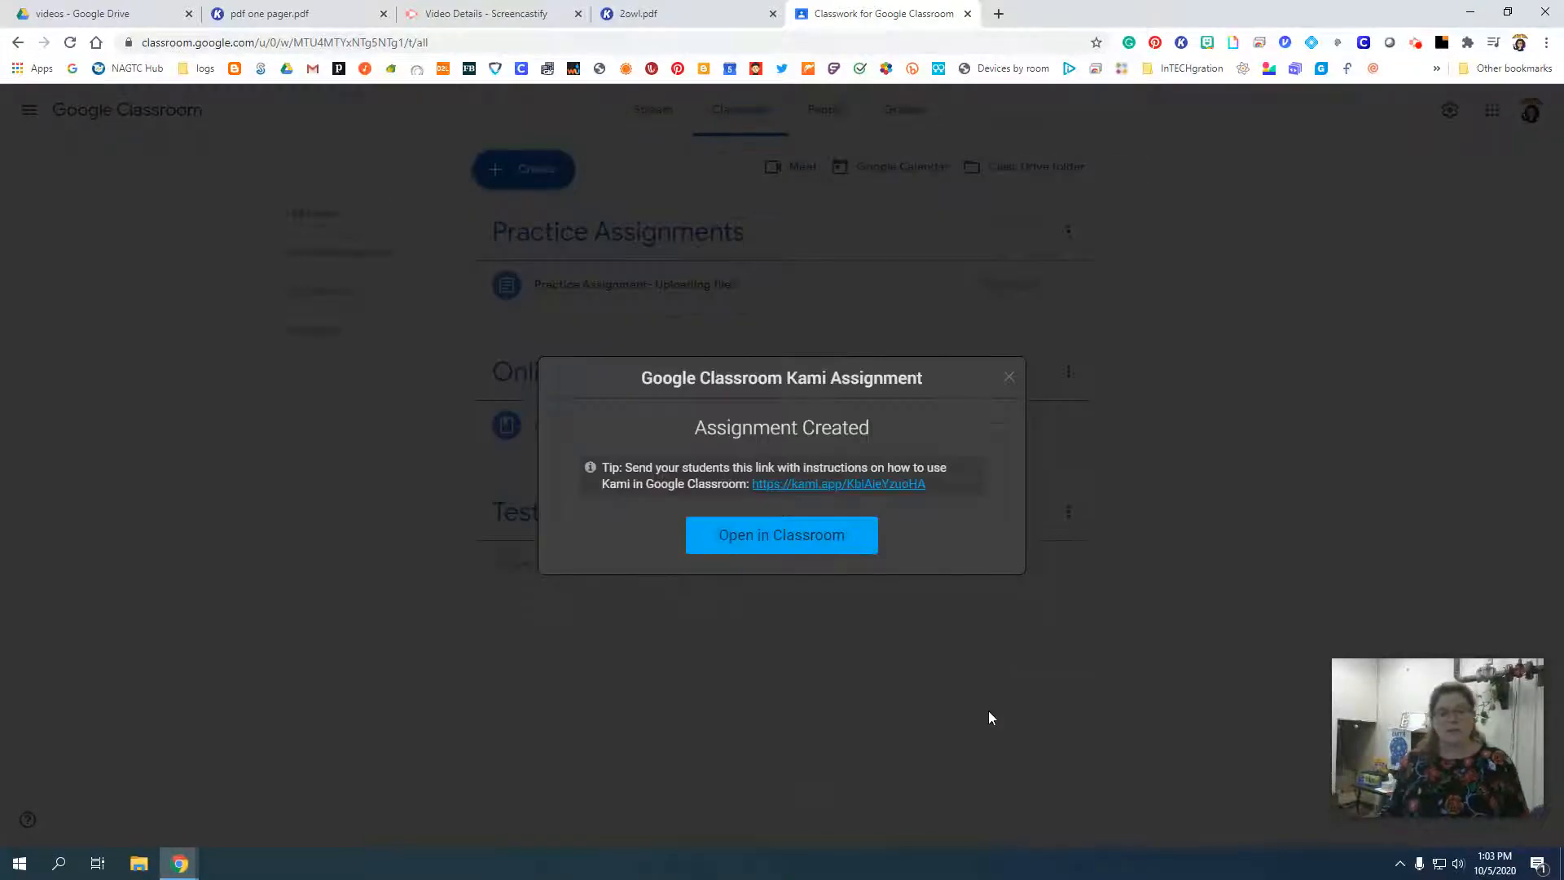
click(770, 548)
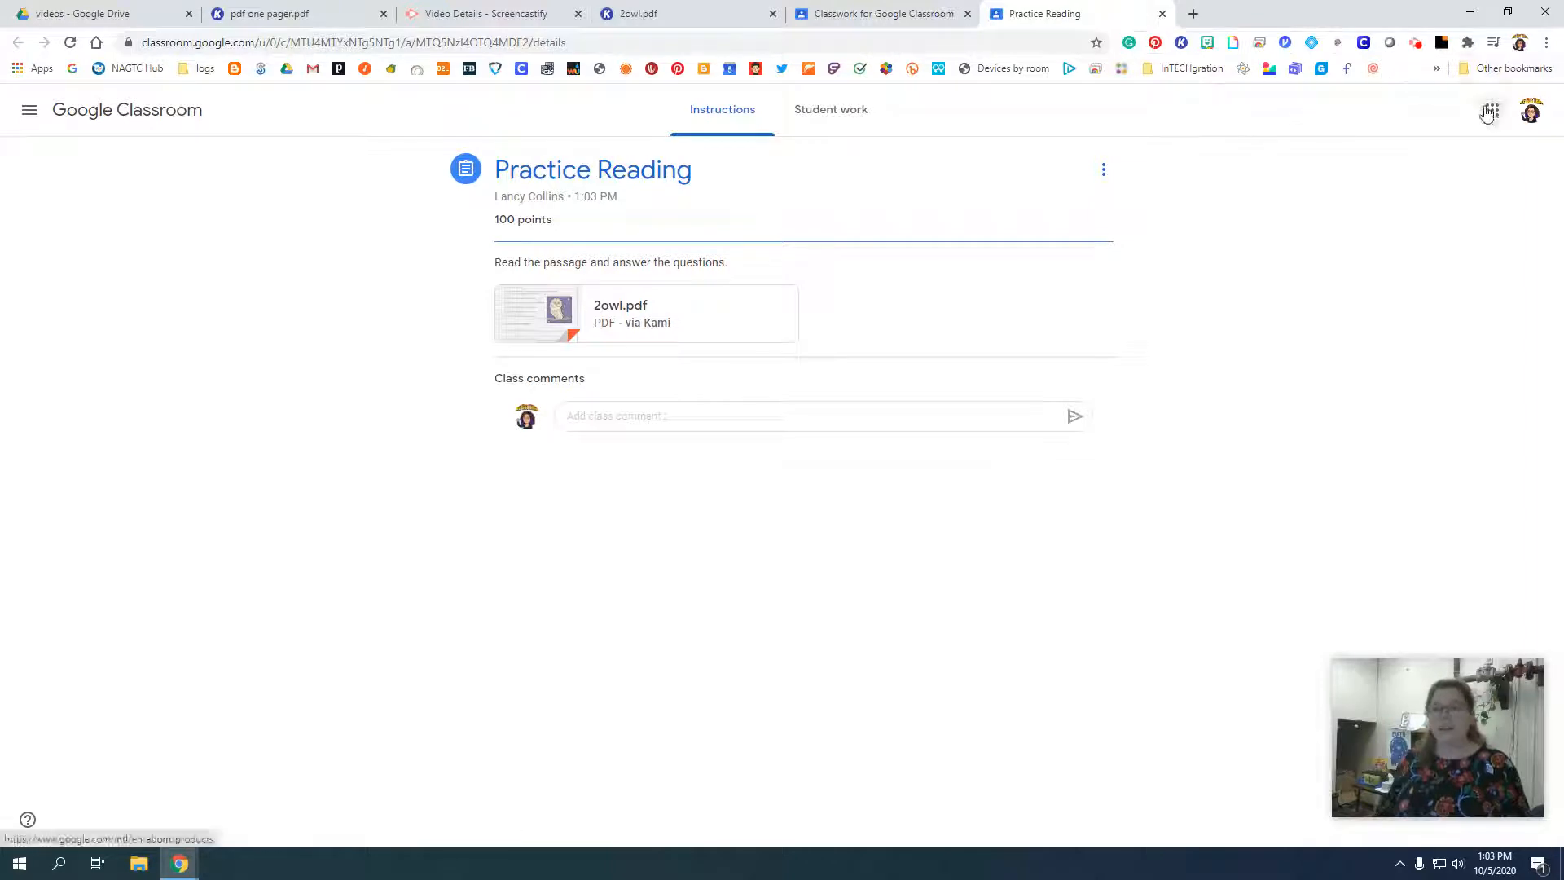
click(1419, 44)
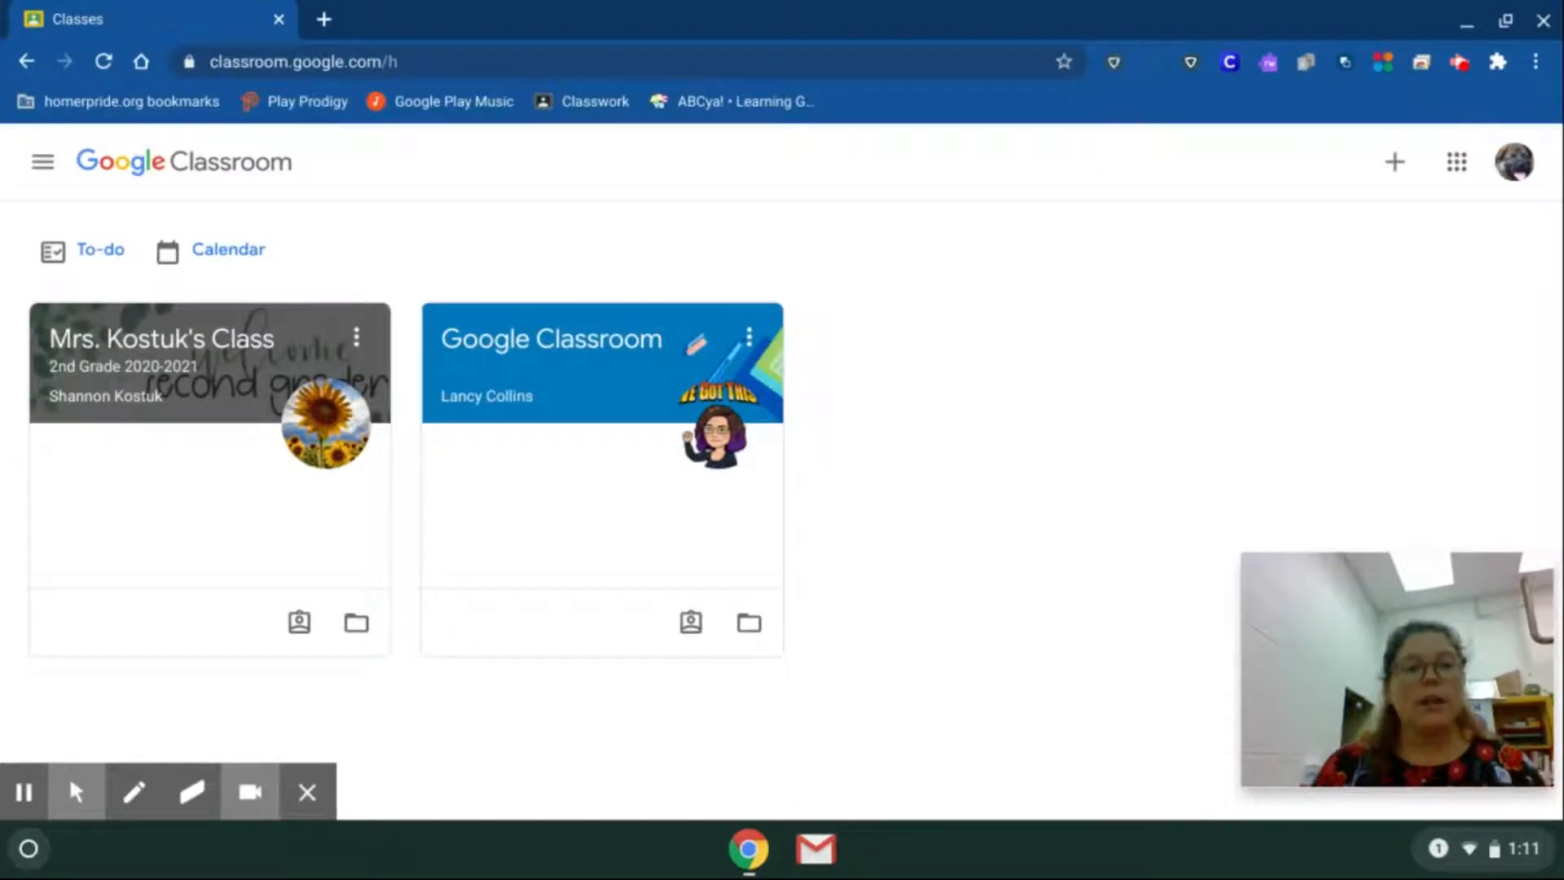
From the student account, open the Practice Reading assignment in the Google Classroom class's classwork.
click(542, 361)
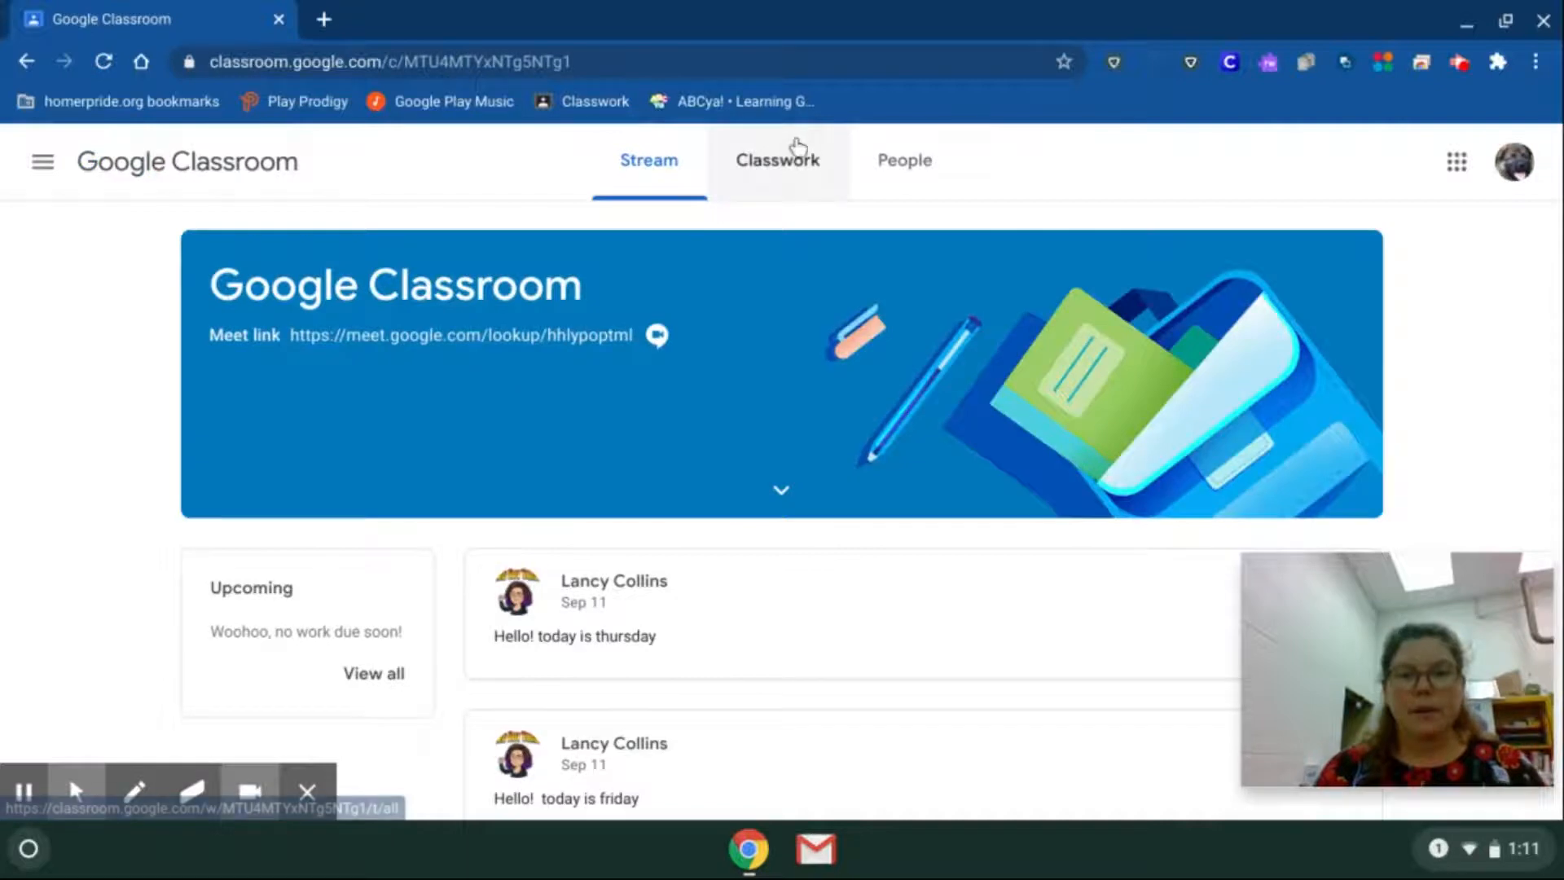
click(790, 159)
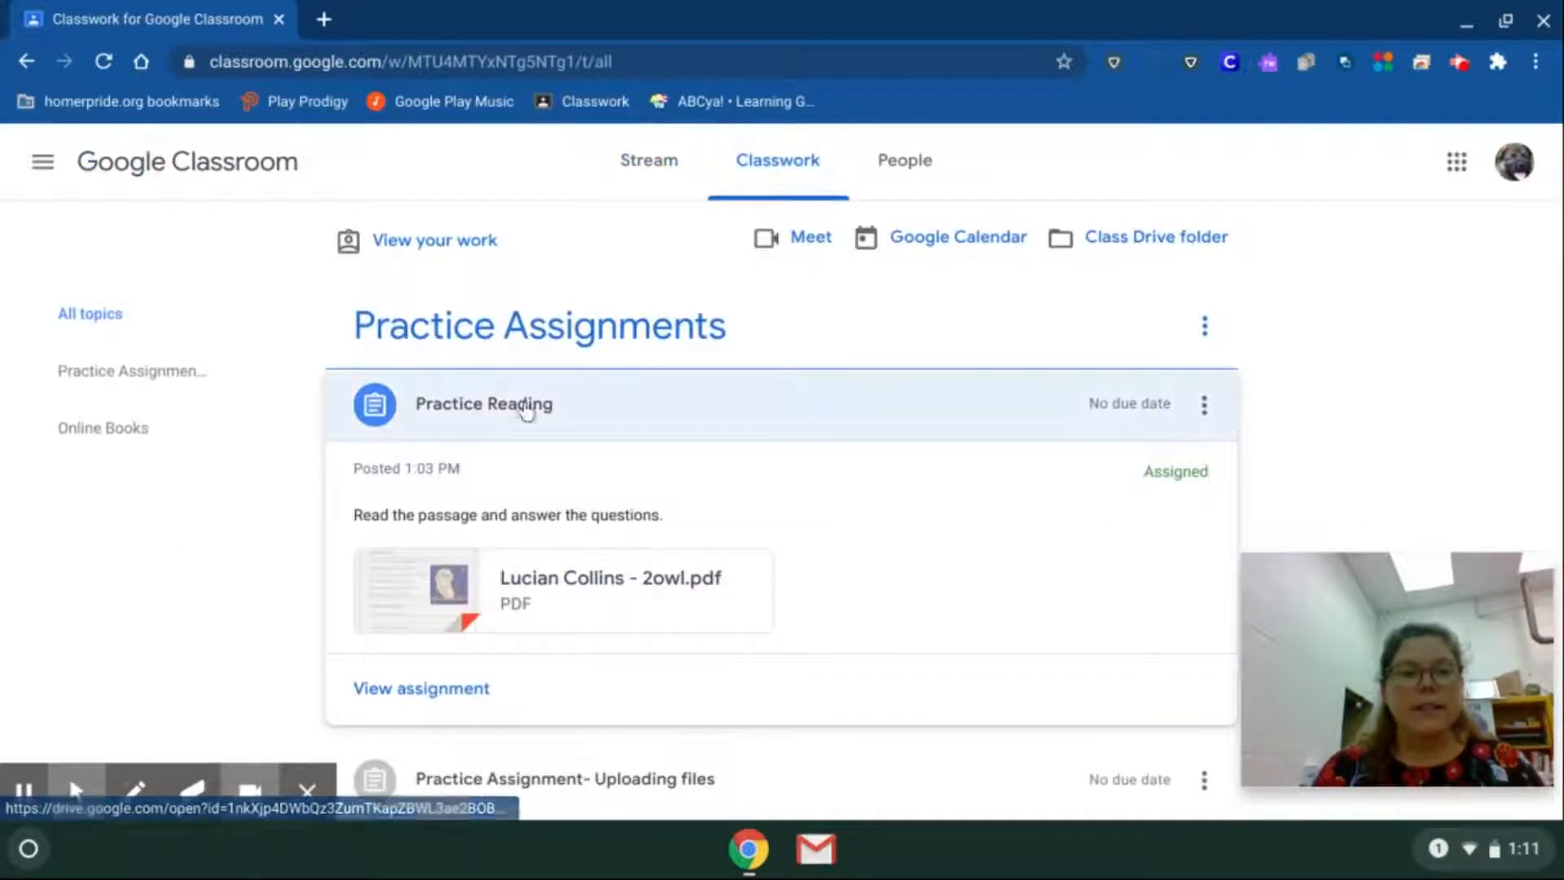
scroll(420, 455, down, 3)
scroll(422, 454, up, 1)
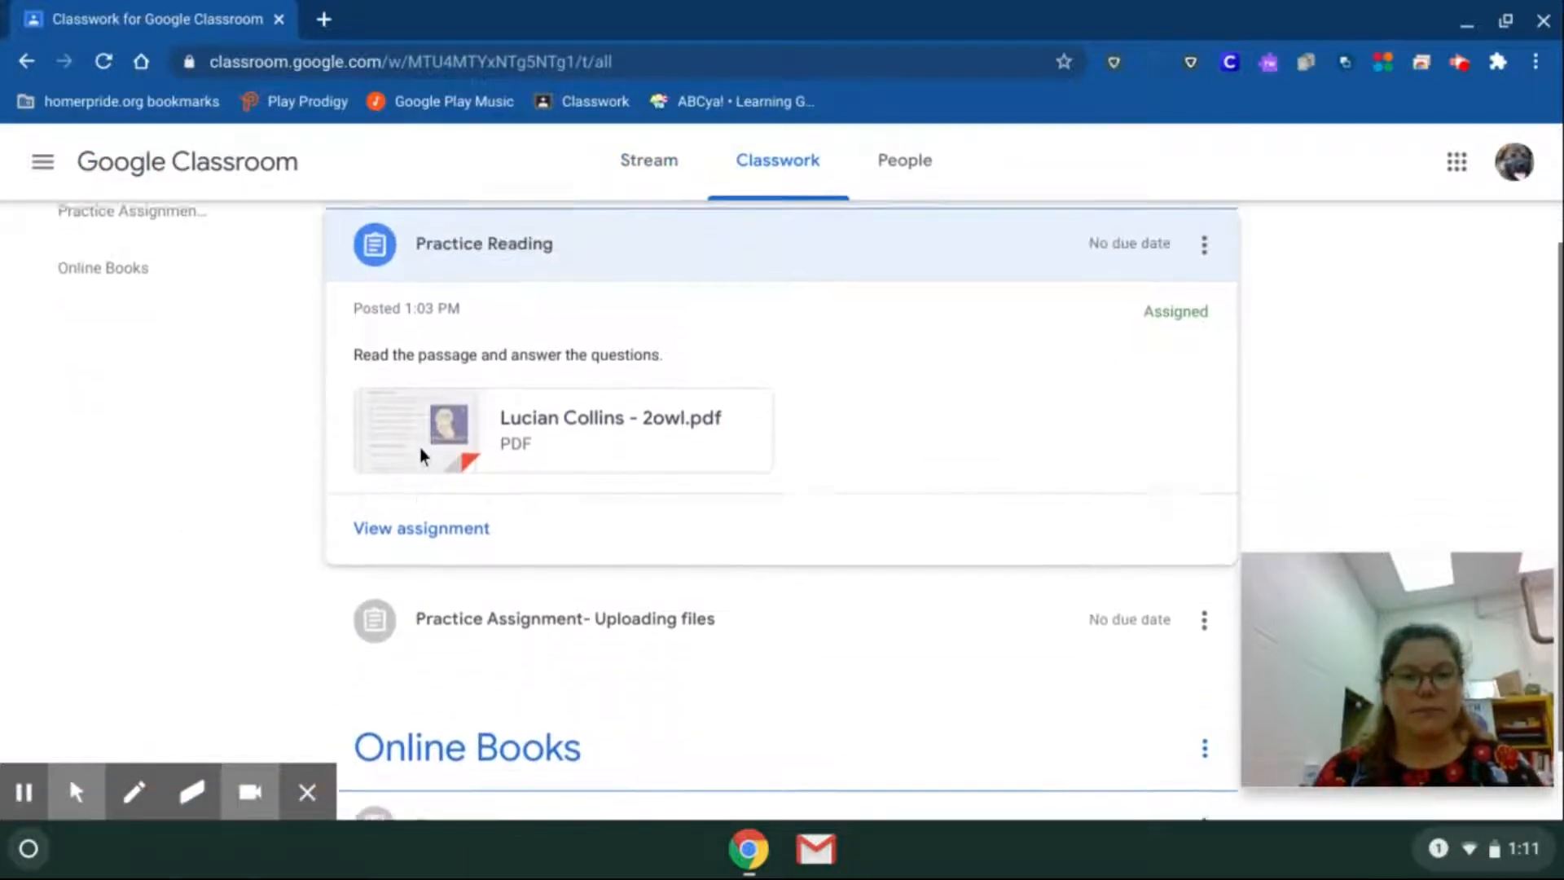
click(396, 569)
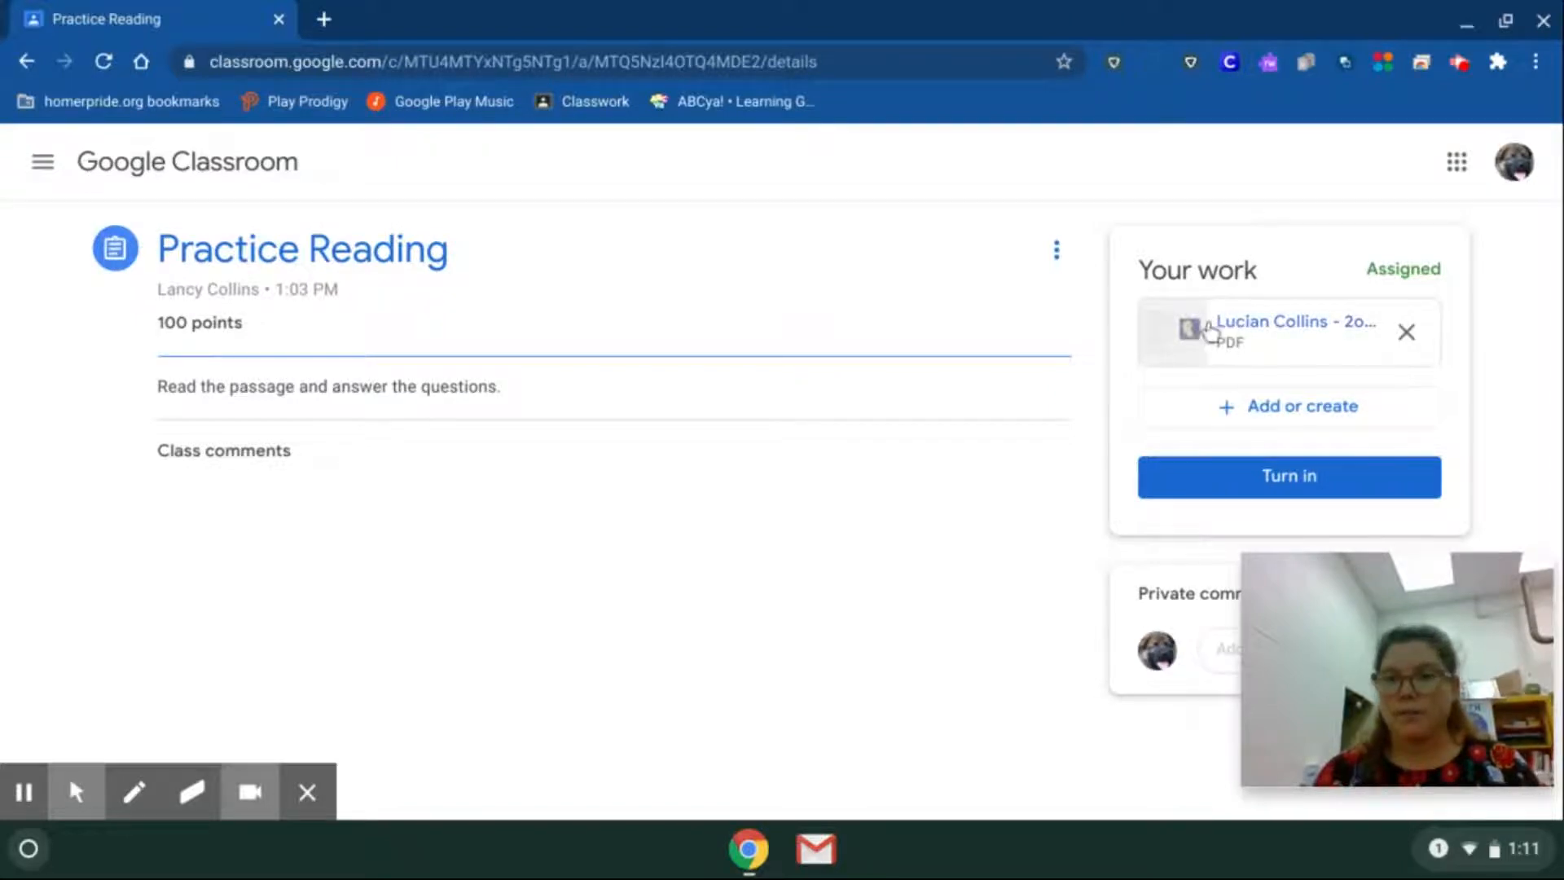
Preview the student's copy of 2owl.pdf from the assignment work and open it with Kami.
click(1202, 334)
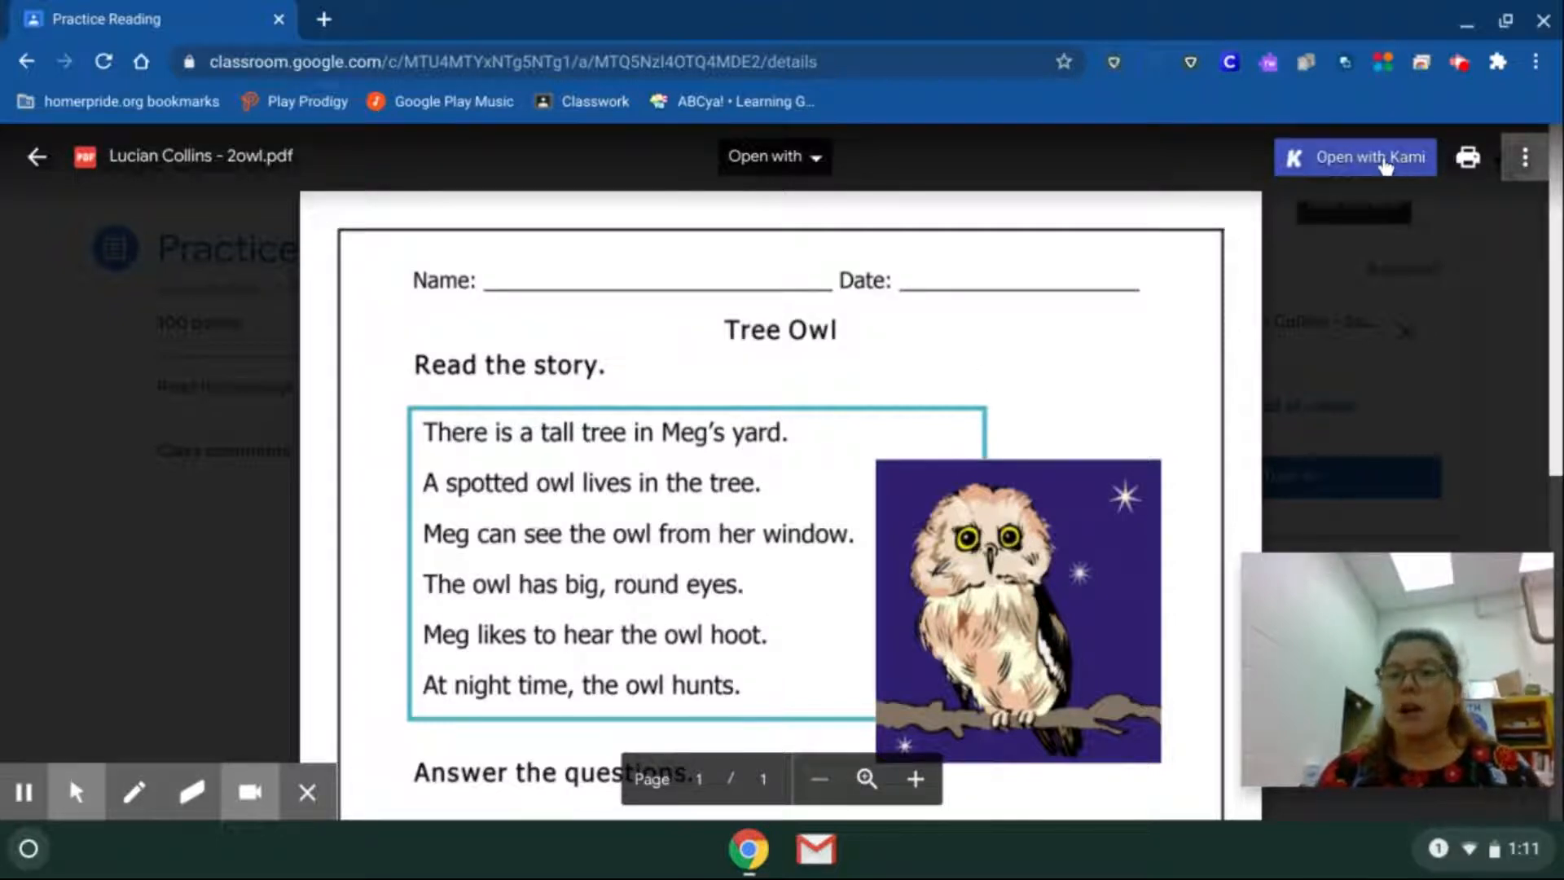
click(1385, 162)
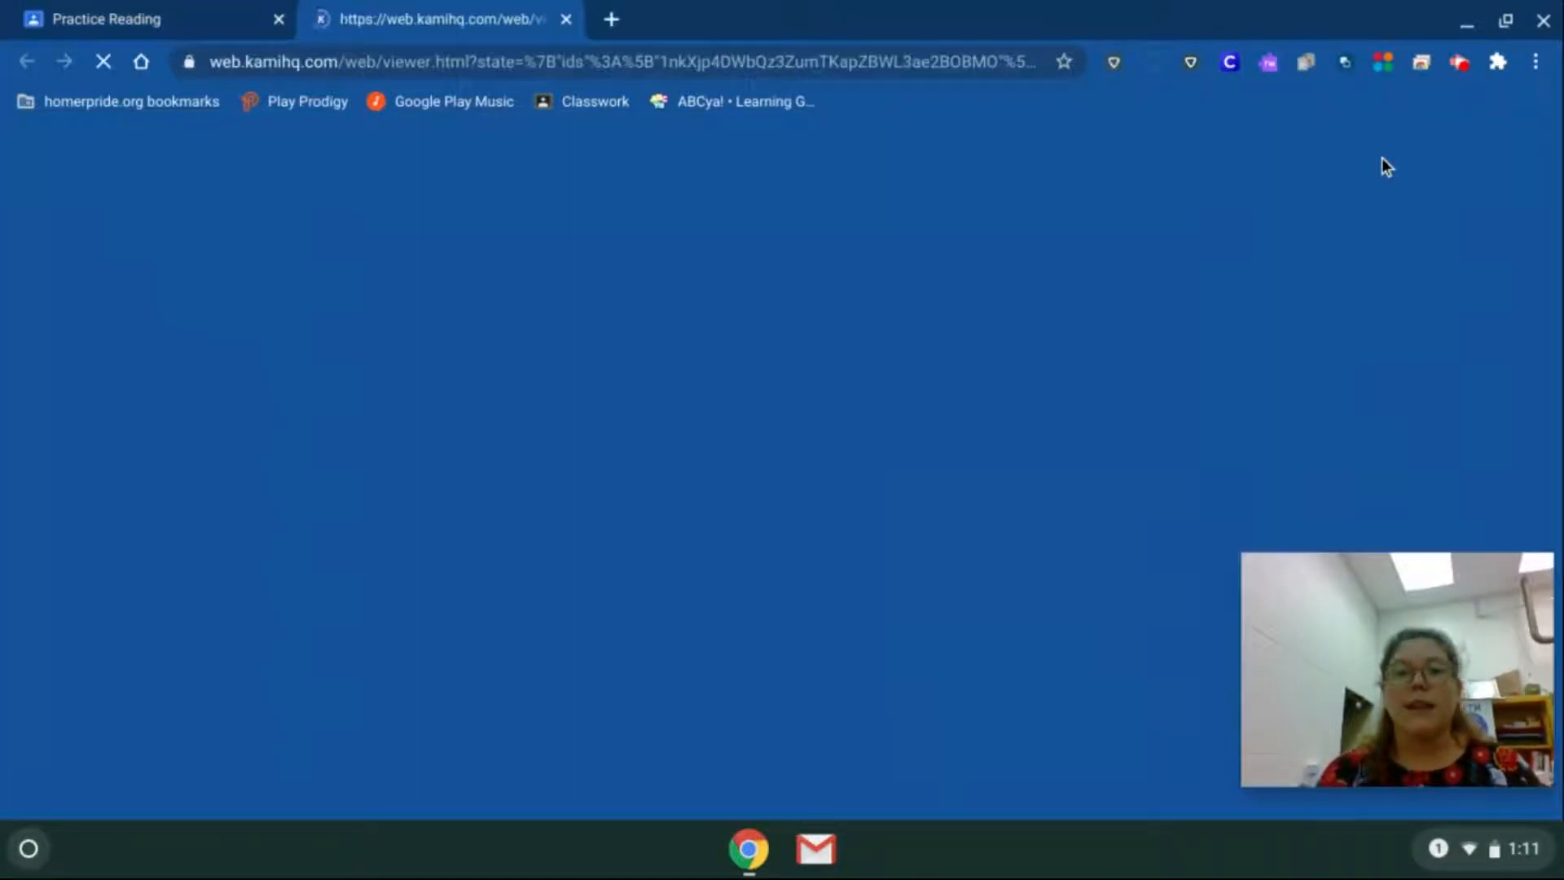
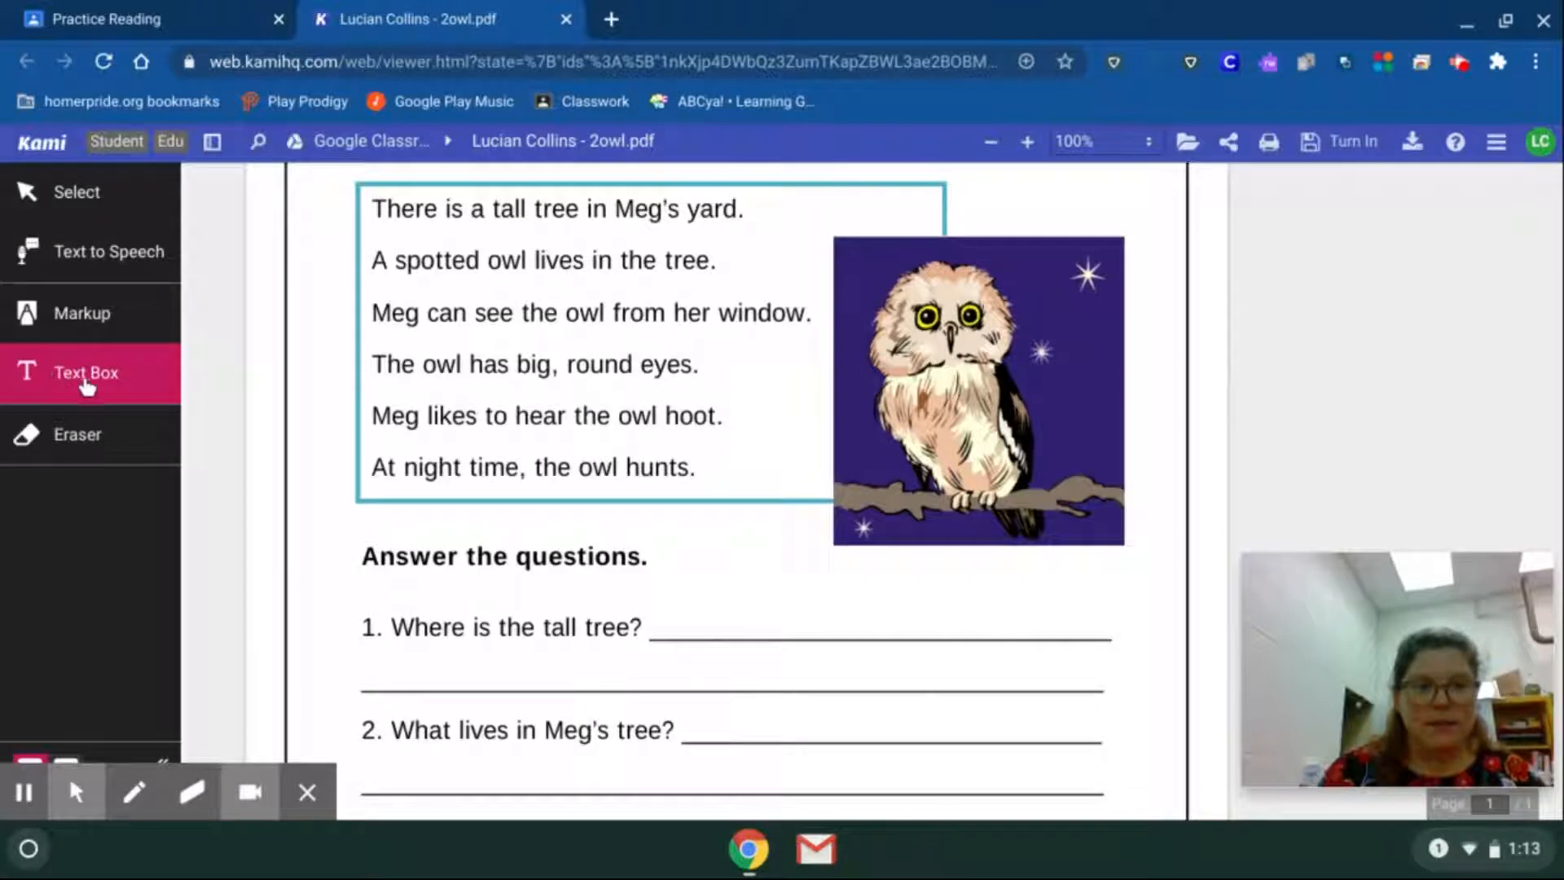
Answer question 1 with a text box on the line below it reading "The tall tree is in Meg's yard.".
click(382, 663)
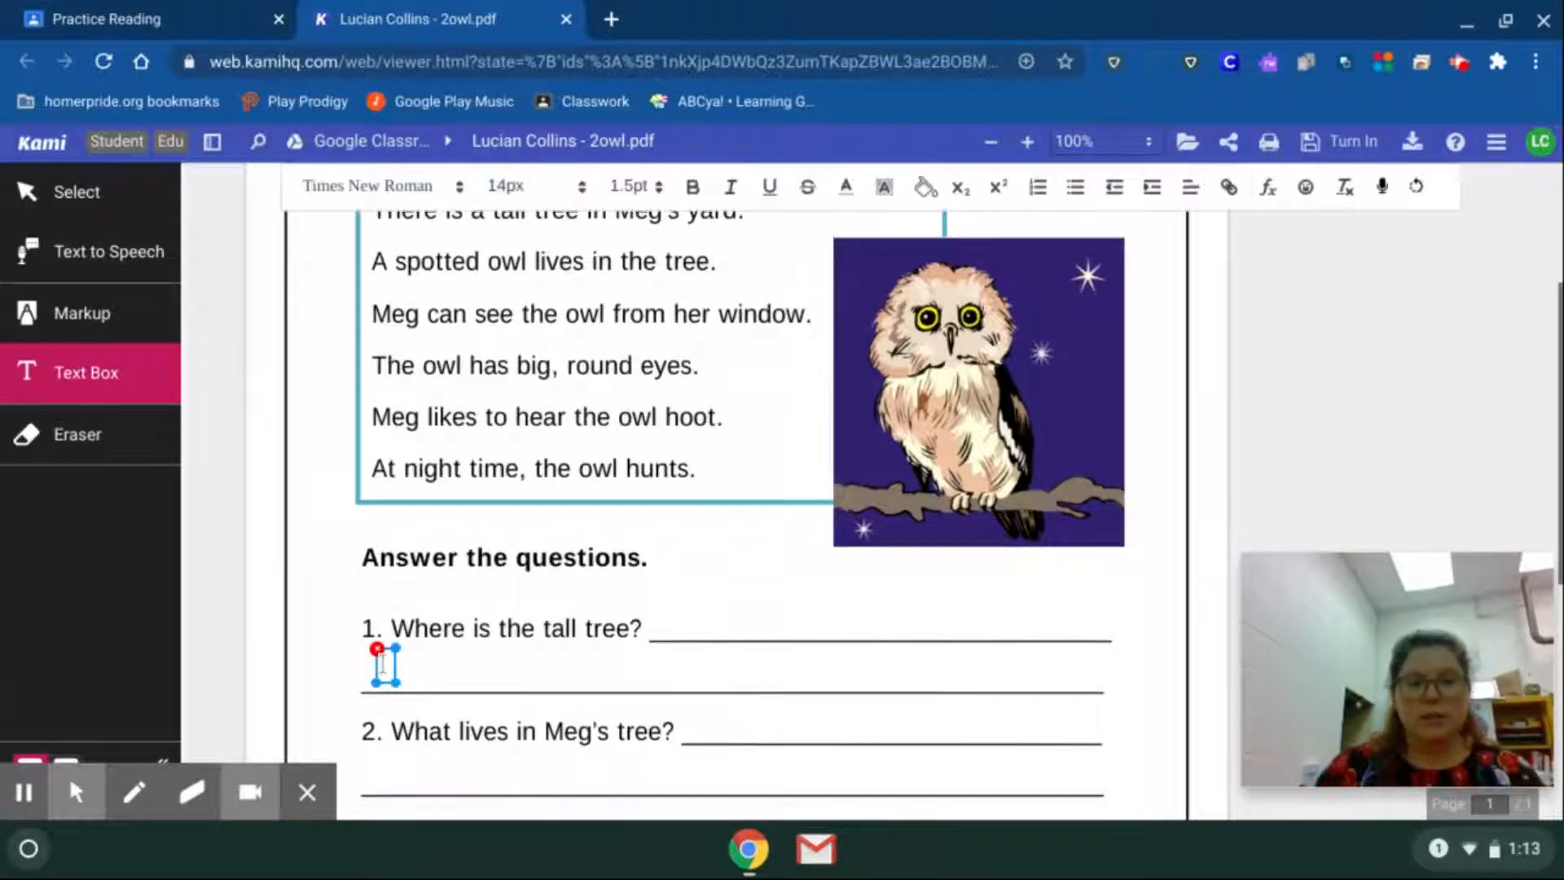
text(The ta)
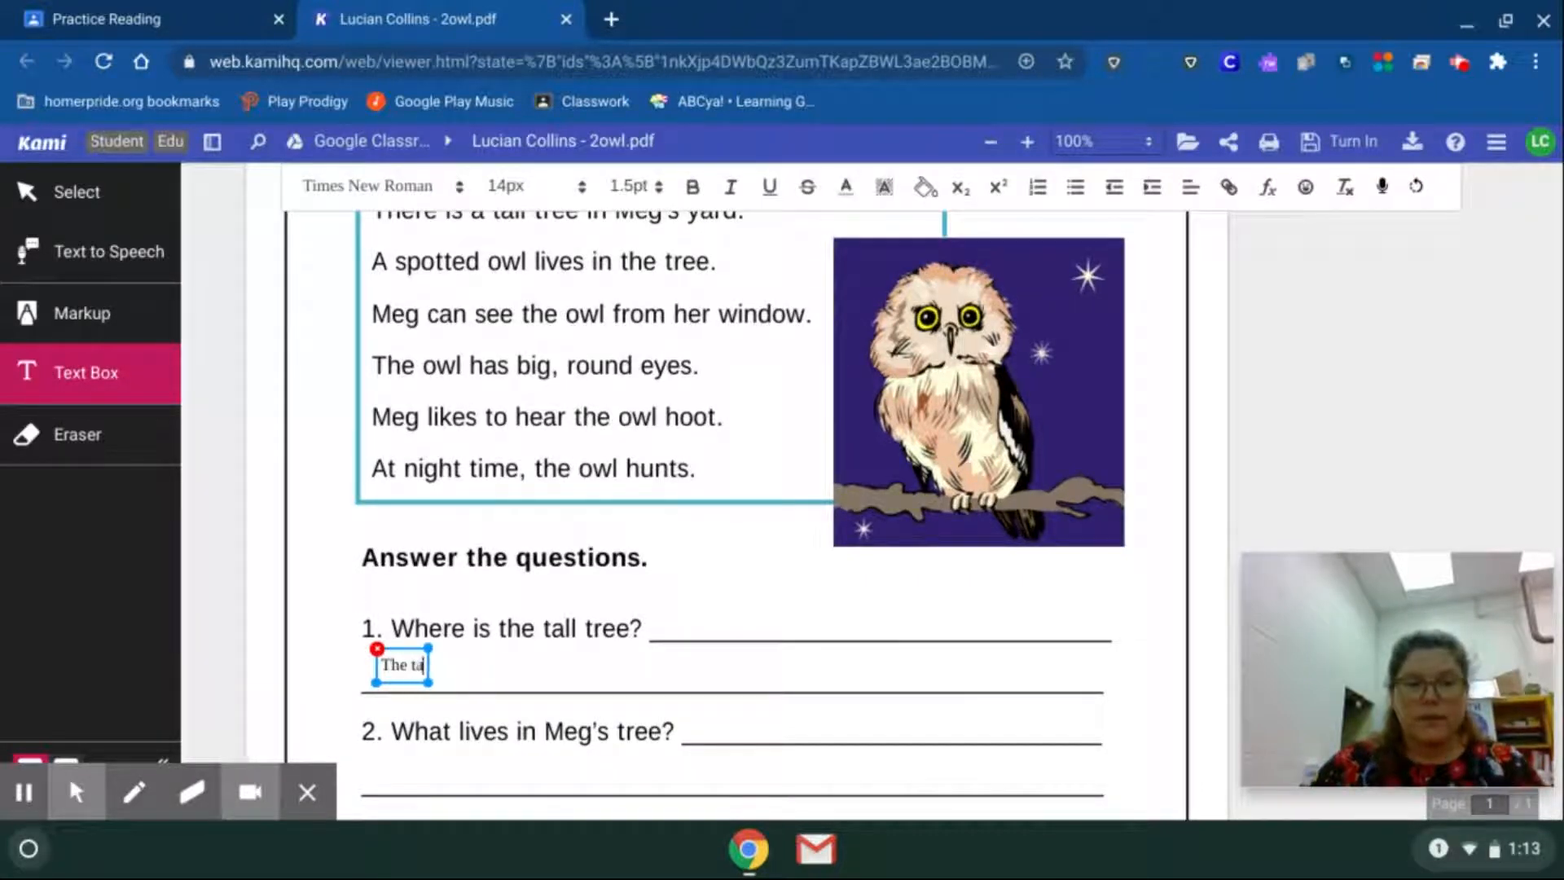
text(ll tree is in)
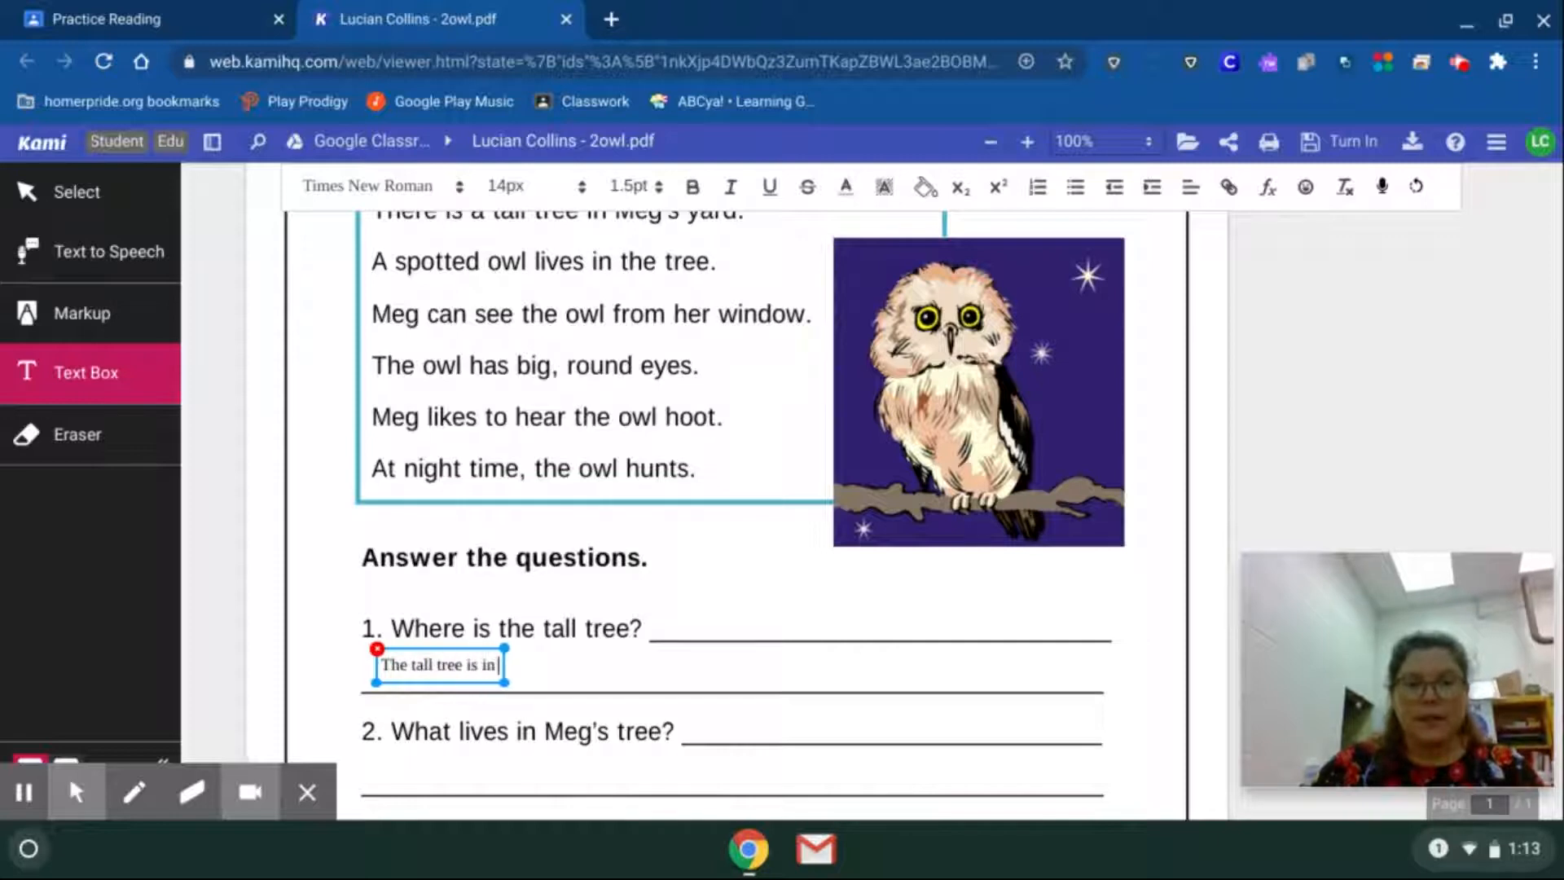
text( Meg's yard.)
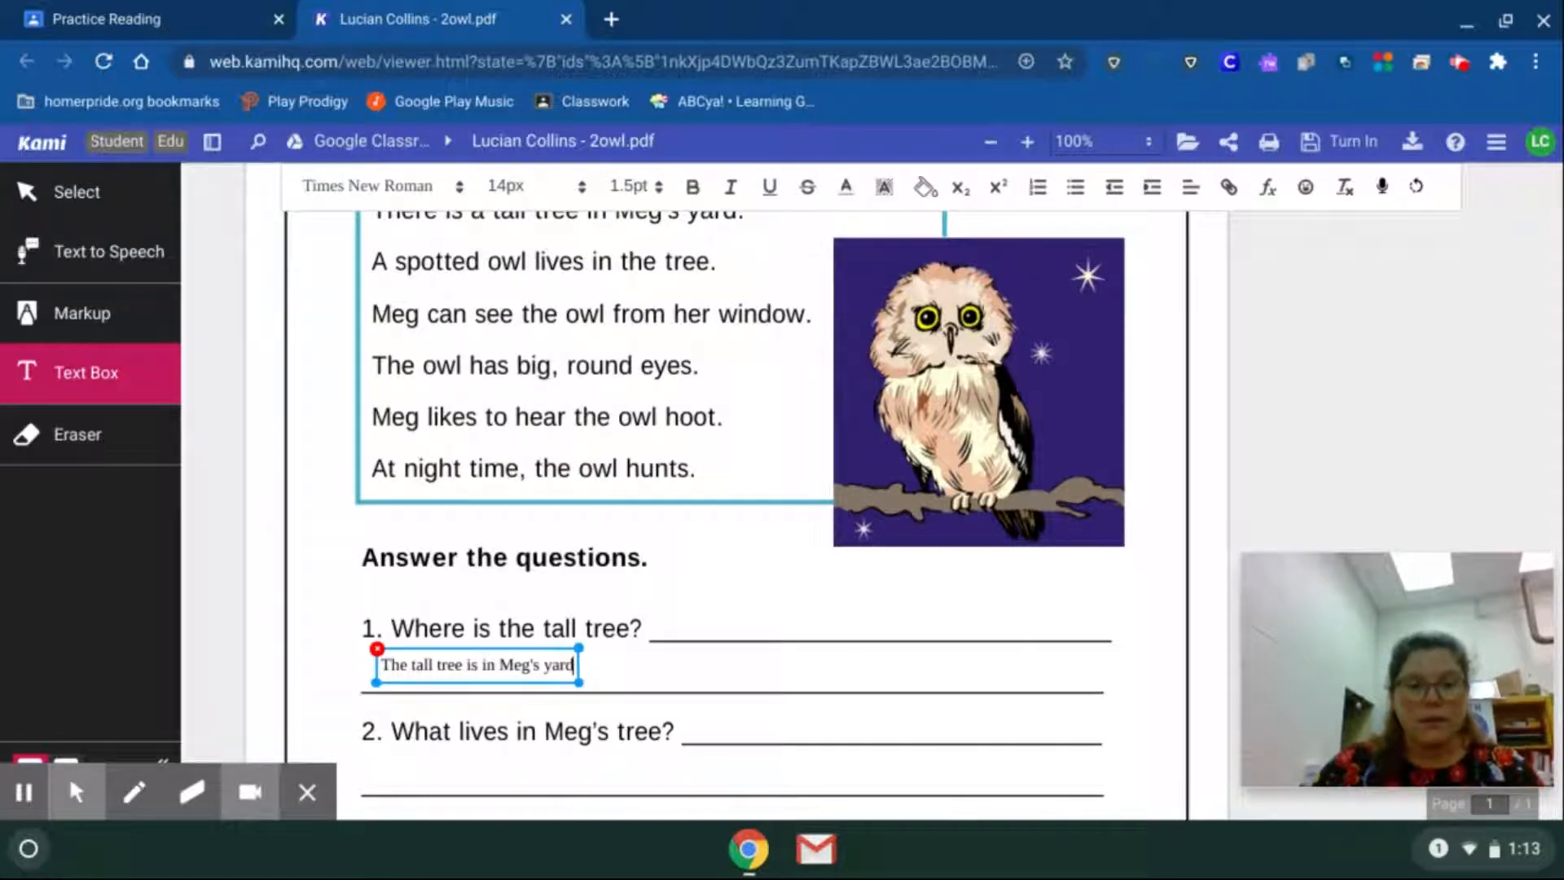
click(876, 685)
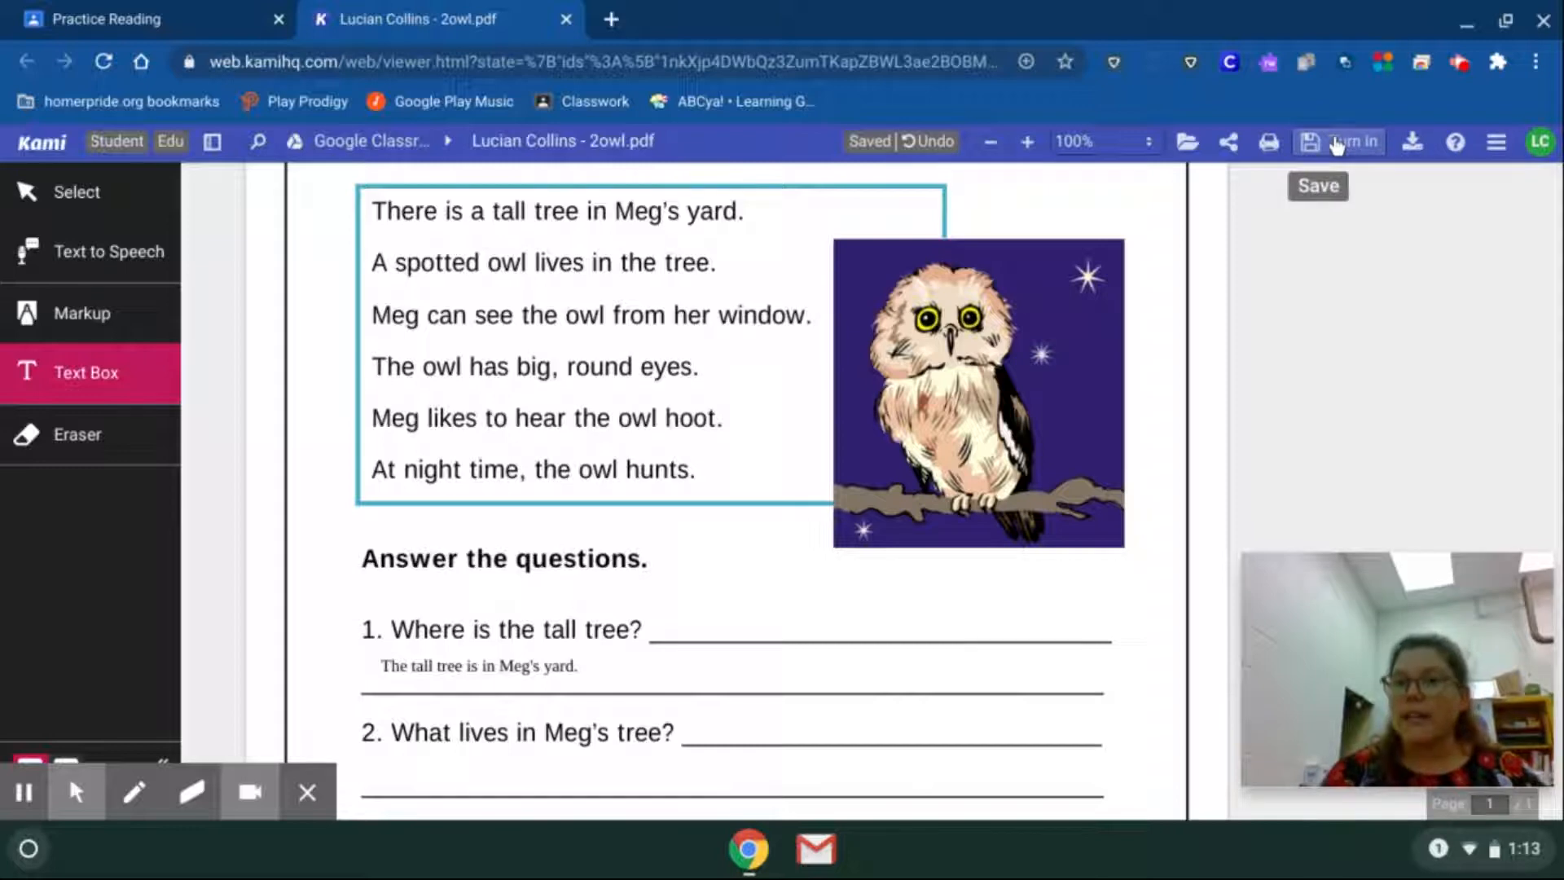
Save the answered PDF's changes to Google Drive and try to turn in the Practice Reading work from Kami.
click(1336, 144)
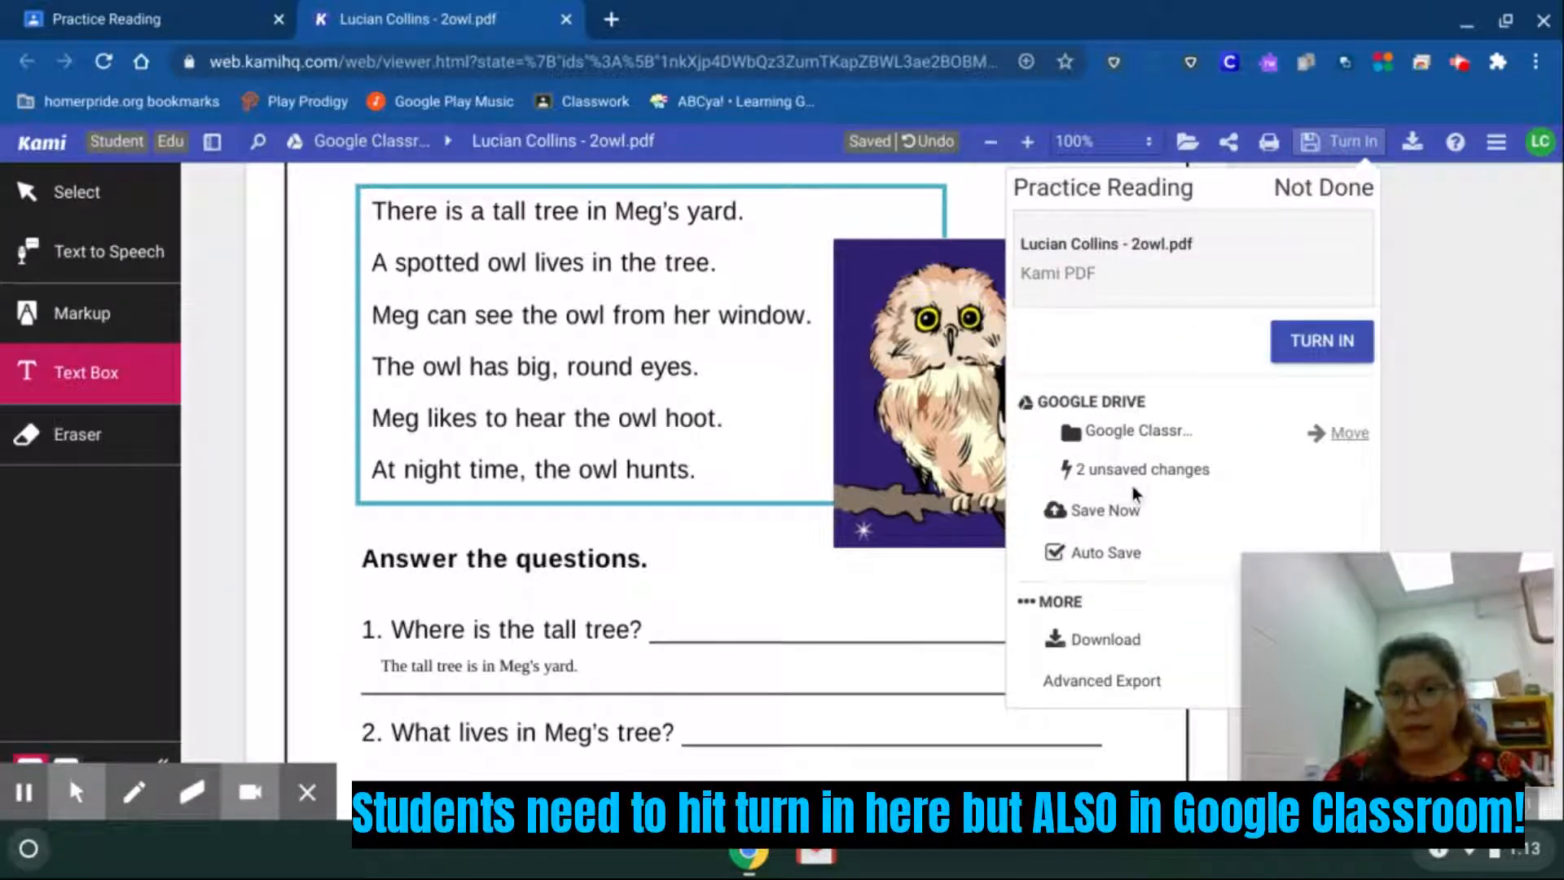
click(1124, 510)
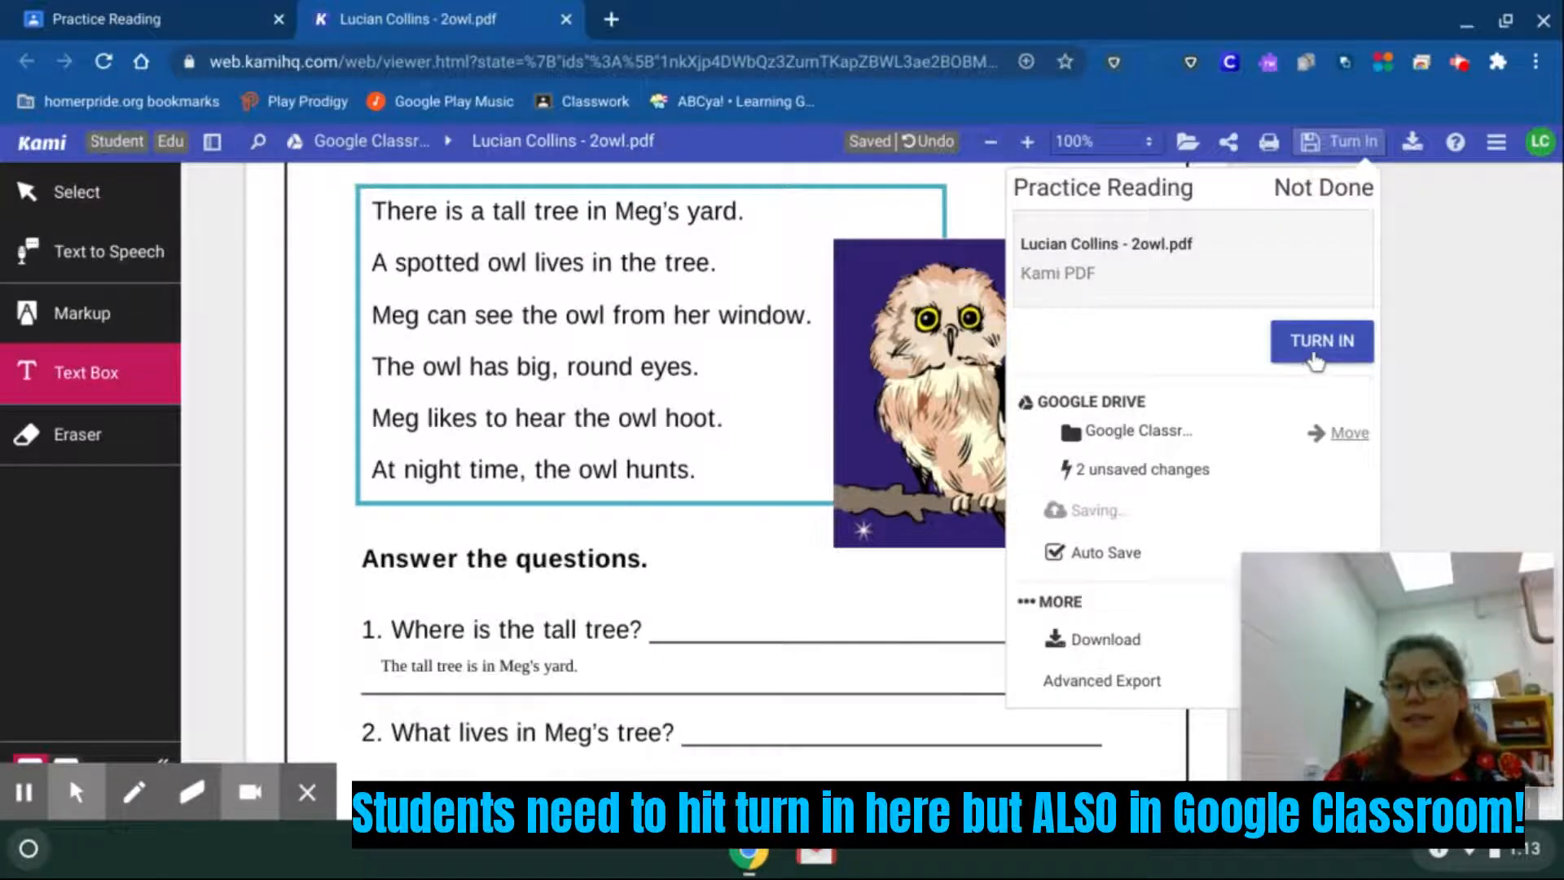
click(1316, 361)
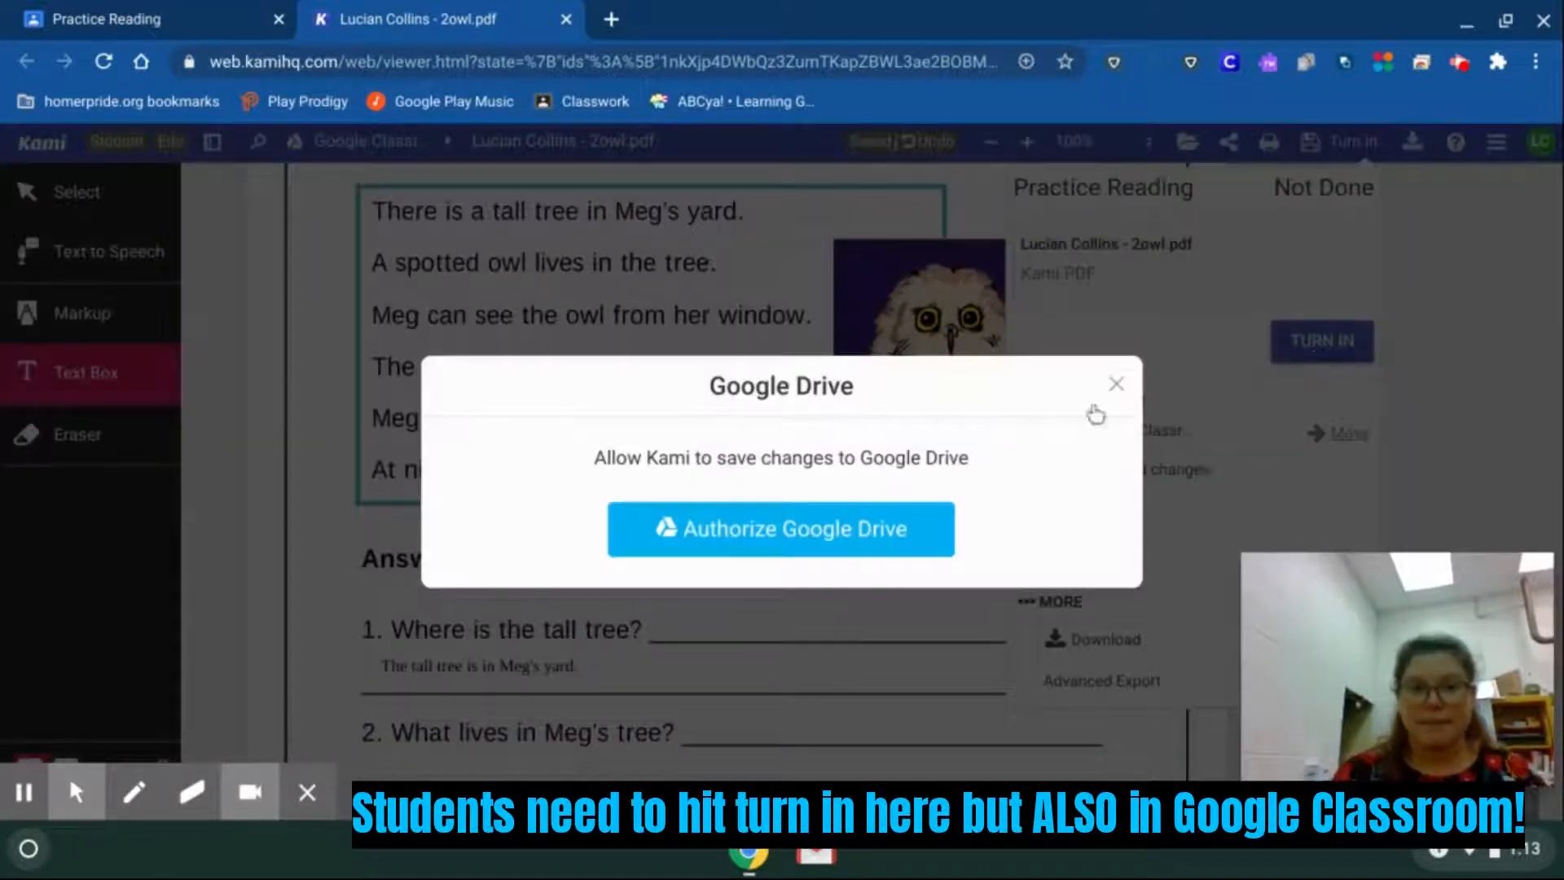
Authorize Google Drive for Kami with the student's account and allow all the requested access.
click(808, 532)
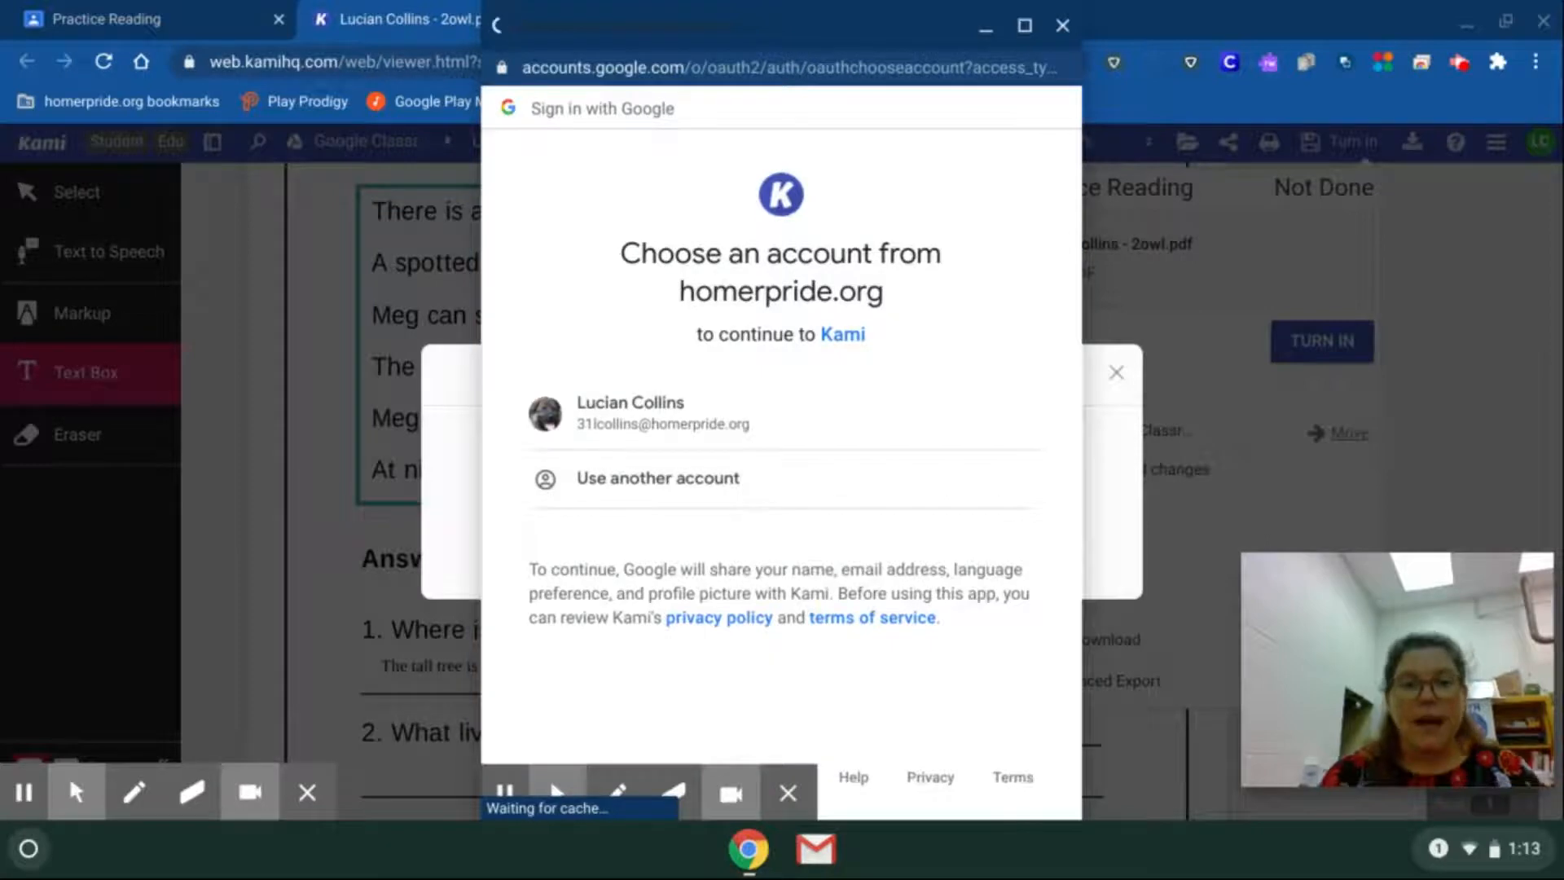
click(678, 420)
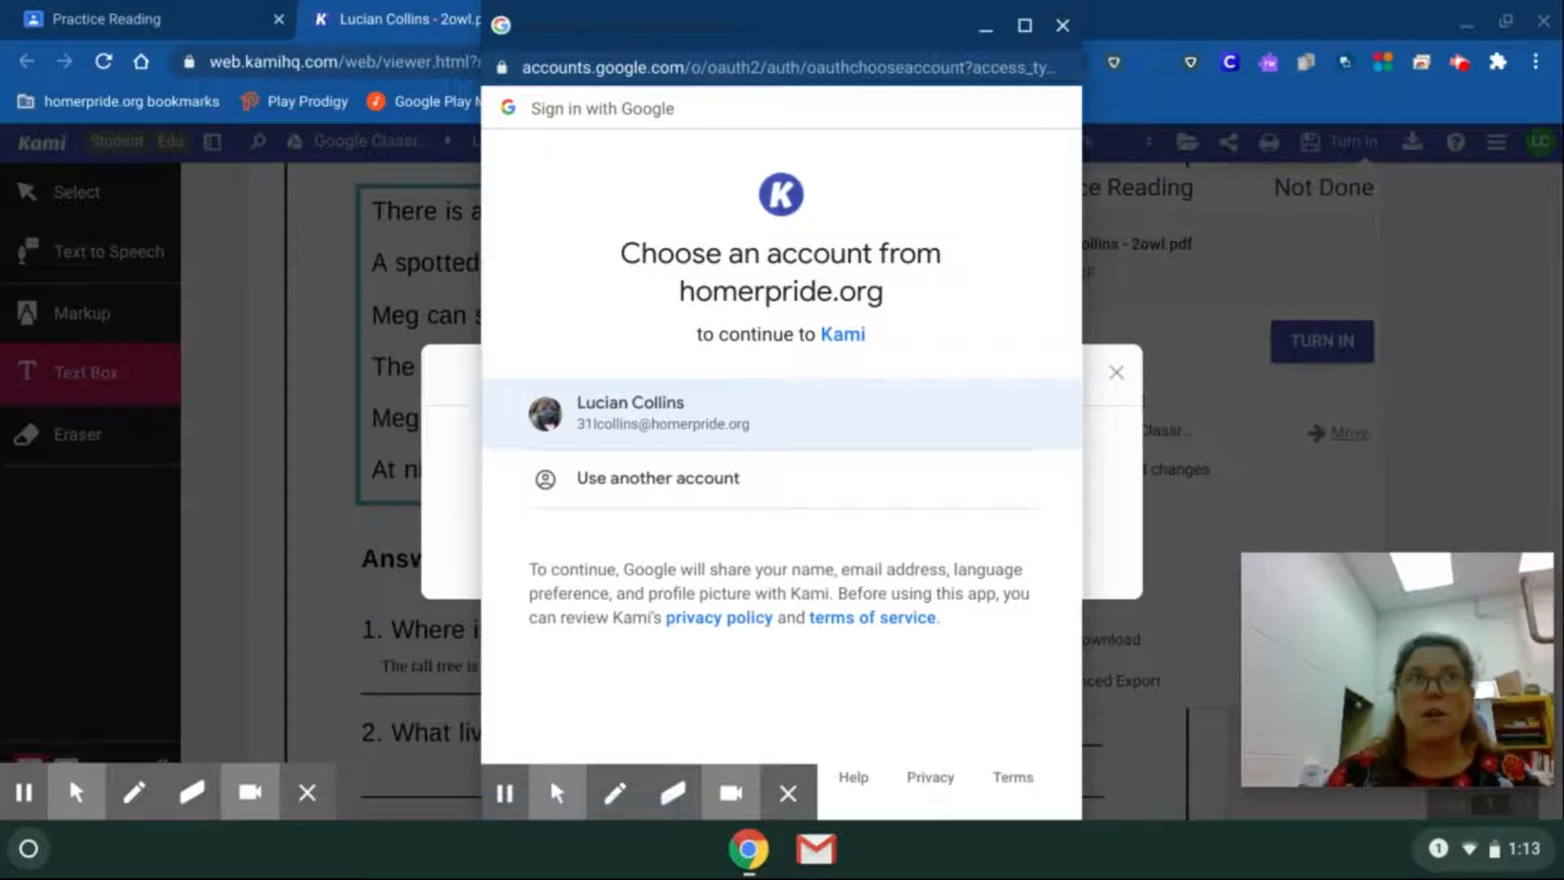
click(677, 418)
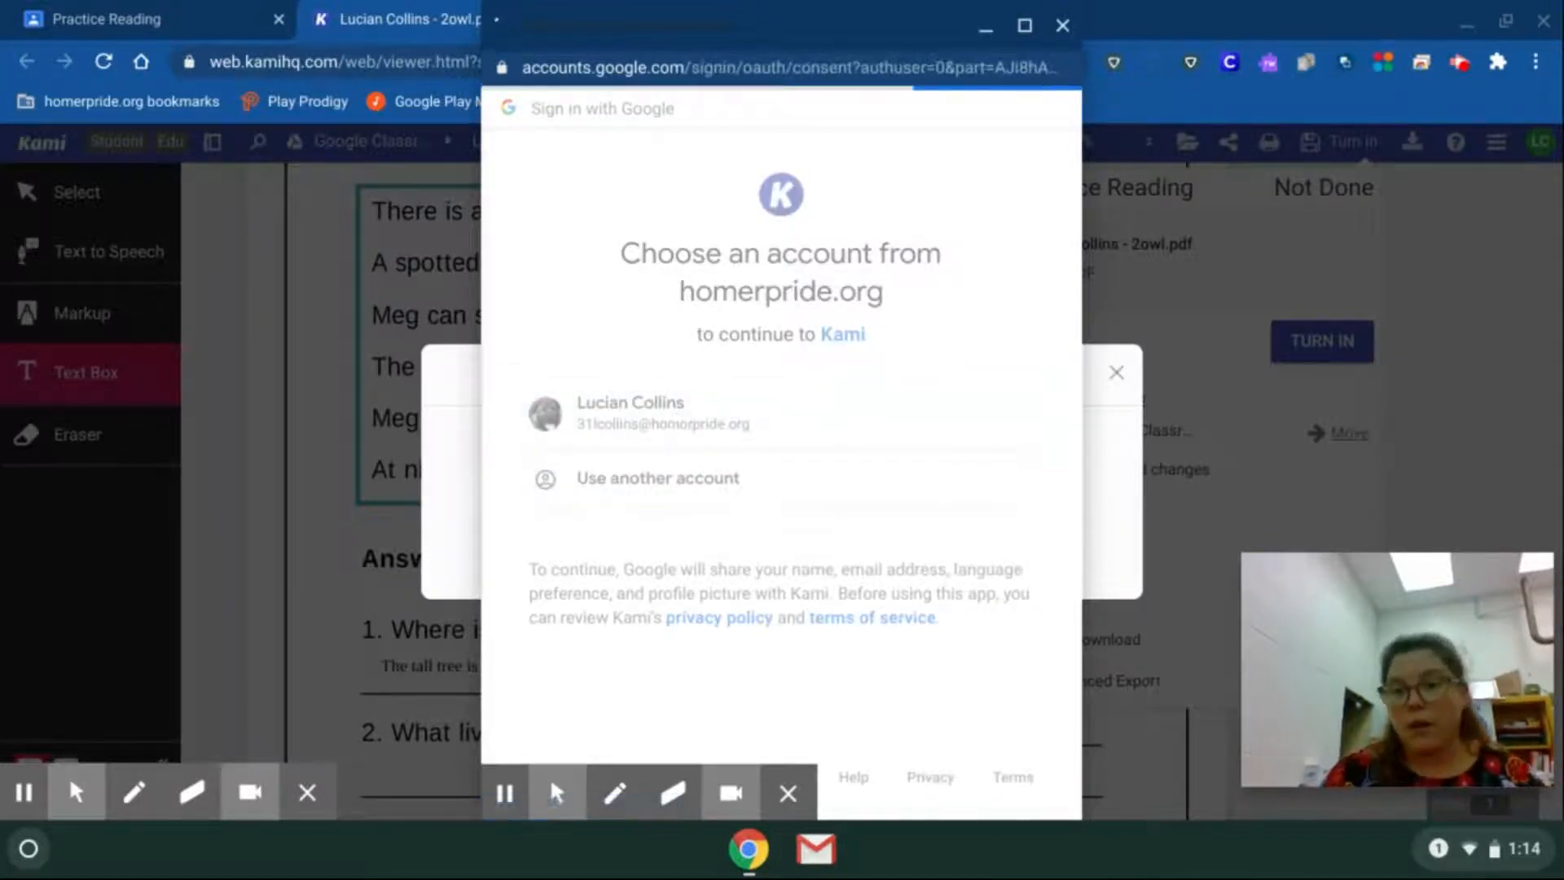
drag(1077, 367, 1077, 662)
click(1011, 676)
scroll(1004, 680, down, 6)
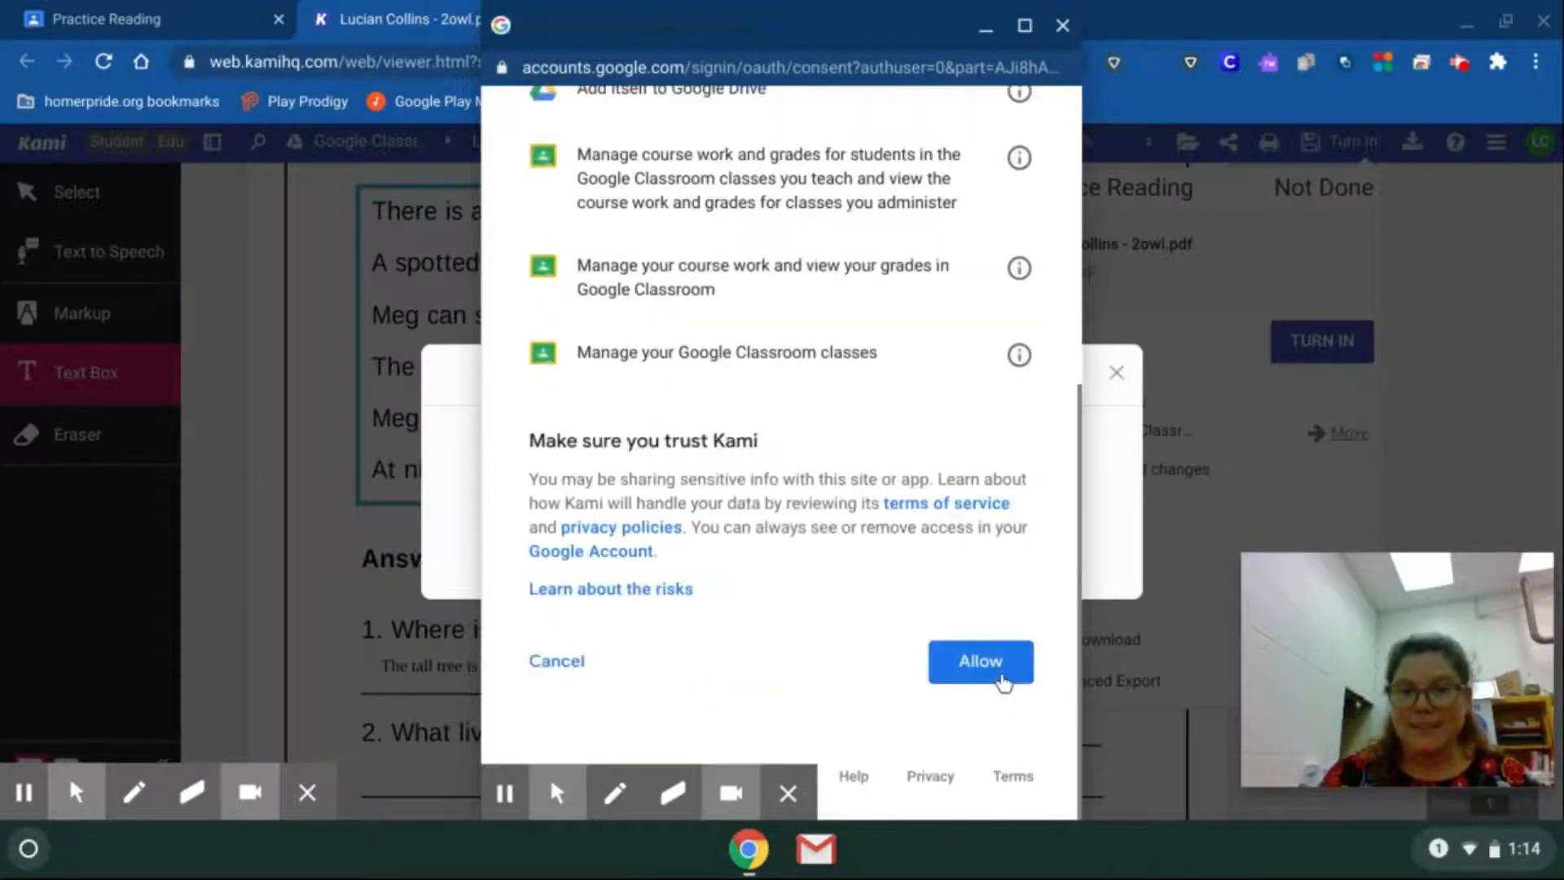
click(980, 661)
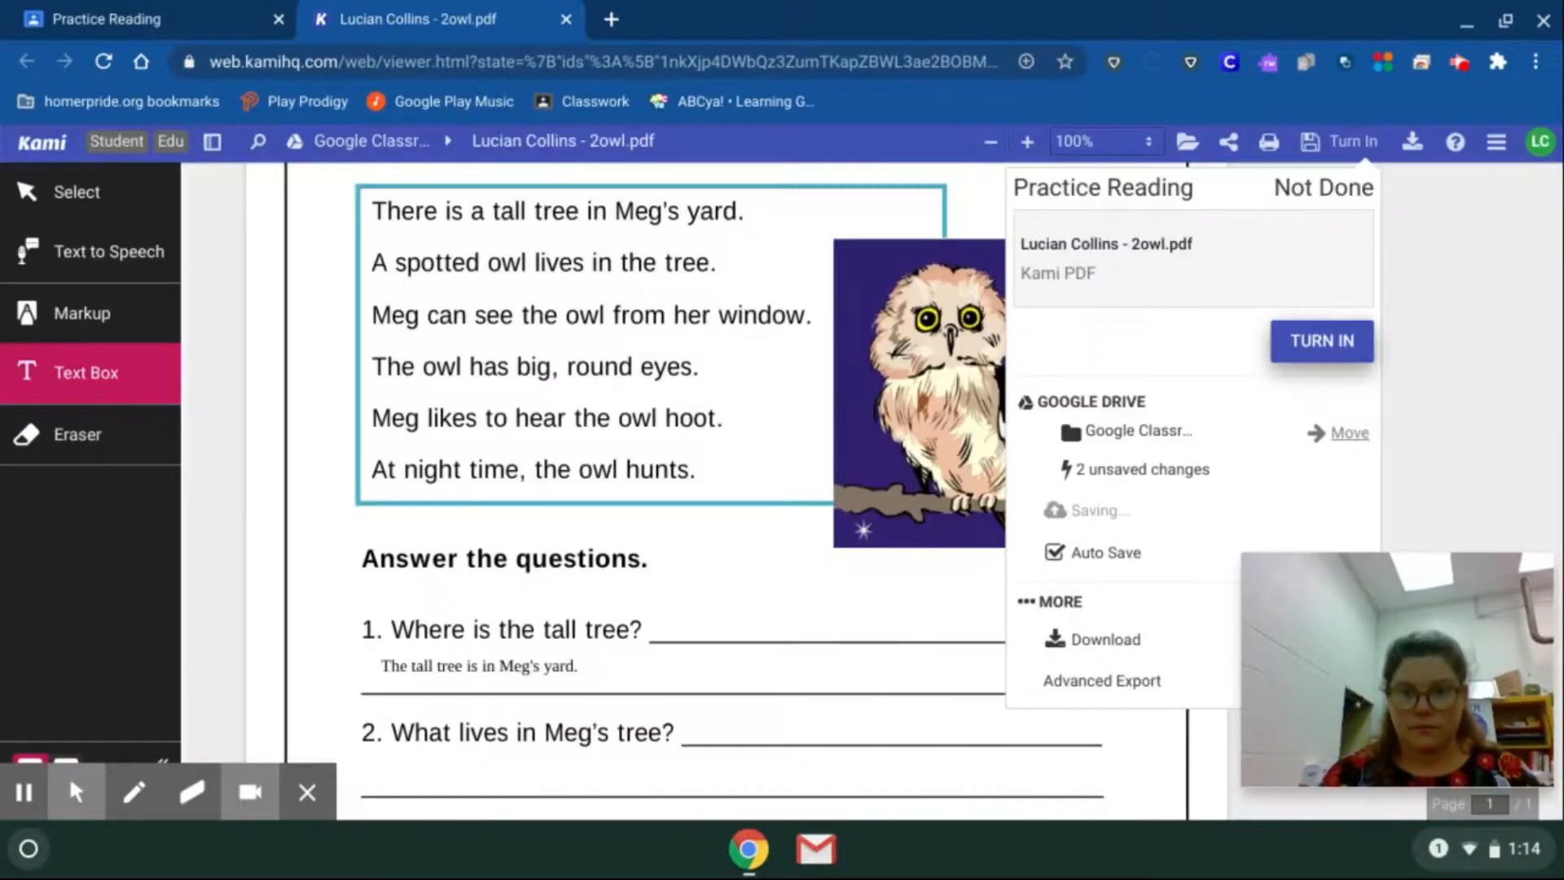
Turn in the Practice Reading work in Kami, then close the document and its Google Classroom preview.
click(1320, 342)
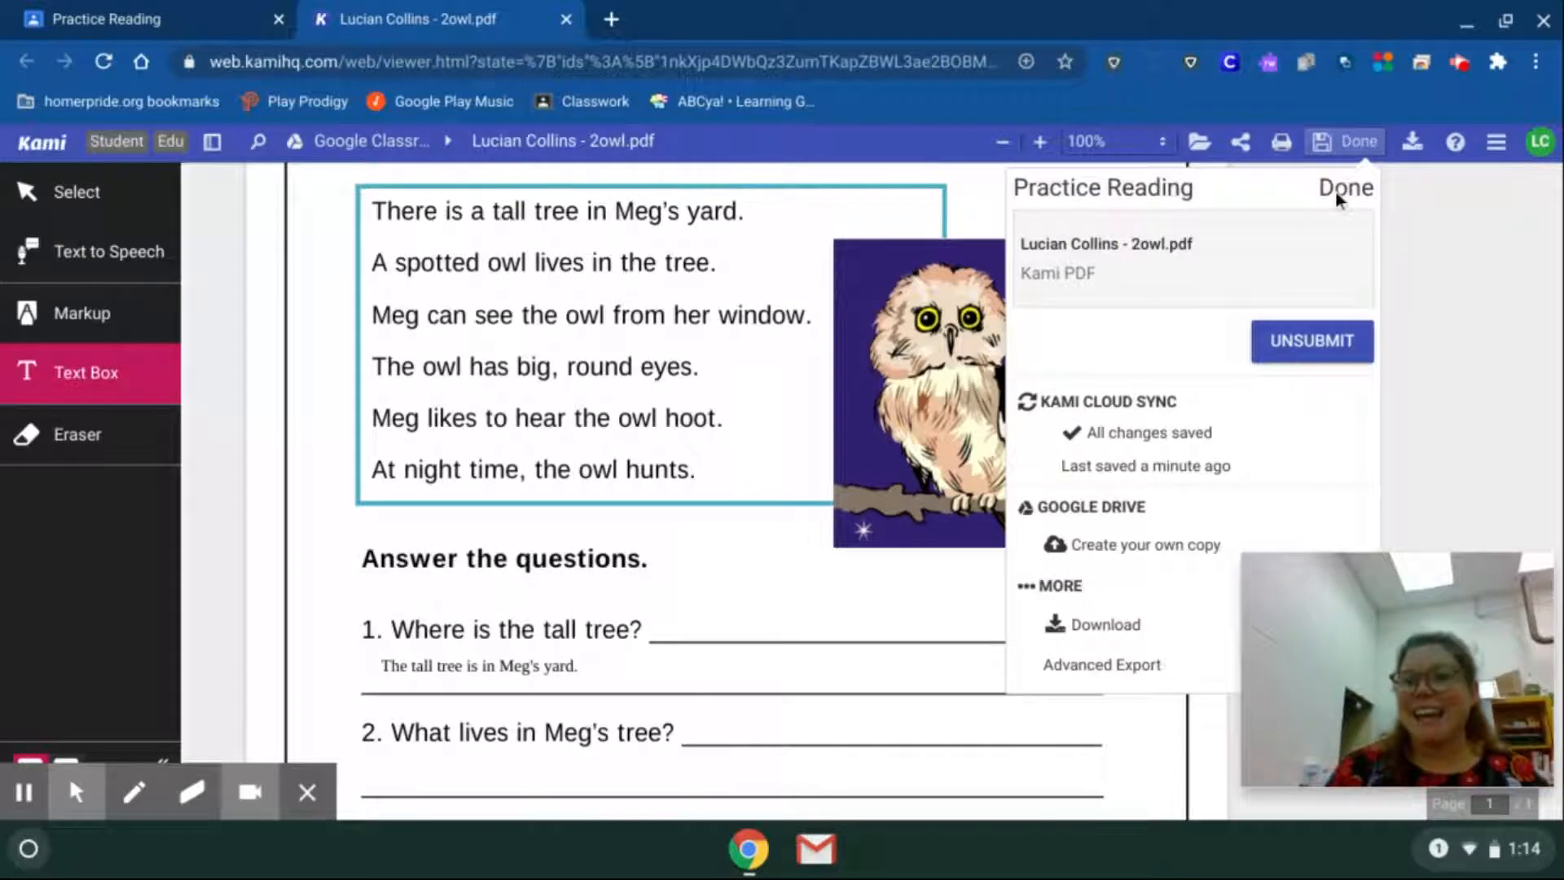
click(568, 19)
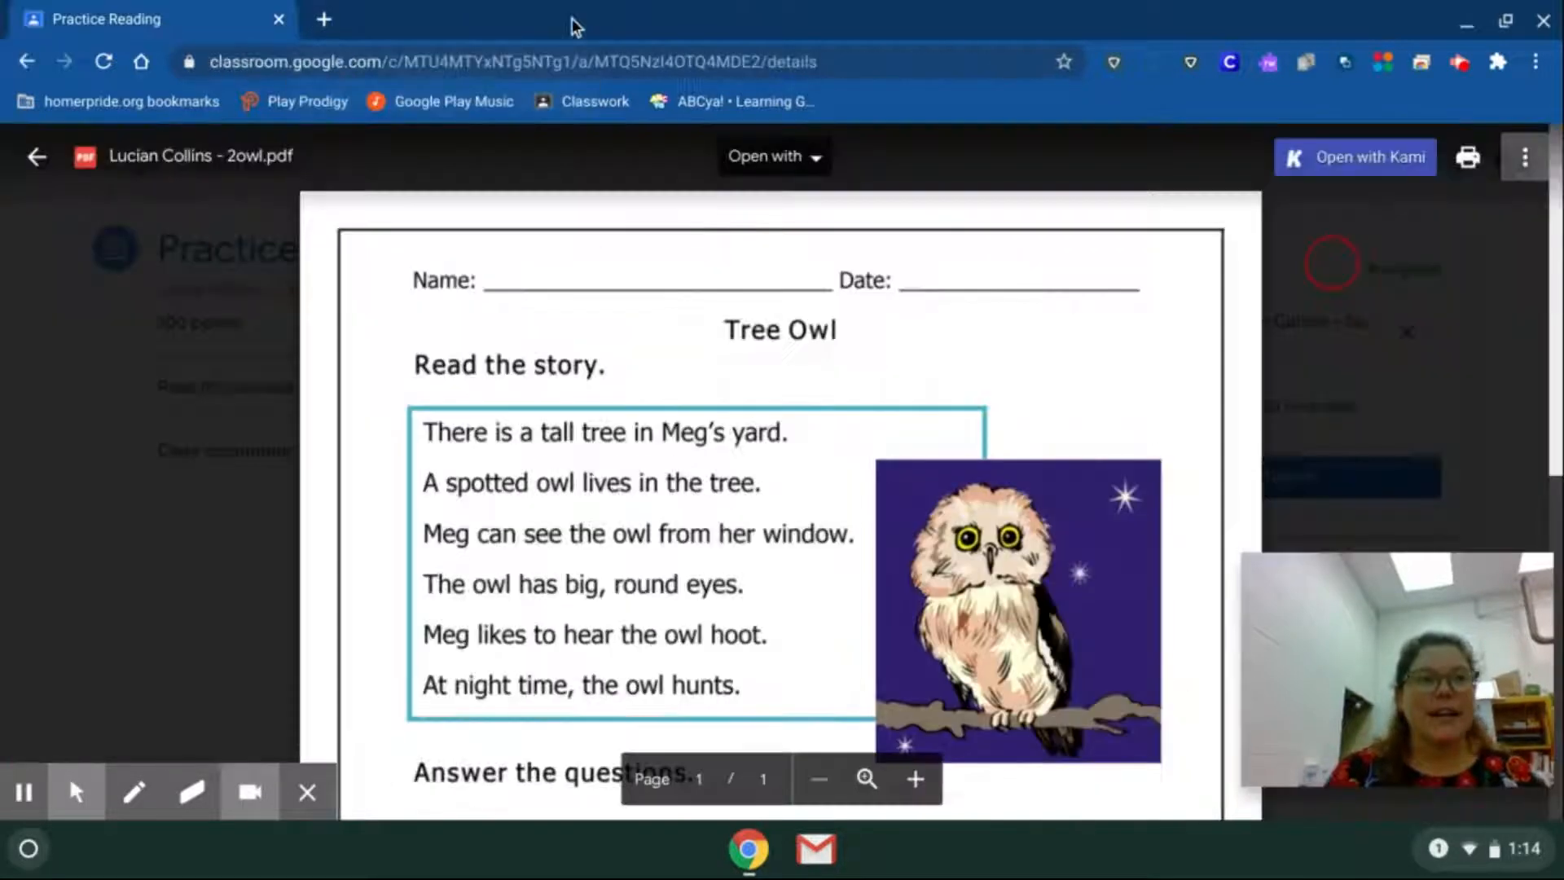
click(176, 567)
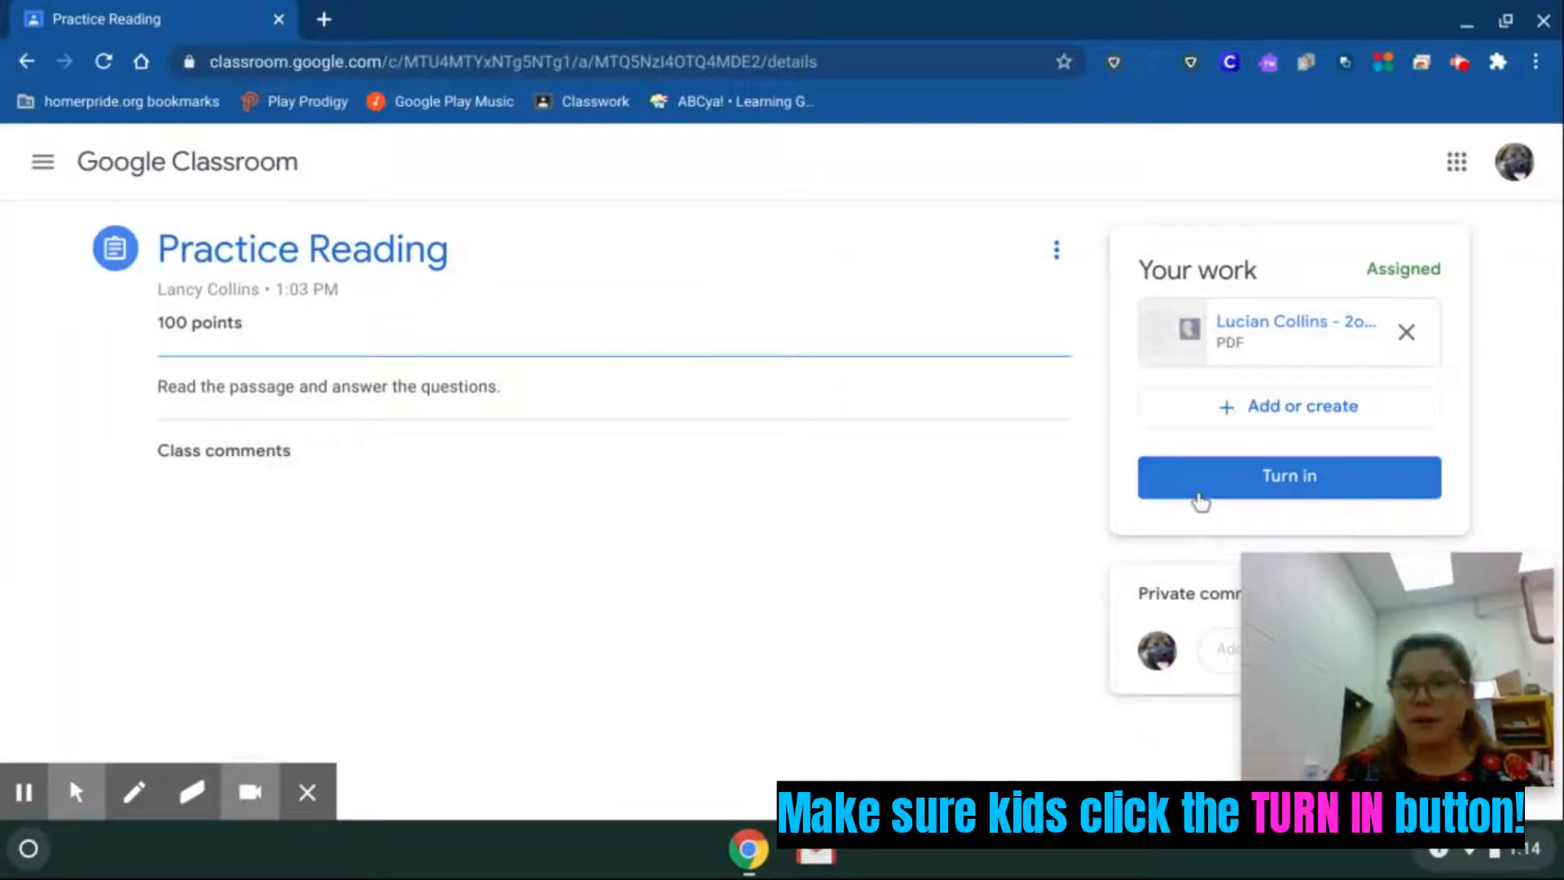
Reopen the Practice Reading assignment from the class's classwork and turn in the attached 2owl.pdf in Google Classroom.
click(436, 177)
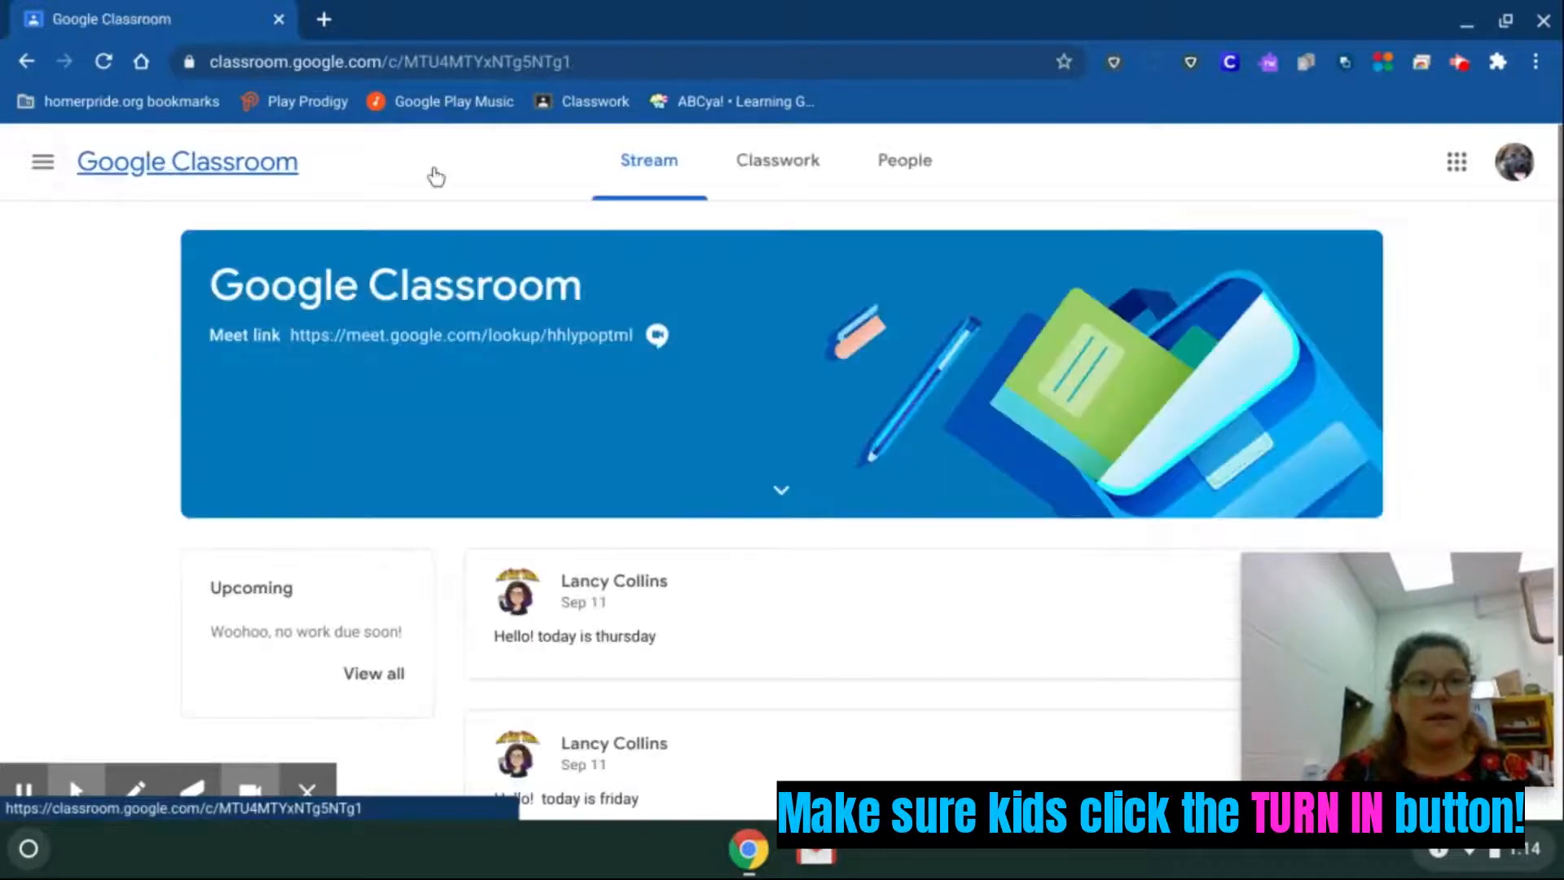
click(786, 184)
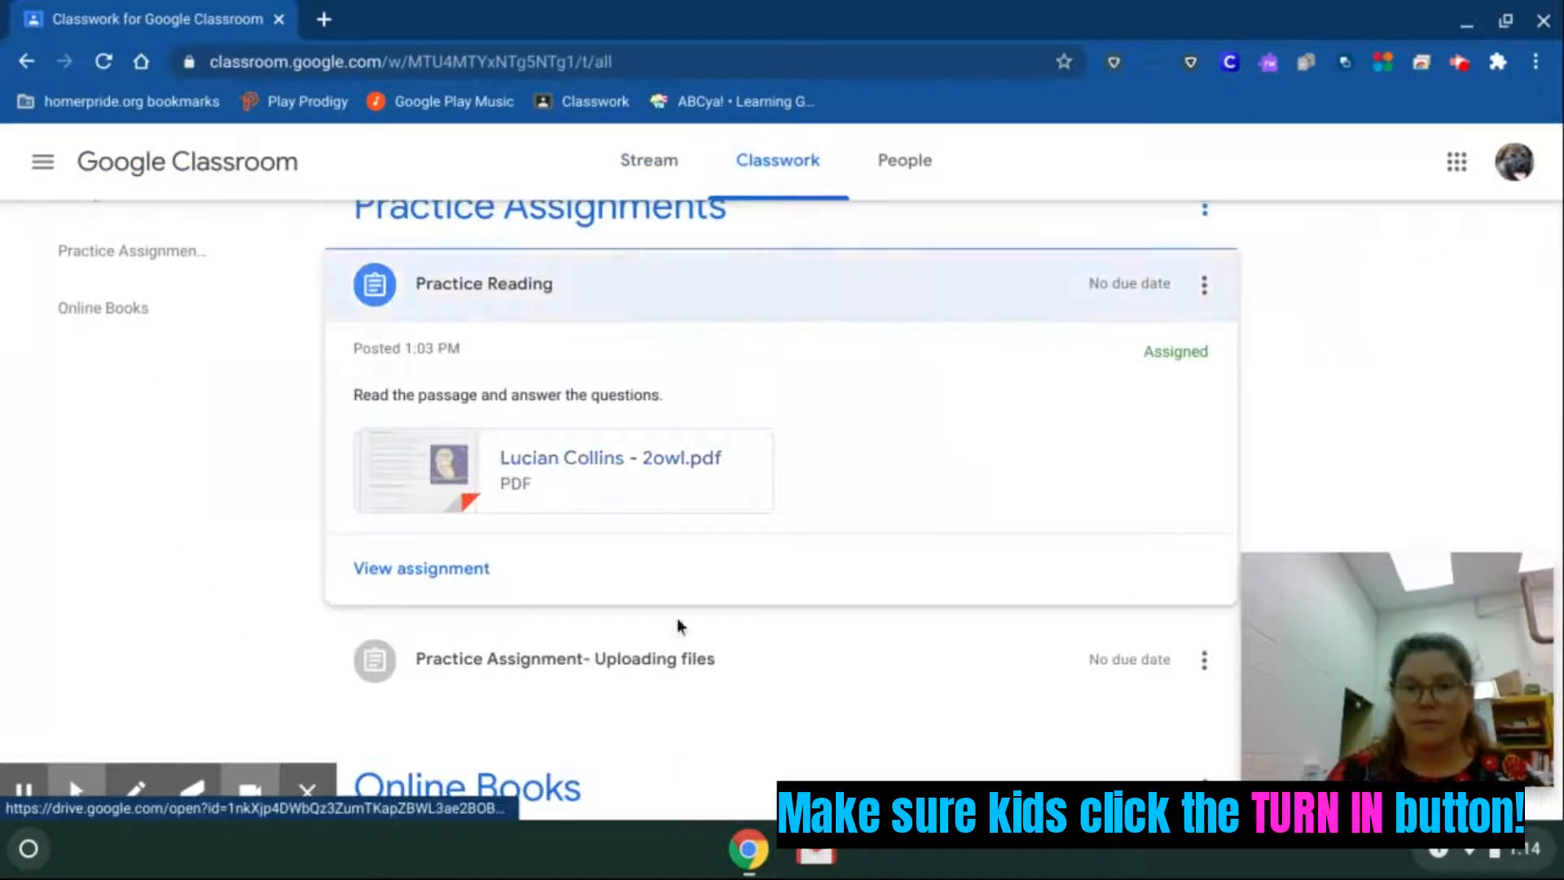
click(408, 570)
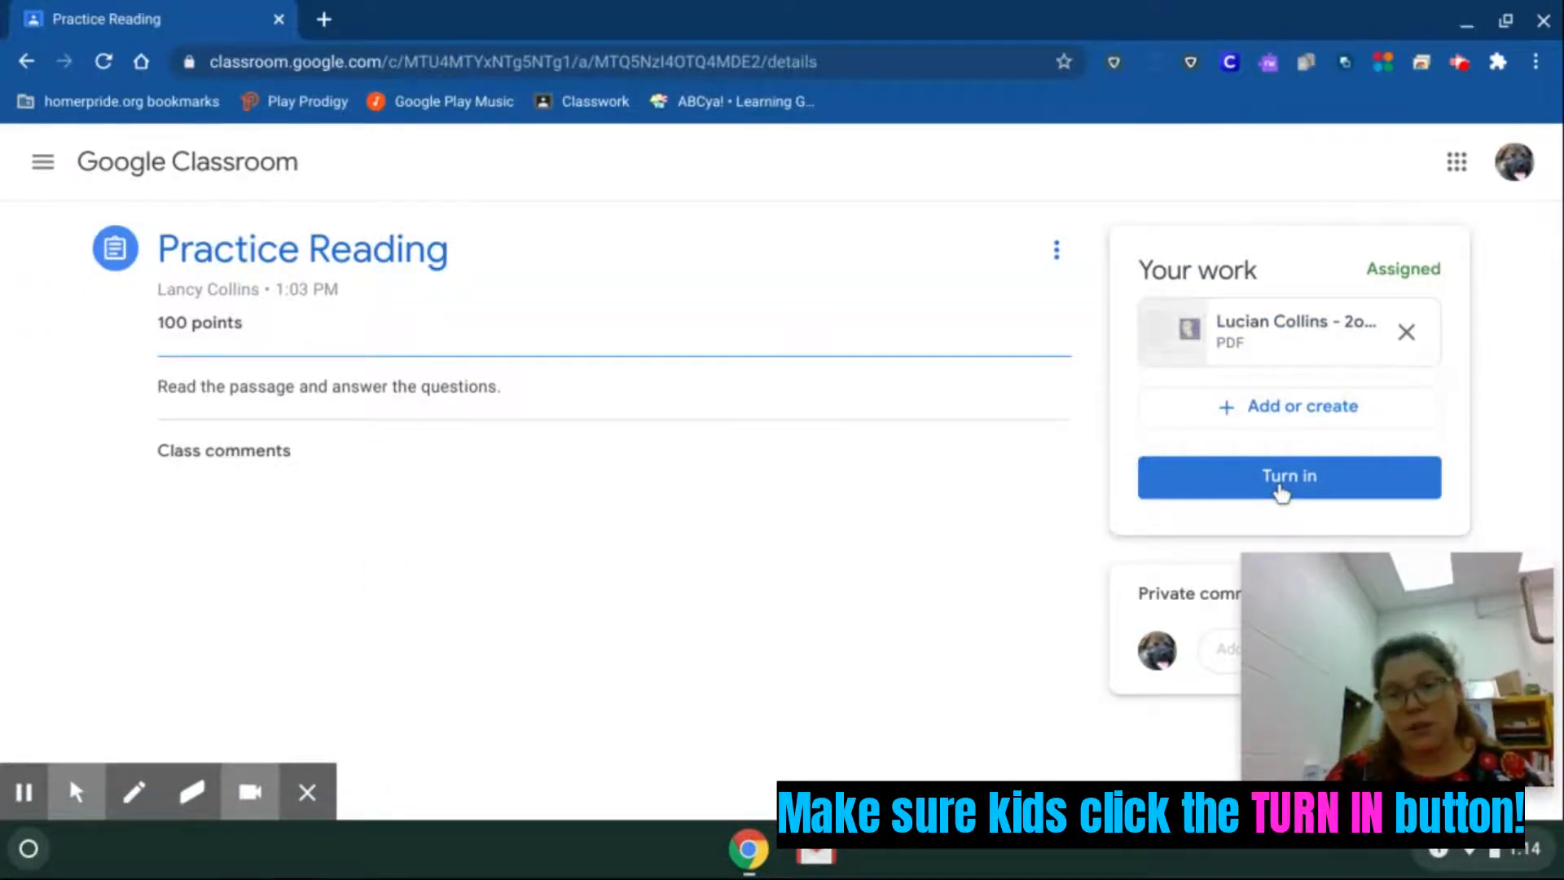
click(1281, 489)
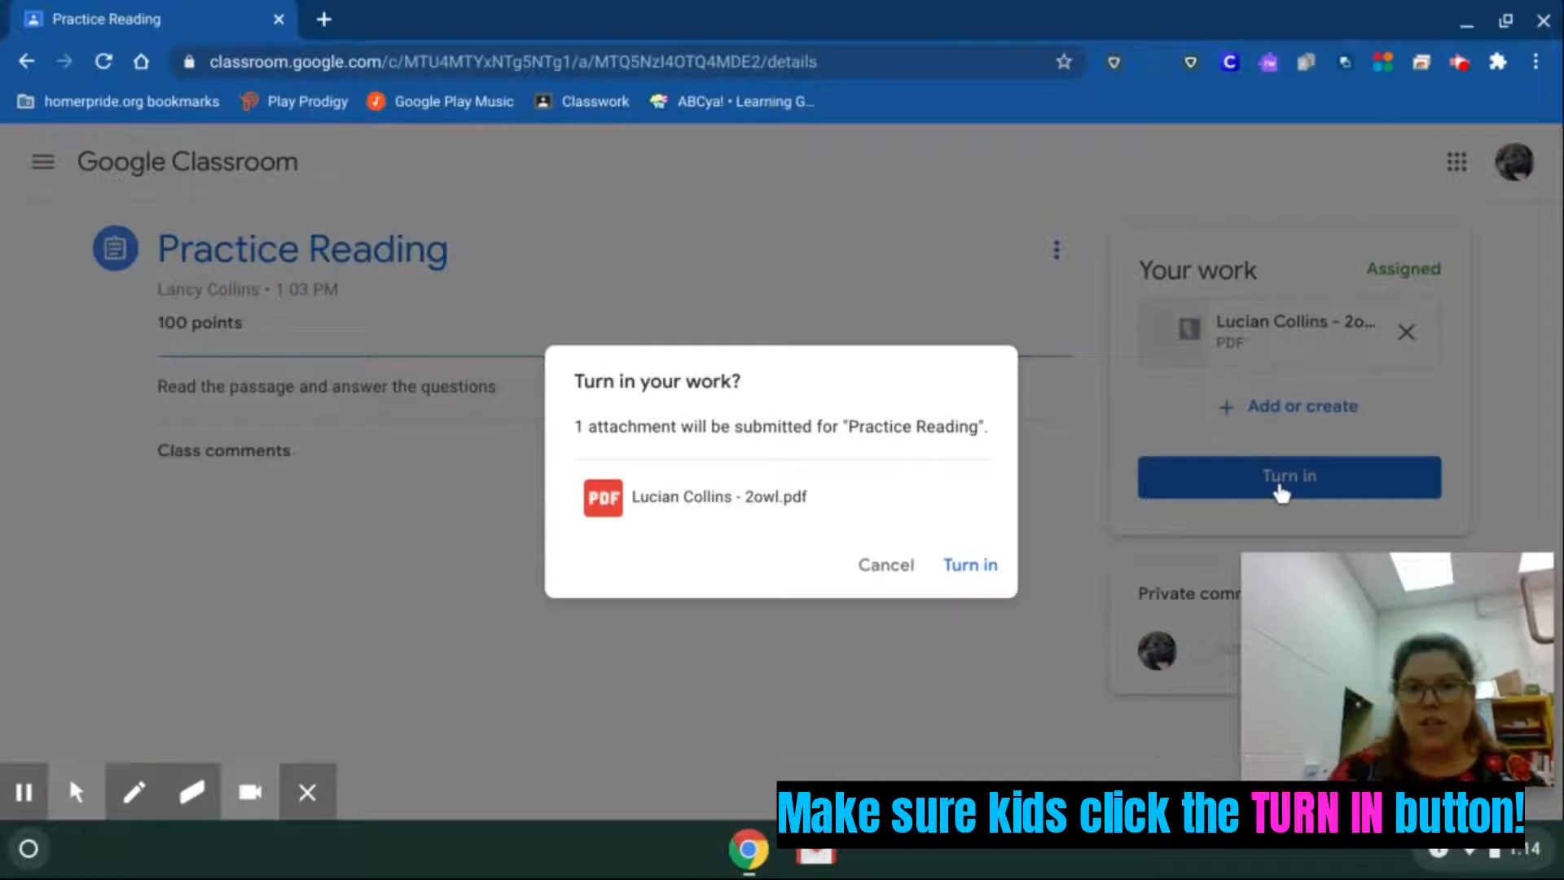
click(974, 561)
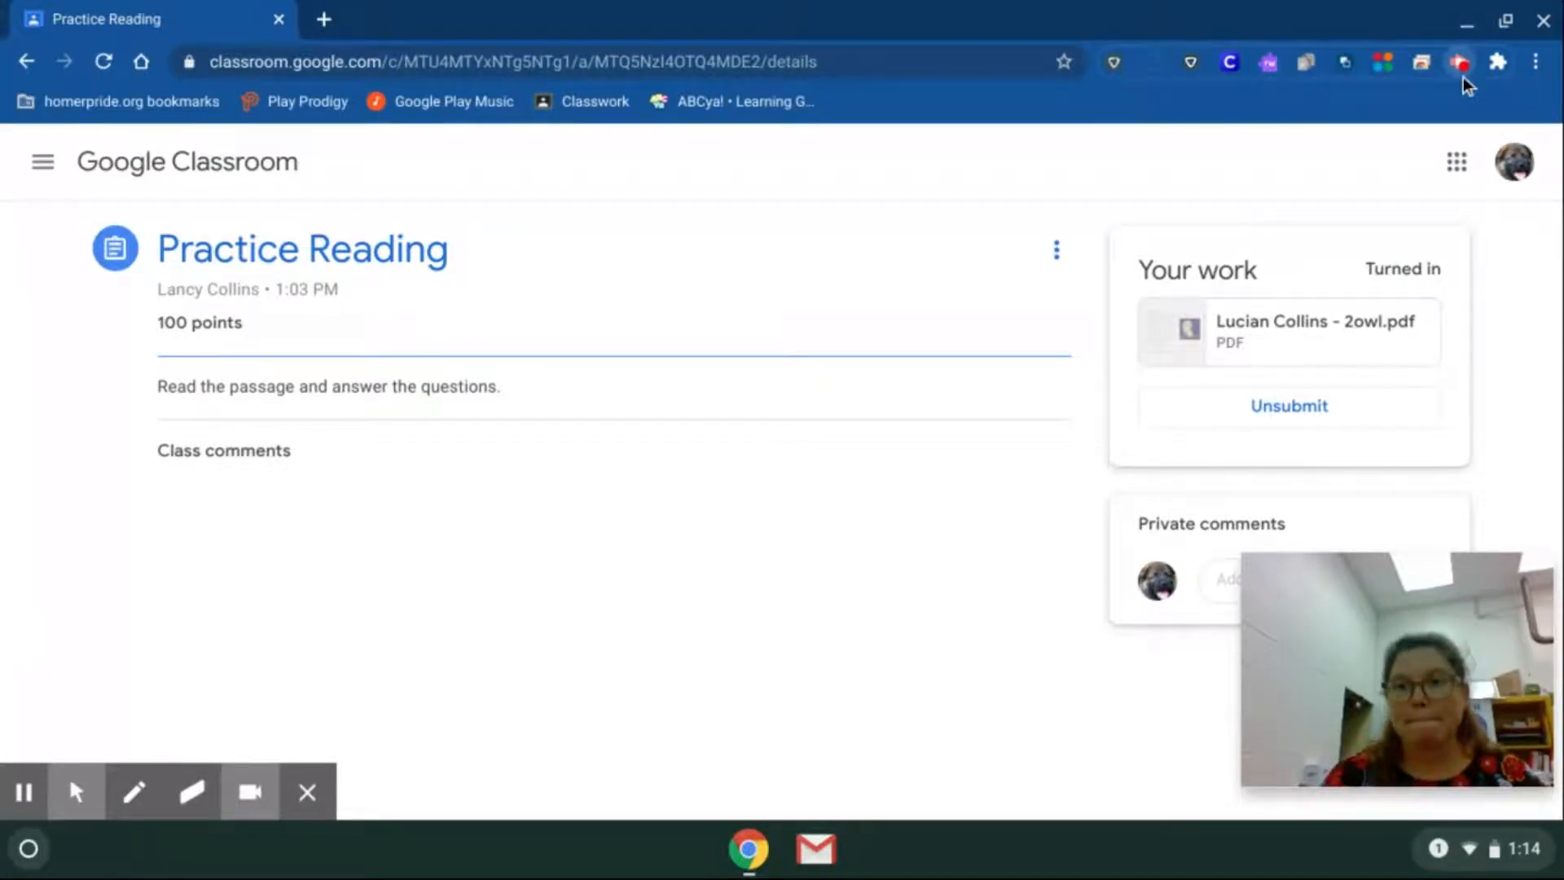
click(1462, 67)
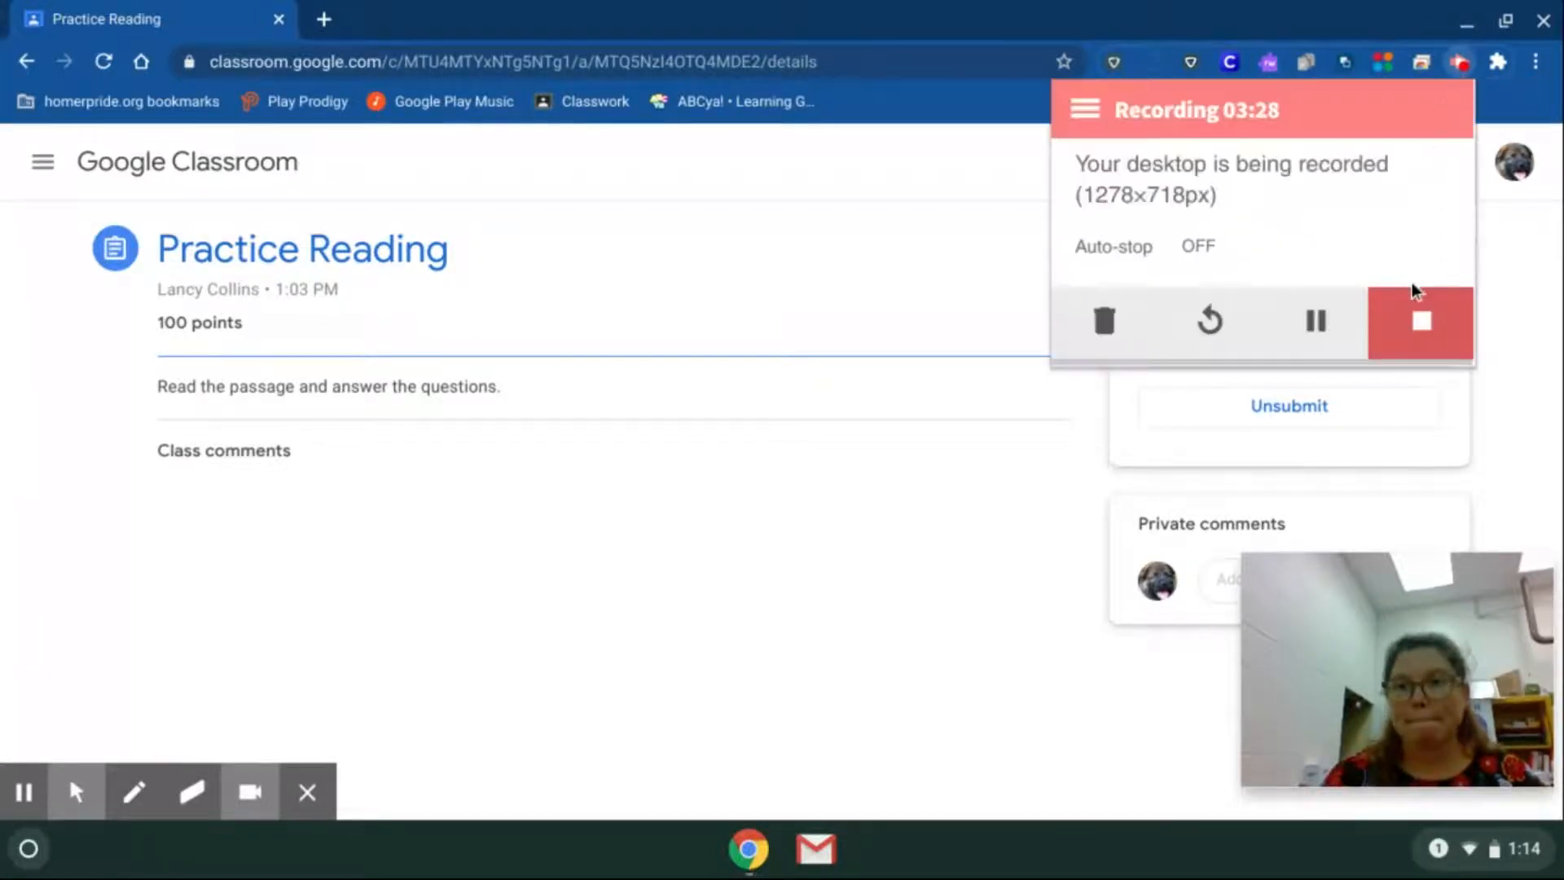
click(1418, 304)
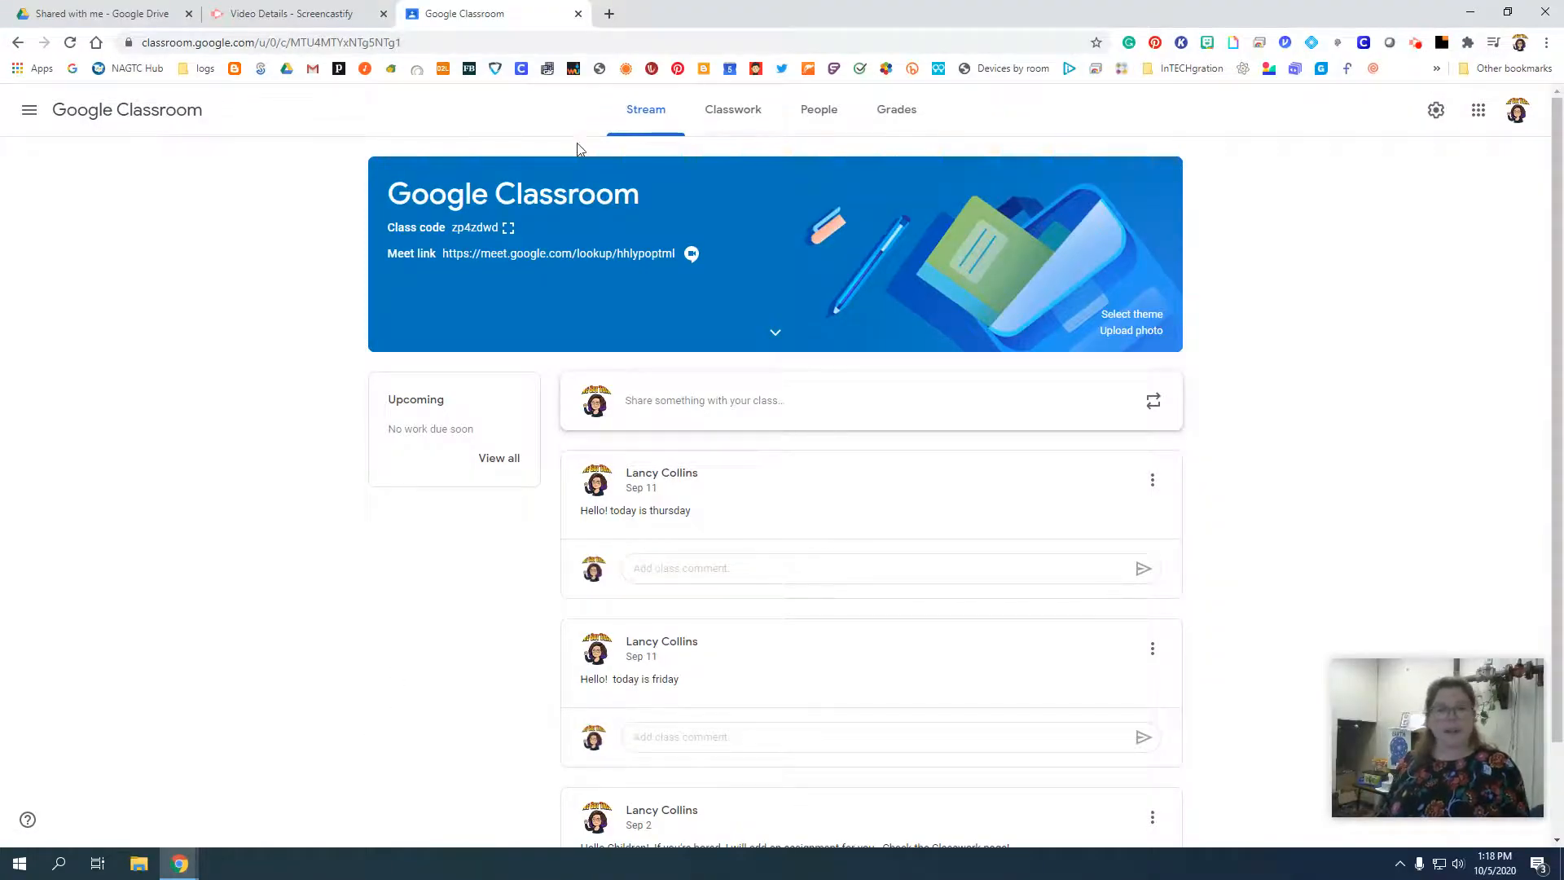
From the teacher account, open Practice Reading's student work and look through the student's turned-in 2owl.pdf.
click(717, 112)
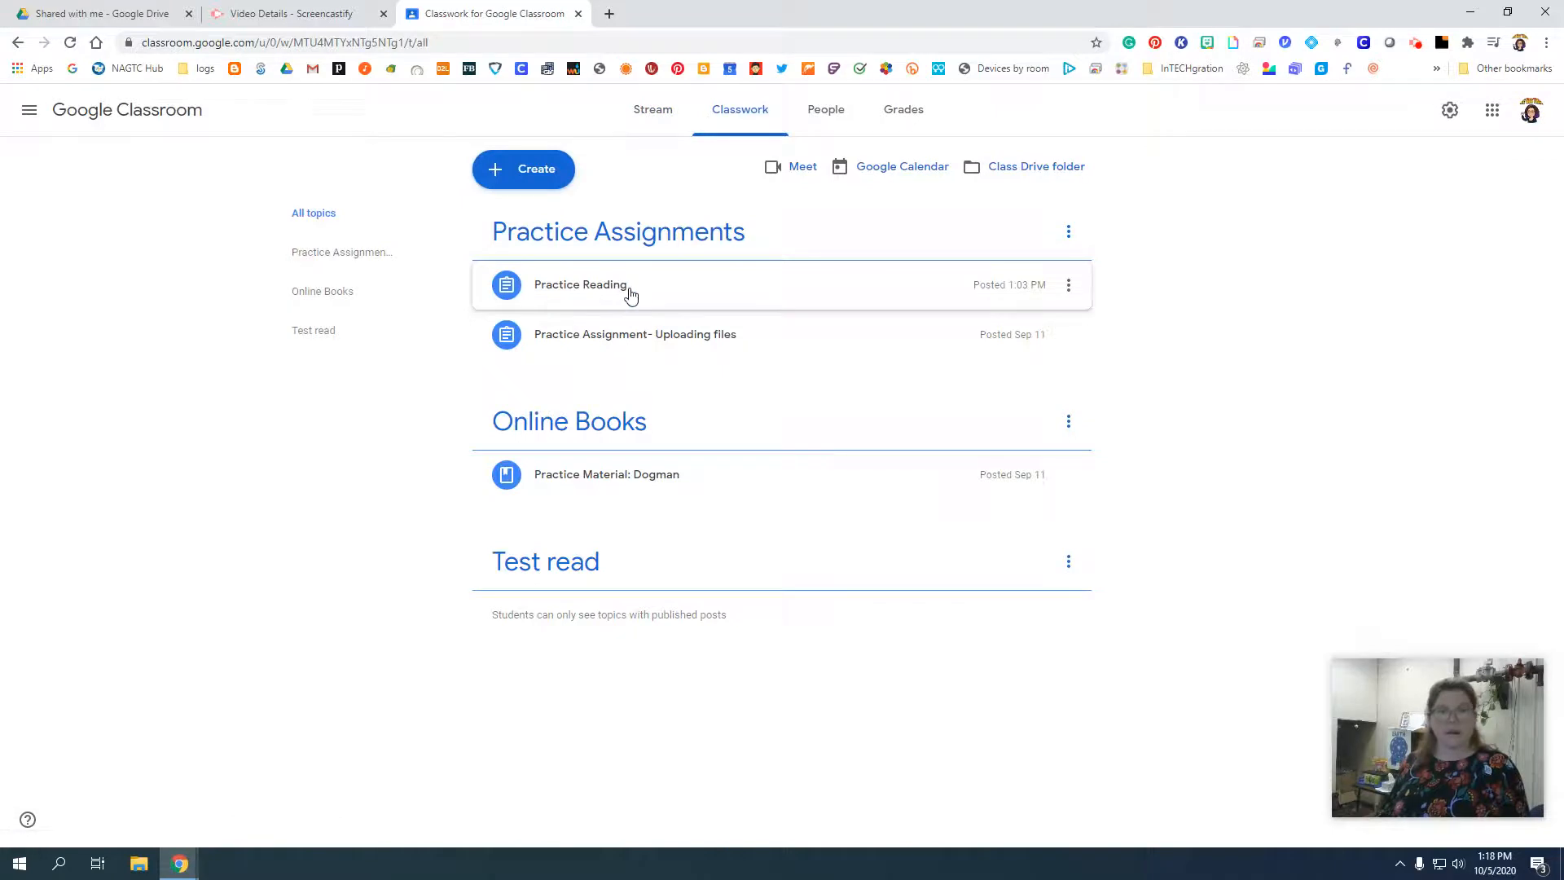
click(631, 294)
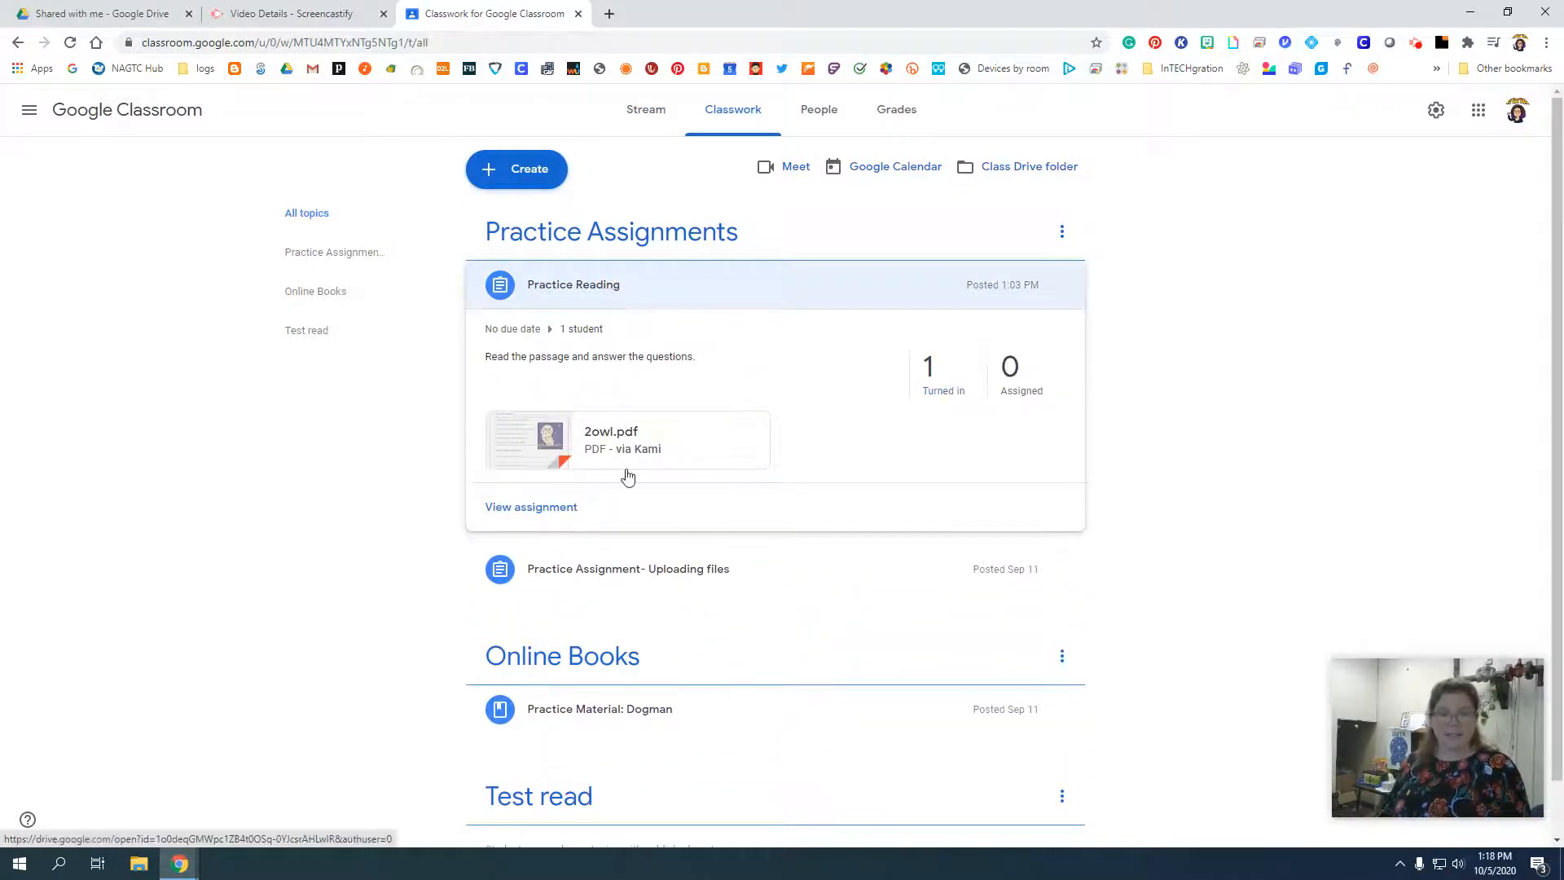
click(546, 507)
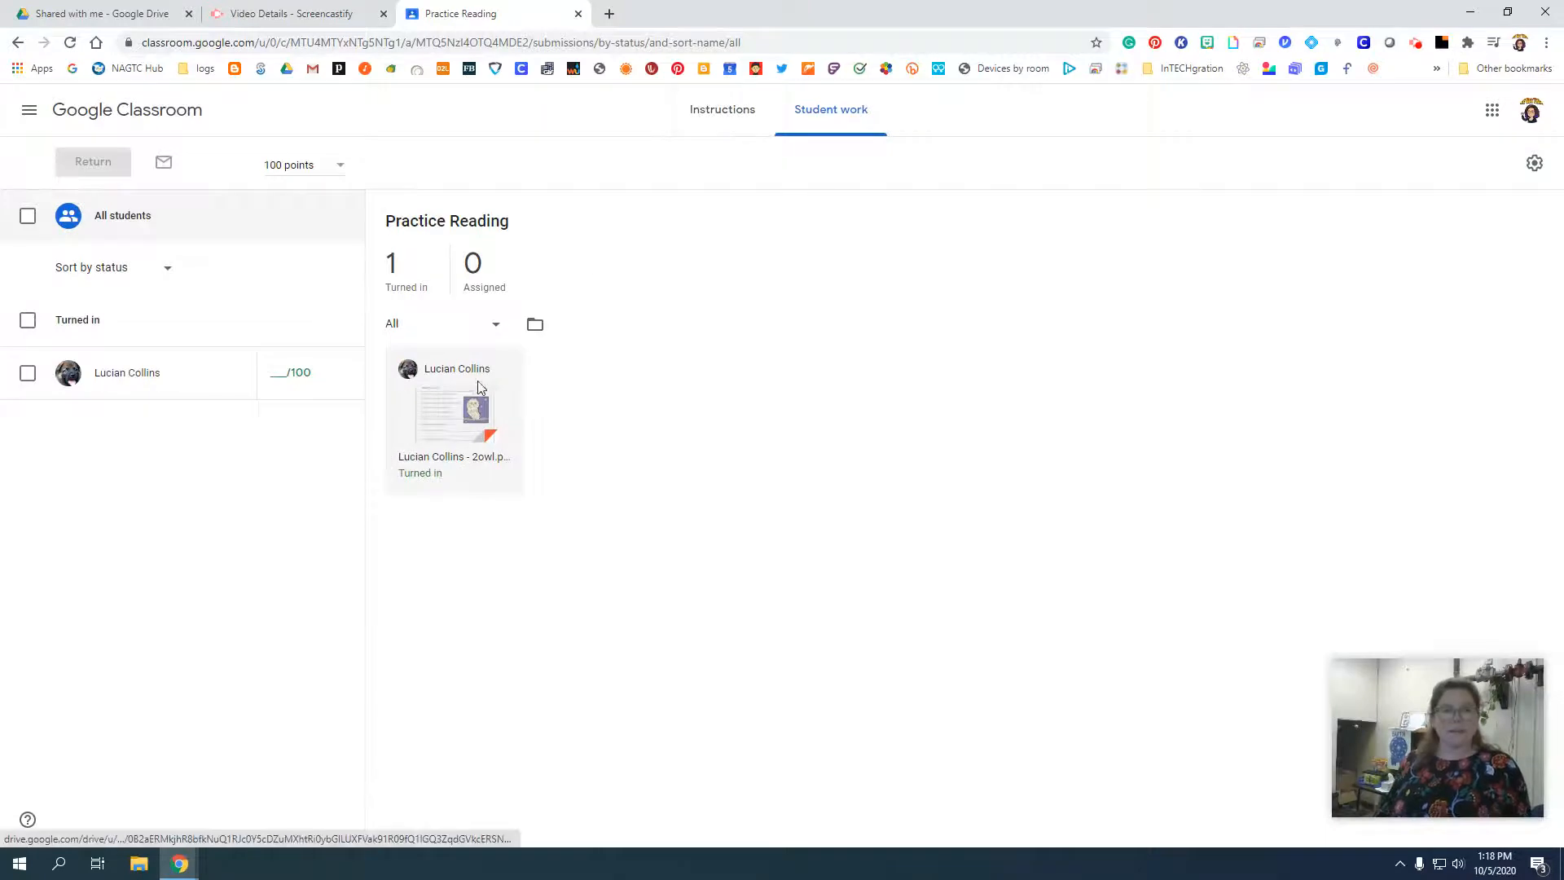
click(452, 403)
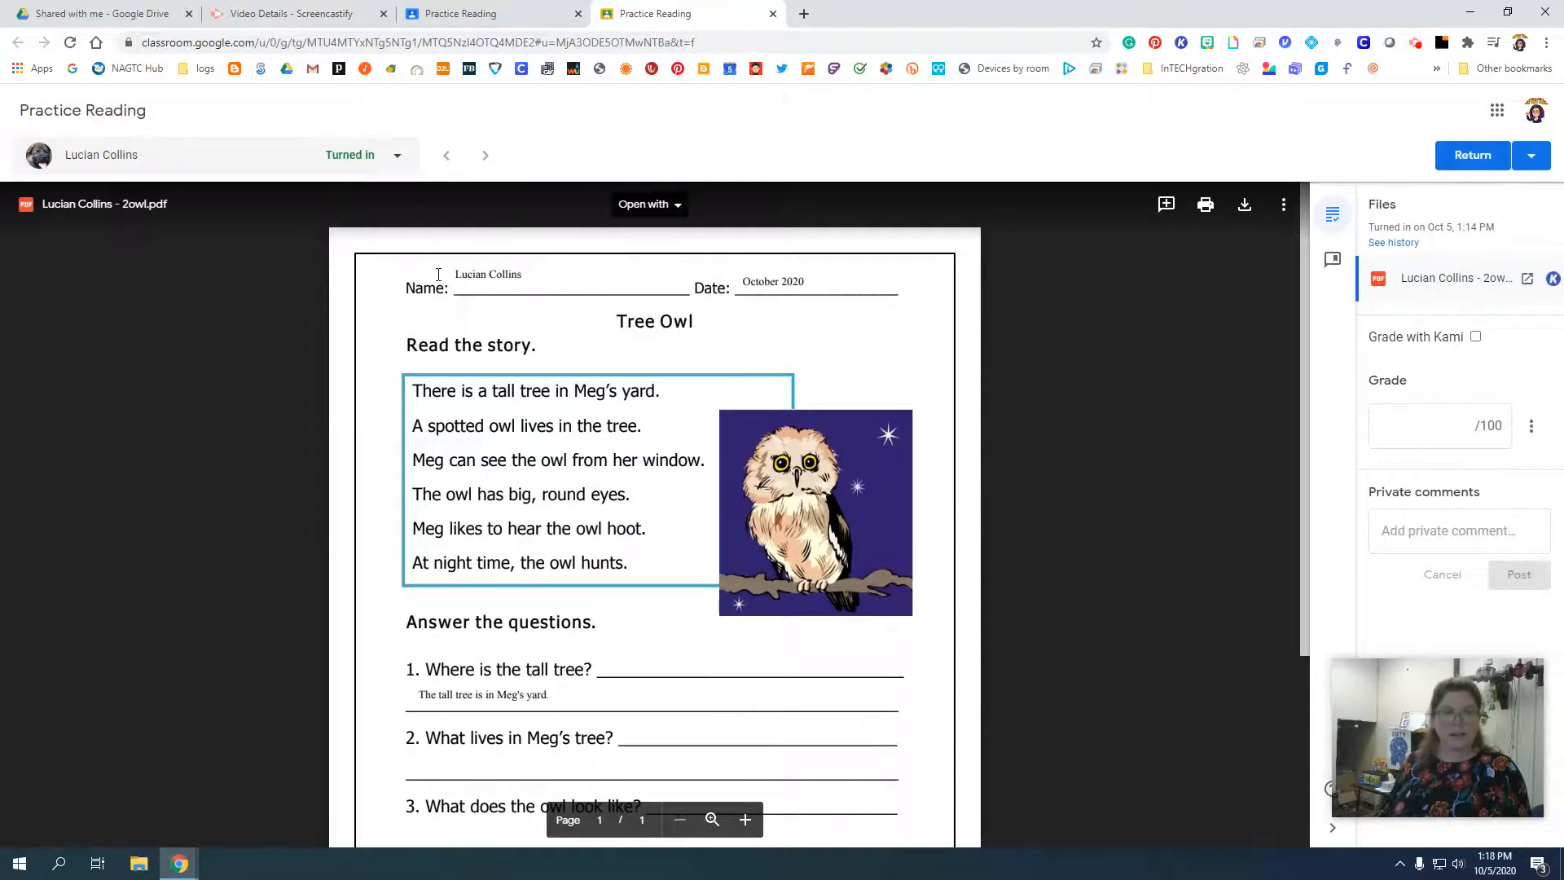
scroll(712, 555, down, 3)
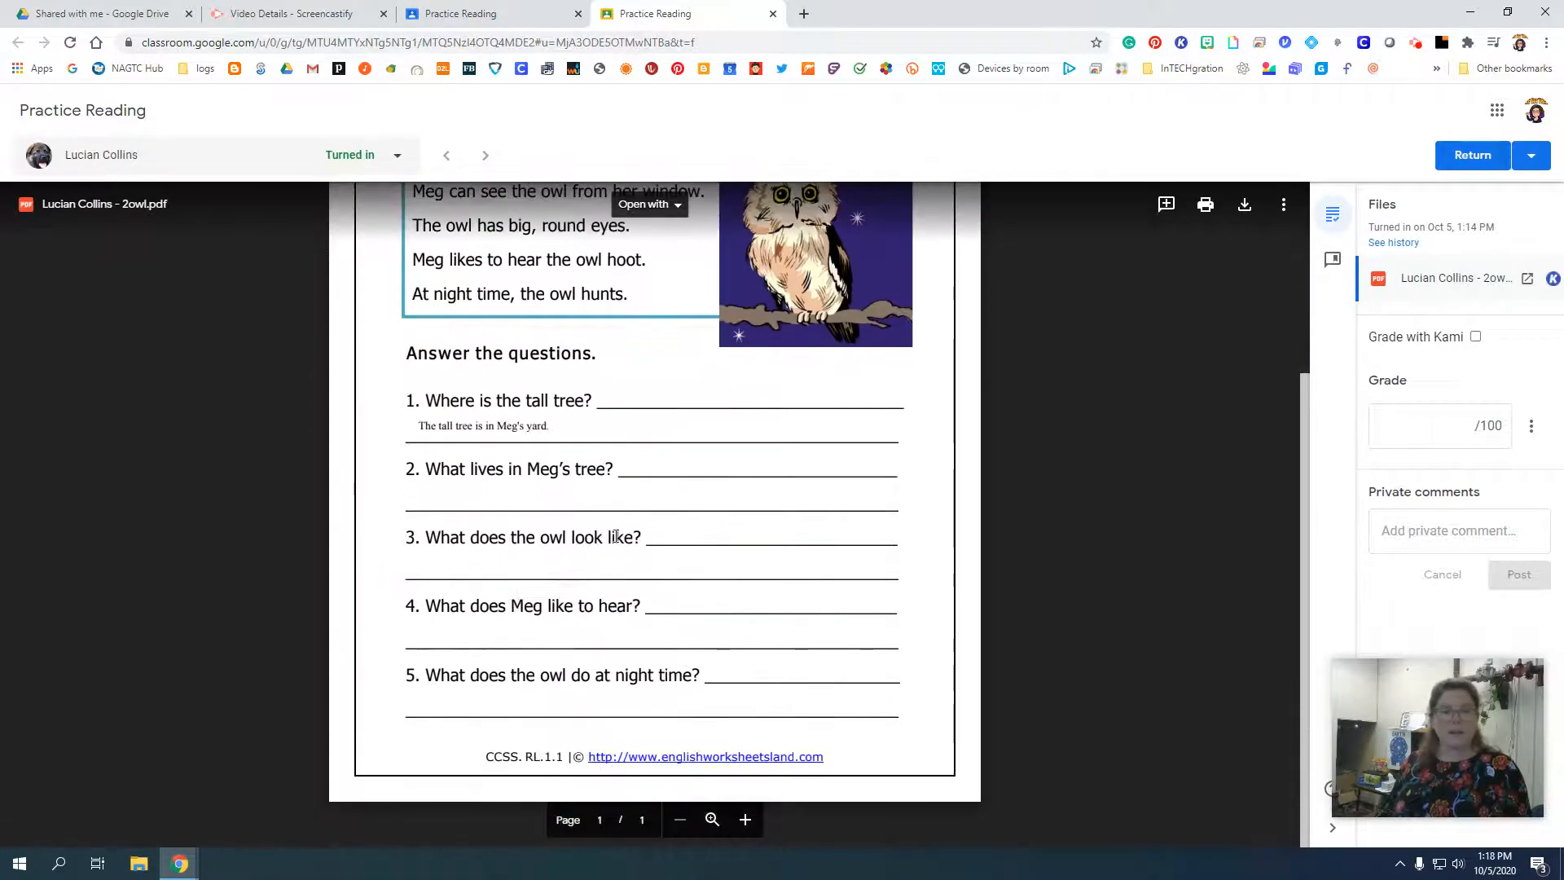
scroll(564, 480, up, 3)
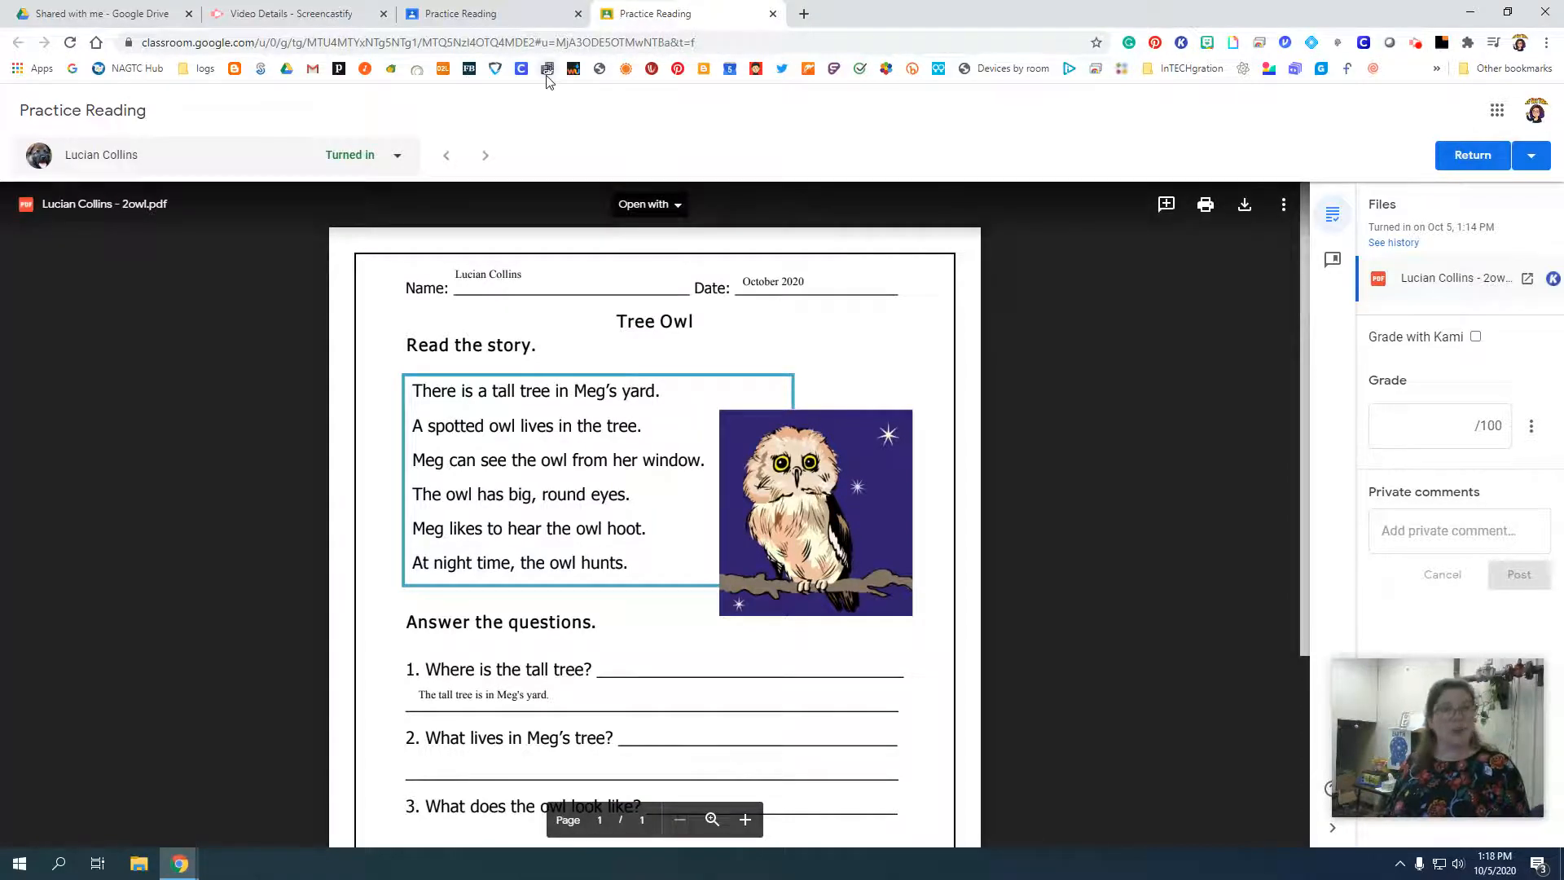
Return from the student's submission to the class's classwork page.
click(554, 10)
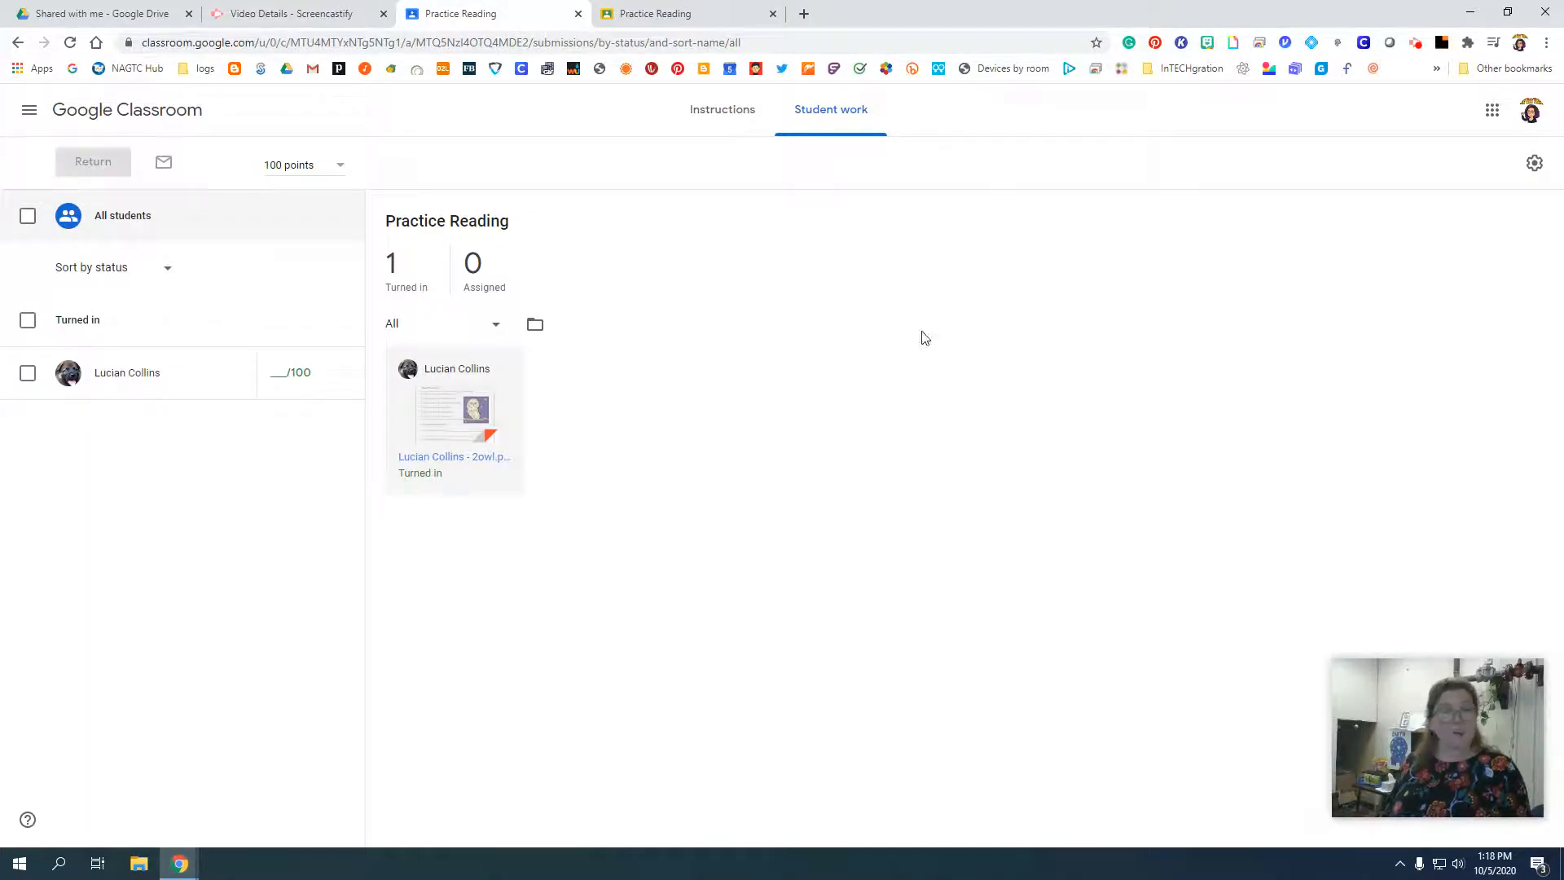
click(127, 109)
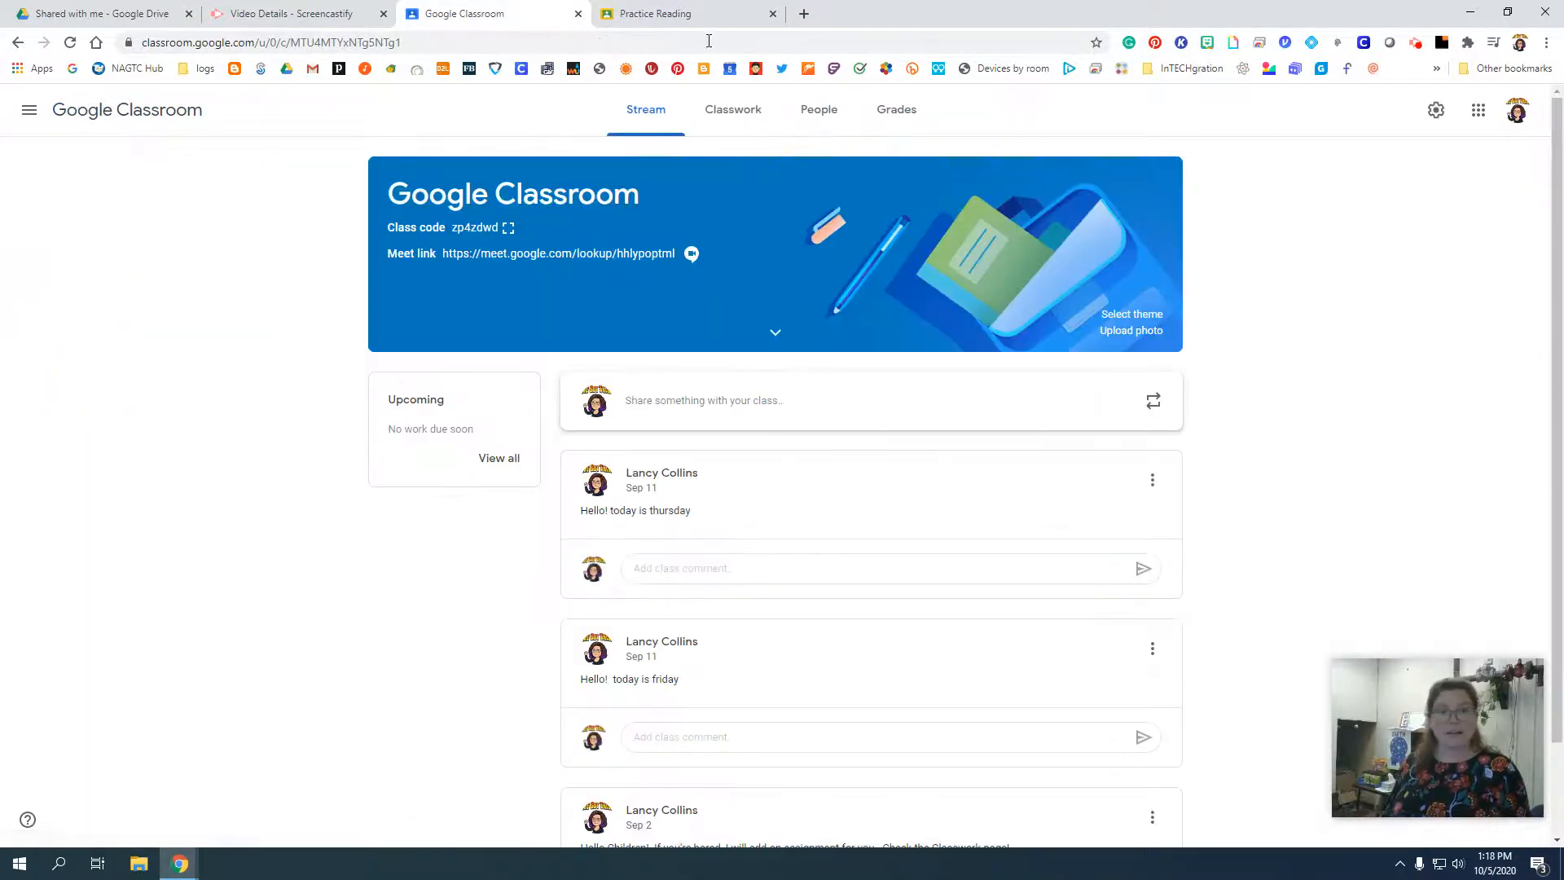
click(737, 122)
click(517, 169)
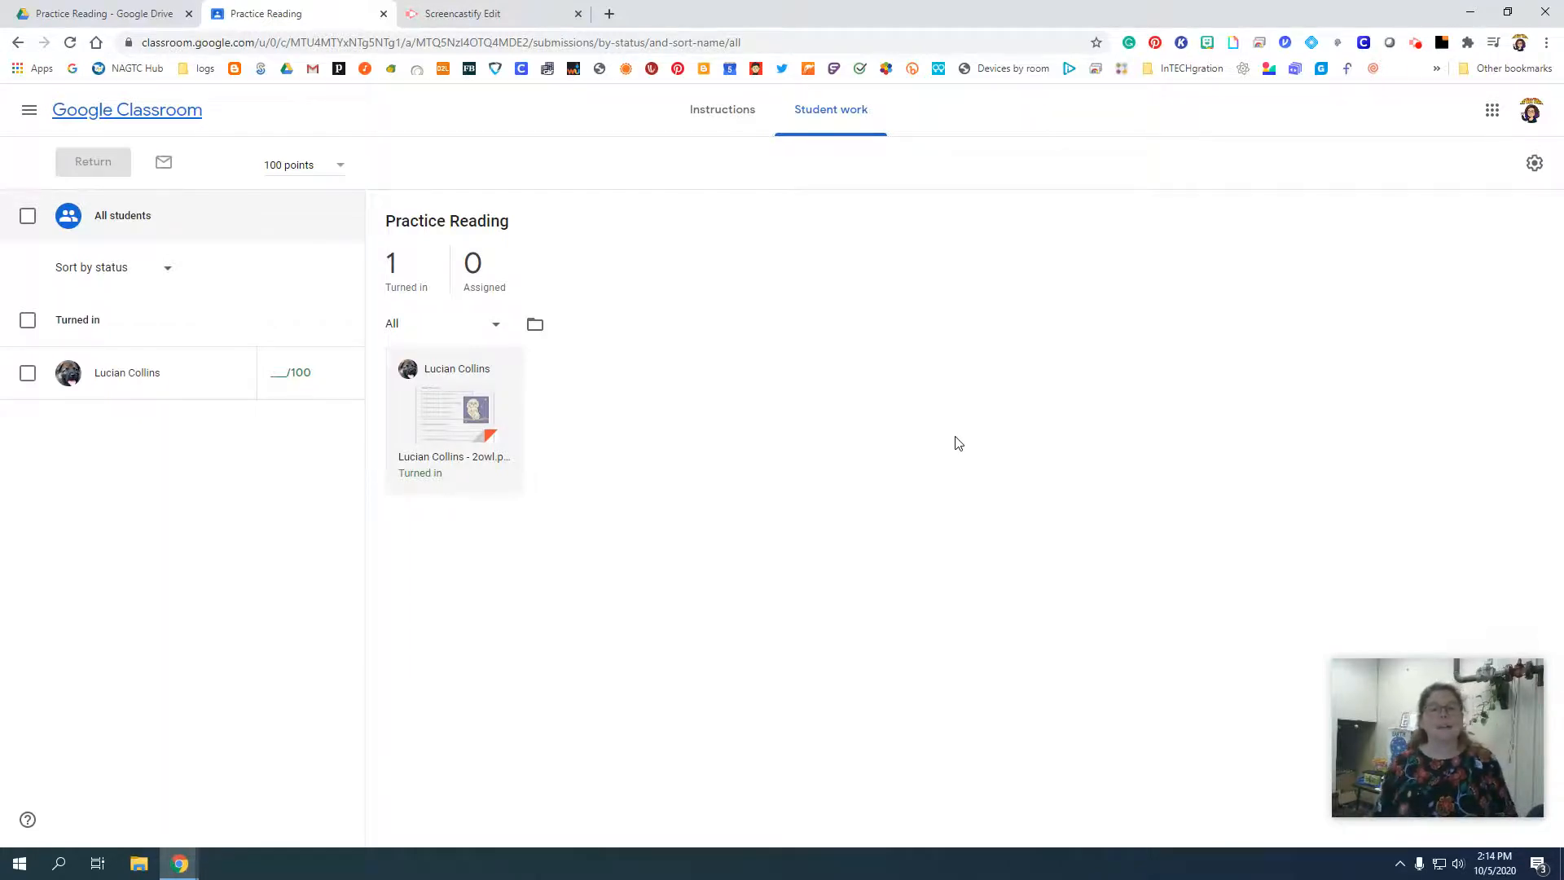
Open the student's turned-in 2owl.pdf from the Practice Reading student work and enable Grade with Kami.
click(427, 429)
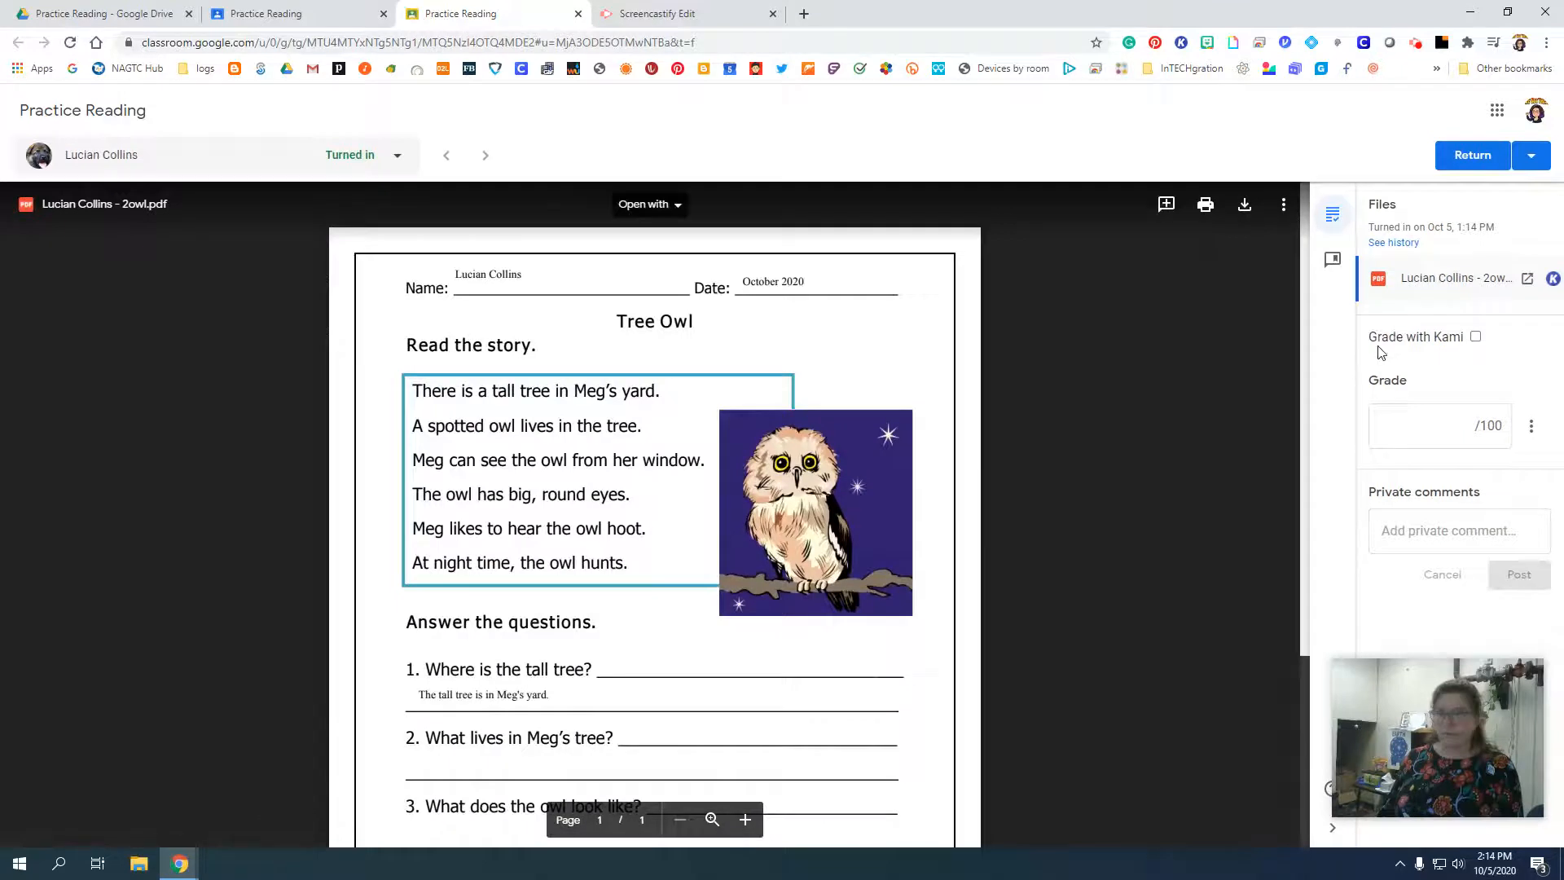
click(1476, 338)
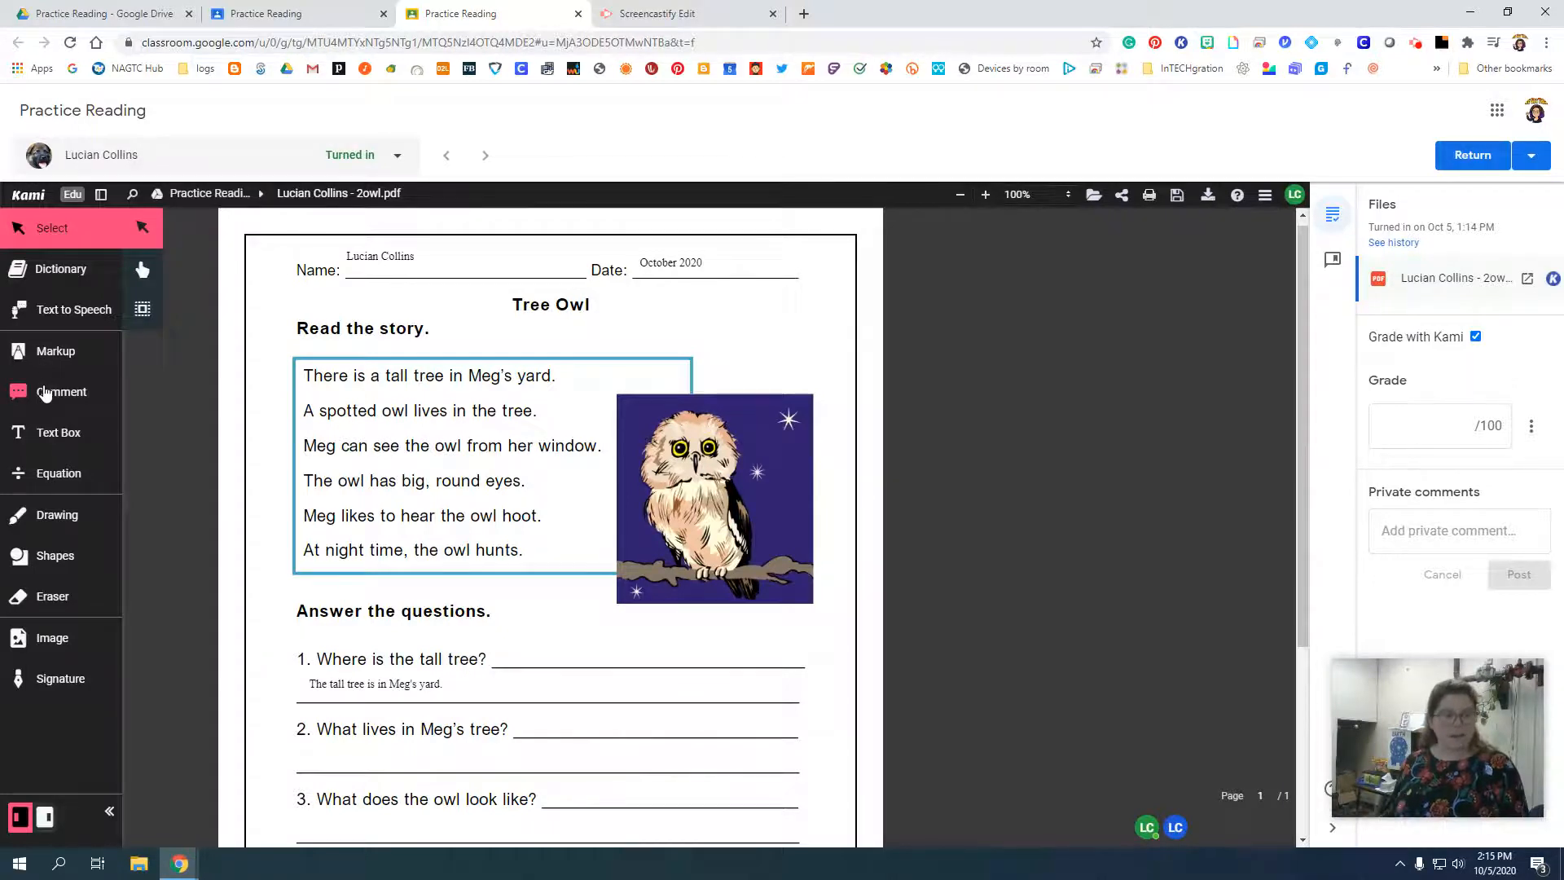
Add a voice comment to question 1's text "Where is the tall tree", allowing microphone access, and play the recording back.
click(45, 394)
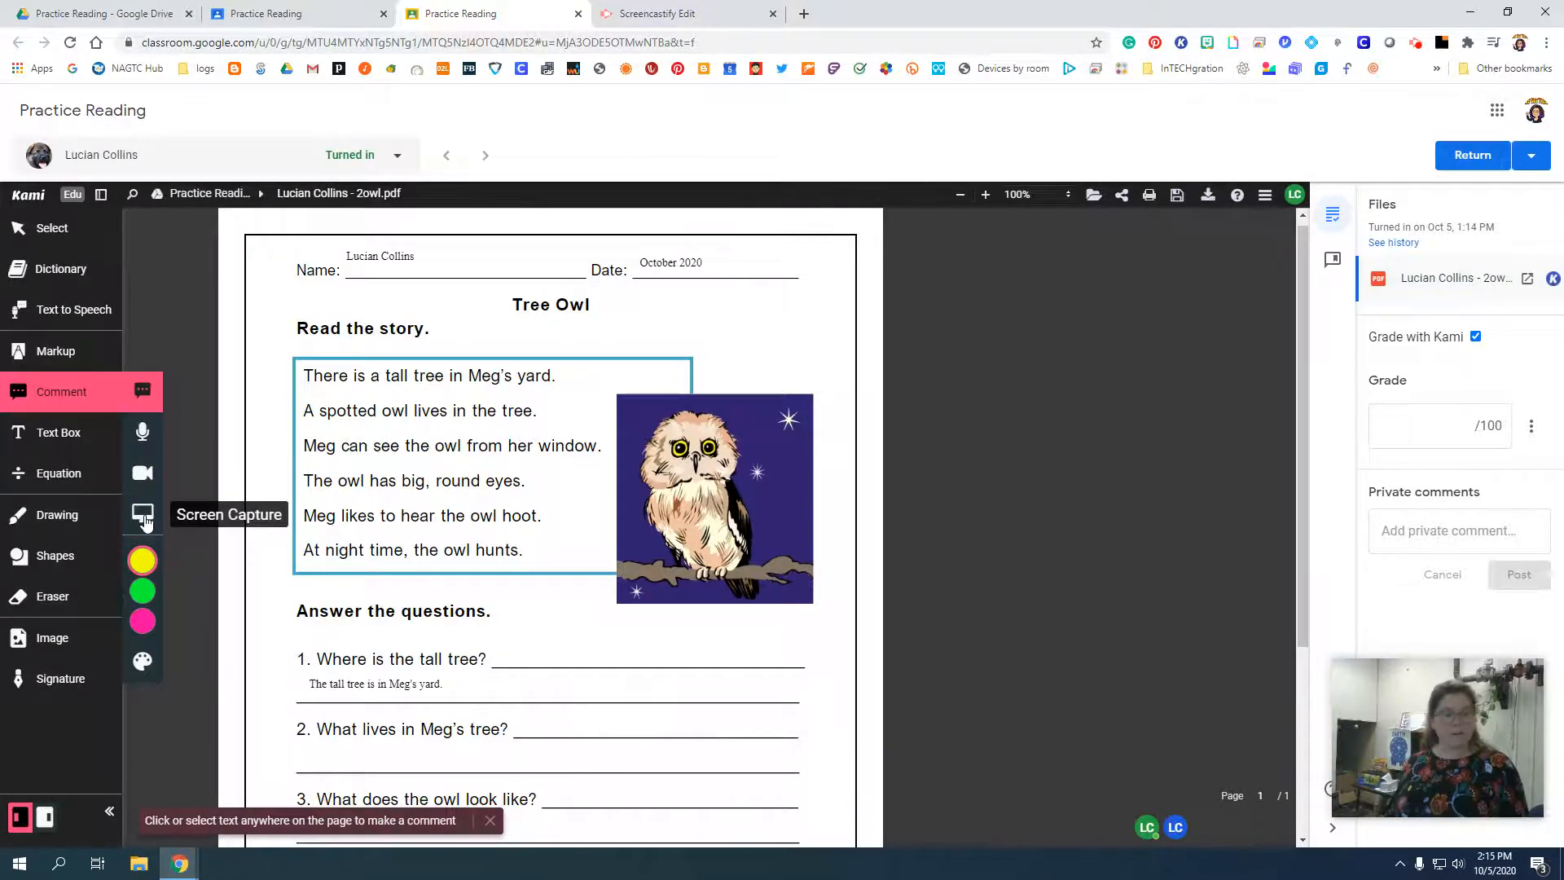
click(143, 436)
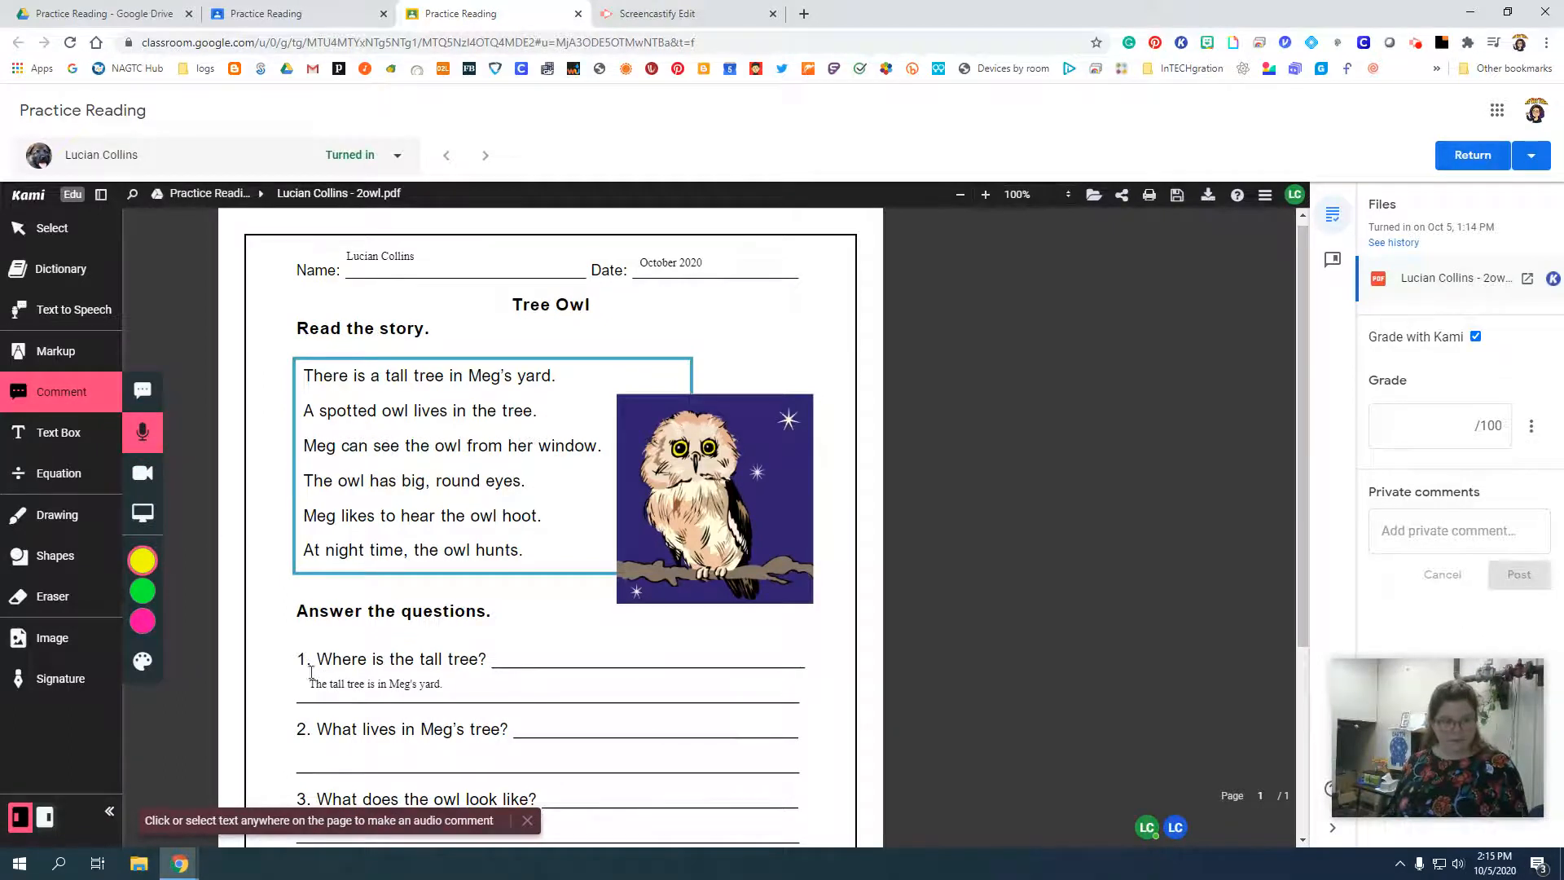
drag(316, 658, 479, 659)
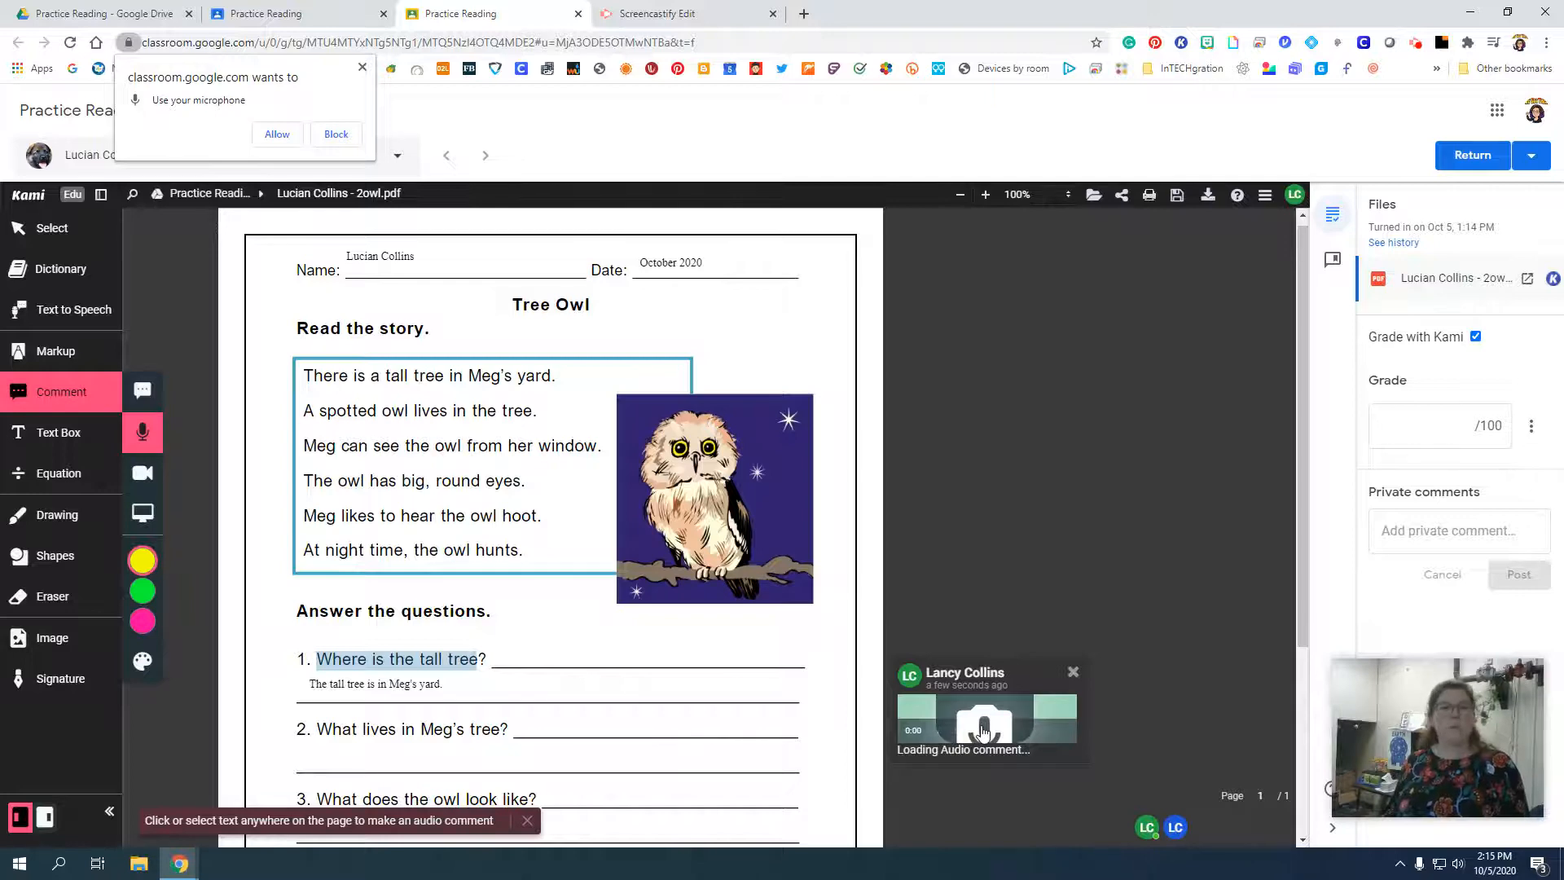
click(269, 132)
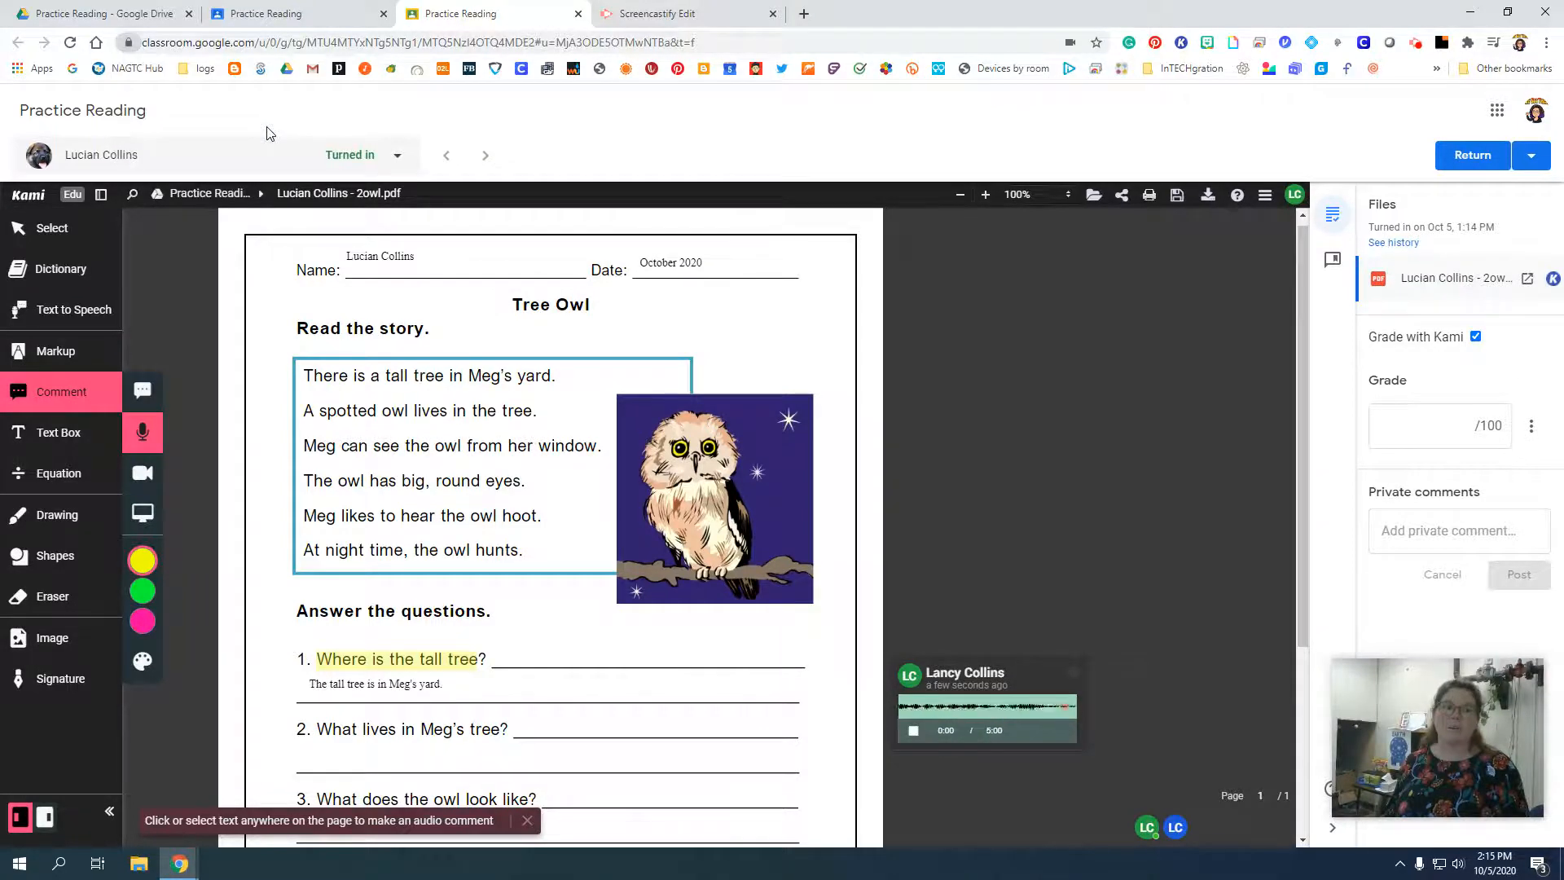
click(914, 731)
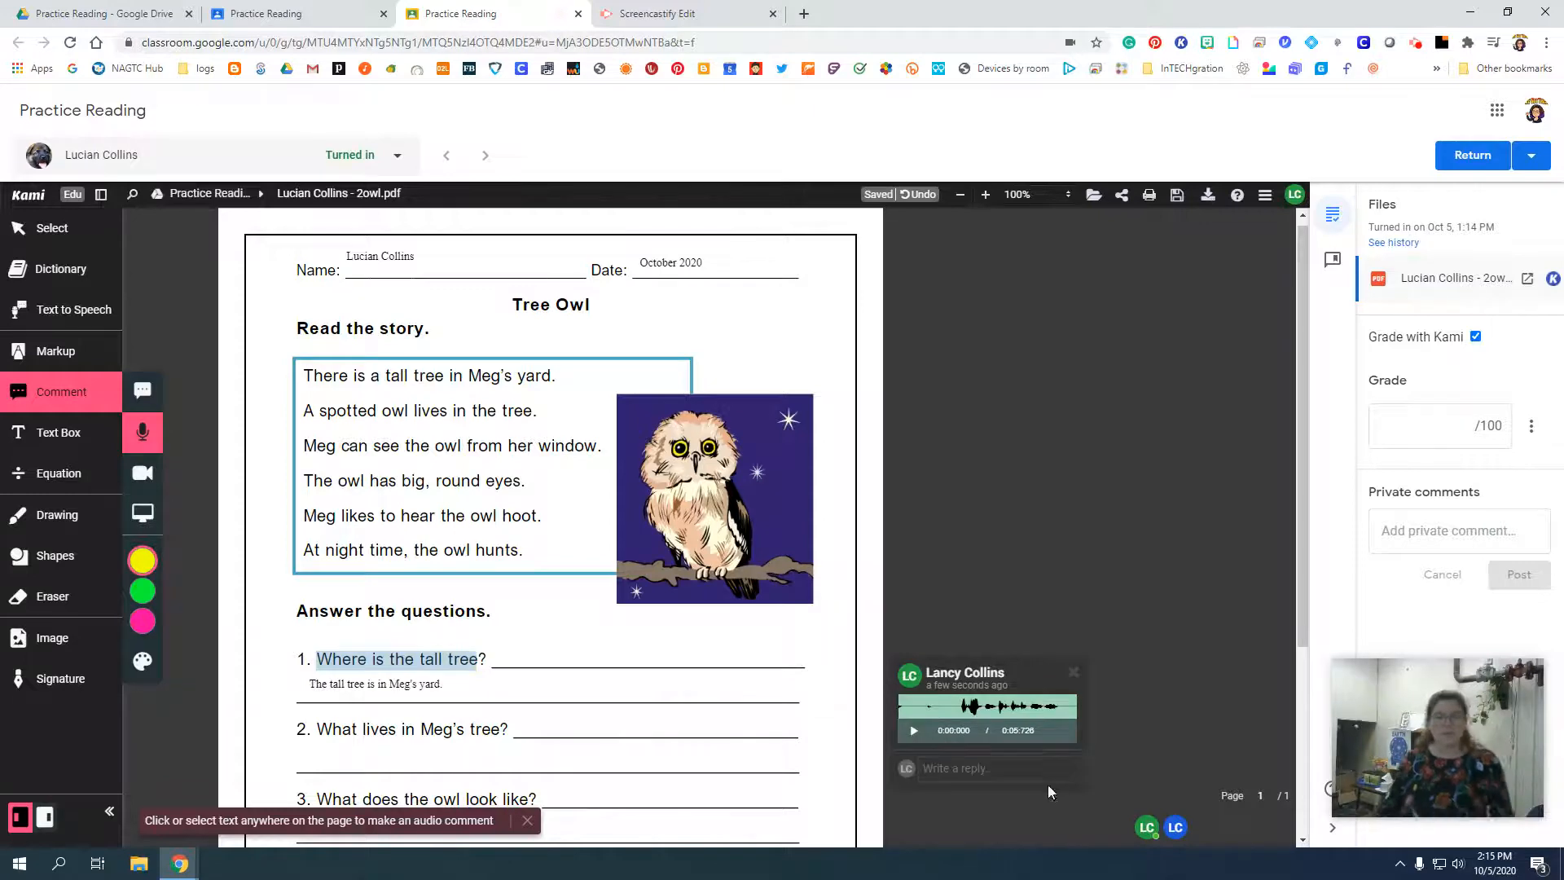
click(915, 731)
Circle question numbers 2 and 3 and draw a question mark beside them in cyan freehand strokes of thickness 4.
scroll(907, 726, down, 3)
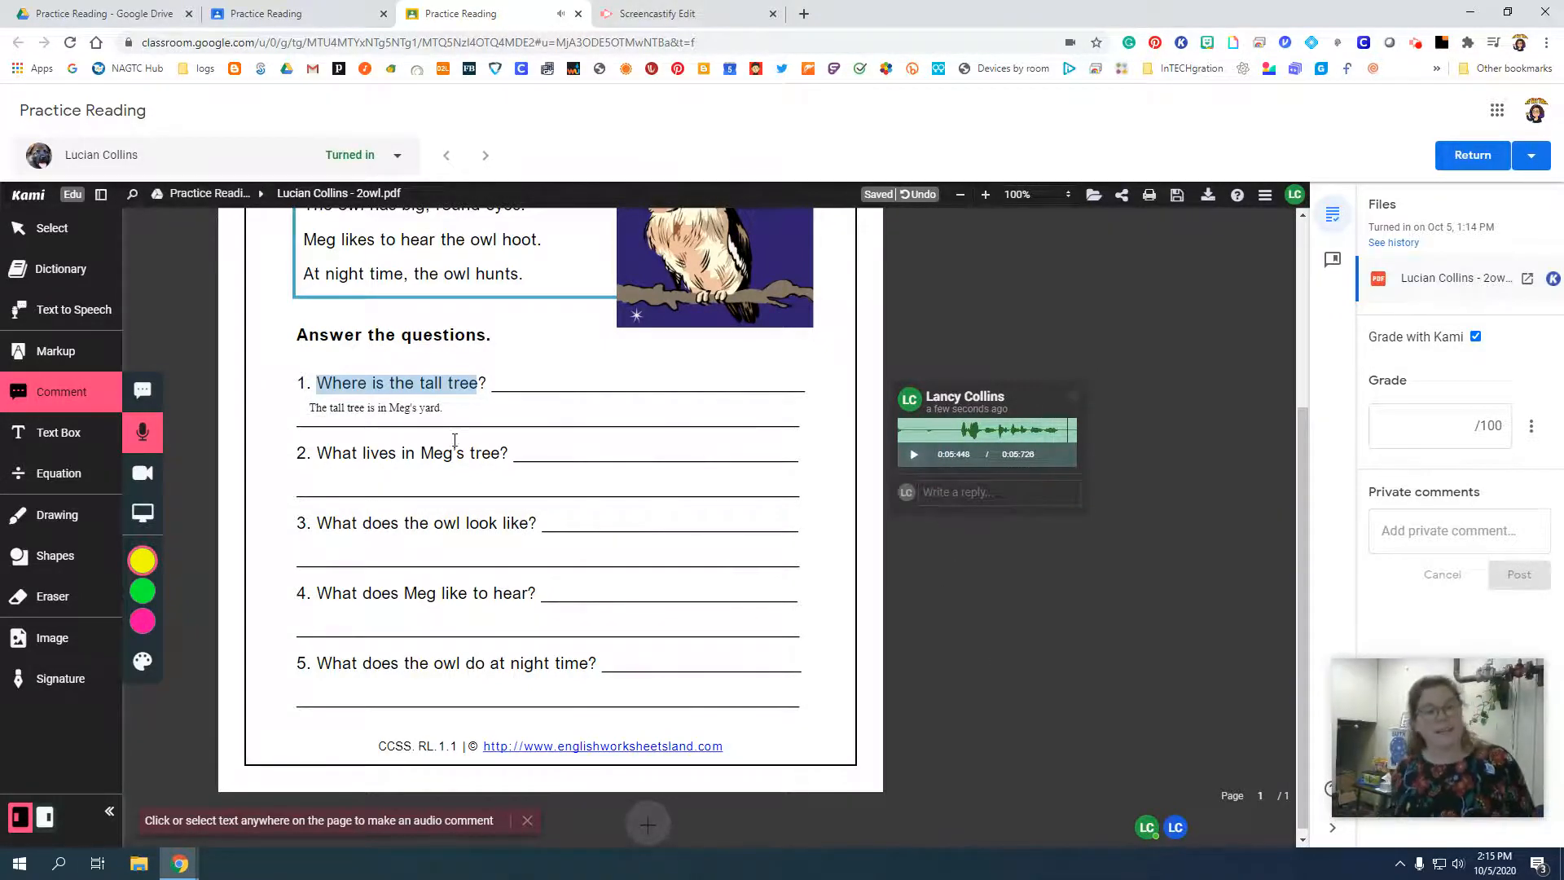
scroll(972, 544, up, 4)
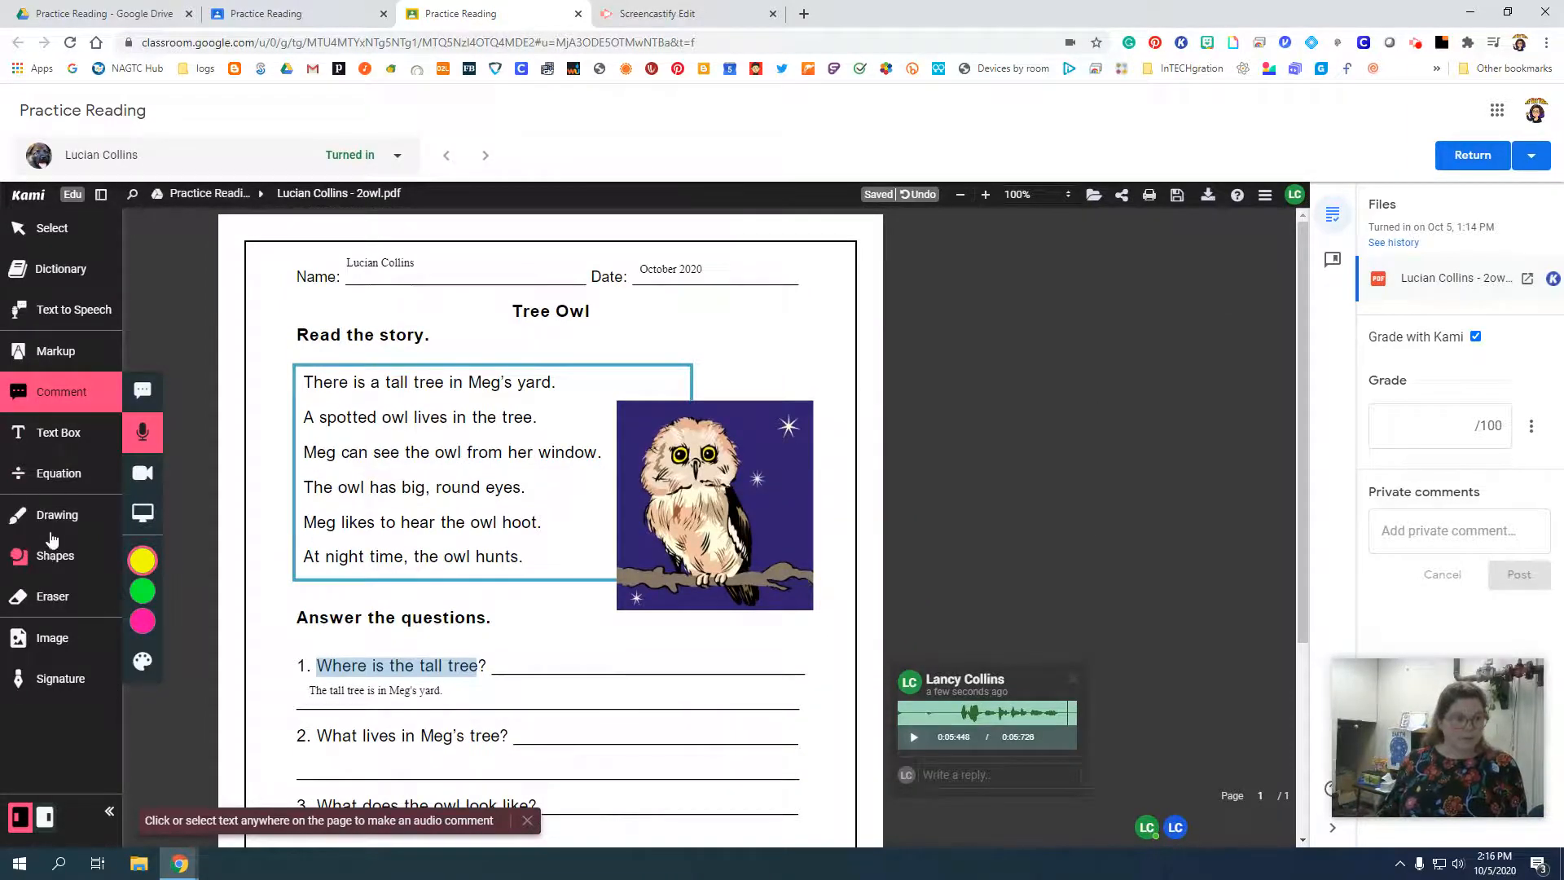
click(54, 516)
click(140, 601)
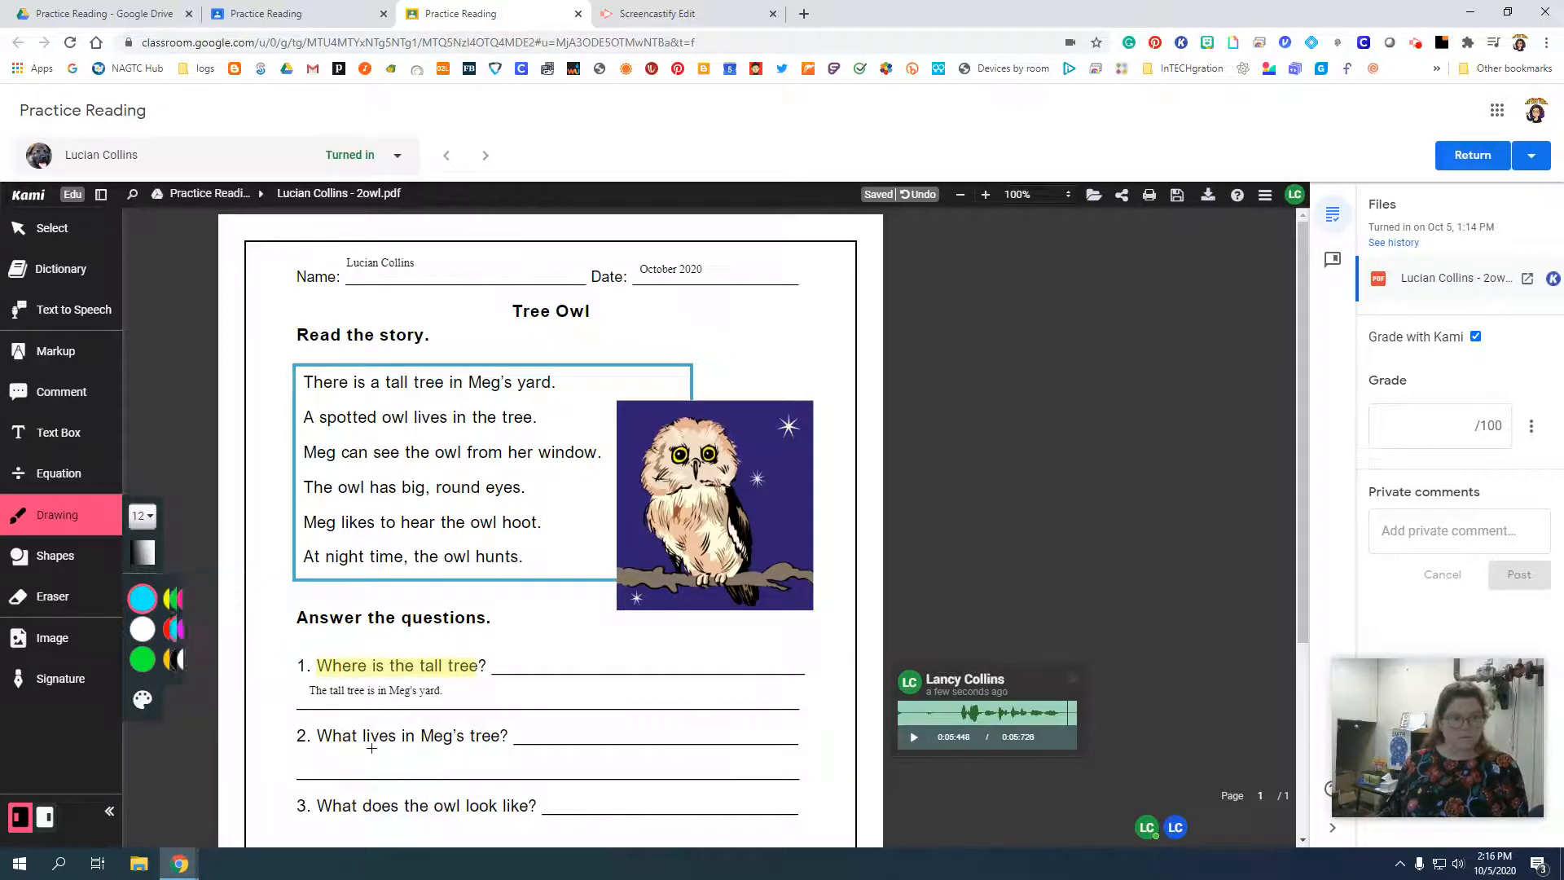
click(138, 516)
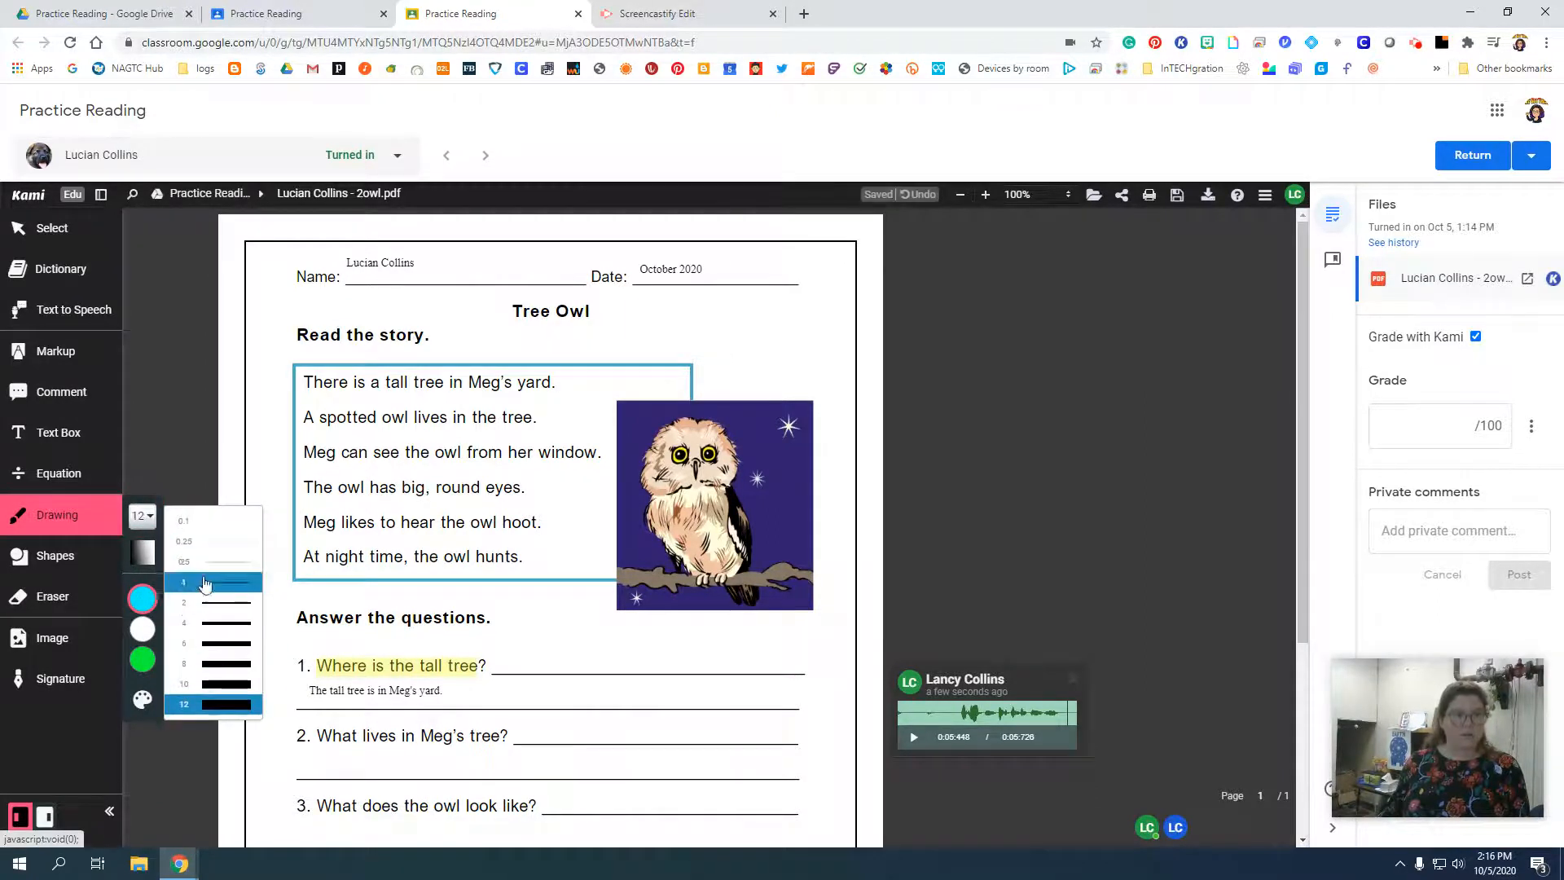
click(216, 633)
mouse_move(317, 716)
mouse_down()
mouse_move(273, 734)
mouse_move(287, 775)
mouse_move(331, 737)
mouse_move(320, 707)
mouse_up()
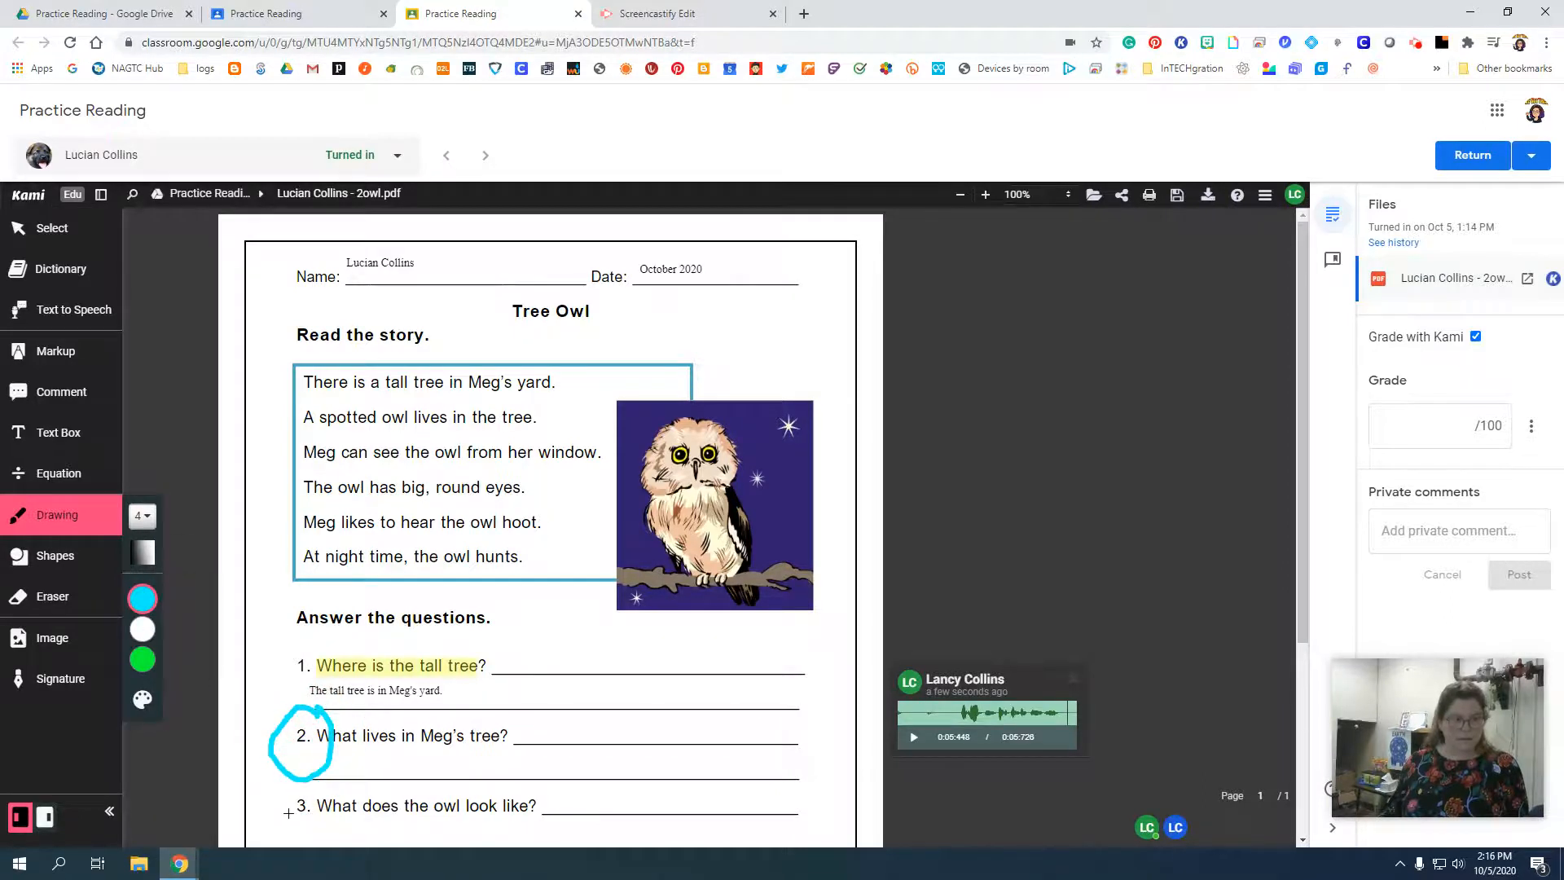
mouse_move(321, 778)
mouse_down()
mouse_move(285, 802)
mouse_move(305, 835)
mouse_move(332, 775)
mouse_move(420, 725)
mouse_move(407, 814)
mouse_up()
click(411, 807)
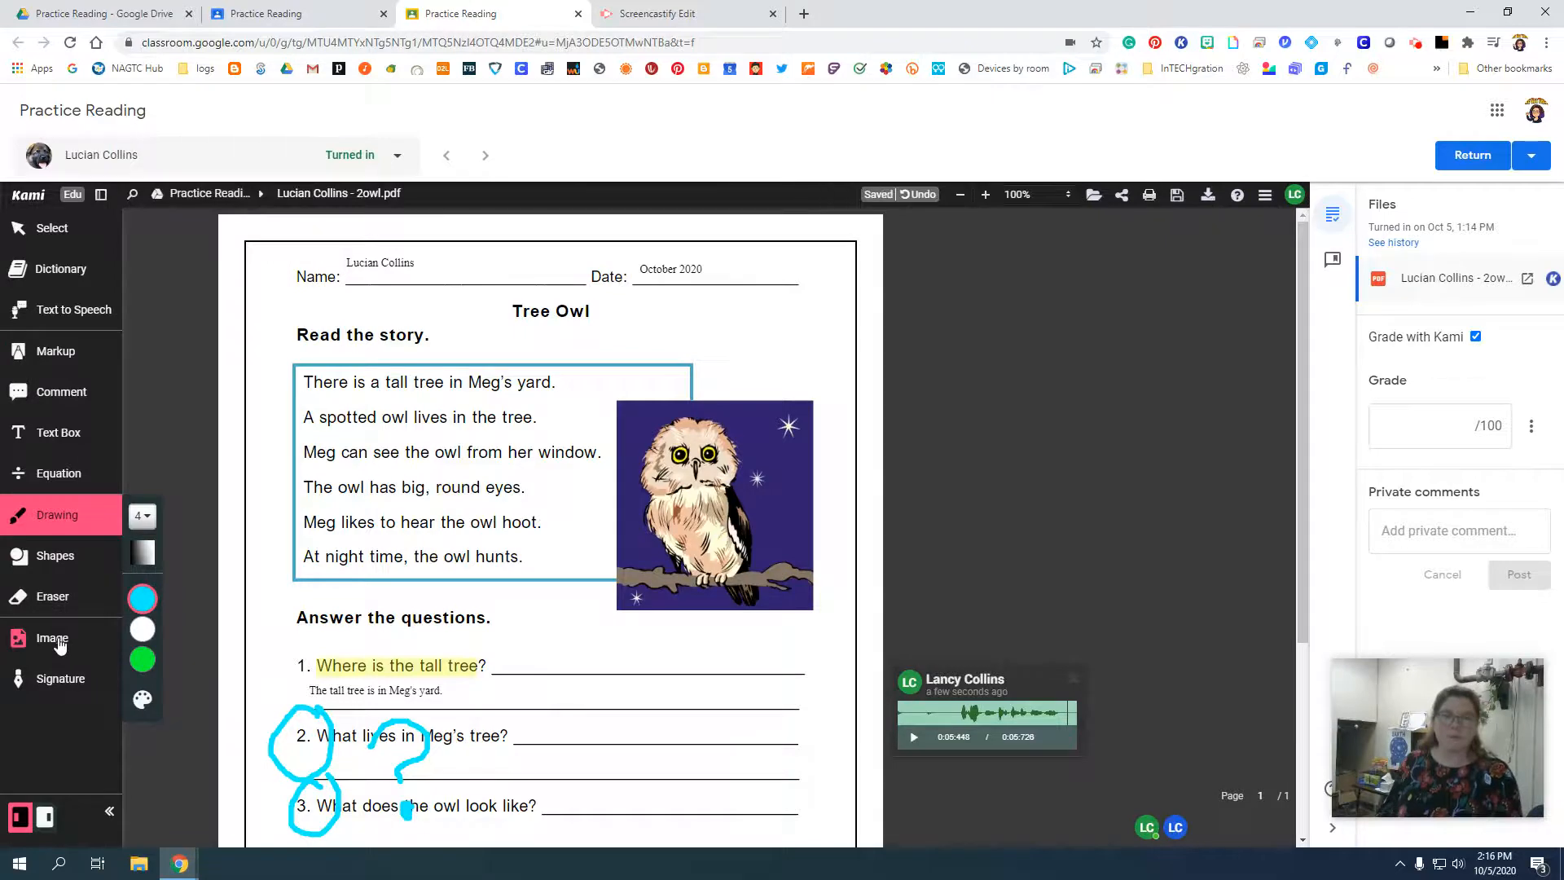
Browse the teacher's Google Drive images for insertion into the worksheet and cancel the selection.
click(59, 646)
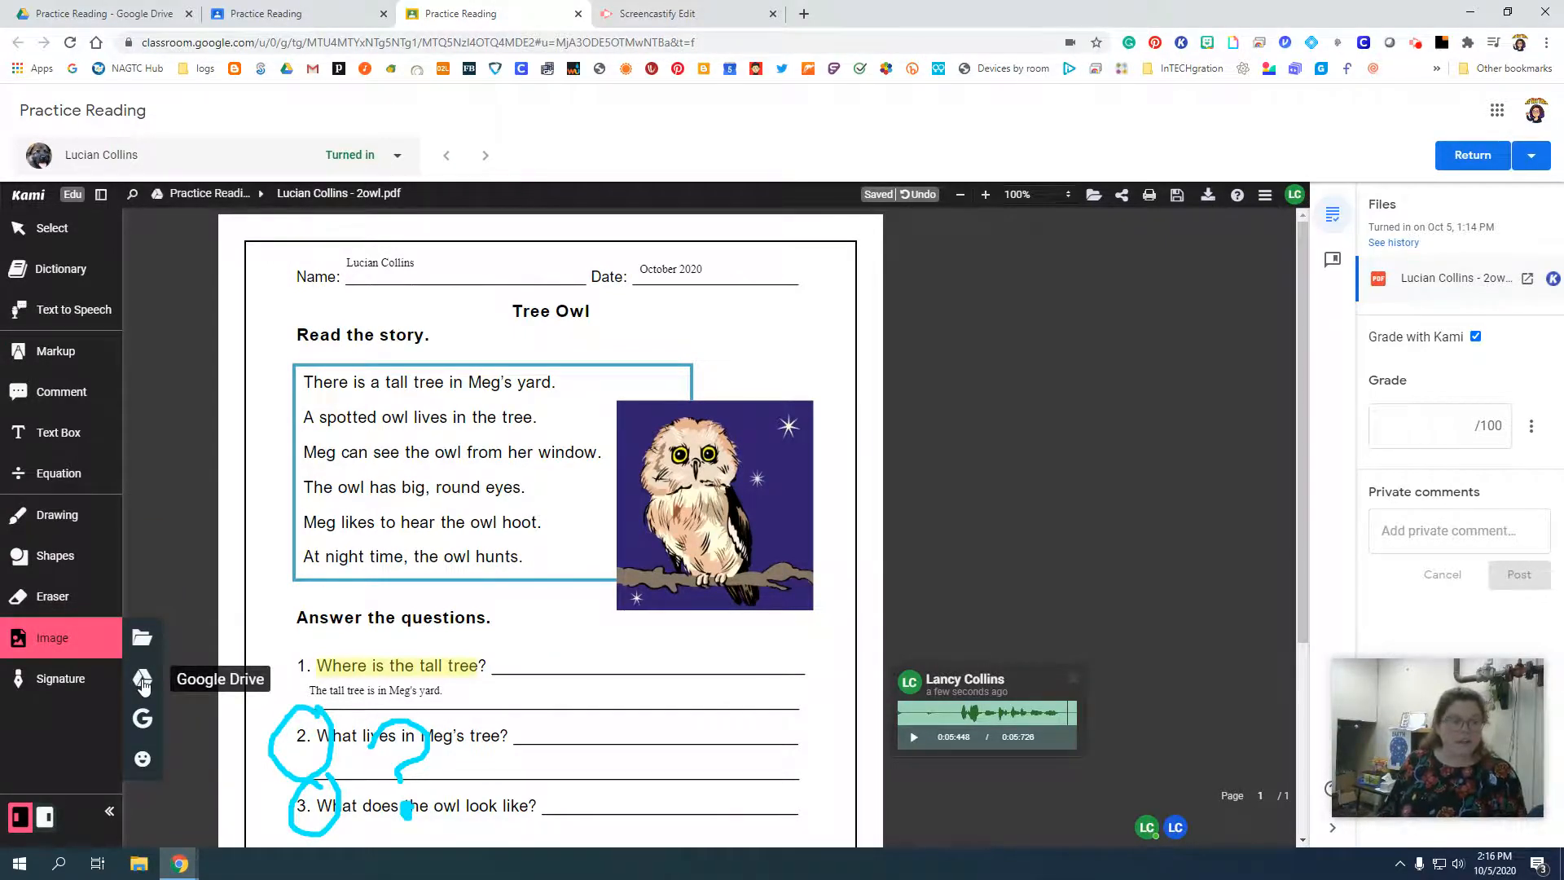
click(142, 679)
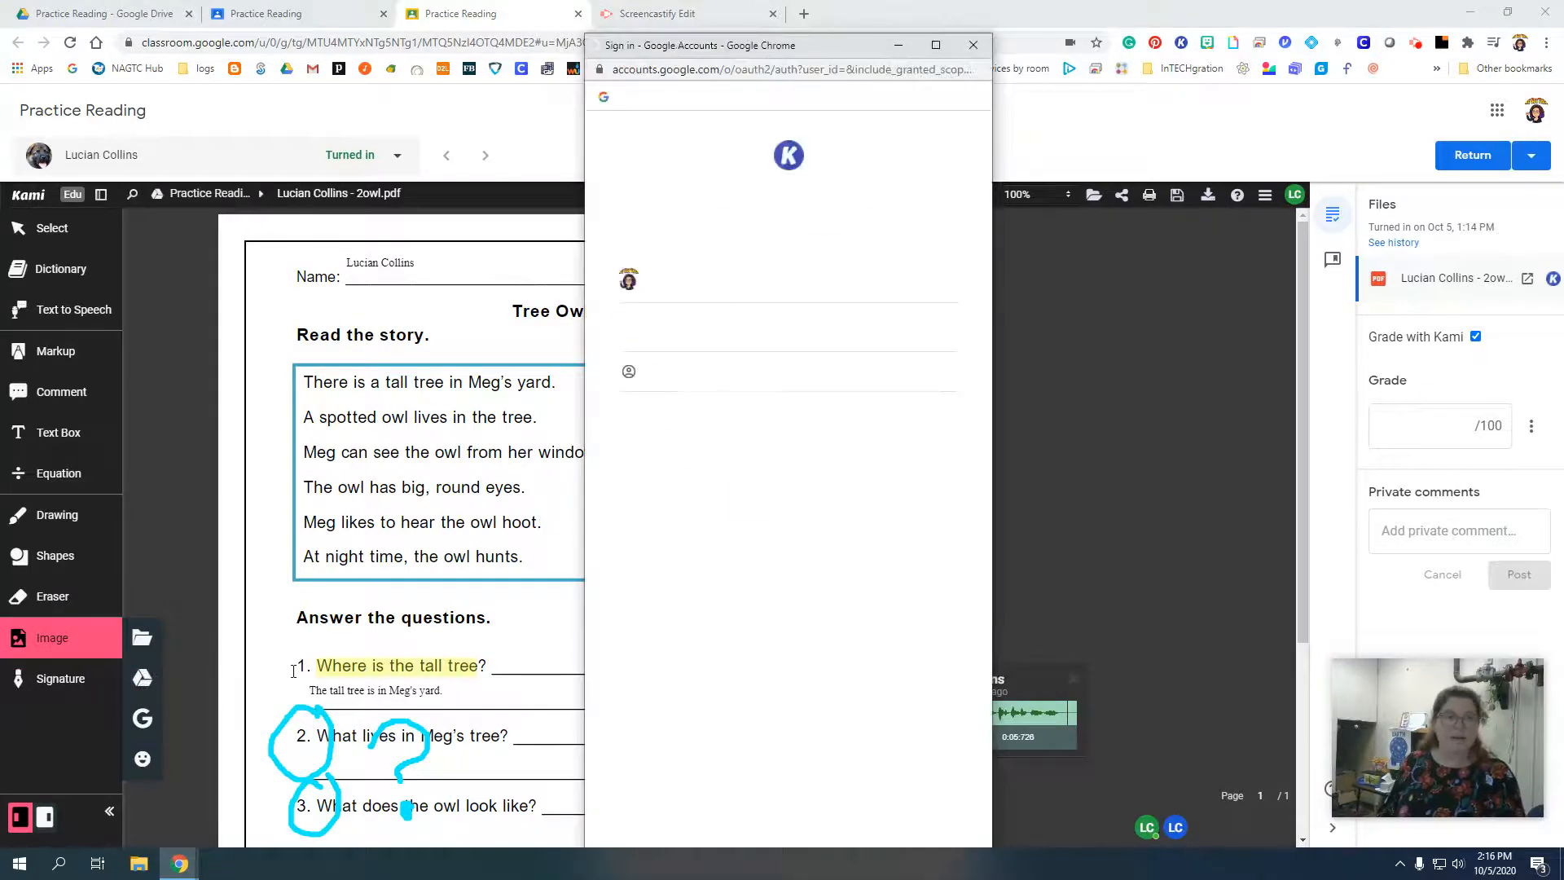
click(685, 275)
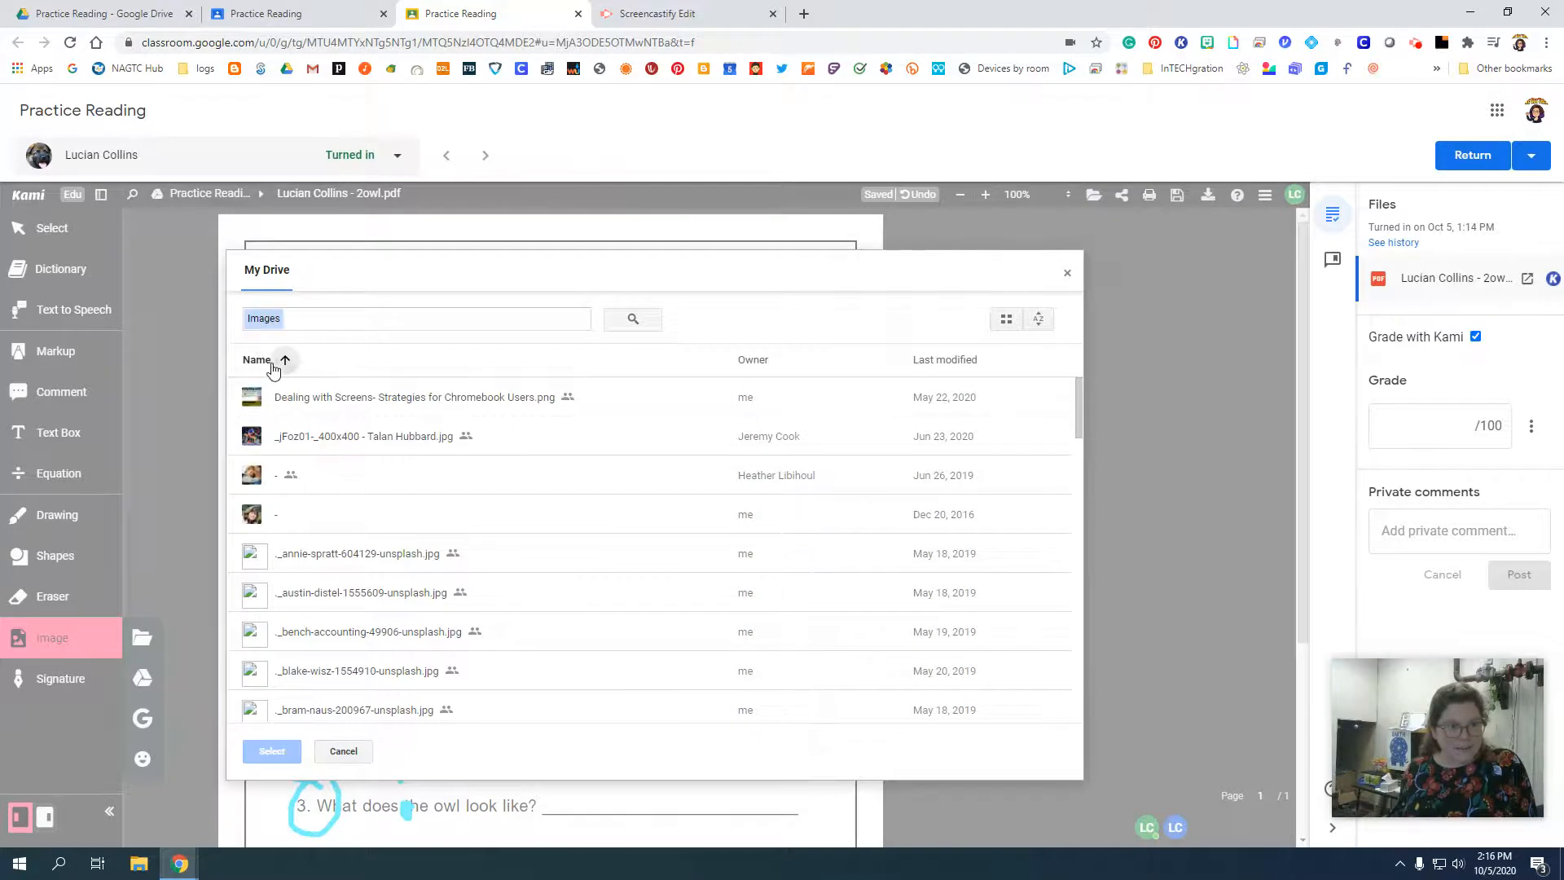
click(274, 359)
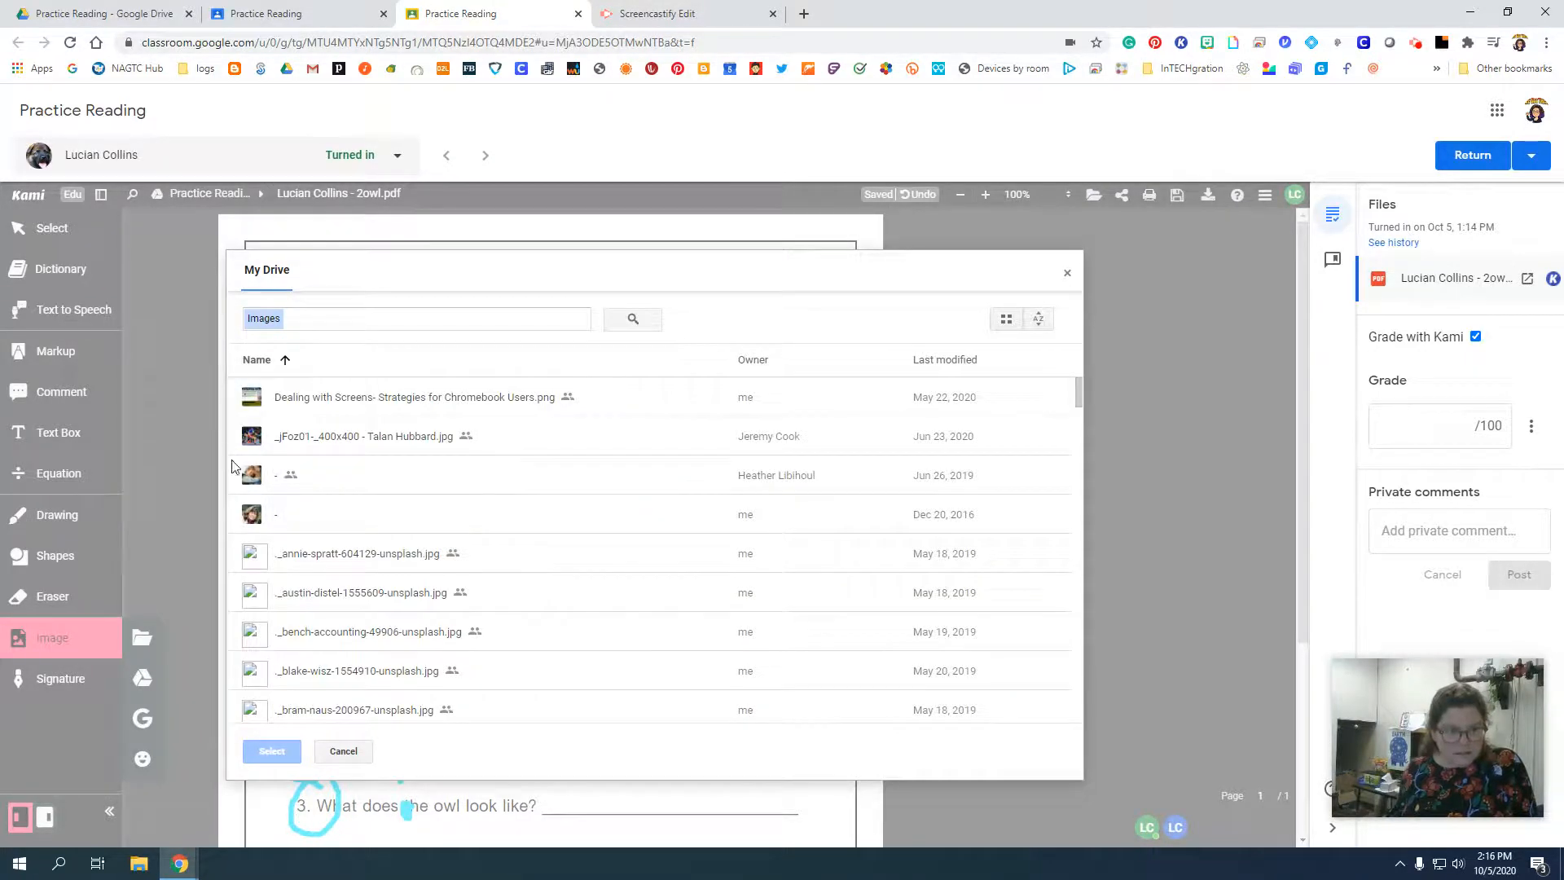
click(343, 750)
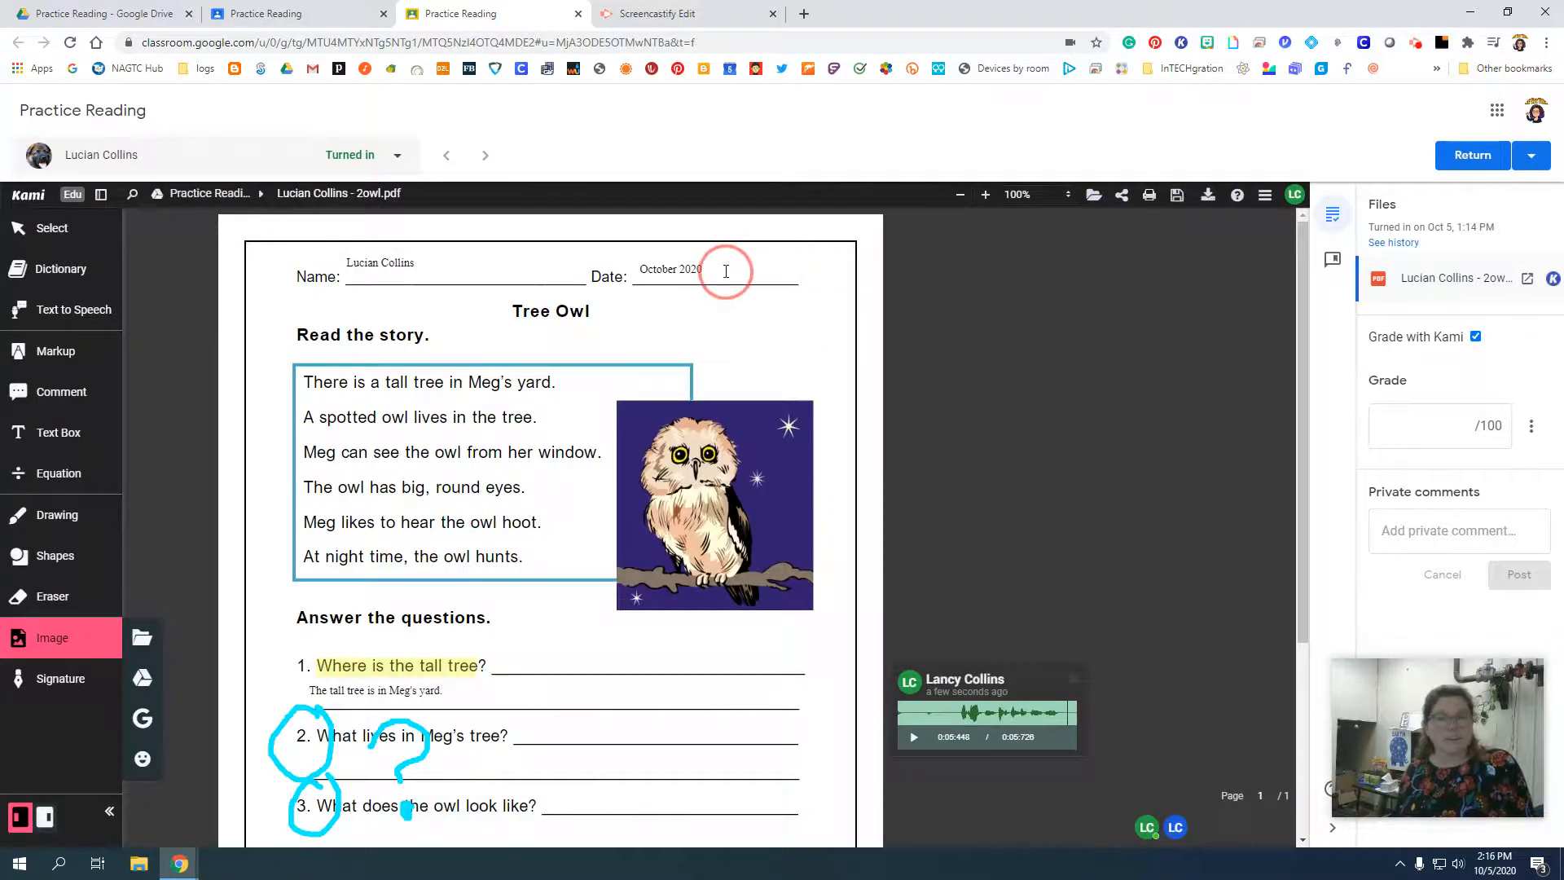
Return the student's 2owl.pdf without a grade and go back to Practice Reading's student work.
click(1466, 157)
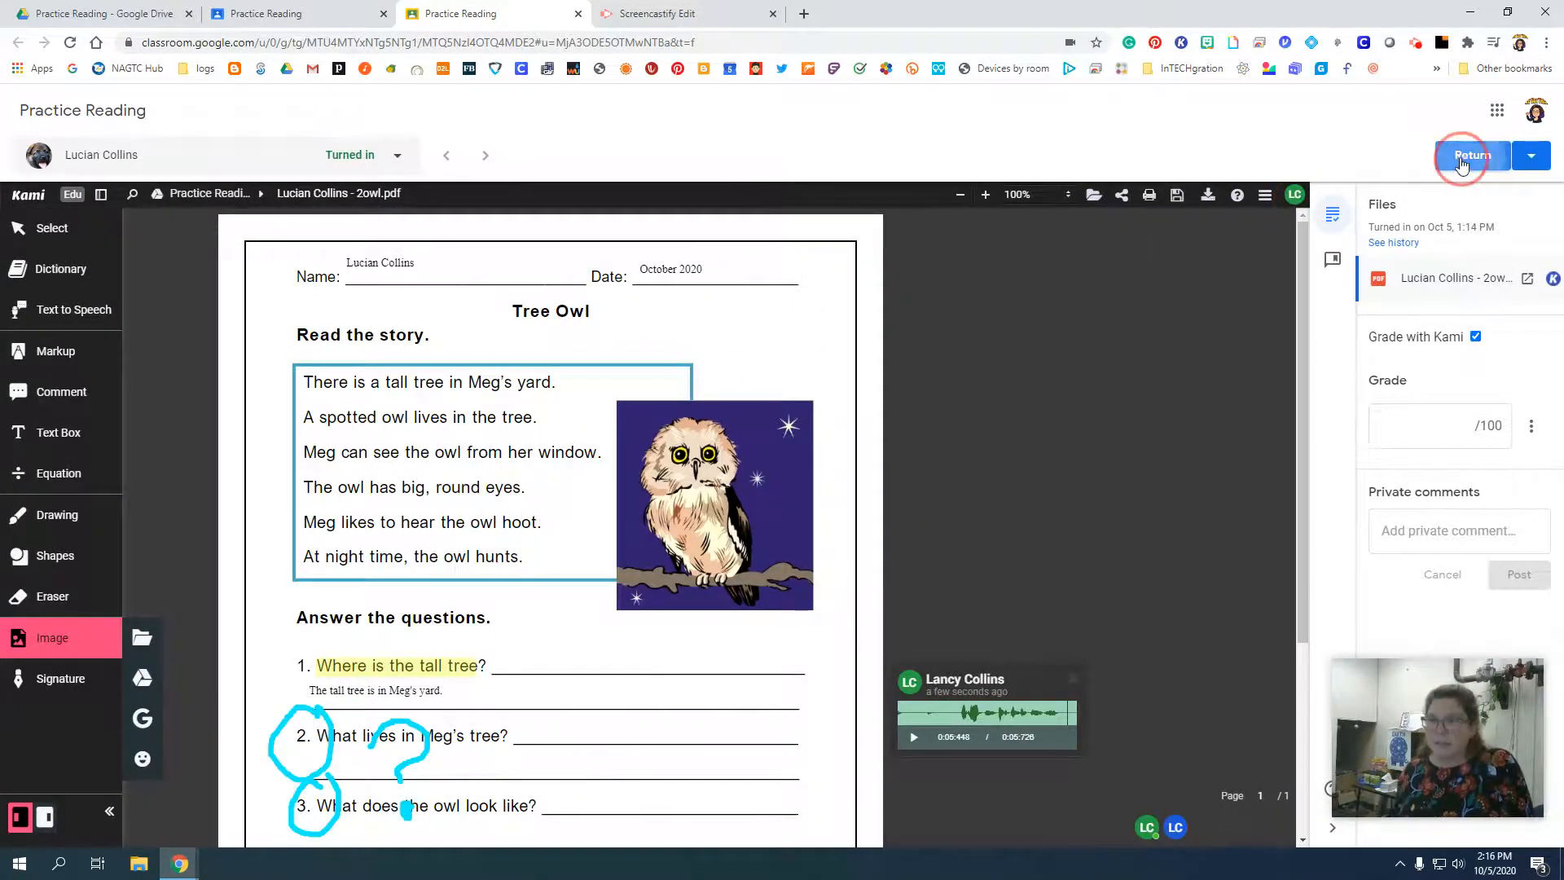
click(923, 526)
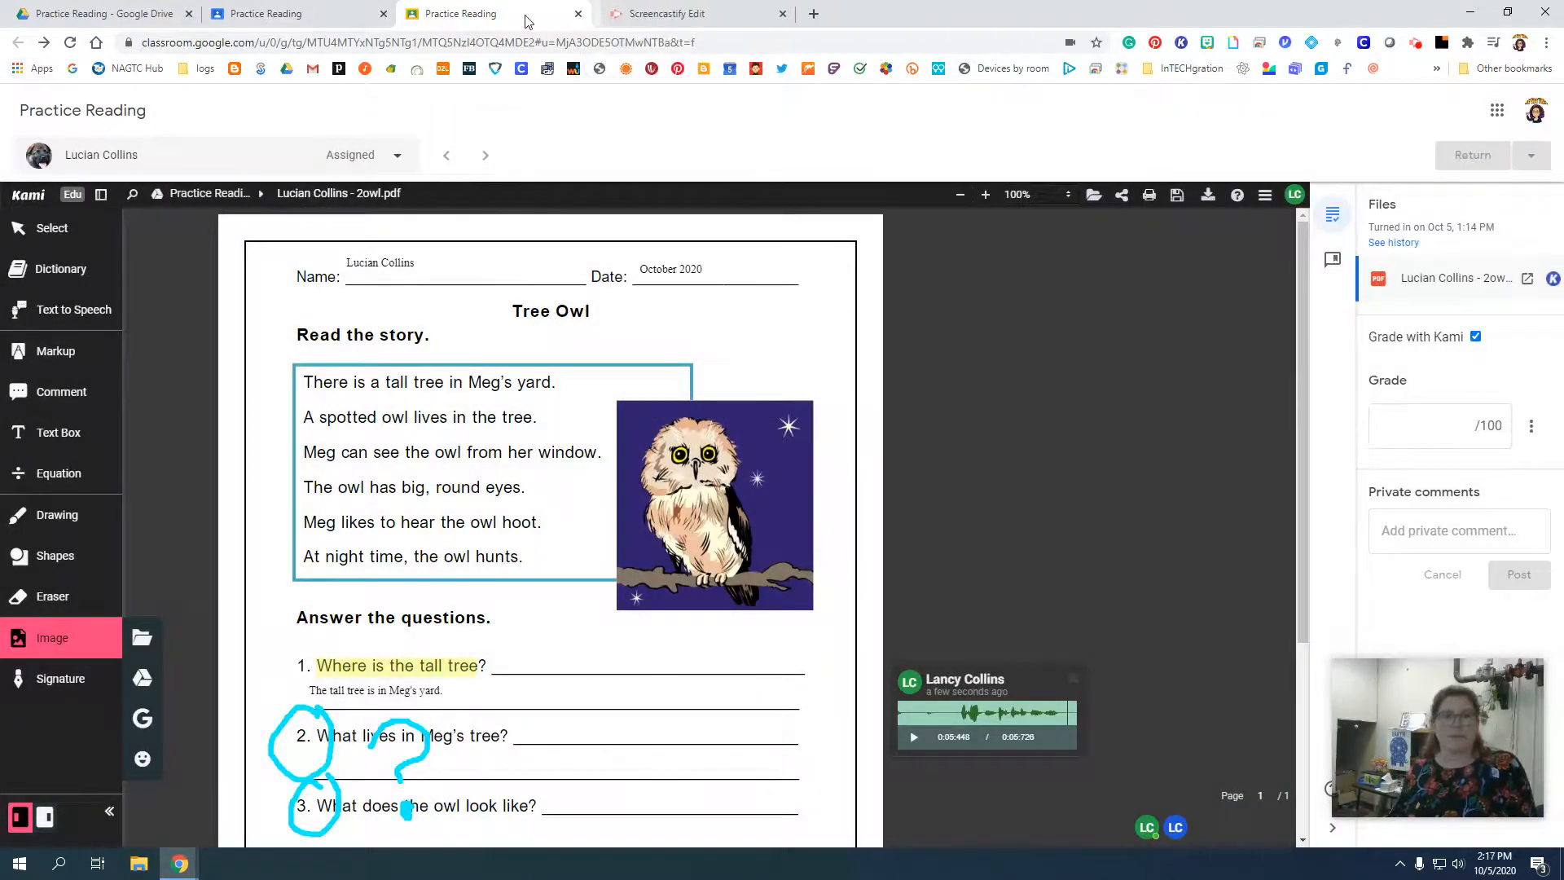
click(578, 14)
click(295, 9)
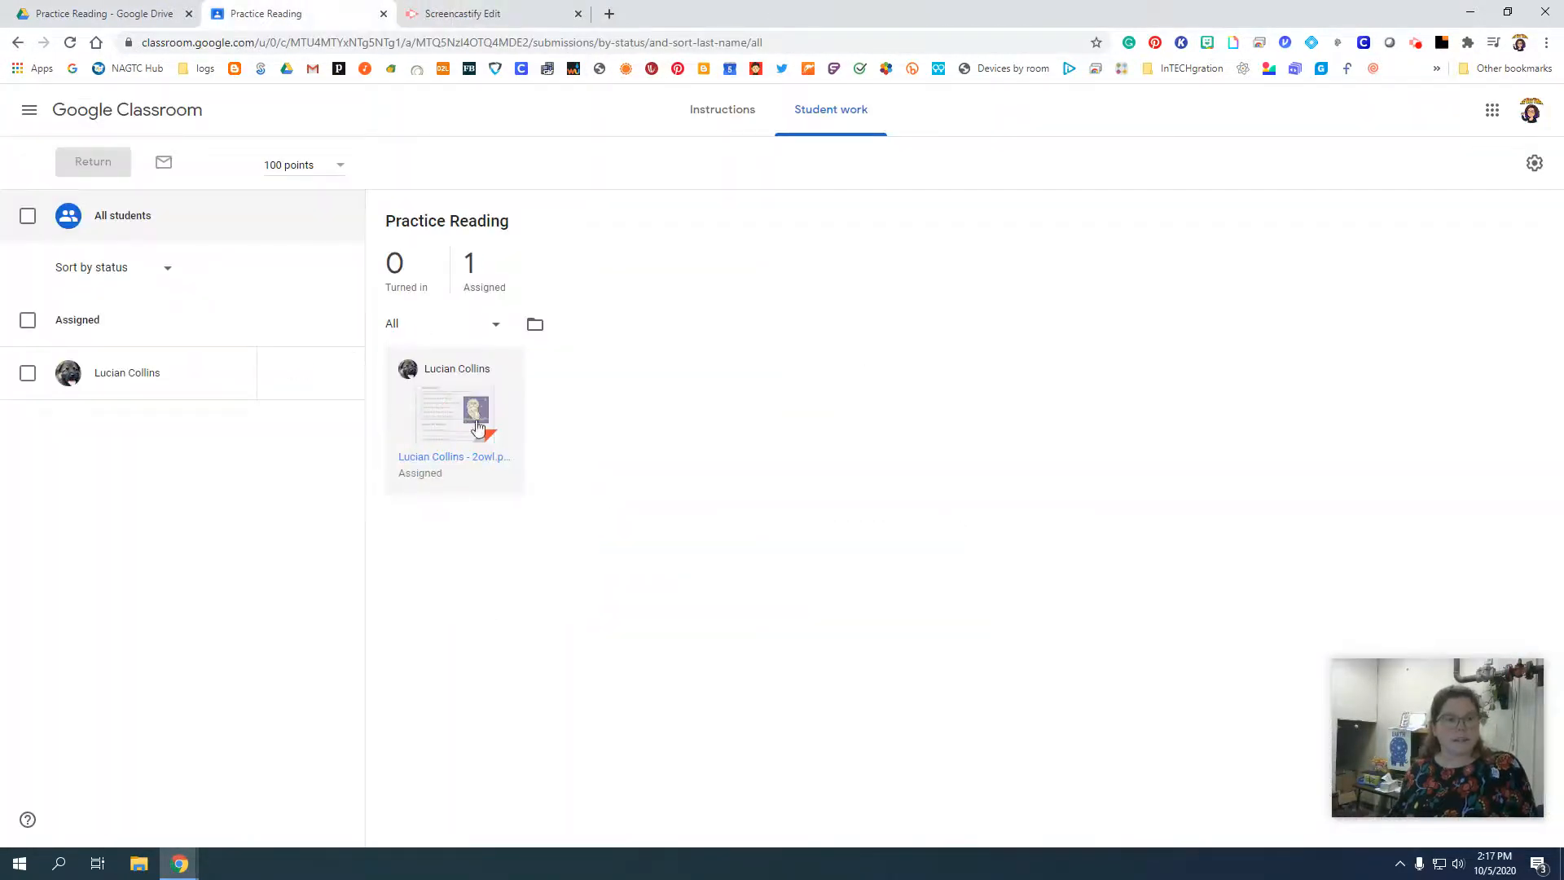
Reopen the student's returned 2owl.pdf and check the voice comment and drawn feedback.
click(447, 428)
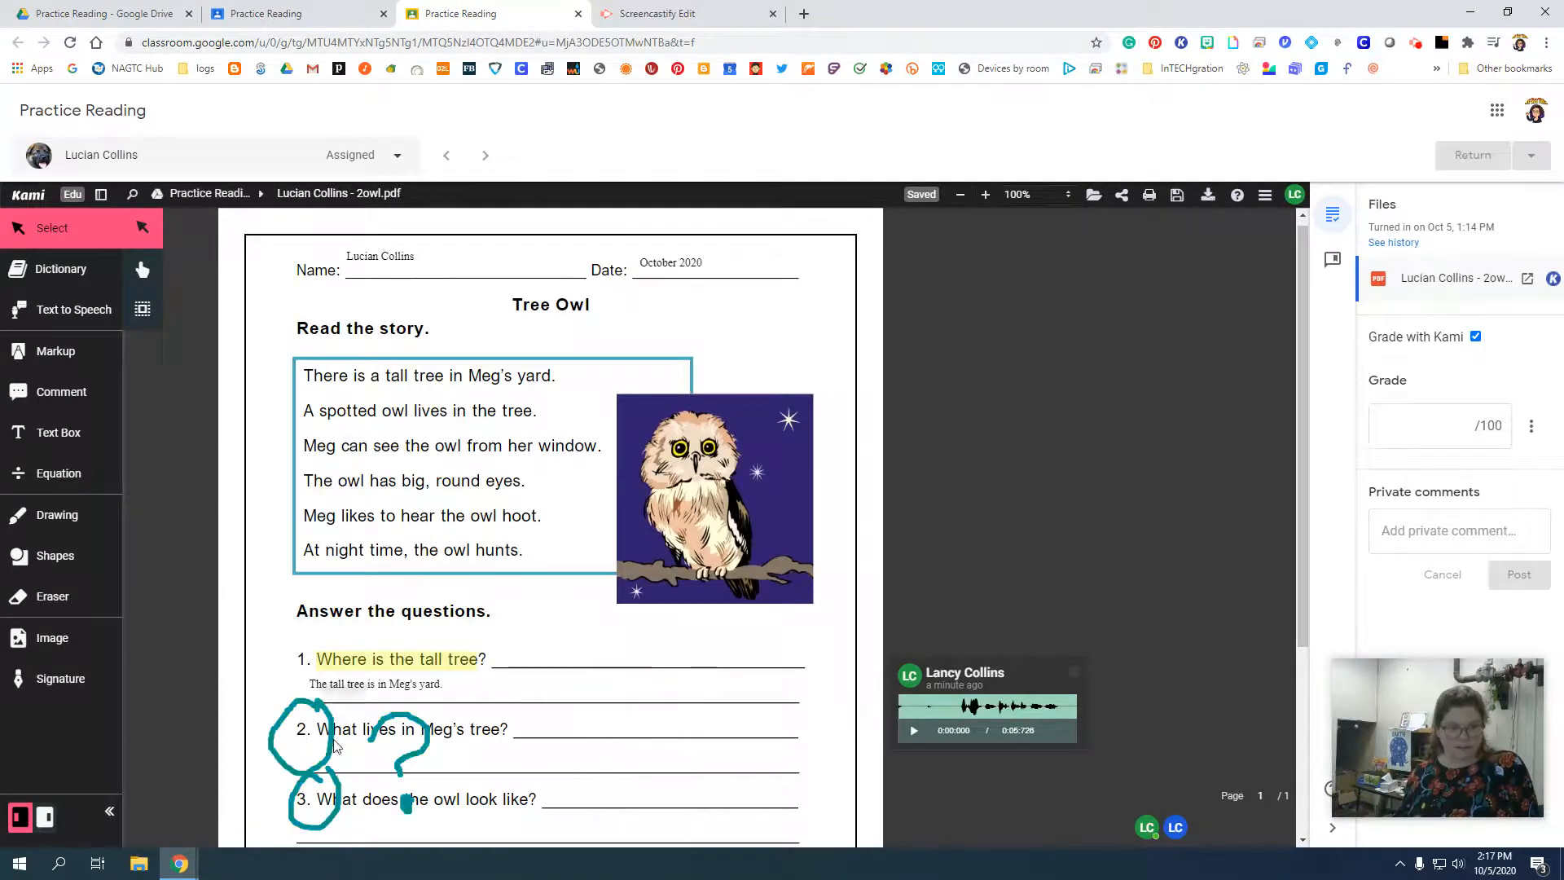
click(989, 706)
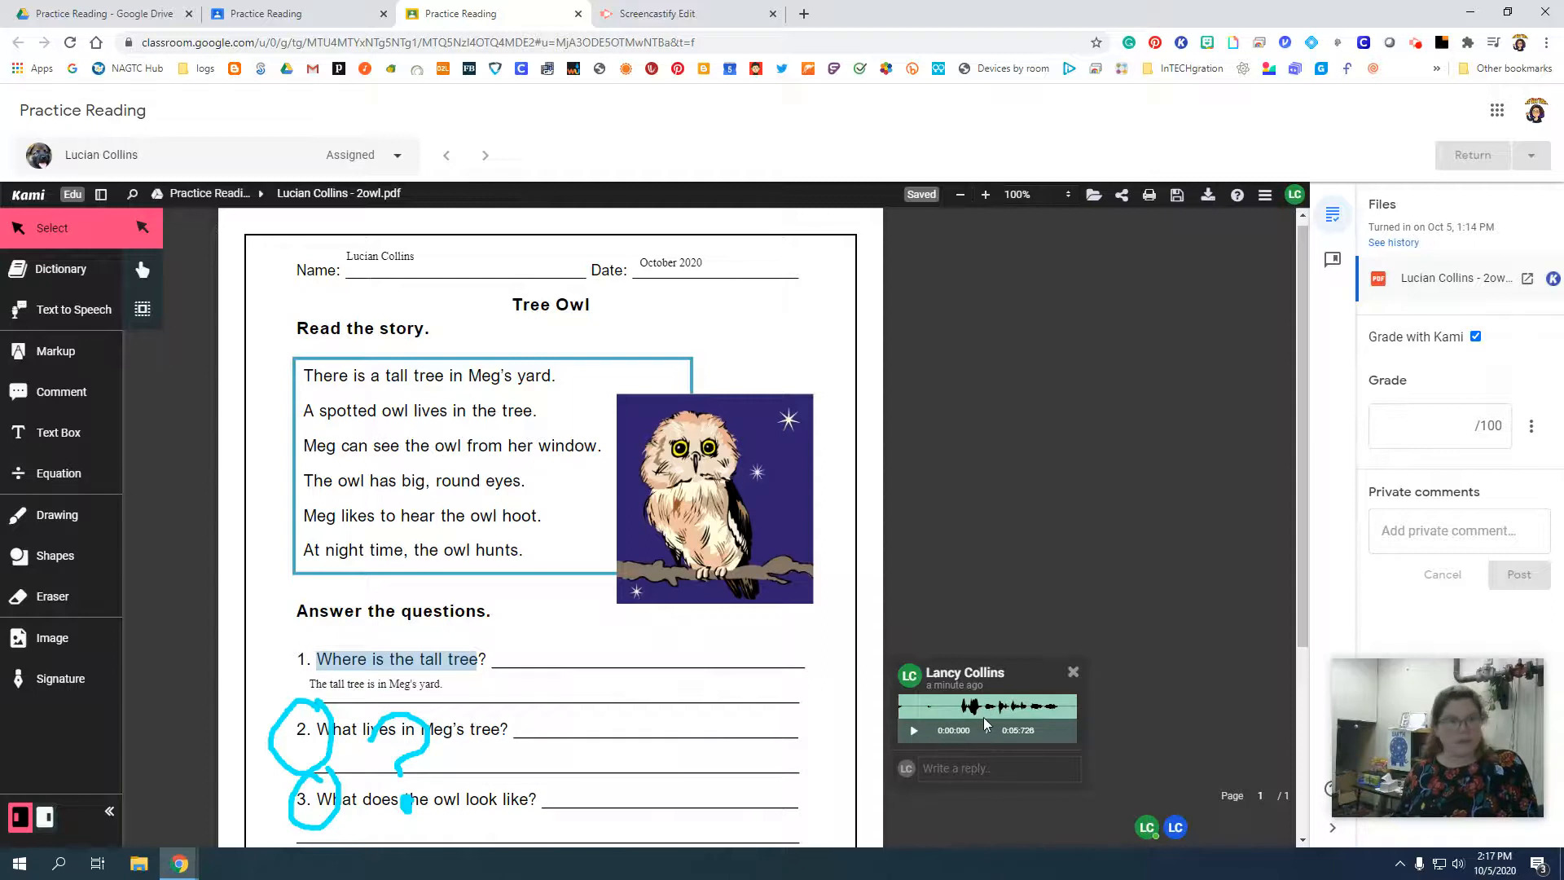
click(1152, 633)
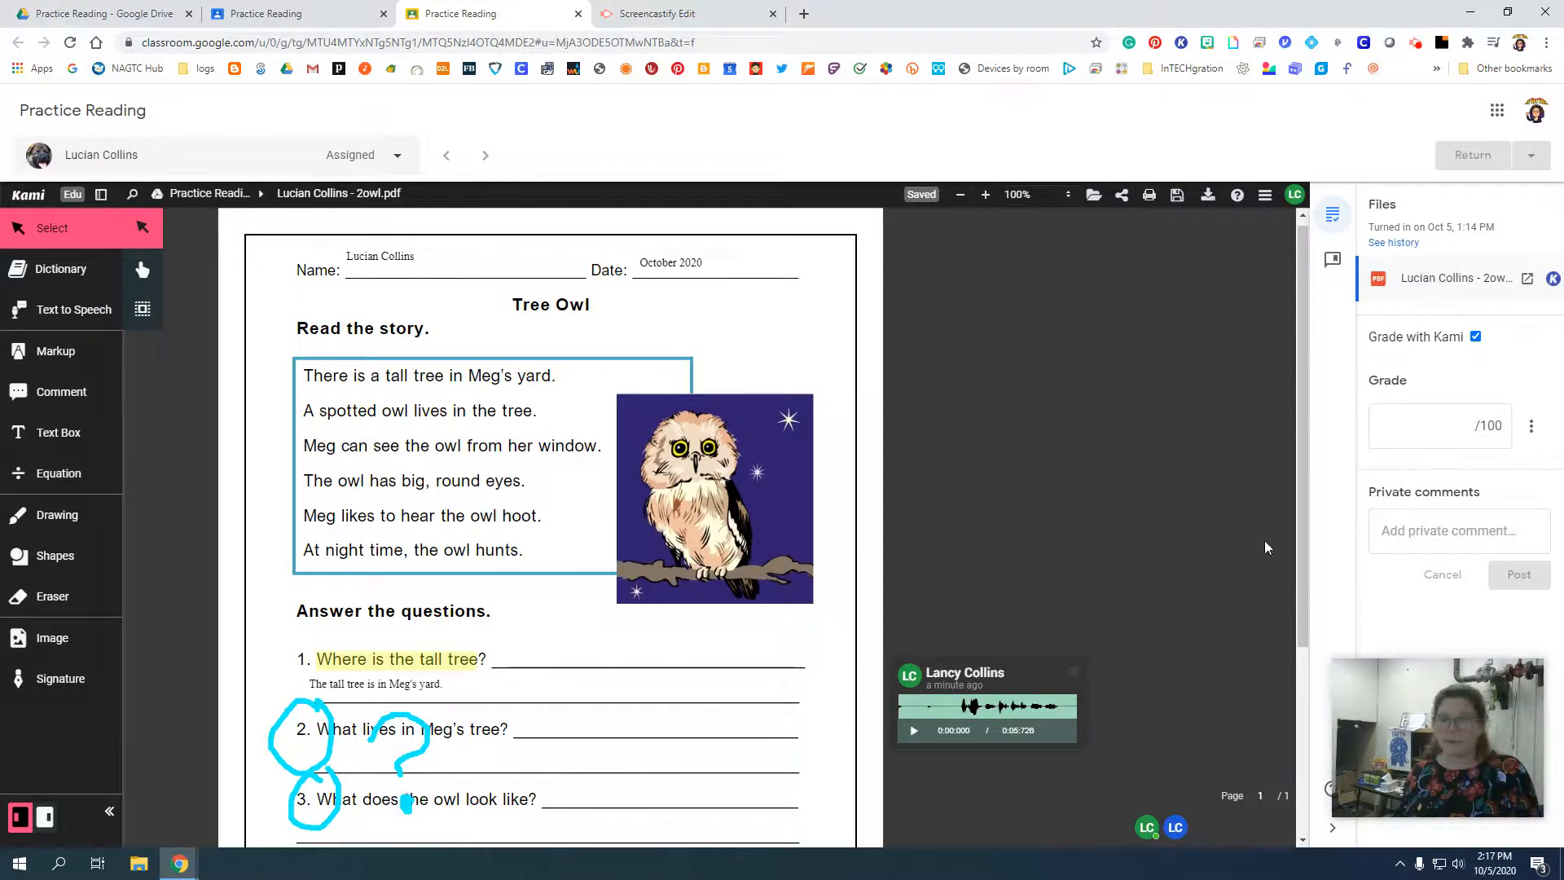
Go back to Practice Reading in Google Classroom and view the assignment's instructions.
click(302, 11)
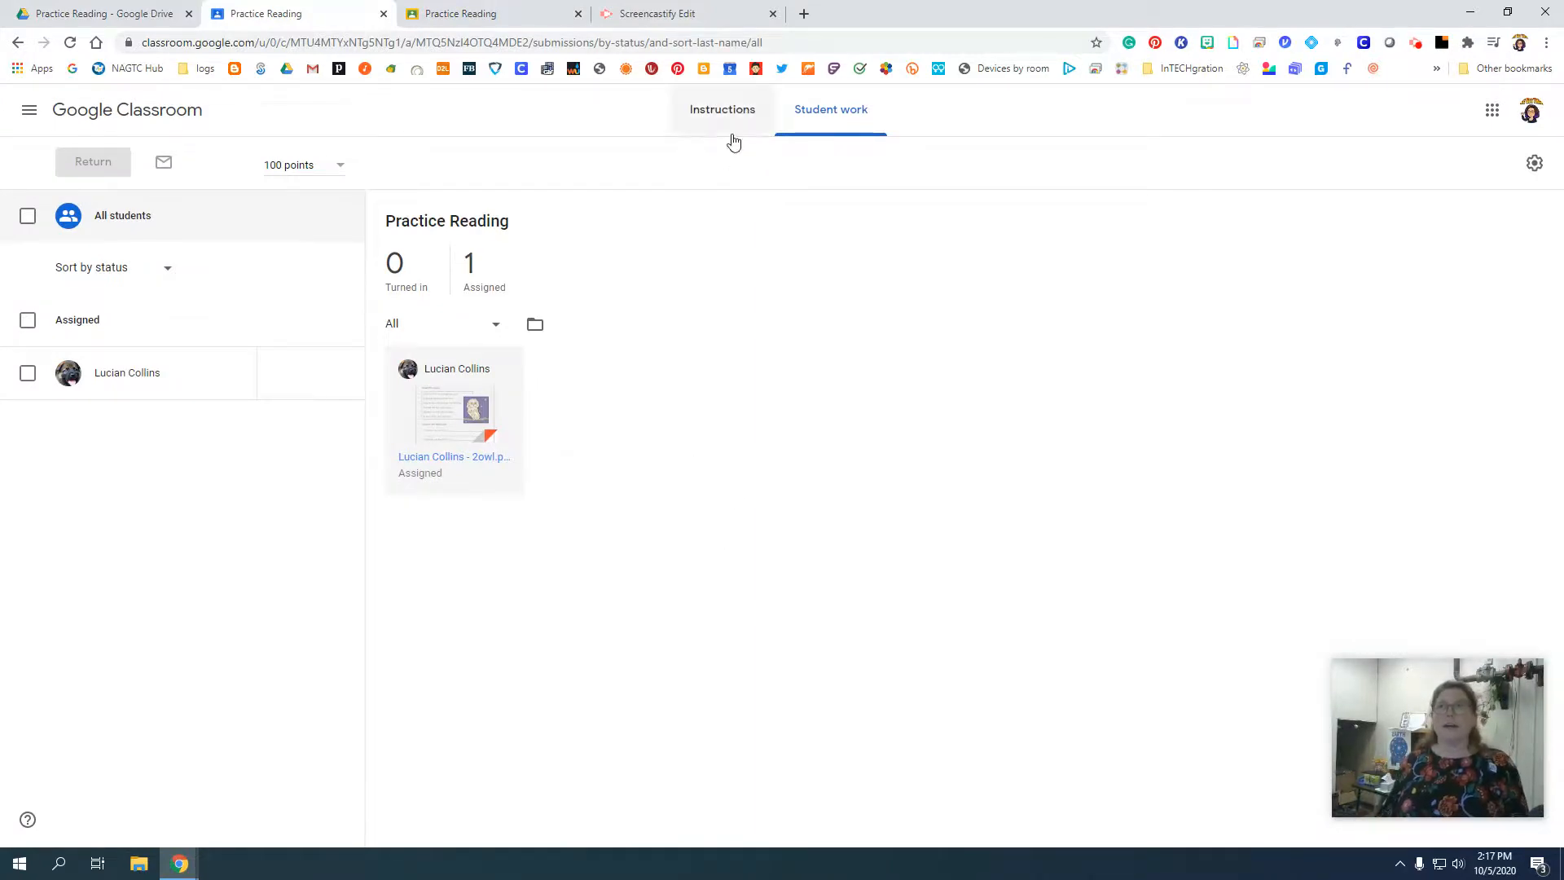
click(705, 114)
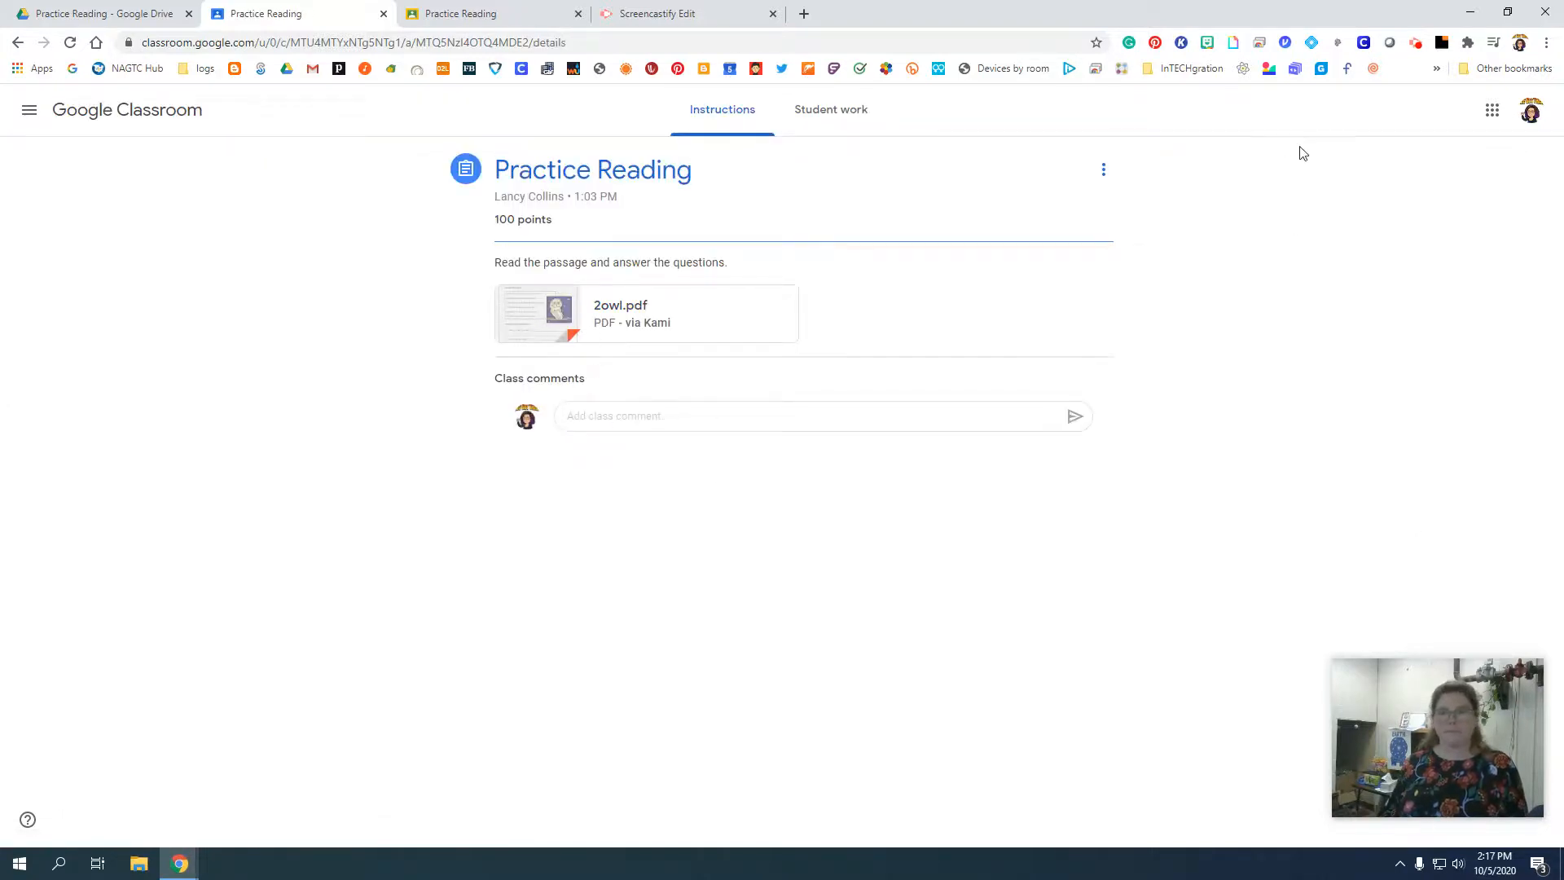
click(1415, 45)
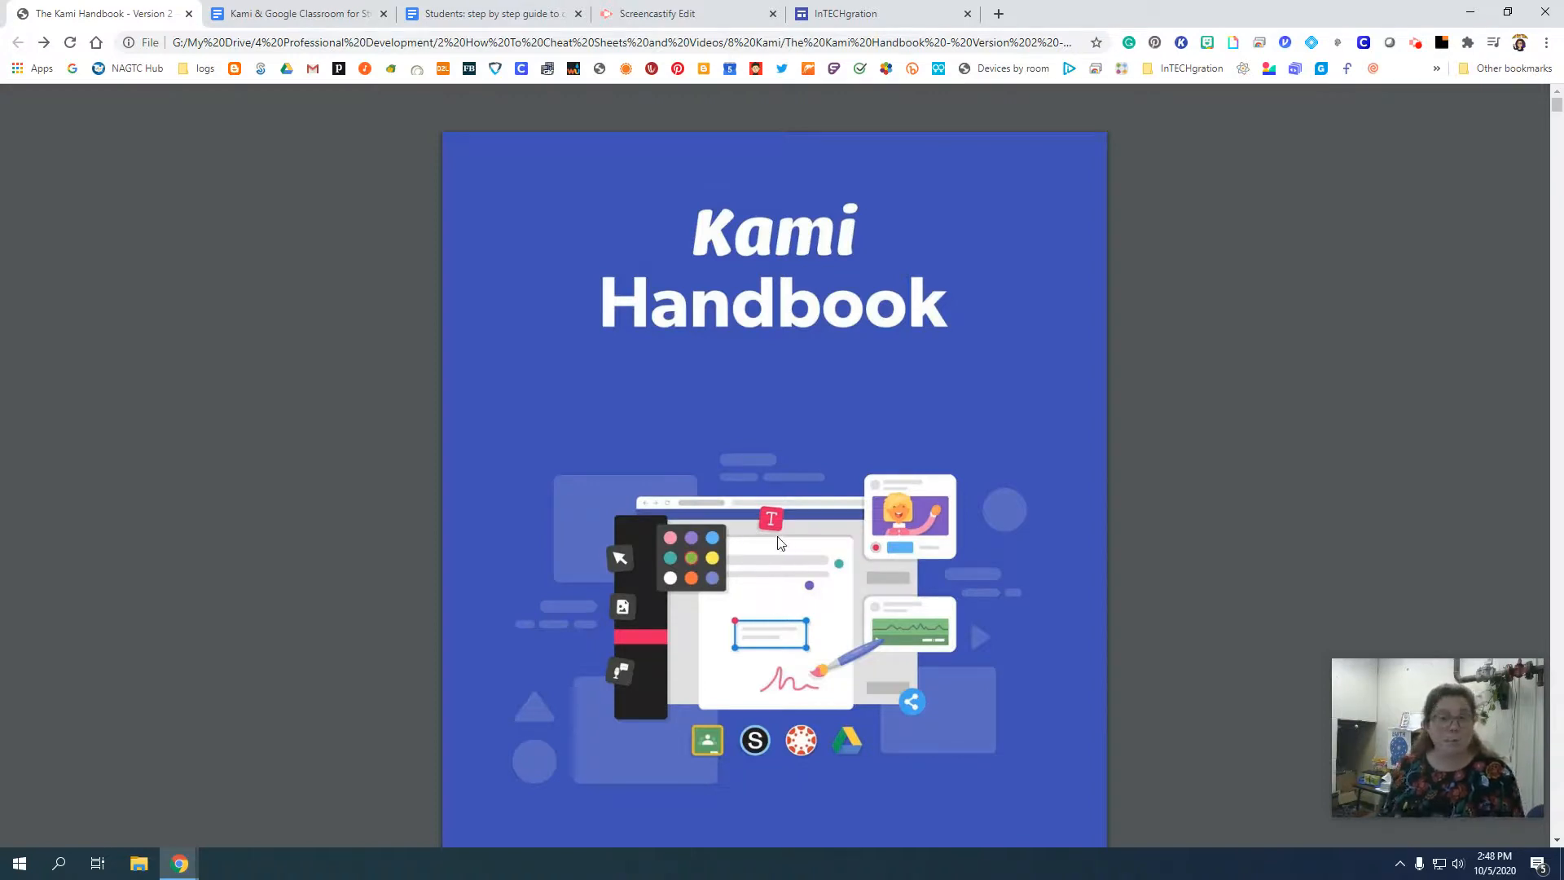
Look through the table of contents of the Kami Handbook PDF and return to its cover.
scroll(787, 500, down, 5)
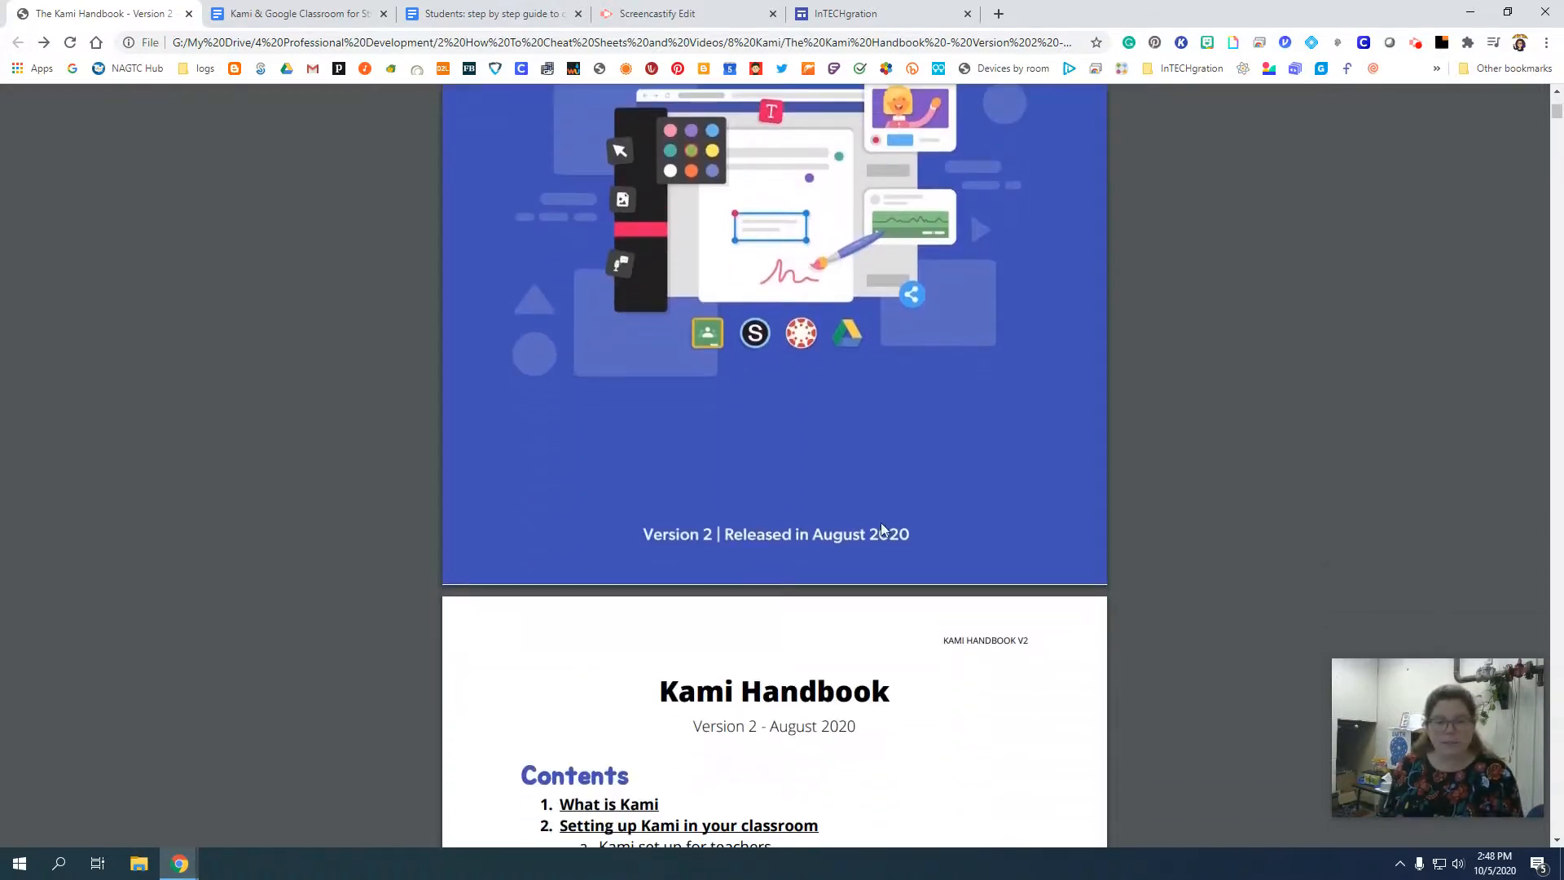
scroll(826, 542, down, 7)
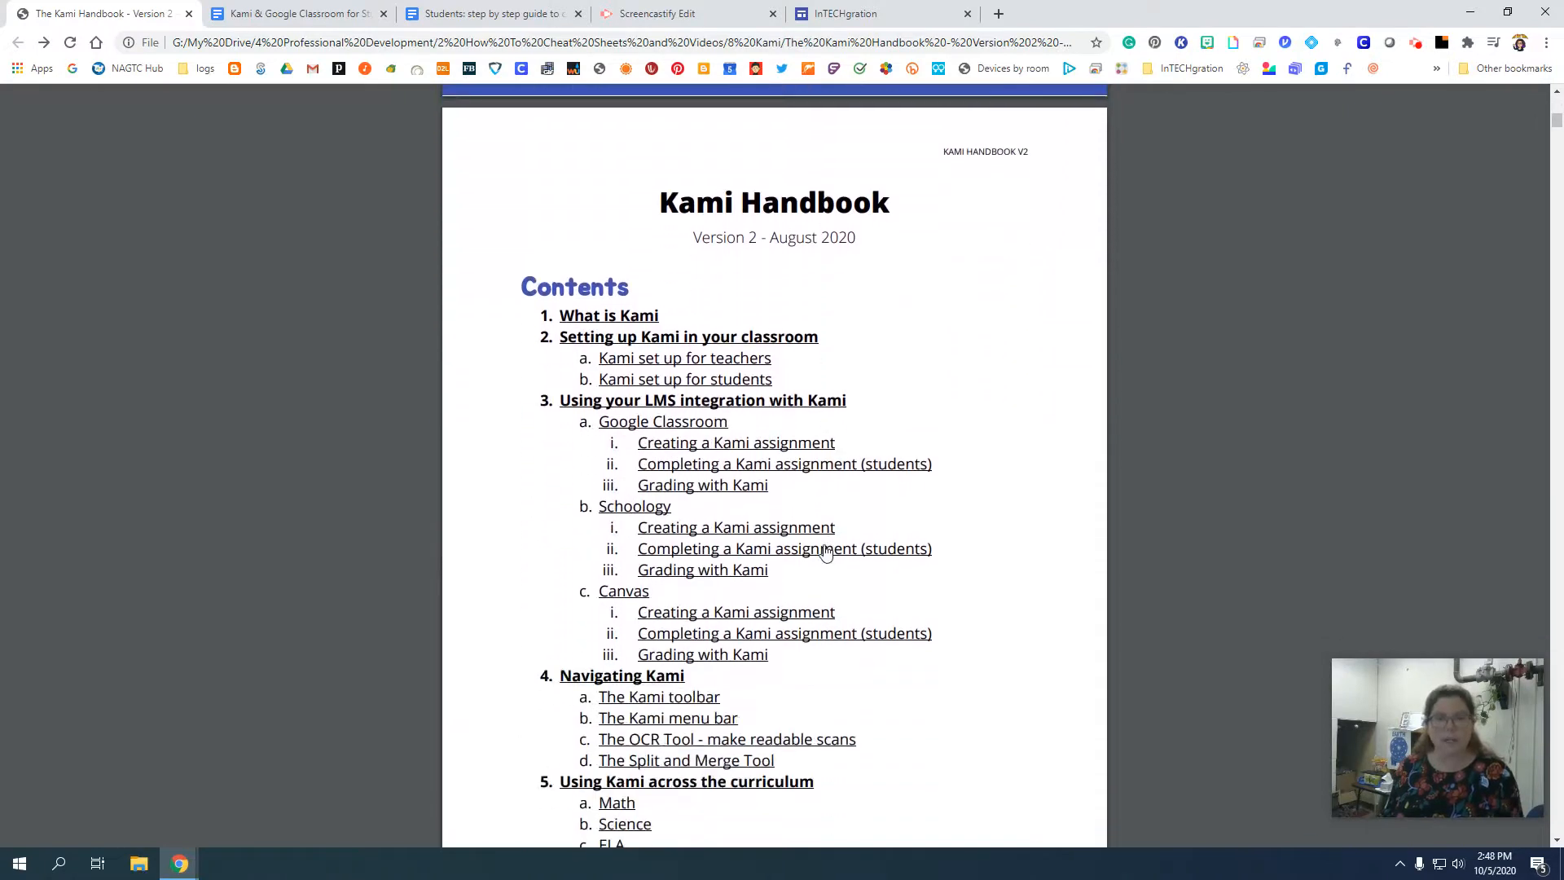
scroll(839, 550, down, 1)
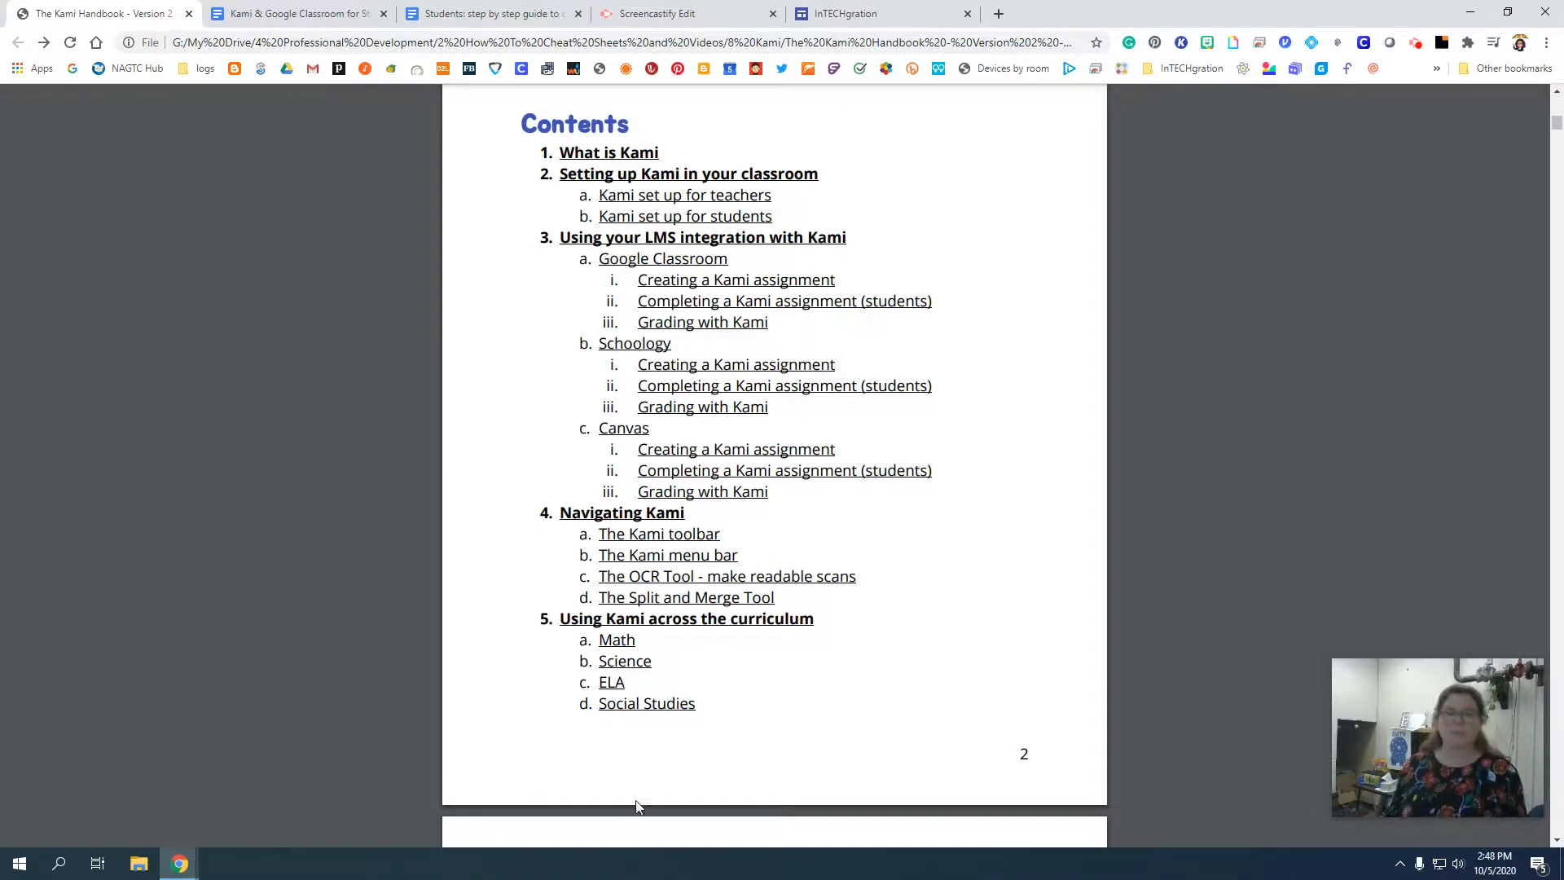
scroll(693, 615, down, 1)
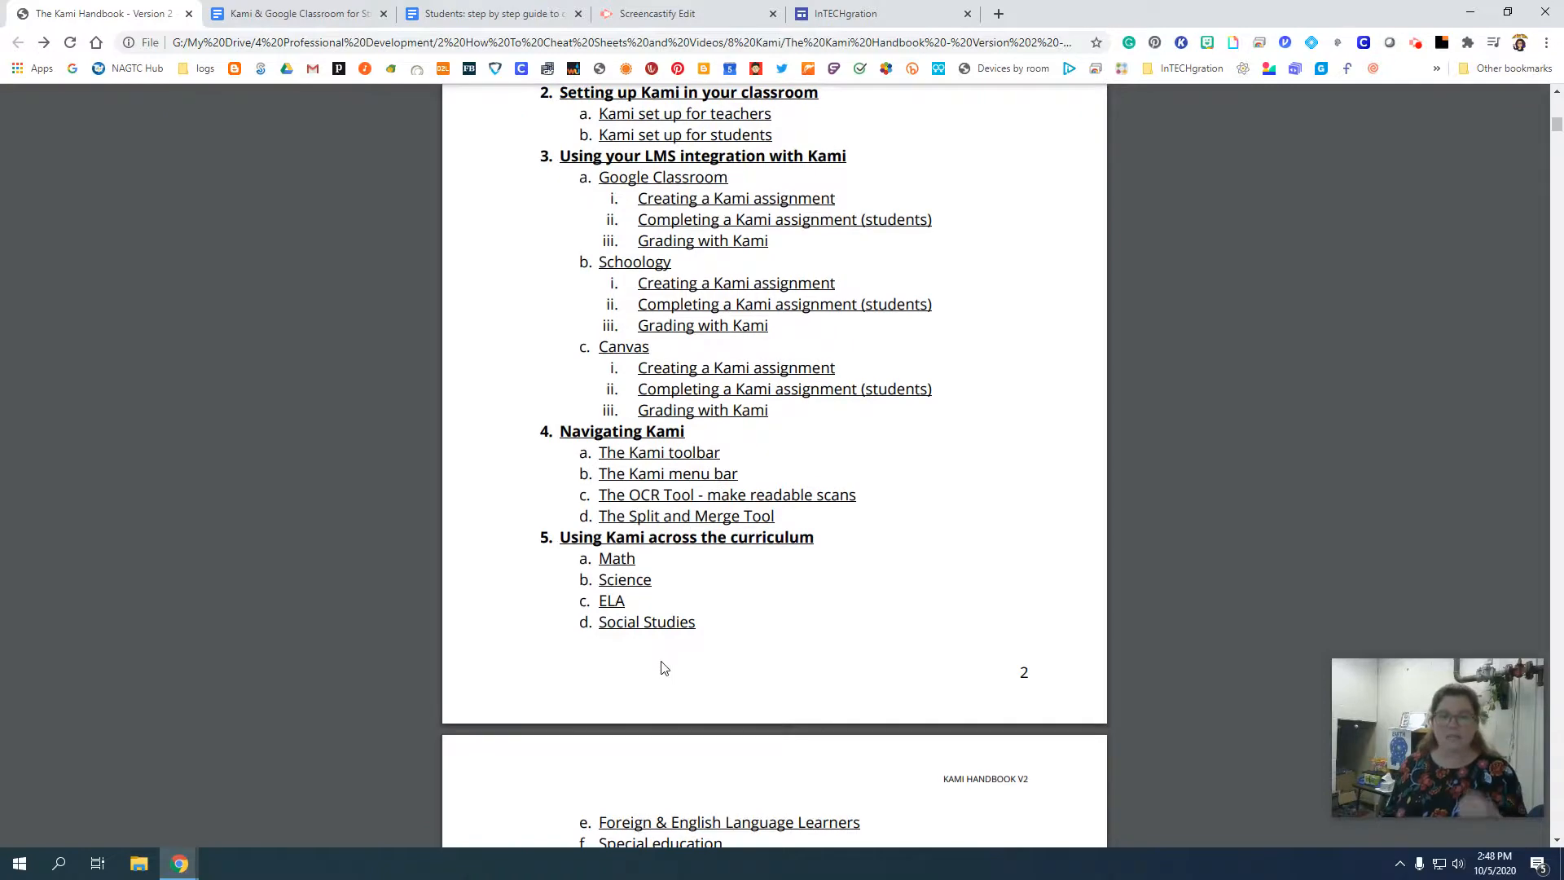
scroll(661, 652, down, 1)
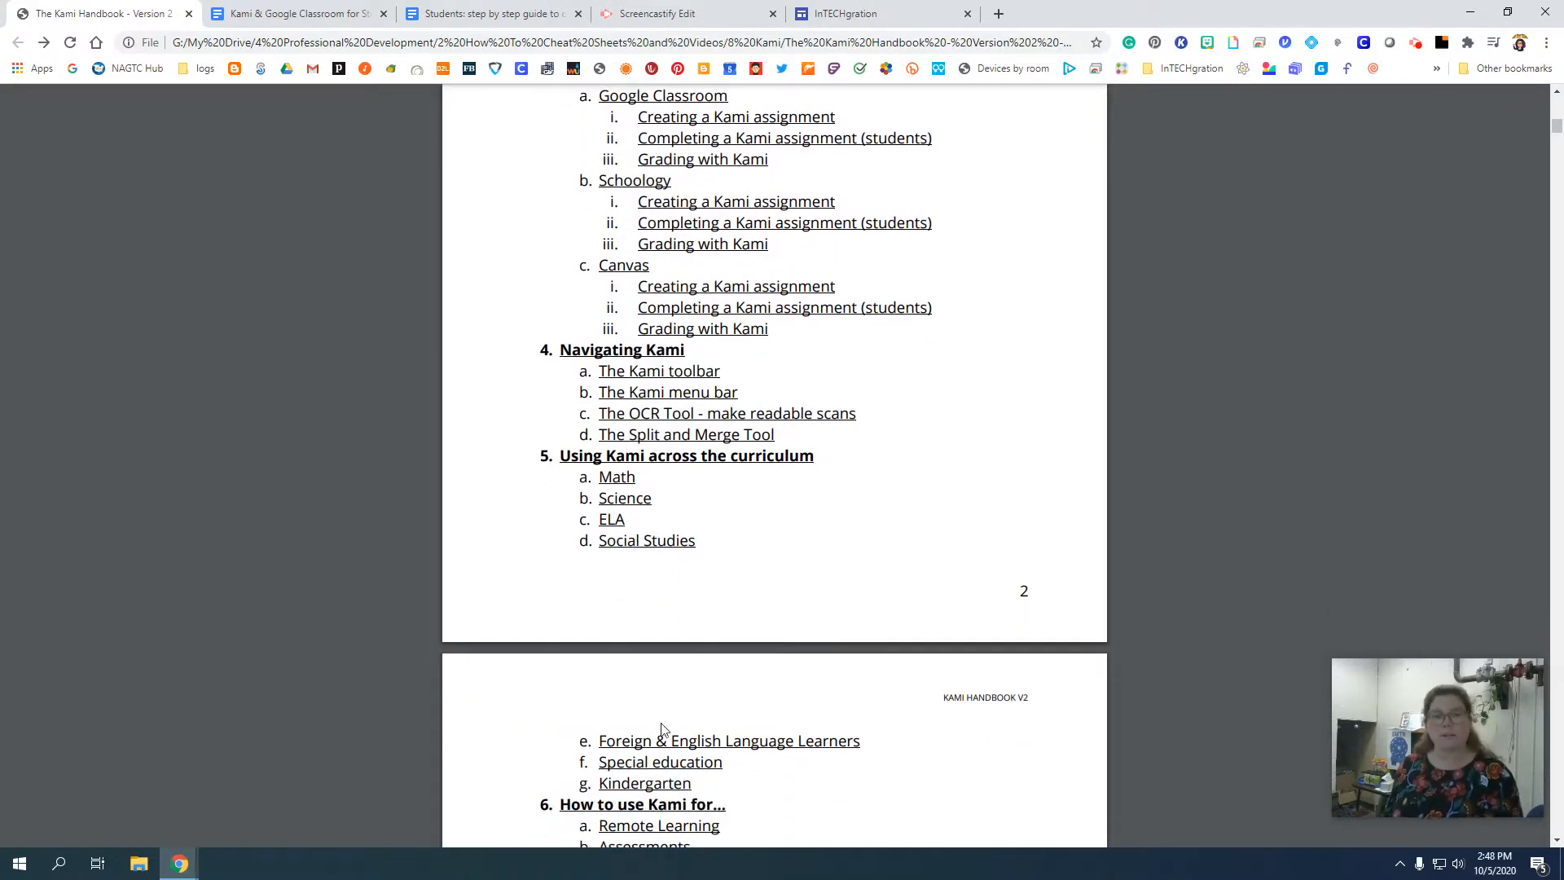
scroll(666, 727, up, 1)
scroll(827, 384, up, 14)
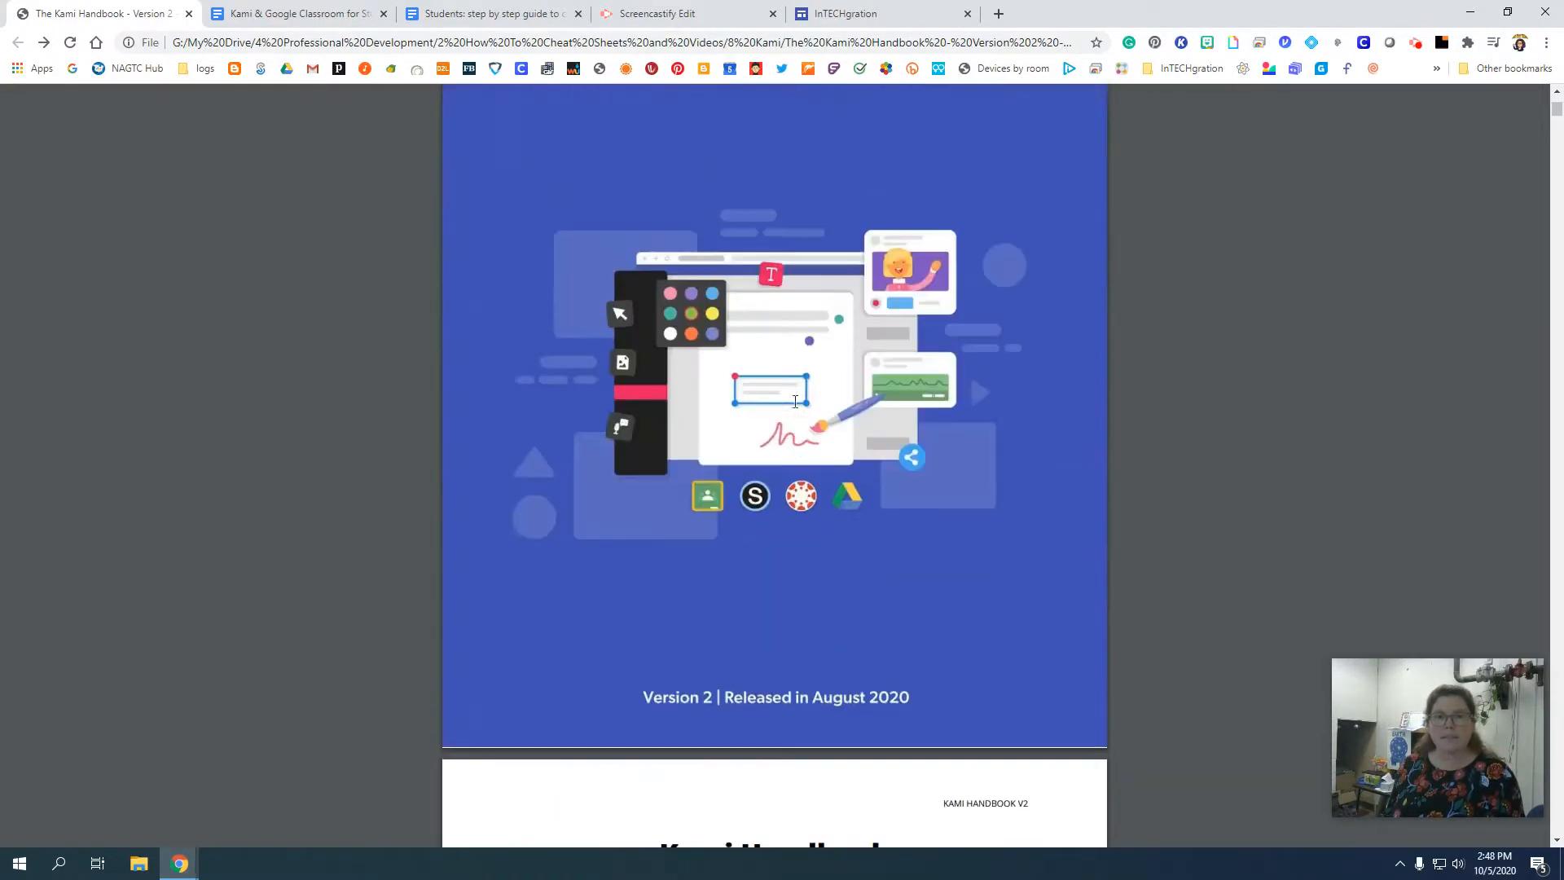
Switch to the InTECHgration site and find the Kami how-to links in Educator Resources.
click(836, 11)
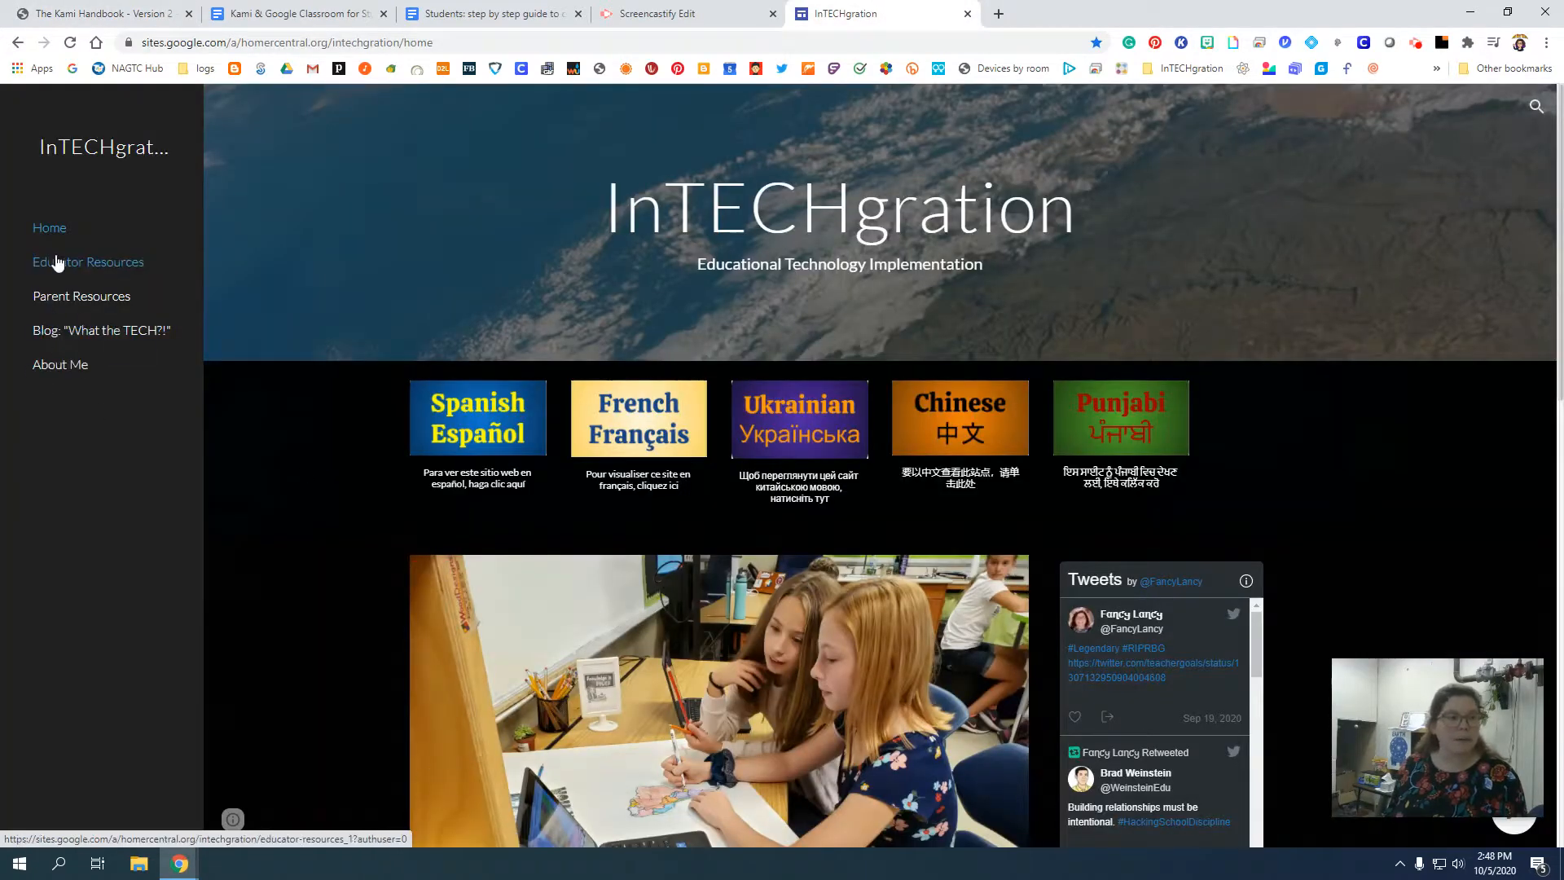
click(57, 262)
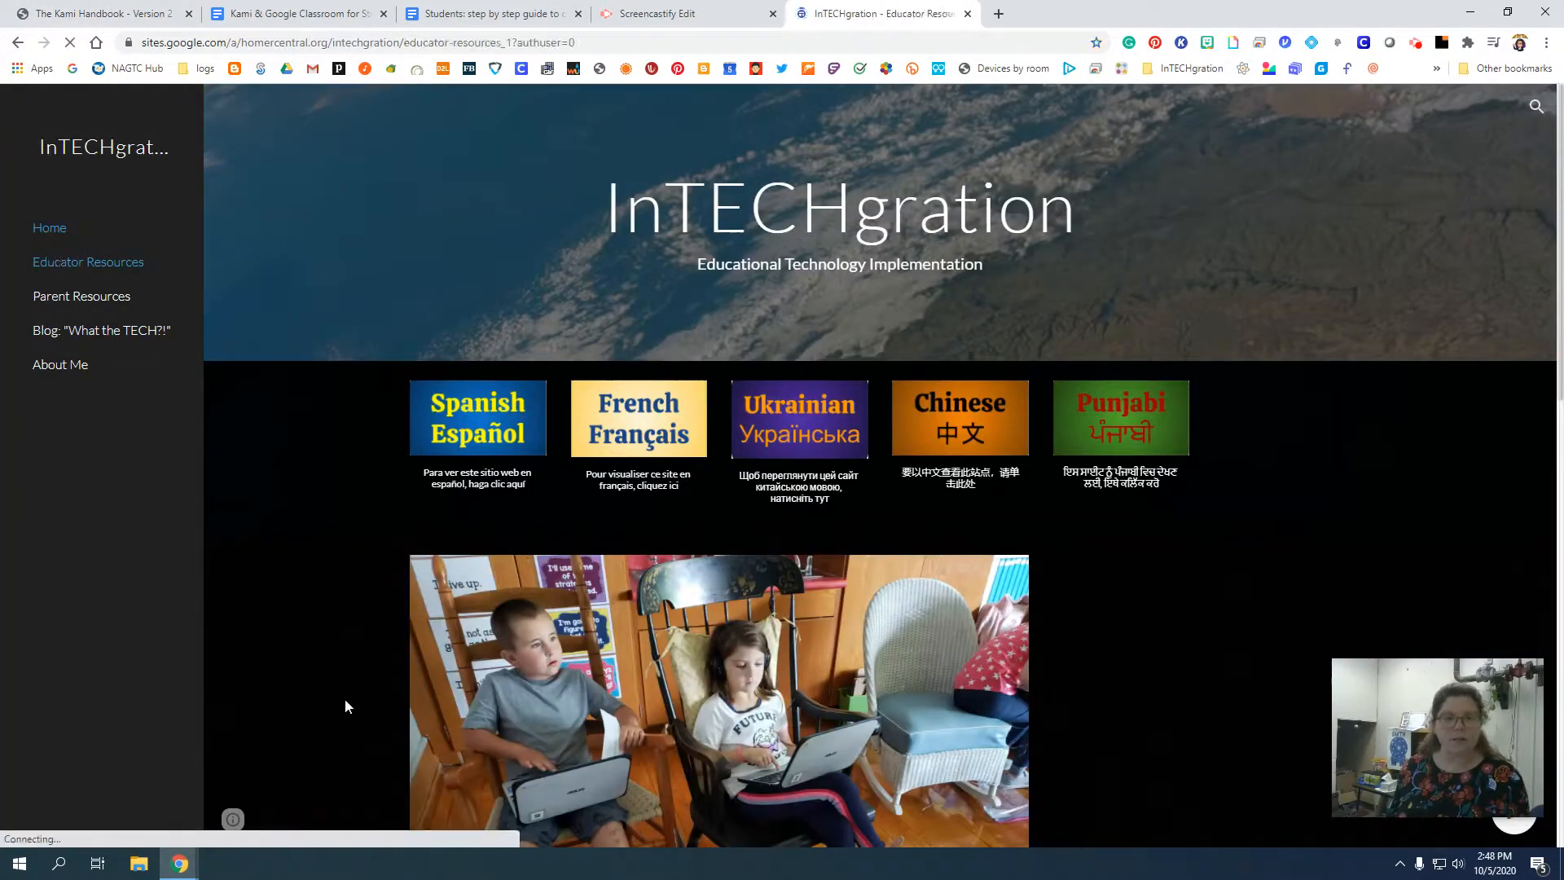
scroll(327, 676, down, 10)
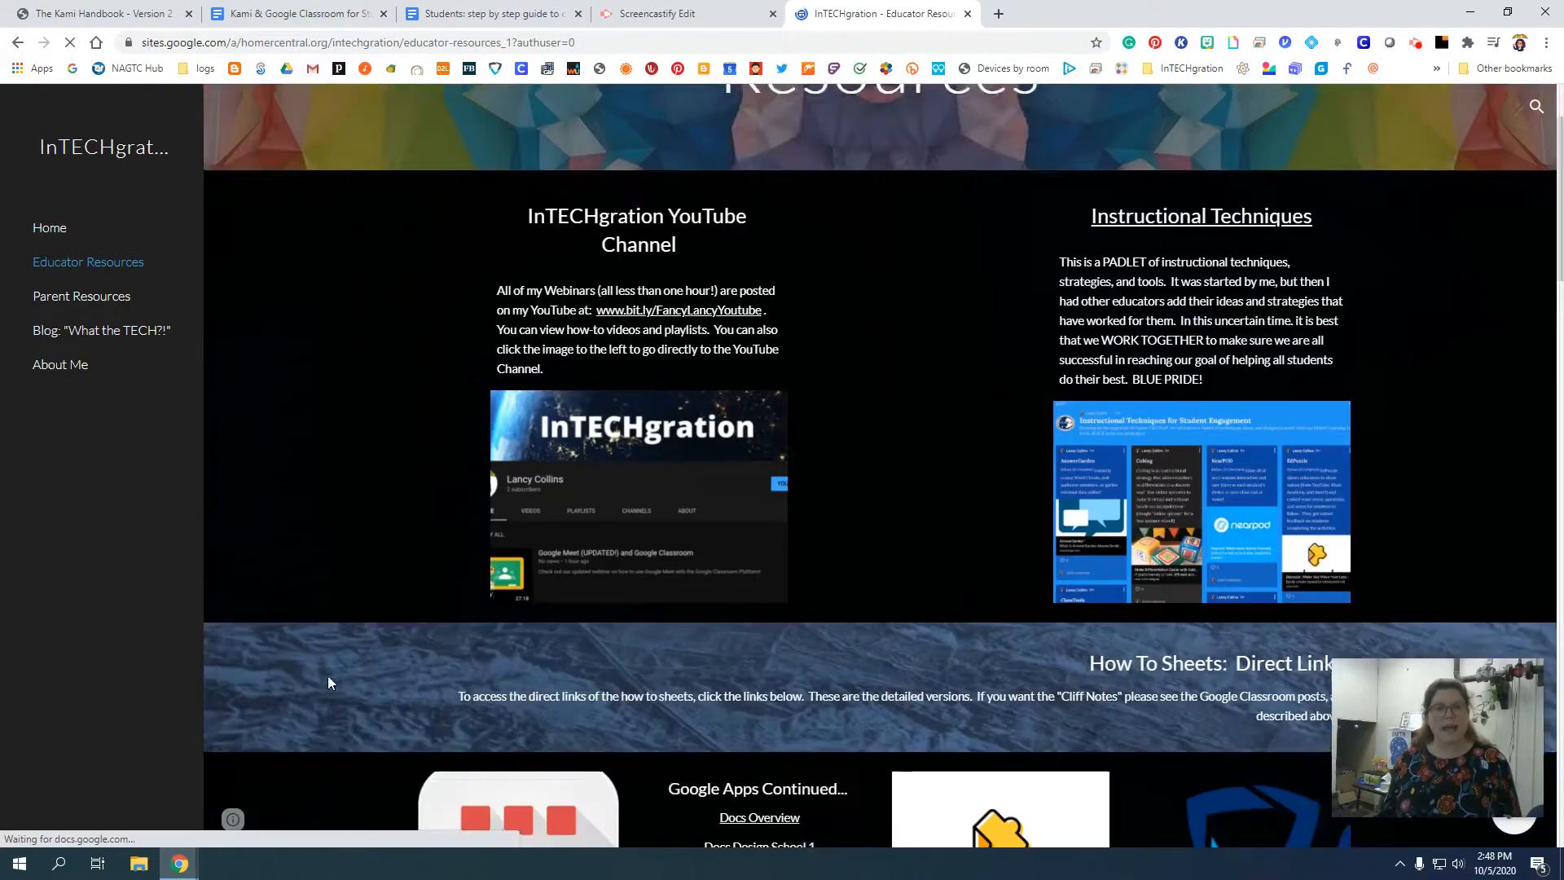
scroll(310, 664, down, 4)
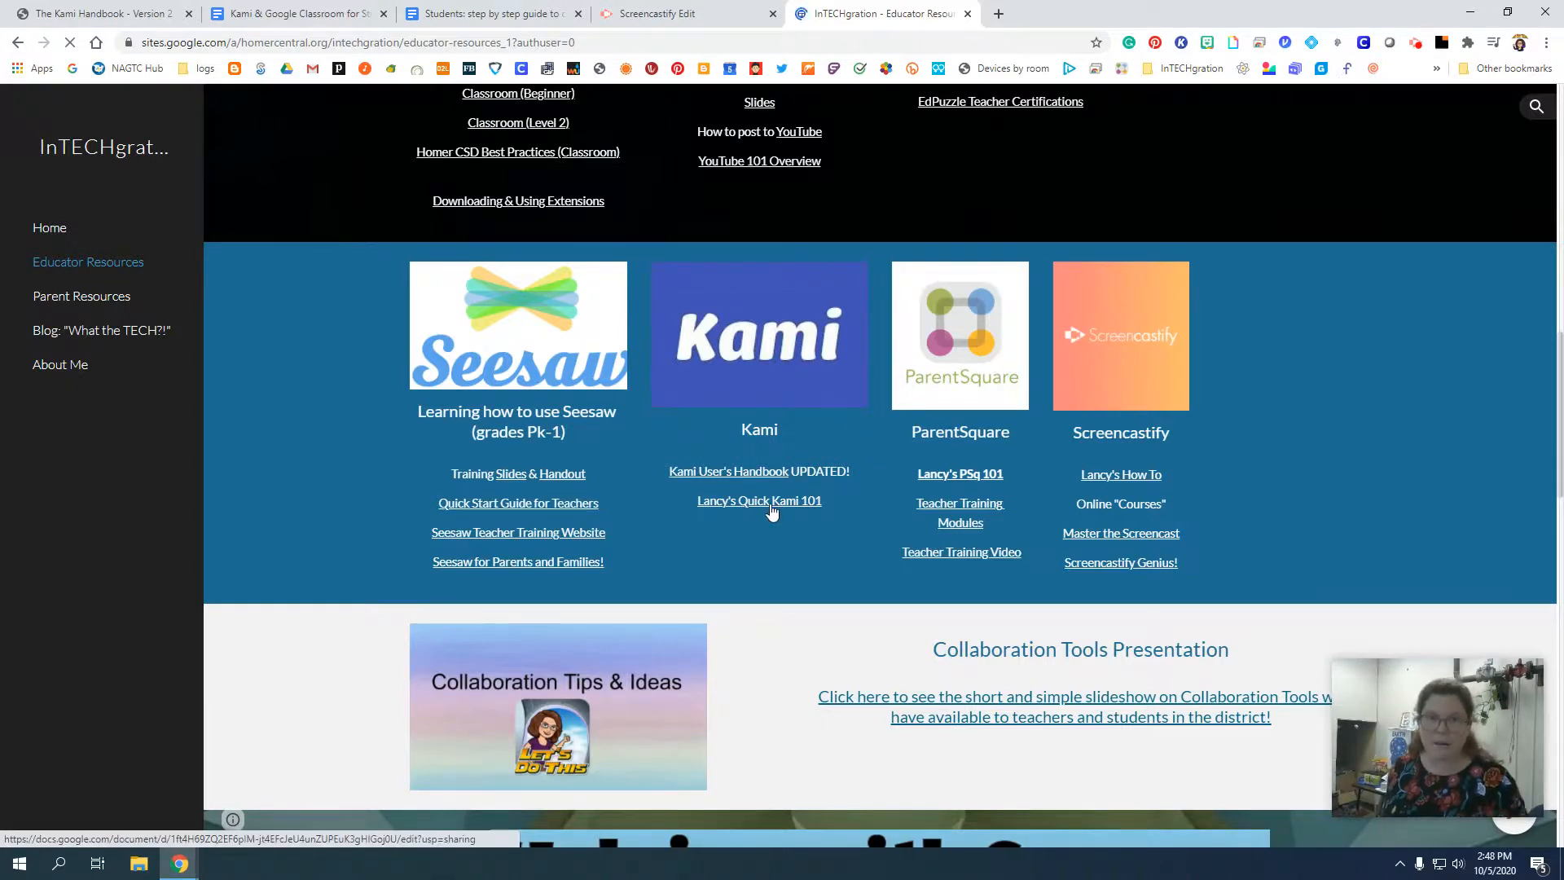
Look through the students' step-by-step guide to completing a Kami assignment, and view the Kami & Google Classroom remote learning guide.
click(458, 13)
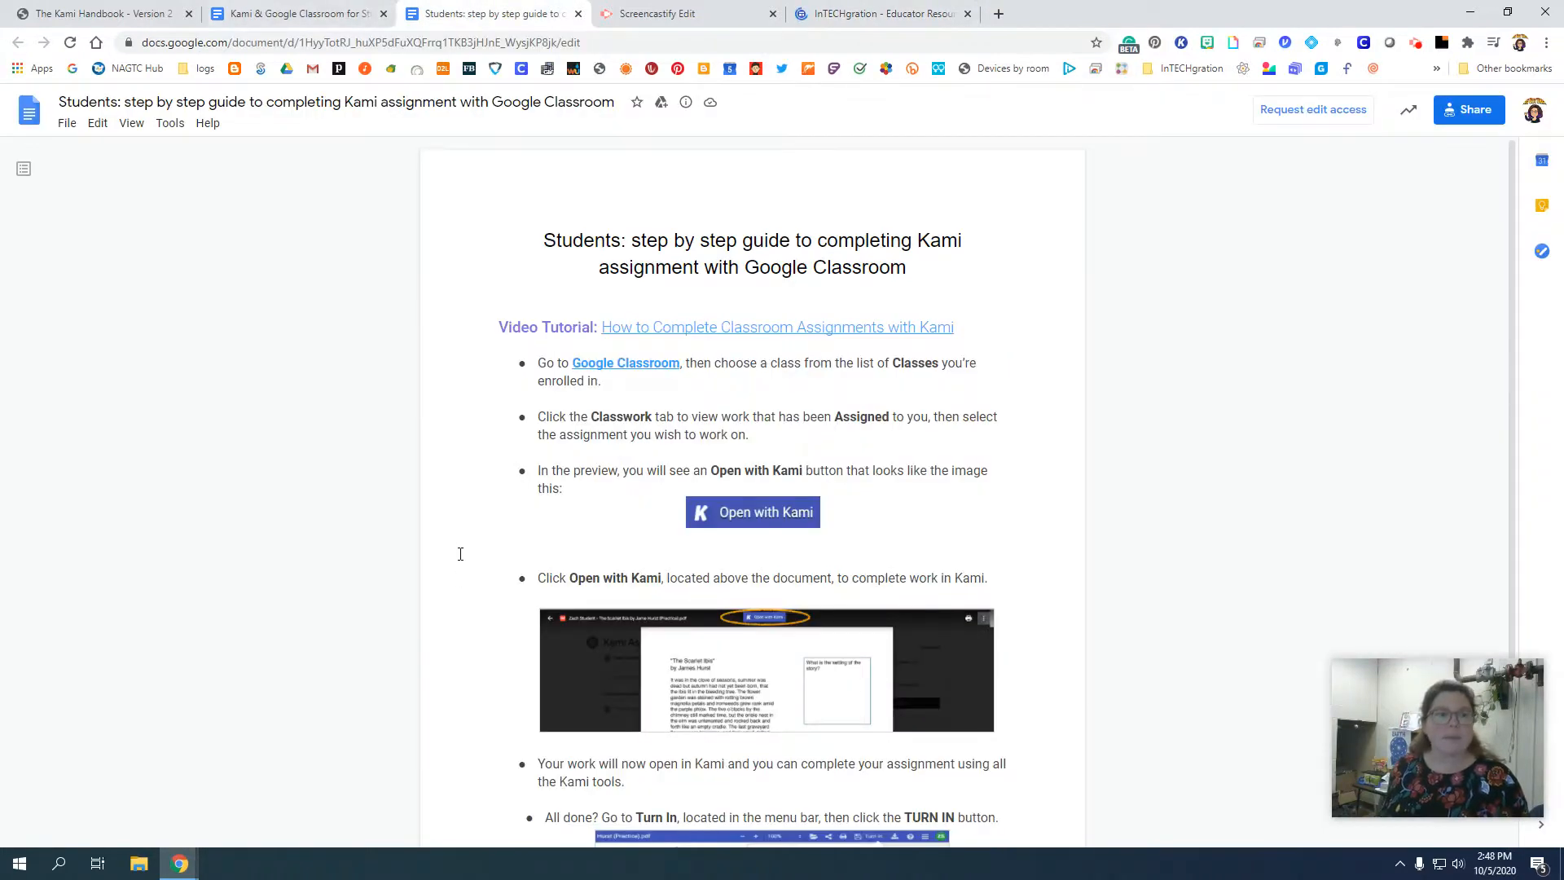
scroll(701, 424, down, 2)
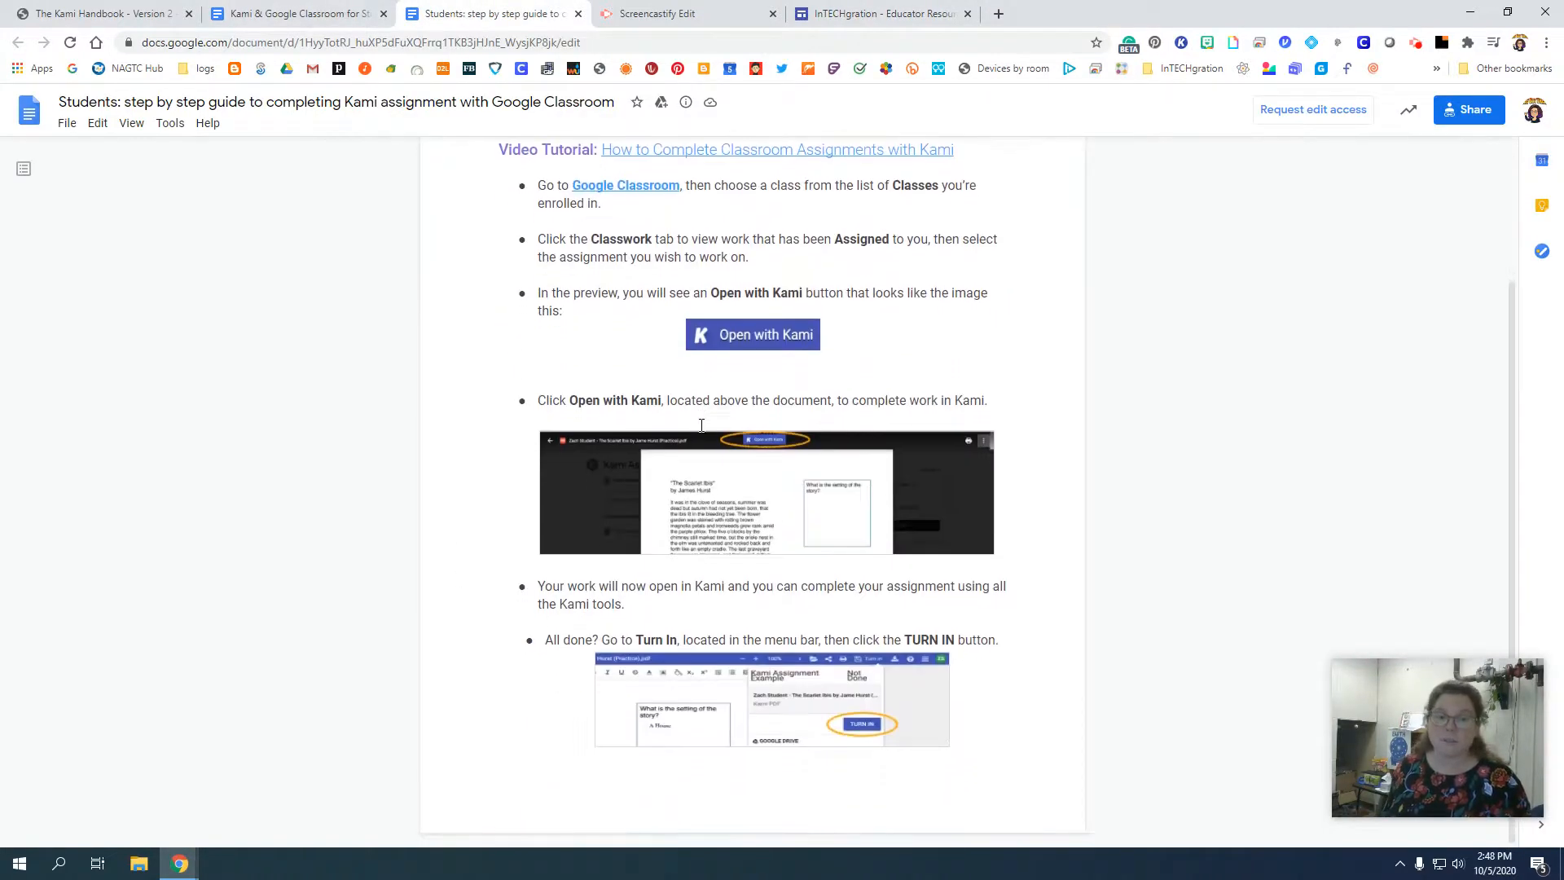
scroll(702, 424, up, 2)
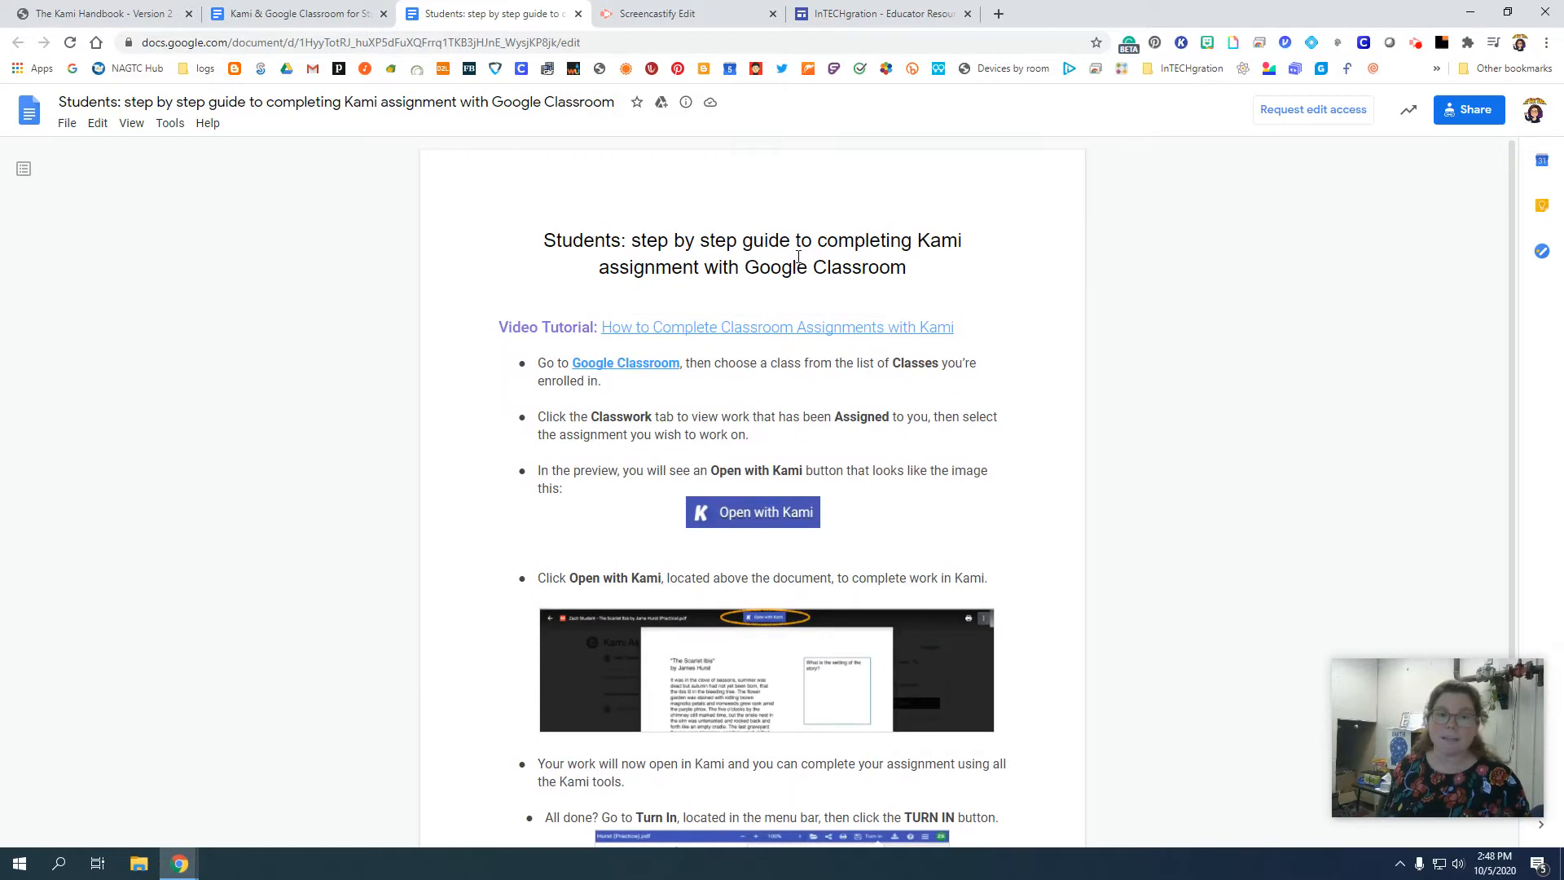
scroll(431, 520, down, 1)
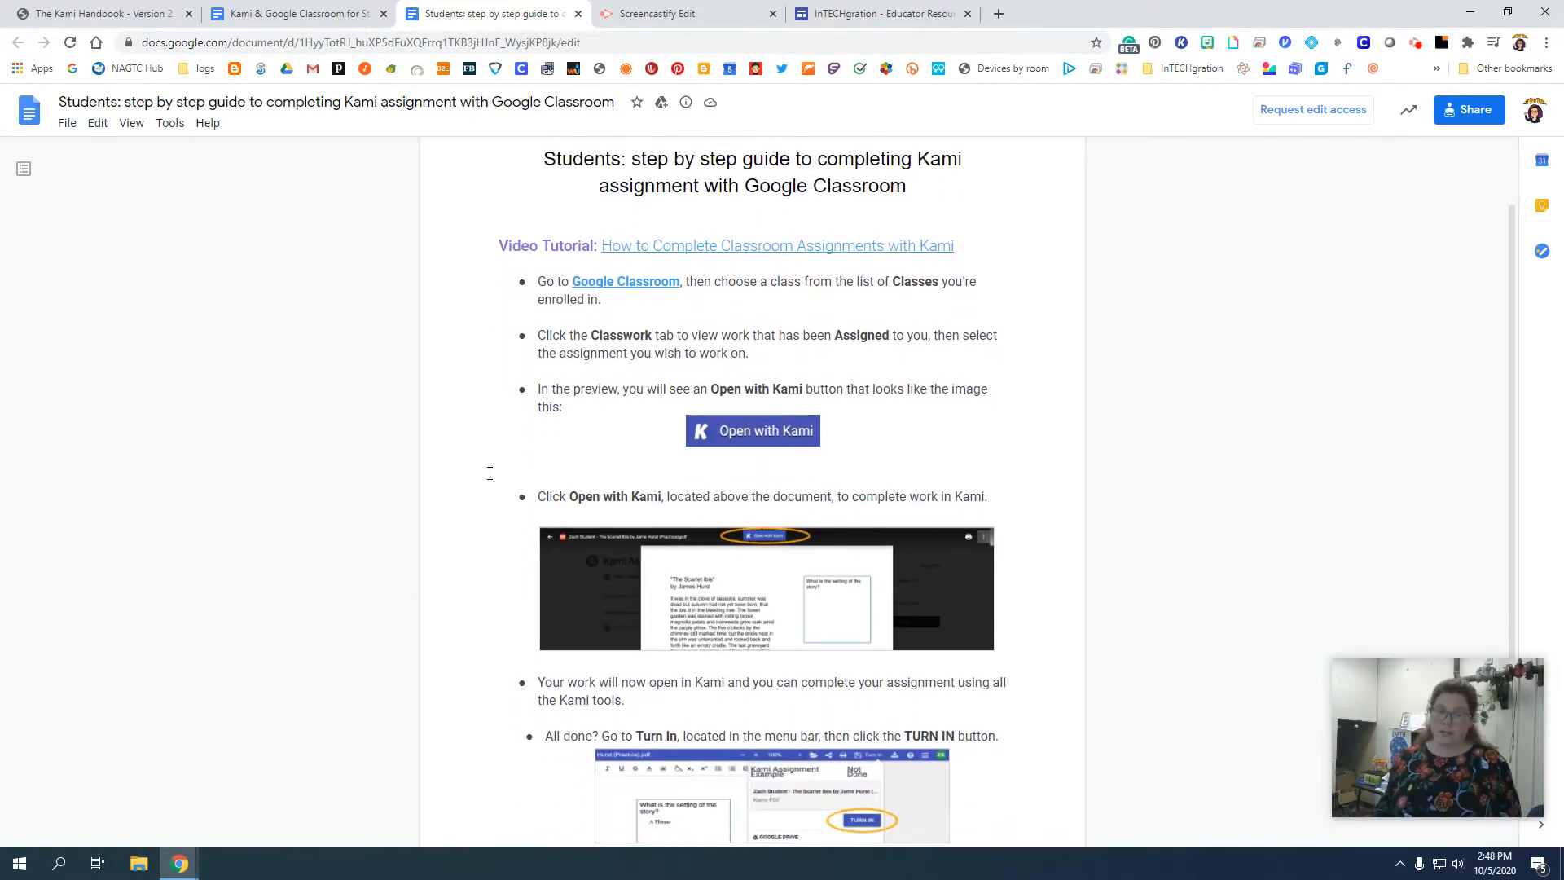
click(334, 7)
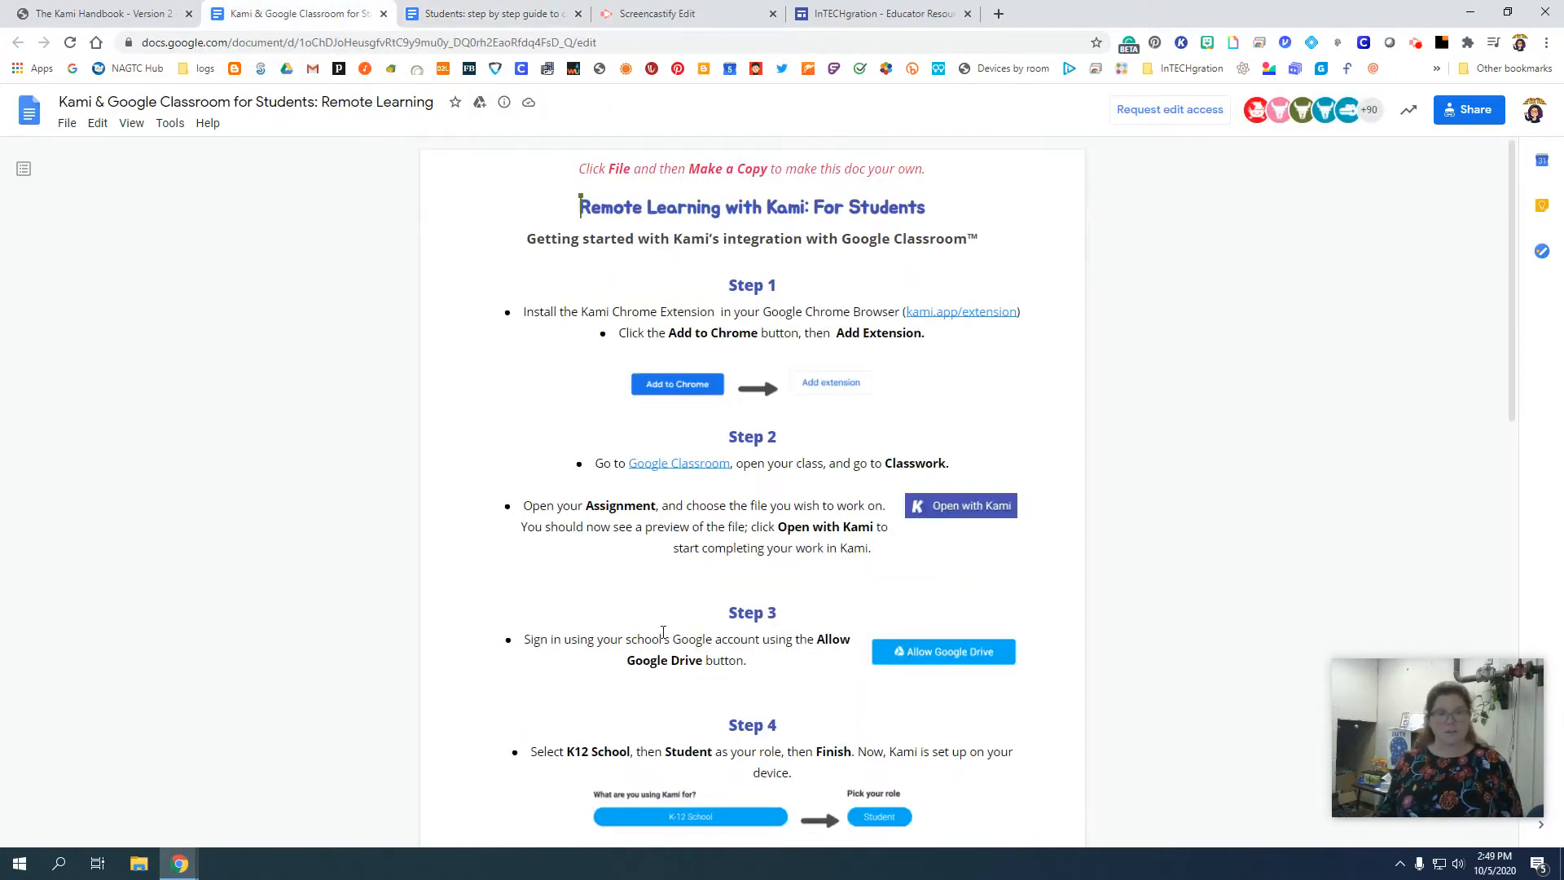
Go back to the Kami Handbook PDF and view its cover page.
click(92, 6)
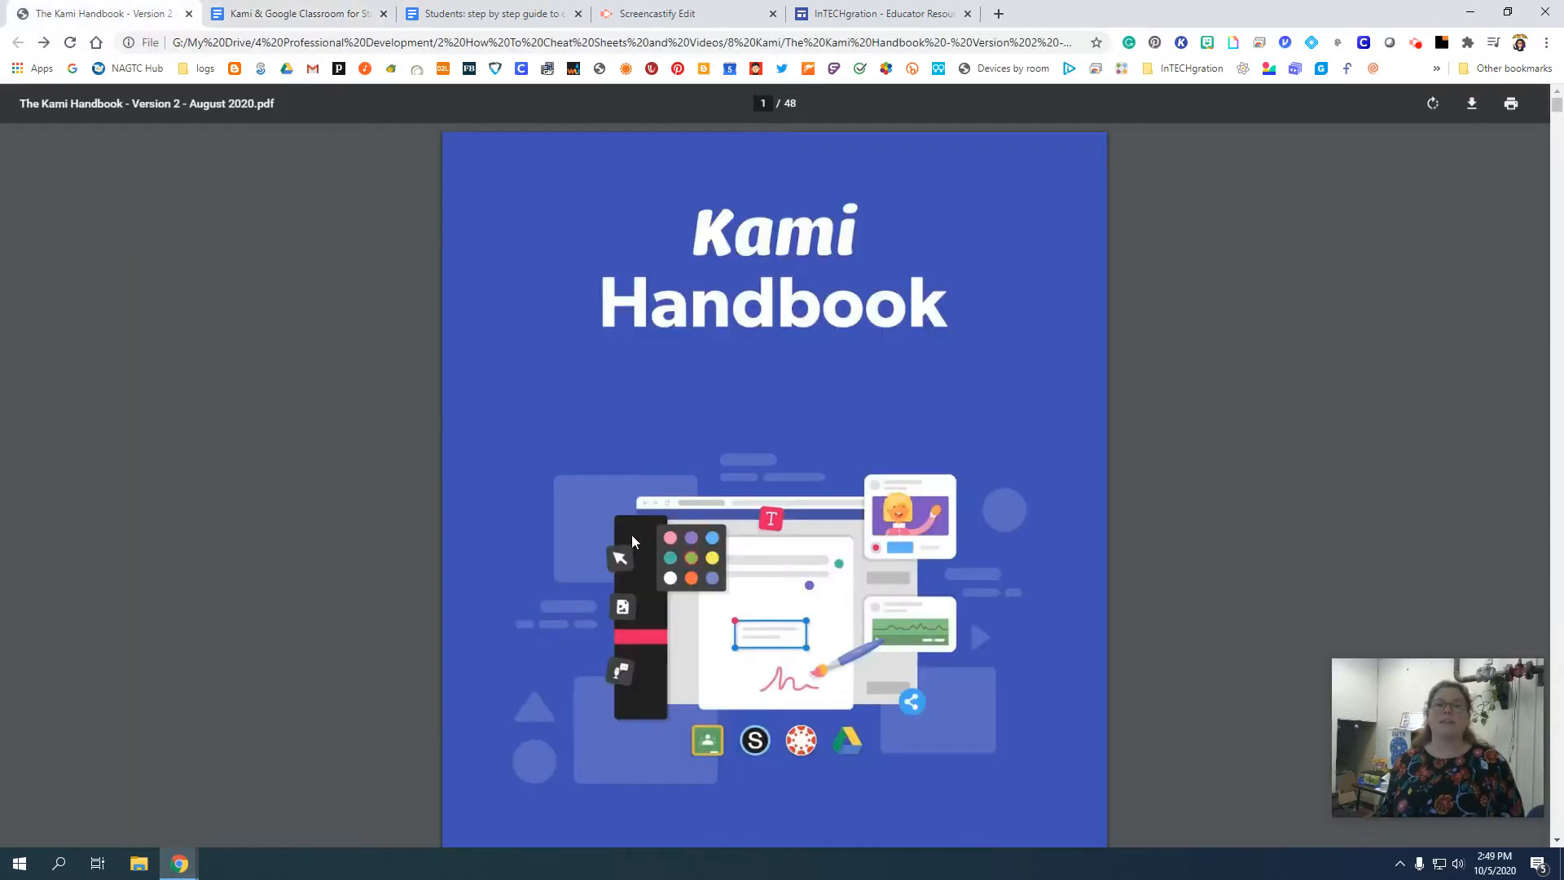
scroll(629, 479, down, 1)
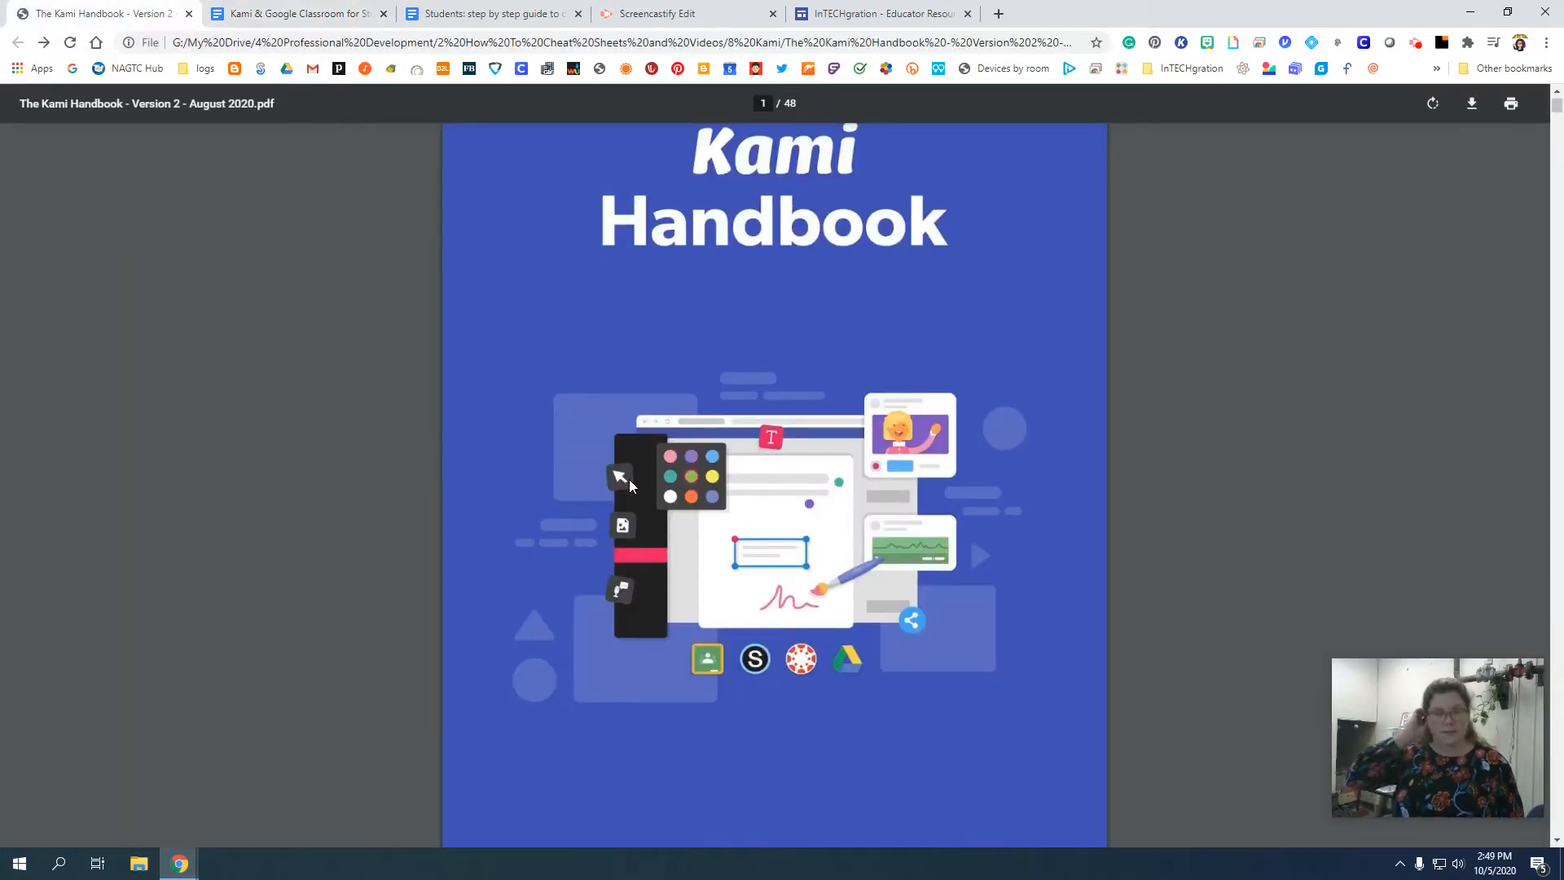
scroll(629, 479, up, 1)
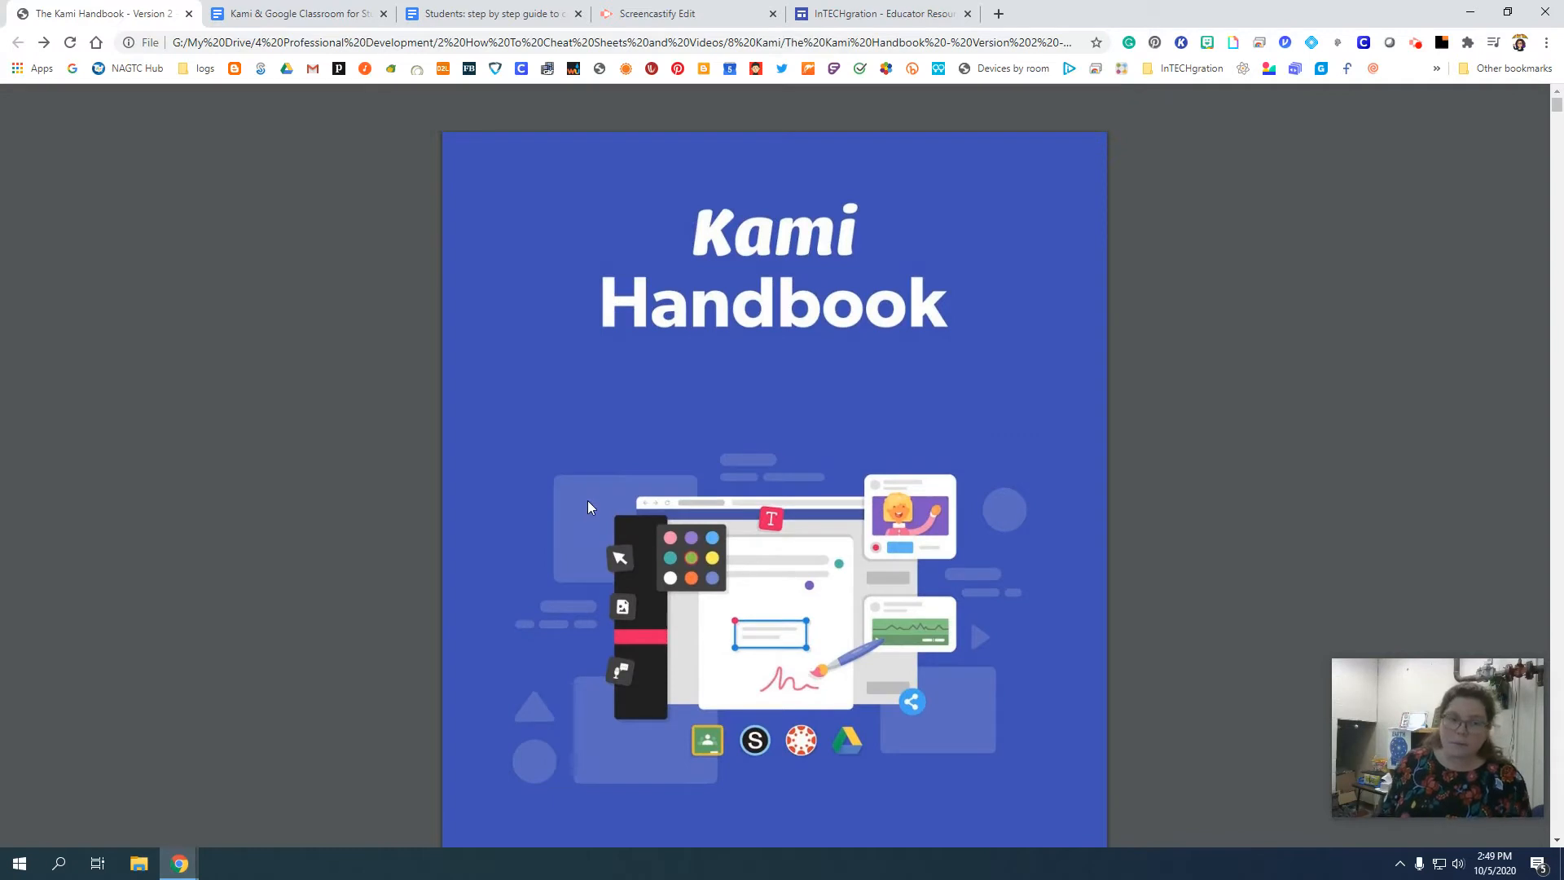